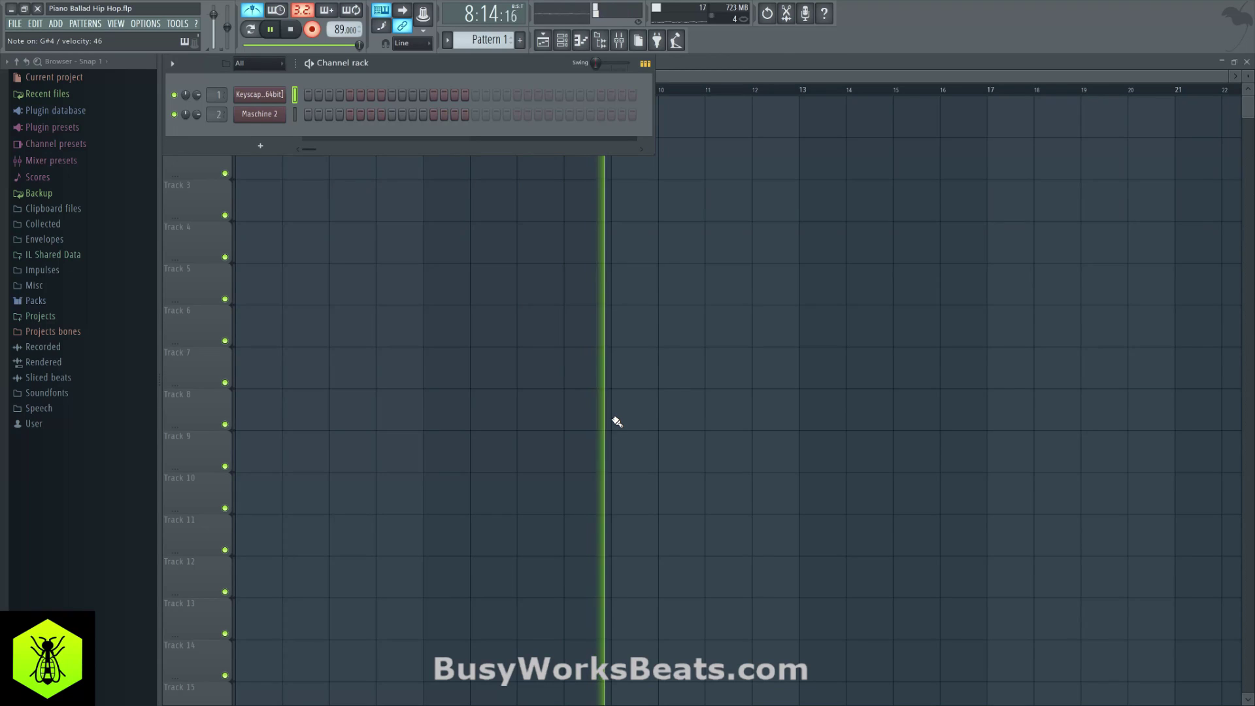
Stop the current piano take and load the Da Streets Kit from the Conant Gardens library into the Maschine 2 channel.
{"action": "key", "text": "space"}
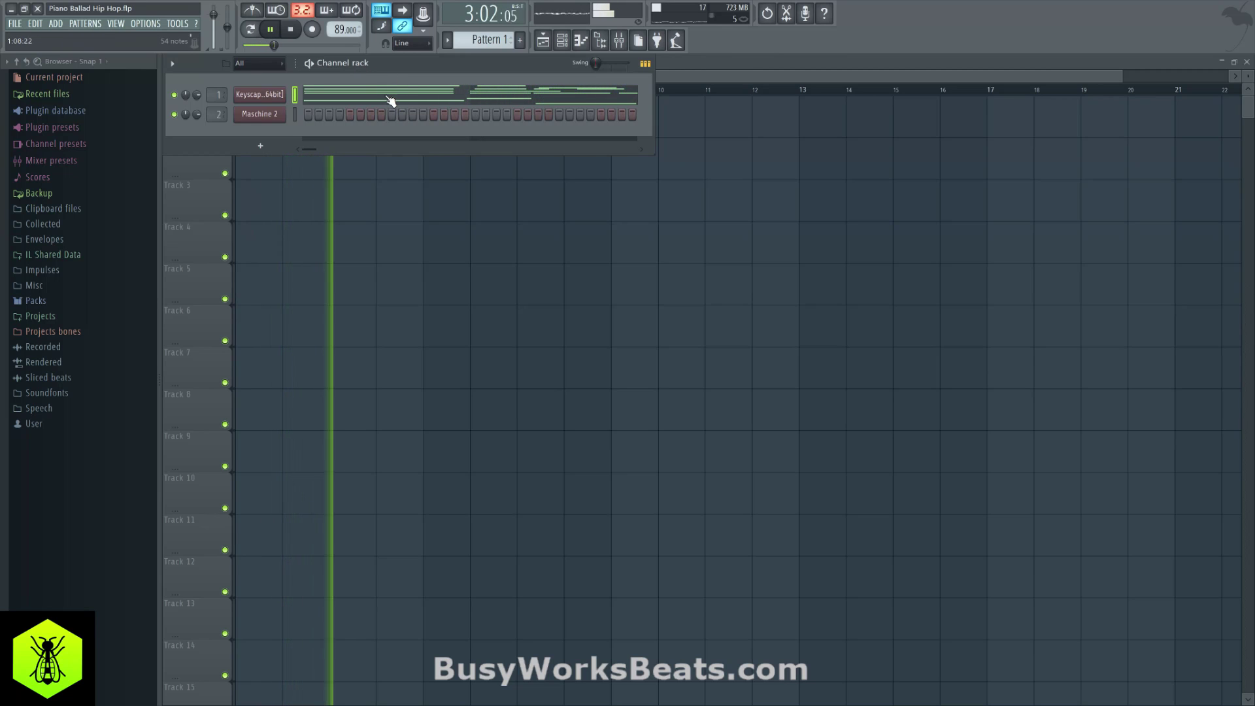
{"action": "left_click", "coordinate": [274, 115]}
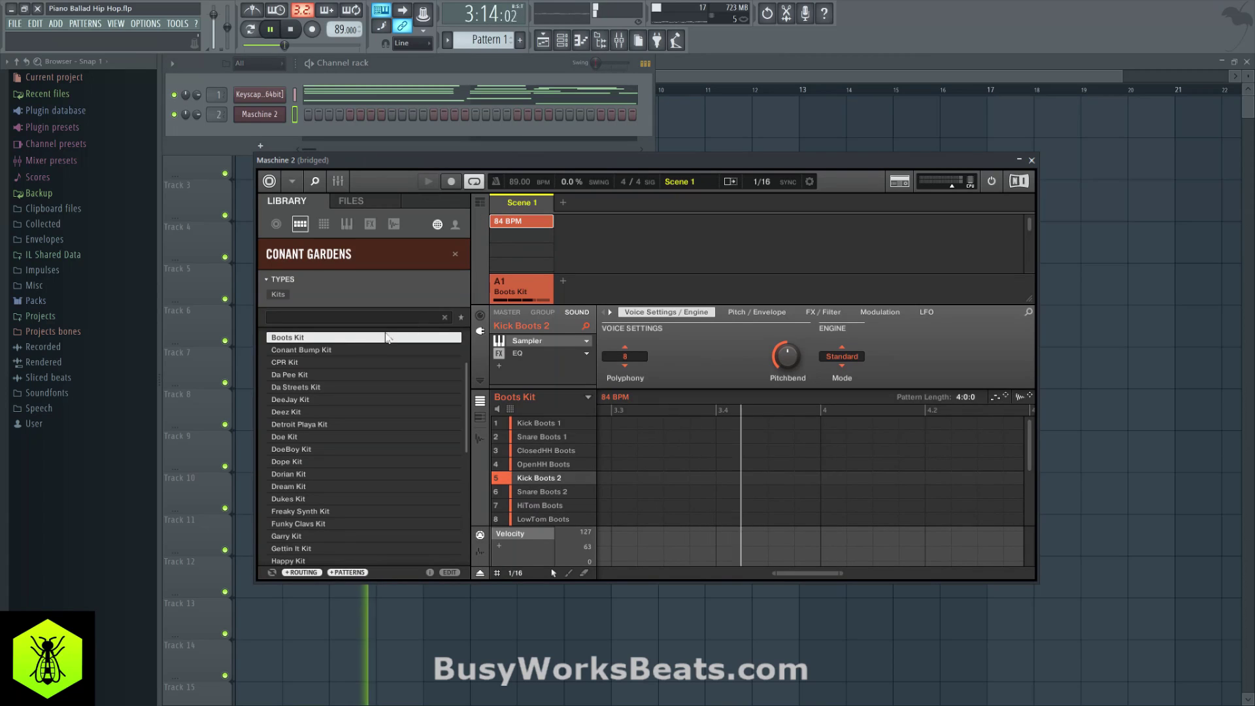
{"action": "scroll", "coordinate": [334, 346], "scroll_direction": "up", "scroll_amount": 3}
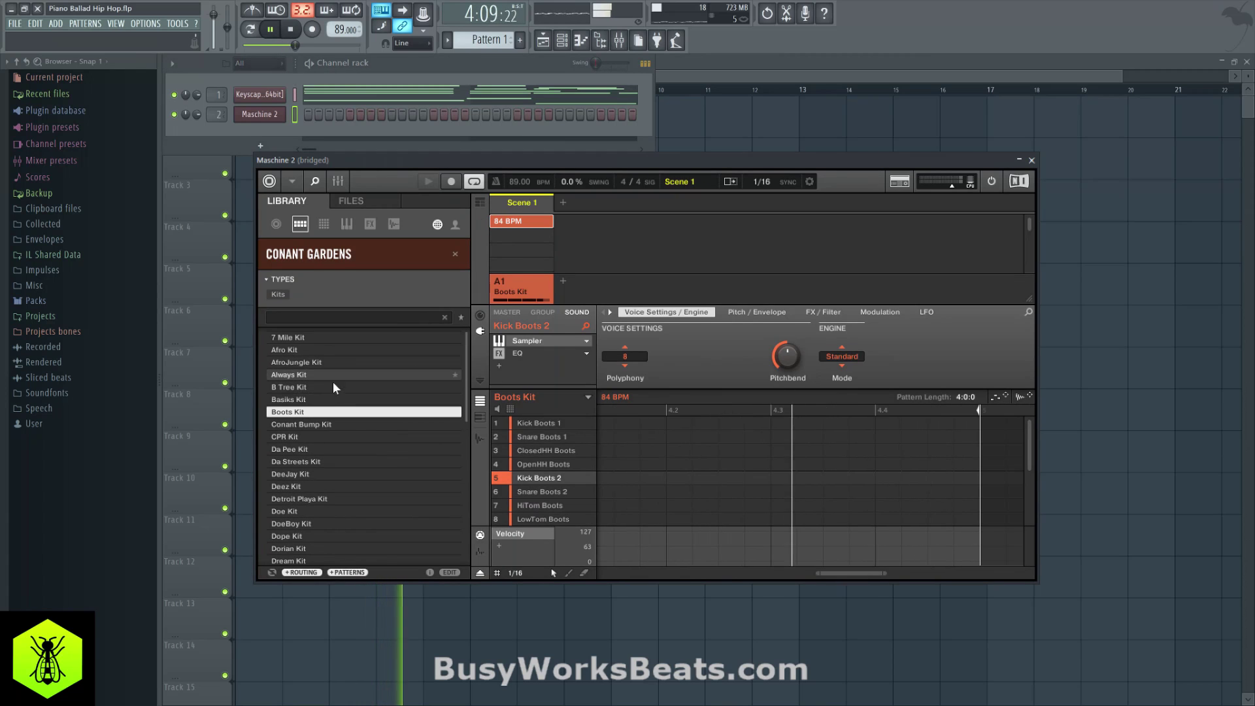
{"action": "left_click", "coordinate": [324, 461]}
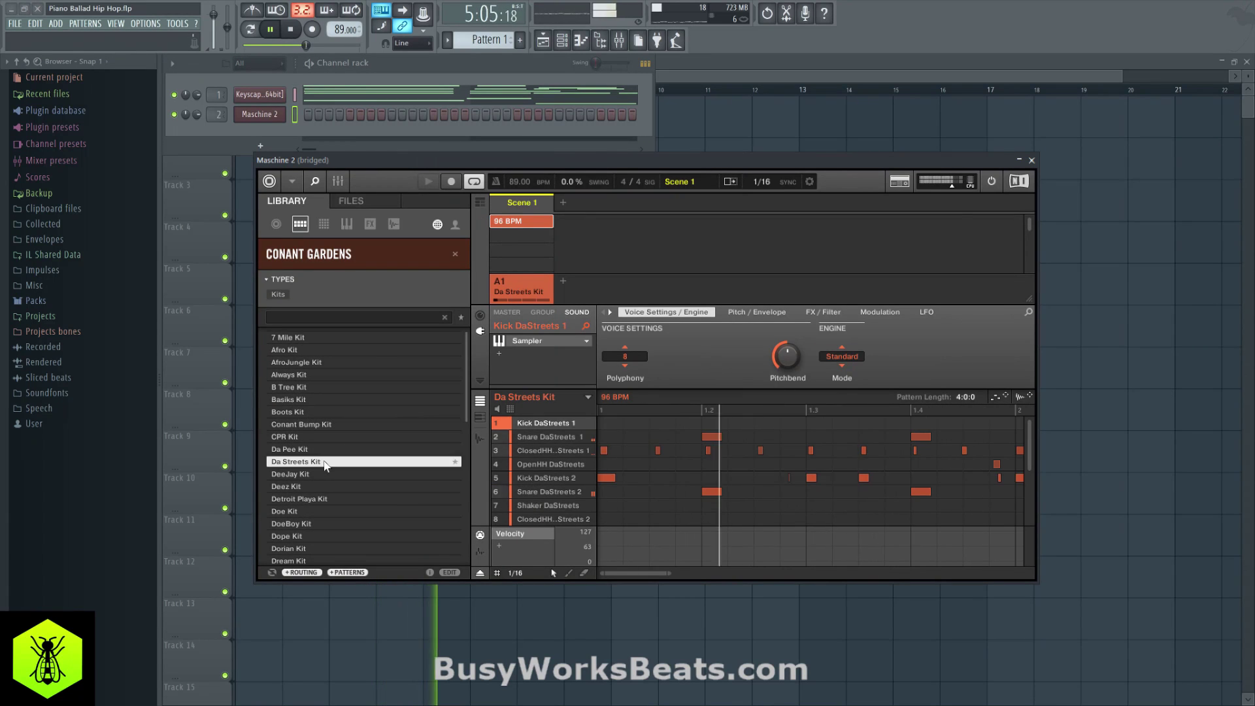
{"action": "left_click", "coordinate": [662, 479]}
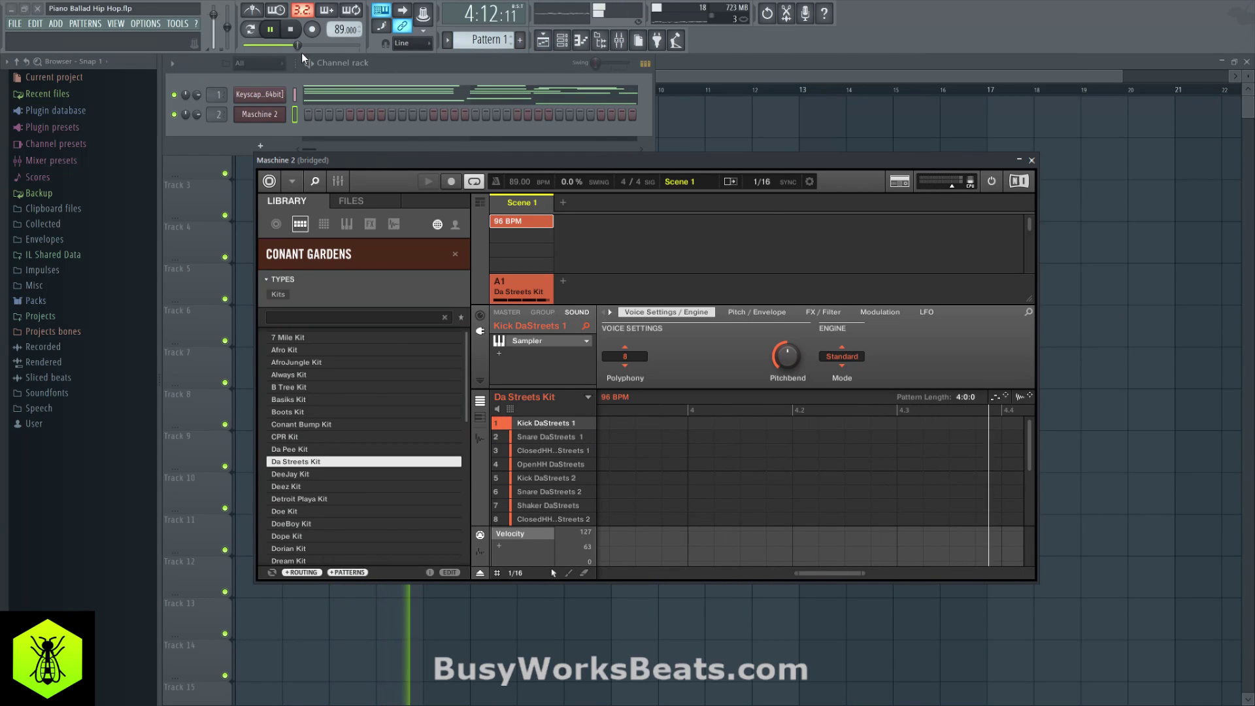
Stop playback, switch to the empty Pattern 2 in the channel rack, and arm recording.
{"action": "left_click", "coordinate": [290, 30]}
{"action": "left_click", "coordinate": [753, 132]}
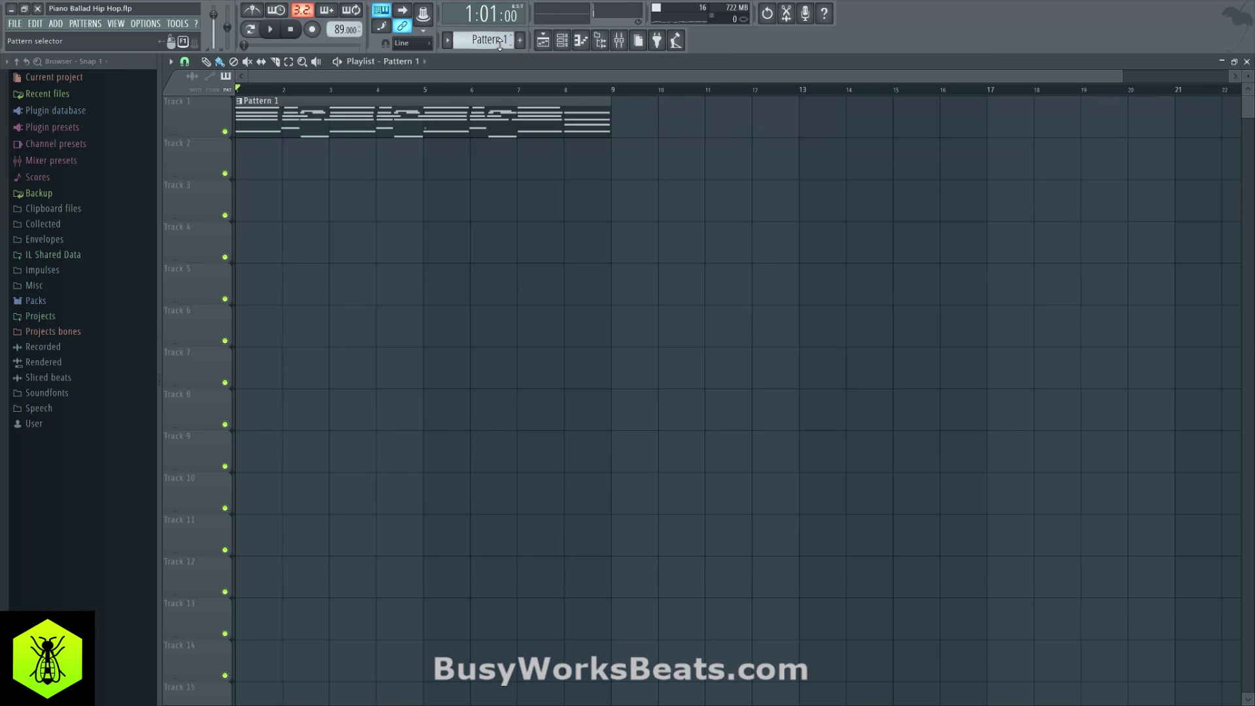
{"action": "left_click", "coordinate": [562, 41]}
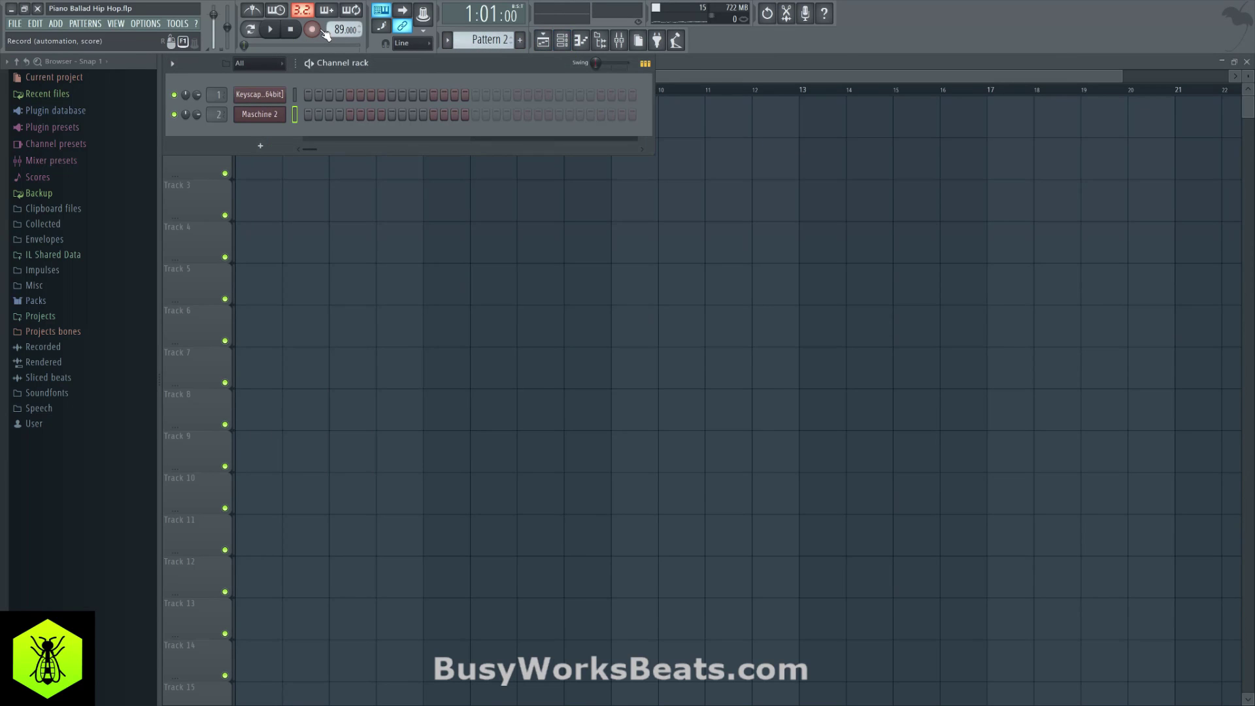
{"action": "left_click", "coordinate": [320, 31]}
{"action": "left_click", "coordinate": [627, 424]}
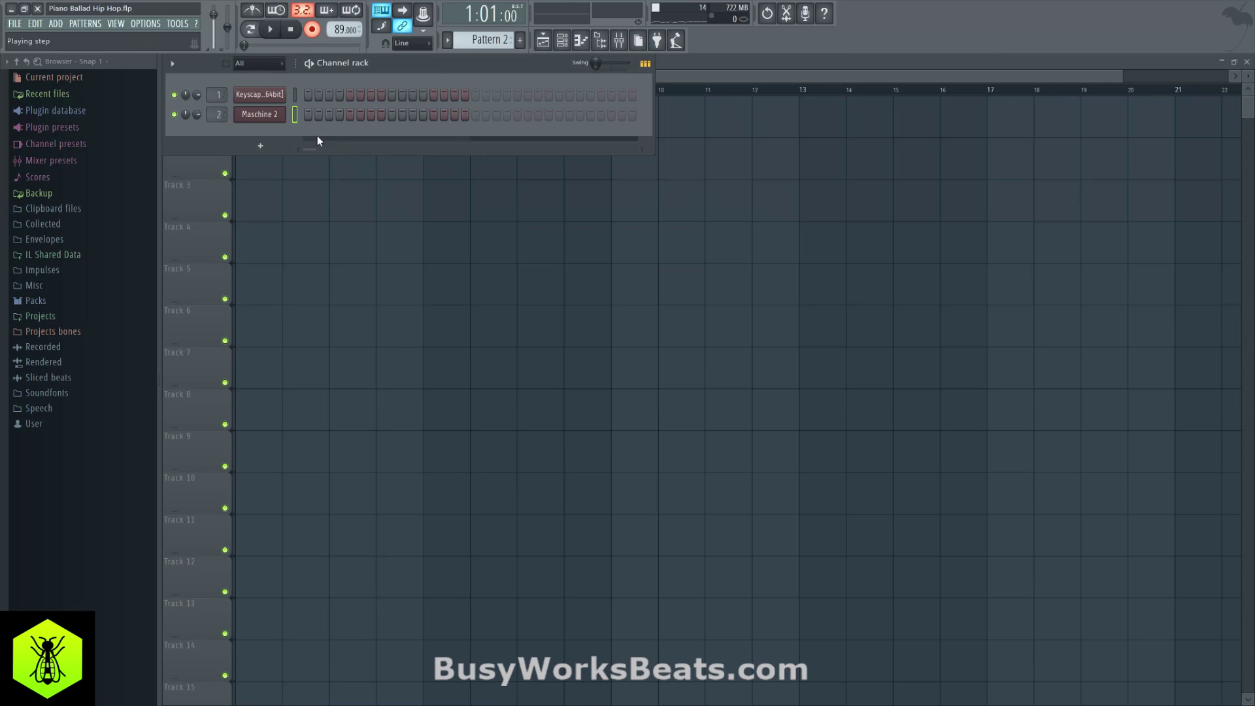
Record a kick and snare groove with the Da Streets Kit in Maschine 2, ending the take after reviewing the full pattern.
{"action": "left_click", "coordinate": [274, 116]}
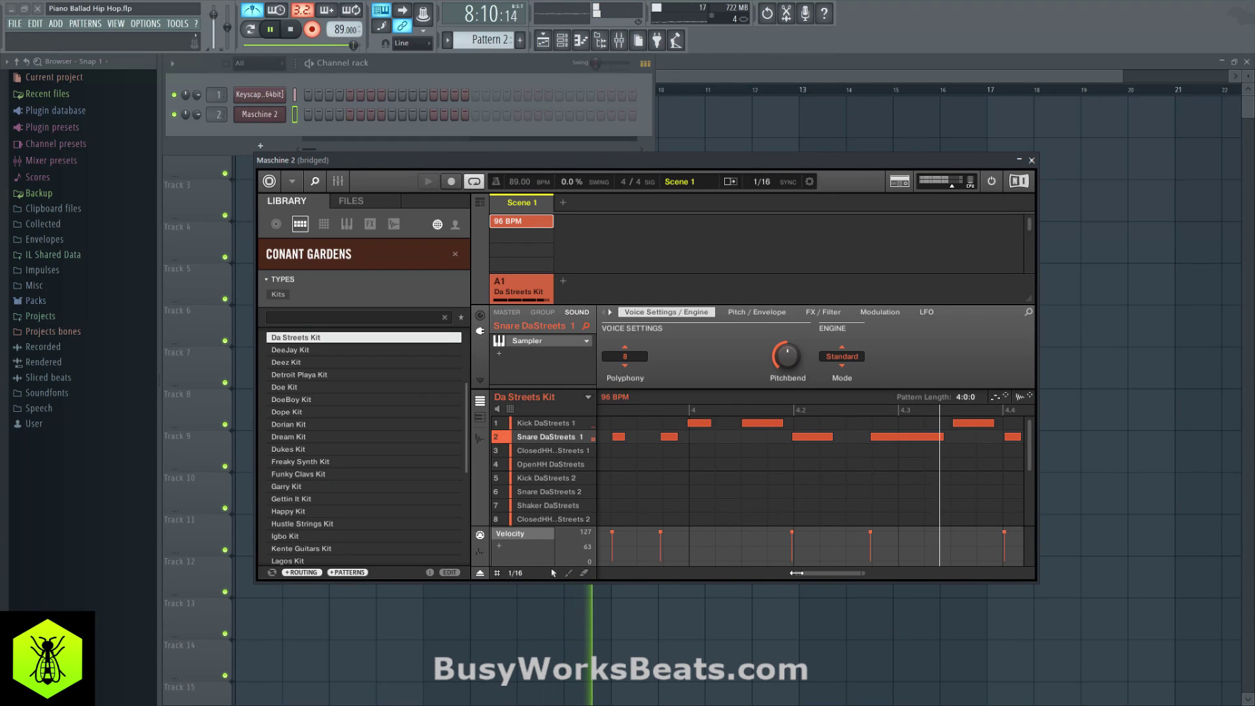
{"action": "left_click_drag", "start_coordinate": [800, 574], "coordinate": [727, 579]}
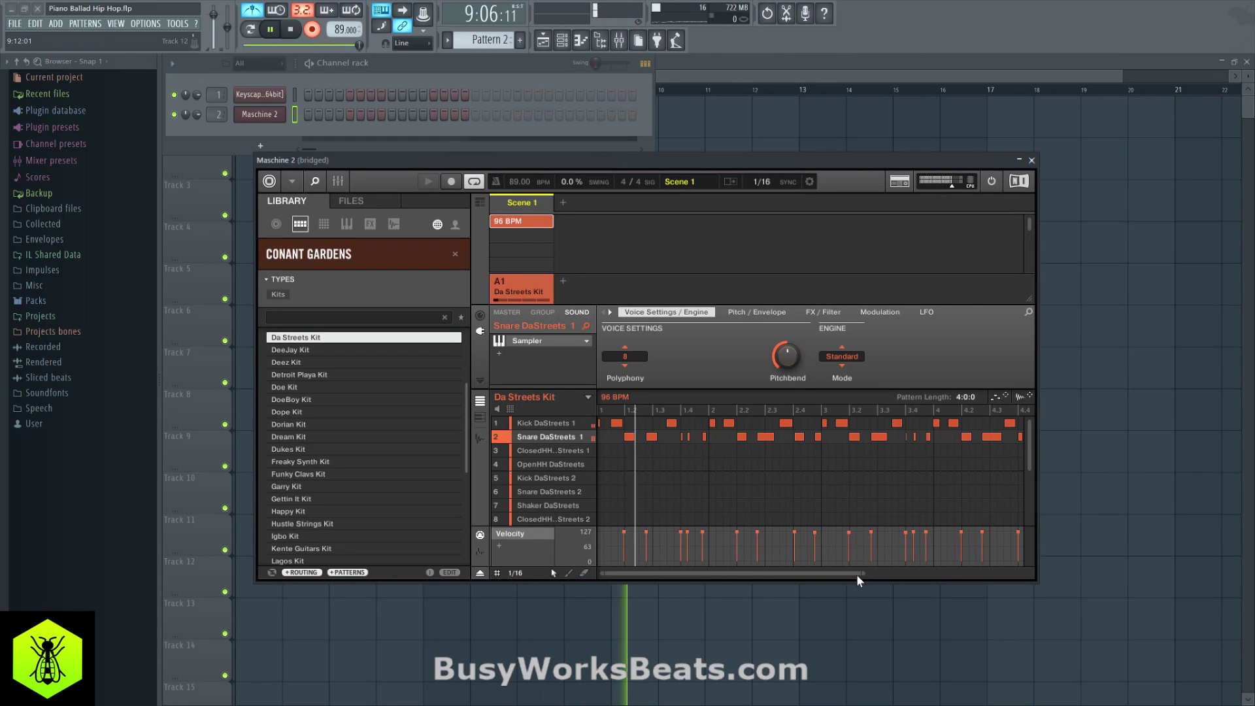
{"action": "left_click_drag", "start_coordinate": [869, 572], "coordinate": [970, 573]}
{"action": "left_click", "coordinate": [686, 133]}
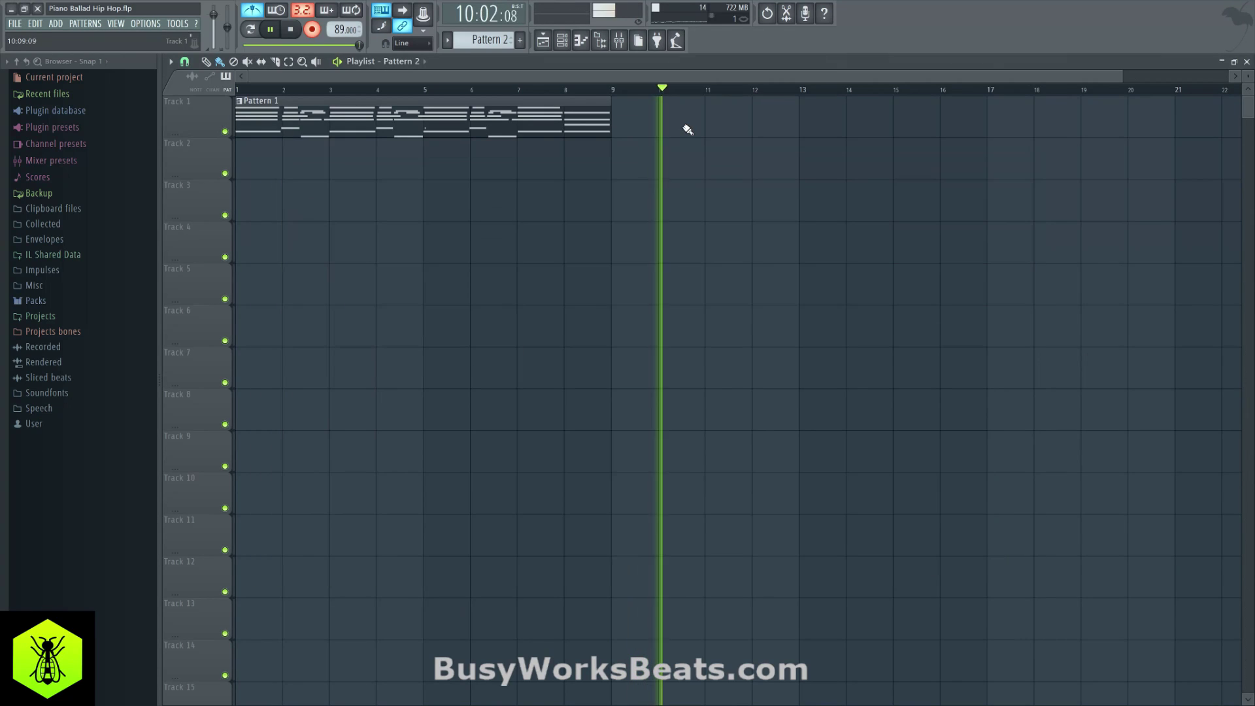
{"action": "key", "text": "space"}
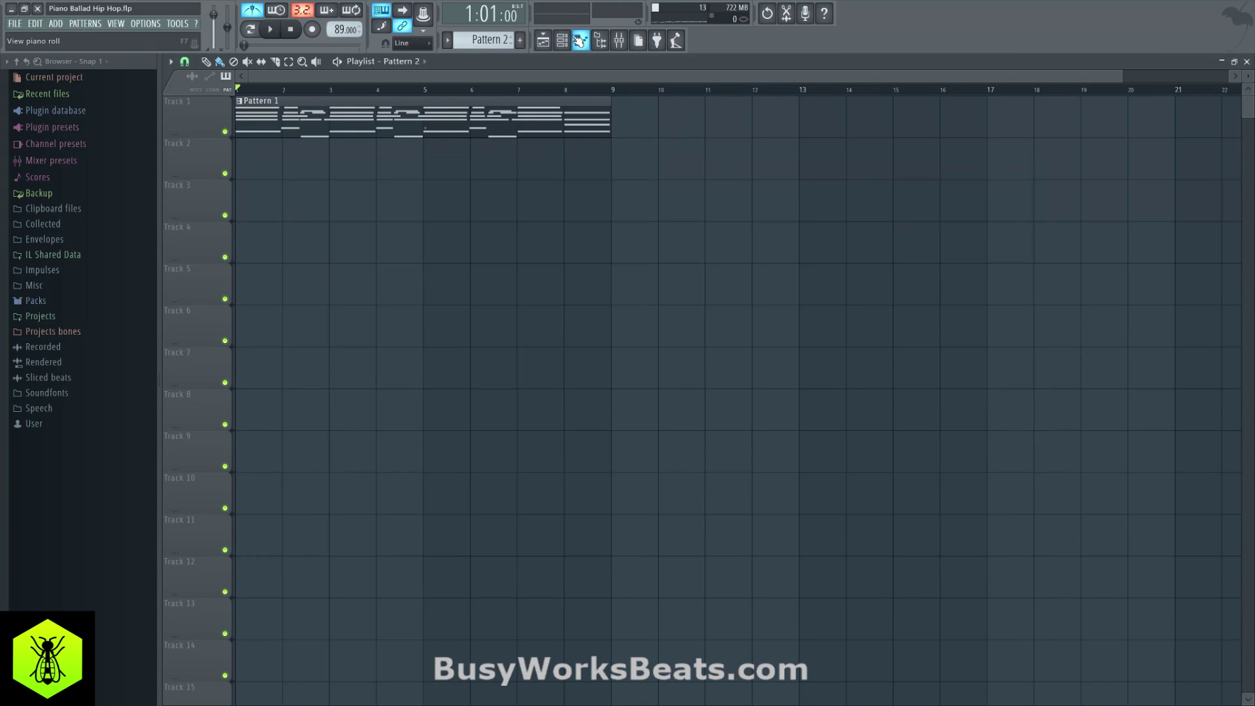
Play back the recorded drums and examine their pattern in Maschine 2.
{"action": "left_click", "coordinate": [580, 40]}
{"action": "key", "text": "space"}
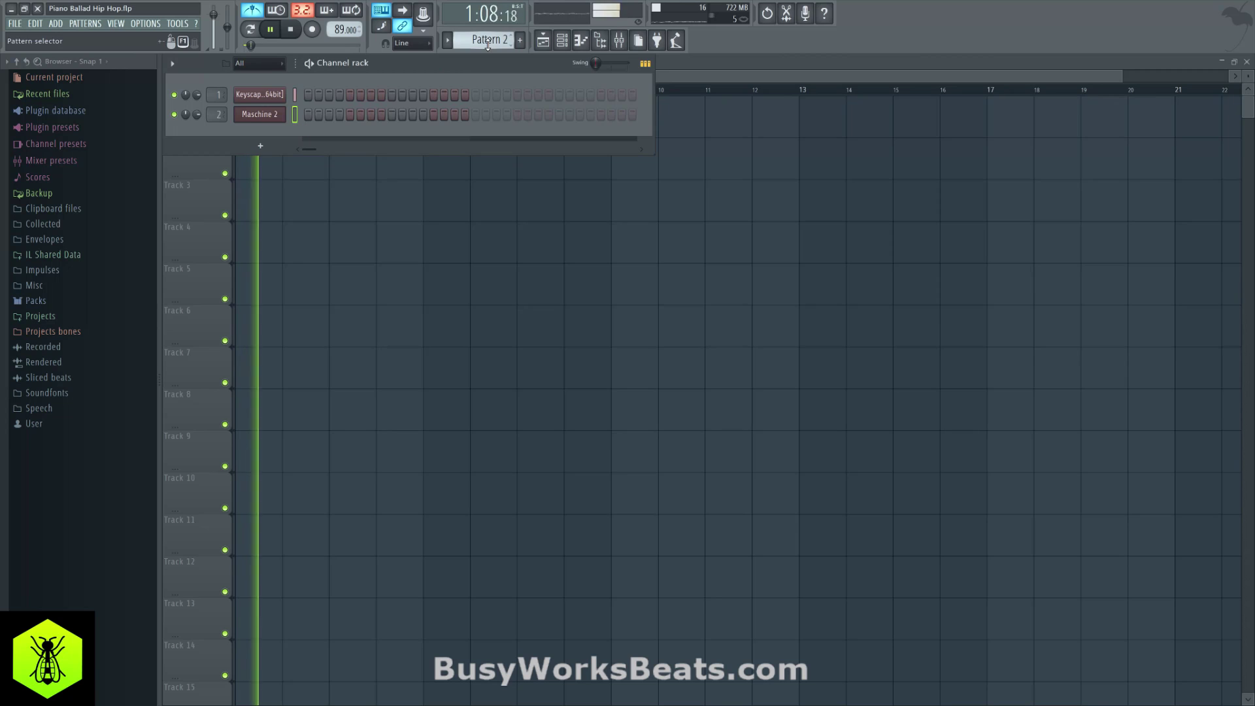
{"action": "left_click", "coordinate": [273, 115]}
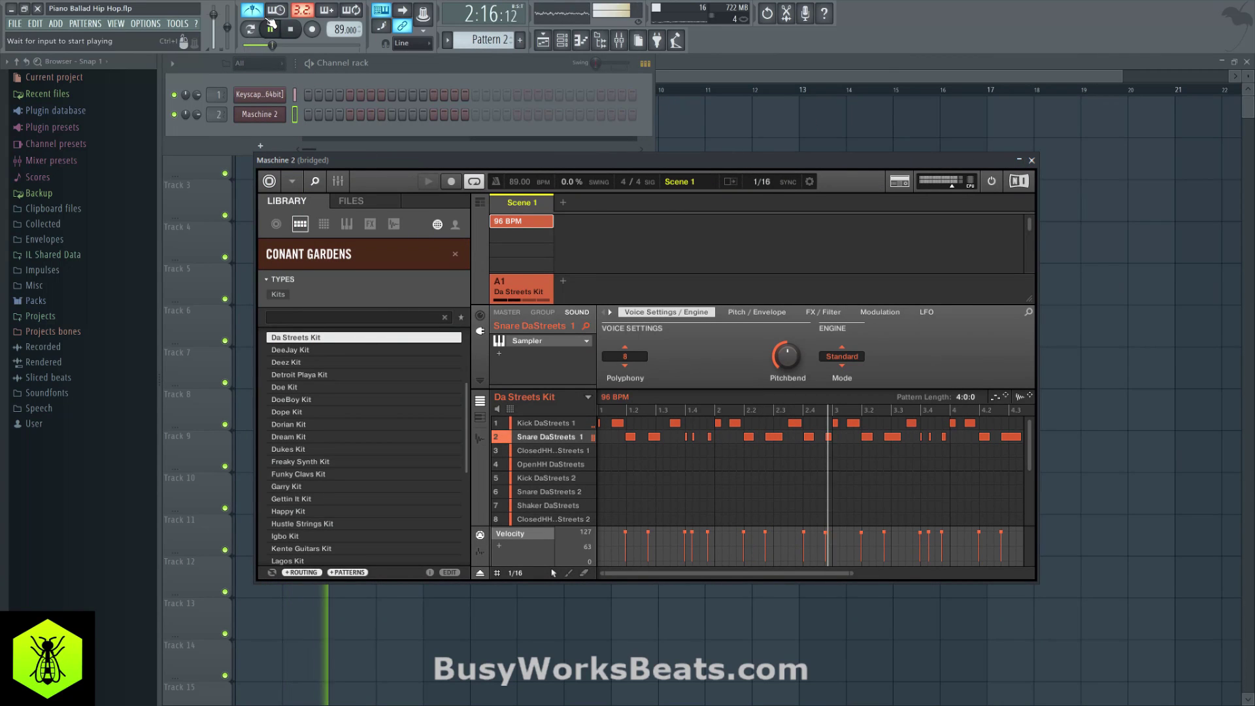
Stop playback, close Maschine 2, and load Edison into the first effect slot of mixer Insert 2.
{"action": "left_click", "coordinate": [618, 41]}
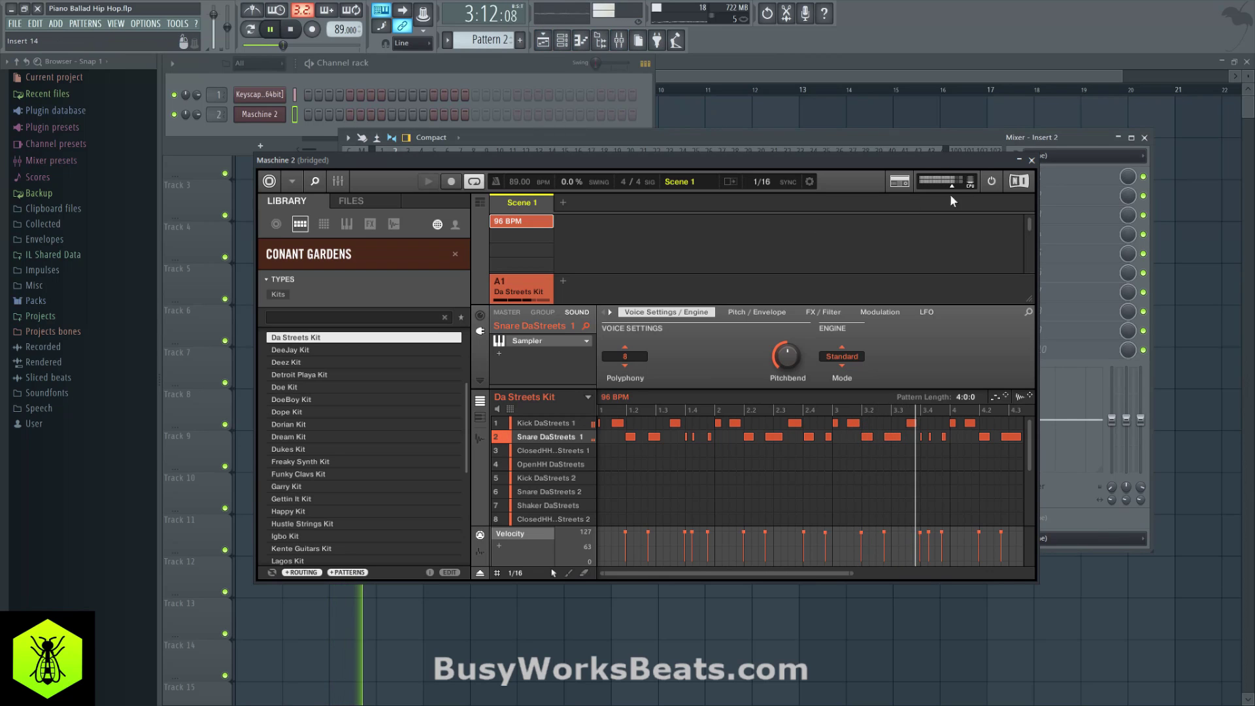
{"action": "left_click", "coordinate": [1031, 161]}
{"action": "key", "text": "space"}
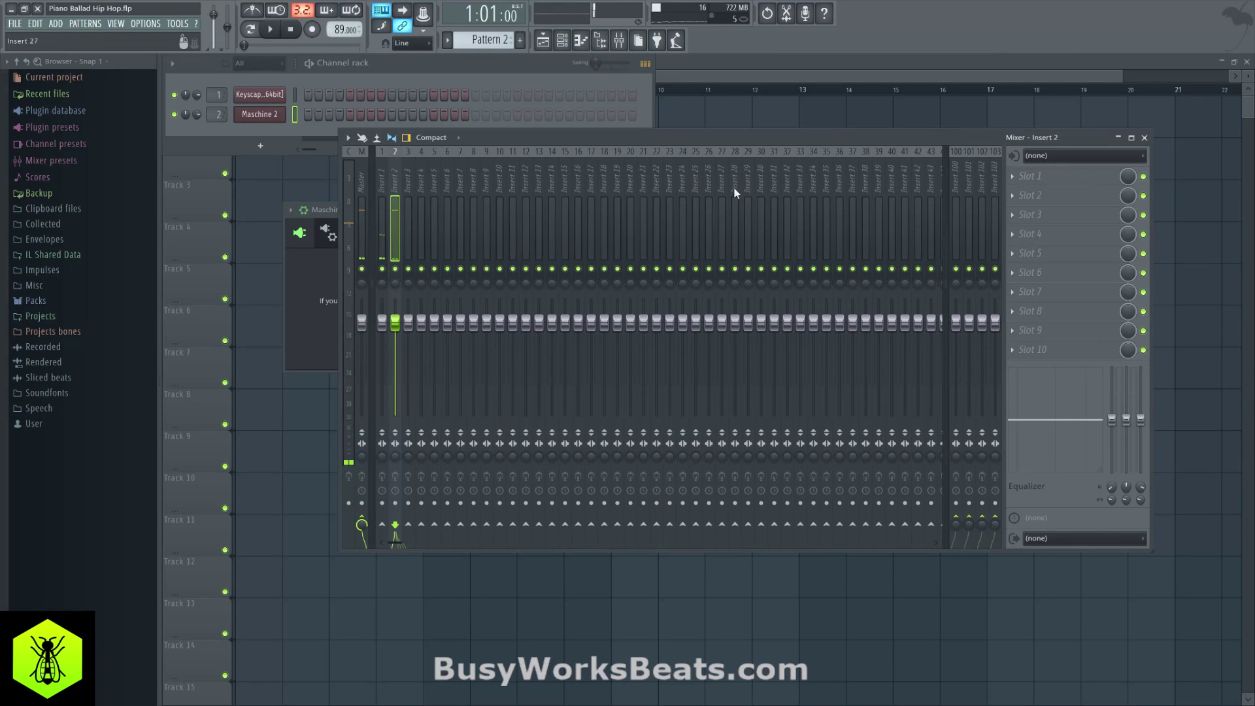
{"action": "left_click", "coordinate": [1015, 175]}
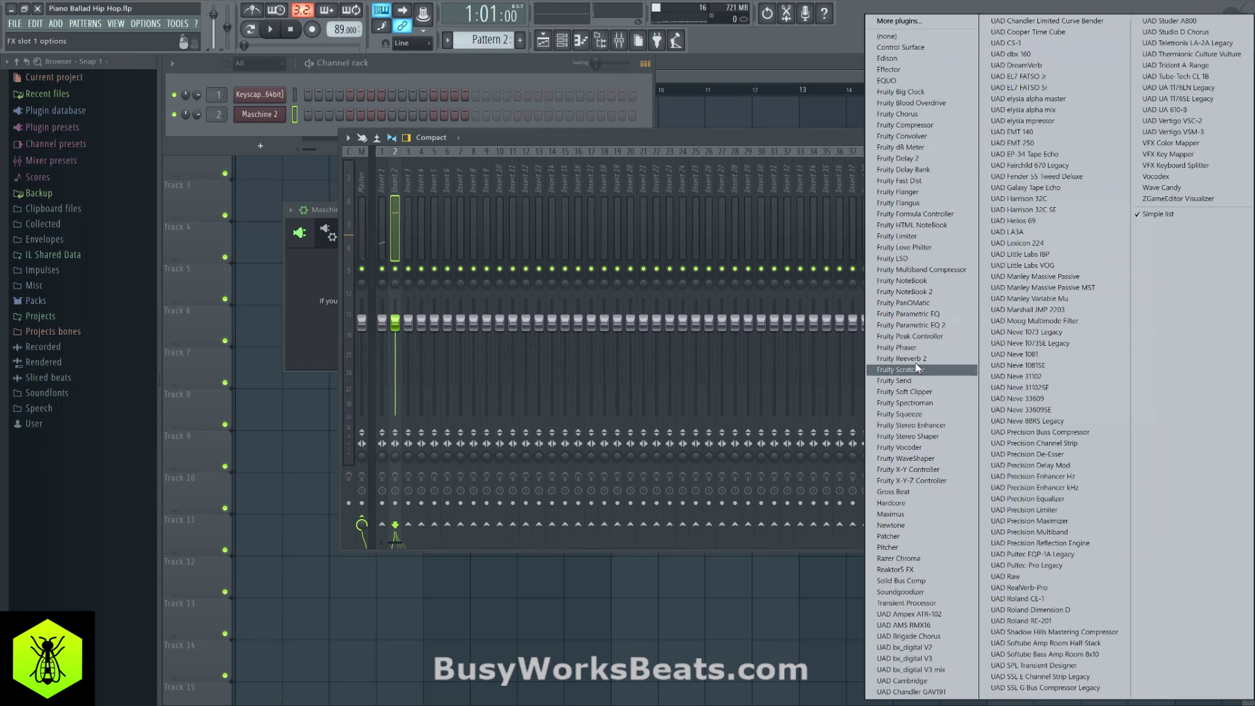
{"action": "left_click", "coordinate": [889, 58]}
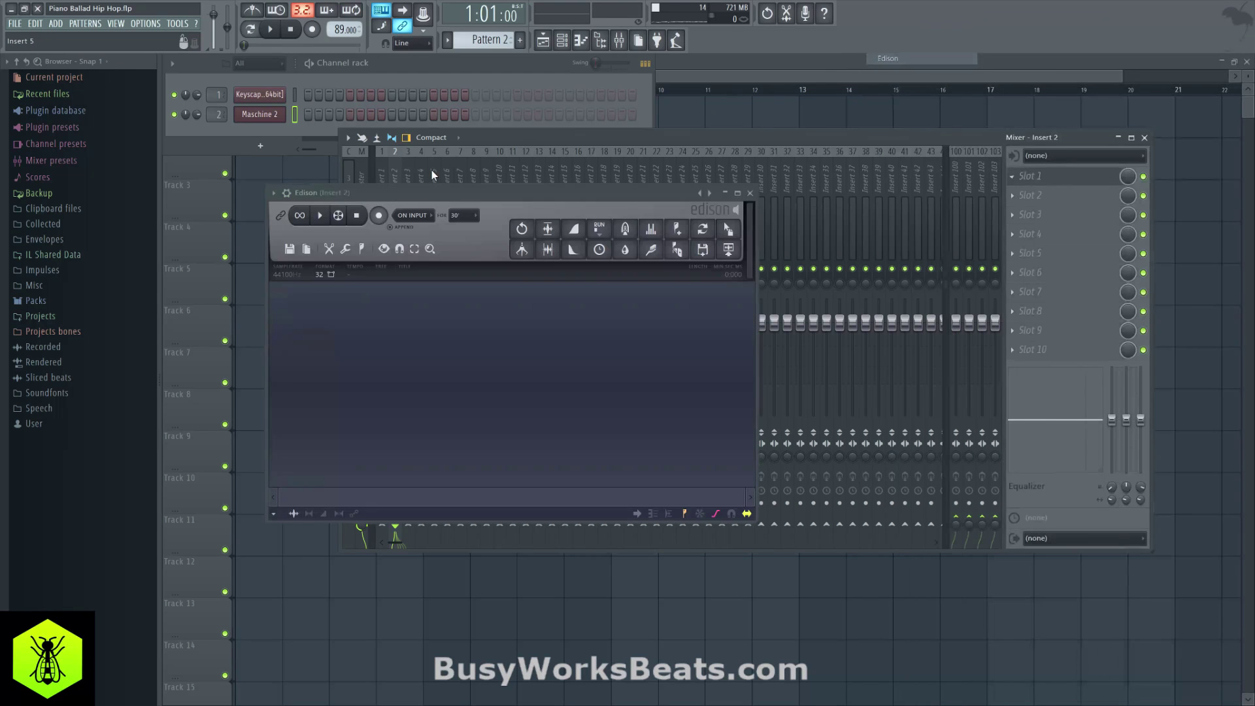
Set Edison's recording duration to forever, arm it on input, and close the open windows.
{"action": "left_click", "coordinate": [456, 215]}
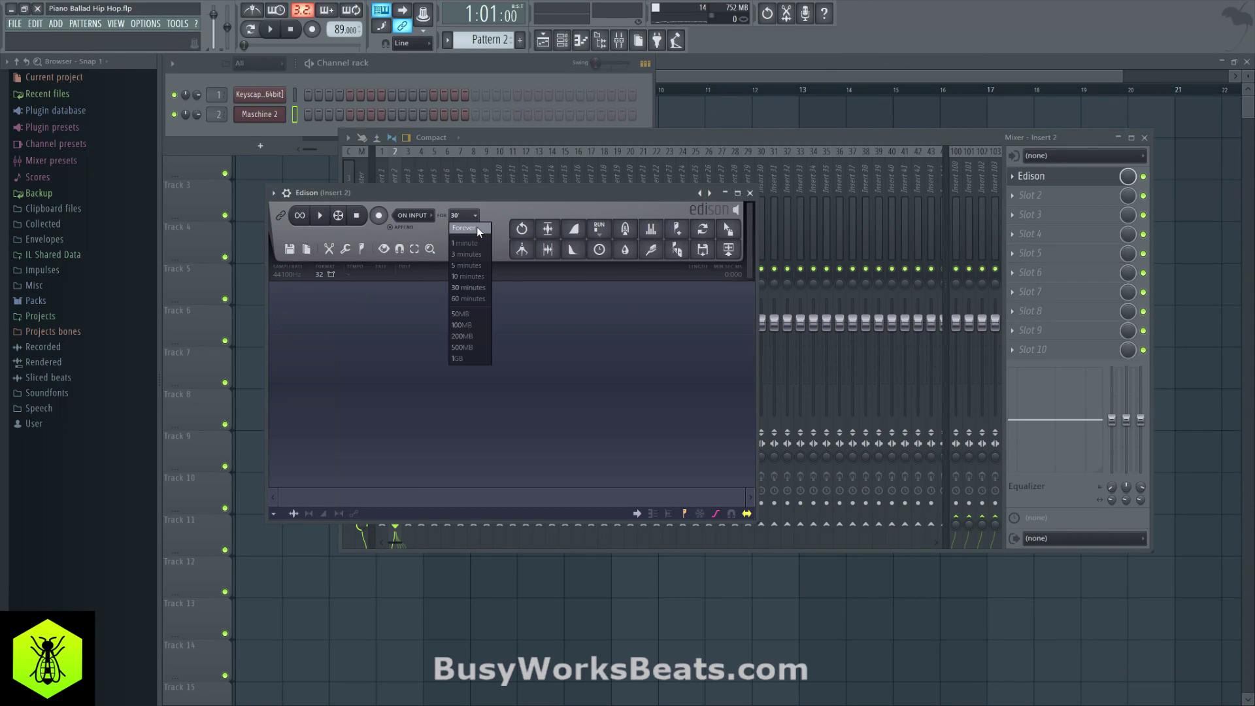
{"action": "left_click", "coordinate": [477, 226]}
{"action": "left_click", "coordinate": [379, 216]}
{"action": "key", "text": "F12"}
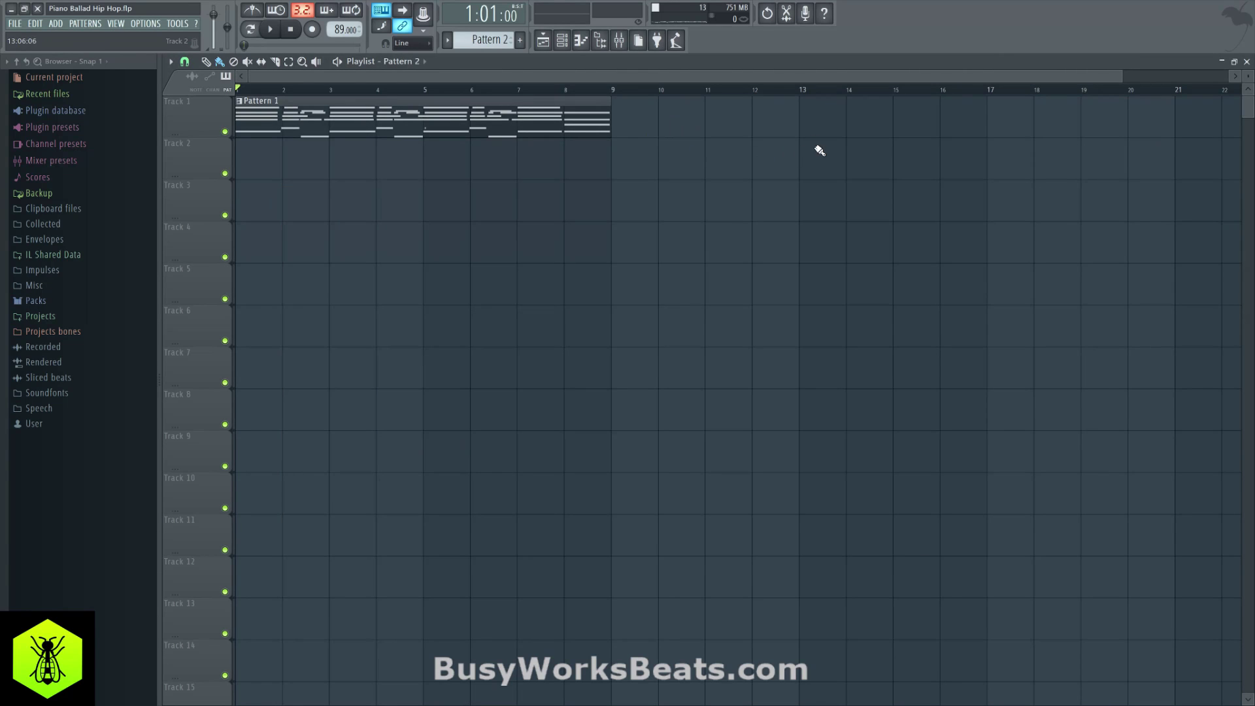
Copy the Pattern 1 clip to bar 12 on Track 1, and record the Maschine drum playback into Edison.
{"action": "left_click_drag", "start_coordinate": [546, 126], "coordinate": [1063, 127]}
{"action": "key", "text": "space"}
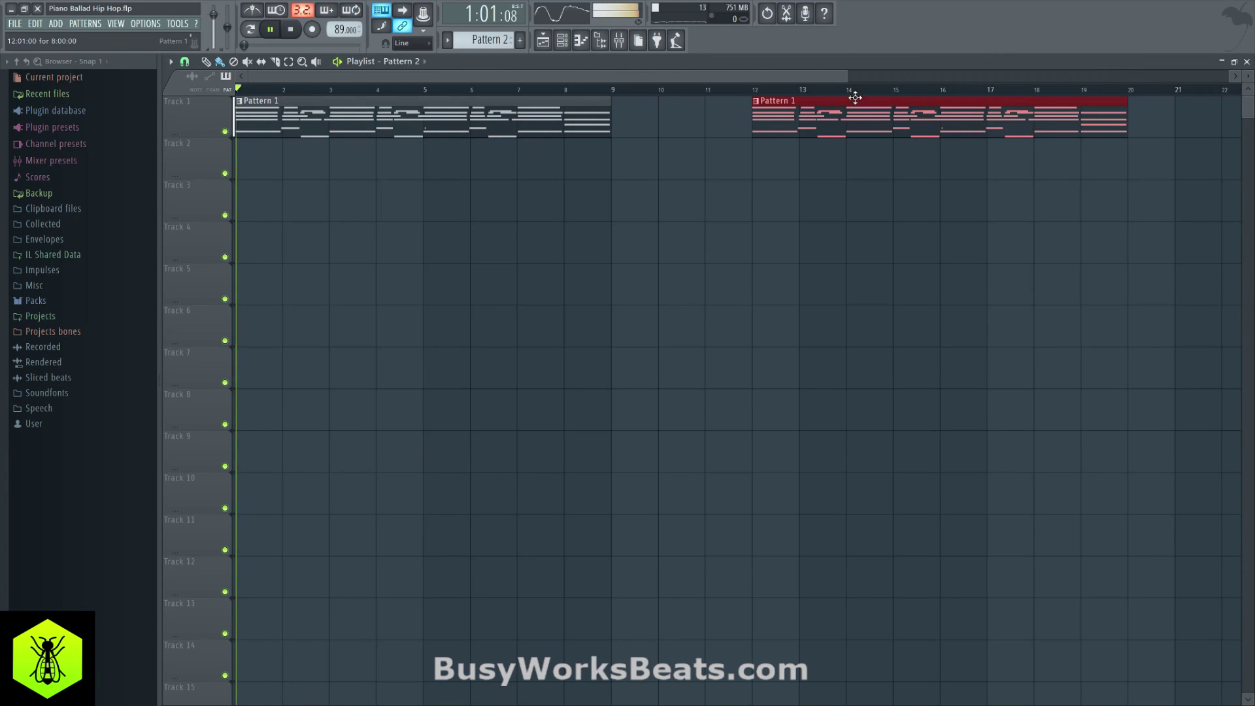
{"action": "left_click", "coordinate": [624, 53]}
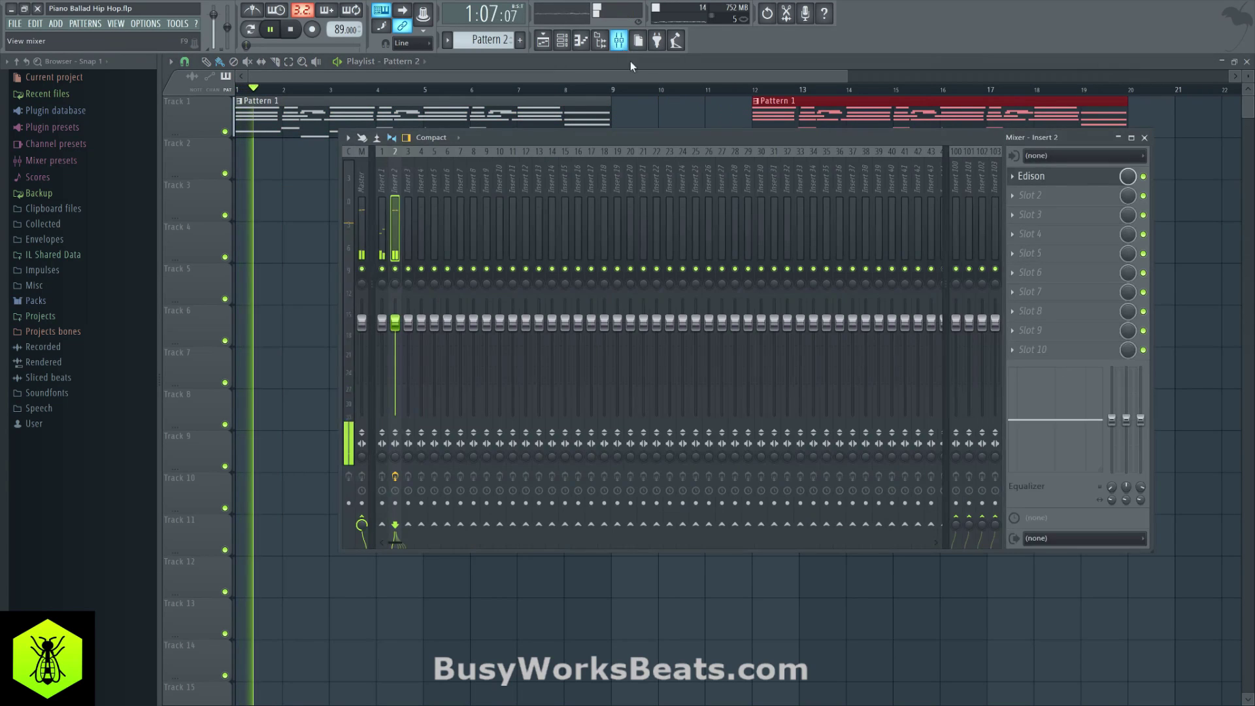
{"action": "left_click", "coordinate": [1063, 188]}
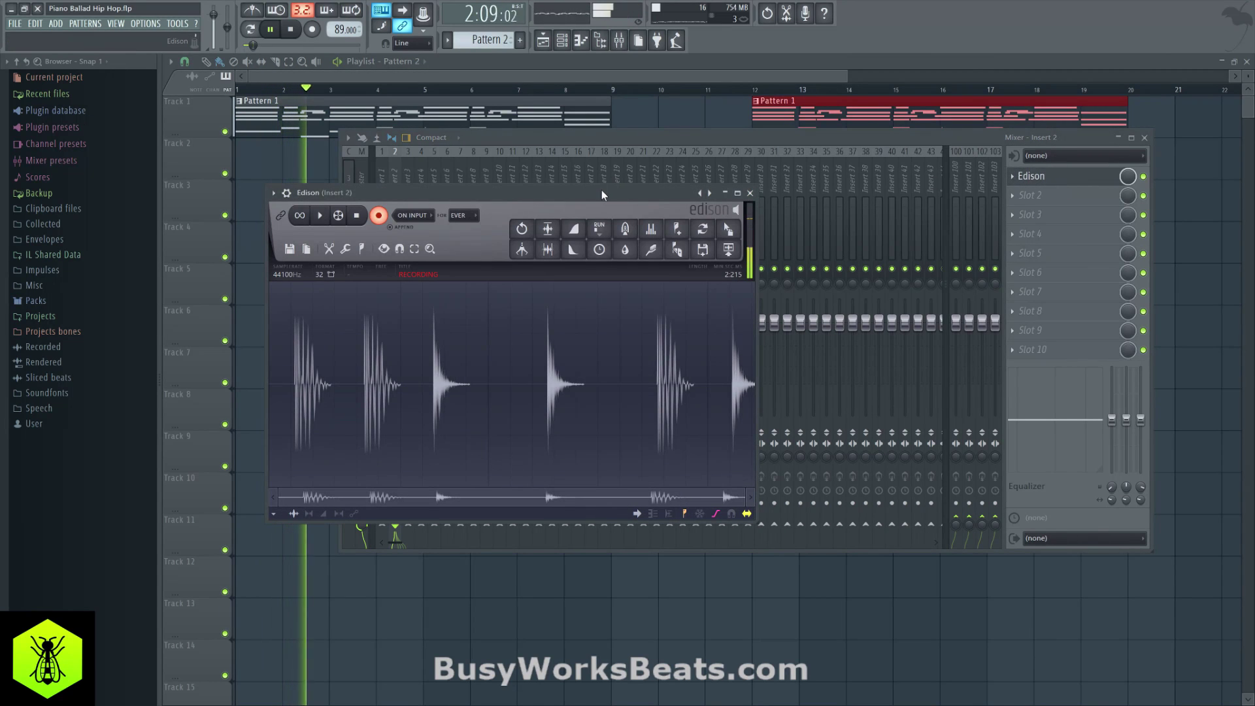
{"action": "left_click_drag", "start_coordinate": [601, 189], "coordinate": [723, 151]}
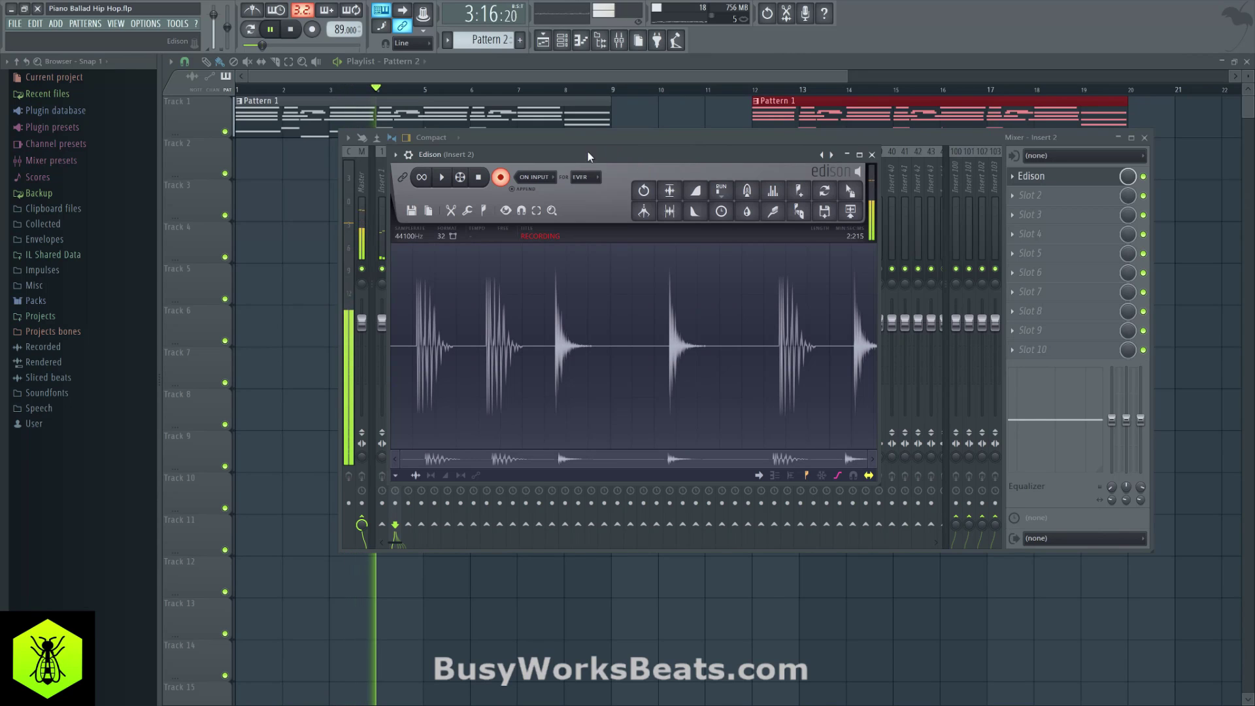
{"action": "left_click_drag", "start_coordinate": [505, 154], "coordinate": [531, 177]}
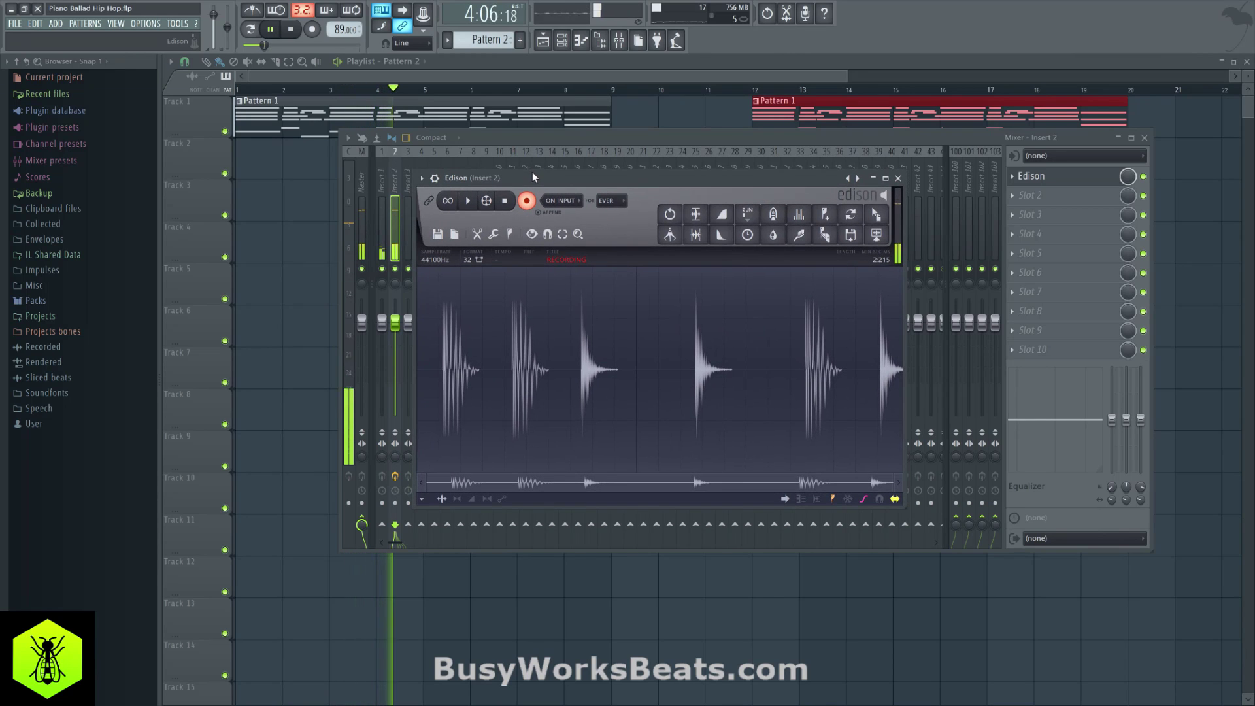
{"action": "left_click", "coordinate": [510, 200]}
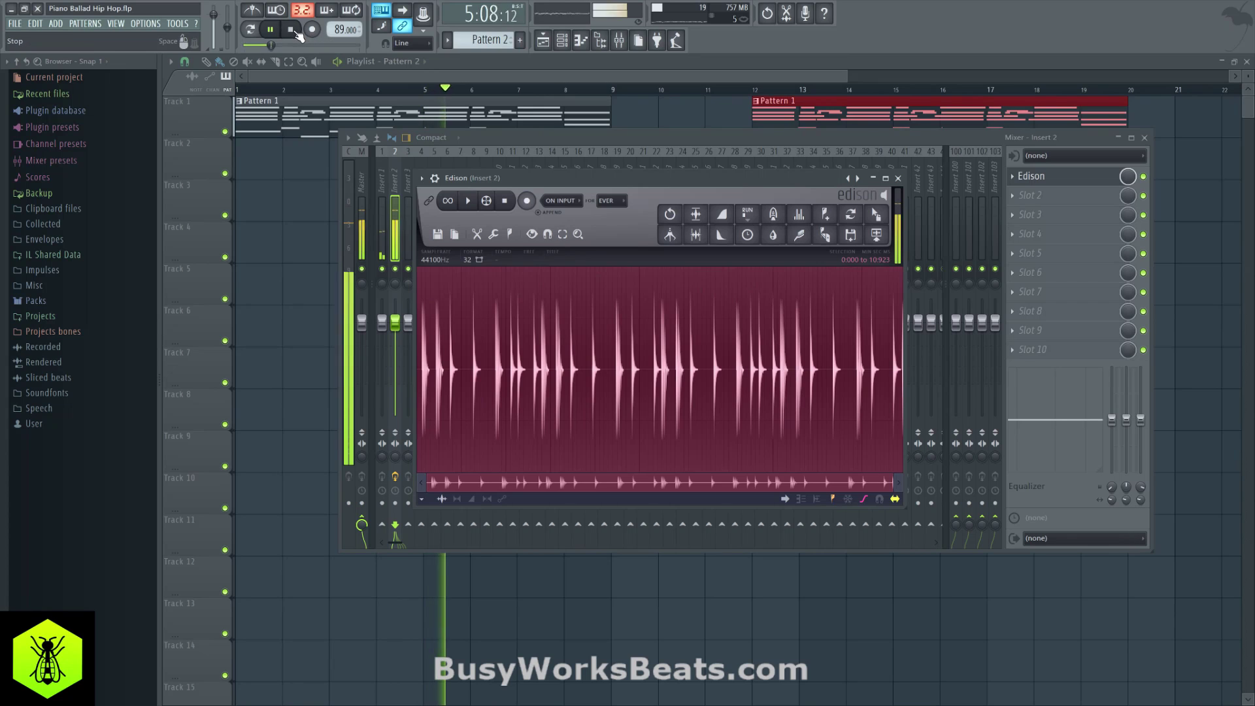
{"action": "key", "text": "space"}
Play back the Edison recording and delete the excess hit at its end, from 10:898 to 10:923.
{"action": "left_click", "coordinate": [467, 200]}
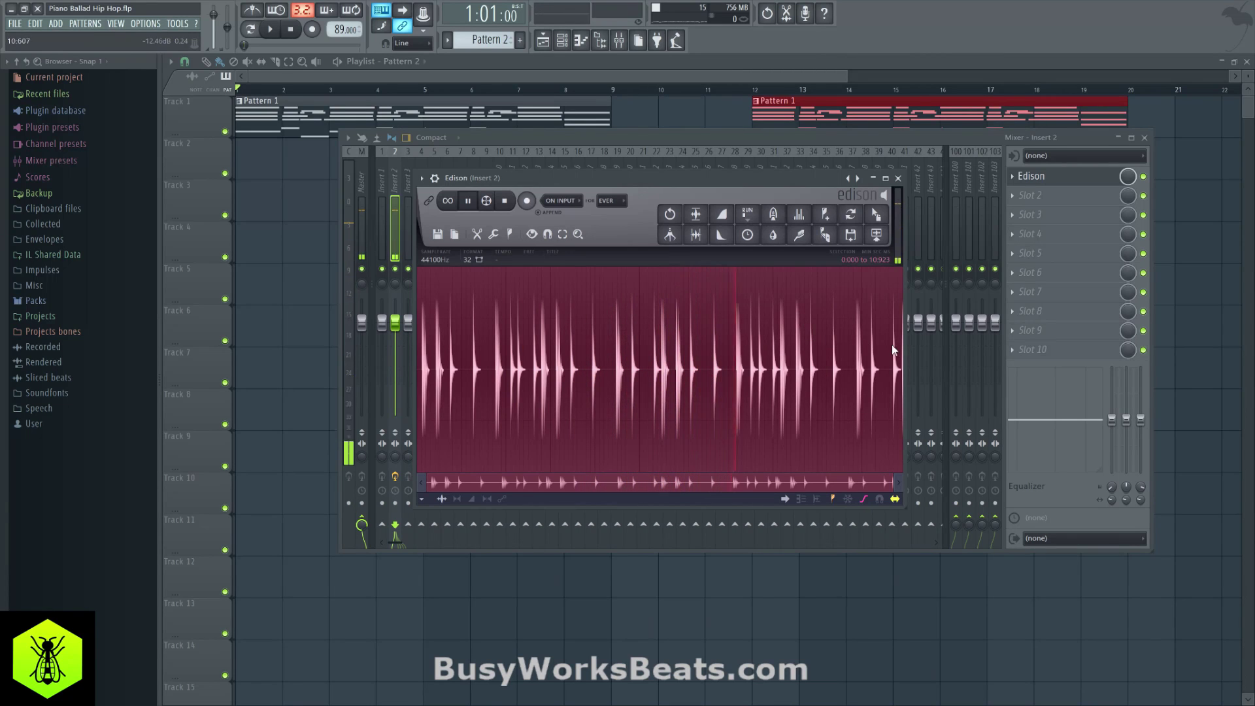
{"action": "scroll", "coordinate": [861, 477], "scroll_direction": "up", "scroll_amount": 5}
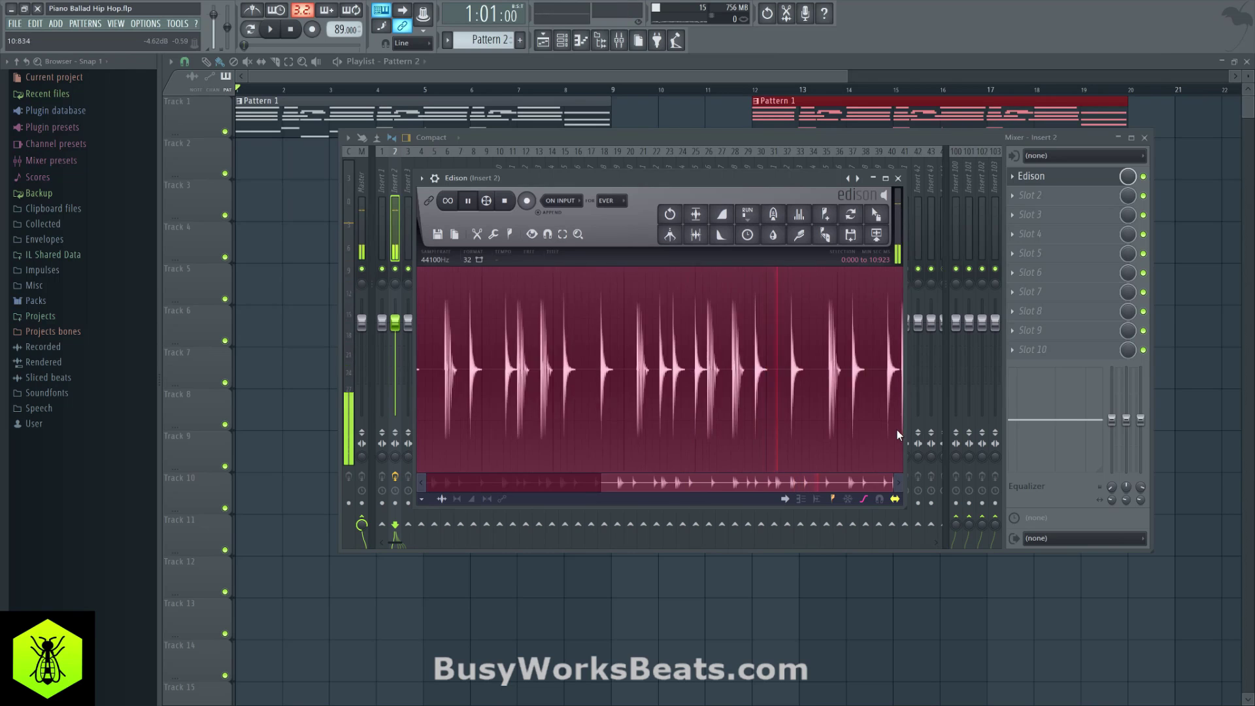
{"action": "left_click", "coordinate": [900, 382]}
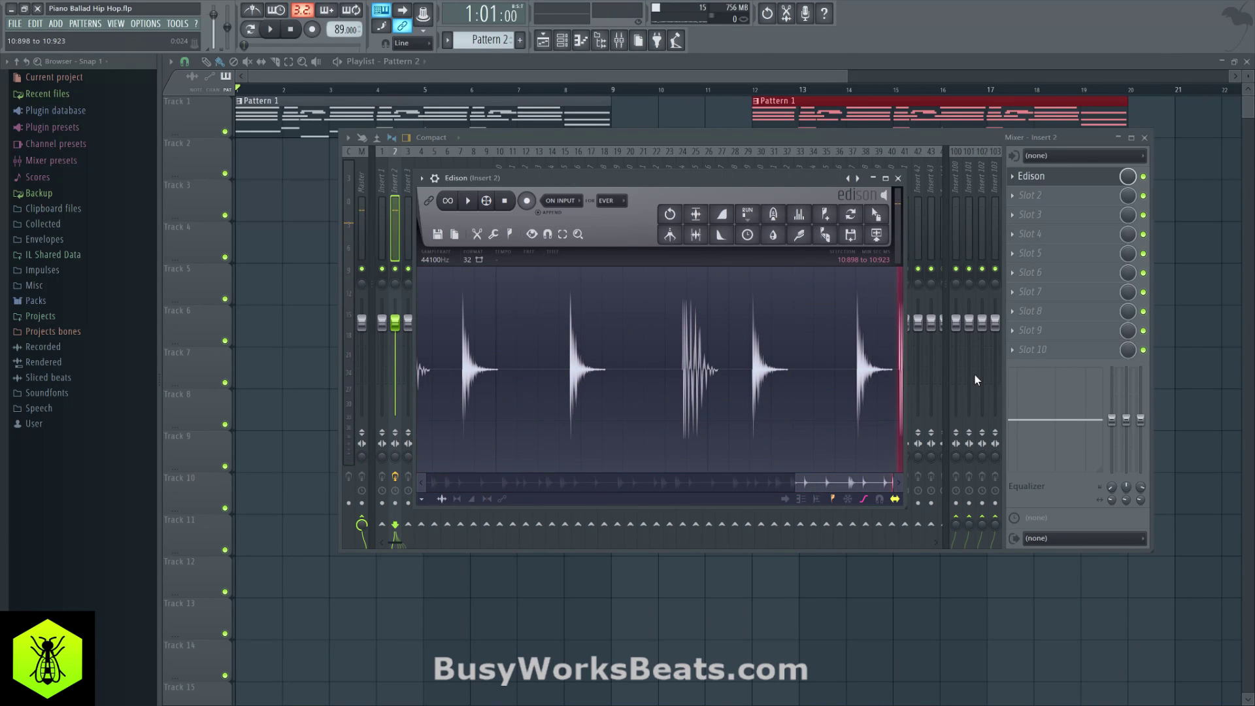
{"action": "scroll", "coordinate": [895, 384], "scroll_direction": "up", "scroll_amount": 4}
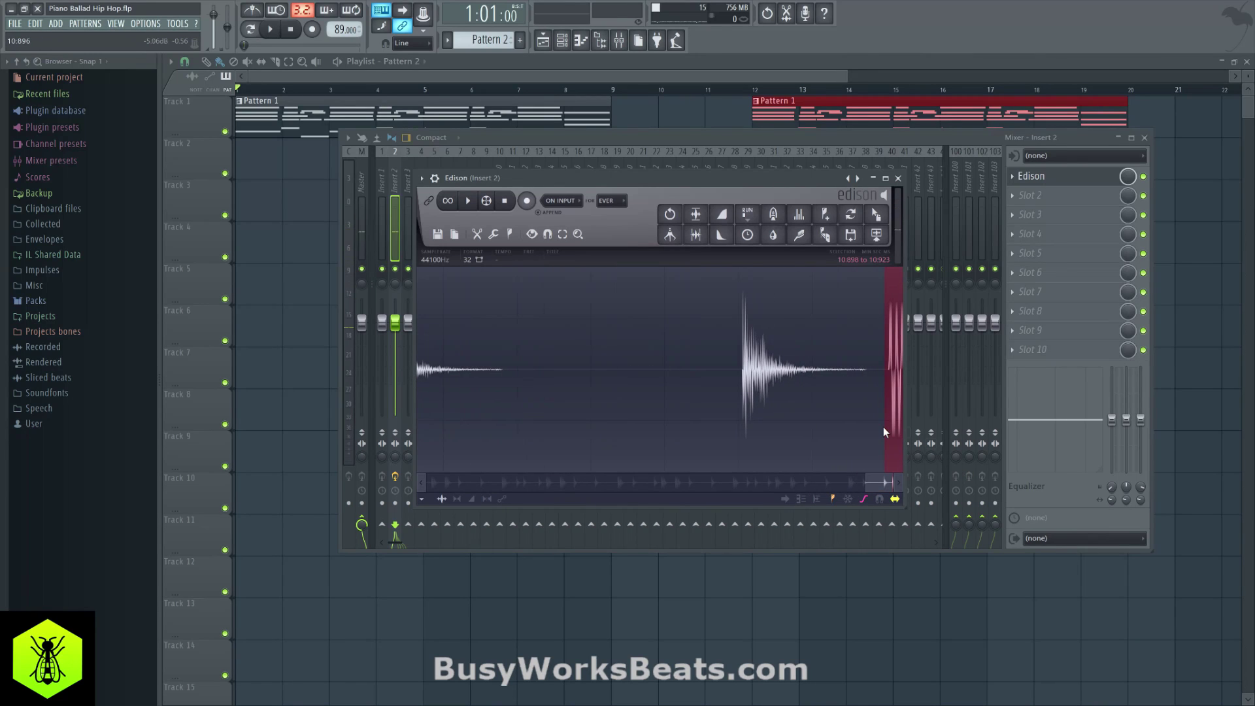
{"action": "scroll", "coordinate": [884, 424], "scroll_direction": "down", "scroll_amount": 8}
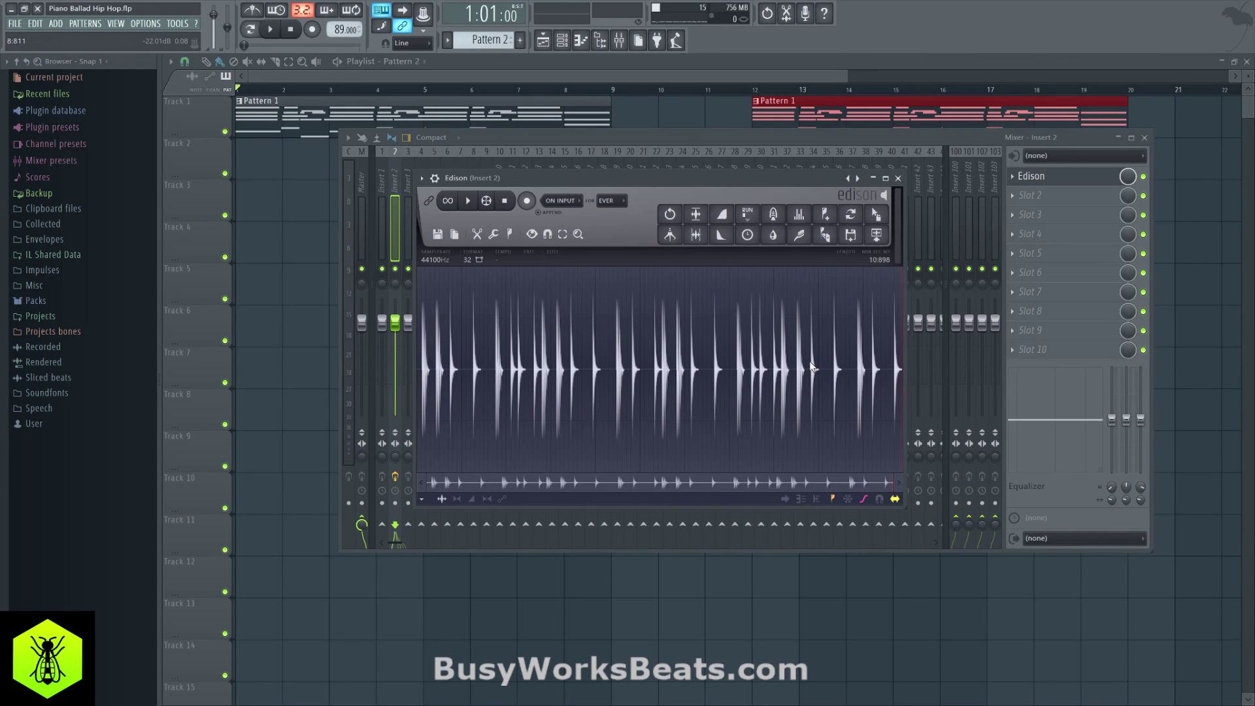
Select the whole trimmed drum recording and send it to the playlist as an audio clip at bar 1 of Track 2.
{"action": "key", "text": "ctrl+a"}
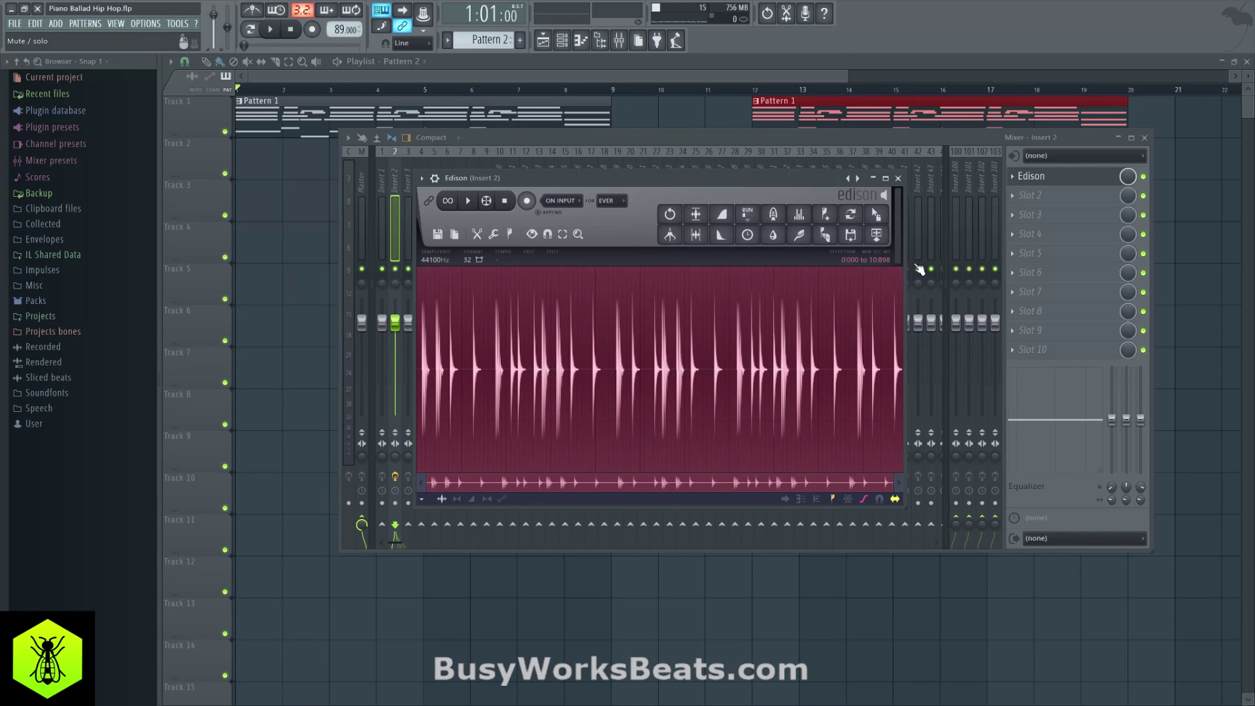
{"action": "left_click", "coordinate": [876, 234]}
{"action": "left_click_drag", "start_coordinate": [430, 208], "coordinate": [298, 213]}
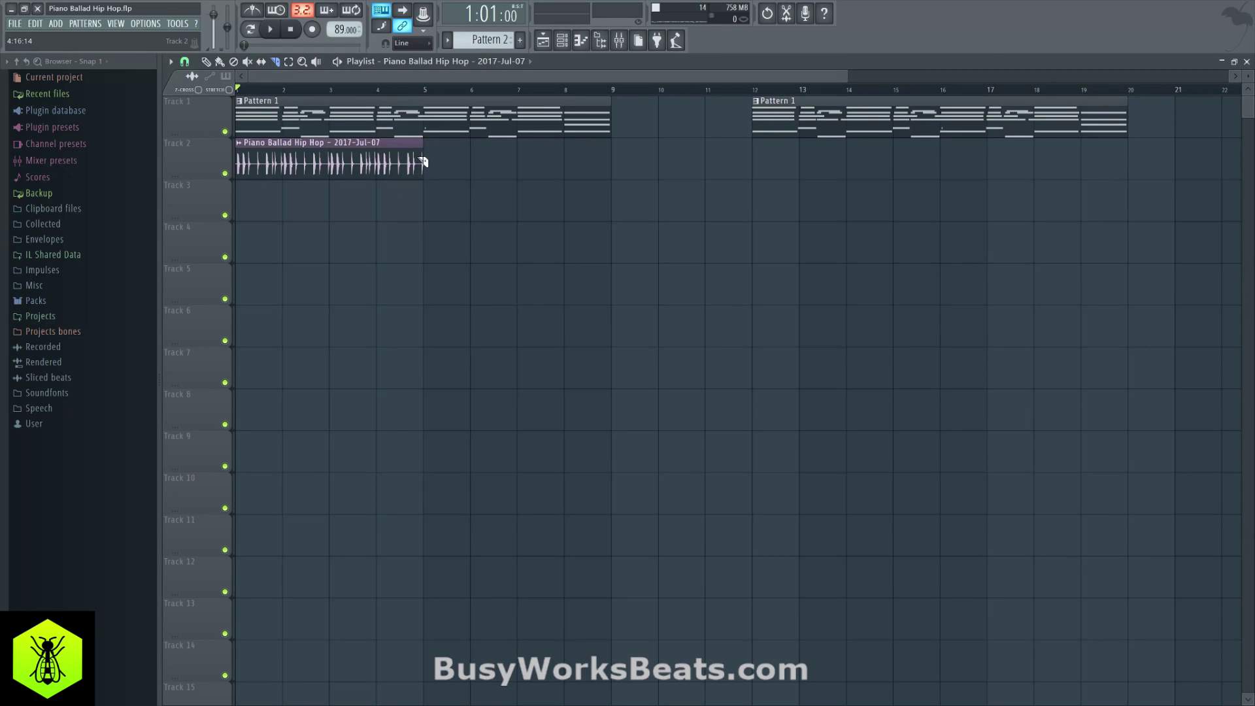
Move the song position to bar 3 and show the channel rack.
{"action": "left_click", "coordinate": [330, 91]}
{"action": "scroll", "coordinate": [333, 90], "scroll_direction": "up", "scroll_amount": 2}
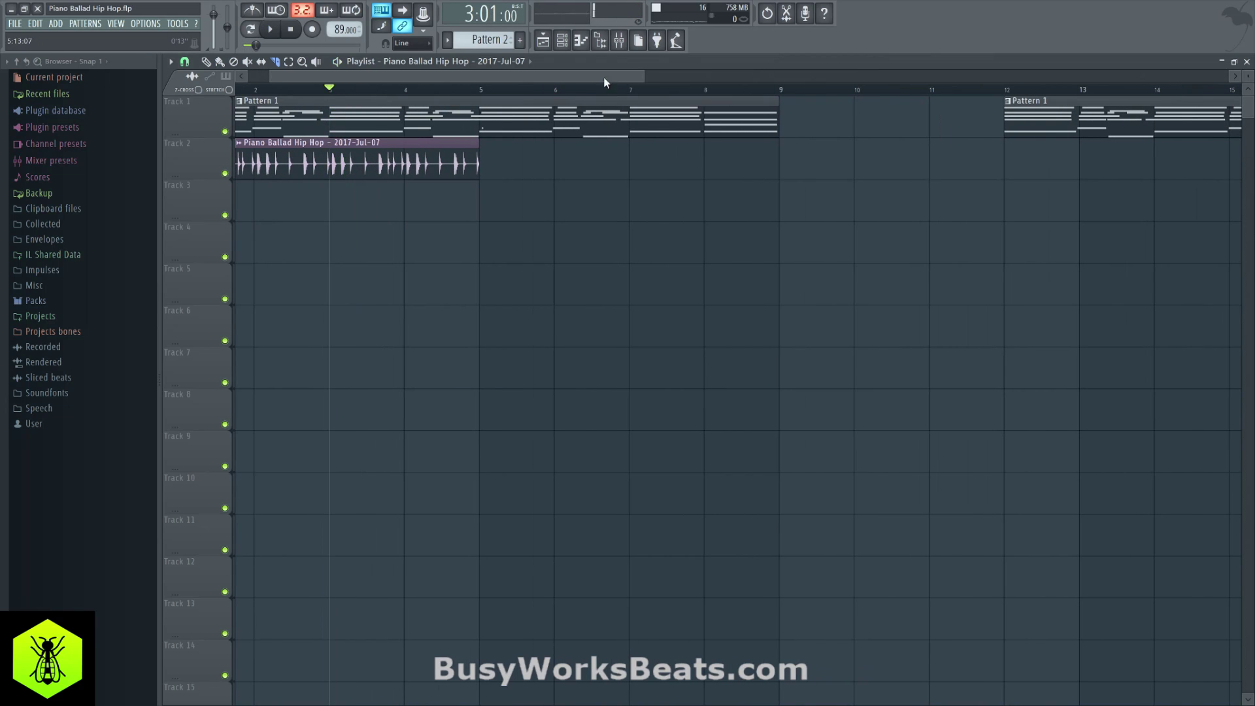
{"action": "left_click", "coordinate": [562, 41]}
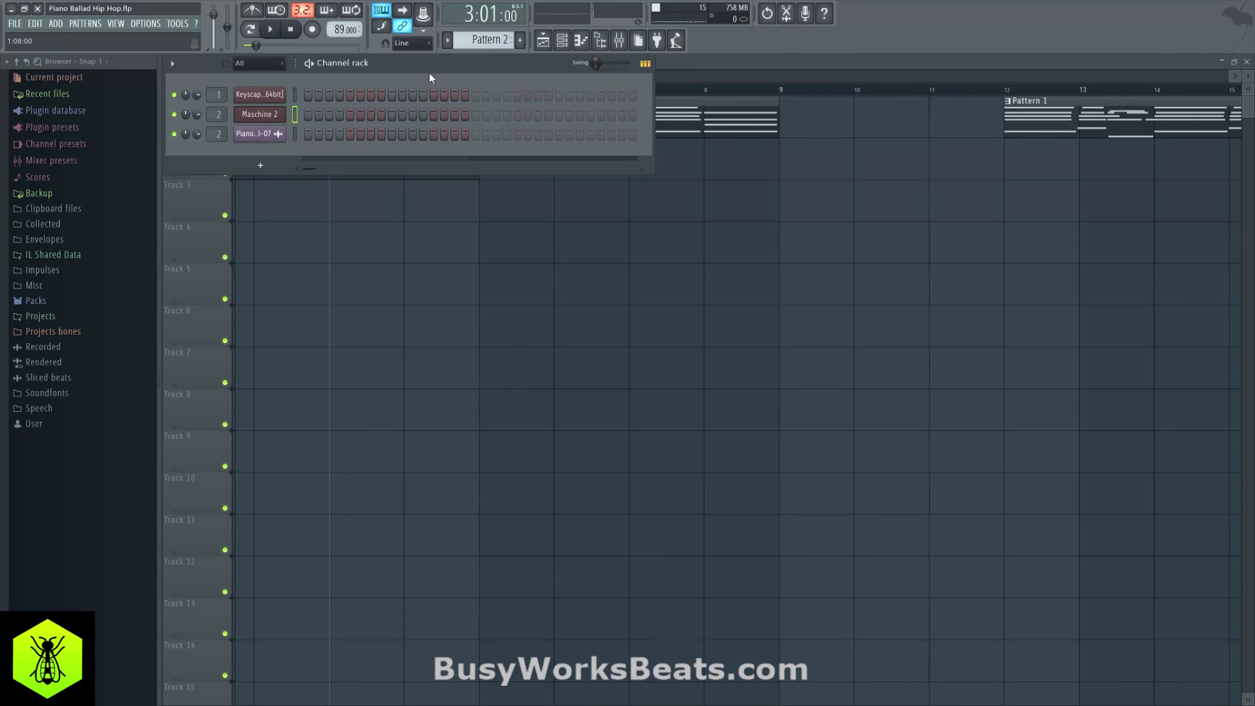
Open Maschine 2 and delete all kick and snare notes from its drum pattern.
{"action": "left_click", "coordinate": [280, 115]}
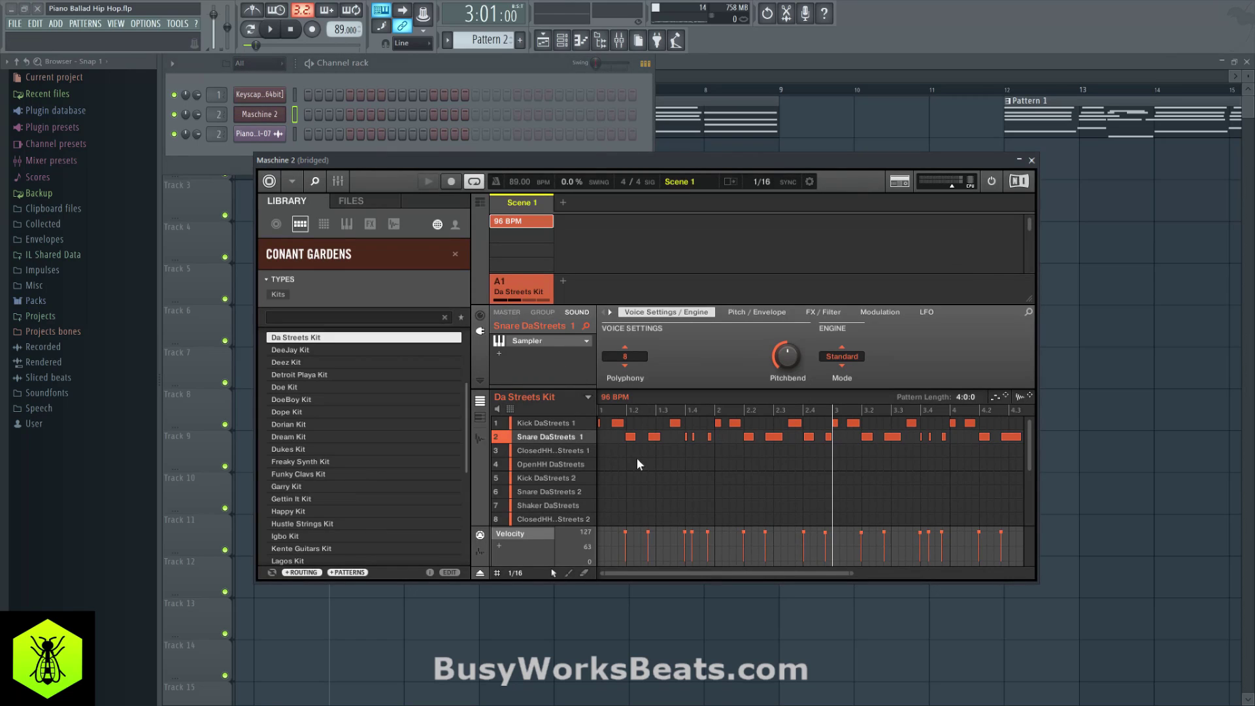
{"action": "key", "text": "ctrl+a"}
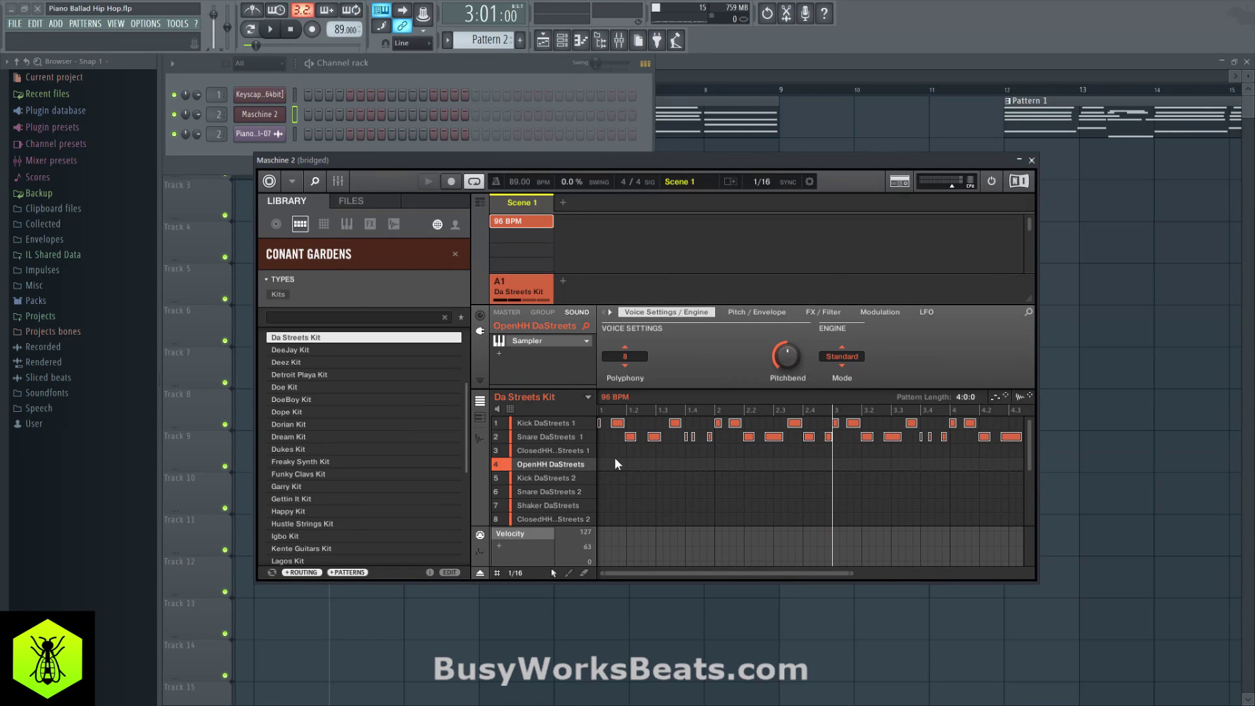
{"action": "key", "text": "Delete"}
{"action": "left_click", "coordinate": [1032, 161]}
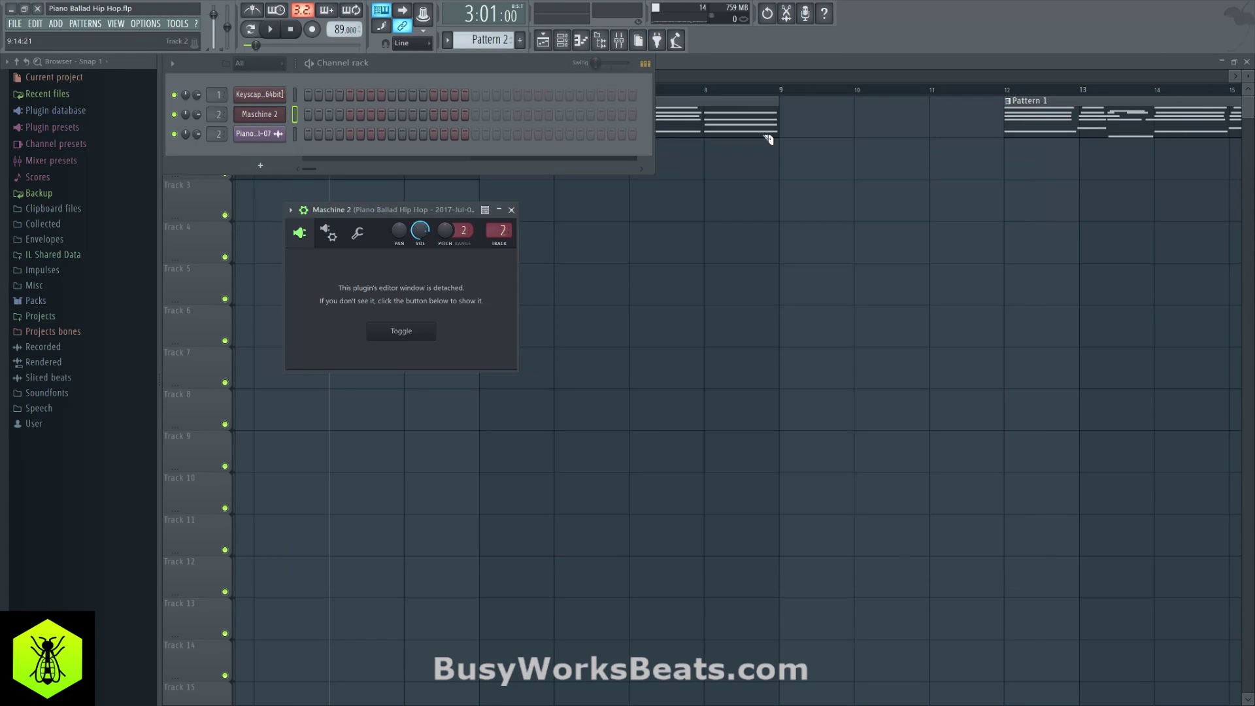
Check the Maschine 2 piano roll during playback, return to the playlist and stop the song.
{"action": "right_click", "coordinate": [291, 111]}
{"action": "left_click", "coordinate": [317, 117]}
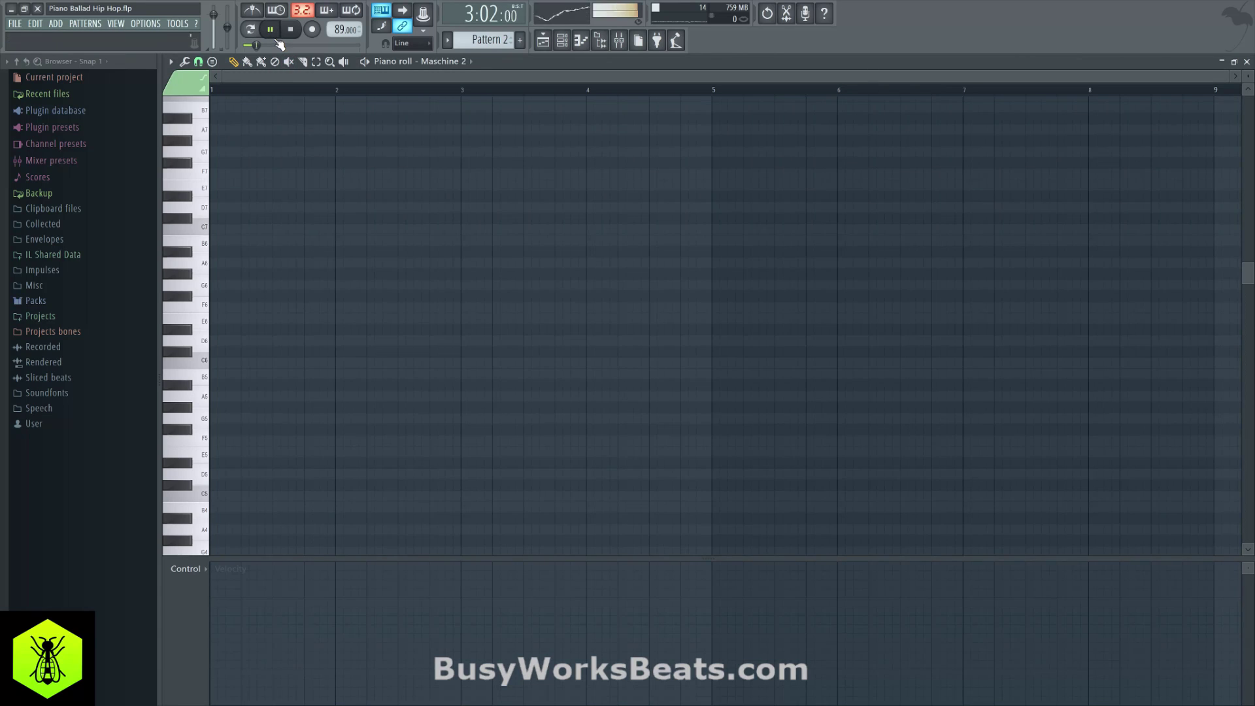
{"action": "left_click", "coordinate": [1247, 63]}
{"action": "left_click", "coordinate": [425, 145]}
{"action": "key", "text": "space"}
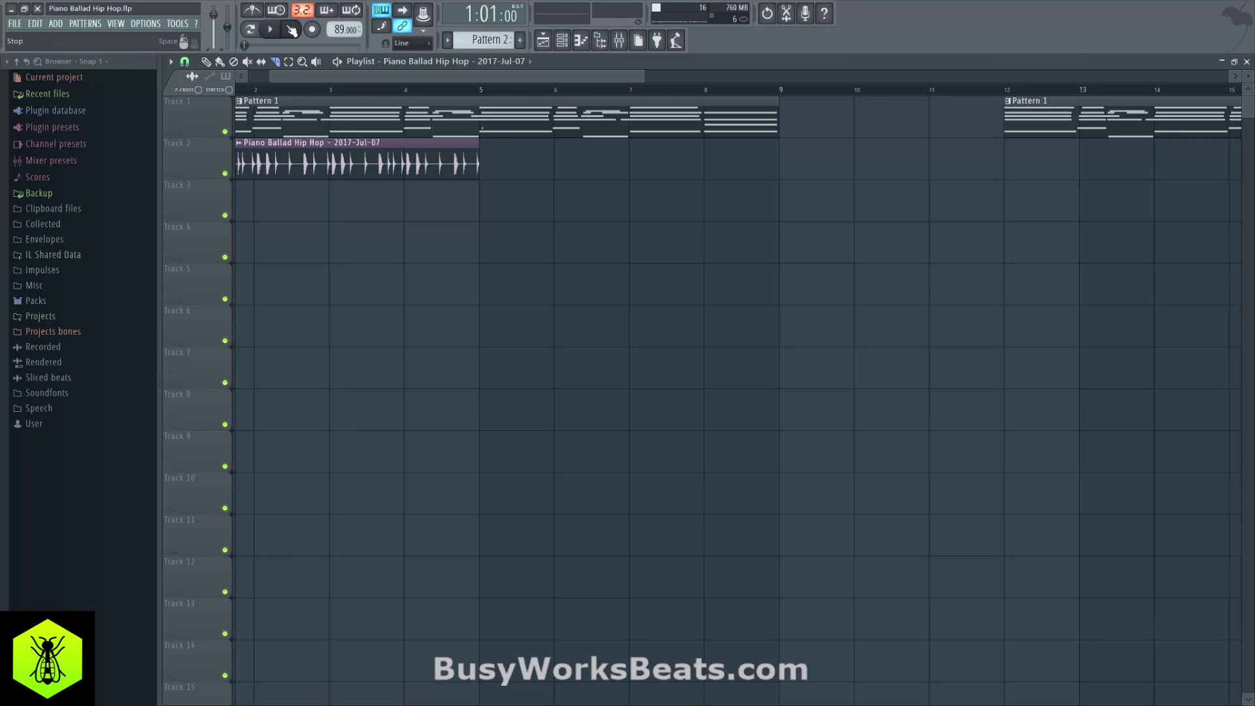
{"action": "key", "text": "space"}
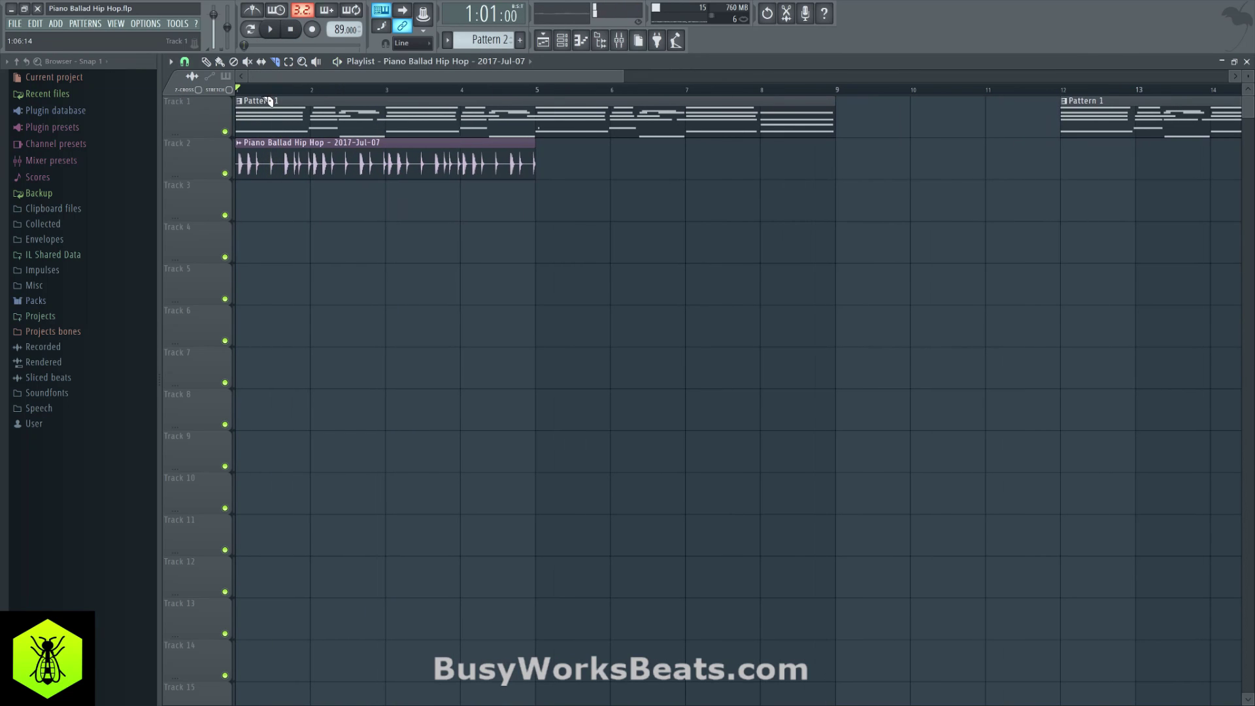
Set playlist snap to none, trim the silent start off the Track 2 drum clip and align it with bar 1.
{"action": "scroll", "coordinate": [186, 74], "scroll_direction": "up", "scroll_amount": 4}
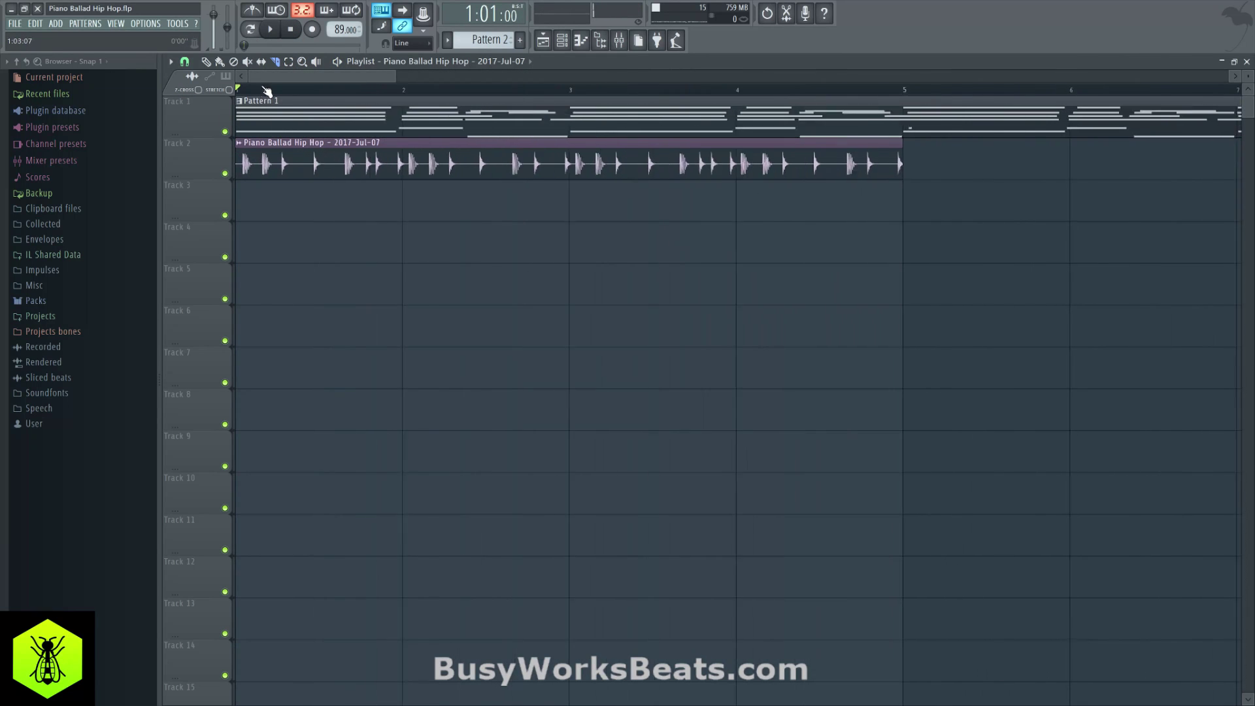
{"action": "left_click", "coordinate": [185, 61]}
{"action": "left_click", "coordinate": [207, 121]}
{"action": "scroll", "coordinate": [258, 81], "scroll_direction": "up", "scroll_amount": 3}
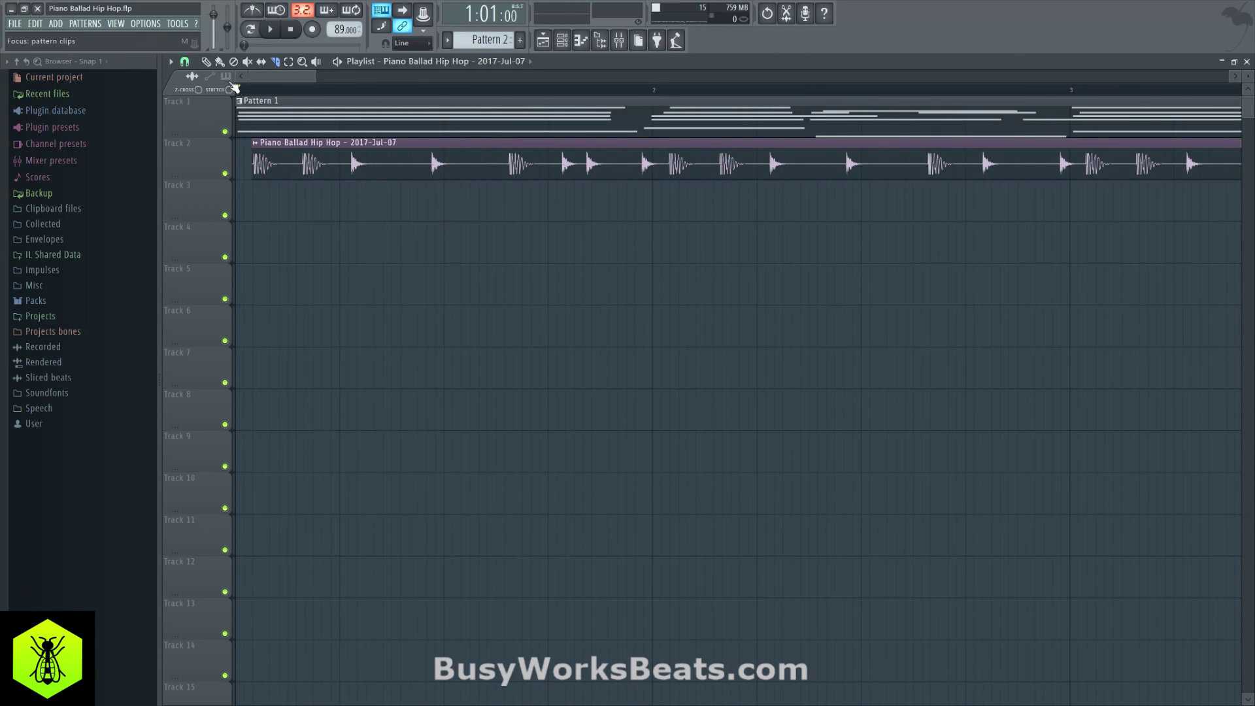
{"action": "left_click_drag", "start_coordinate": [261, 144], "coordinate": [179, 155]}
Play back the realigned drum clip with the piano and set the playlist snap to Bar.
{"action": "key", "text": "space"}
{"action": "left_click", "coordinate": [185, 62]}
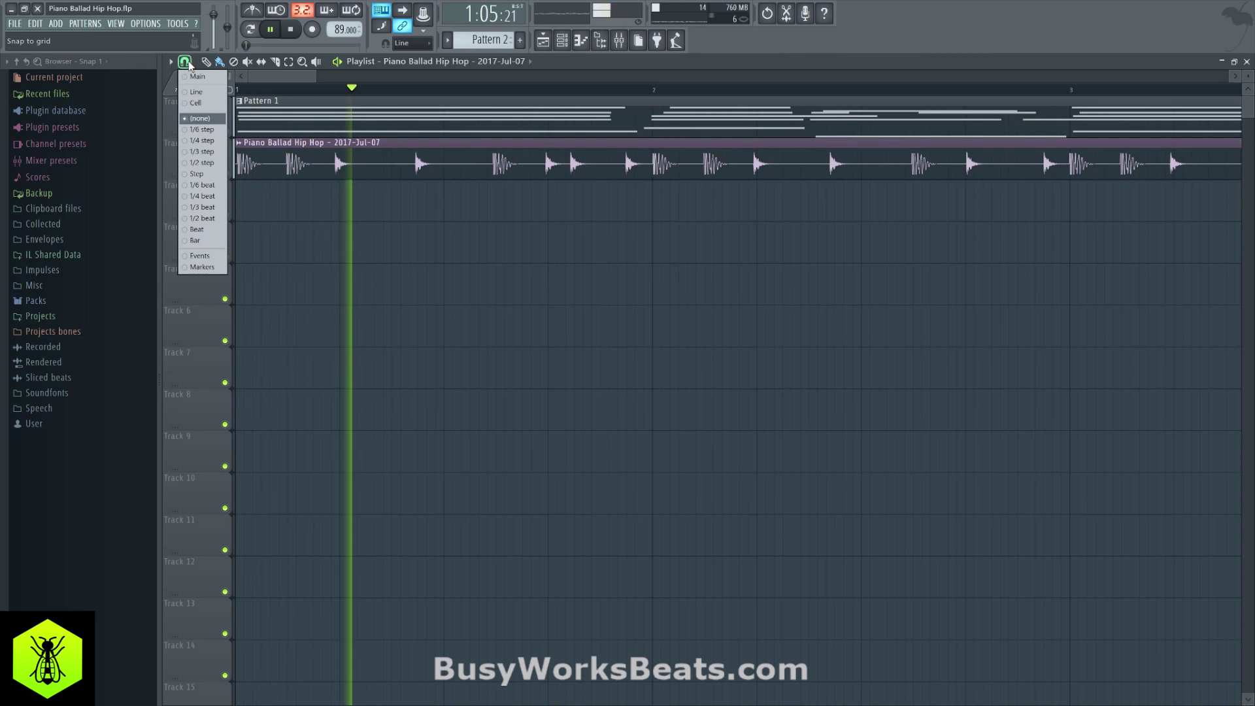
{"action": "left_click", "coordinate": [196, 241]}
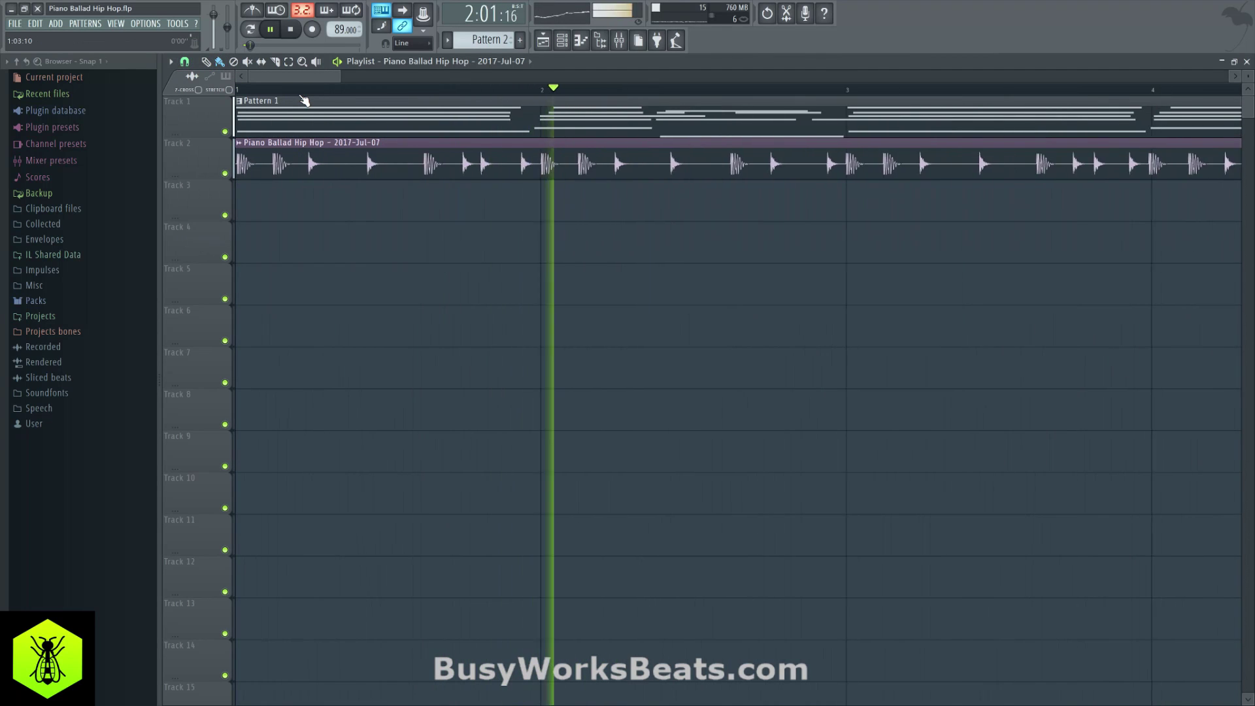
{"action": "scroll", "coordinate": [306, 100], "scroll_direction": "down", "scroll_amount": 3}
{"action": "scroll", "coordinate": [305, 101], "scroll_direction": "down", "scroll_amount": 3}
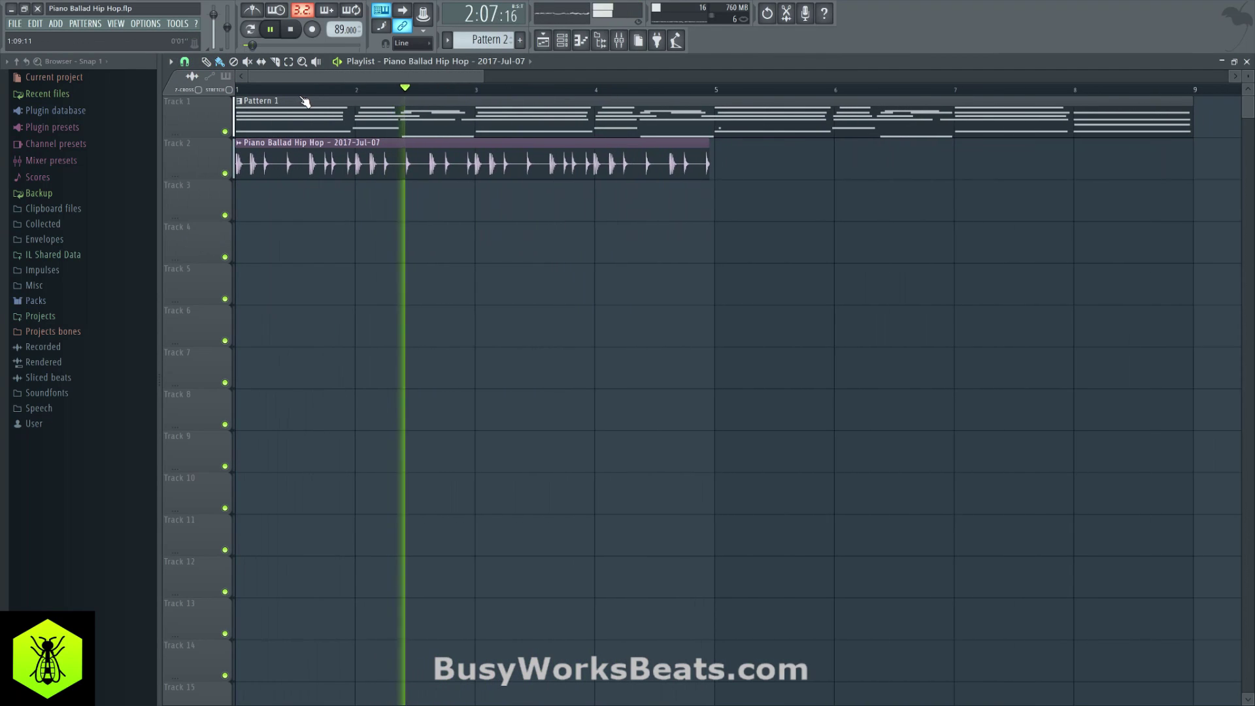
Set the playlist snap to none and audition the drum clip from shortly after bar 3.
{"action": "left_click", "coordinate": [185, 62]}
{"action": "left_click", "coordinate": [223, 118]}
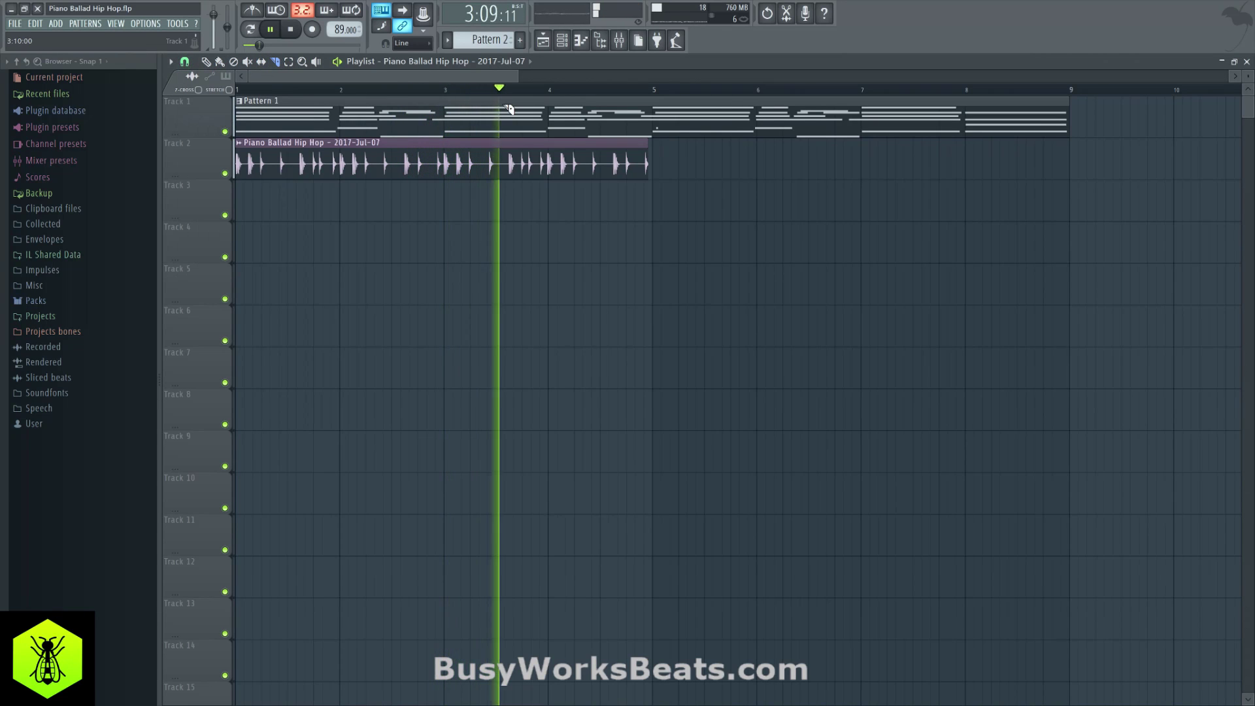
{"action": "key", "text": "space"}
{"action": "left_click", "coordinate": [467, 89]}
{"action": "key", "text": "space"}
{"action": "scroll", "coordinate": [474, 91], "scroll_direction": "up", "scroll_amount": 2}
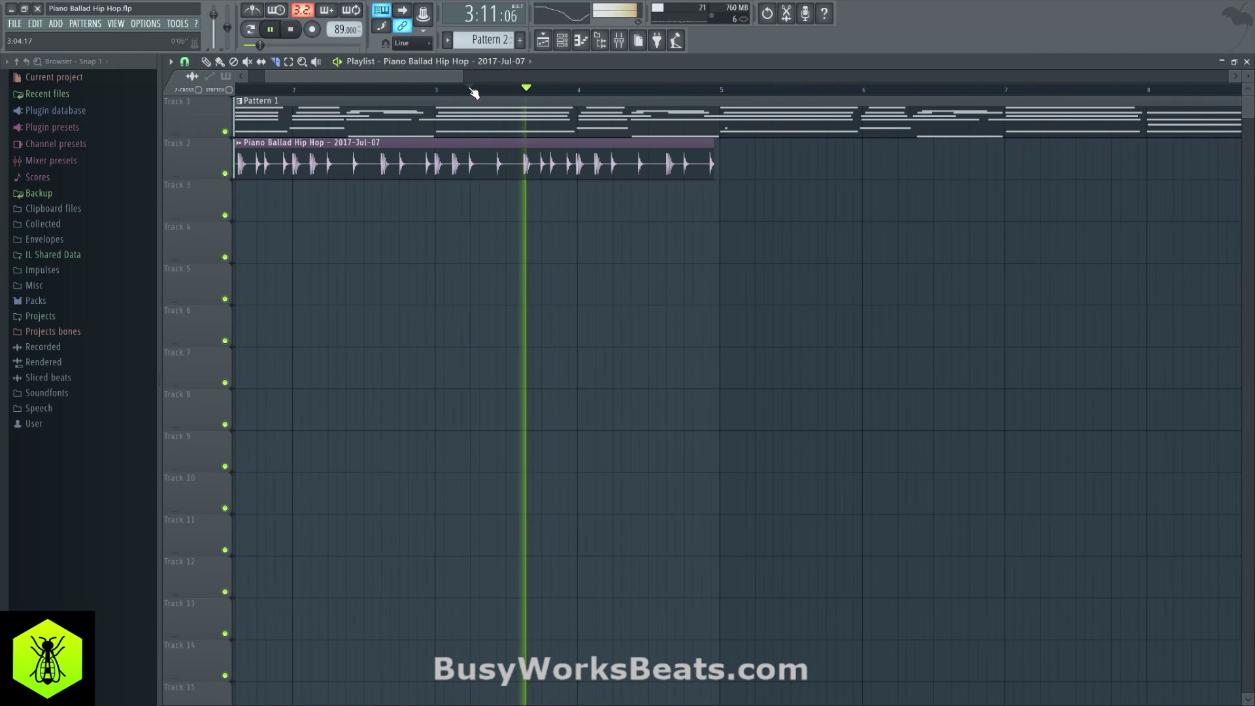
{"action": "scroll", "coordinate": [483, 91], "scroll_direction": "up", "scroll_amount": 5}
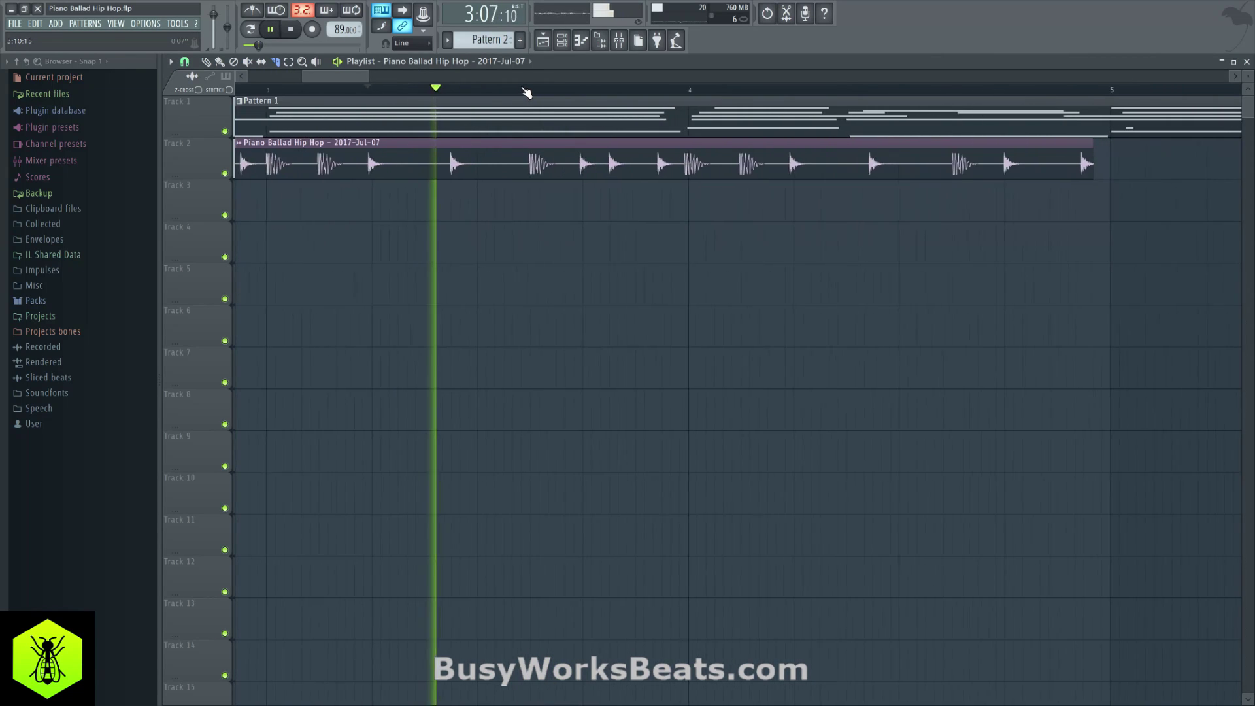
Slice the drum clip around a hit shortly before bar 4 and nudge that slice slightly earlier.
{"action": "left_click", "coordinate": [645, 180]}
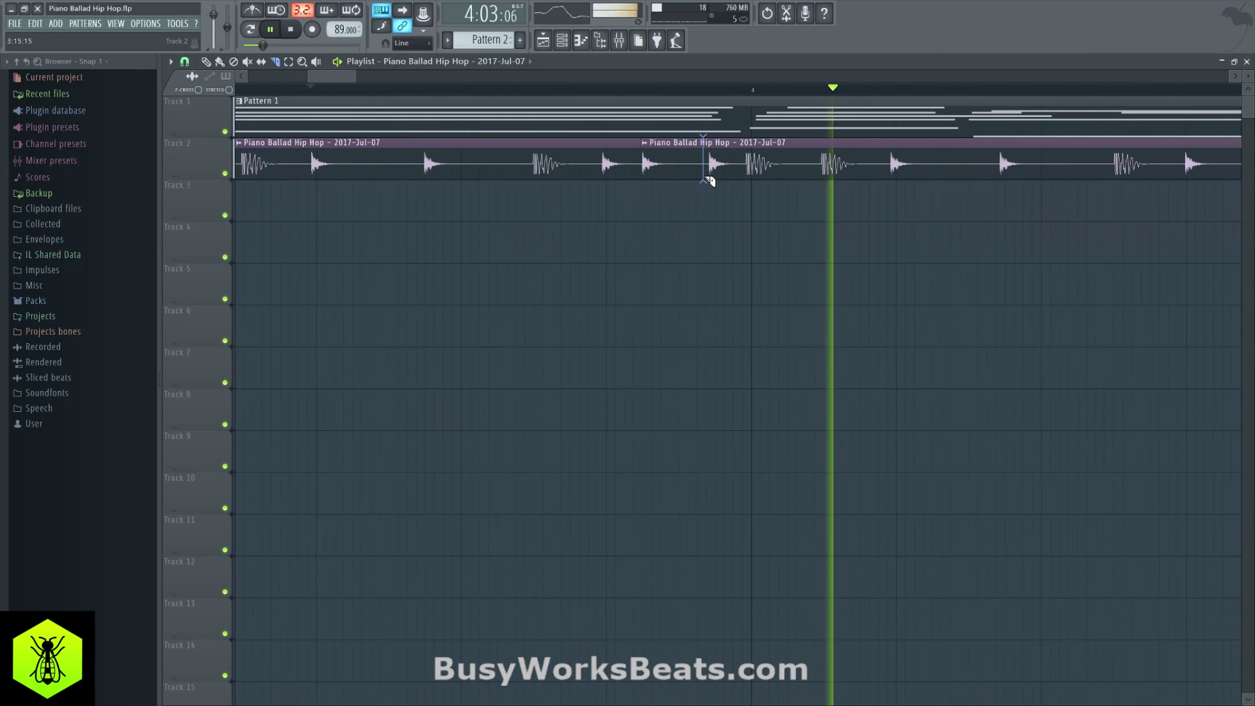
{"action": "left_click", "coordinate": [710, 182]}
{"action": "key", "text": "space"}
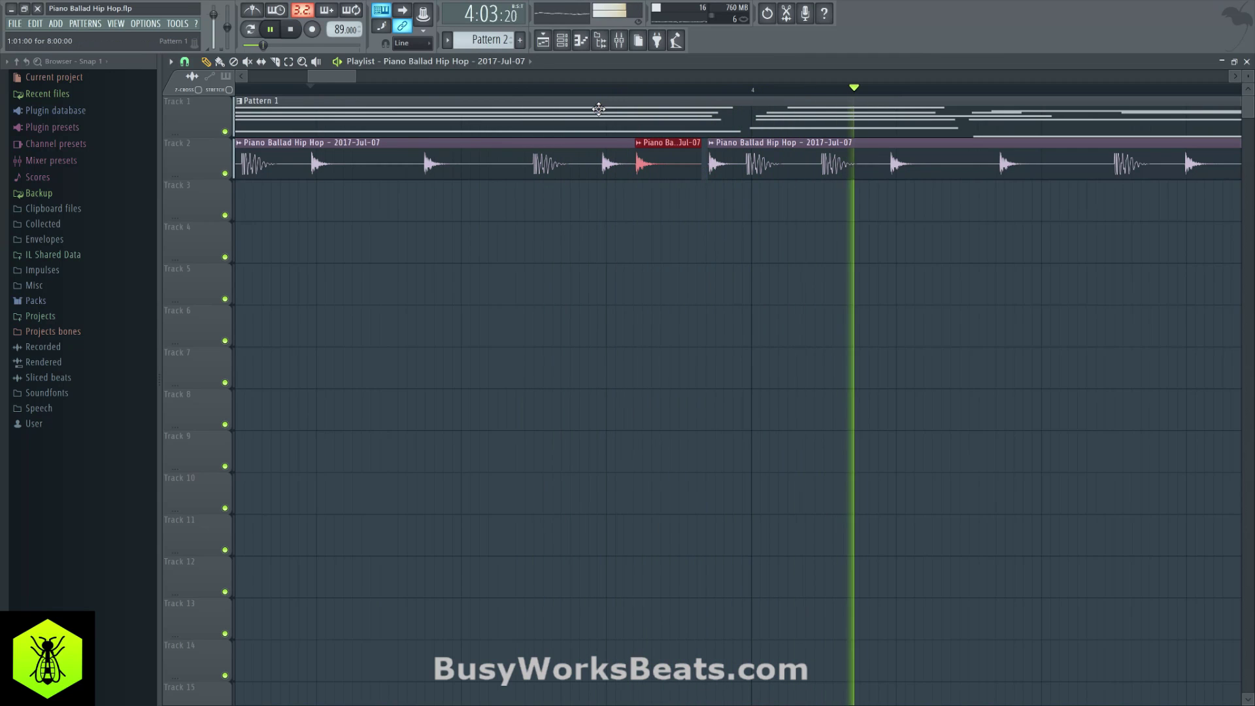
Set the playlist snap to Bar and duplicate all the Track 2 drum clips to bar 5.
{"action": "scroll", "coordinate": [591, 95], "scroll_direction": "down", "scroll_amount": 5}
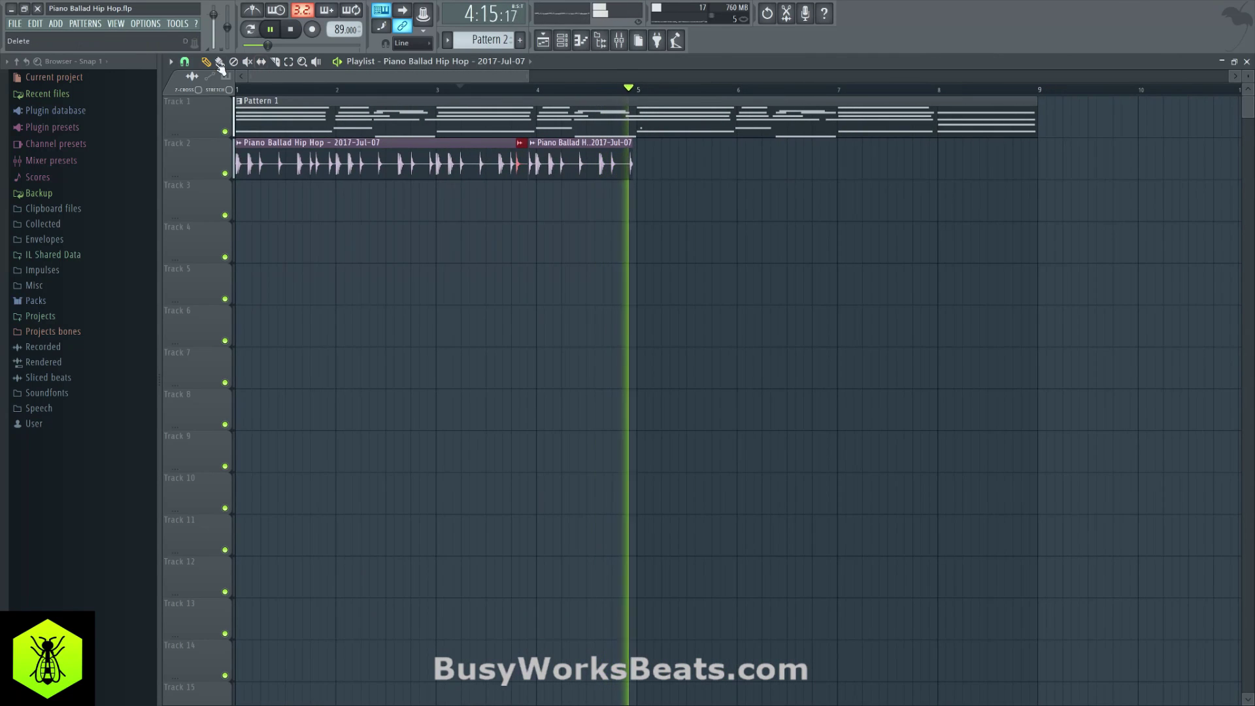
{"action": "left_click", "coordinate": [185, 61]}
{"action": "left_click", "coordinate": [195, 241]}
{"action": "left_click_drag", "start_coordinate": [557, 192], "coordinate": [249, 173]}
{"action": "key", "text": "ctrl+b"}
{"action": "scroll", "coordinate": [576, 100], "scroll_direction": "down", "scroll_amount": 4}
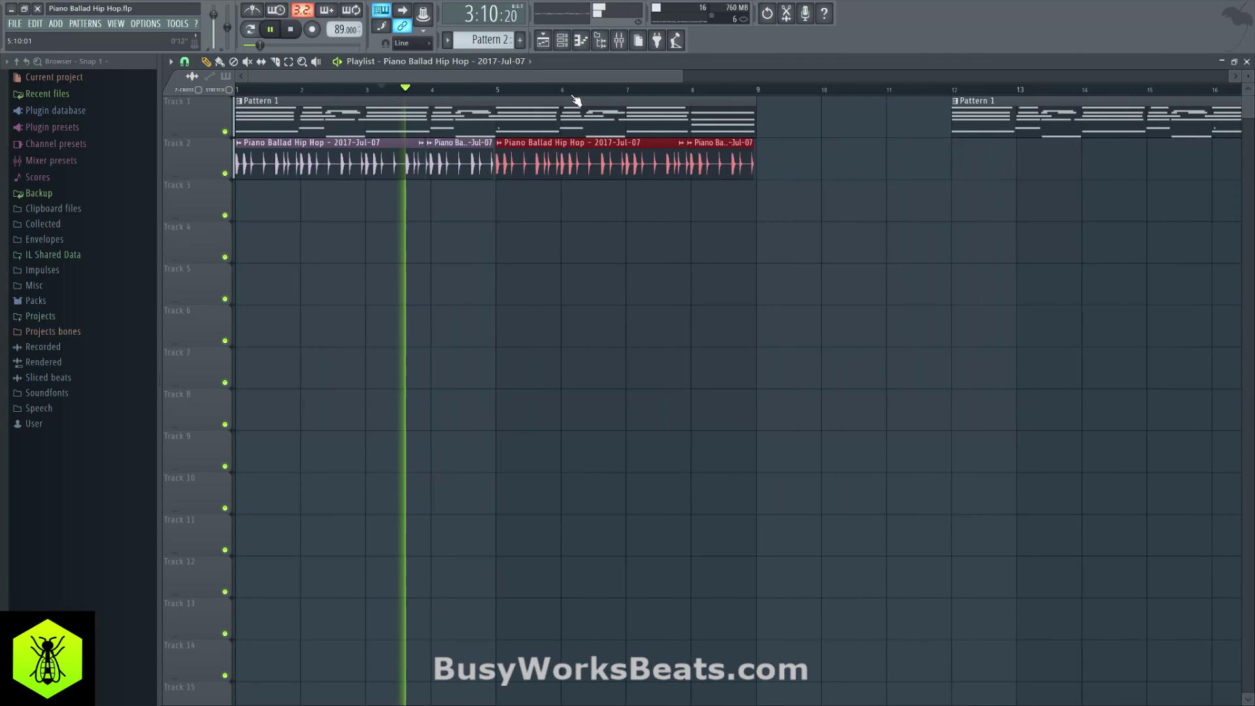
Show the channel rack, dismiss the recording options and open Maschine 2 for recording.
{"action": "left_click", "coordinate": [561, 40]}
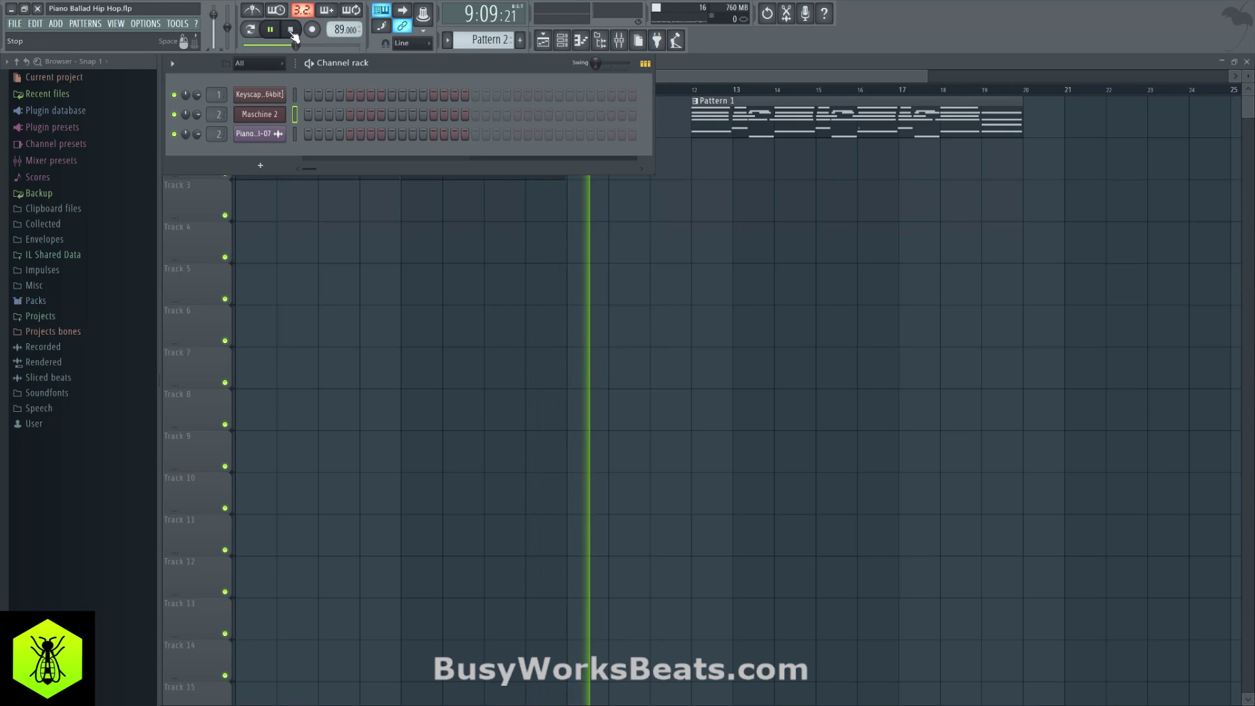
{"action": "left_click", "coordinate": [312, 30]}
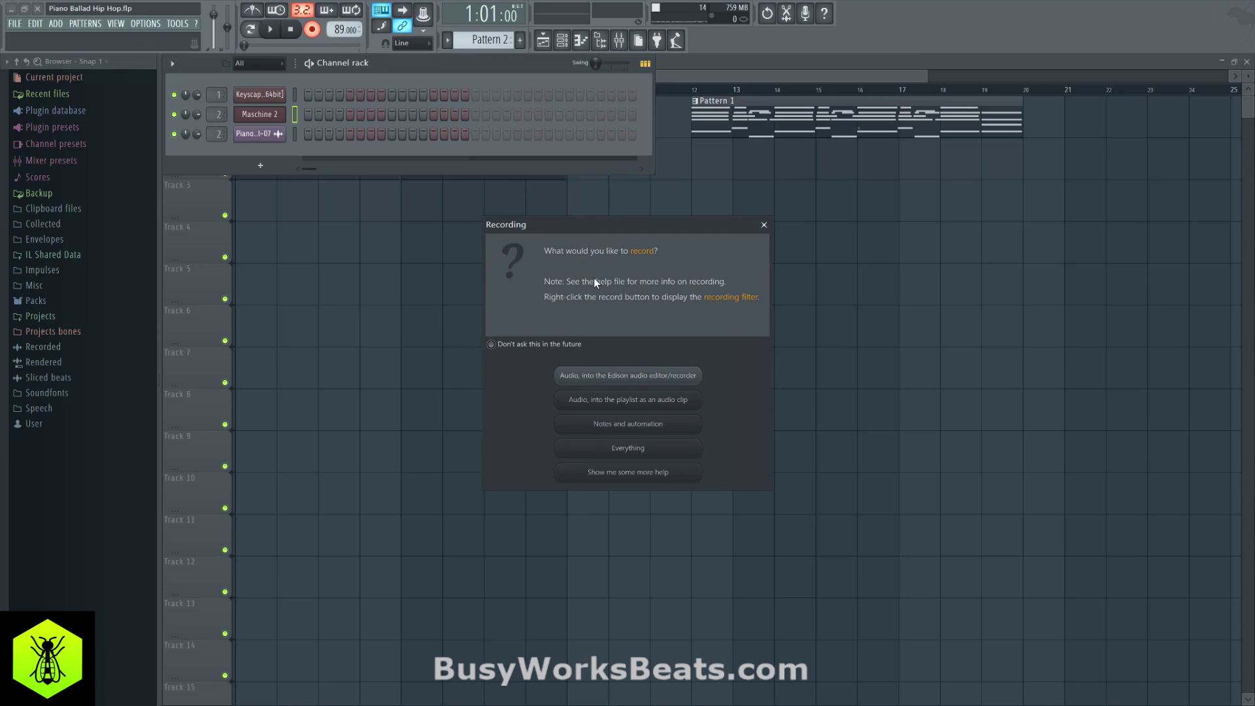
{"action": "left_click", "coordinate": [765, 225]}
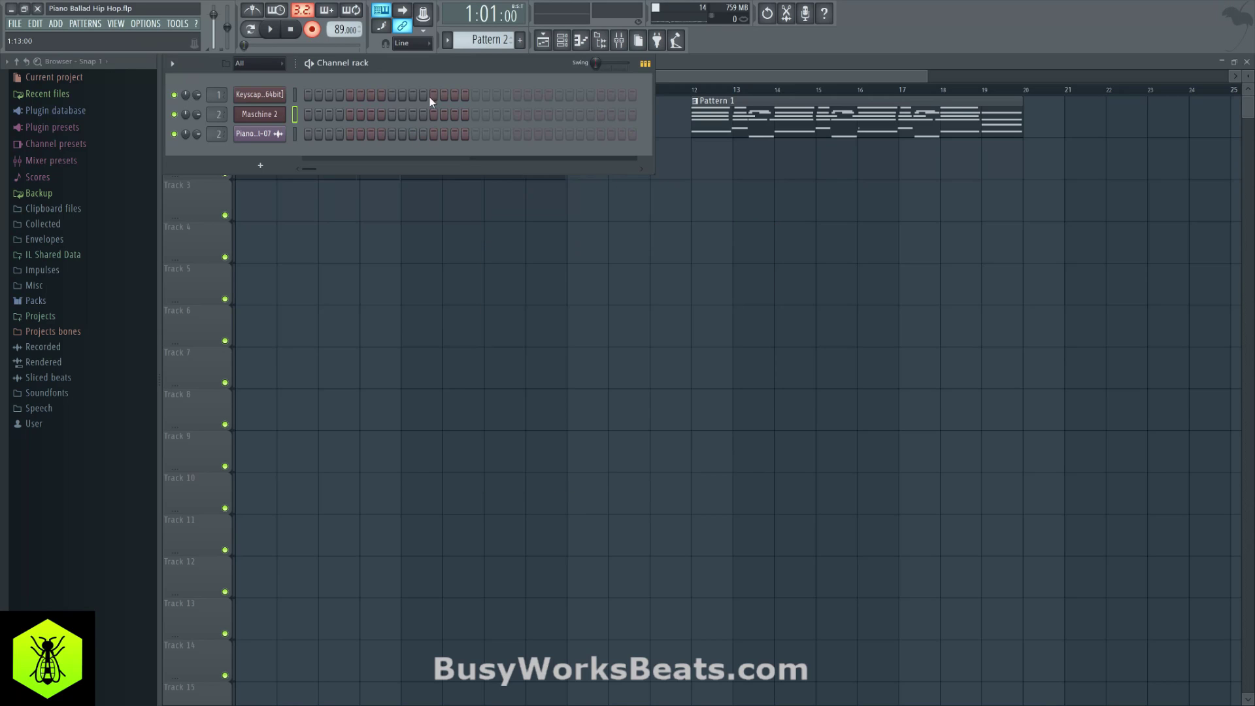
{"action": "left_click", "coordinate": [276, 115]}
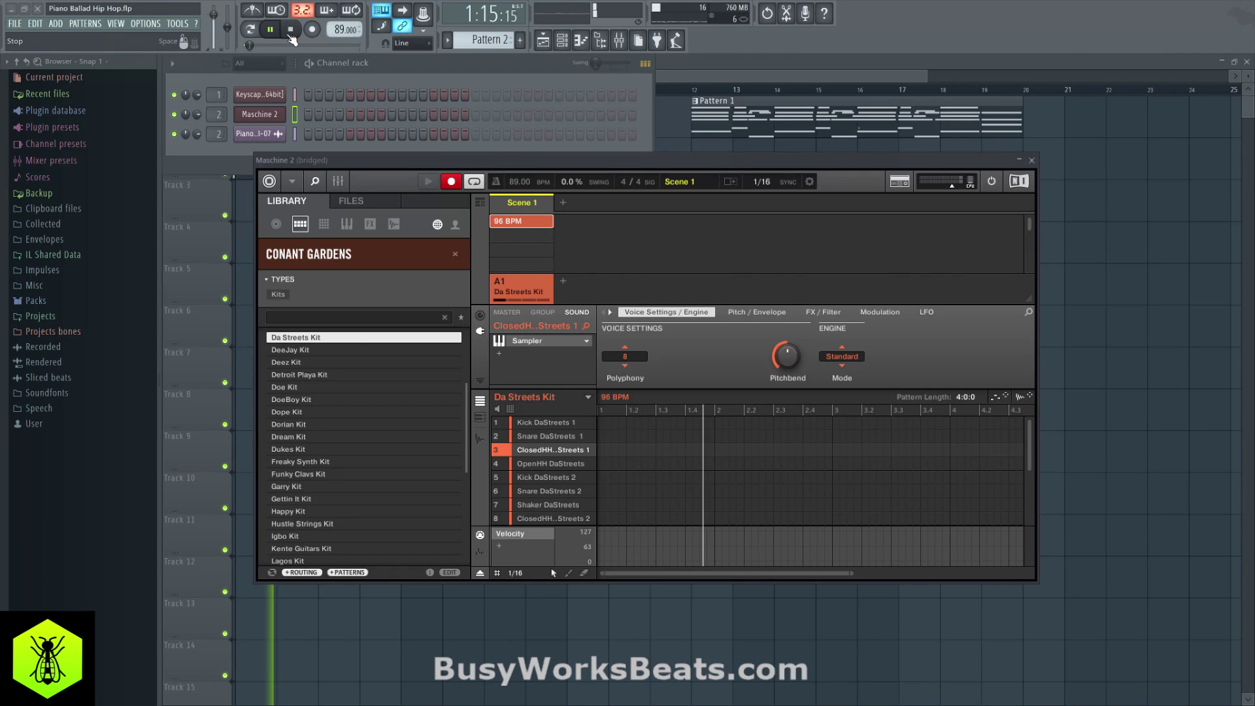
Start a notes and automation recording and play in about two bars of closed hi-hats in Maschine 2.
{"action": "left_click", "coordinate": [314, 30]}
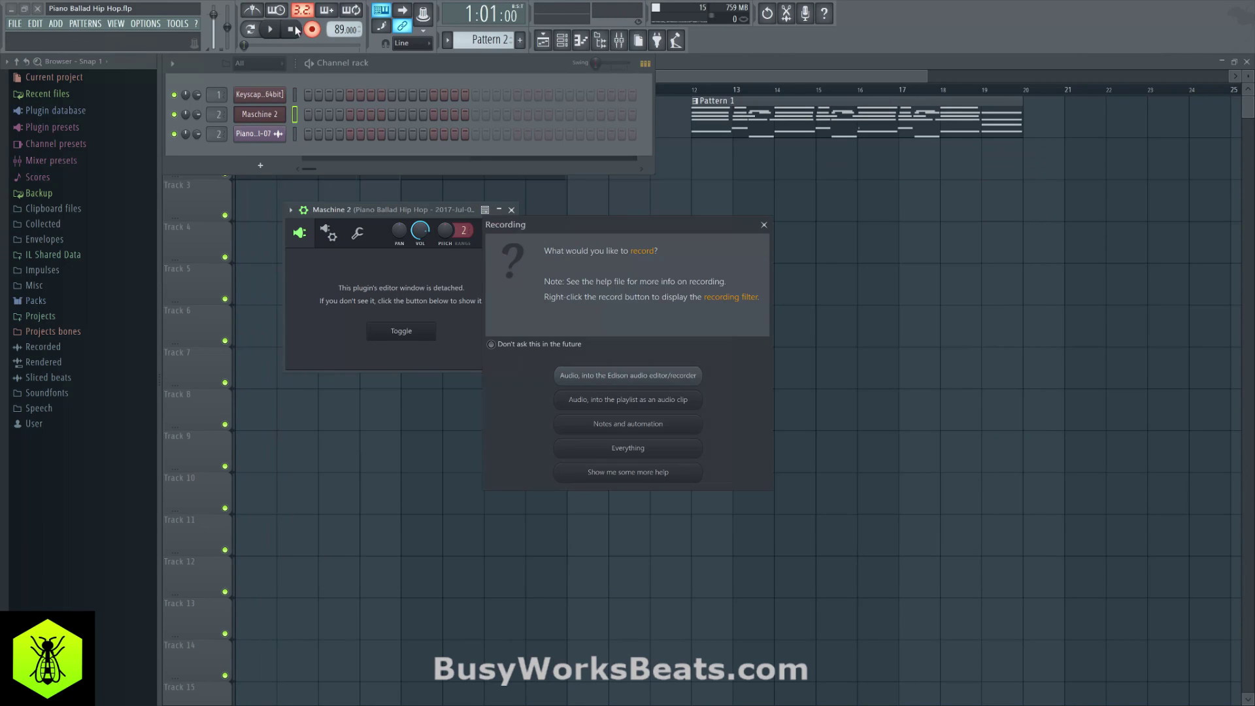
{"action": "left_click", "coordinate": [628, 424]}
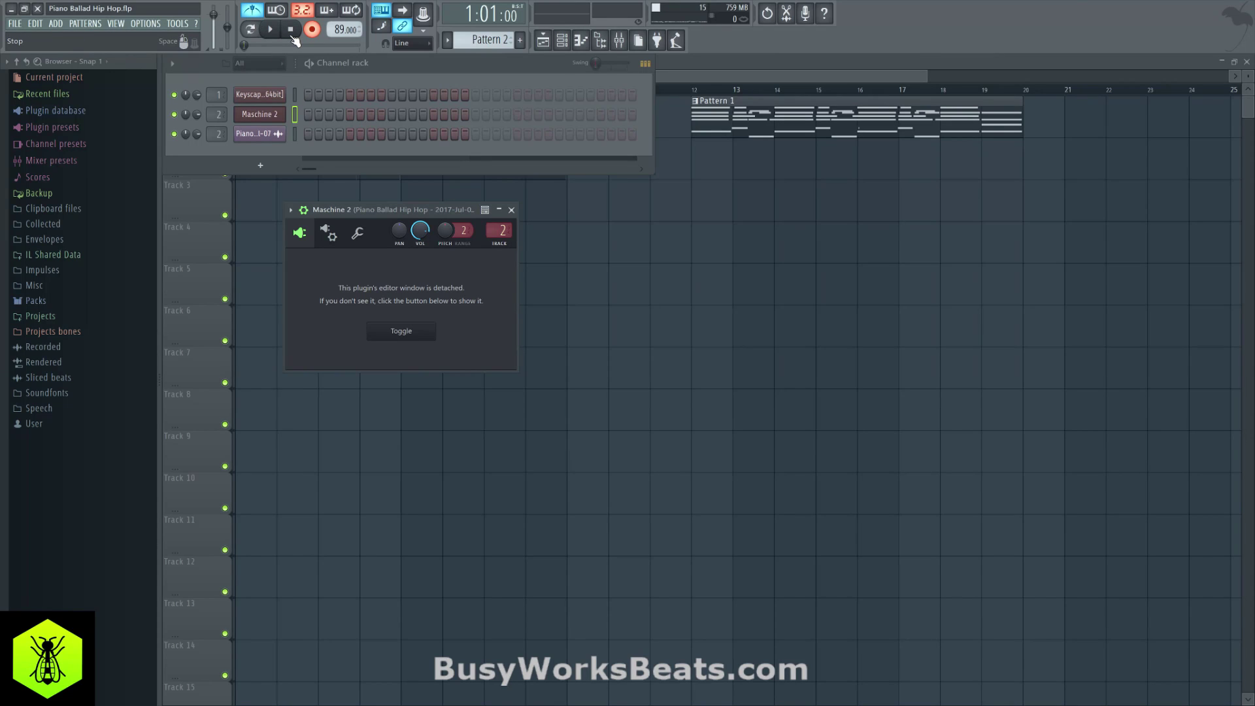
{"action": "left_click", "coordinate": [327, 232]}
{"action": "left_click", "coordinate": [301, 232]}
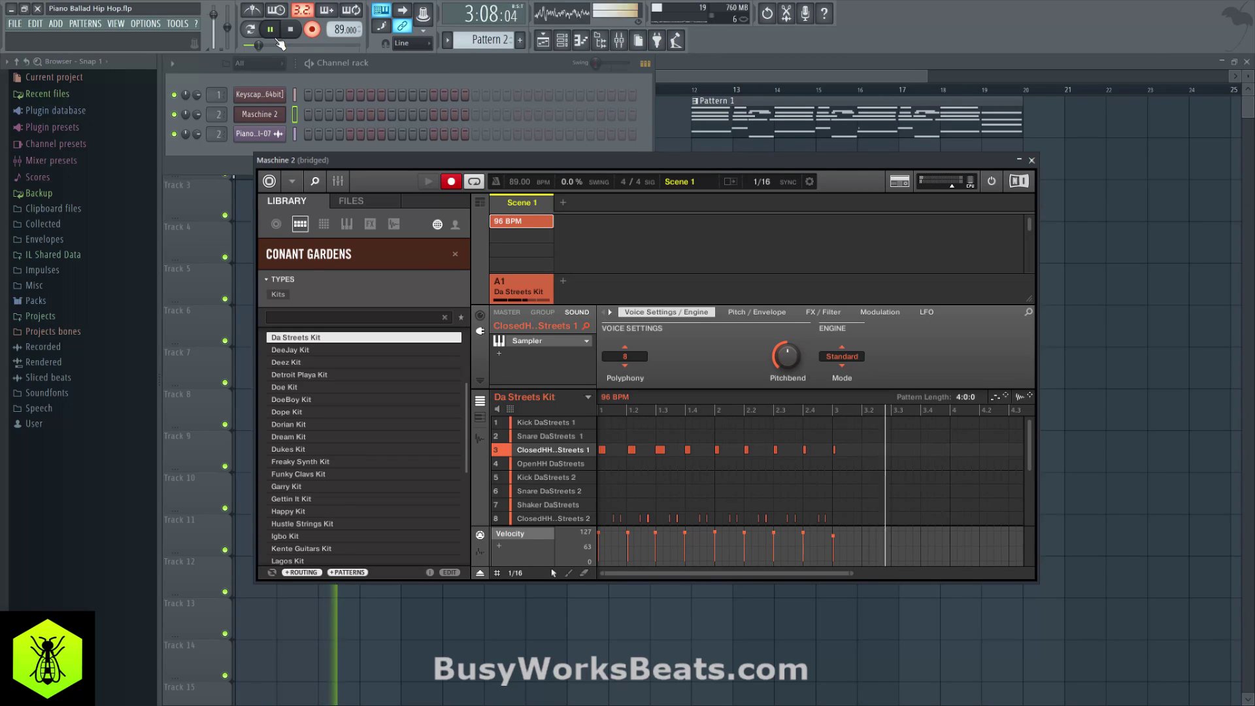
Close Maschine 2, open Edison on mixer track 2 and clear its old drum recording.
{"action": "left_click", "coordinate": [618, 40]}
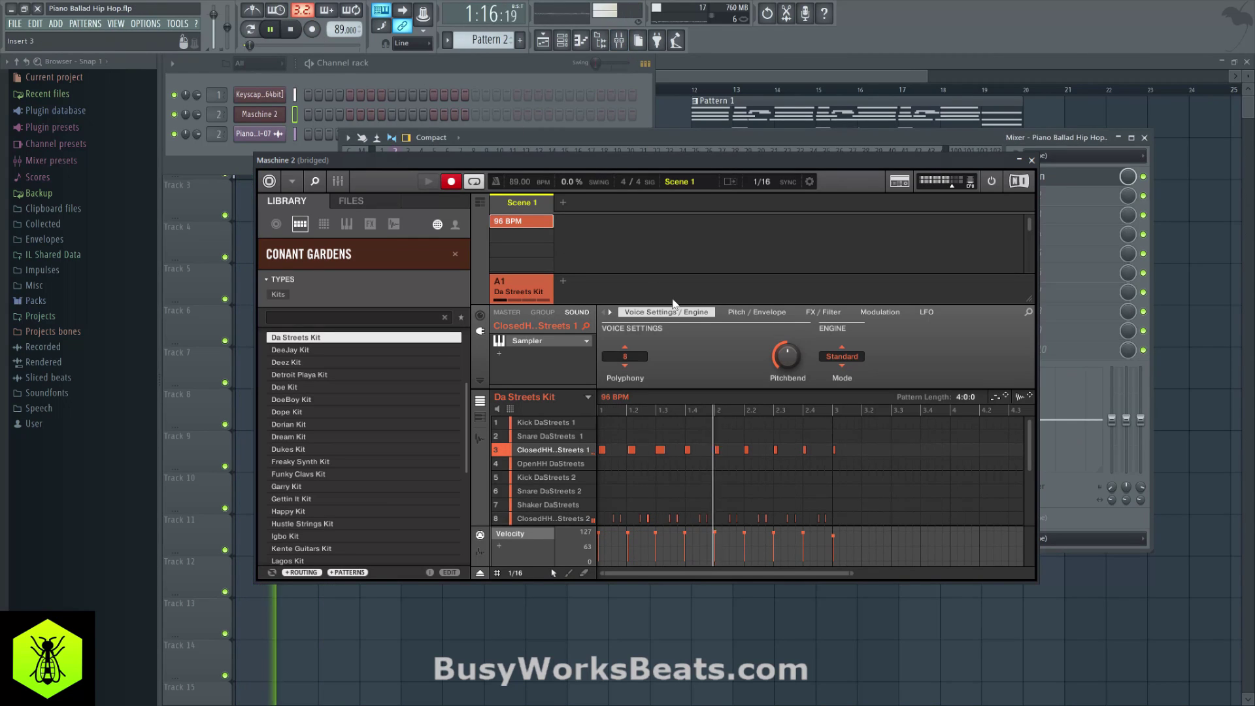
{"action": "left_click", "coordinate": [1031, 161]}
{"action": "left_click", "coordinate": [1033, 176]}
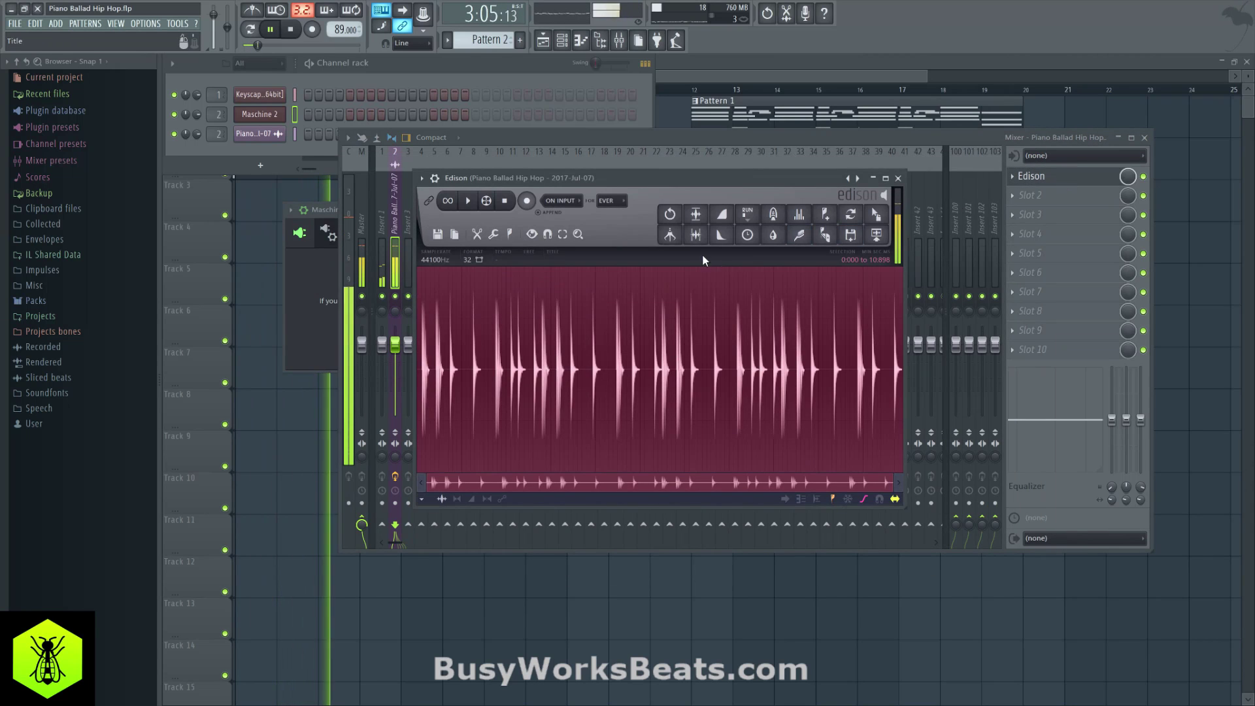
{"action": "left_click", "coordinate": [455, 234]}
{"action": "left_click", "coordinate": [458, 261]}
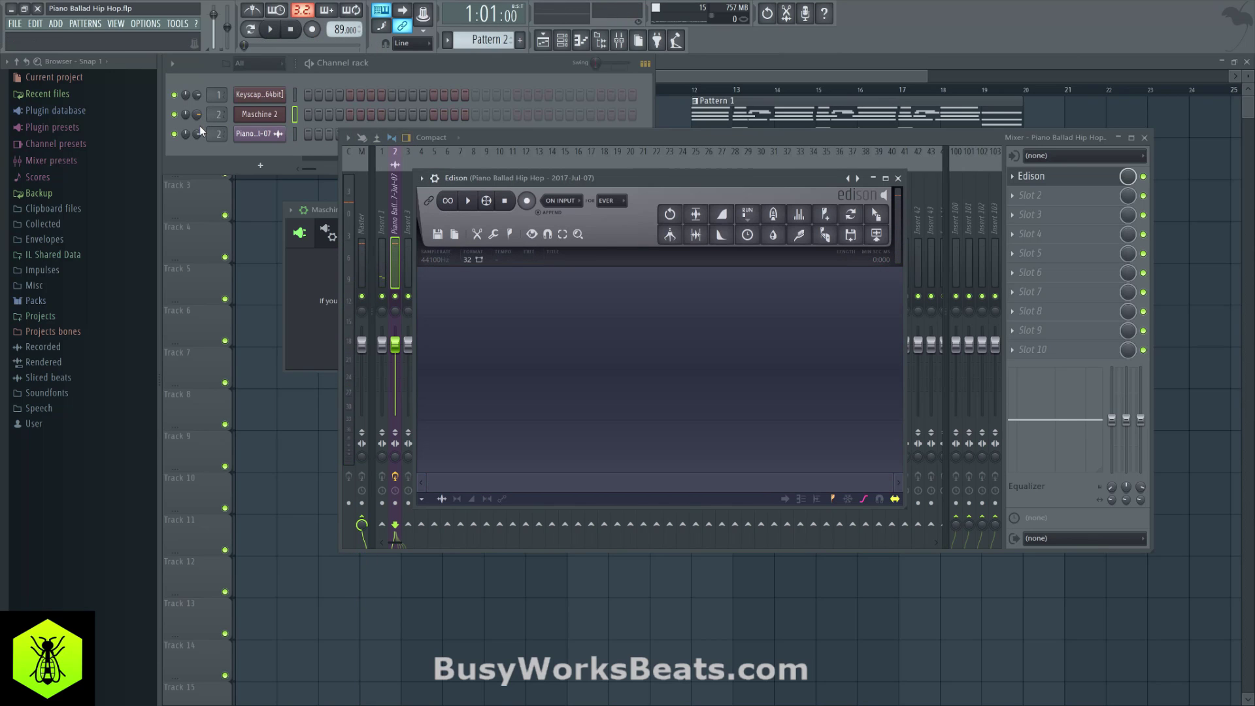
Mute the drum audio clip channel and route it to mixer track 3.
{"action": "left_click", "coordinate": [175, 134]}
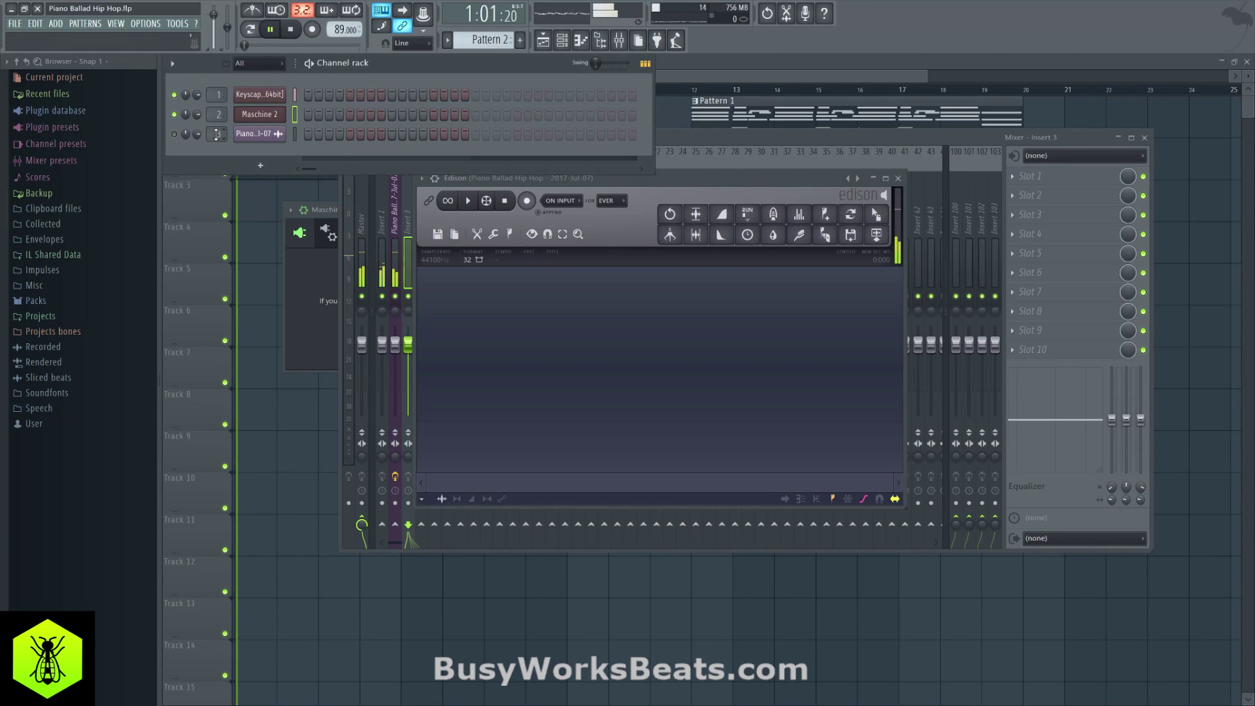
{"action": "left_click", "coordinate": [722, 138]}
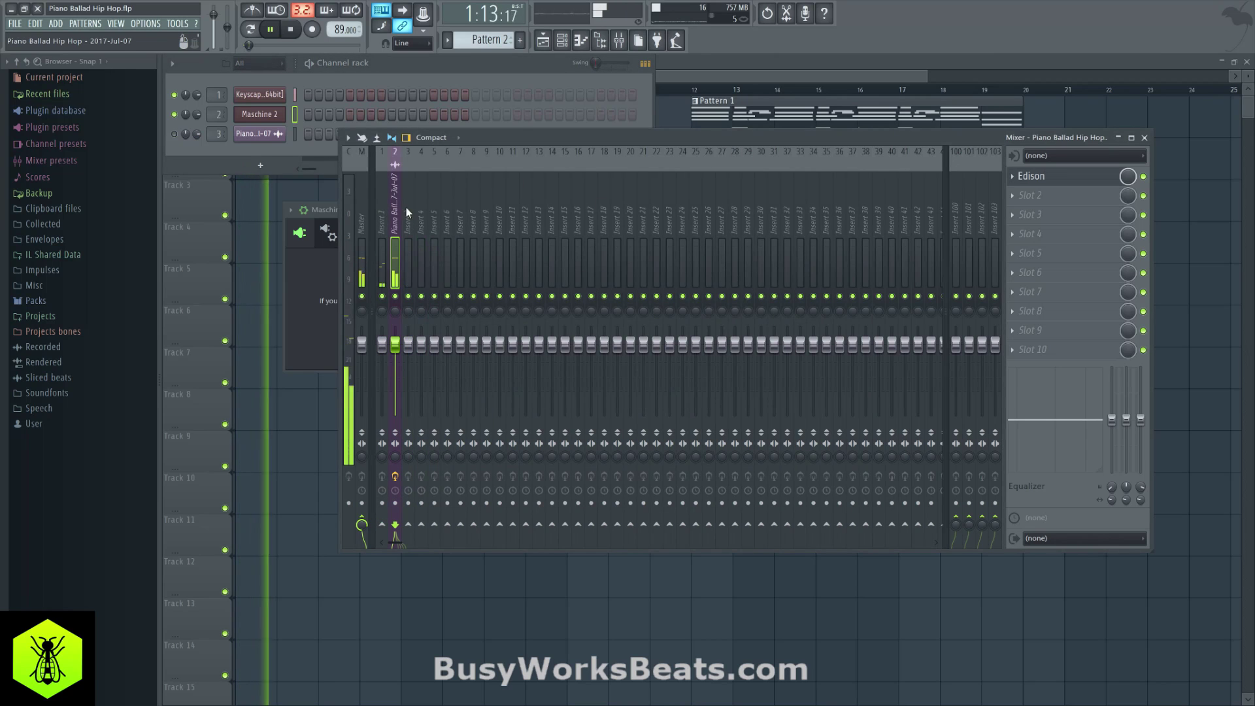
Reopen Edison on mixer track 2 and record the Maschine hi-hat playback into it.
{"action": "key", "text": "space"}
{"action": "left_click", "coordinate": [1038, 184]}
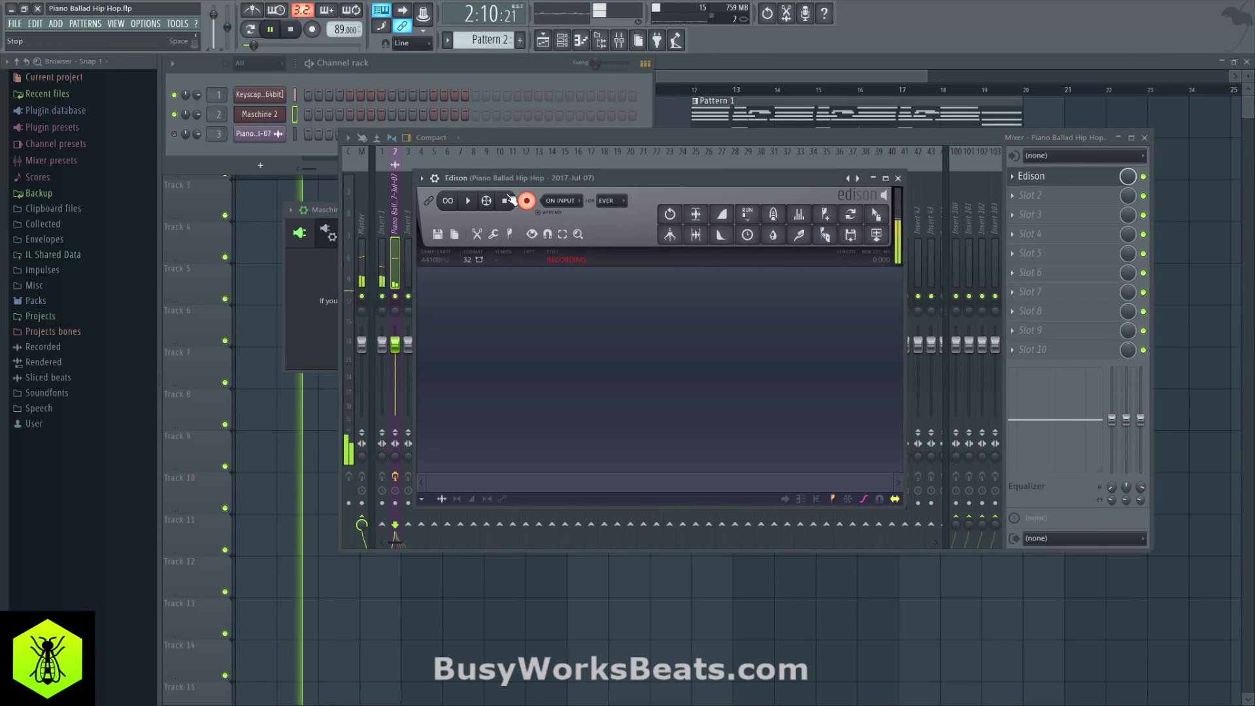
{"action": "left_click", "coordinate": [510, 200]}
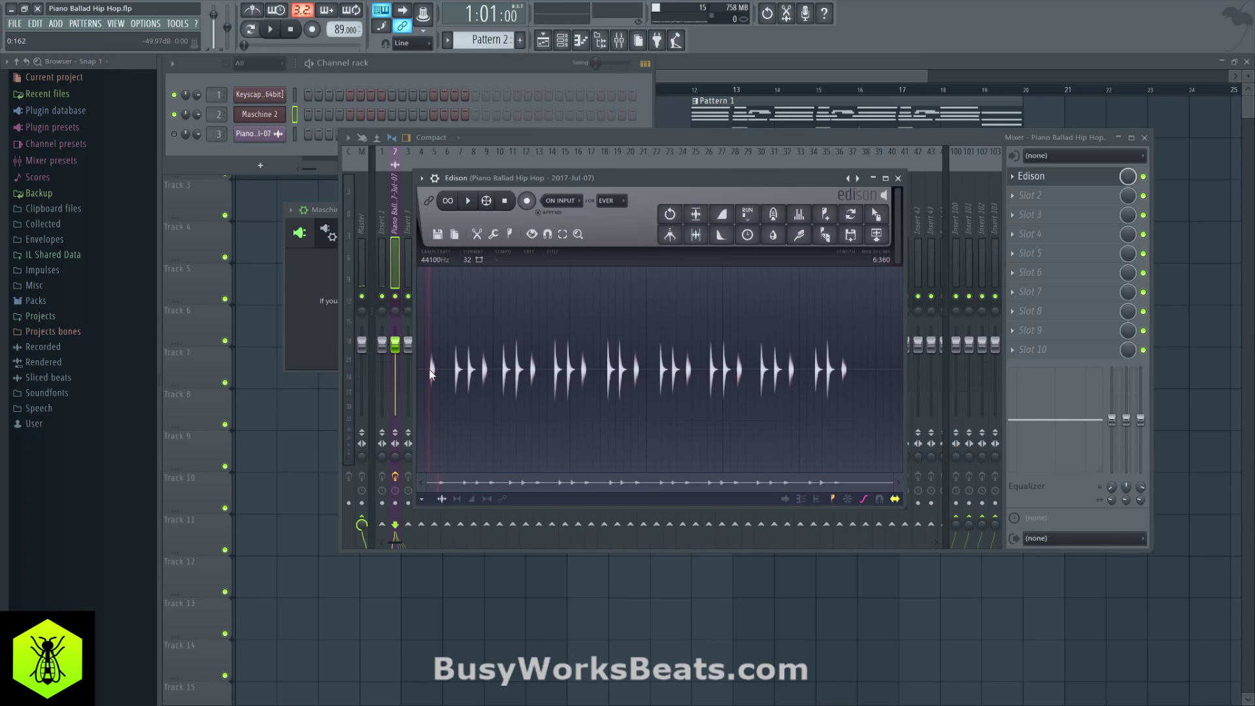
Try to cut the start of the hi-hat recording using Trim side noise, and undo the trim.
{"action": "scroll", "coordinate": [429, 369], "scroll_direction": "up", "scroll_amount": 3}
{"action": "left_click_drag", "start_coordinate": [432, 376], "coordinate": [442, 379]}
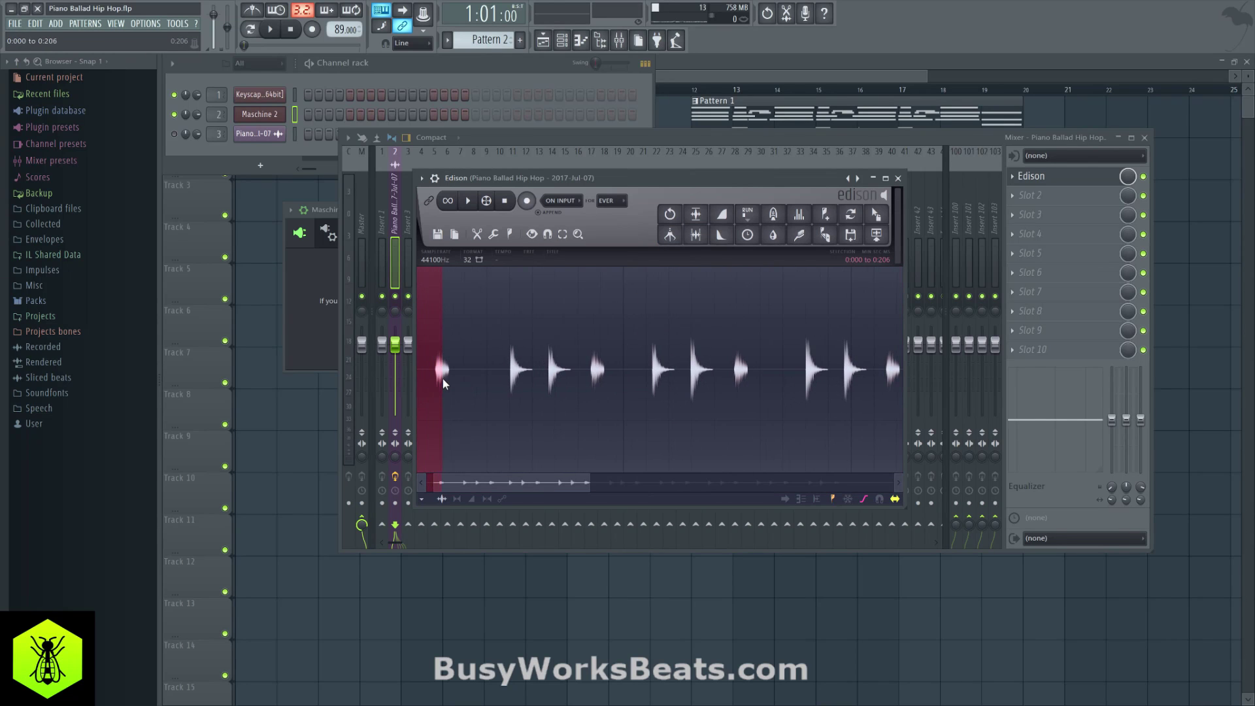
{"action": "left_click", "coordinate": [697, 236]}
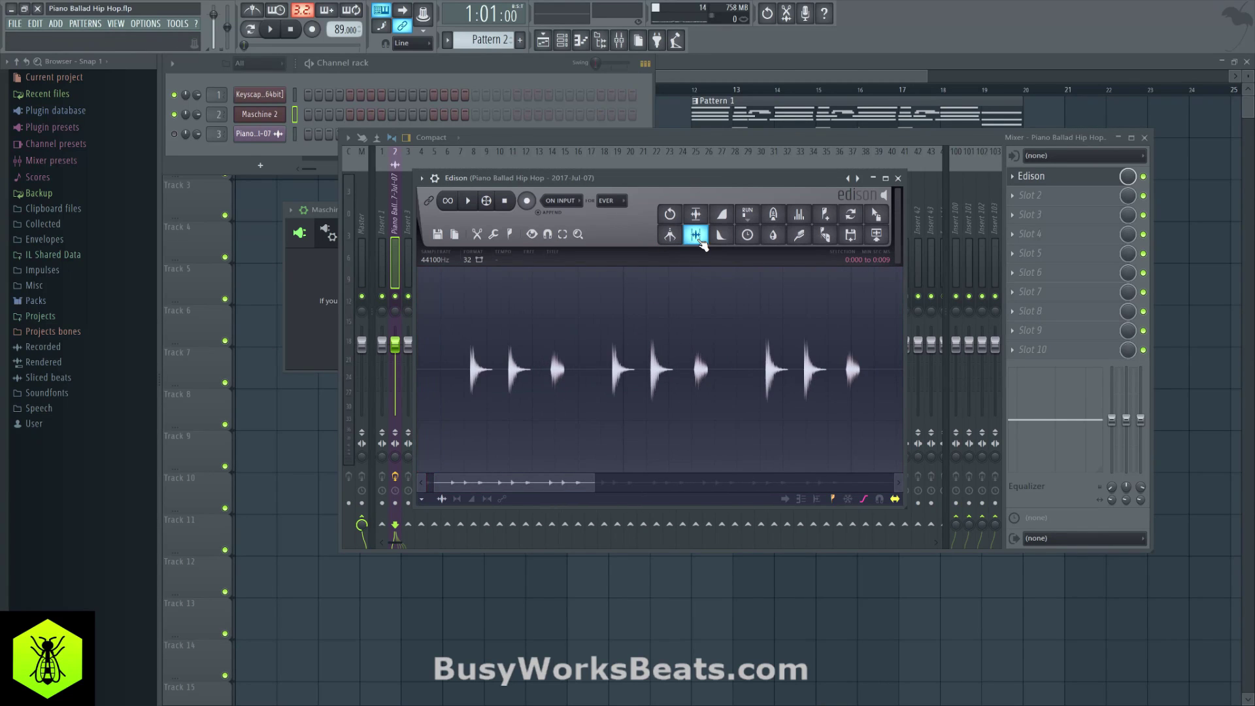
{"action": "key", "text": "ctrl+z"}
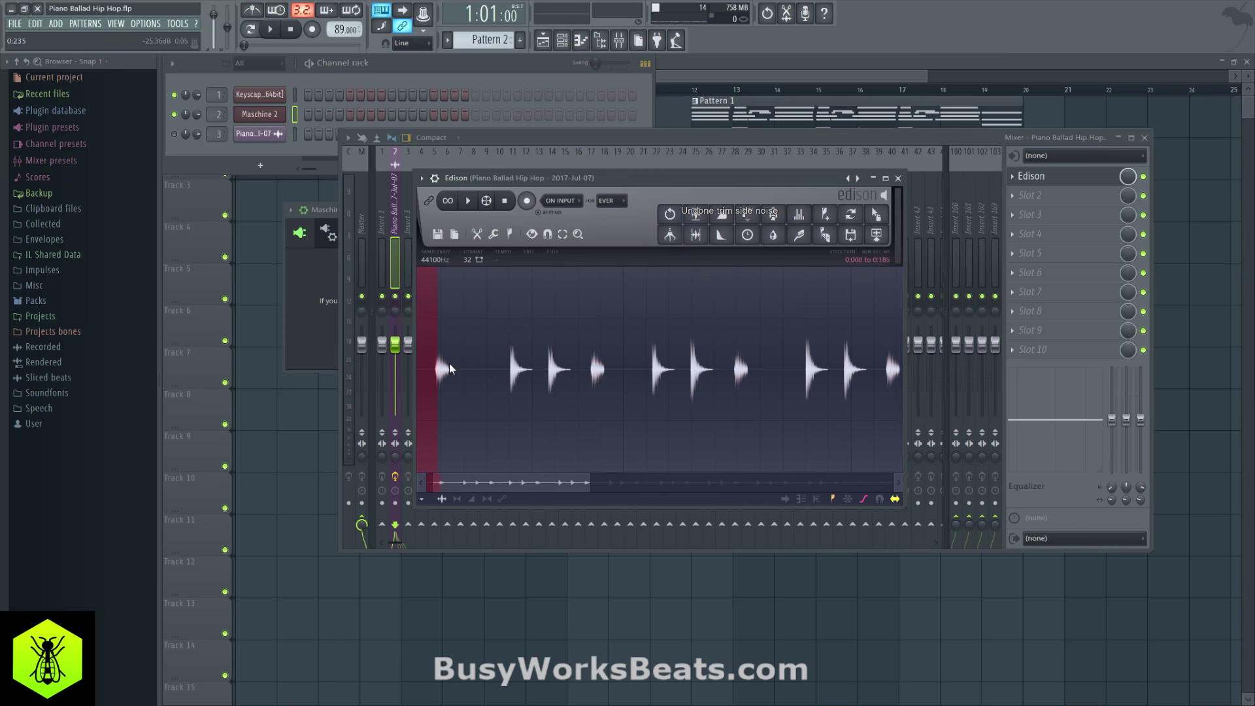
Select the hi-hat recording from its first hit to the end and send it to the playlist as an audio clip.
{"action": "left_click", "coordinate": [432, 357]}
{"action": "left_click_drag", "start_coordinate": [652, 384], "coordinate": [1048, 415]}
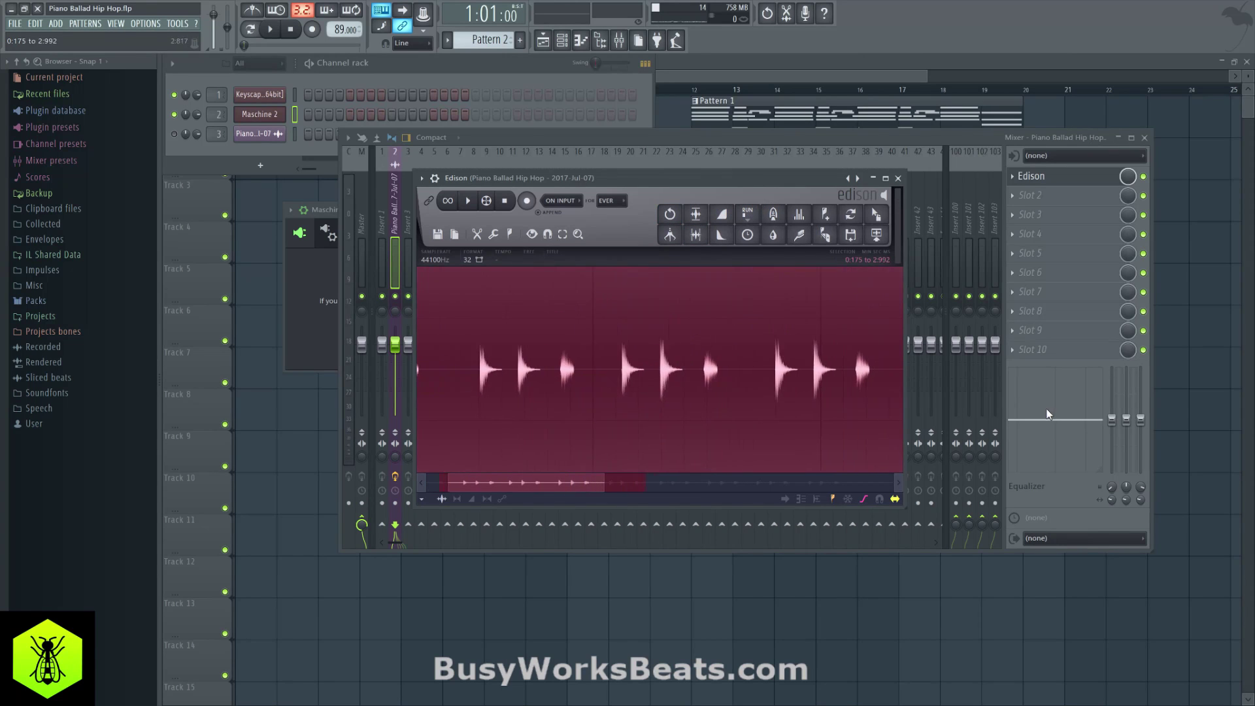
{"action": "scroll", "coordinate": [786, 386], "scroll_direction": "down", "scroll_amount": 4}
{"action": "left_click_drag", "start_coordinate": [647, 386], "coordinate": [900, 378]}
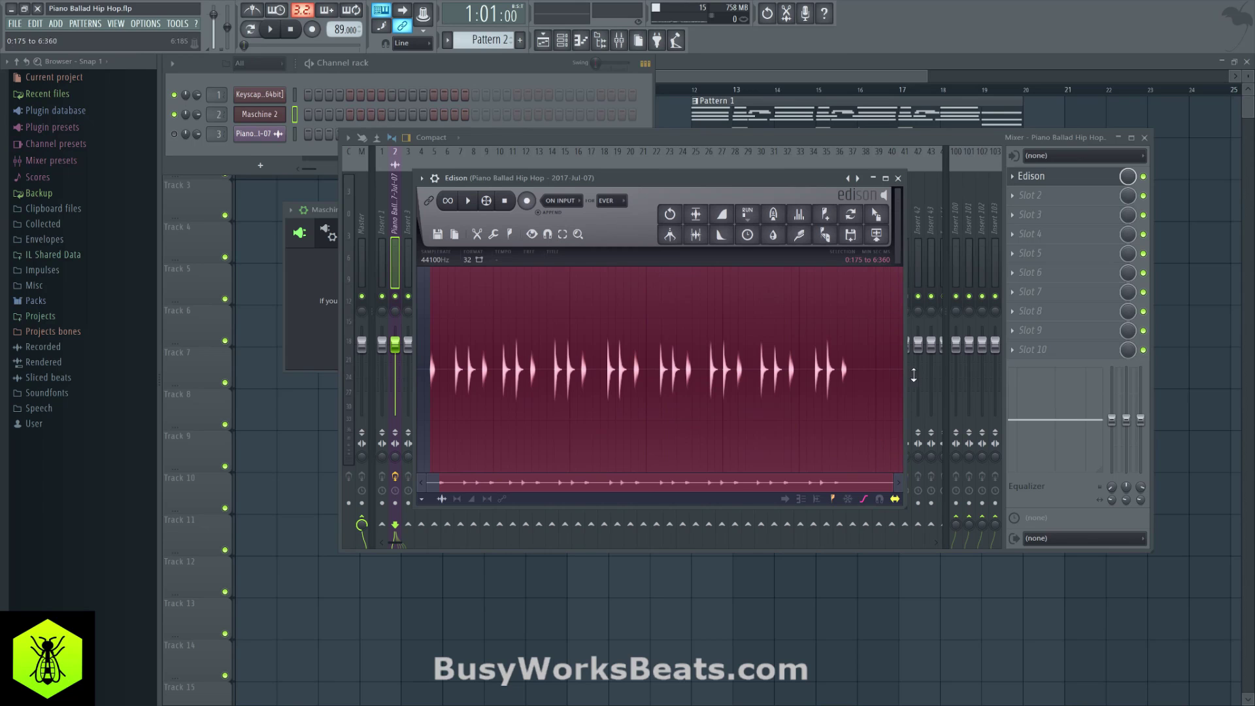
{"action": "left_click", "coordinate": [876, 234]}
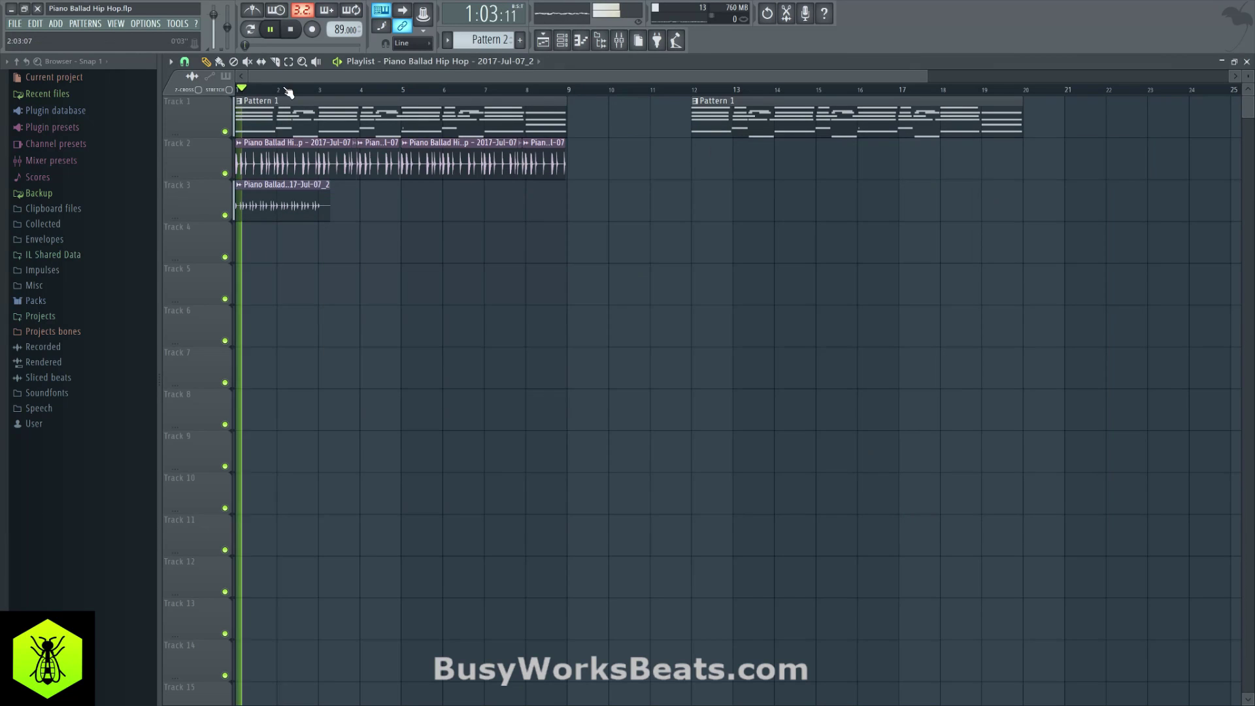
Check the Maschine 2 hi-hat pattern and play the song with the new hi-hat clip in the playlist.
{"action": "key", "text": "space"}
{"action": "key", "text": "F6"}
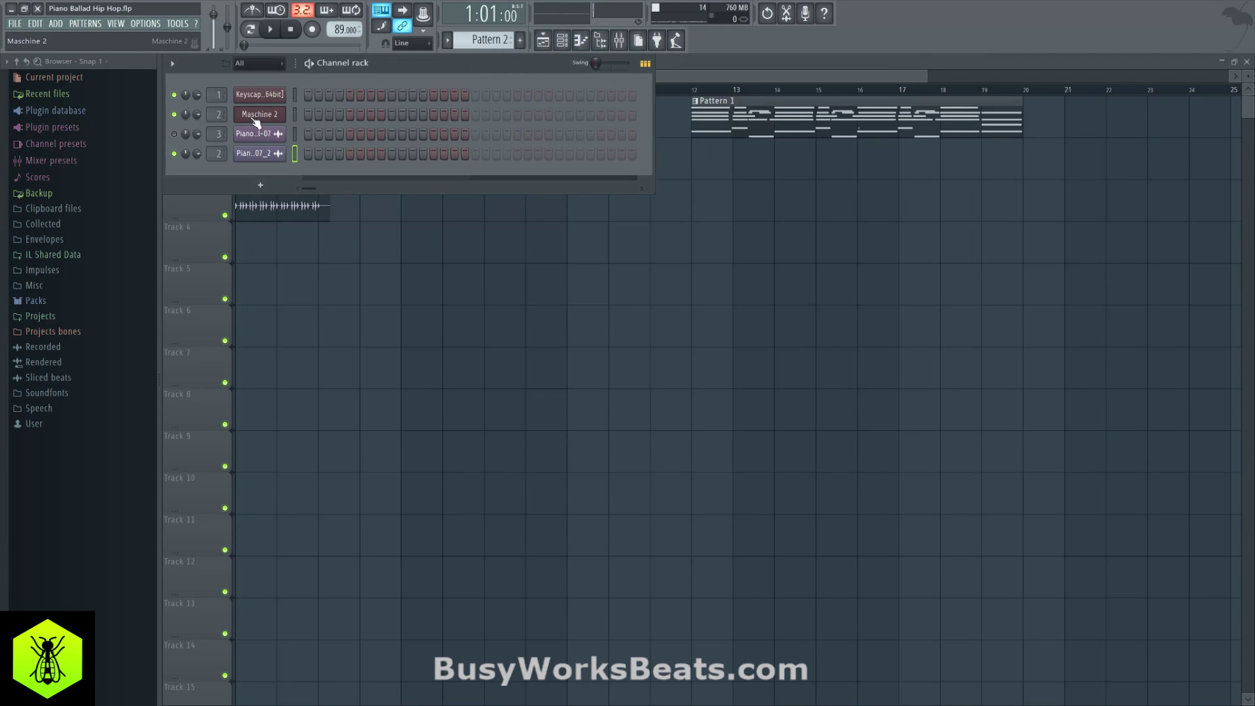
{"action": "left_click", "coordinate": [259, 114]}
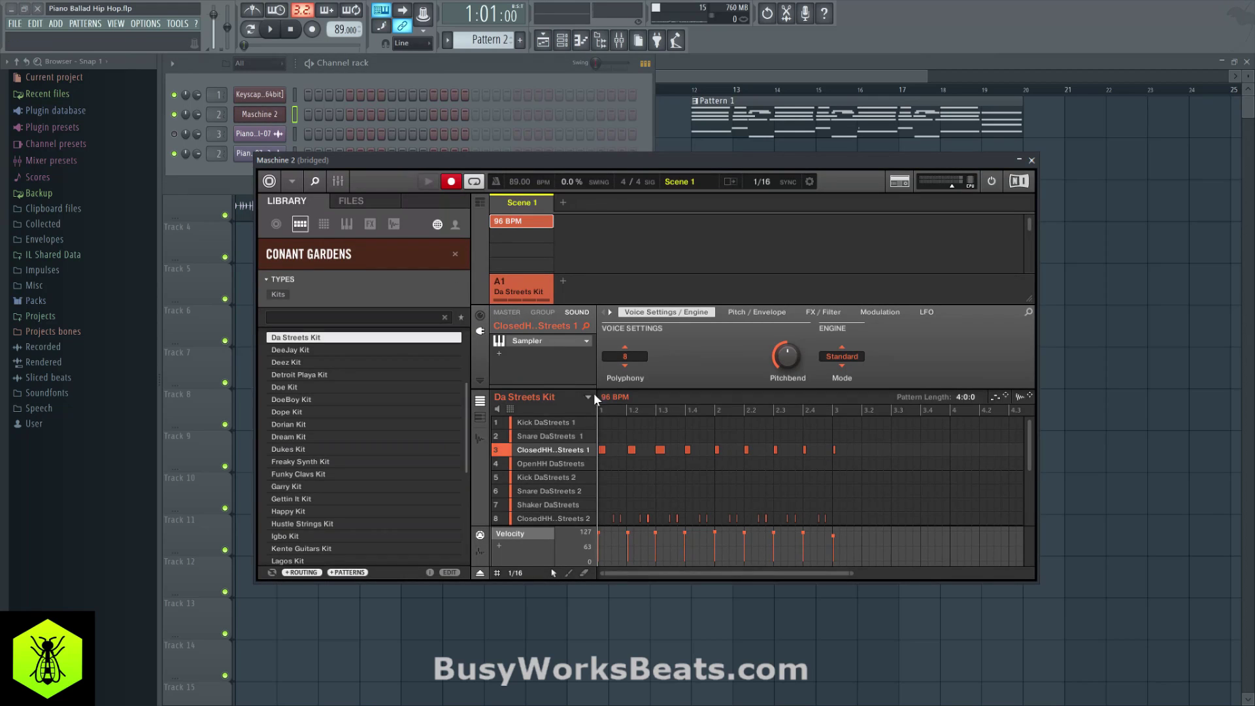
{"action": "left_click", "coordinate": [664, 474]}
{"action": "key", "text": "space"}
{"action": "left_click", "coordinate": [411, 73]}
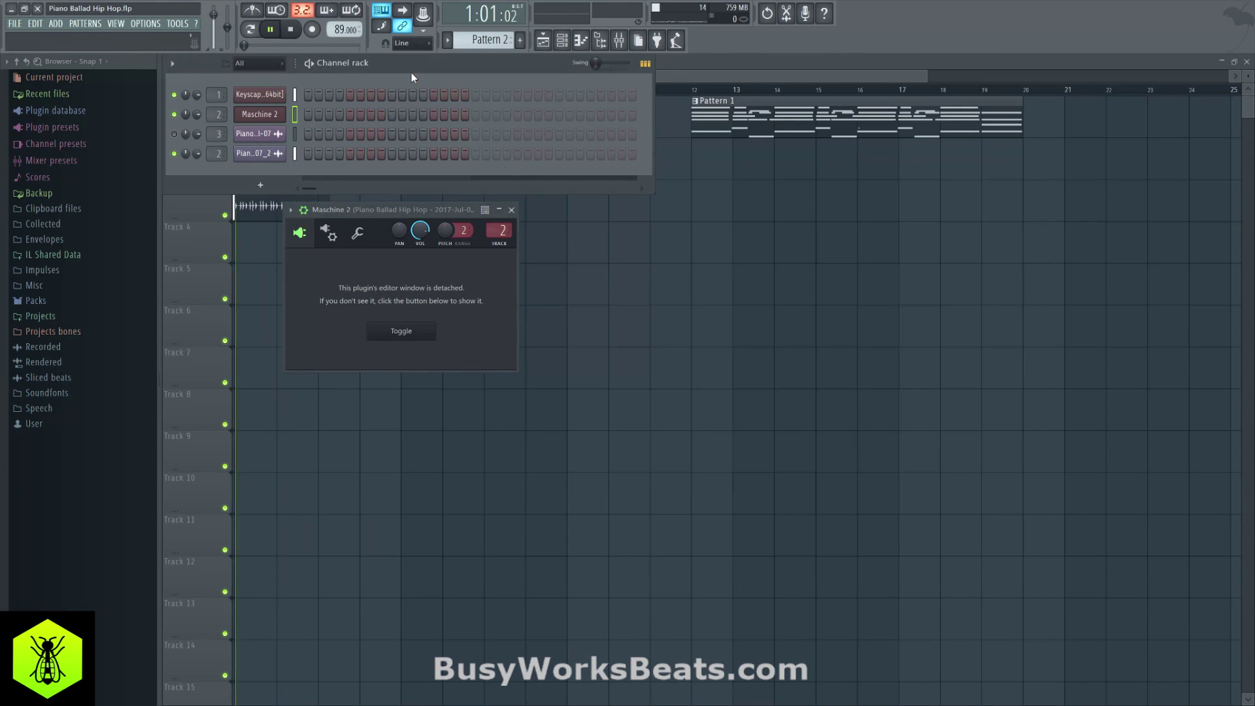
{"action": "key", "text": "F5"}
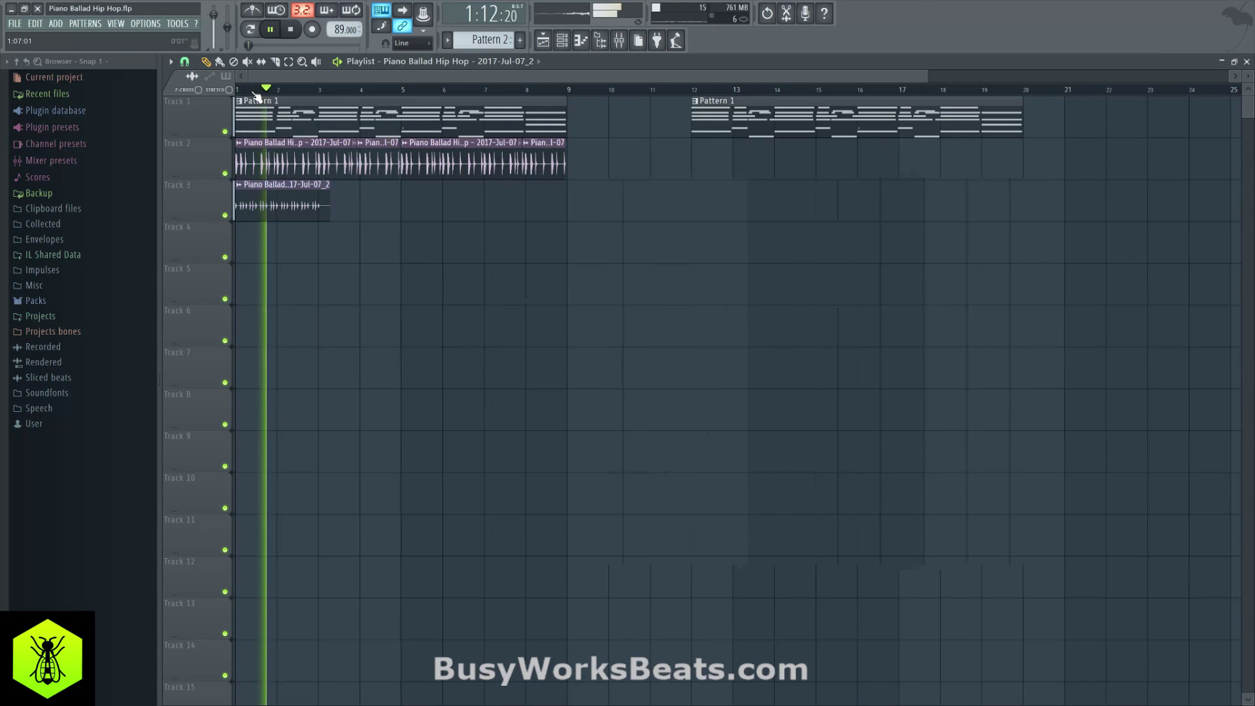
Trim the end of the Track 3 hi-hat clip to bar 3 with Bar snapping, and shorten it slightly with snapping set to (none).
{"action": "scroll", "coordinate": [257, 96], "scroll_direction": "up", "scroll_amount": 2}
{"action": "scroll", "coordinate": [265, 97], "scroll_direction": "up", "scroll_amount": 2}
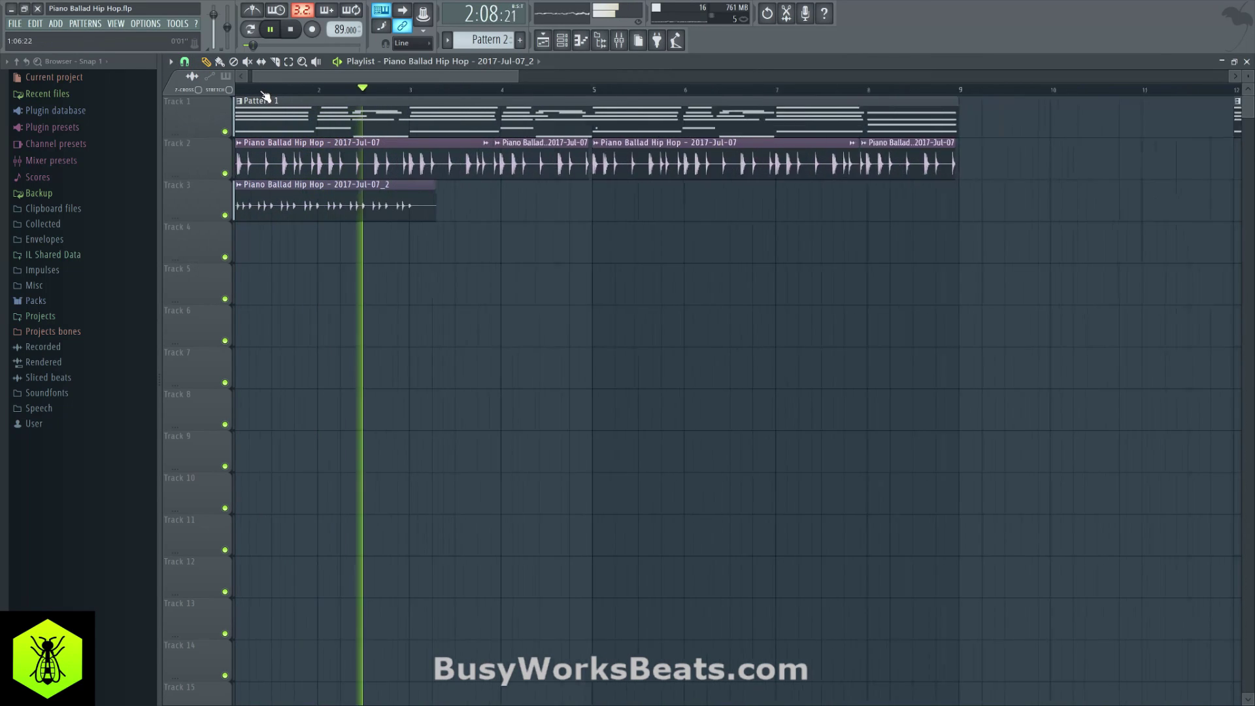
{"action": "scroll", "coordinate": [266, 96], "scroll_direction": "up", "scroll_amount": 2}
{"action": "left_click", "coordinate": [248, 89]}
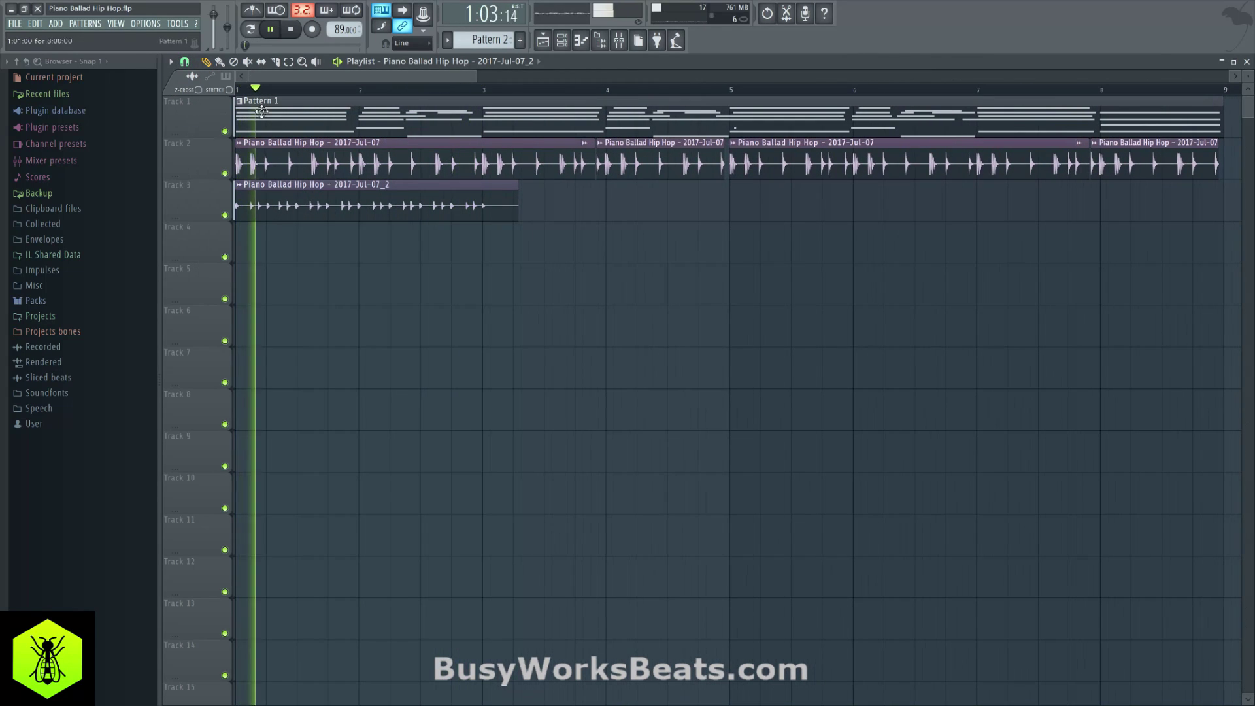
{"action": "left_click", "coordinate": [185, 61]}
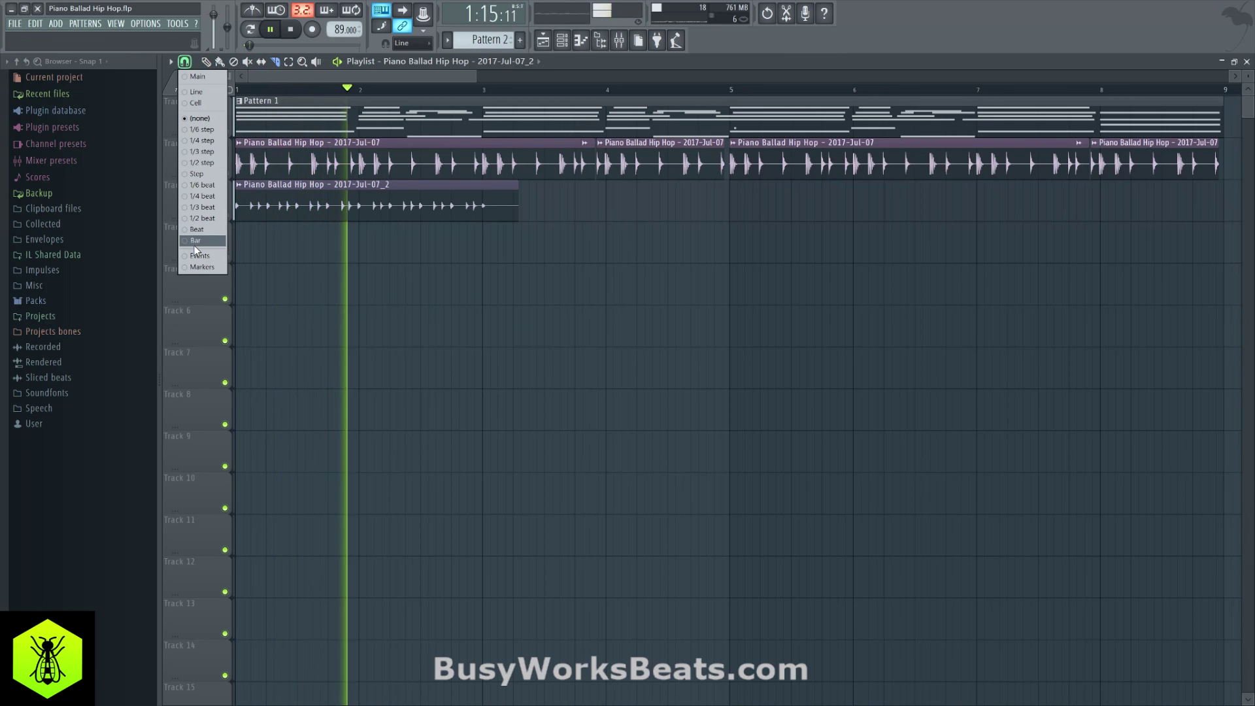
{"action": "left_click", "coordinate": [196, 242]}
{"action": "left_click_drag", "start_coordinate": [517, 203], "coordinate": [481, 224]}
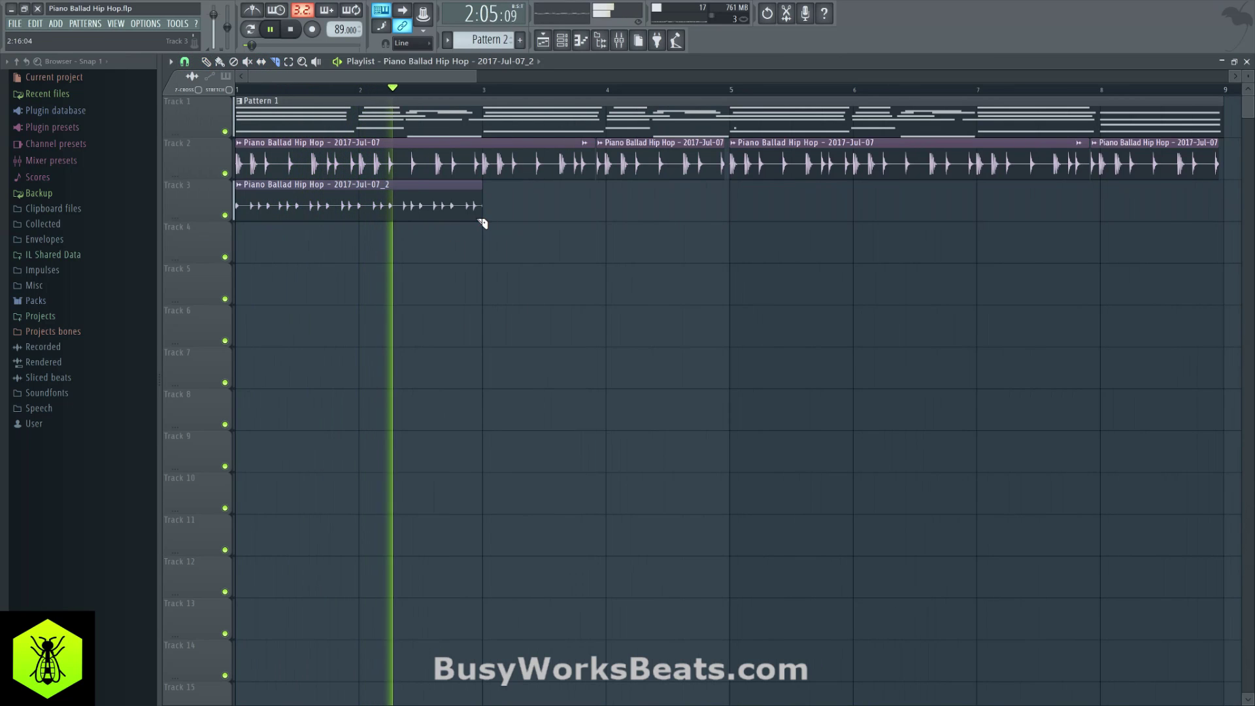
{"action": "left_click", "coordinate": [185, 61]}
{"action": "left_click", "coordinate": [202, 120]}
{"action": "left_click_drag", "start_coordinate": [485, 209], "coordinate": [478, 209]}
{"action": "key", "text": "space"}
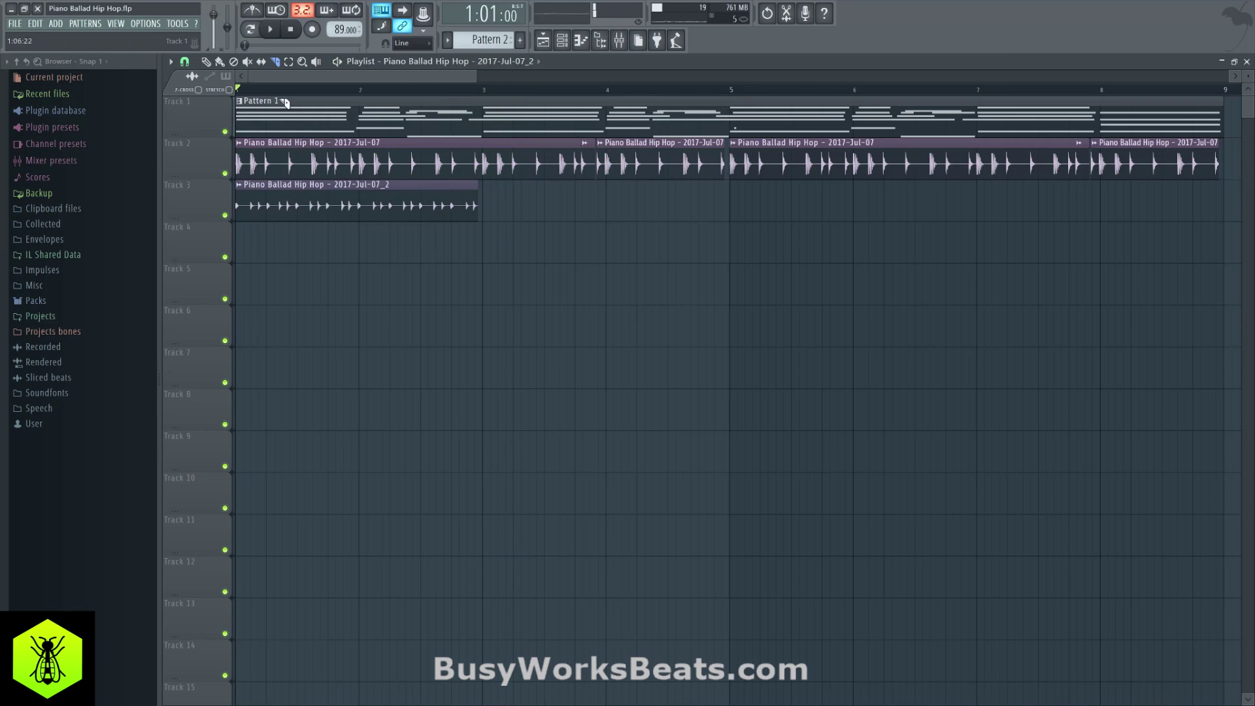
Set the playlist snap to Bar and repeat the hi-hat clip along Track 3 up to bar 9.
{"action": "key", "text": "space"}
{"action": "left_click", "coordinate": [185, 62]}
{"action": "left_click", "coordinate": [208, 239]}
{"action": "left_click_drag", "start_coordinate": [318, 184], "coordinate": [307, 209]}
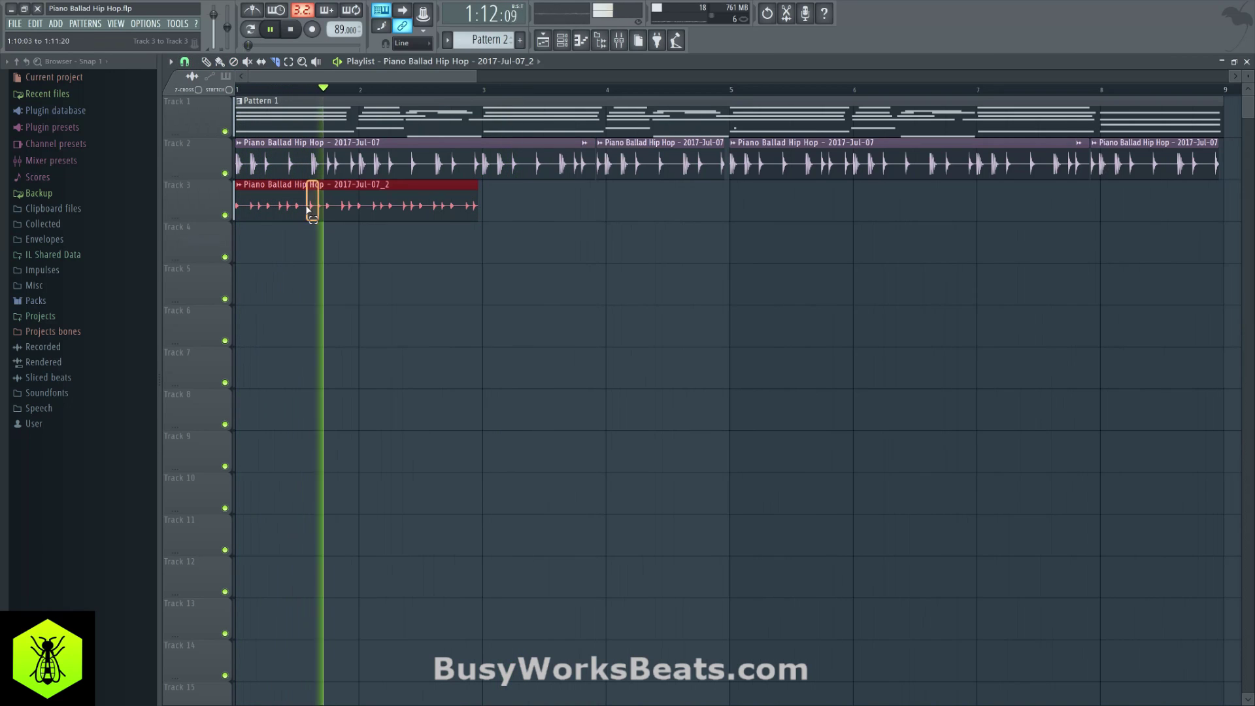
{"action": "left_click", "coordinate": [207, 62]}
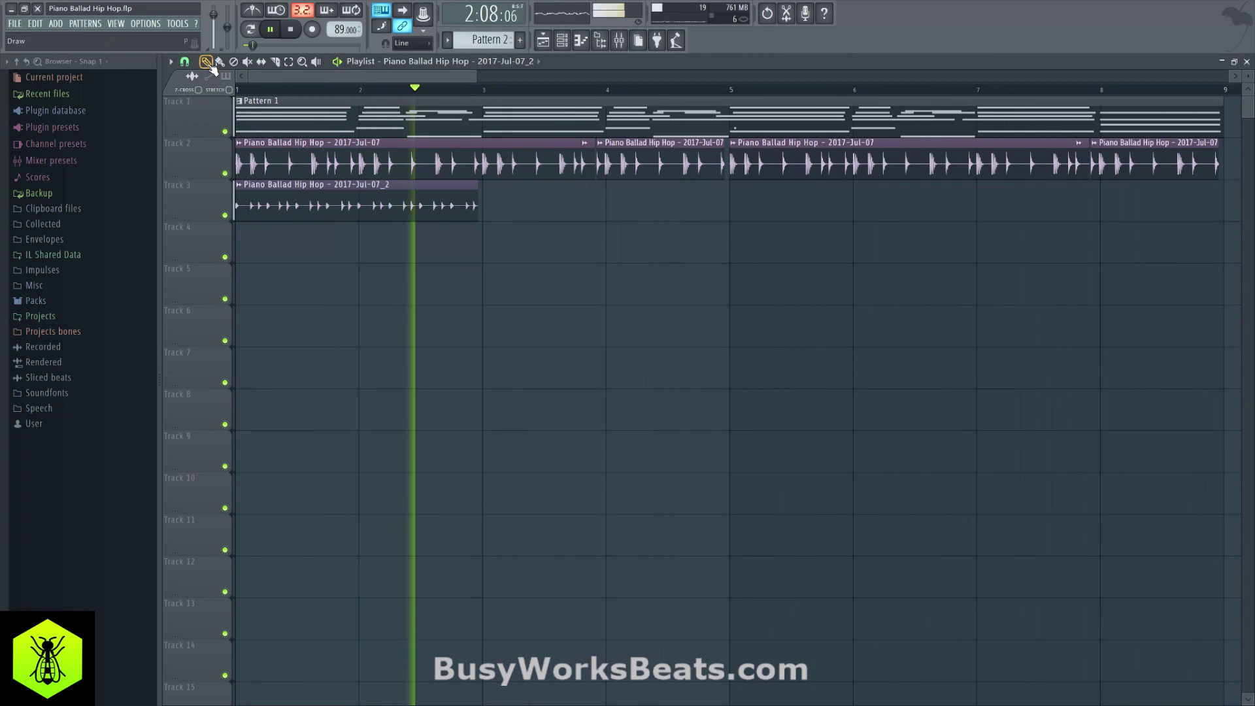
{"action": "left_click", "coordinate": [509, 208]}
{"action": "mouse_move", "coordinate": [572, 217]}
{"action": "left_mouse_down"}
{"action": "mouse_move", "coordinate": [408, 180]}
{"action": "mouse_move", "coordinate": [243, 221]}
{"action": "mouse_move", "coordinate": [434, 196]}
{"action": "mouse_move", "coordinate": [400, 191]}
{"action": "left_mouse_up"}
{"action": "scroll", "coordinate": [314, 114], "scroll_direction": "down", "scroll_amount": 5}
{"action": "mouse_move", "coordinate": [537, 181]}
{"action": "left_mouse_down"}
{"action": "mouse_move", "coordinate": [512, 225]}
{"action": "mouse_move", "coordinate": [284, 219]}
{"action": "left_mouse_up"}
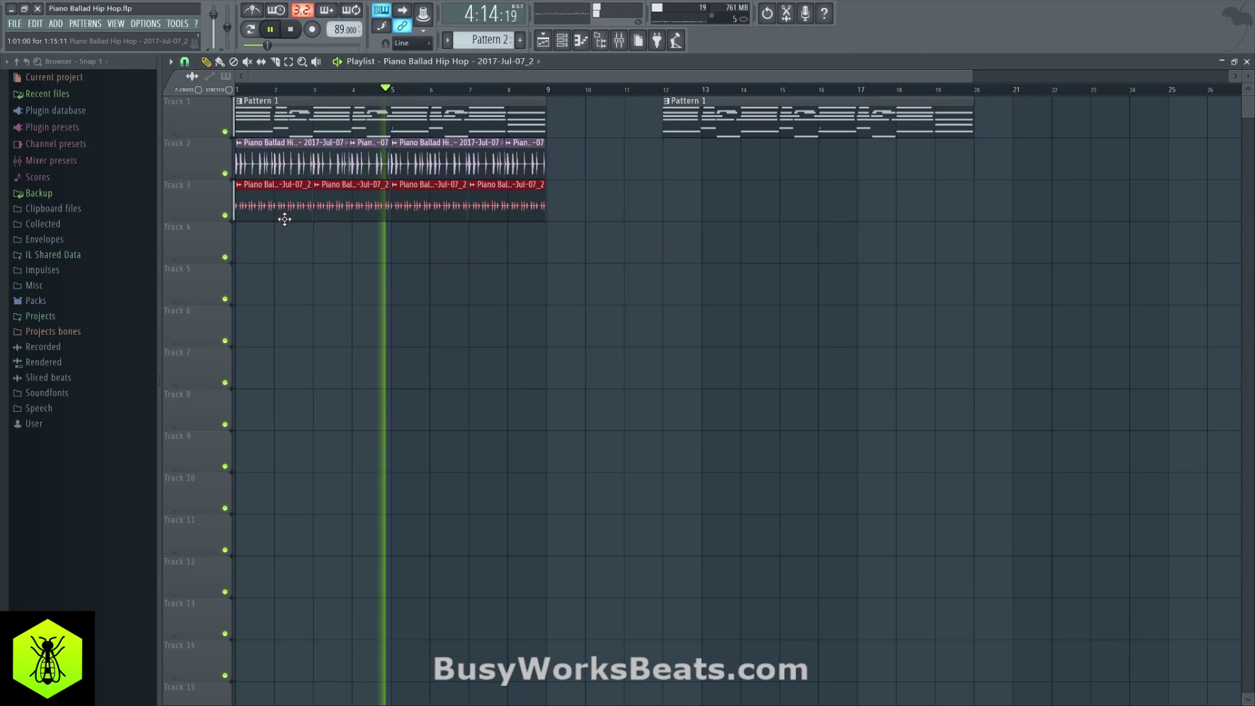
Set the playlist snap to (none) and unmute the drum audio clip channel.
{"action": "left_click", "coordinate": [186, 61]}
{"action": "left_click", "coordinate": [210, 129]}
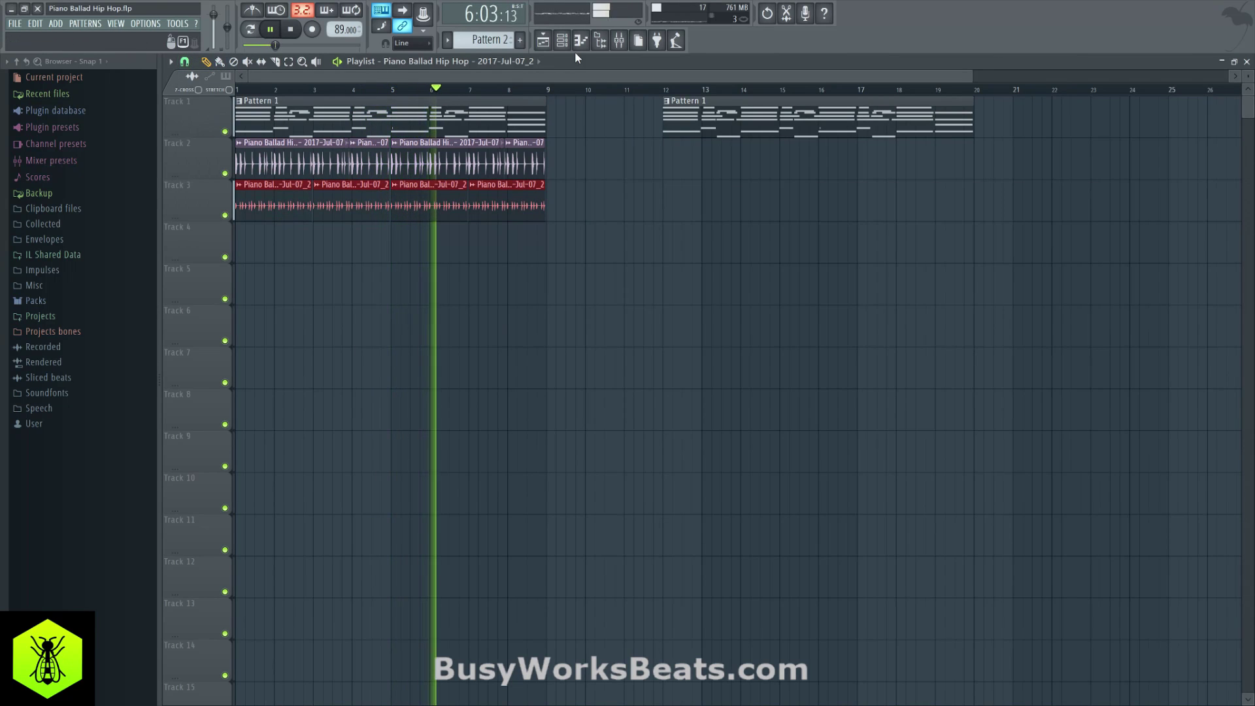
{"action": "left_click", "coordinate": [562, 40]}
{"action": "key", "text": "space"}
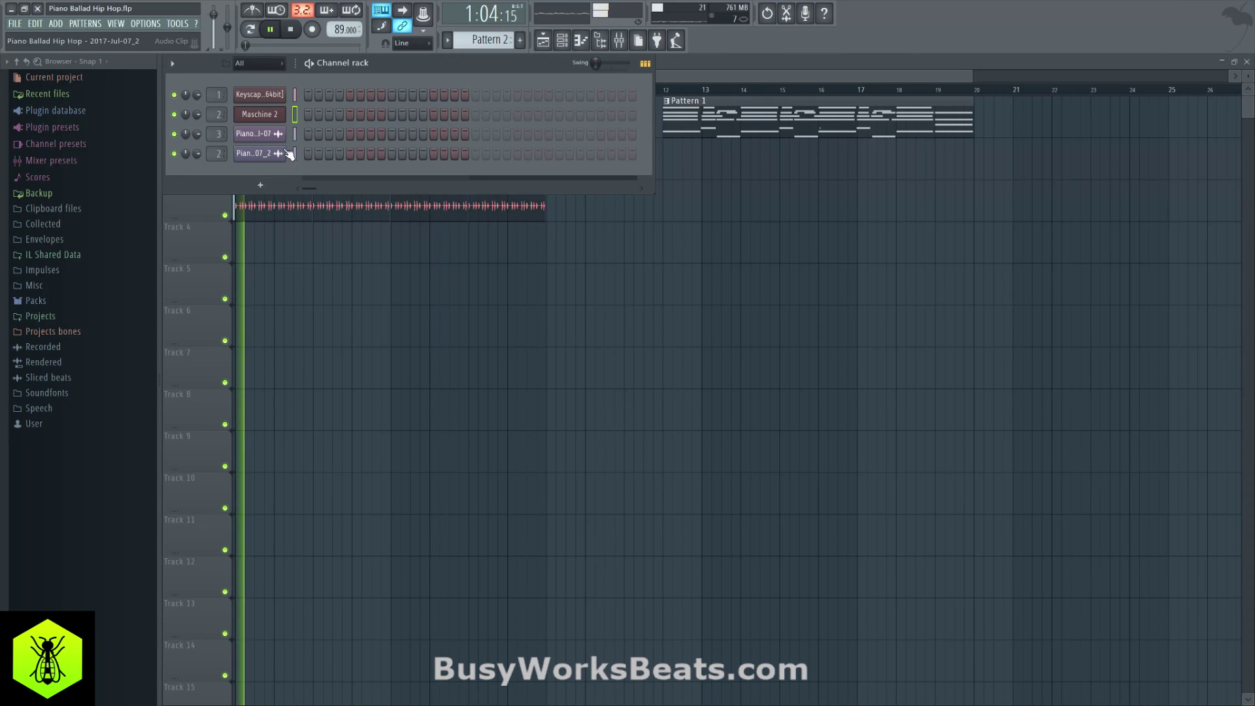
{"action": "key", "text": "F6"}
Play the drum and hi-hat clips together from the start to check their timing.
{"action": "left_click_drag", "start_coordinate": [556, 196], "coordinate": [244, 204]}
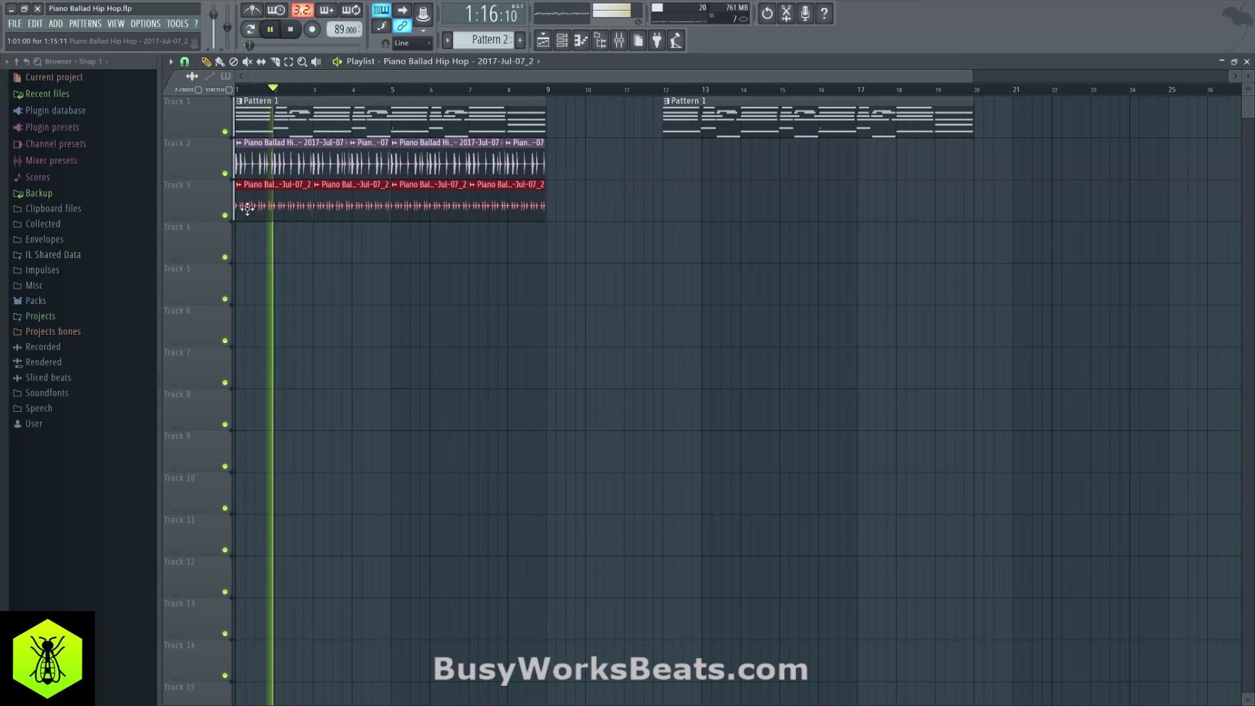
{"action": "left_click", "coordinate": [207, 77]}
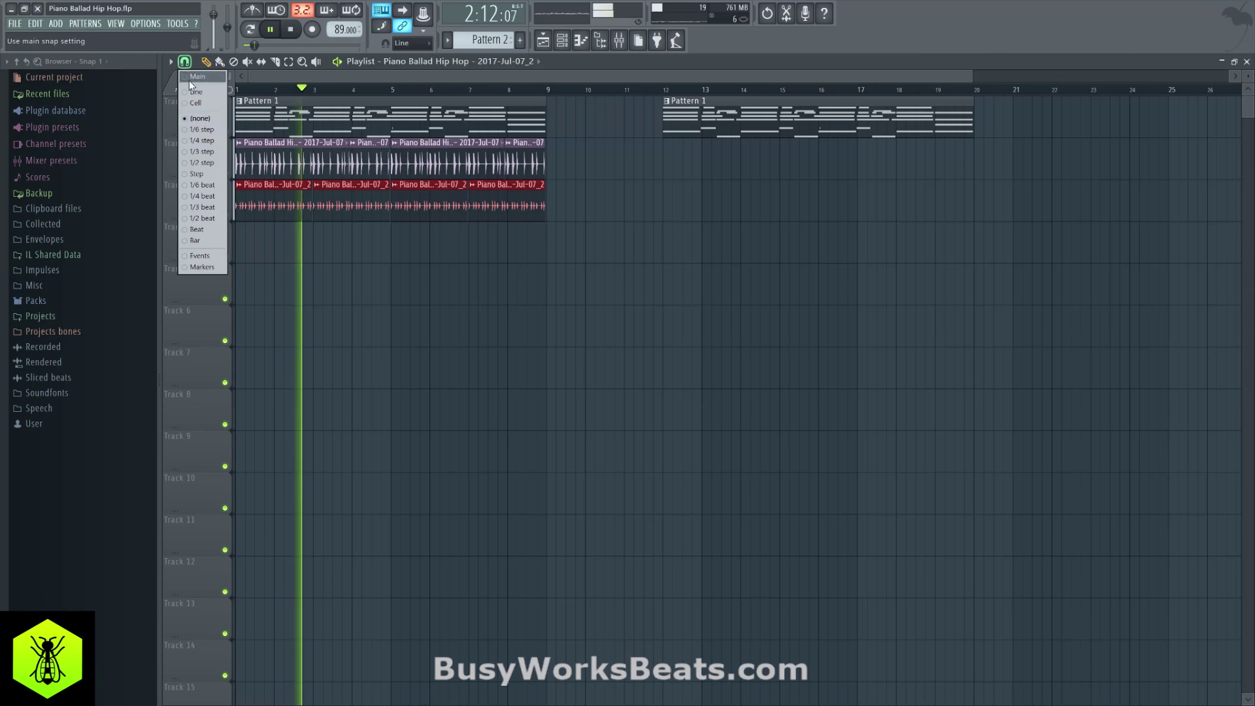
{"action": "left_click", "coordinate": [204, 120]}
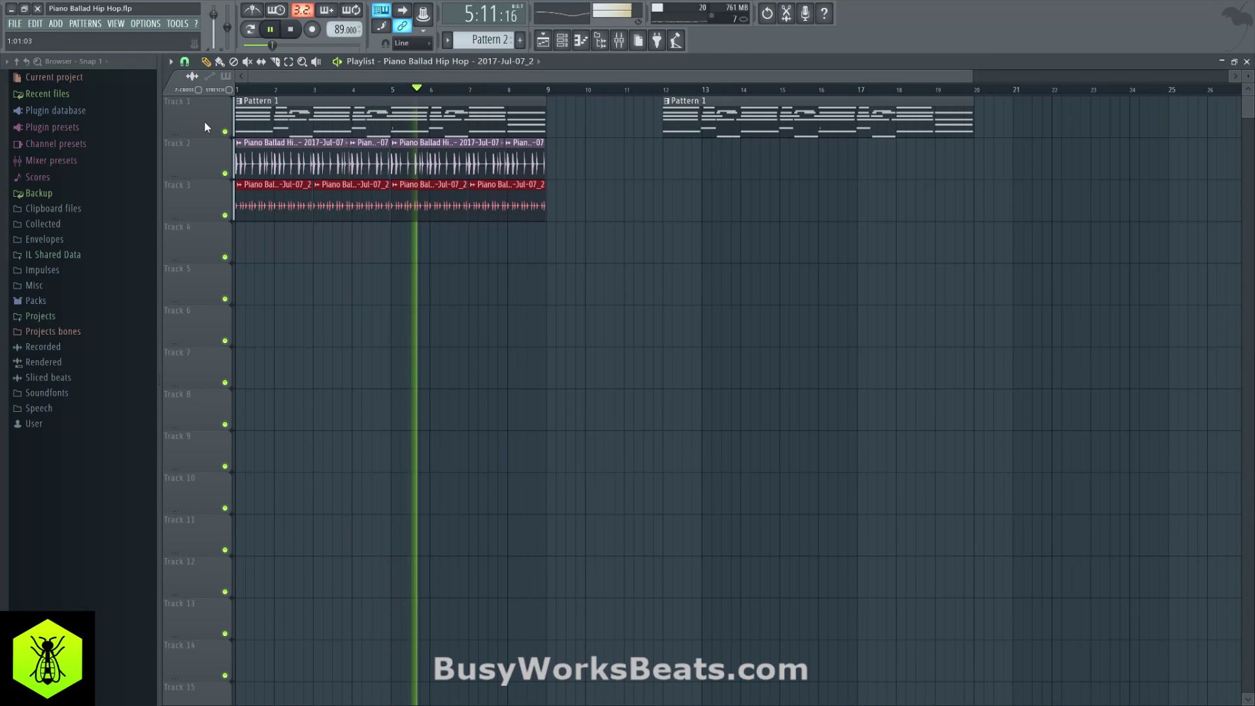
{"action": "key", "text": "space"}
{"action": "key", "text": "space"}
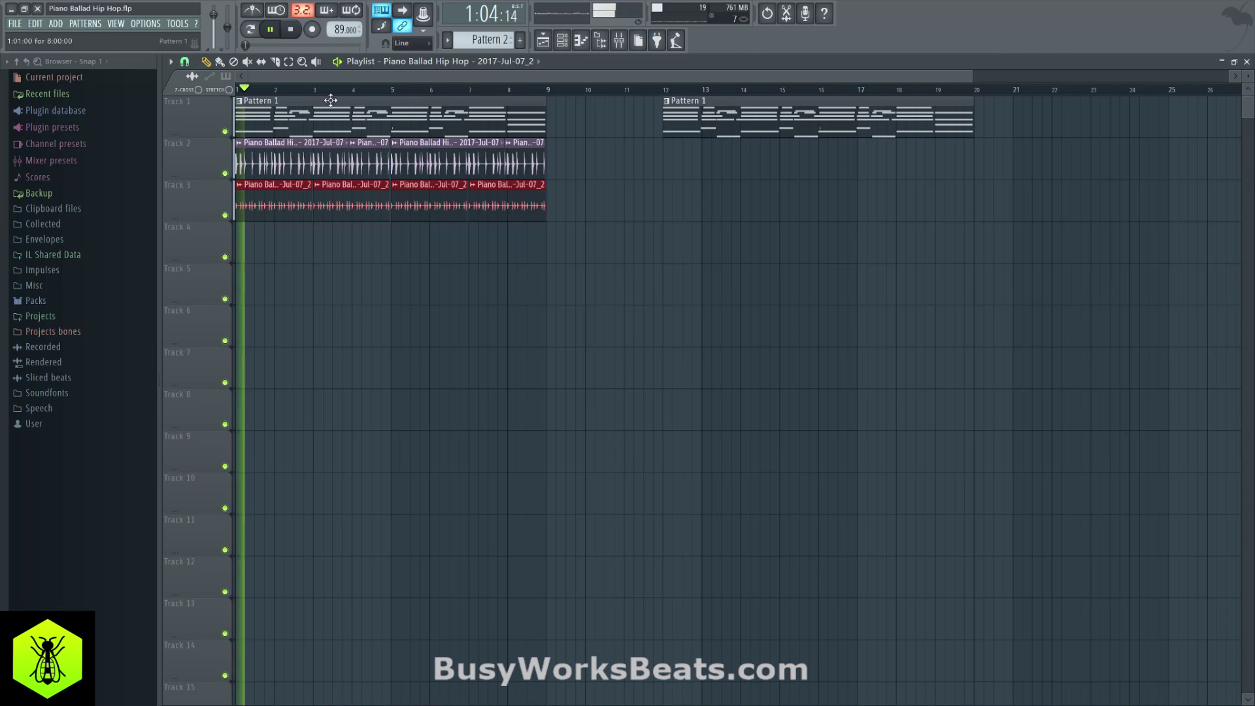
Route the hi-hat audio clip channel to mixer track 4 and lower that track's volume to about -9.6 dB.
{"action": "key", "text": "F6"}
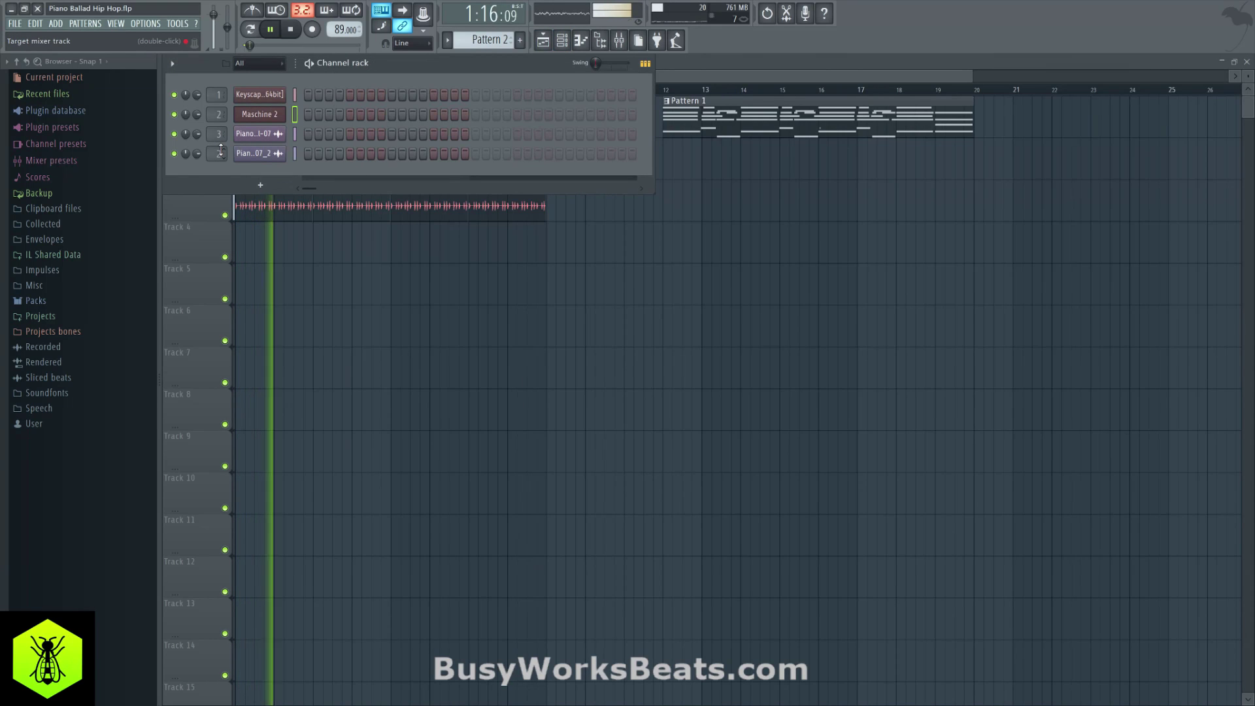
{"action": "scroll", "coordinate": [219, 149], "scroll_direction": "up", "scroll_amount": 2}
{"action": "key", "text": "space"}
{"action": "left_click", "coordinate": [619, 40]}
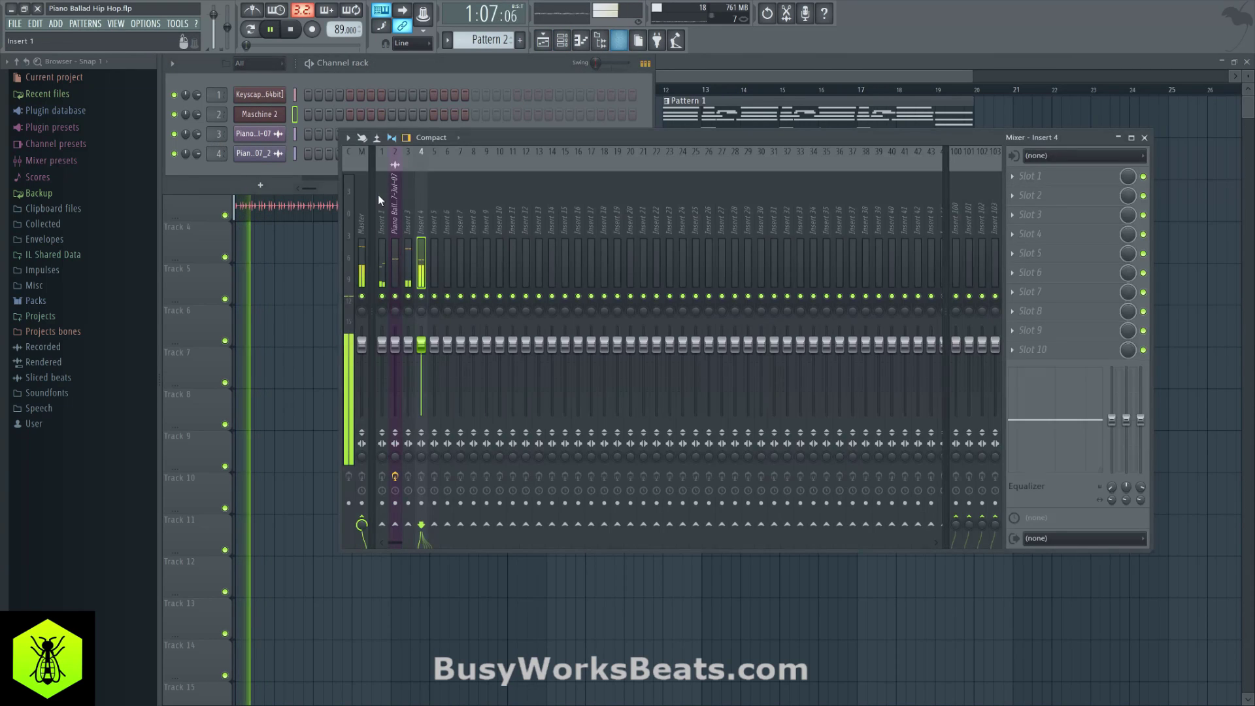
{"action": "left_click_drag", "start_coordinate": [421, 344], "coordinate": [427, 379]}
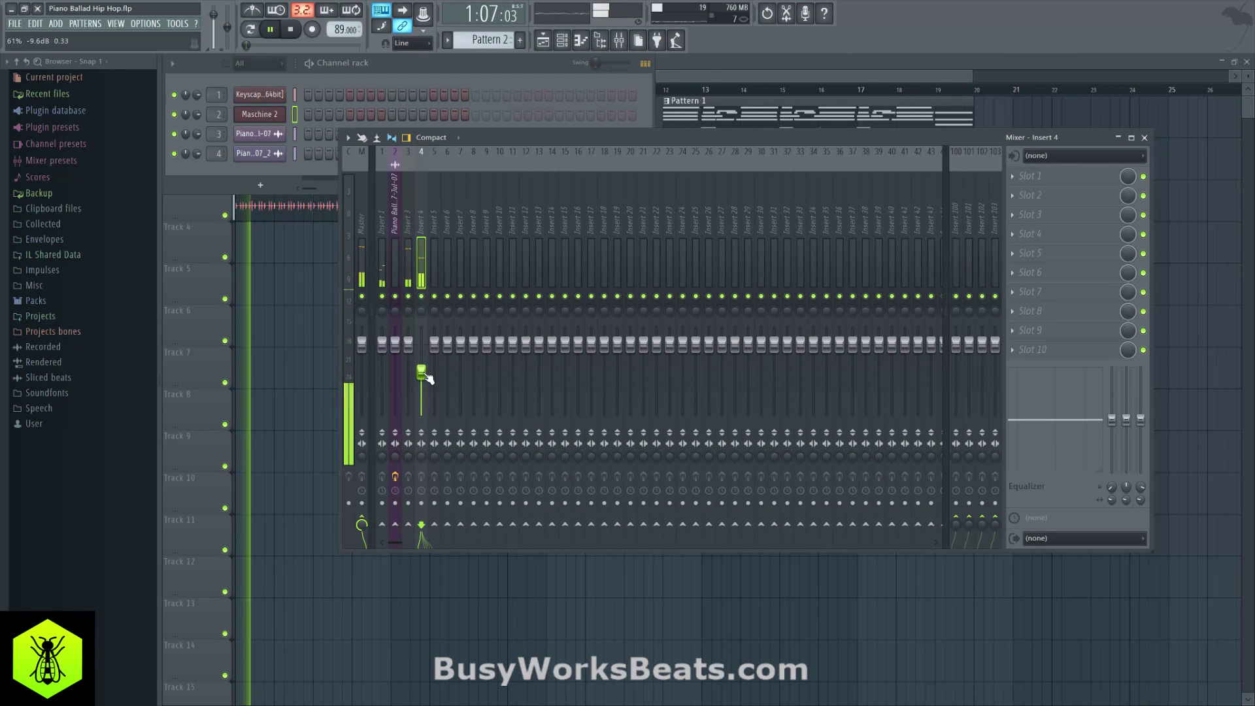
{"action": "left_click", "coordinate": [279, 264]}
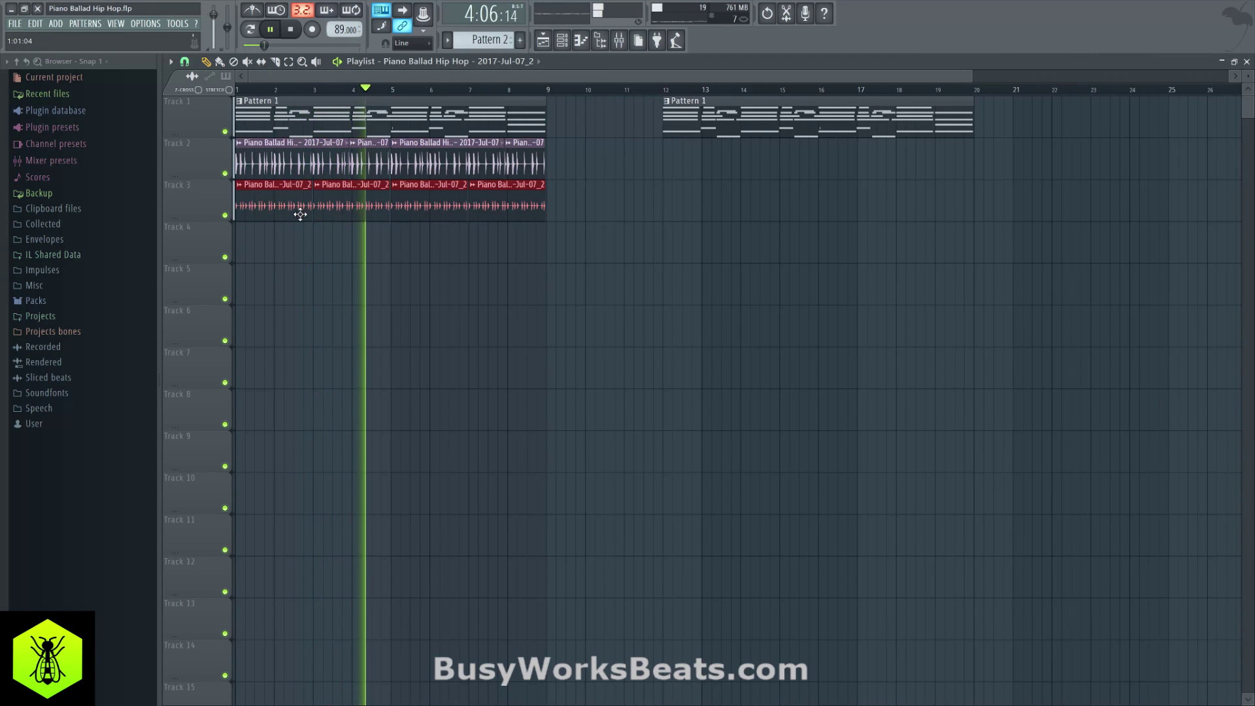
Deselect the hi-hat clips, switch to Pattern 3 and add a Trilian channel.
{"action": "left_click", "coordinate": [497, 212]}
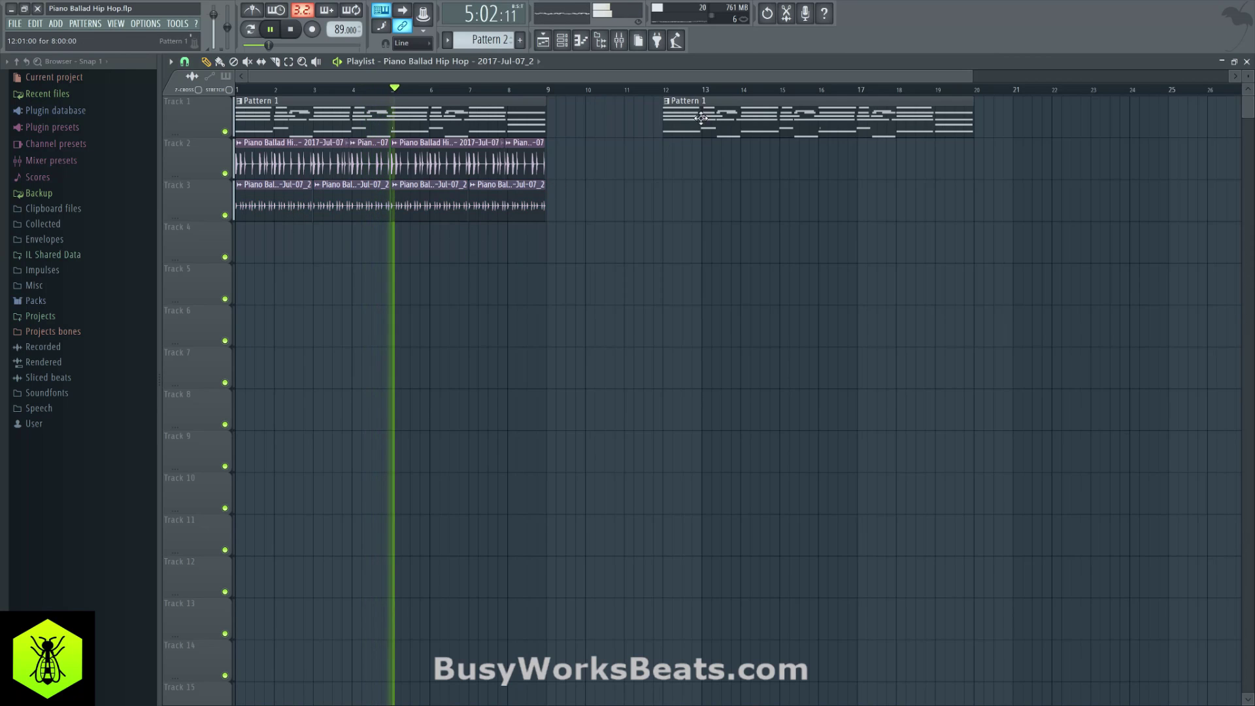
{"action": "left_click", "coordinate": [561, 41]}
{"action": "scroll", "coordinate": [504, 40], "scroll_direction": "down", "scroll_amount": 1}
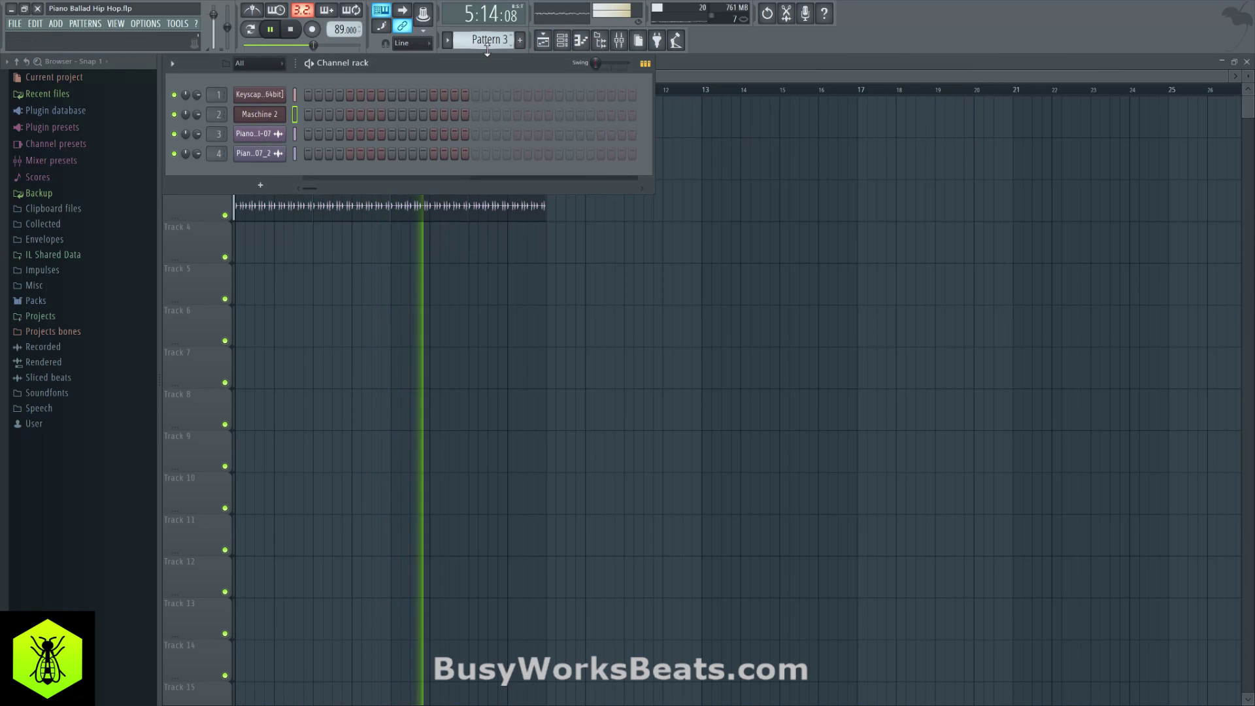
{"action": "left_click", "coordinate": [260, 185]}
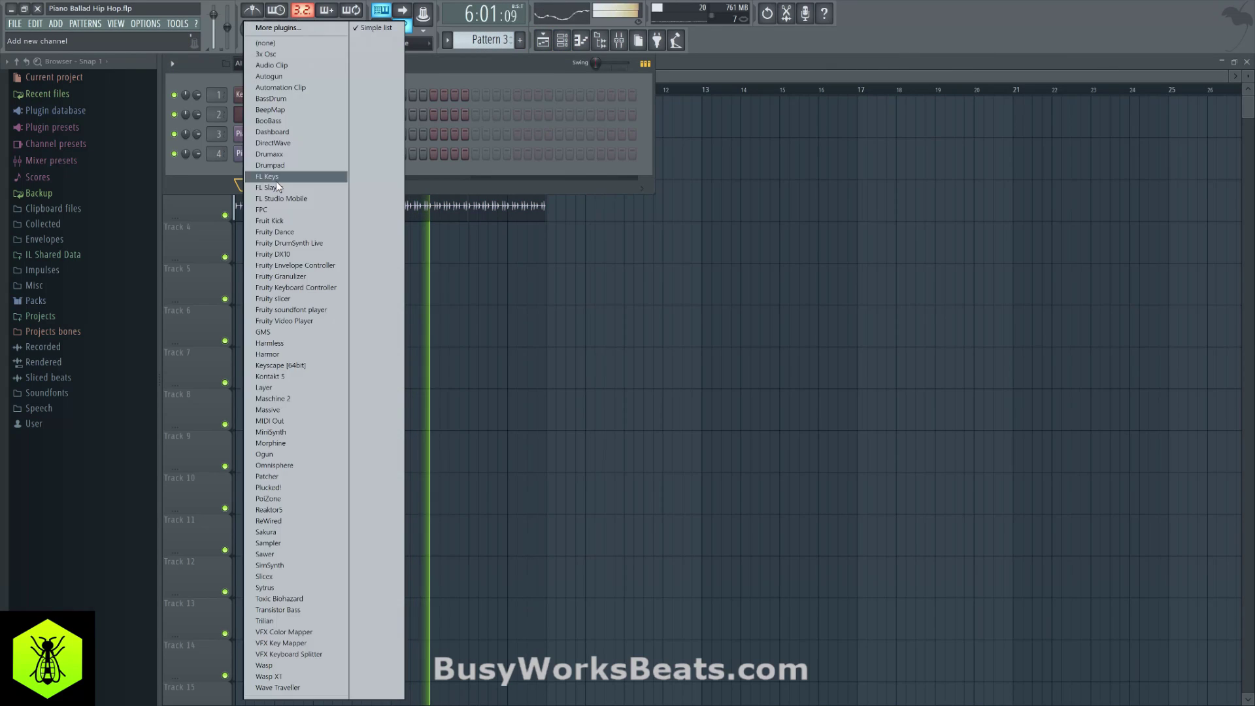
{"action": "left_click", "coordinate": [291, 619]}
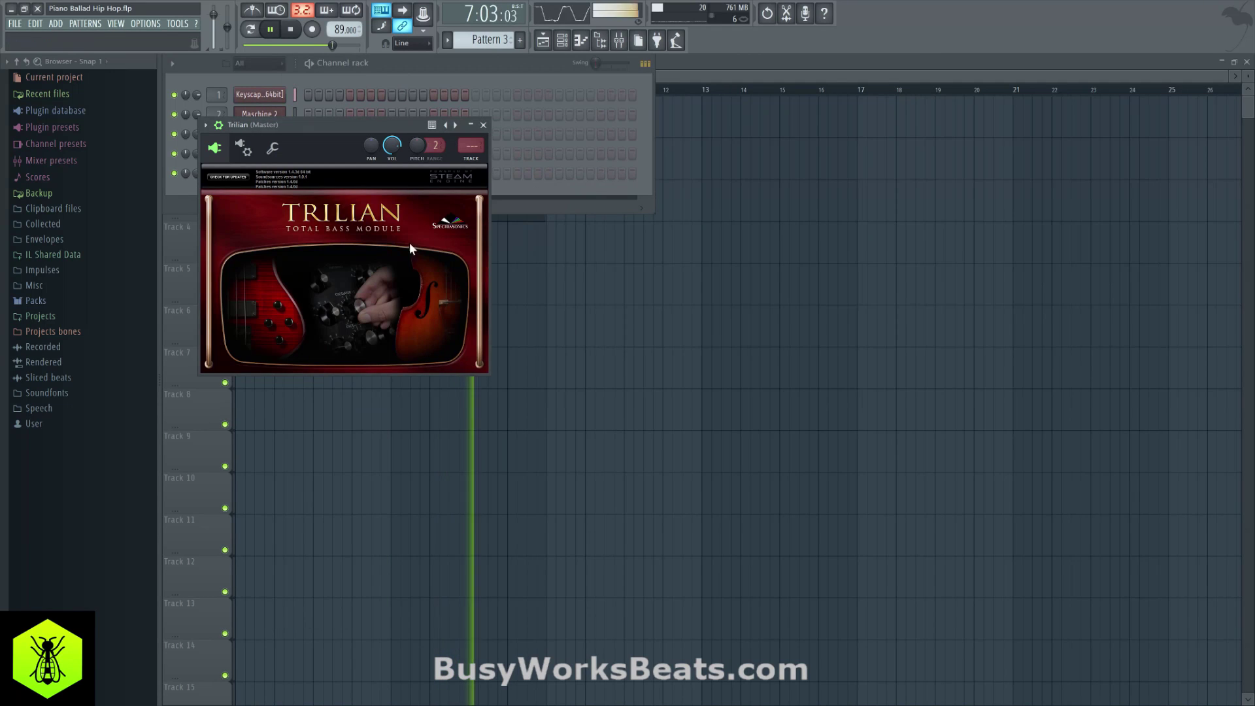
Detach Trilian's editor into an external window through the plugin's processing settings.
{"action": "left_click", "coordinate": [255, 159]}
{"action": "left_click", "coordinate": [265, 173]}
{"action": "left_click", "coordinate": [239, 236]}
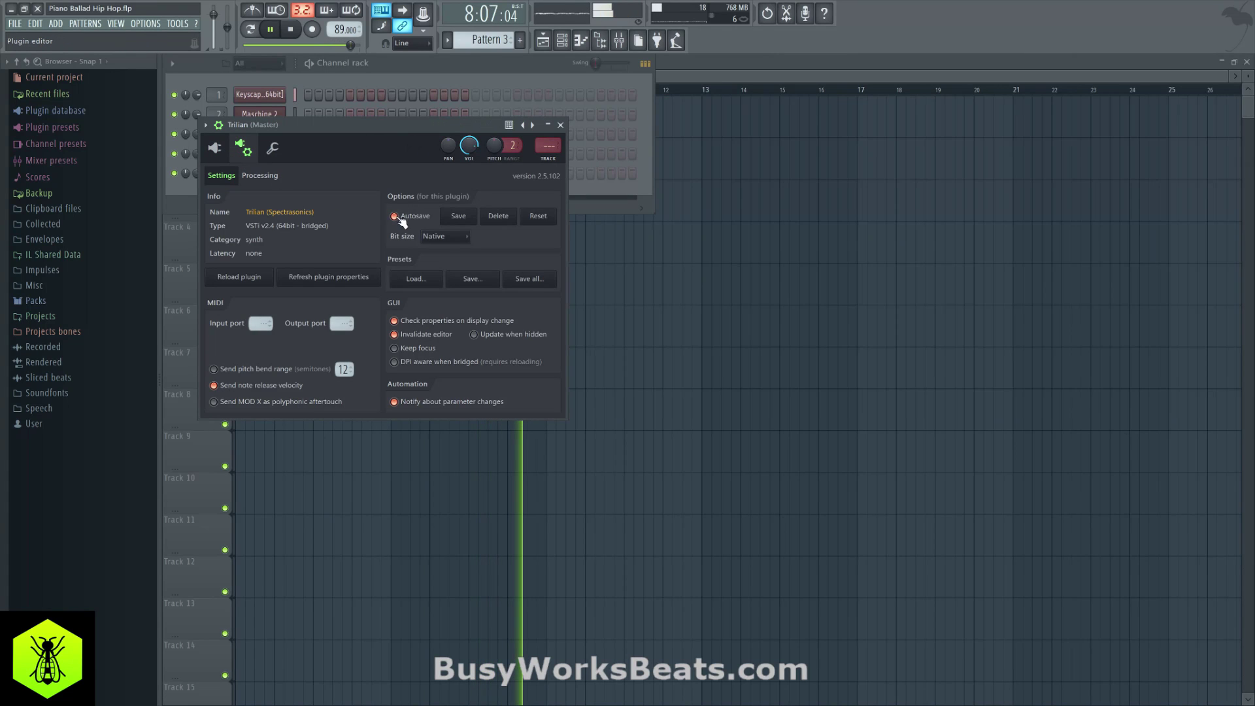
{"action": "left_click", "coordinate": [219, 154]}
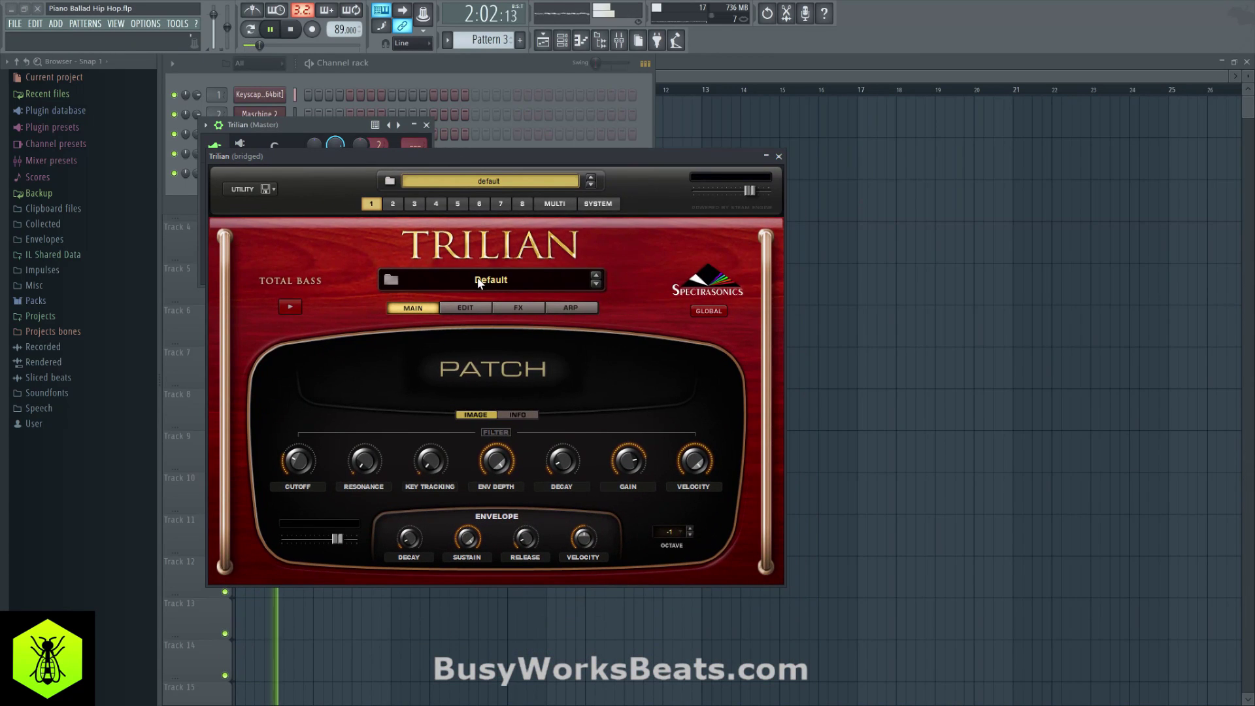
Load the Clean Fender - Full Range patch from Trilian's Bass - Electric Fingered type.
{"action": "left_click", "coordinate": [479, 282]}
{"action": "left_click", "coordinate": [421, 380]}
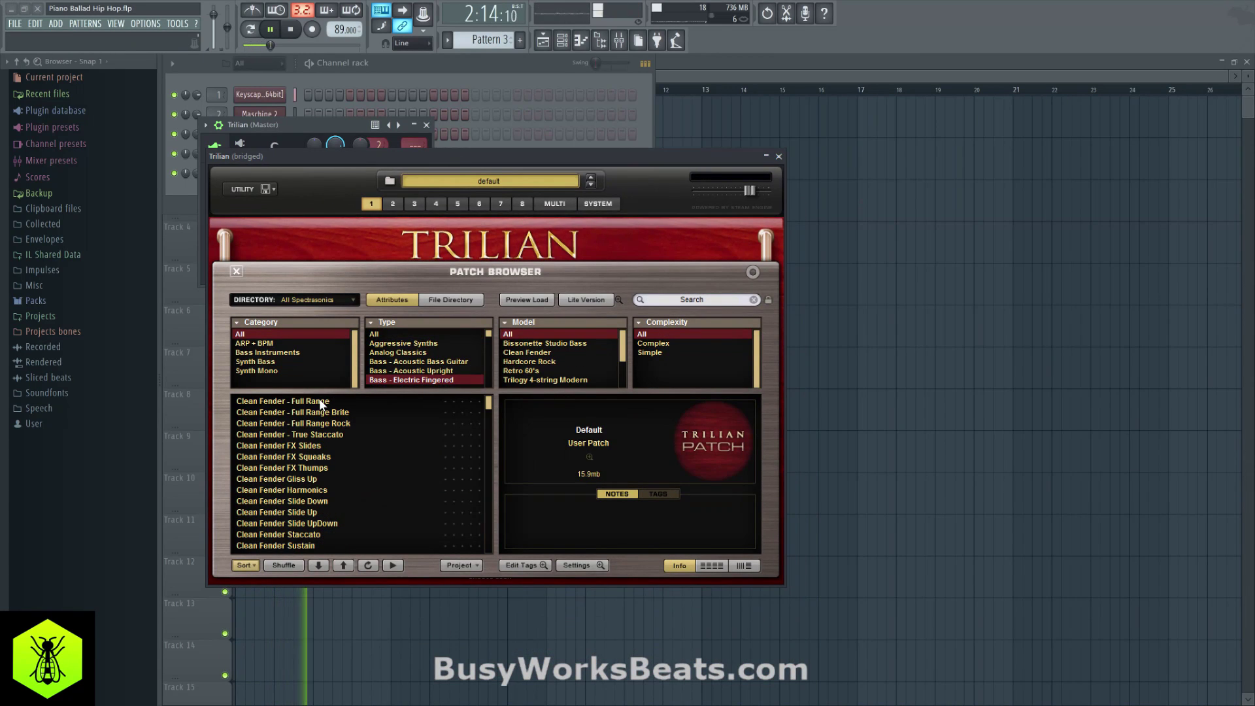
{"action": "left_click", "coordinate": [321, 402]}
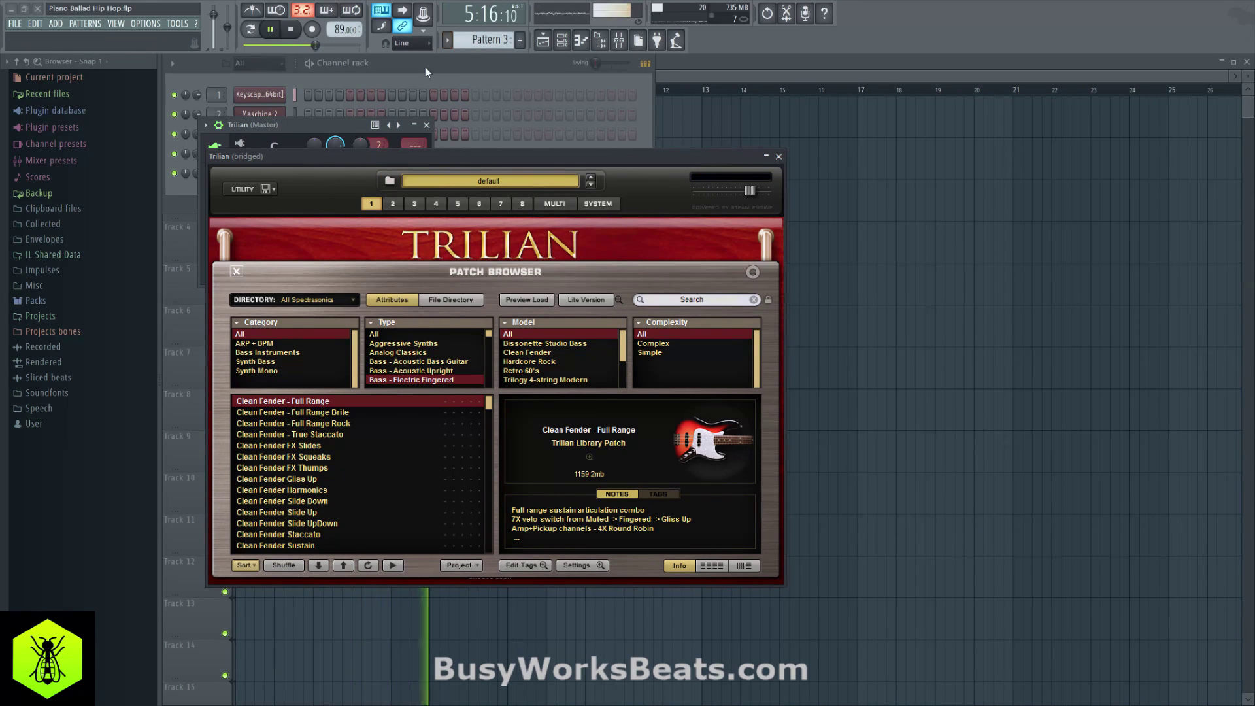
Stop playback and record the Trilian bass line into Pattern 3 as notes and automation over about eight bars.
{"action": "key", "text": "space"}
{"action": "left_click", "coordinate": [316, 33]}
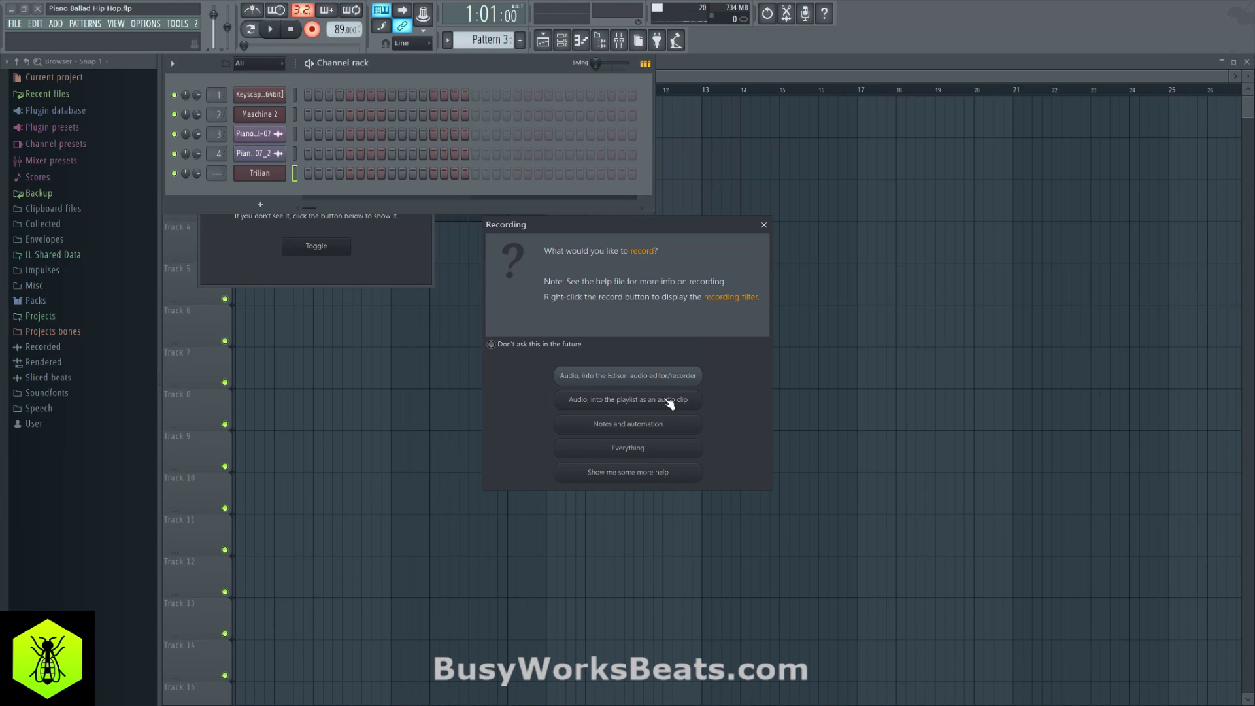
{"action": "left_click", "coordinate": [653, 422]}
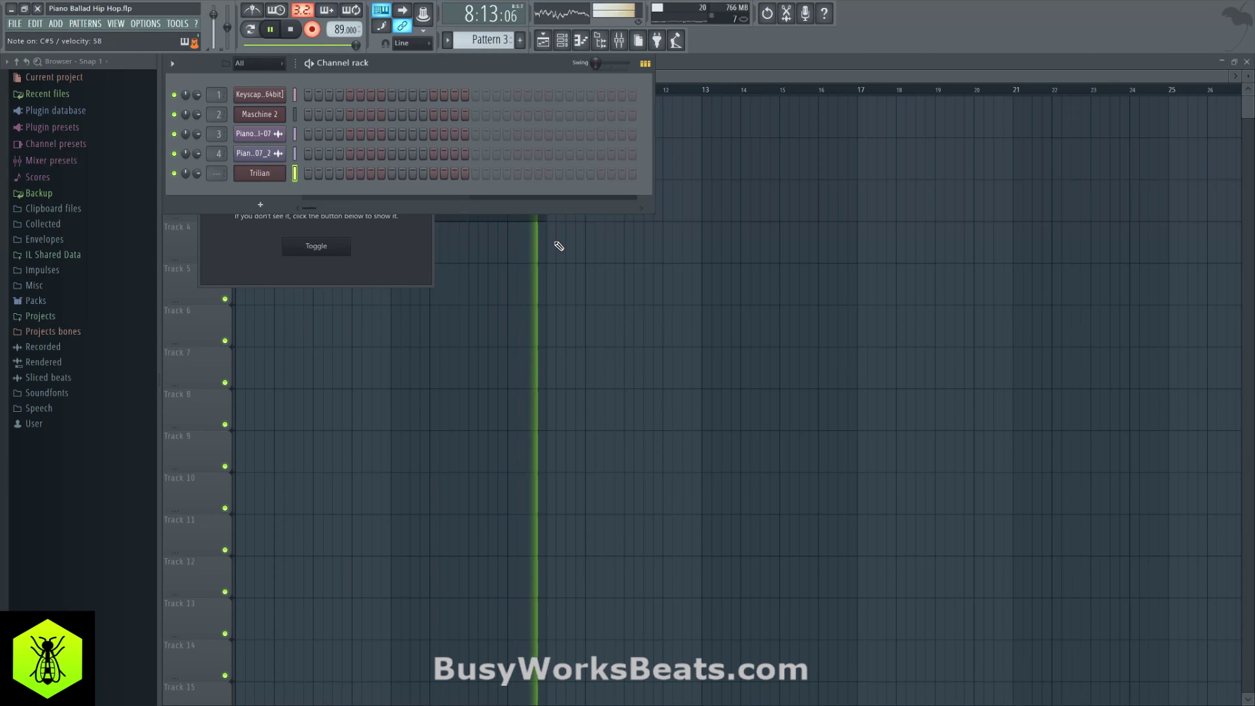
{"action": "key", "text": "space"}
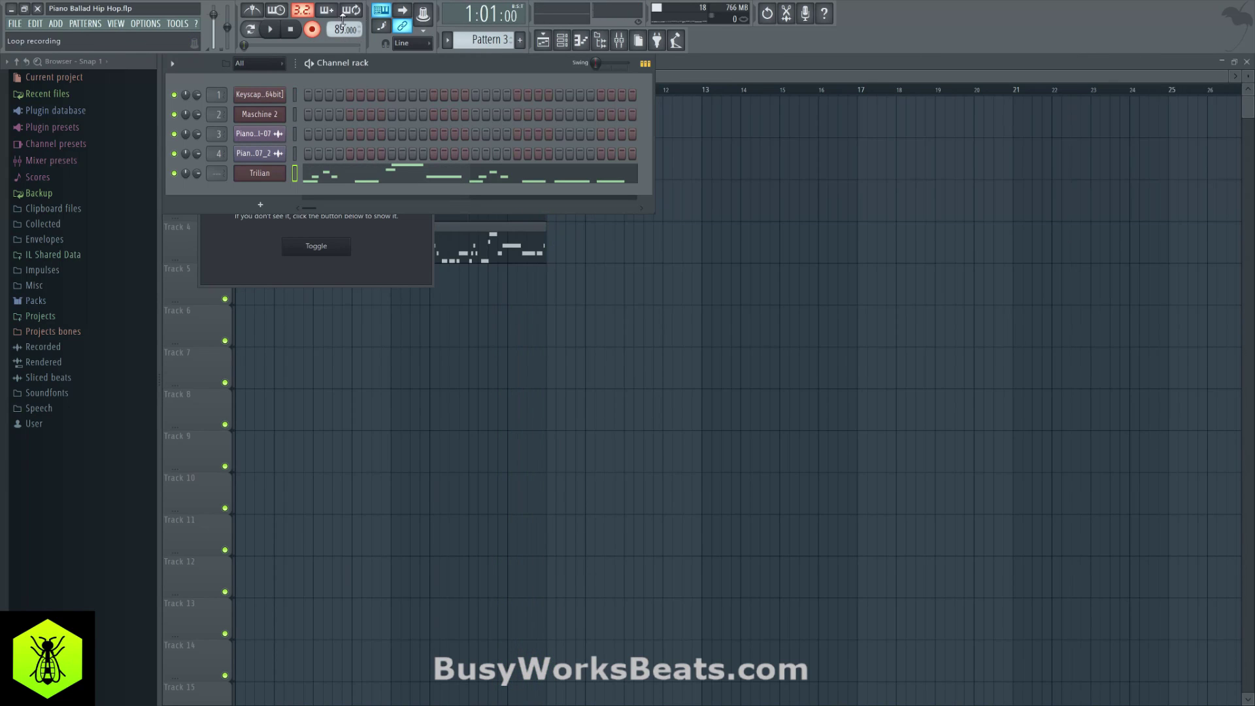
Disarm recording, route the Trilian channel to mixer track 5 and start playback of the beat.
{"action": "left_click", "coordinate": [313, 28]}
{"action": "key", "text": "space"}
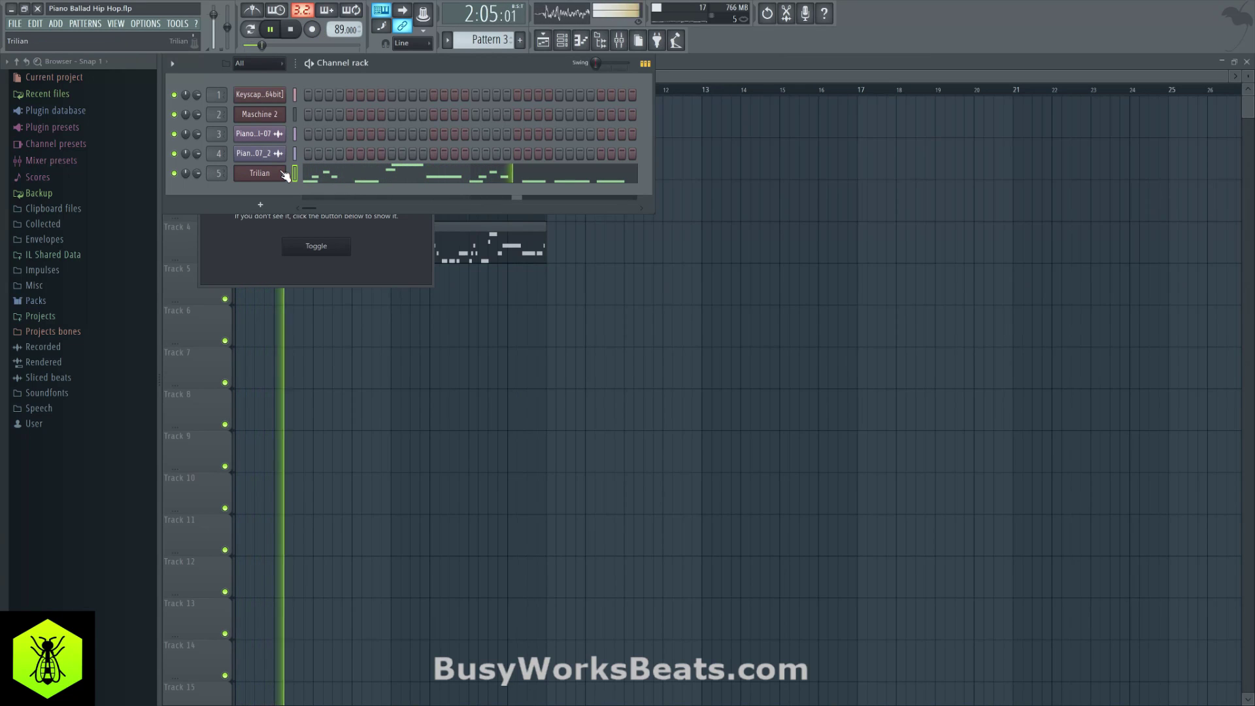
Open the recorded Trilian bass notes in the piano roll and set the snap to 1/2 step.
{"action": "left_click", "coordinate": [325, 175]}
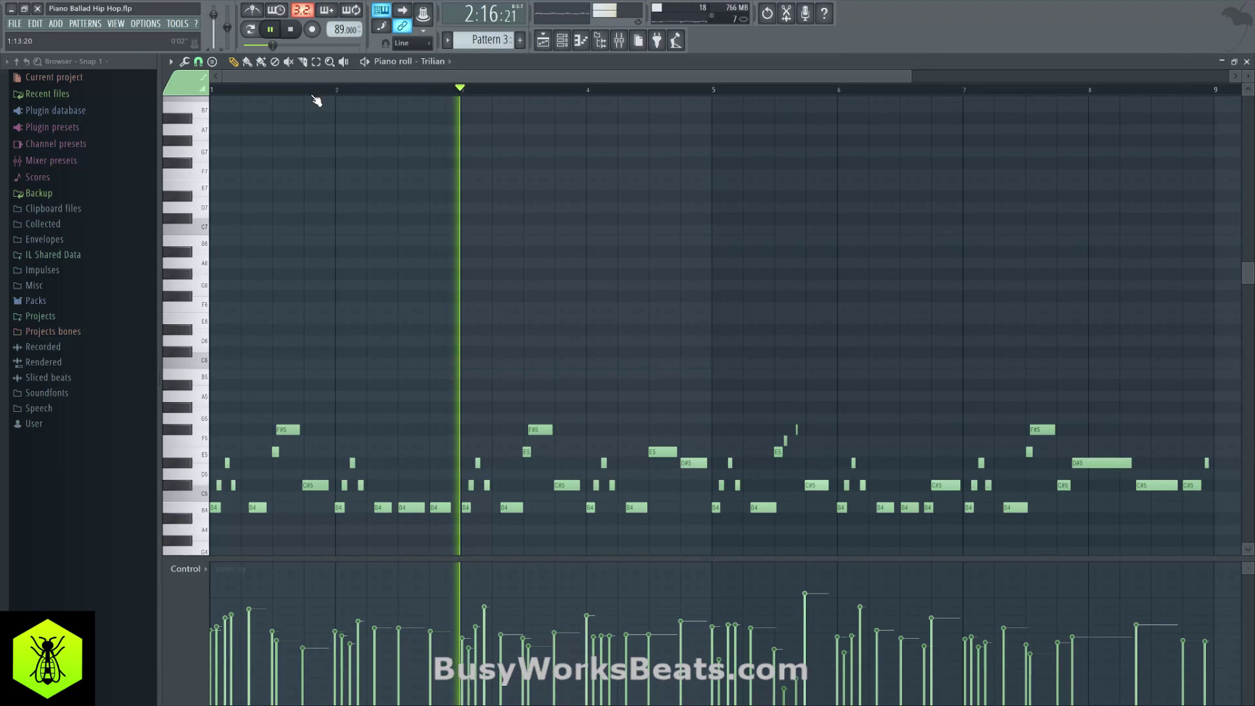
{"action": "scroll", "coordinate": [316, 100], "scroll_direction": "down", "scroll_amount": 2}
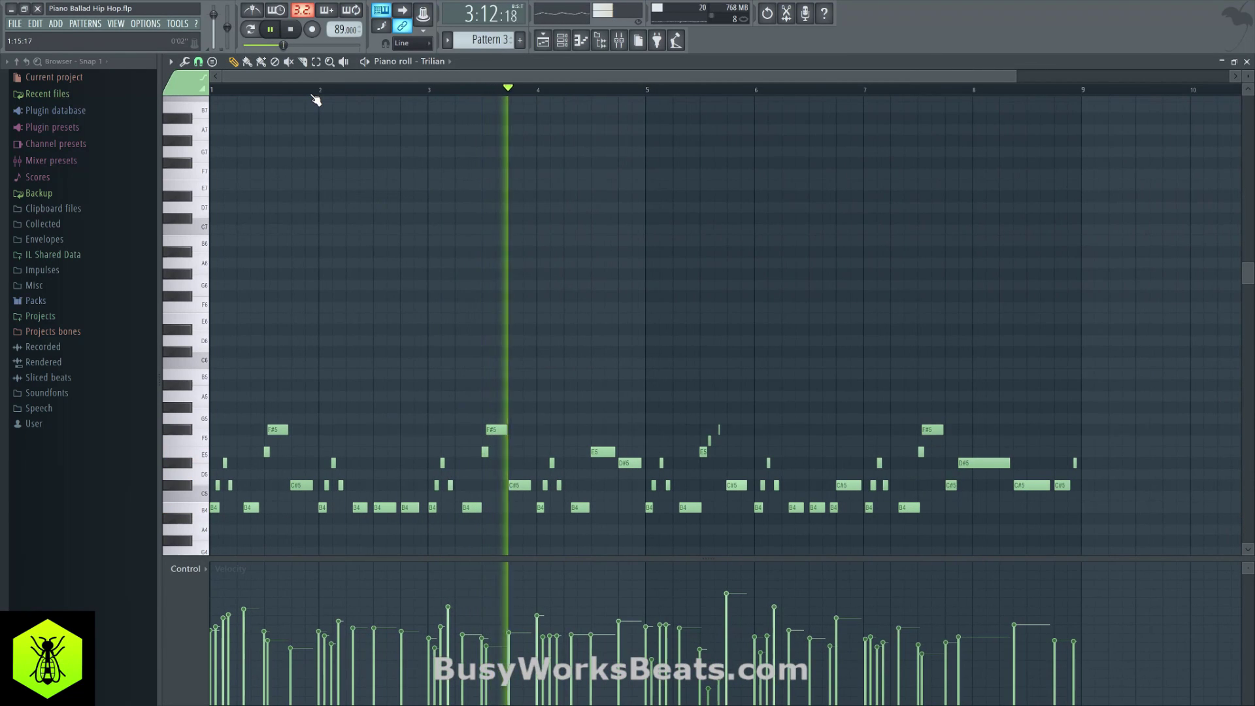
{"action": "left_click", "coordinate": [212, 61]}
{"action": "left_click", "coordinate": [198, 61]}
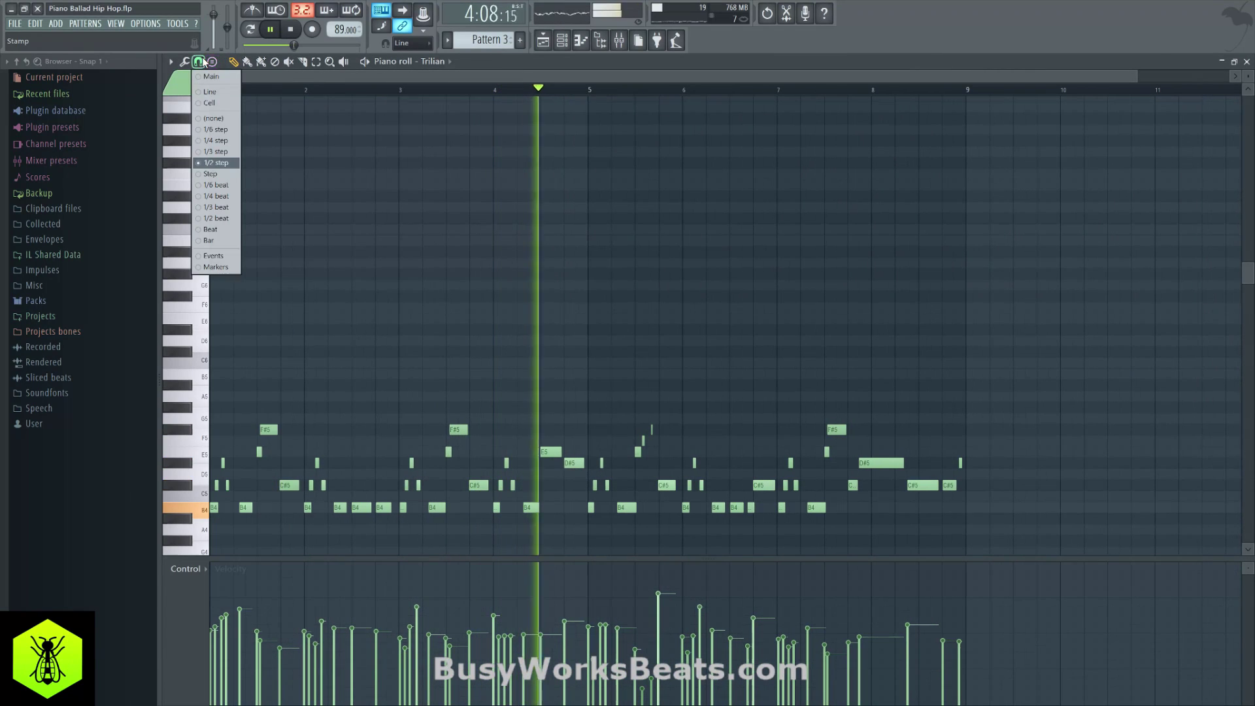
{"action": "left_click", "coordinate": [216, 163]}
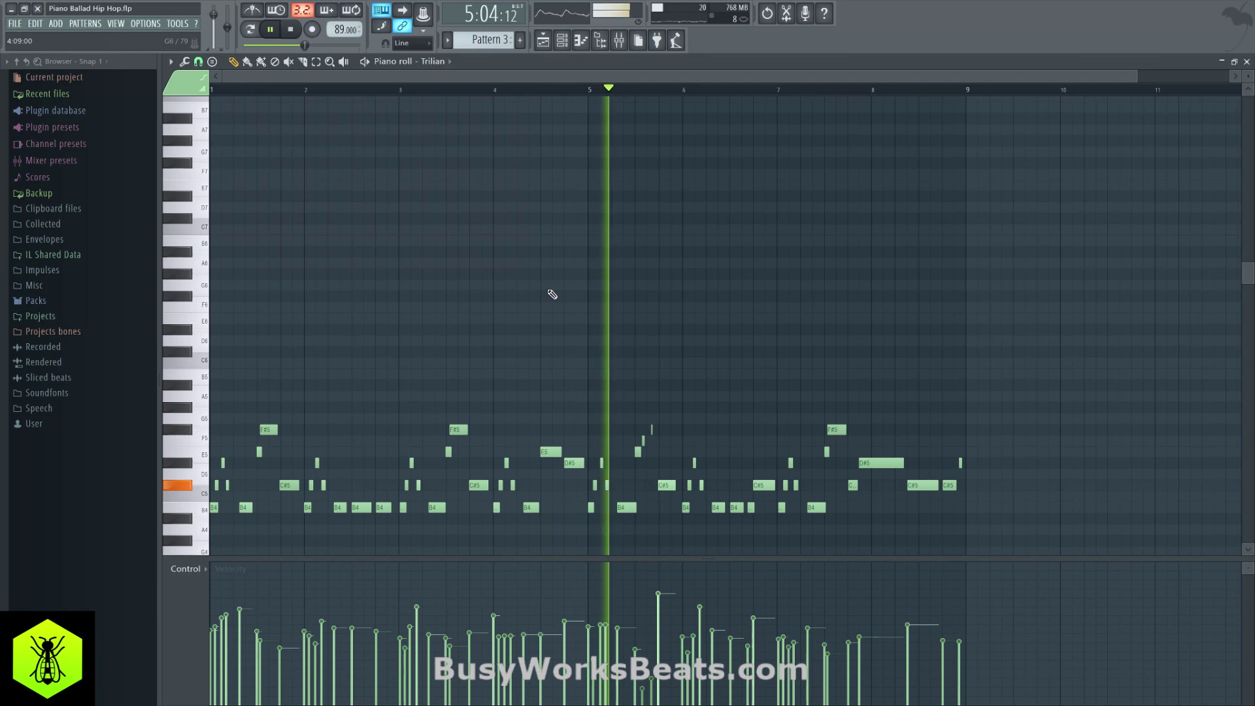
Replay the short rising bass notes around the middle of bar 5, keeping the snap at 1/2 step.
{"action": "scroll", "coordinate": [648, 94], "scroll_direction": "up", "scroll_amount": 2}
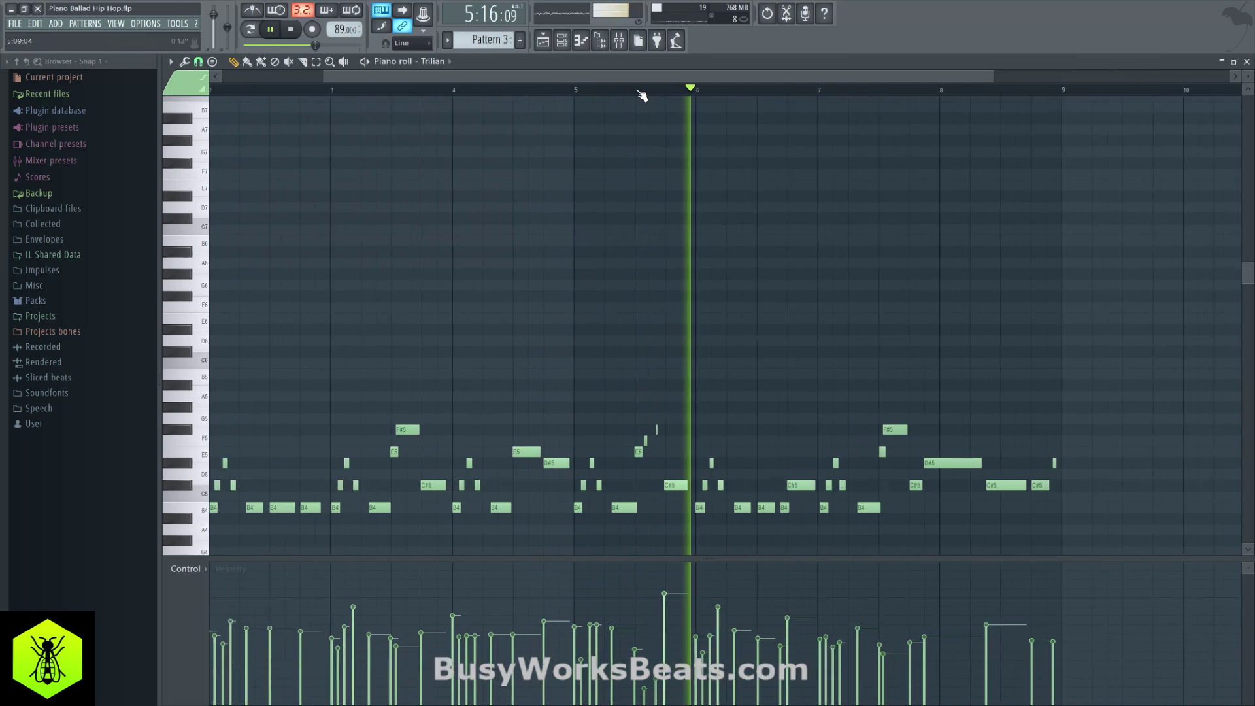
{"action": "key", "text": "space"}
{"action": "left_click", "coordinate": [622, 100]}
{"action": "key", "text": "space"}
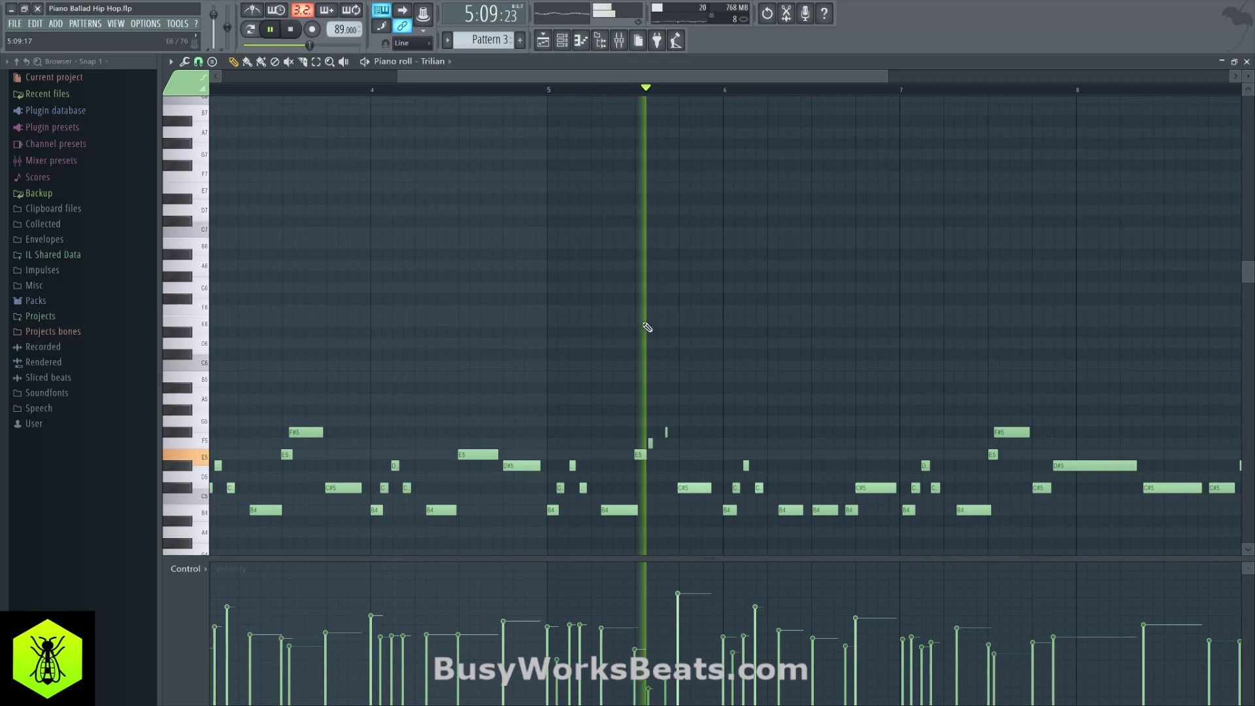
{"action": "key", "text": "space"}
{"action": "key", "text": "space"}
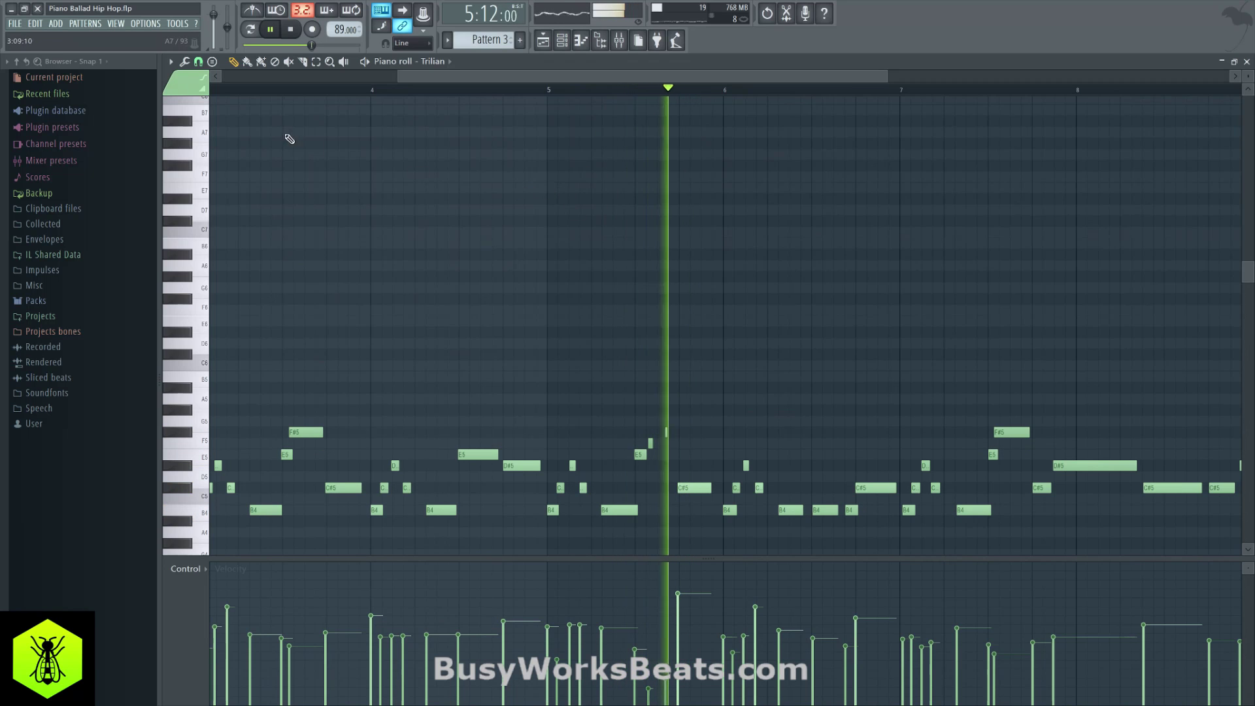
{"action": "left_click", "coordinate": [198, 61]}
{"action": "left_click", "coordinate": [215, 163]}
{"action": "key", "text": "space"}
{"action": "key", "text": "space"}
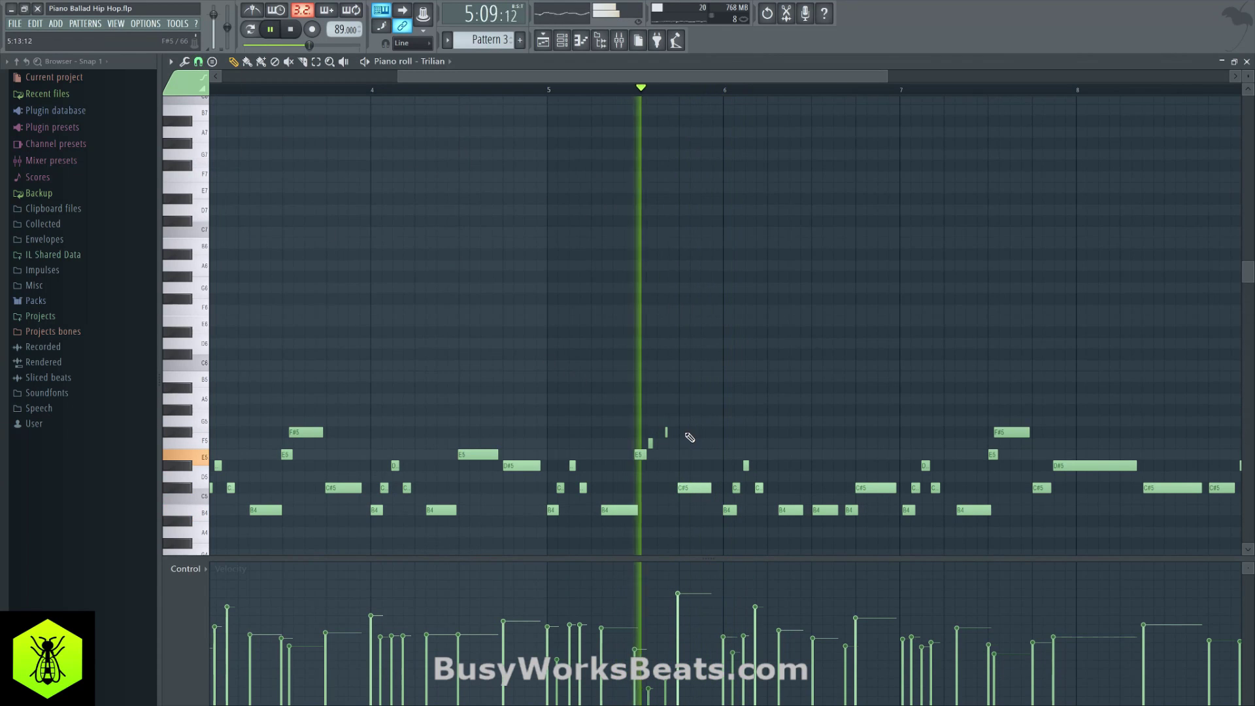
Try the short F5 bass note in bar 5 a semitone higher, then return it to F5 and replay the passage.
{"action": "left_click", "coordinate": [650, 443]}
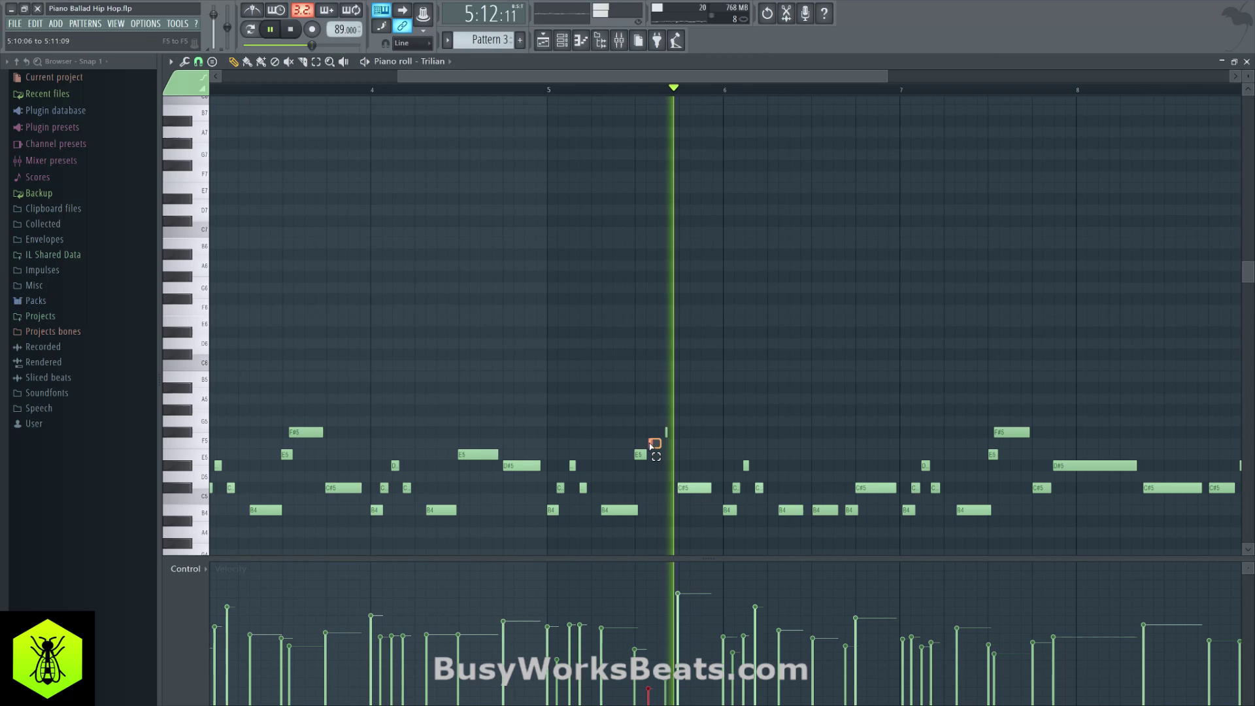
{"action": "left_click", "coordinate": [598, 92]}
{"action": "key", "text": "space"}
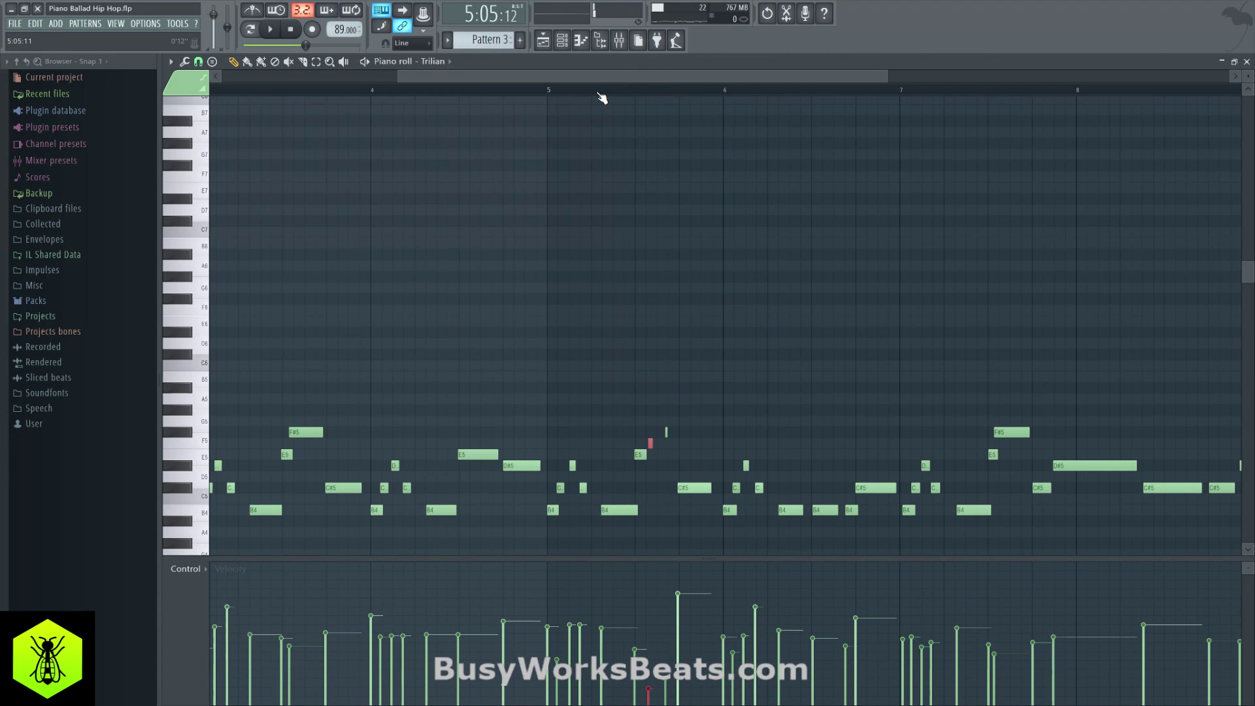
{"action": "key", "text": "space"}
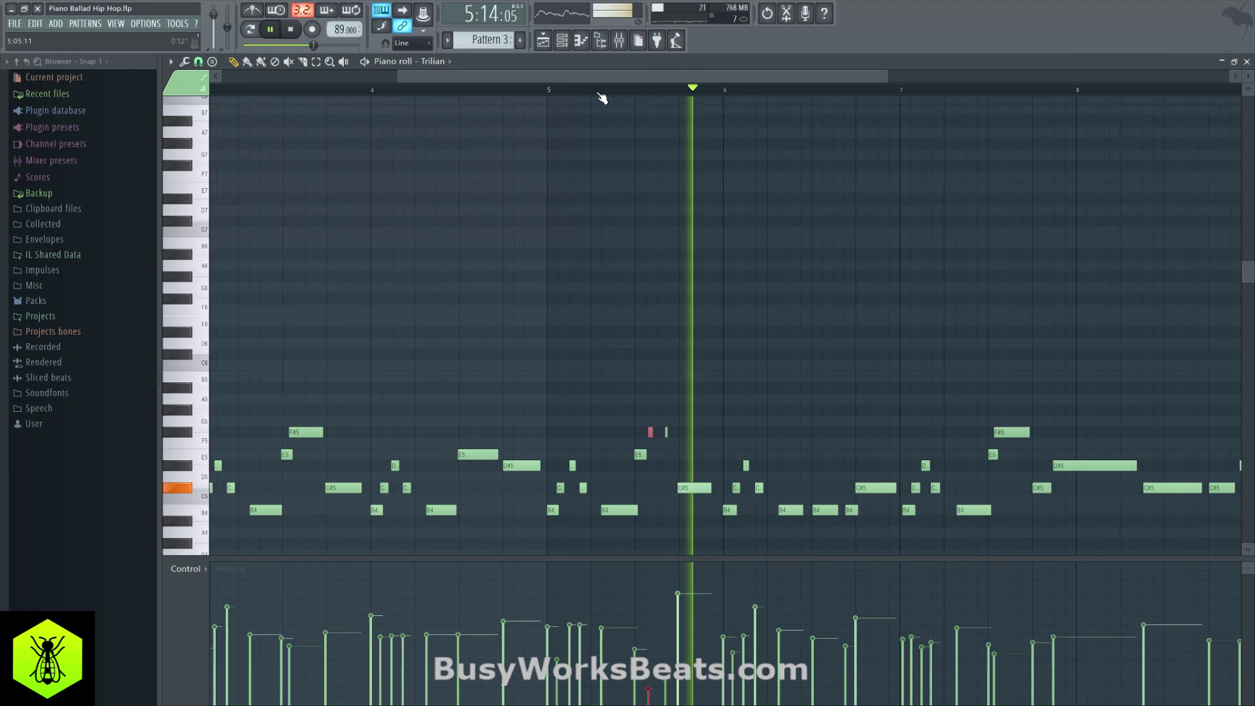
{"action": "key", "text": "shift+Down"}
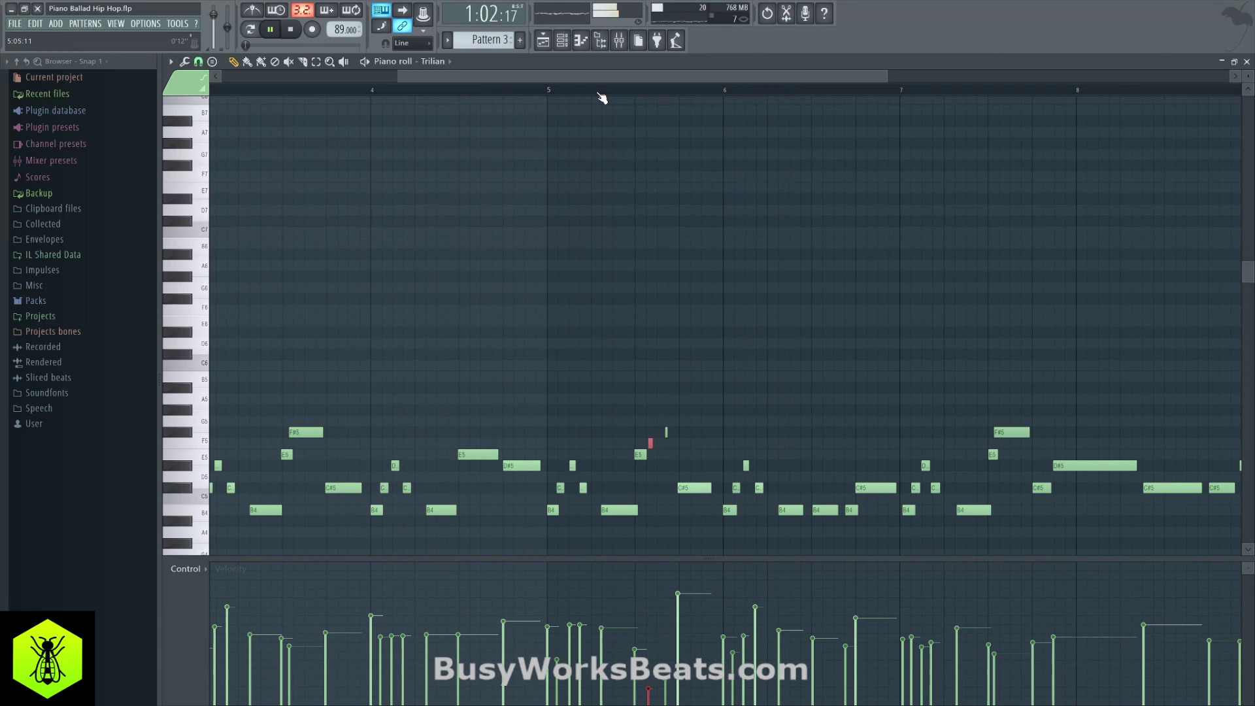
{"action": "left_click", "coordinate": [598, 92]}
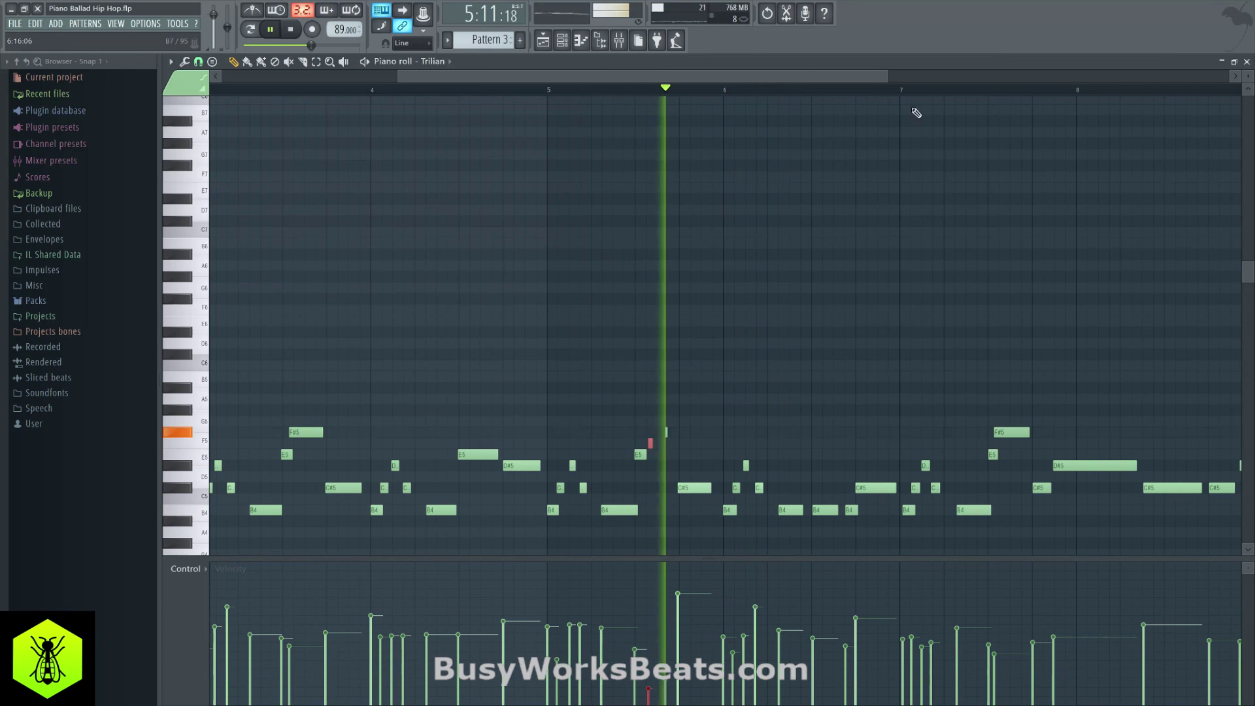
Close the piano roll and save the project as a new version, Piano Ballad Hip Hop_2.flp.
{"action": "left_click", "coordinate": [1246, 61]}
{"action": "key", "text": "F6"}
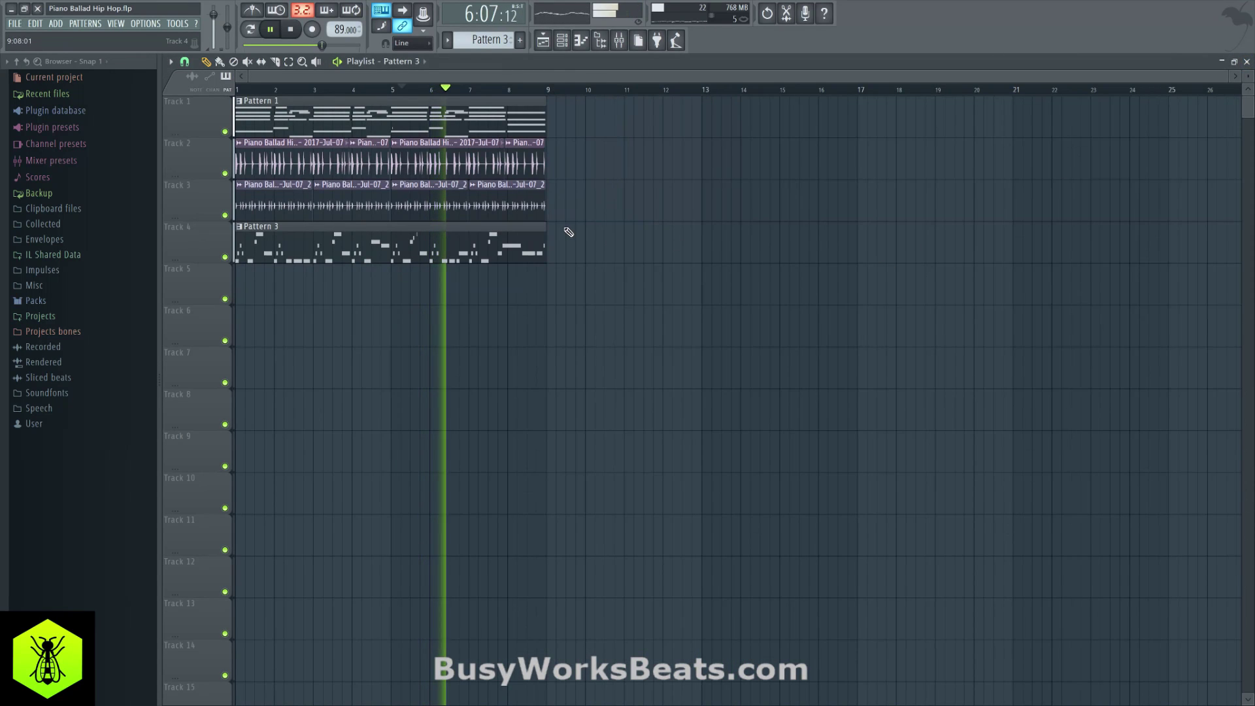
{"action": "left_click", "coordinate": [14, 23]}
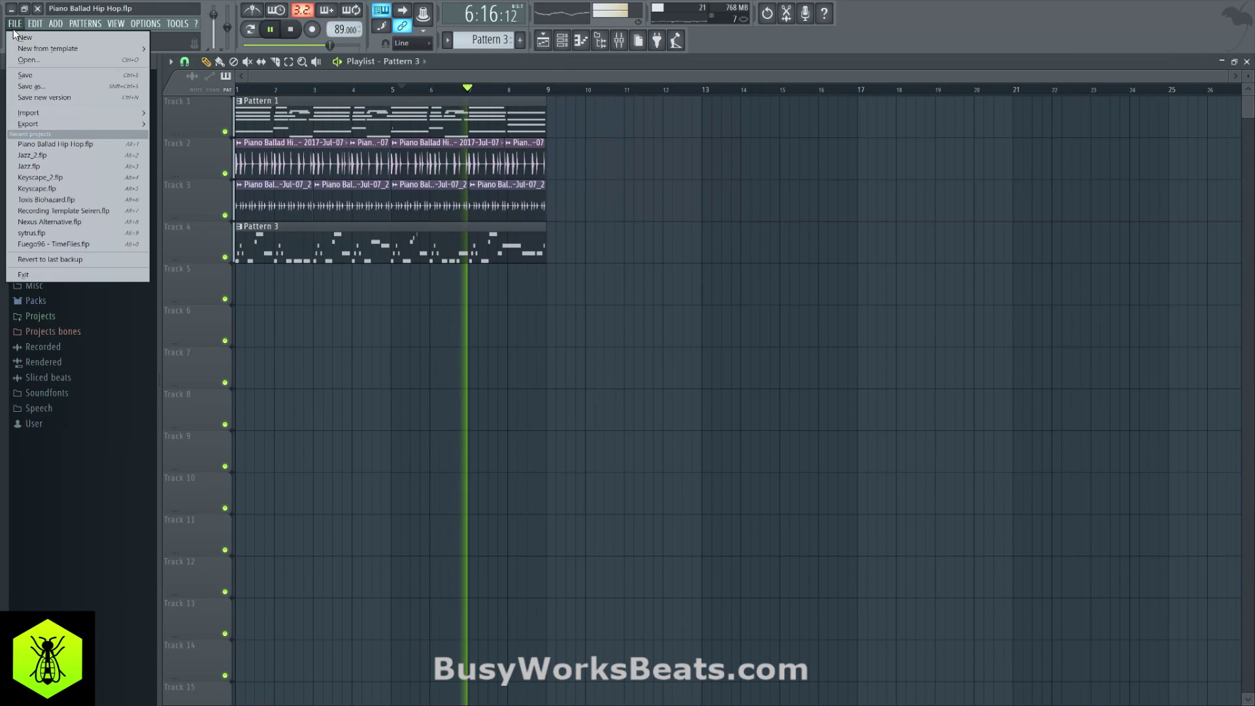
{"action": "left_click", "coordinate": [73, 101]}
Transpose the whole Trilian bass line in Pattern 3 down one octave and return to the channel rack.
{"action": "left_click", "coordinate": [562, 40]}
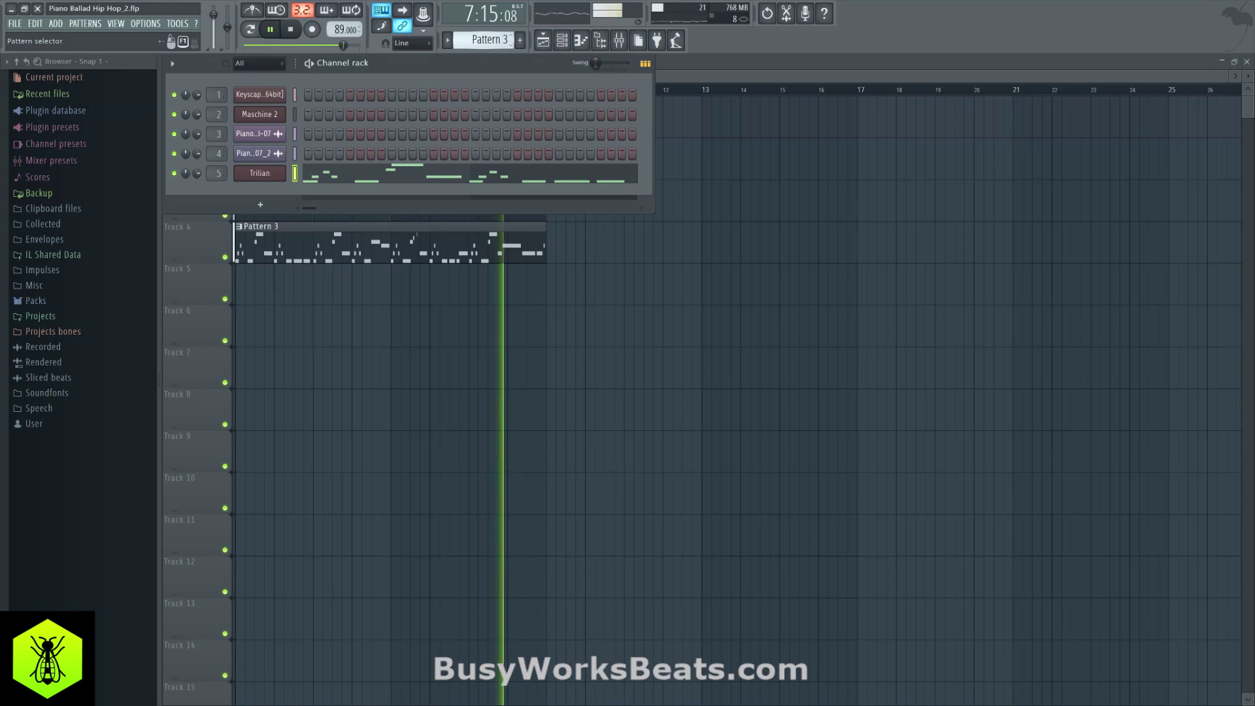
{"action": "scroll", "coordinate": [497, 42], "scroll_direction": "down", "scroll_amount": 1}
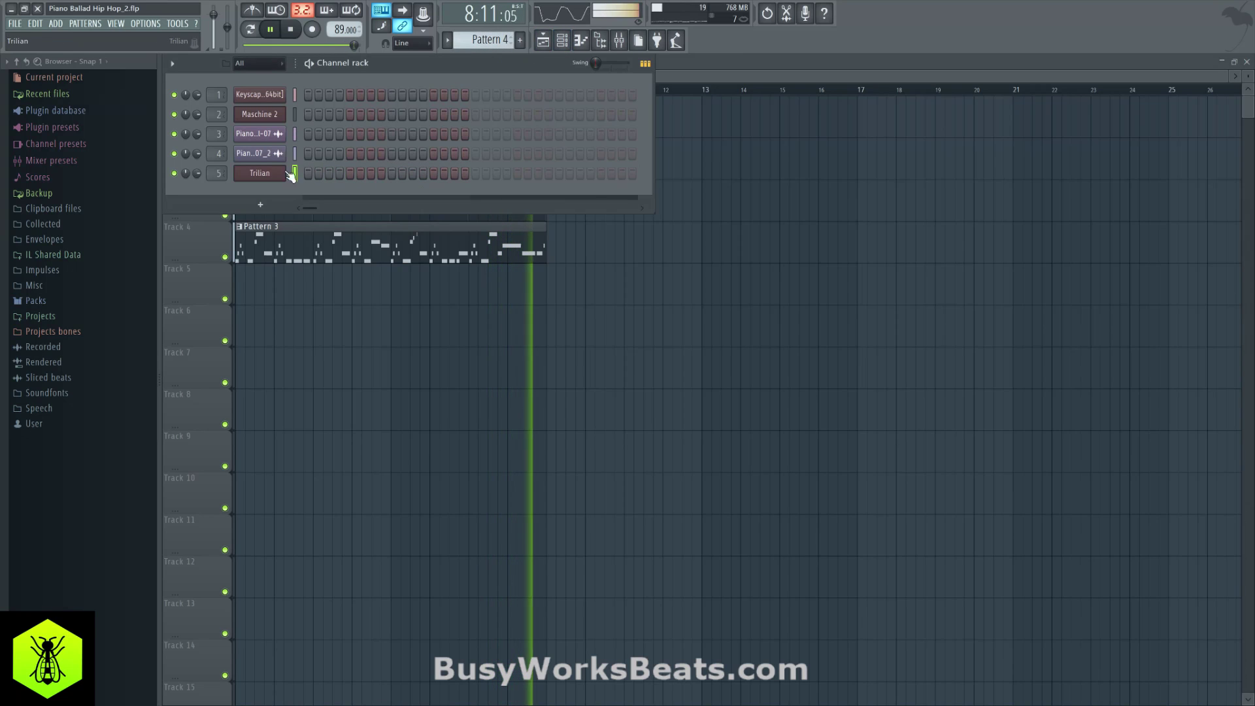
{"action": "scroll", "coordinate": [491, 40], "scroll_direction": "up", "scroll_amount": 1}
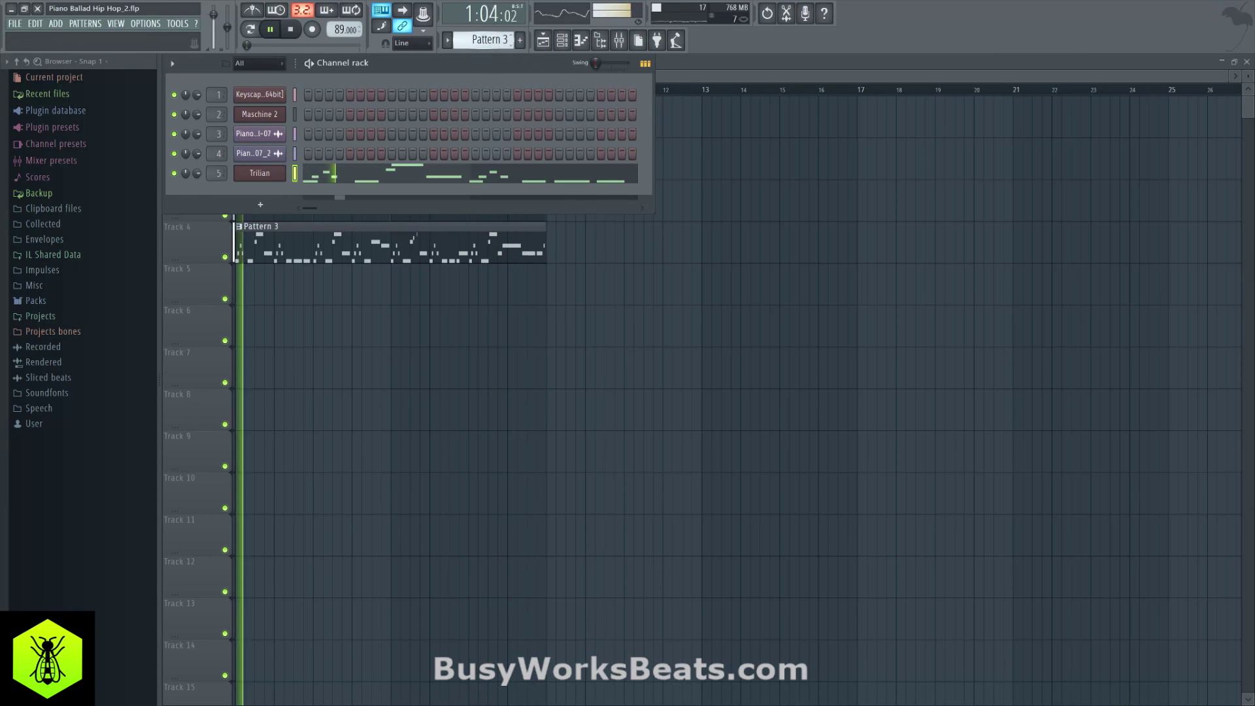
{"action": "left_click", "coordinate": [438, 172]}
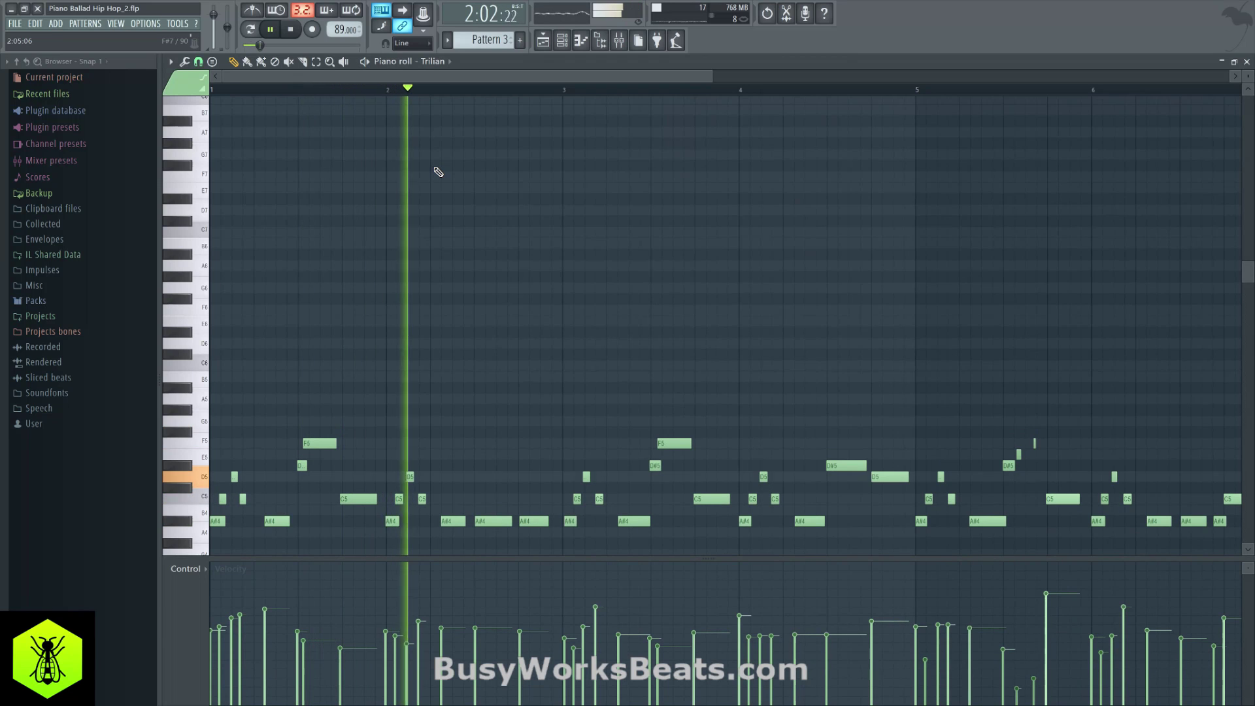
{"action": "scroll", "coordinate": [438, 171], "scroll_direction": "down", "scroll_amount": 1}
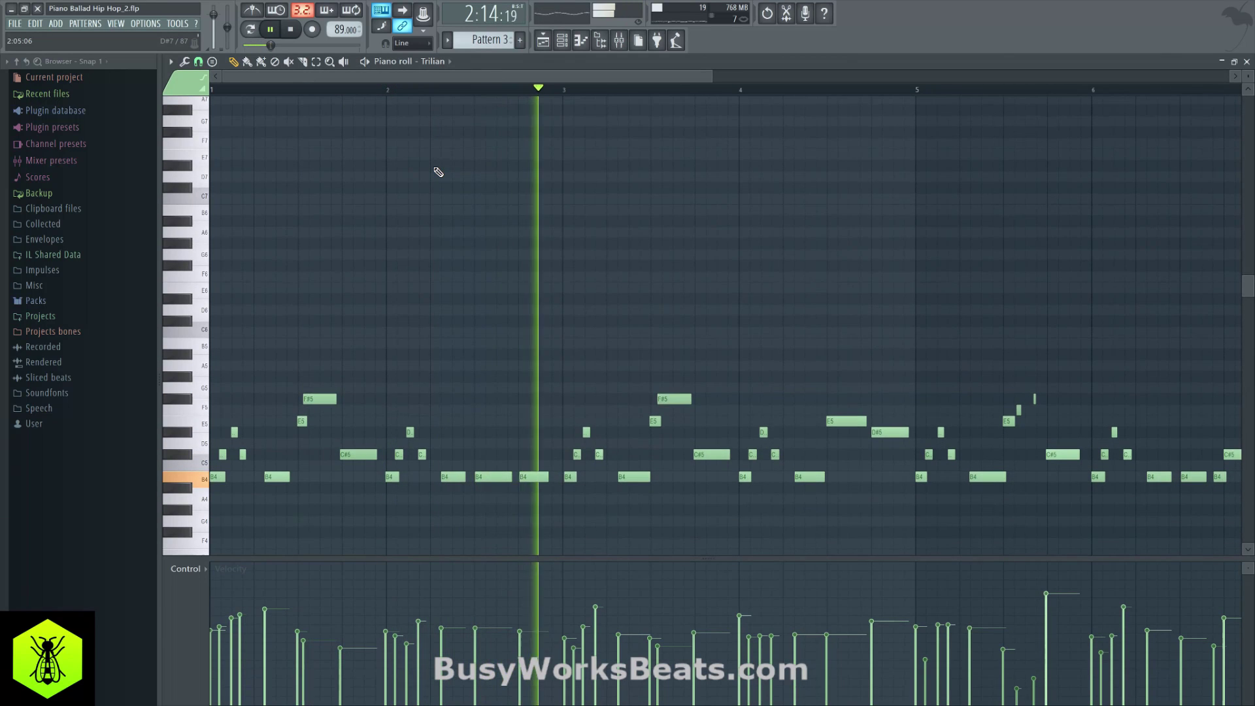
{"action": "key", "text": "ctrl+Down"}
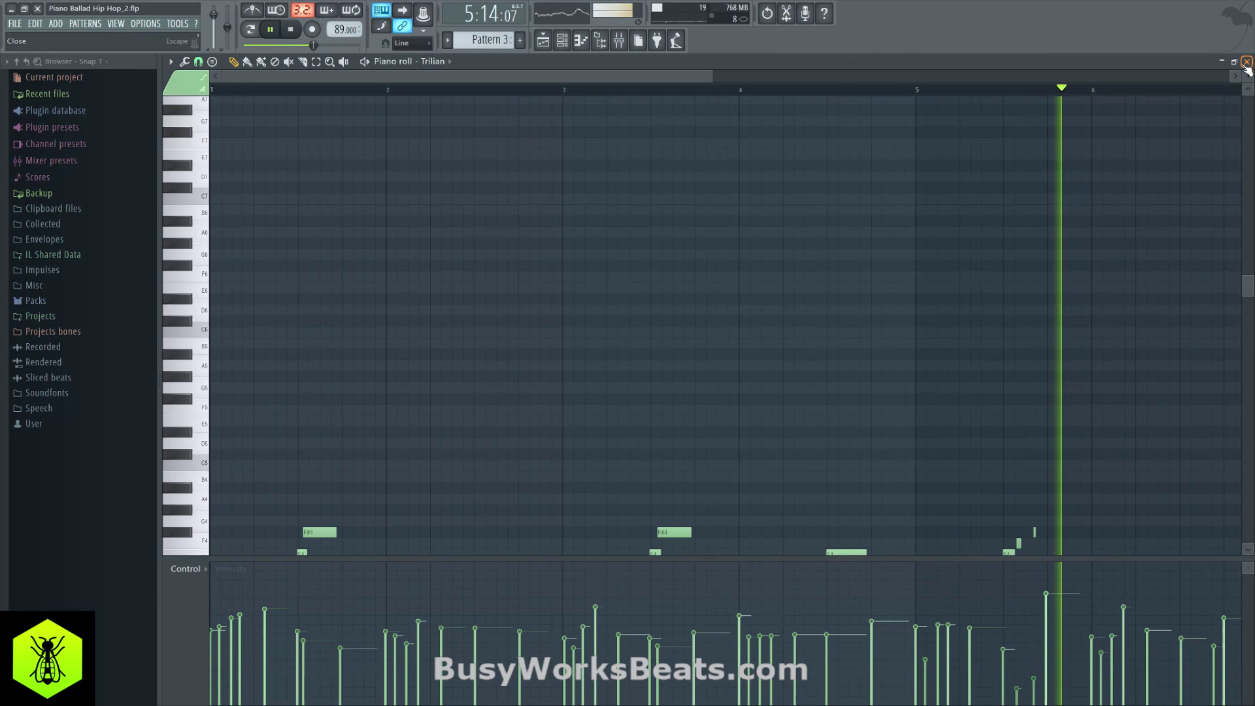
{"action": "scroll", "coordinate": [1085, 85], "scroll_direction": "down", "scroll_amount": 5}
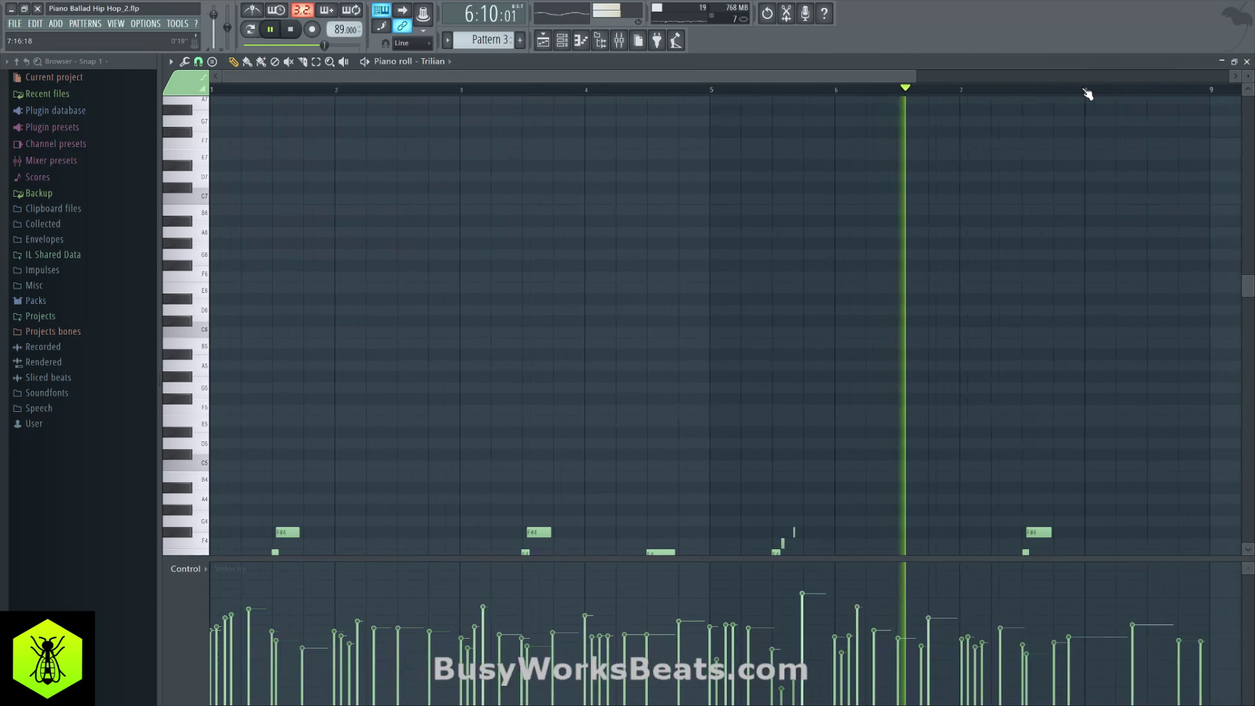
{"action": "key", "text": "F5"}
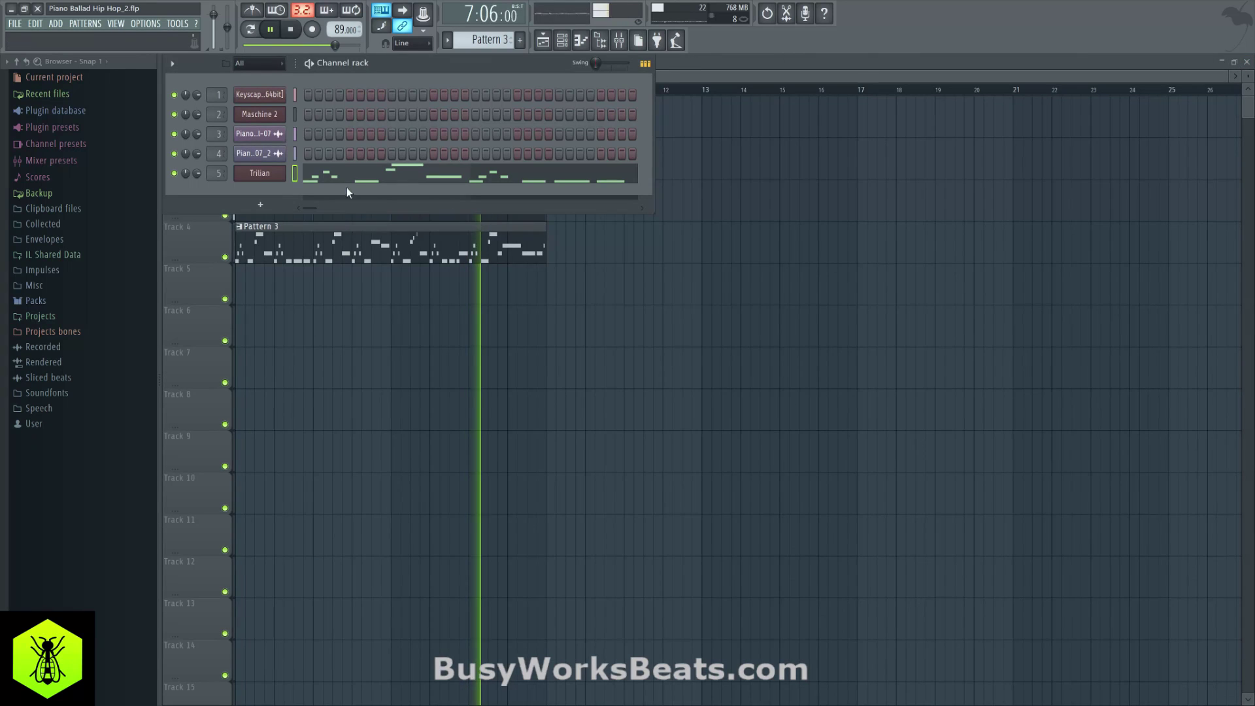
Look through Trilian's Bass - Electric Fingered patches and close the plugin windows.
{"action": "left_click", "coordinate": [288, 174]}
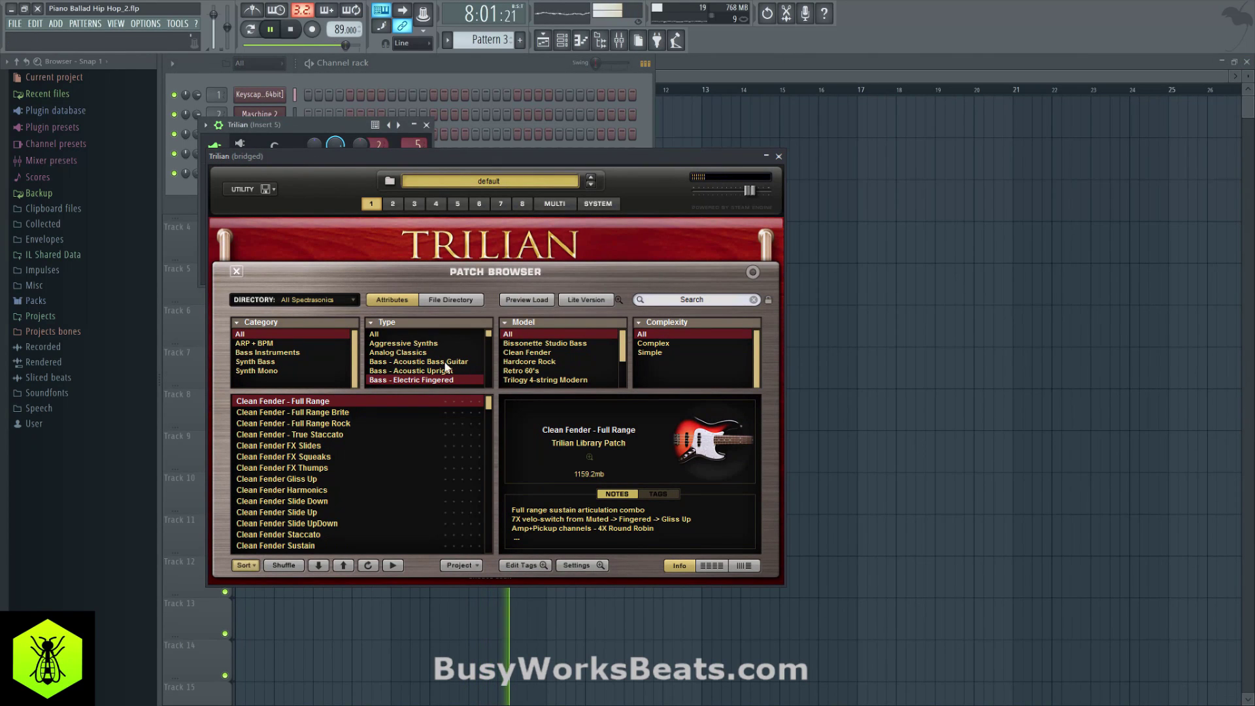
{"action": "scroll", "coordinate": [336, 432], "scroll_direction": "down", "scroll_amount": 2}
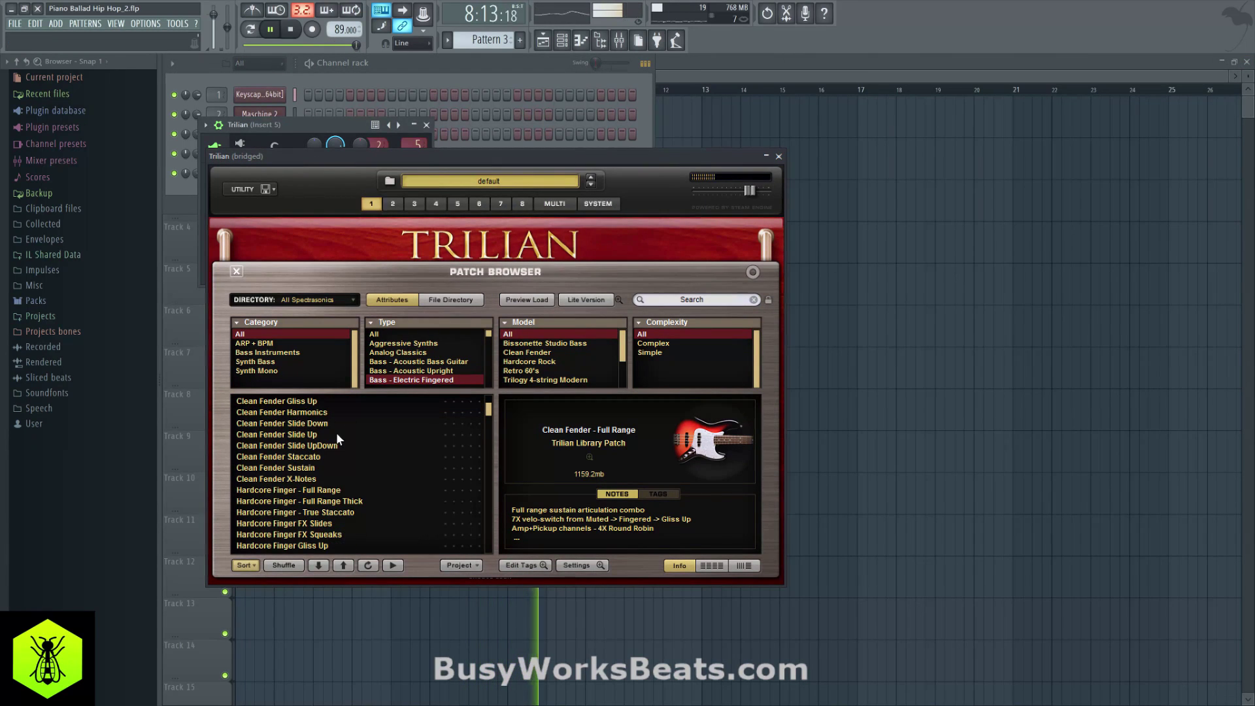
{"action": "left_click", "coordinate": [779, 157]}
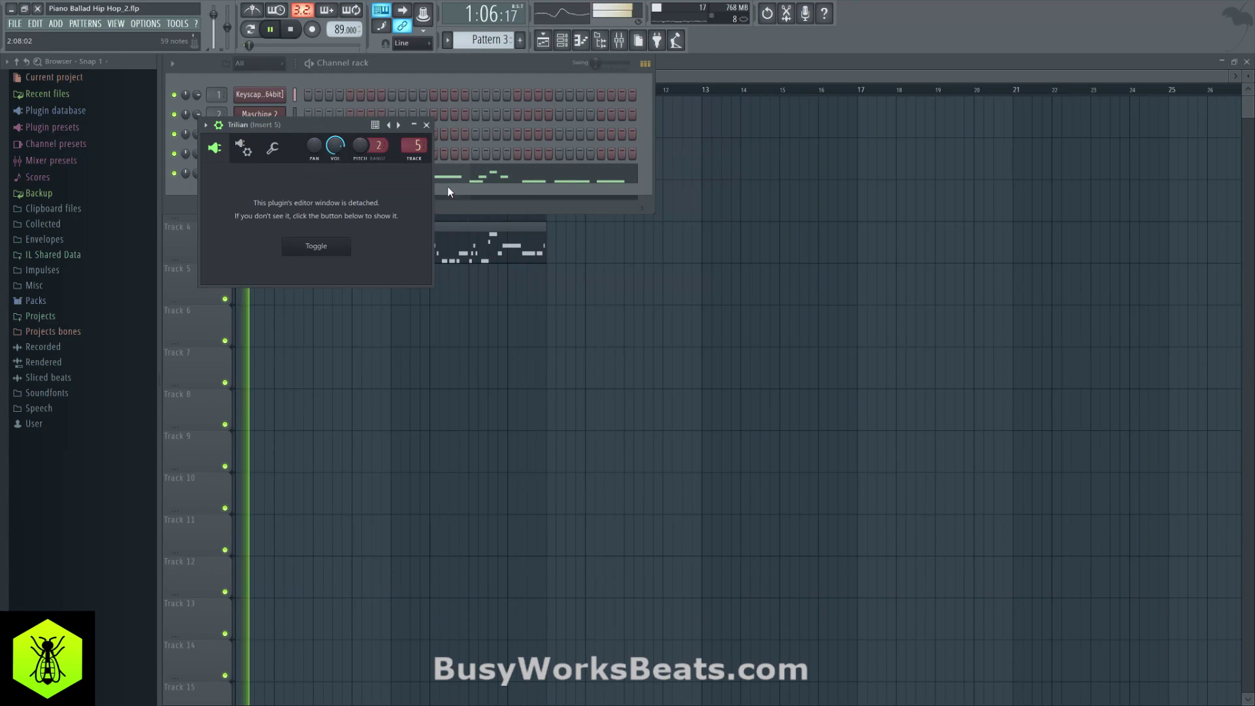
{"action": "left_click", "coordinate": [427, 125]}
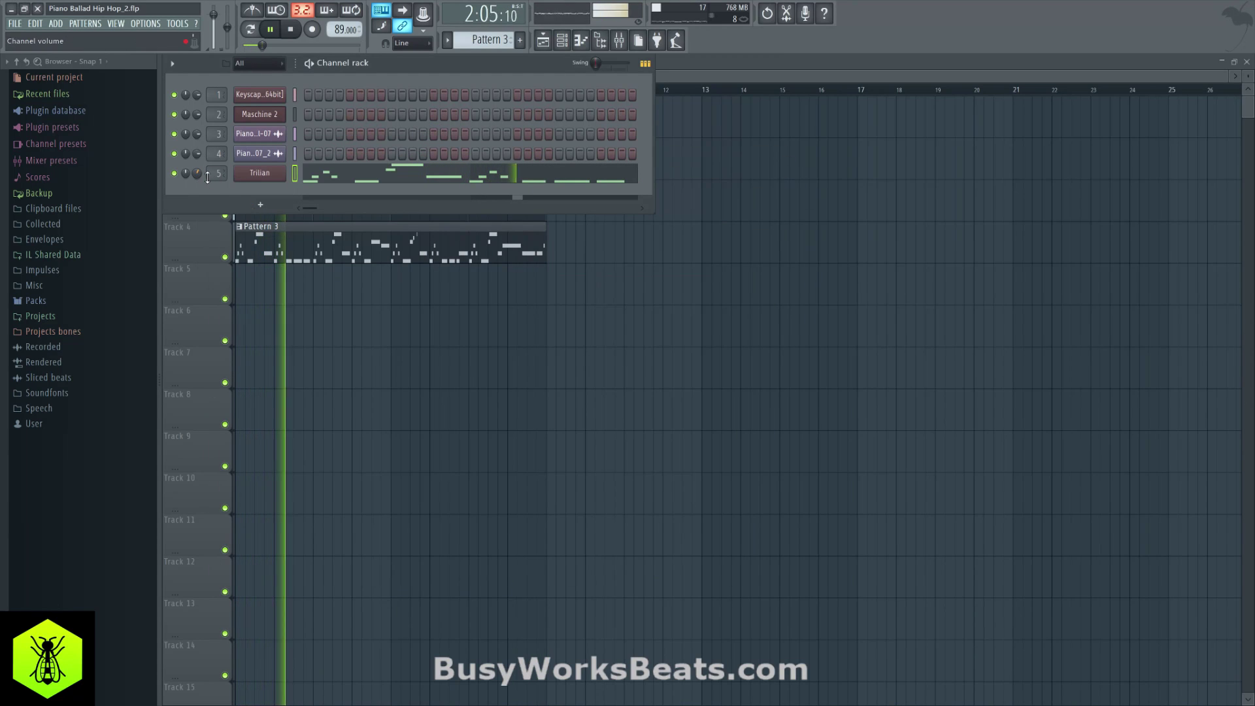
Make the Trilian channel cut itself with cut group 3 in its channel settings, and close the plugin window.
{"action": "left_click", "coordinate": [272, 173]}
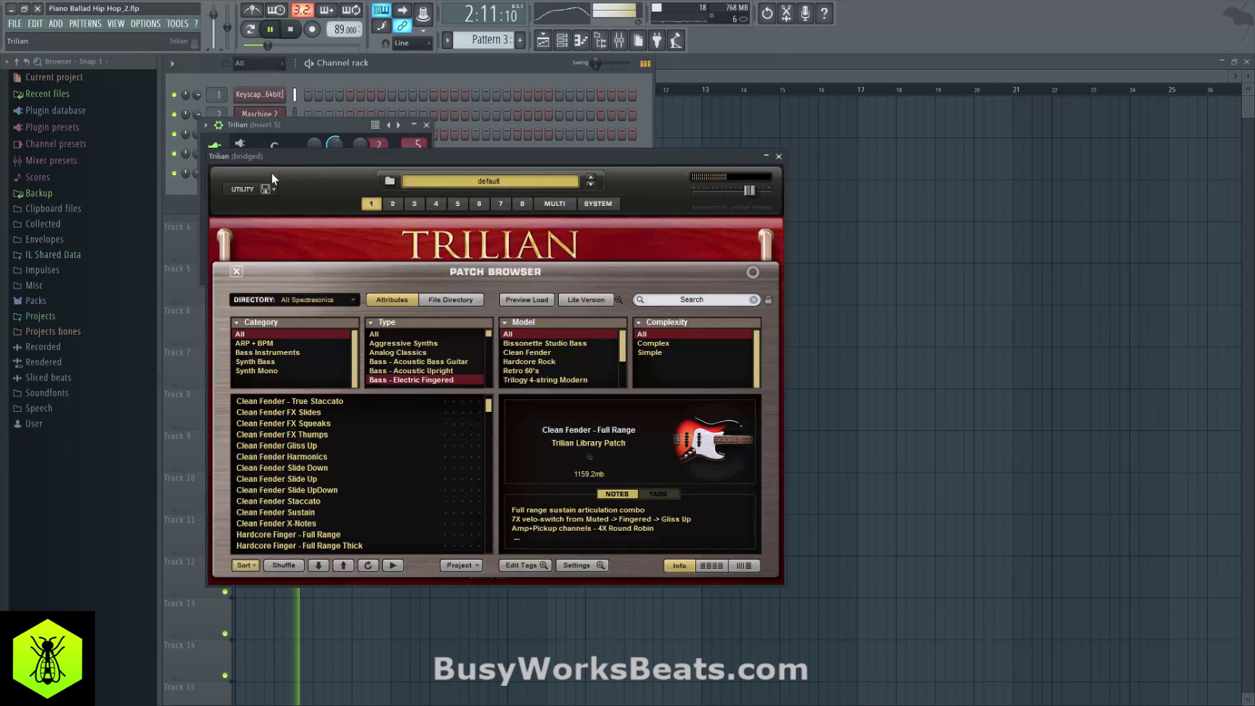
{"action": "left_click", "coordinate": [291, 135]}
{"action": "key", "text": "Return"}
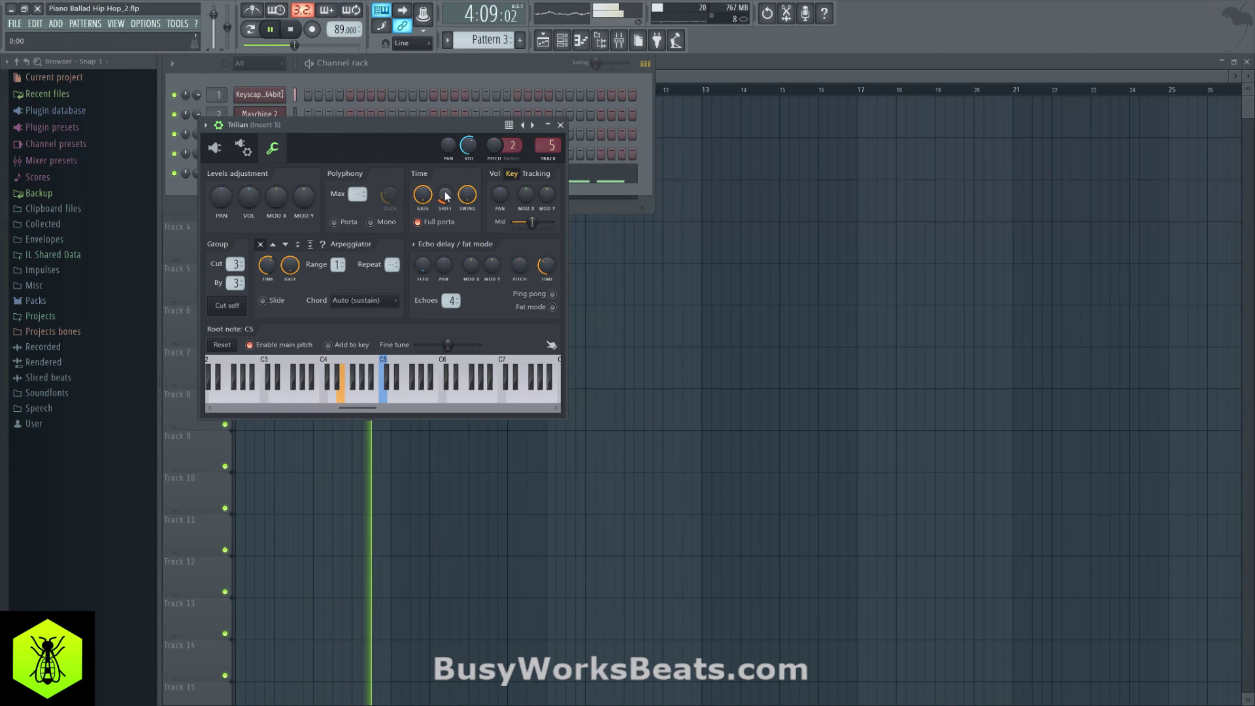
{"action": "left_click", "coordinate": [214, 147]}
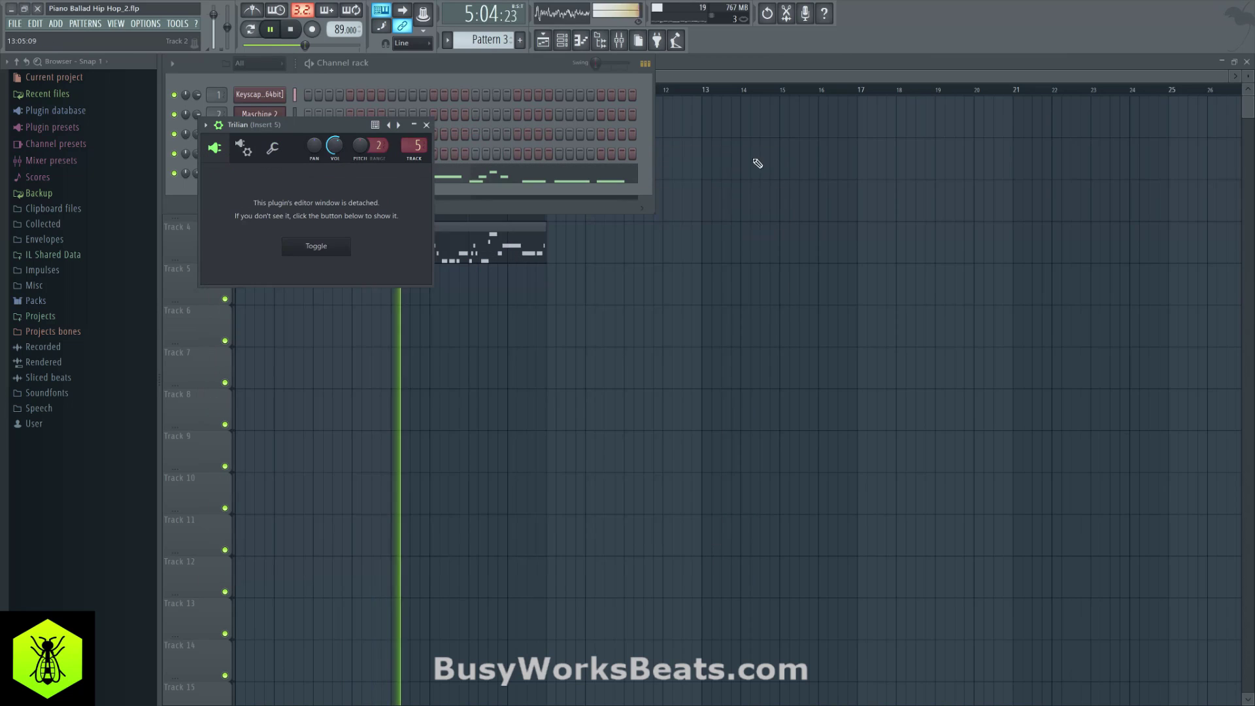
{"action": "left_click", "coordinate": [426, 125]}
Add an Omnisphere channel running as a bridged plugin and bring up its patch editor.
{"action": "left_click", "coordinate": [255, 206]}
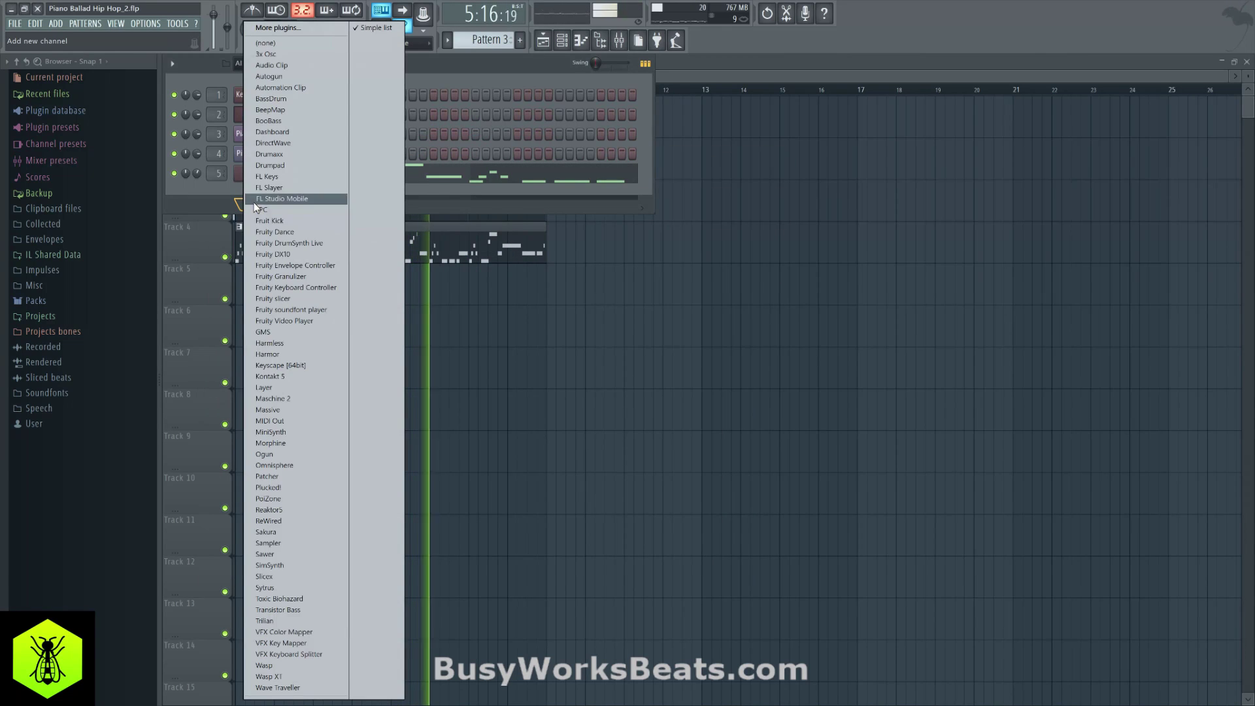
{"action": "left_click", "coordinate": [293, 464]}
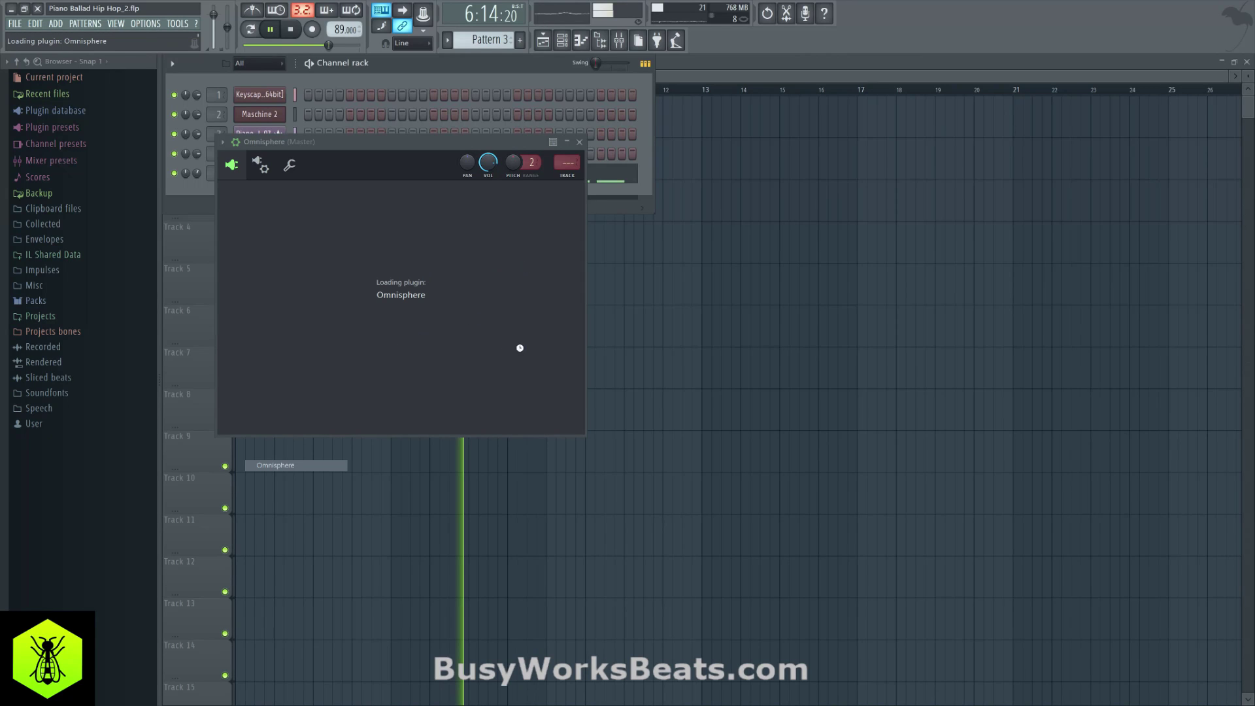
{"action": "left_click", "coordinate": [260, 165]}
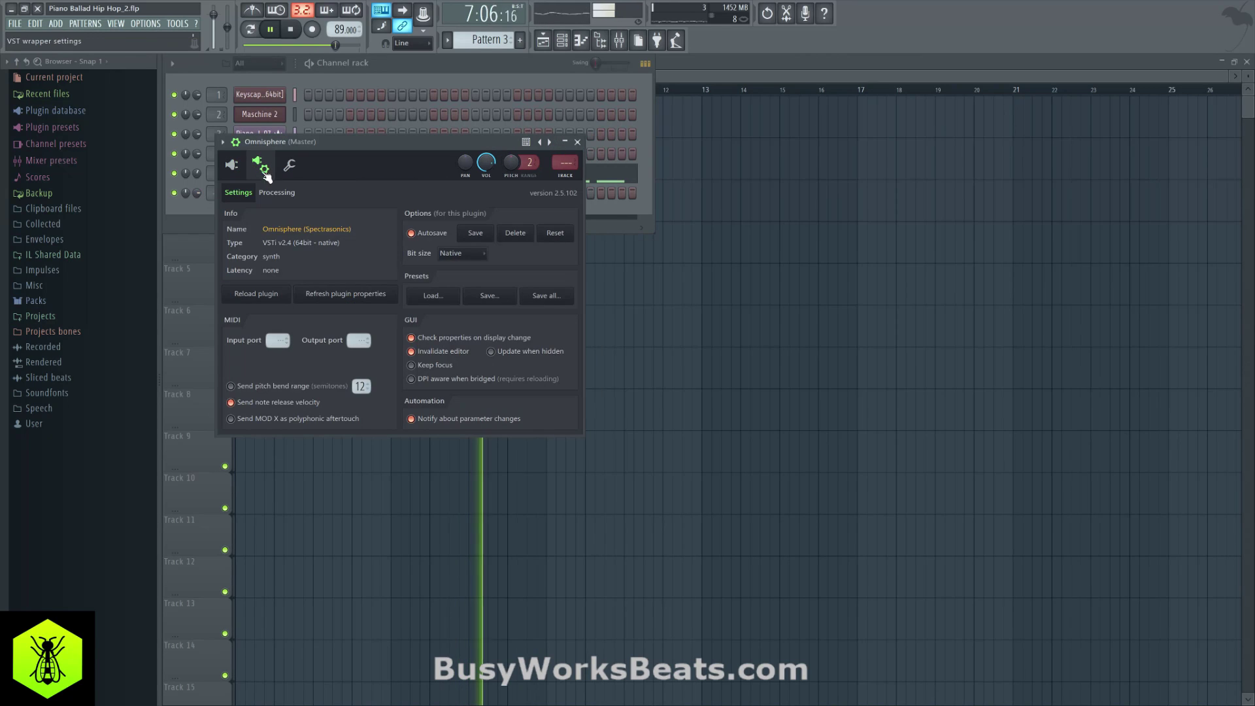
{"action": "left_click", "coordinate": [275, 193]}
{"action": "left_click", "coordinate": [245, 245]}
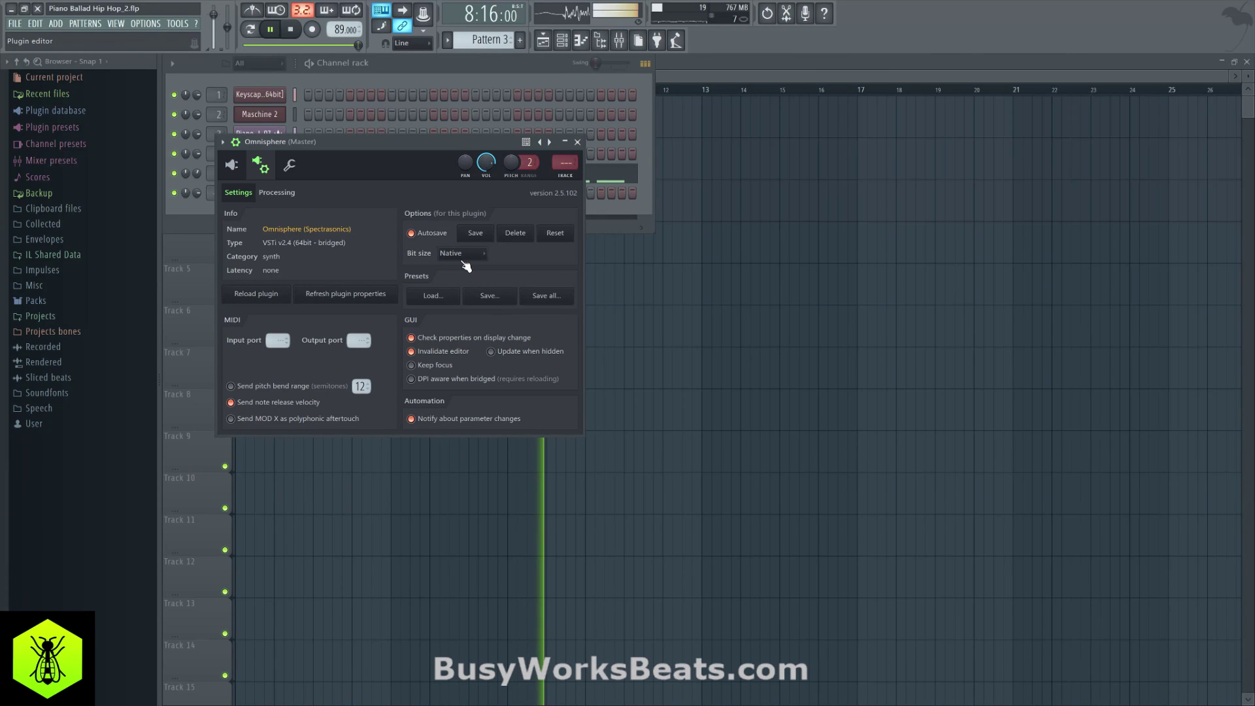
{"action": "left_click", "coordinate": [234, 167]}
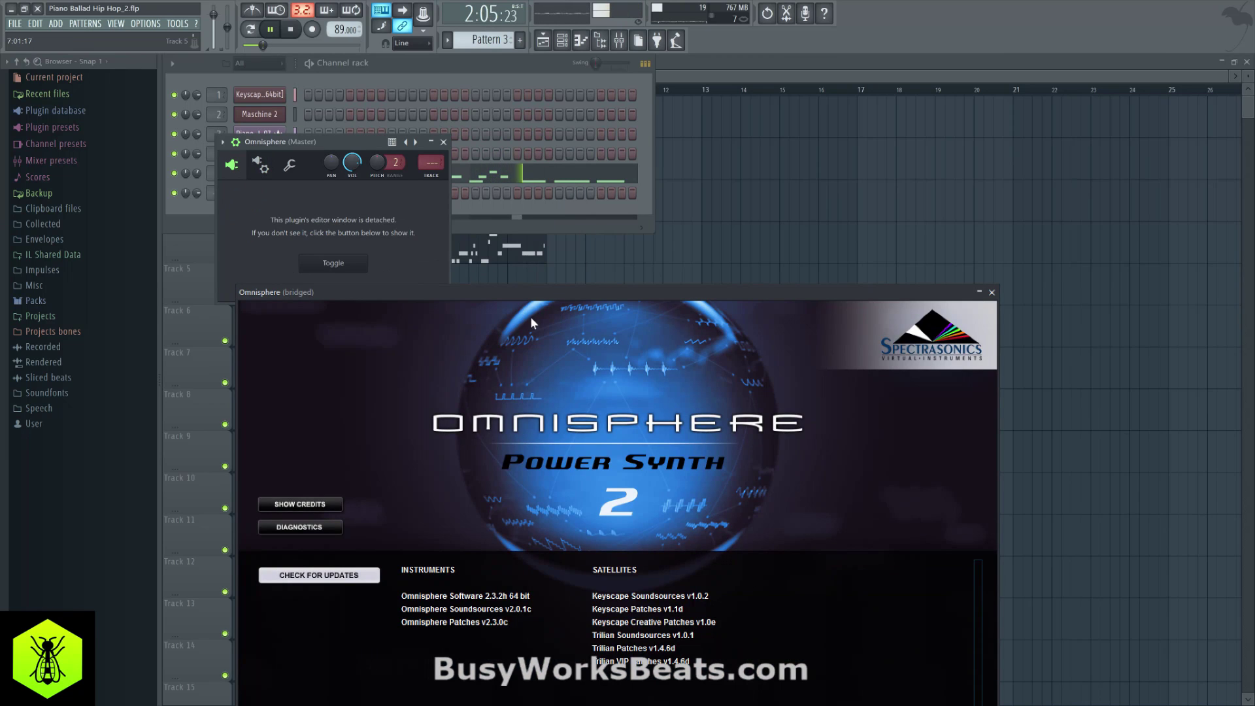
{"action": "left_click_drag", "start_coordinate": [524, 293], "coordinate": [504, 154]}
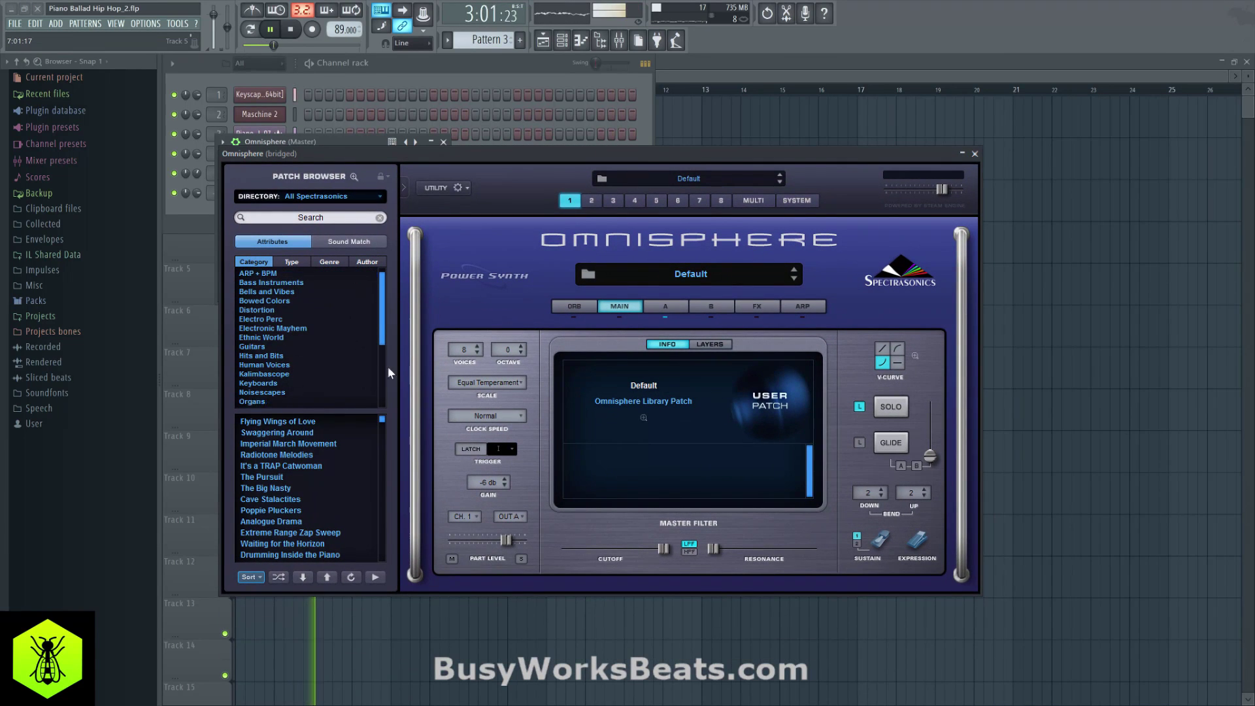
Filter Omnisphere's patches to the Synth Mono category and Analog Classics type, with the list in shuffled order.
{"action": "scroll", "coordinate": [295, 383], "scroll_direction": "down", "scroll_amount": 5}
{"action": "left_click", "coordinate": [272, 338]}
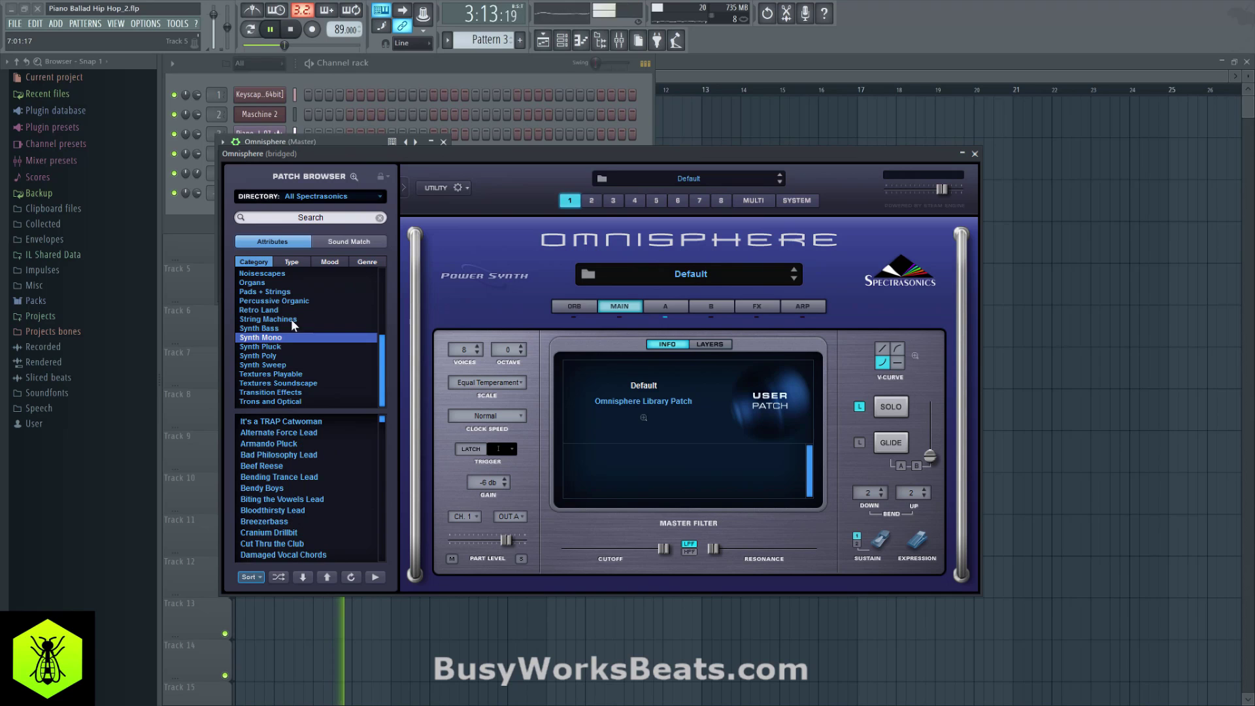
{"action": "left_click", "coordinate": [302, 262]}
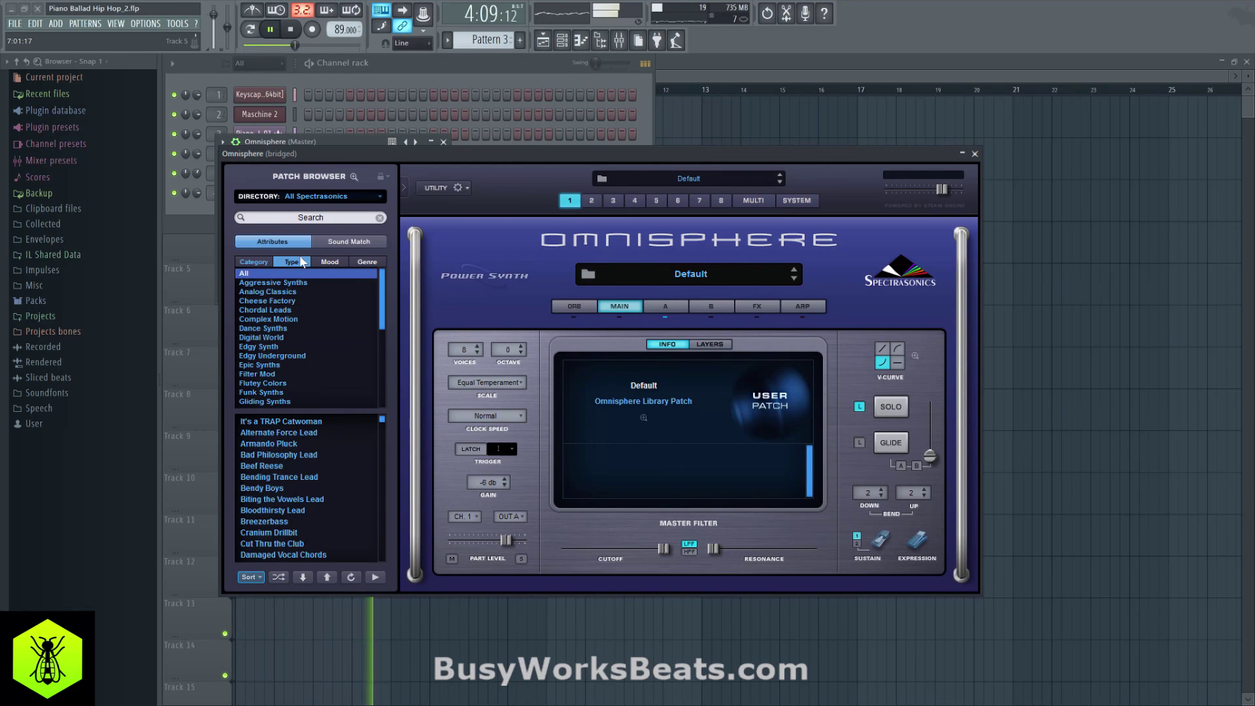
{"action": "left_click", "coordinate": [287, 292]}
{"action": "left_click", "coordinate": [282, 576]}
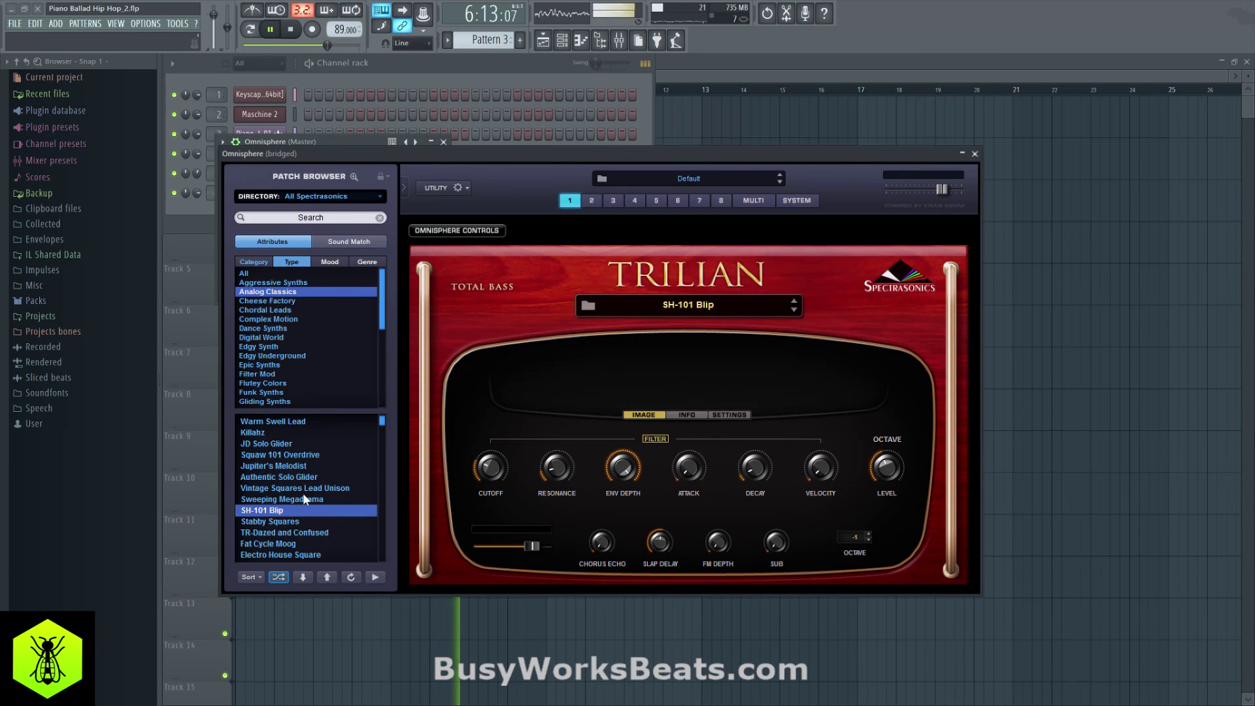
Audition Stabby Squares, JD Solo Glider and Fat Cycle Moog, load the TR-Dazed and Confused patch, and close the Omnisphere windows.
{"action": "left_click", "coordinate": [282, 521]}
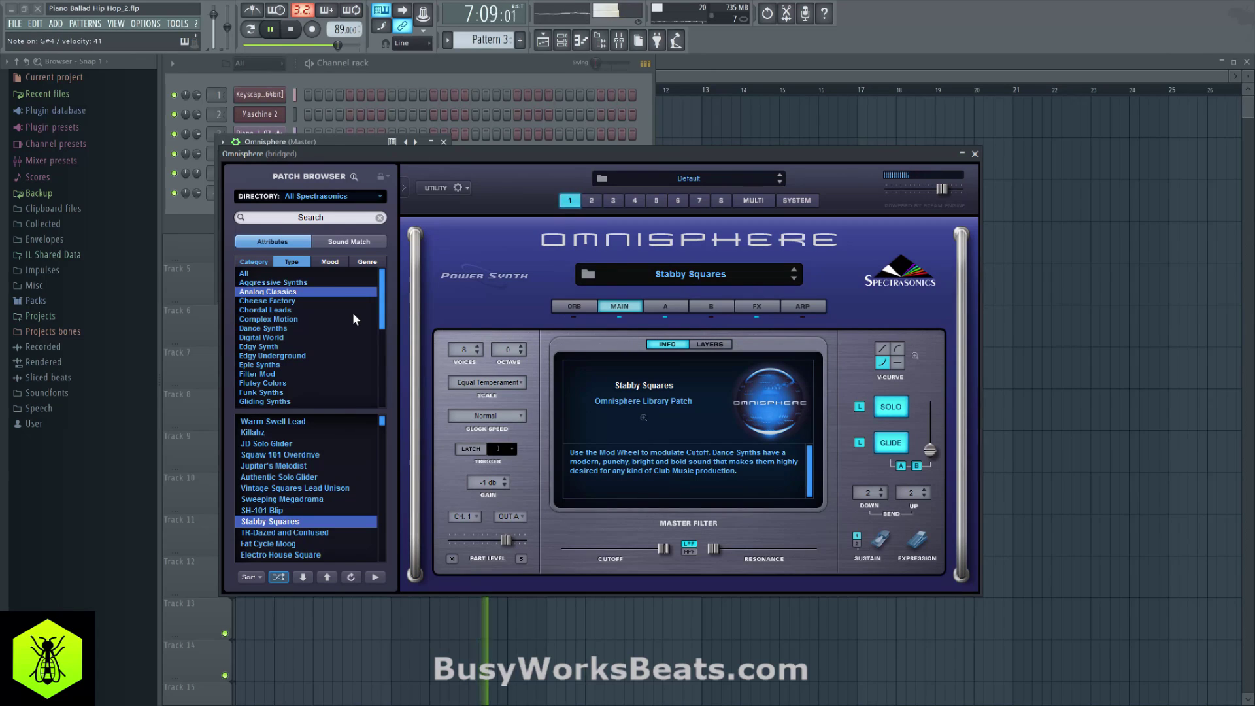
{"action": "left_click", "coordinate": [284, 444]}
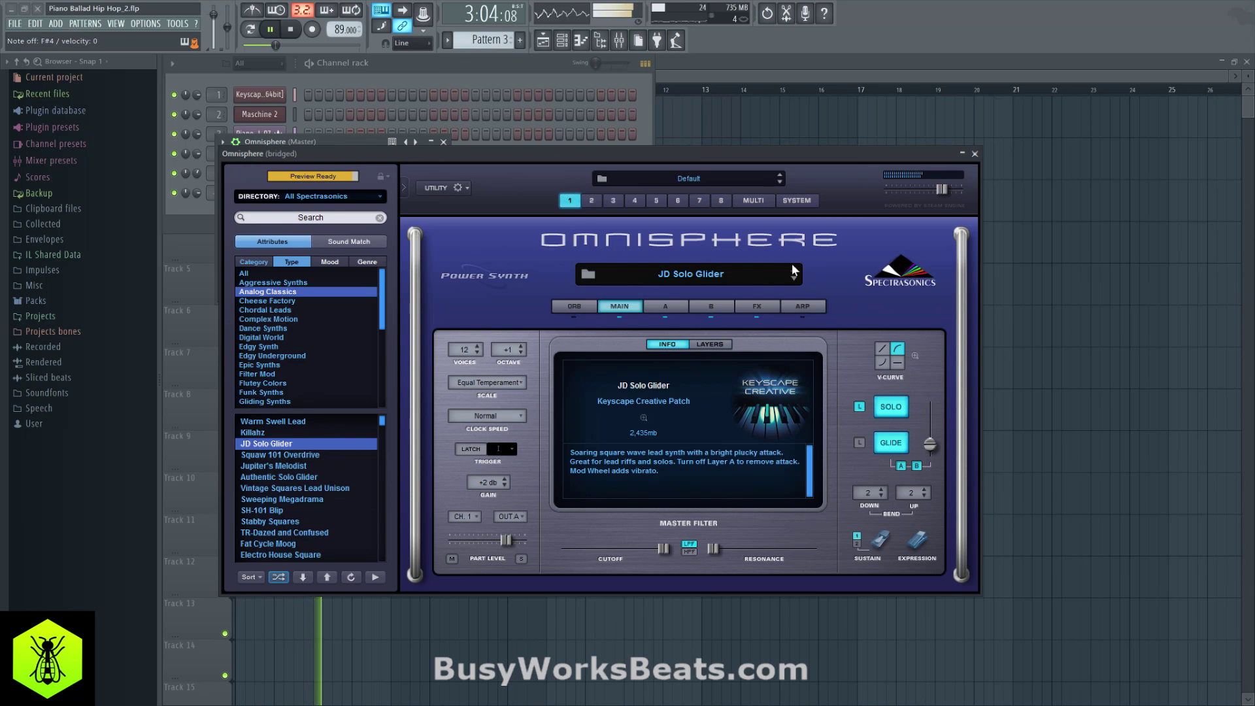
{"action": "left_click", "coordinate": [281, 572]}
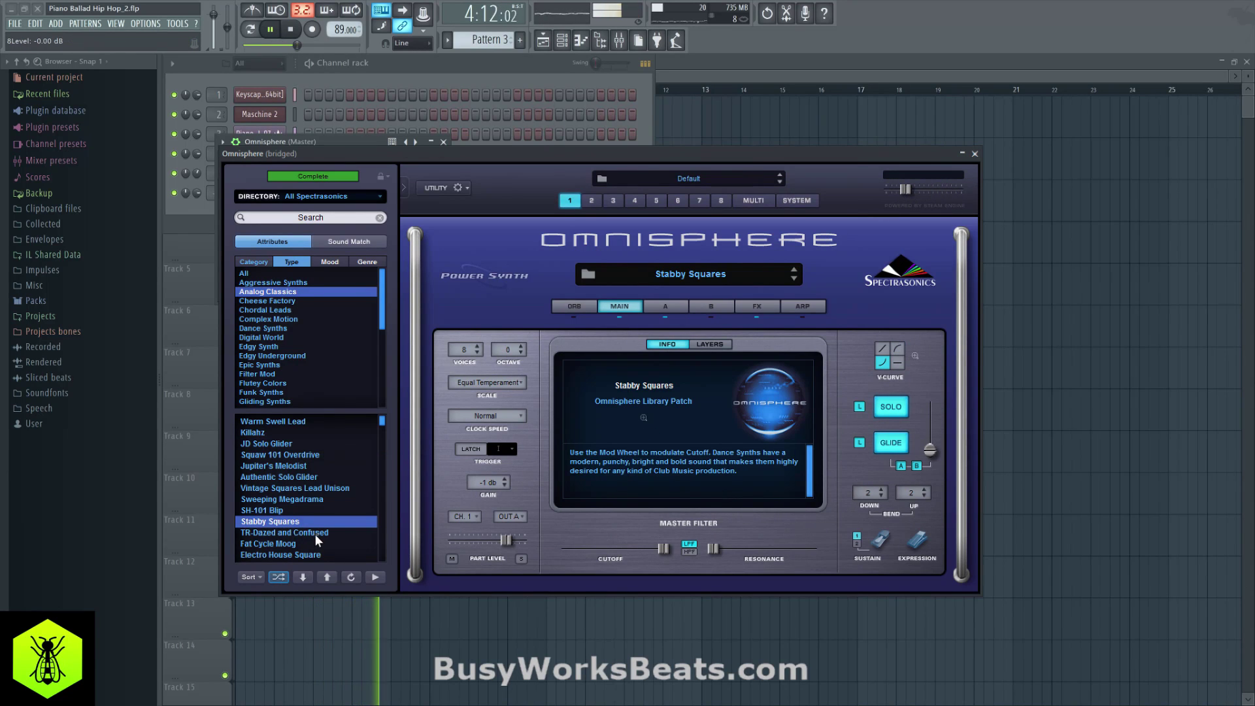
{"action": "left_click", "coordinate": [315, 534]}
{"action": "left_click", "coordinate": [308, 543]}
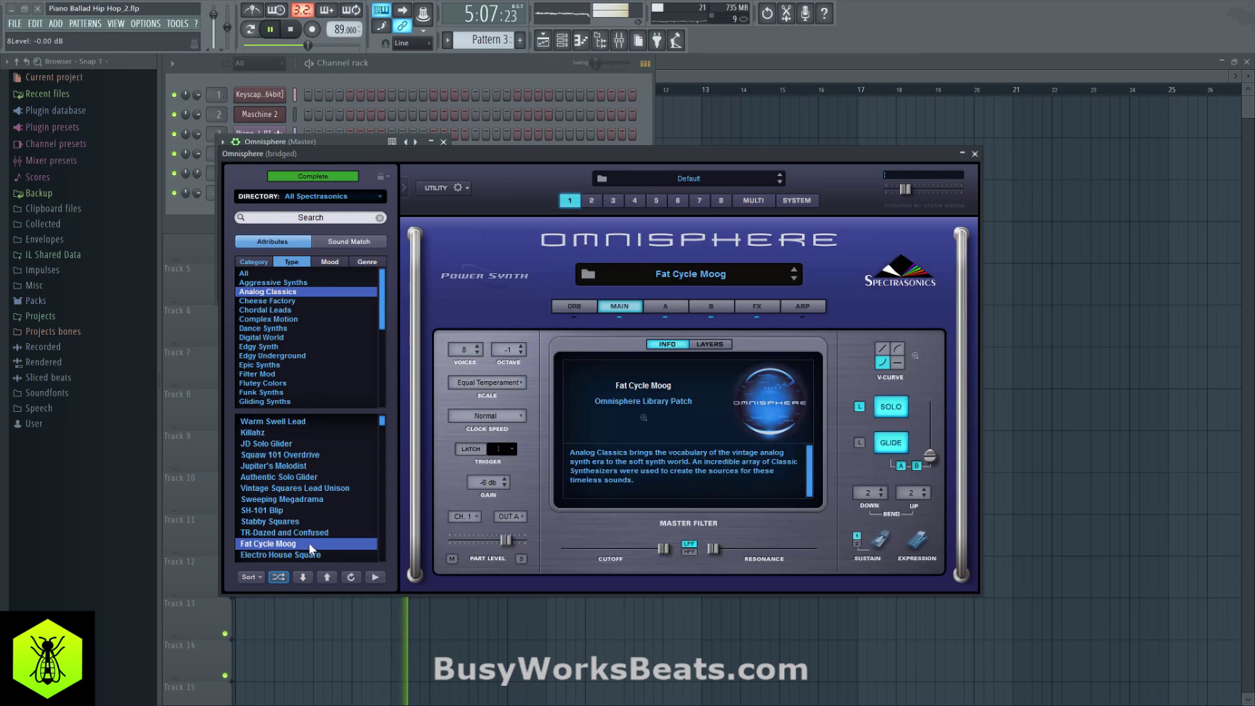
{"action": "left_click", "coordinate": [301, 531]}
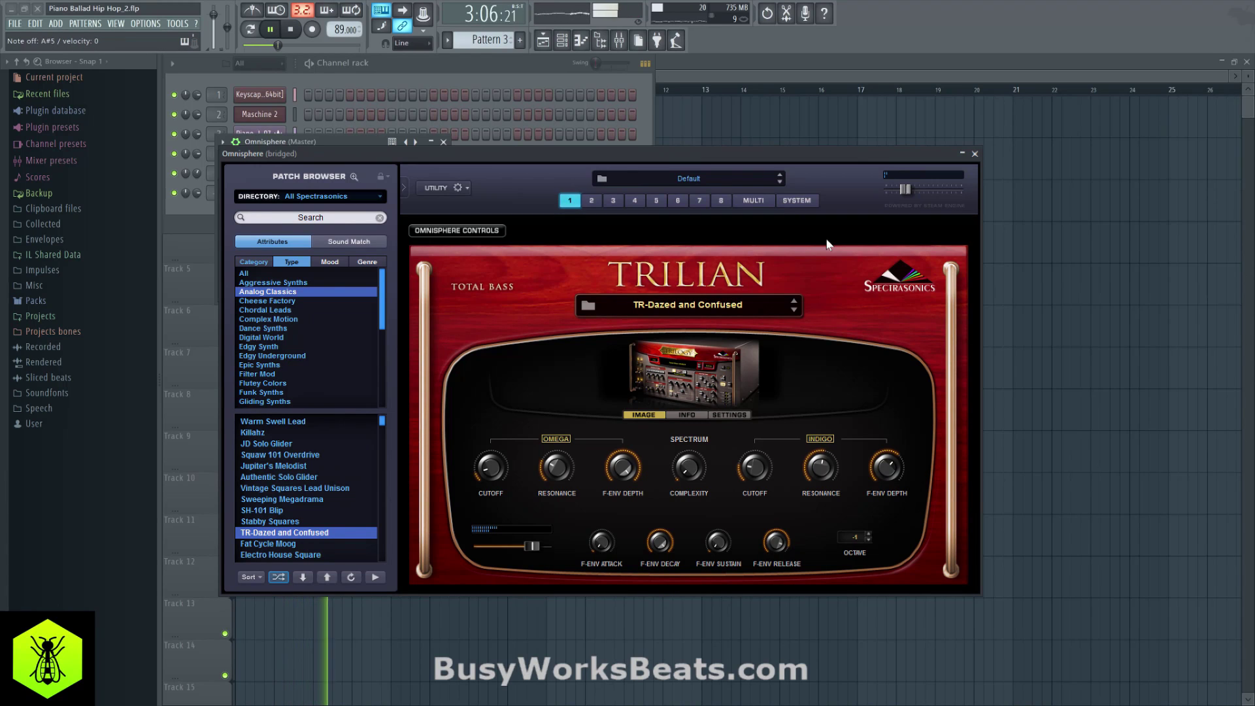
{"action": "left_click", "coordinate": [974, 155]}
{"action": "left_click", "coordinate": [443, 142]}
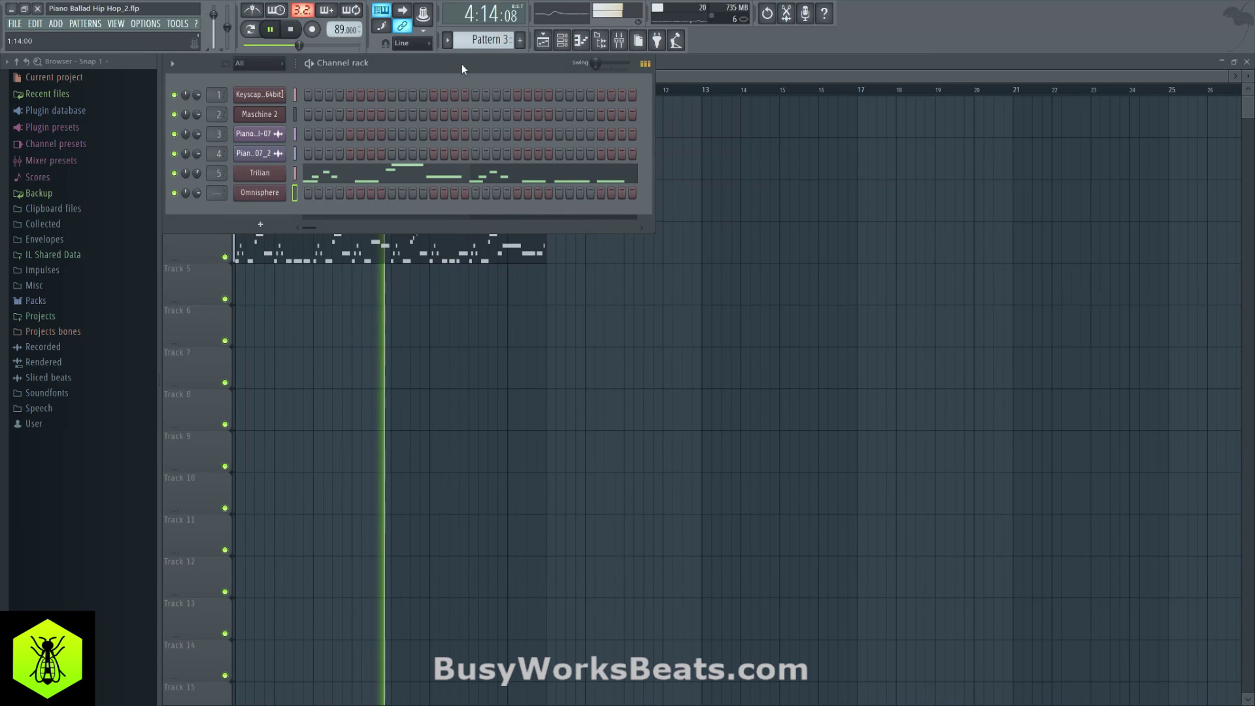
Record an Omnisphere melody into Pattern 4 over the song, then turn recording off and play the take back.
{"action": "scroll", "coordinate": [487, 39], "scroll_direction": "down", "scroll_amount": 1}
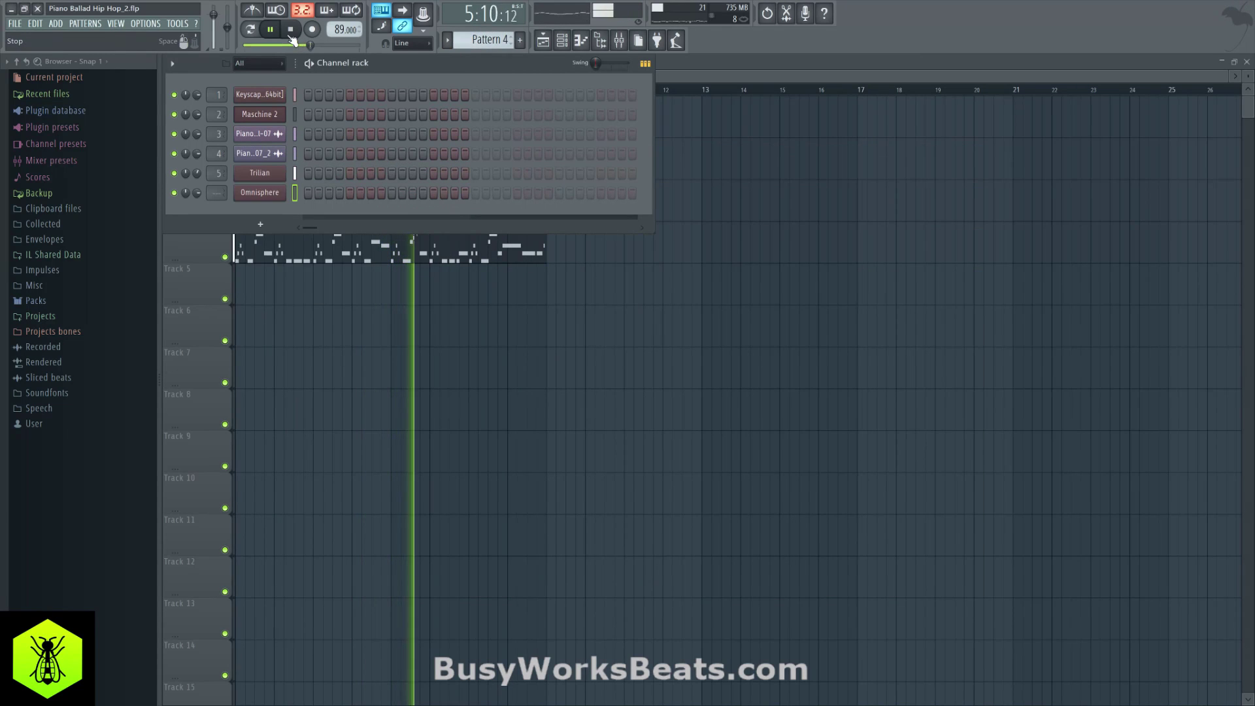
{"action": "key", "text": "space"}
{"action": "left_click", "coordinate": [313, 30]}
{"action": "left_click", "coordinate": [631, 401]}
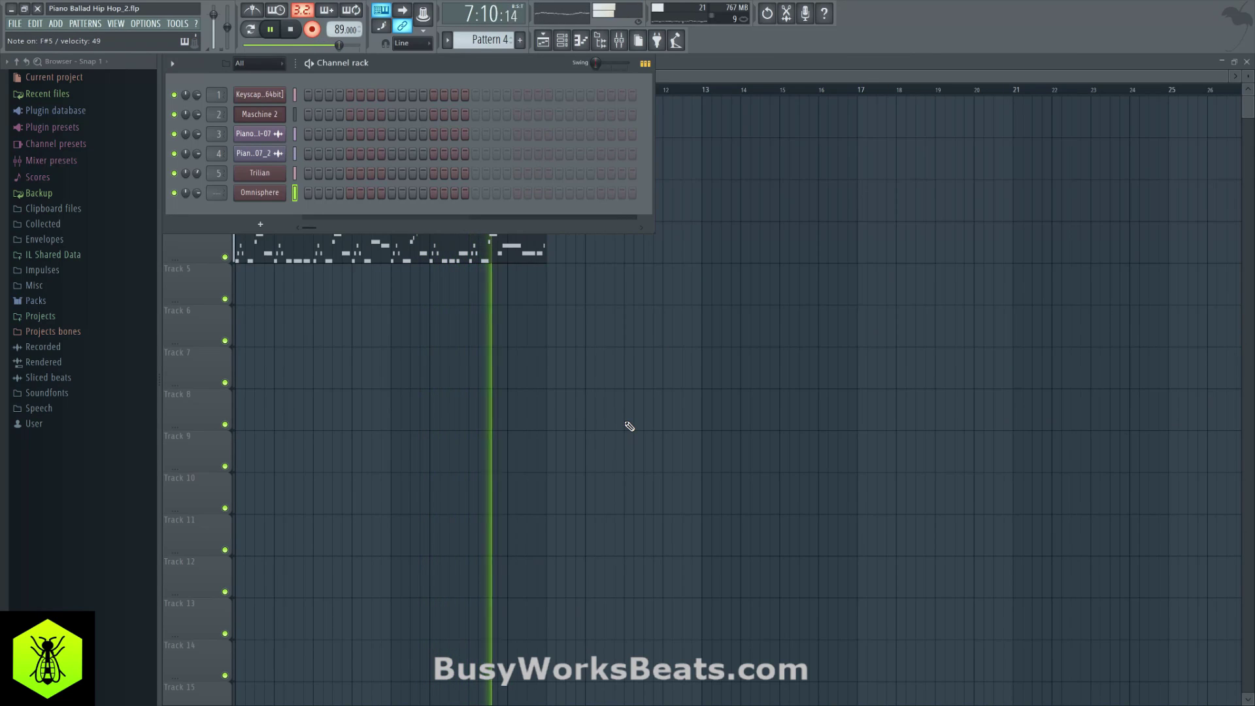
{"action": "key", "text": "space"}
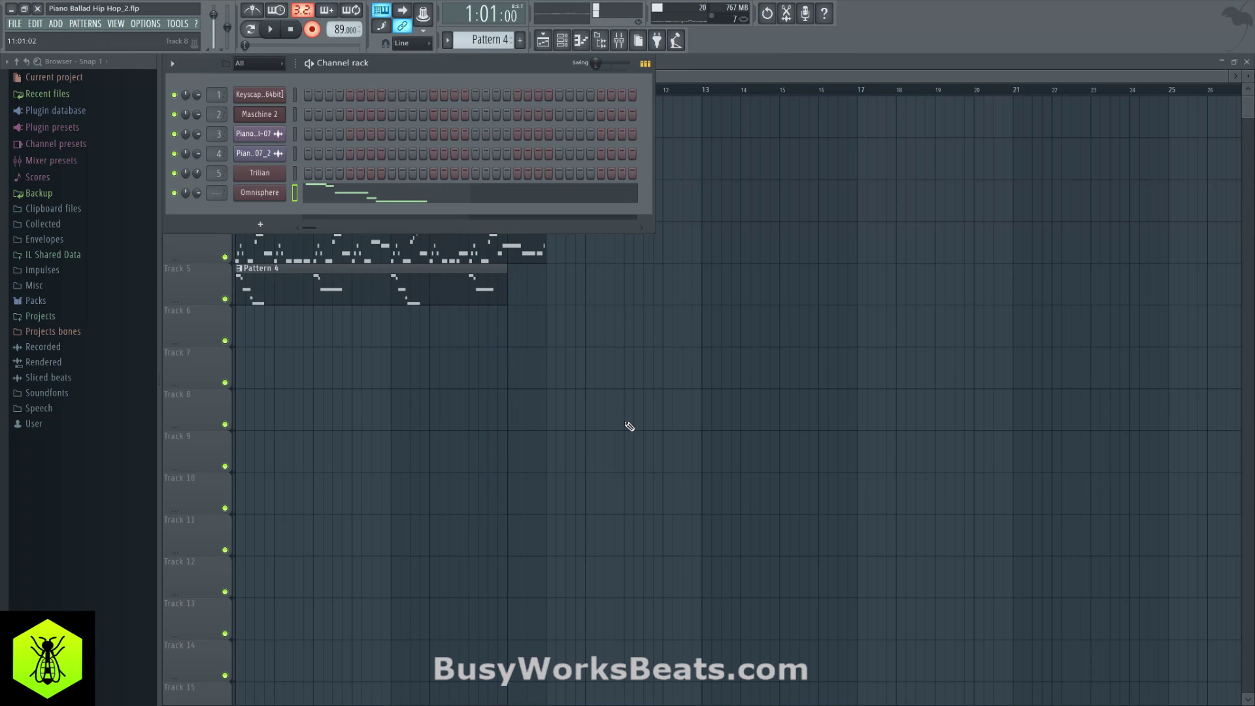
{"action": "left_click", "coordinate": [312, 28]}
{"action": "key", "text": "space"}
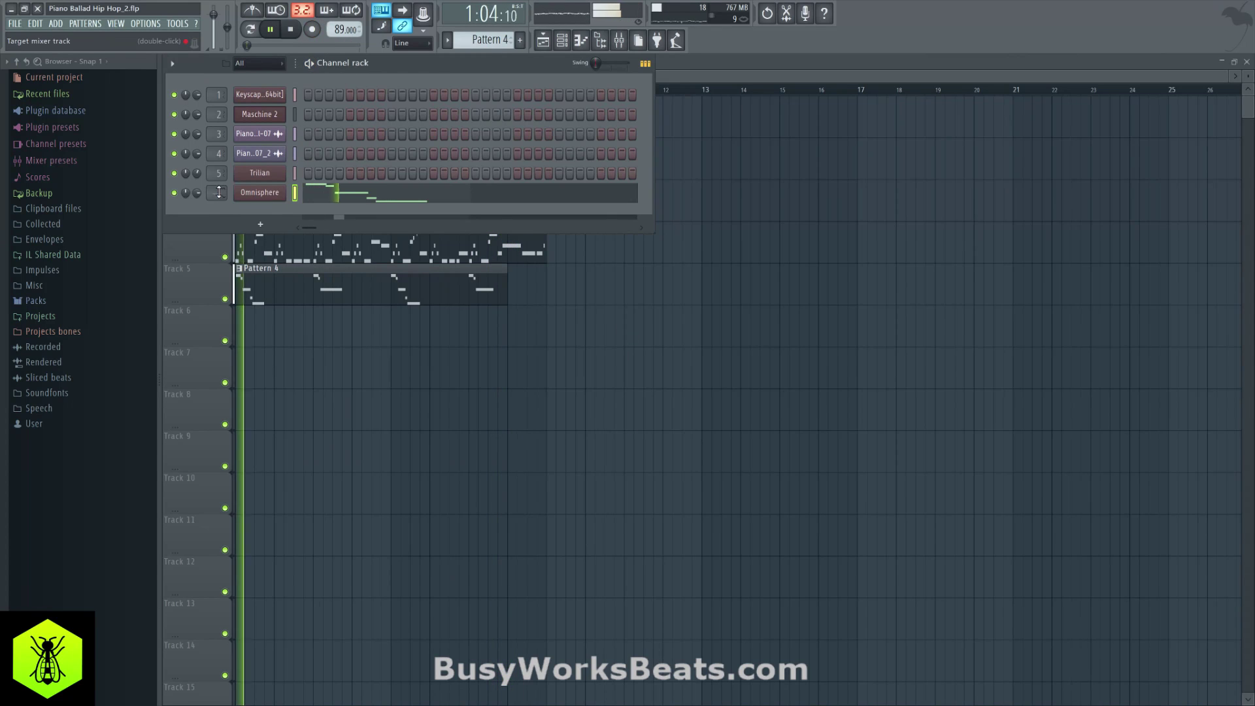
Route the Omnisphere channel to mixer insert 6 and hide the channel rack.
{"action": "scroll", "coordinate": [217, 192], "scroll_direction": "up", "scroll_amount": 4}
{"action": "scroll", "coordinate": [217, 193], "scroll_direction": "up", "scroll_amount": 3}
{"action": "key", "text": "space"}
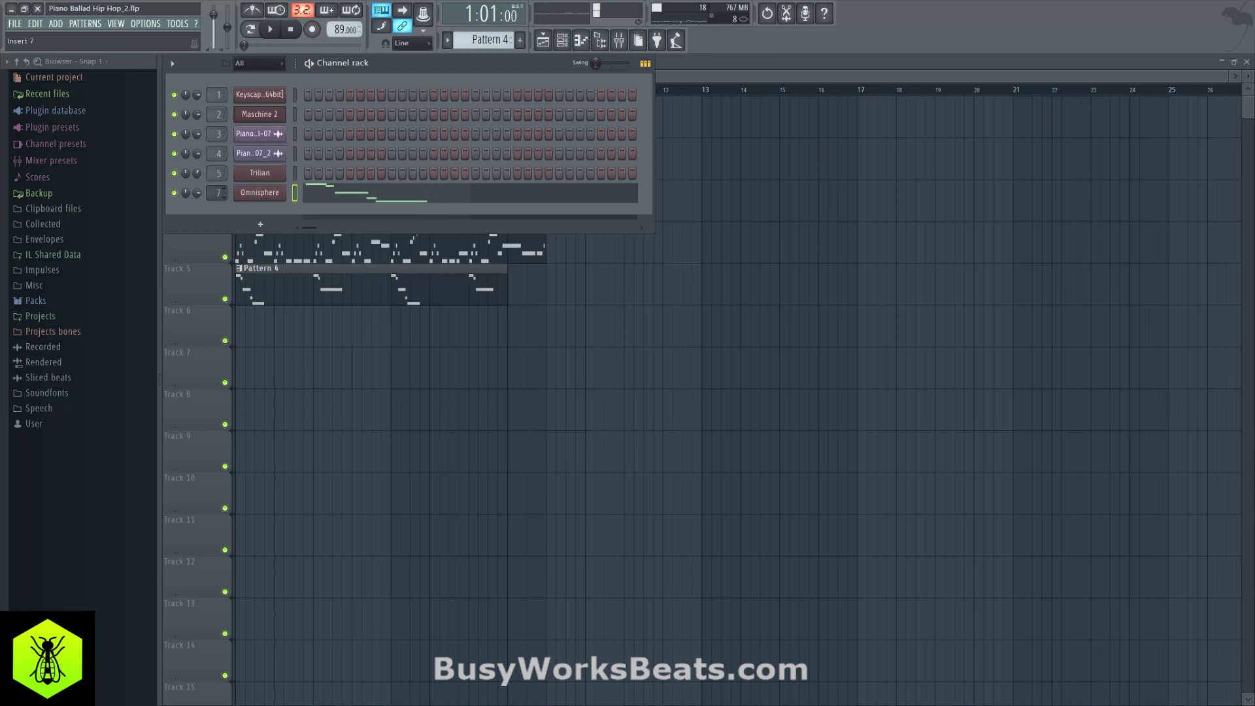
{"action": "key", "text": "F6"}
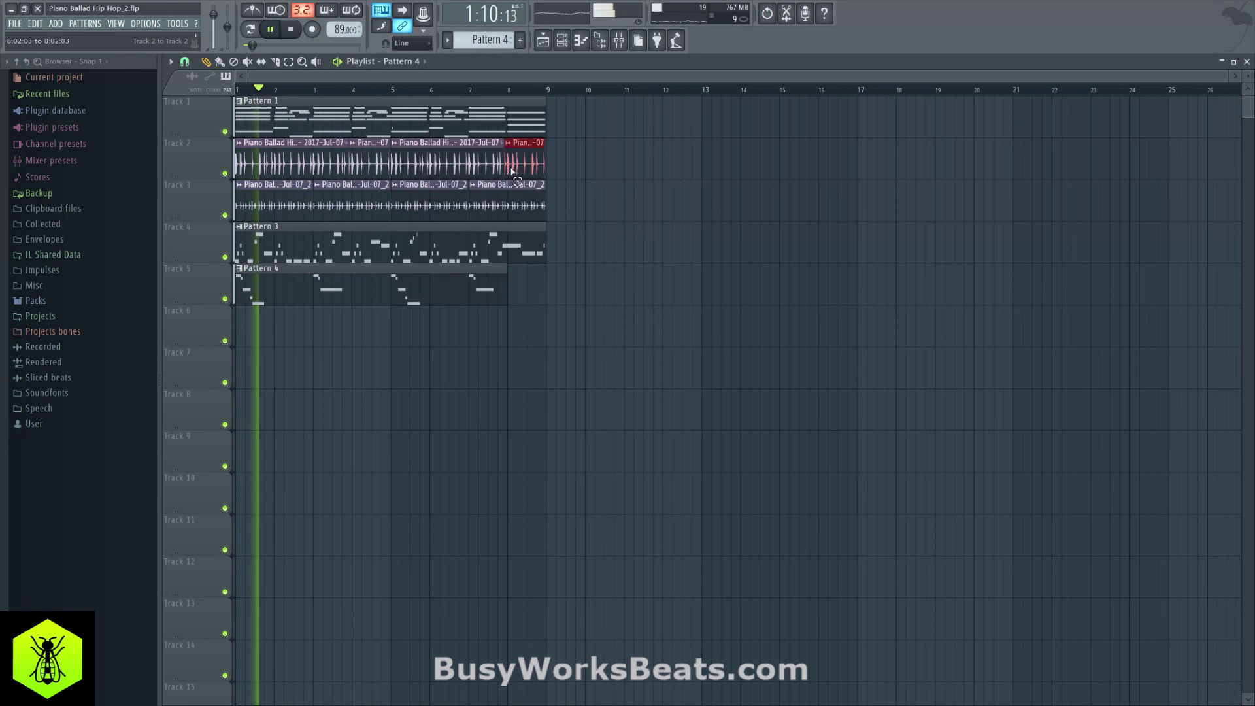
Select all the drum audio clips on Track 2 of the playlist and set the snap to none.
{"action": "left_click_drag", "start_coordinate": [509, 139], "coordinate": [275, 173]}
{"action": "left_click", "coordinate": [185, 61]}
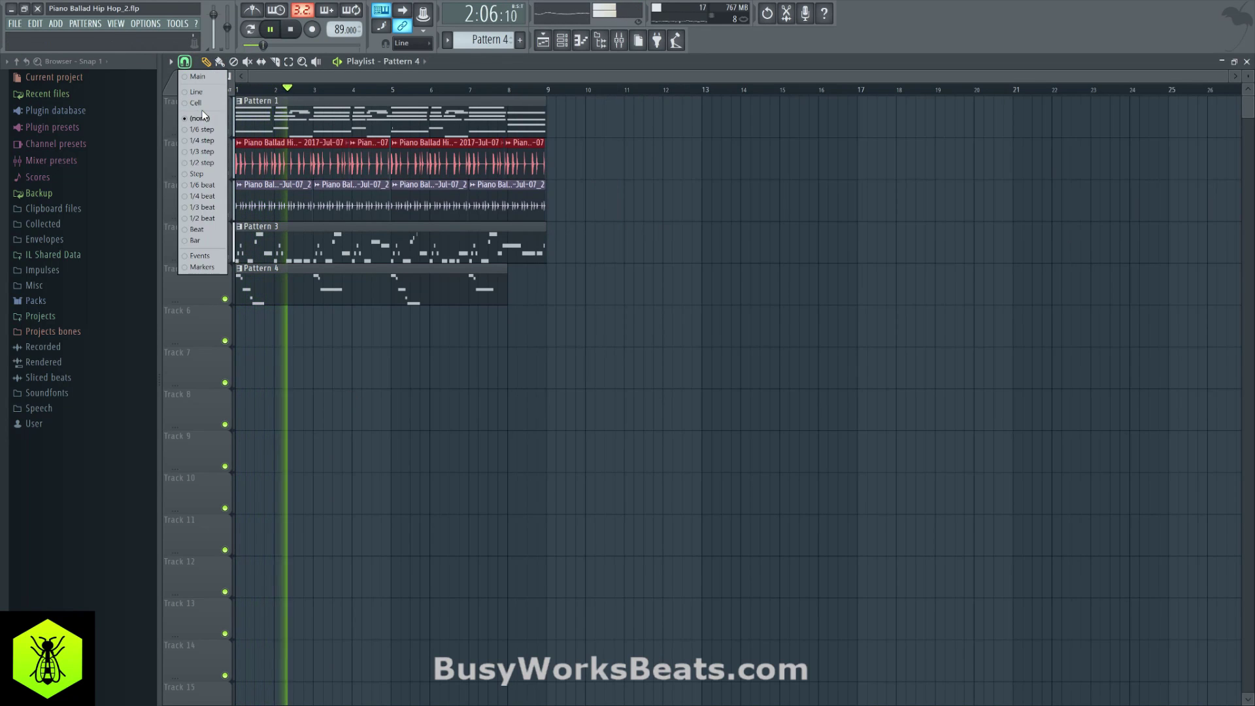
{"action": "left_click", "coordinate": [205, 118]}
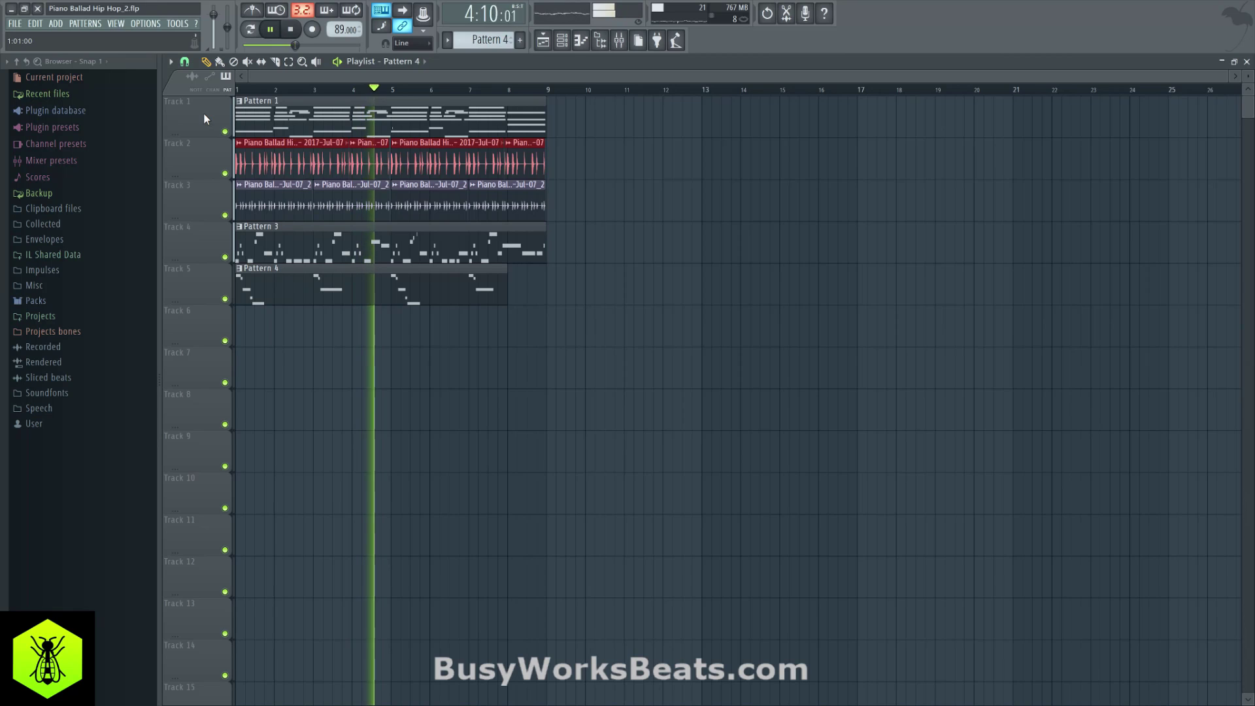
Lower the volume fader of mixer insert 4.
{"action": "left_click", "coordinate": [618, 40]}
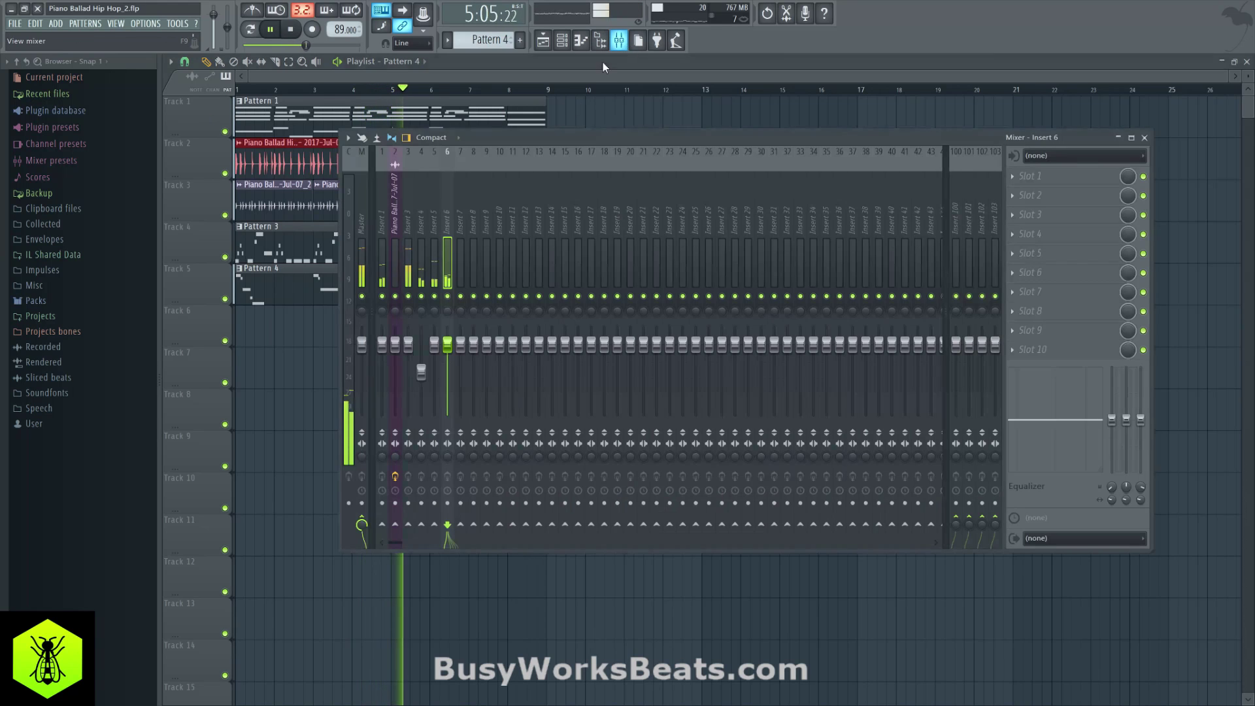
{"action": "left_click_drag", "start_coordinate": [421, 371], "coordinate": [421, 374]}
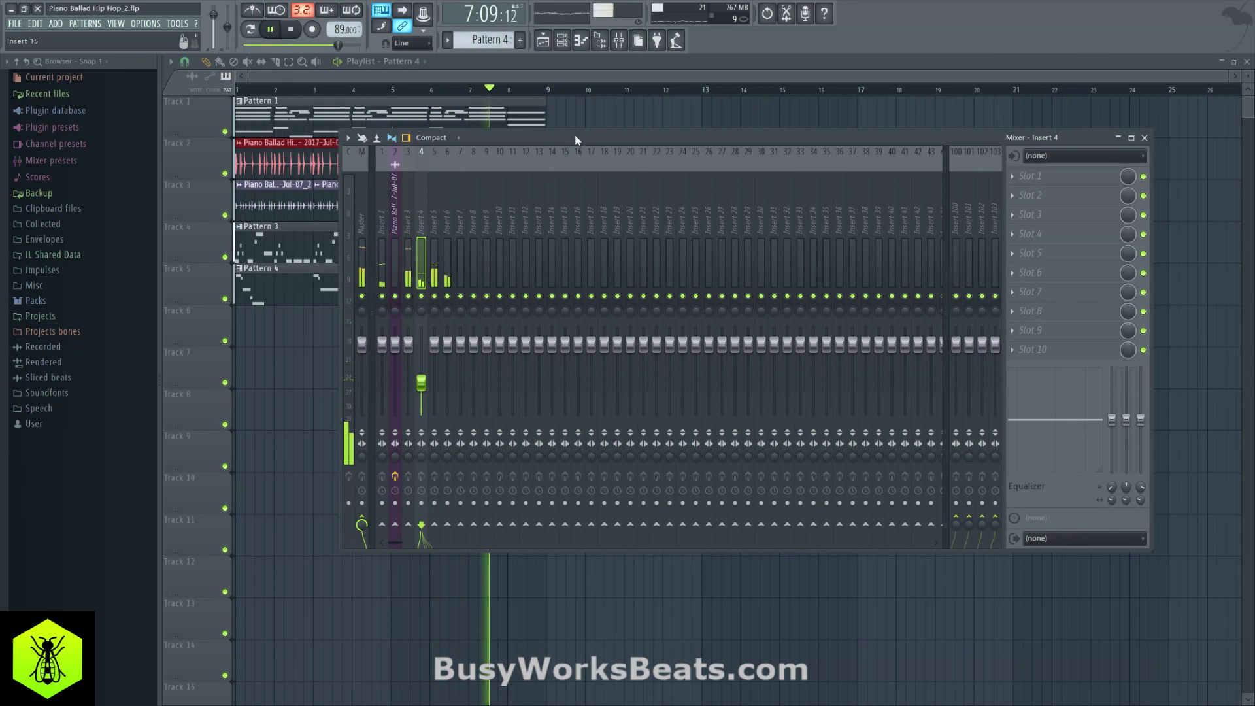
Add a second Omnisphere channel running as a bridged plugin and bring up its patch editor.
{"action": "left_click", "coordinate": [562, 41]}
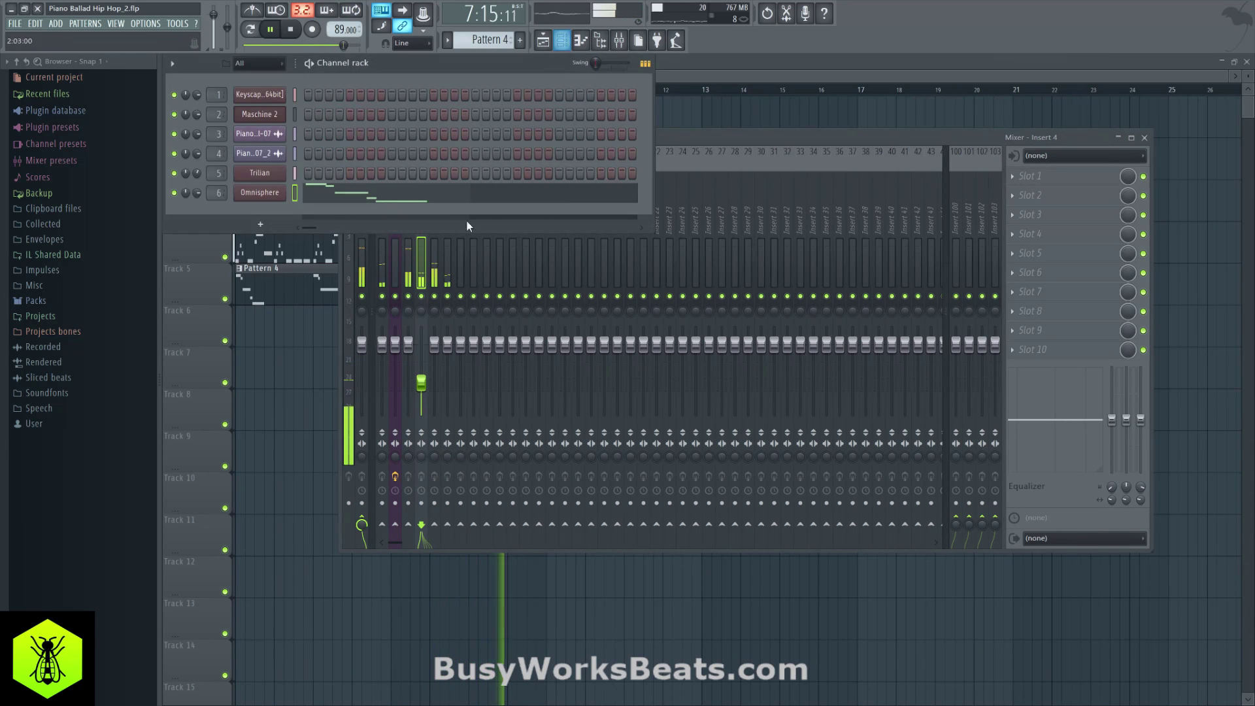
{"action": "left_click", "coordinate": [275, 224]}
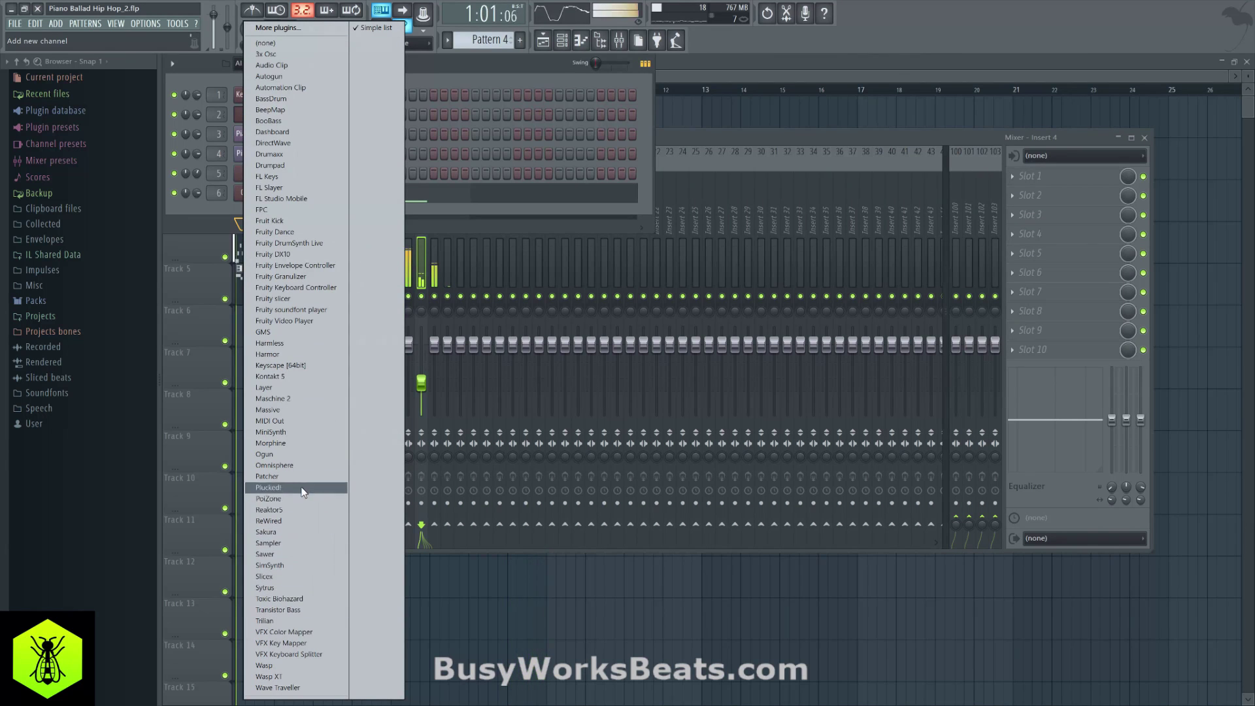
{"action": "left_click", "coordinate": [301, 465]}
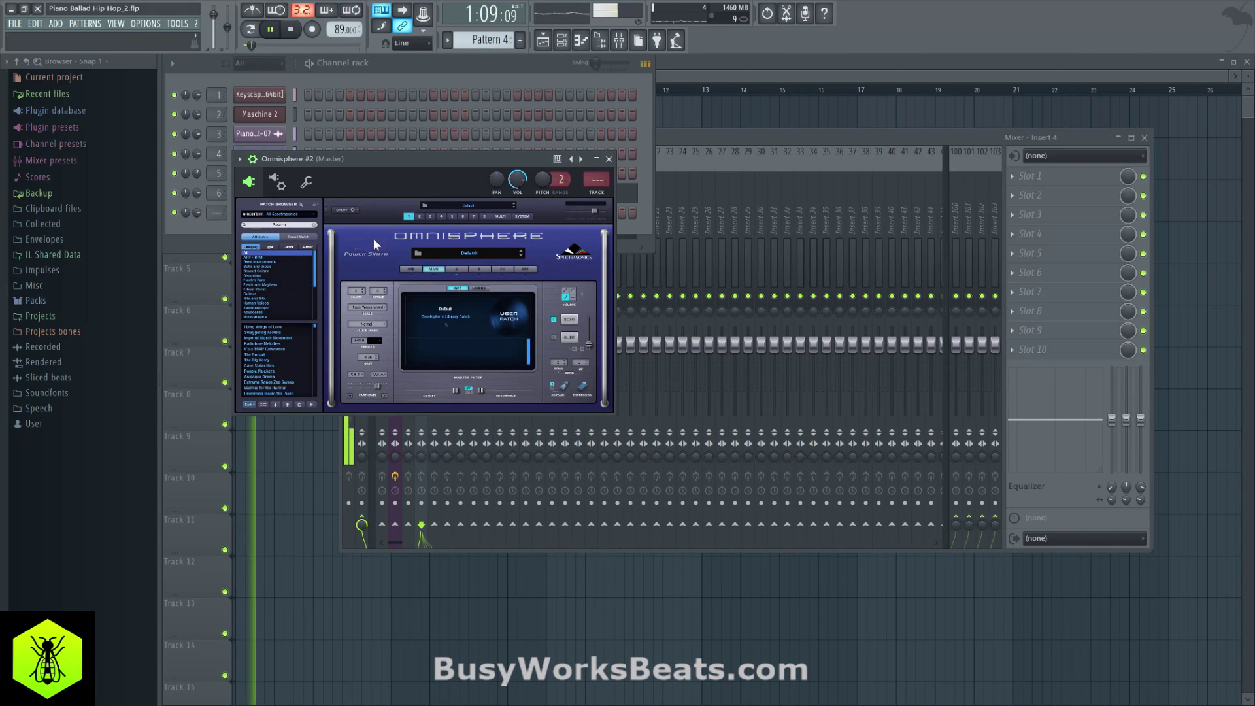
{"action": "left_click", "coordinate": [278, 183]}
{"action": "left_click", "coordinate": [294, 209]}
{"action": "left_click", "coordinate": [269, 263]}
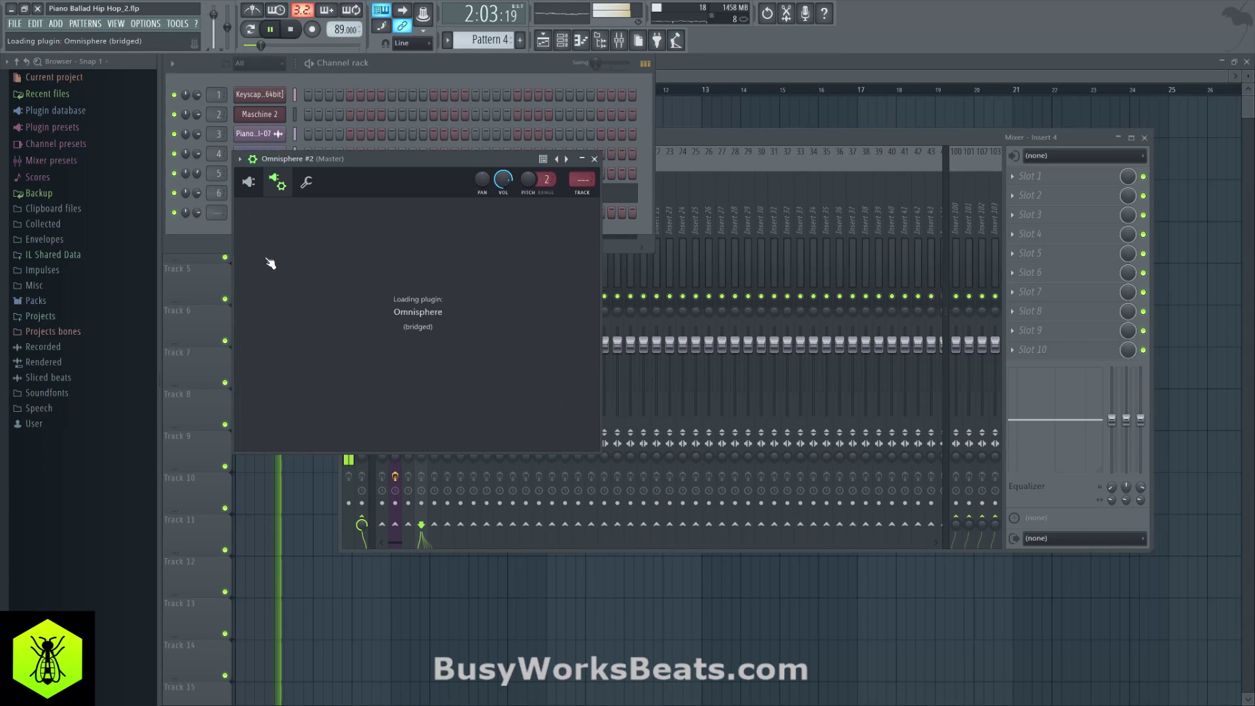
{"action": "left_click", "coordinate": [255, 184]}
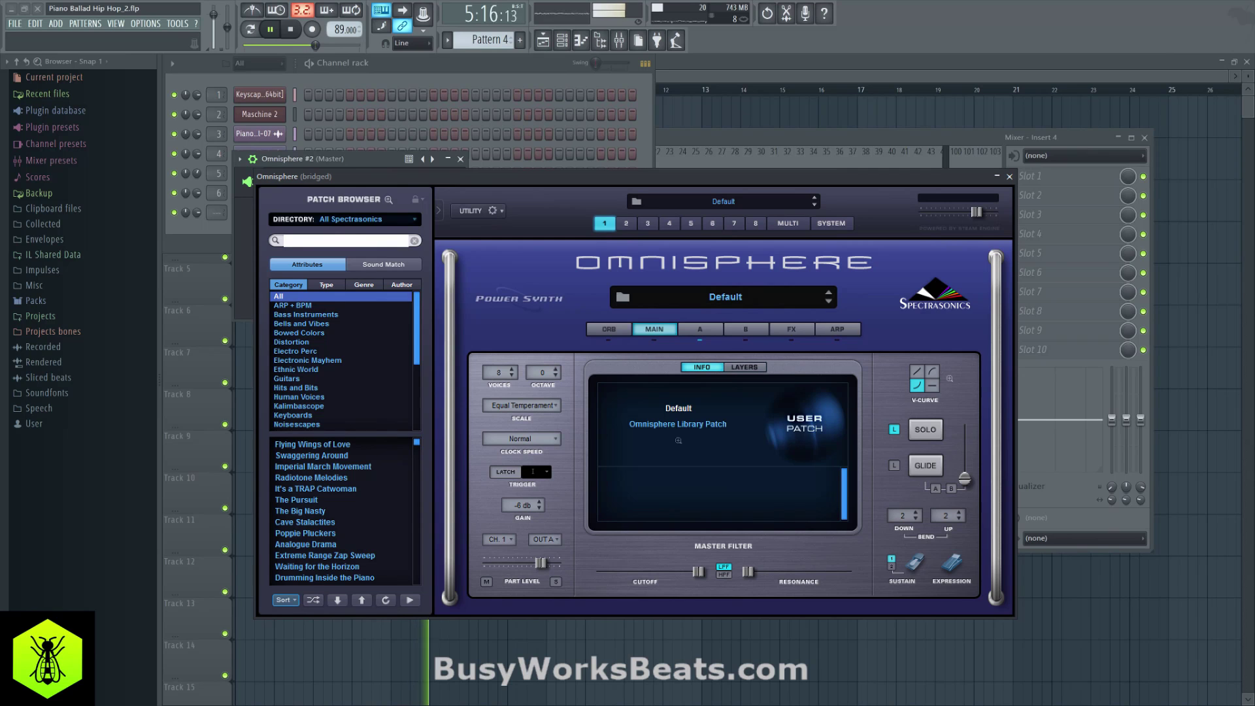
Search the Omnisphere patches for "flute" and audition Breathing Swing Pipes, Blueberry Fields and Bernard Herrmann Tron.
{"action": "type", "text": "flute"}
{"action": "key", "text": "Return"}
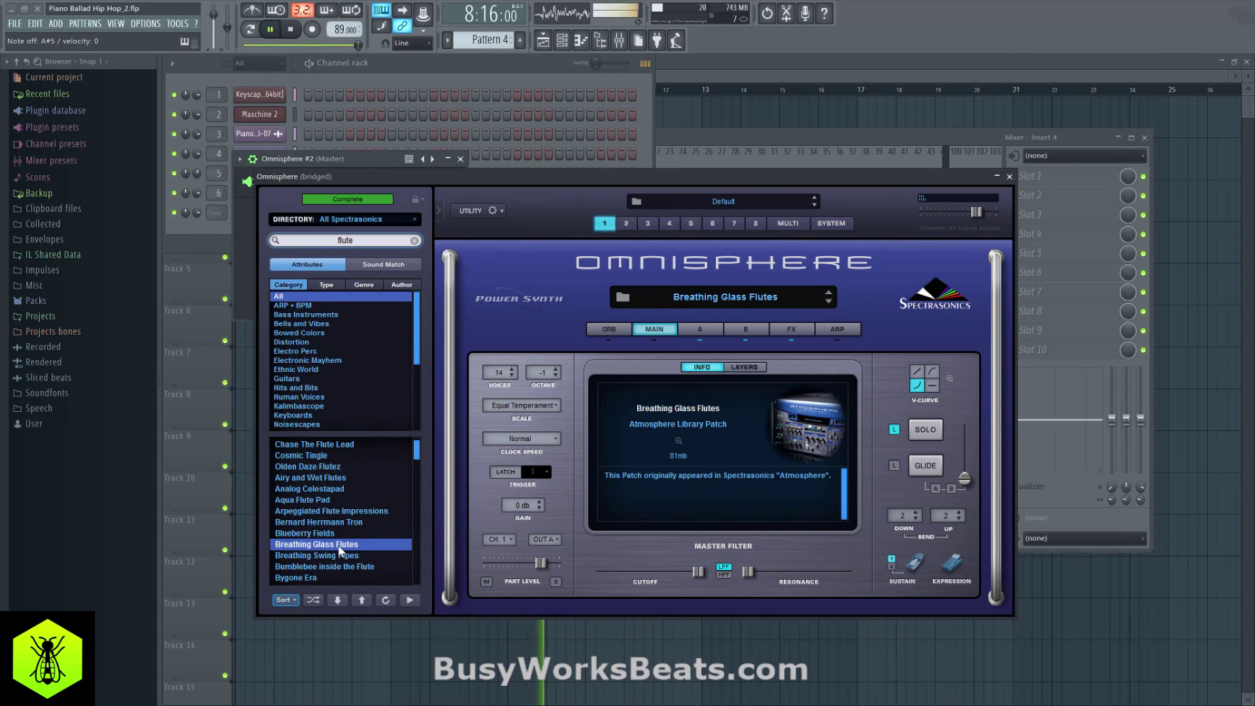
{"action": "left_click", "coordinate": [364, 553]}
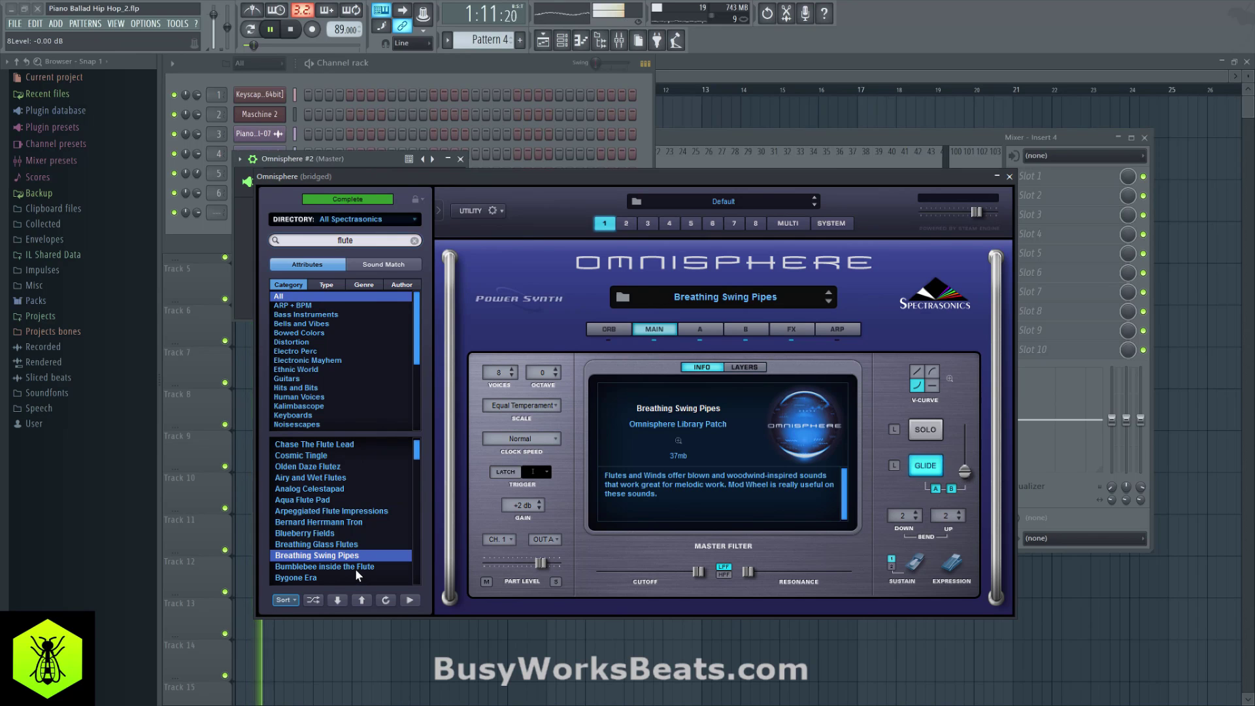
{"action": "left_click", "coordinate": [334, 532]}
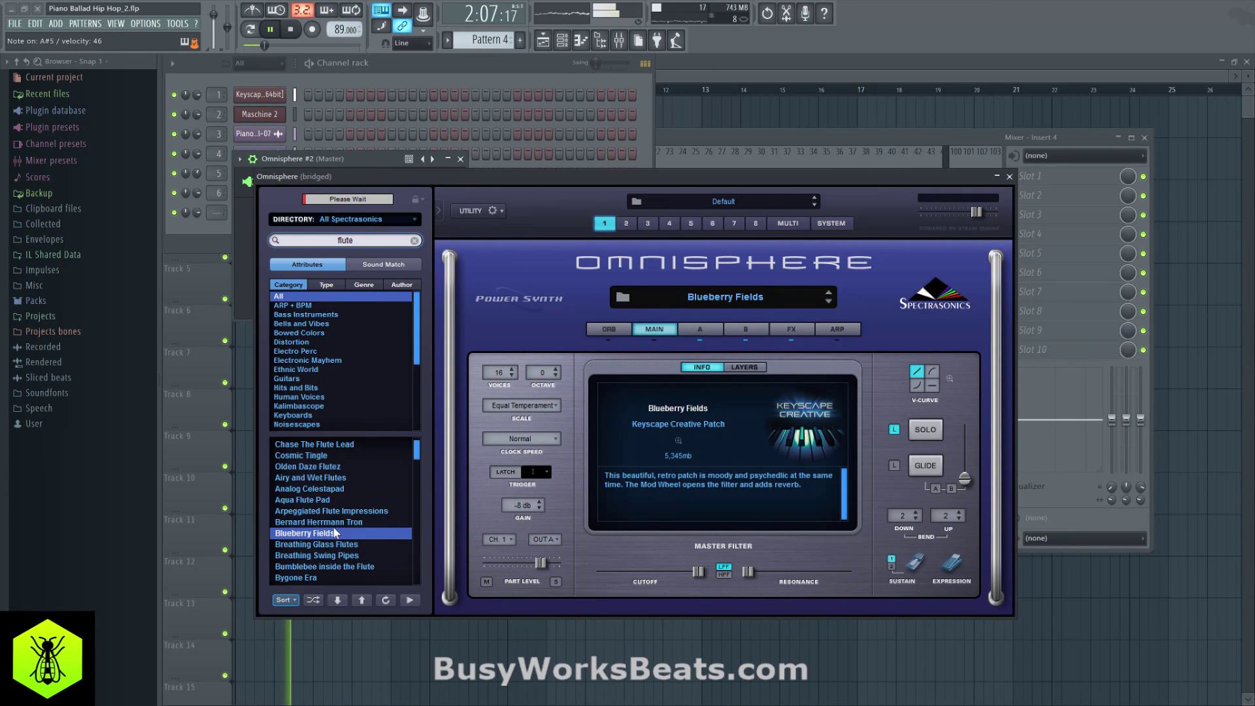
{"action": "left_click", "coordinate": [330, 523]}
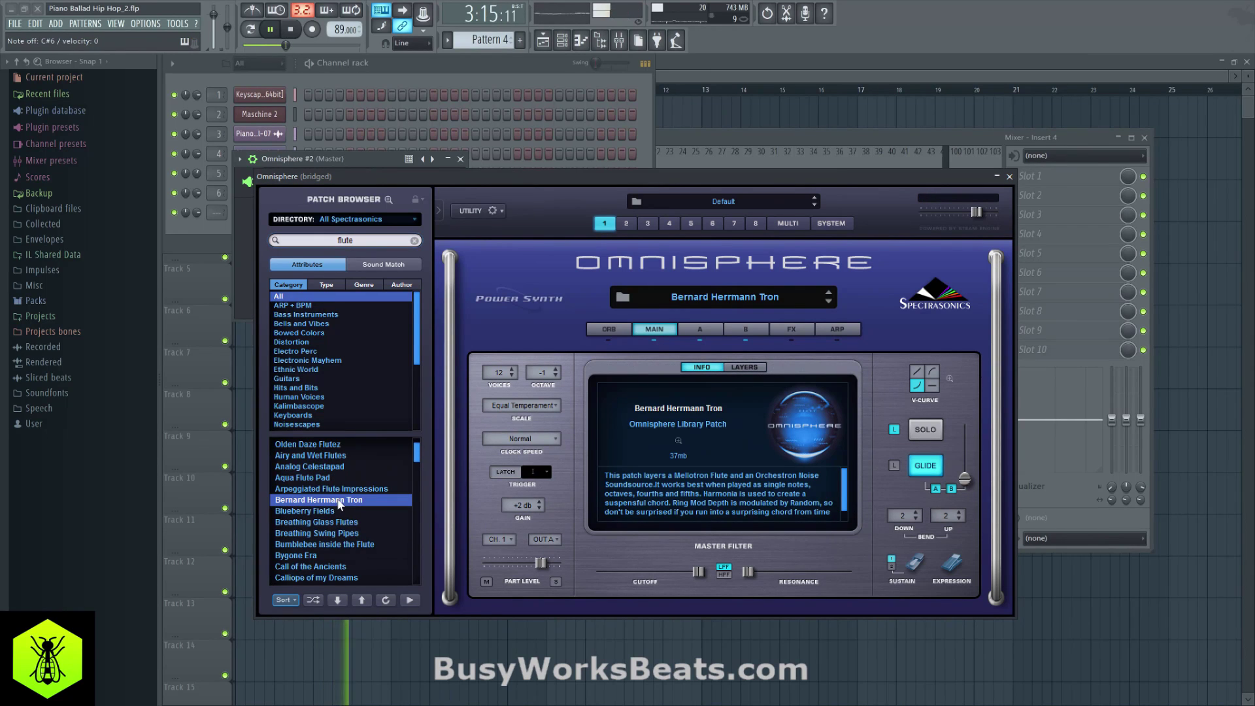
Audition Desert Flutes and Enchanted Flute, and load the Ceramic Bowlimba Flute patch.
{"action": "scroll", "coordinate": [331, 562], "scroll_direction": "down", "scroll_amount": 3}
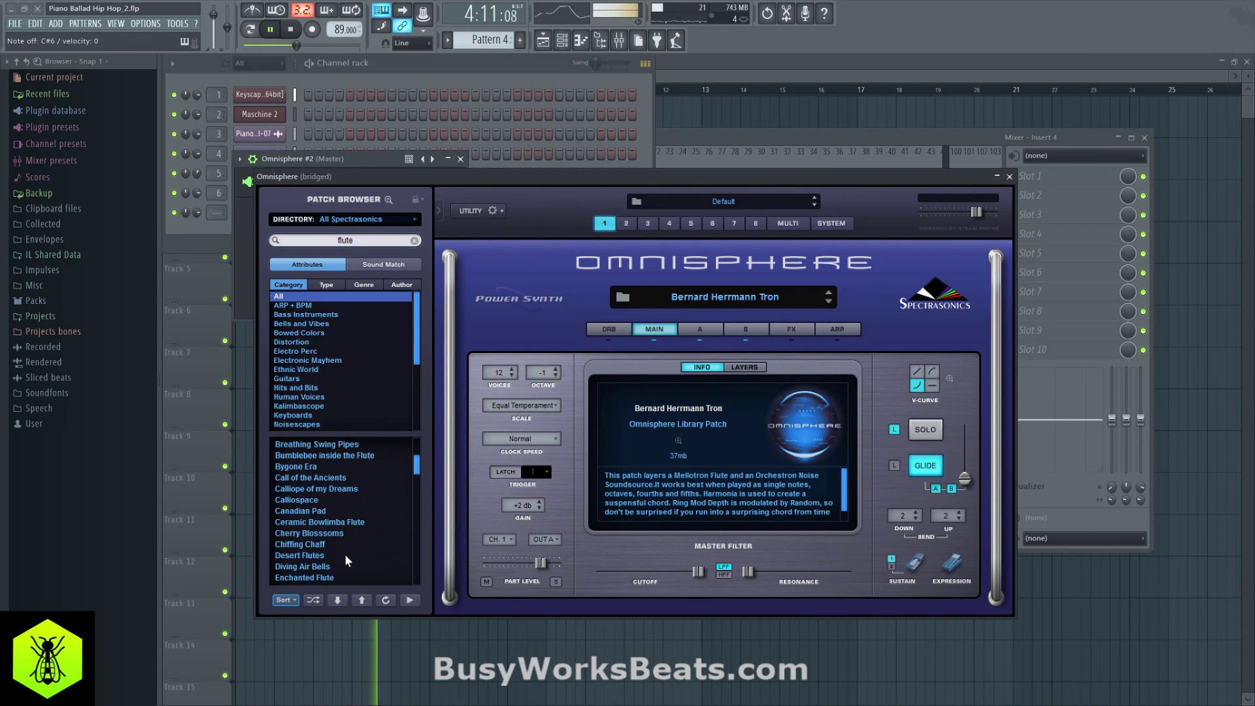
{"action": "scroll", "coordinate": [344, 554], "scroll_direction": "down", "scroll_amount": 1}
{"action": "left_click", "coordinate": [317, 555]}
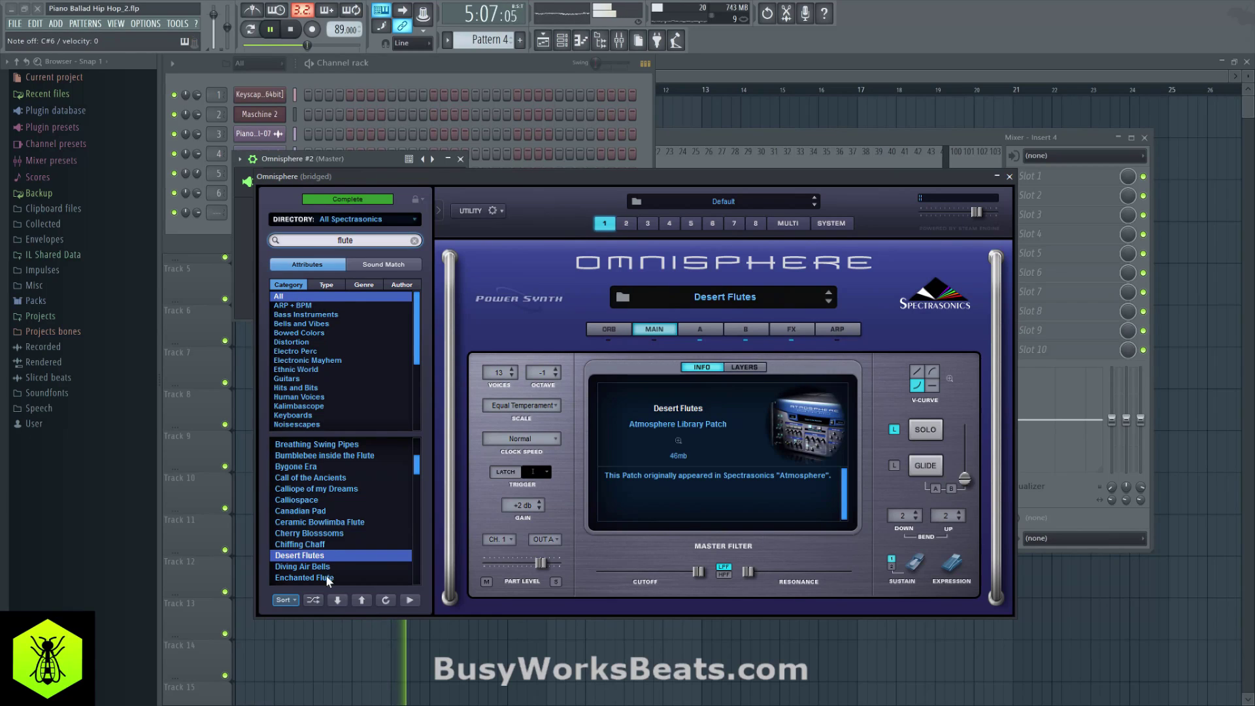
{"action": "left_click", "coordinate": [323, 578]}
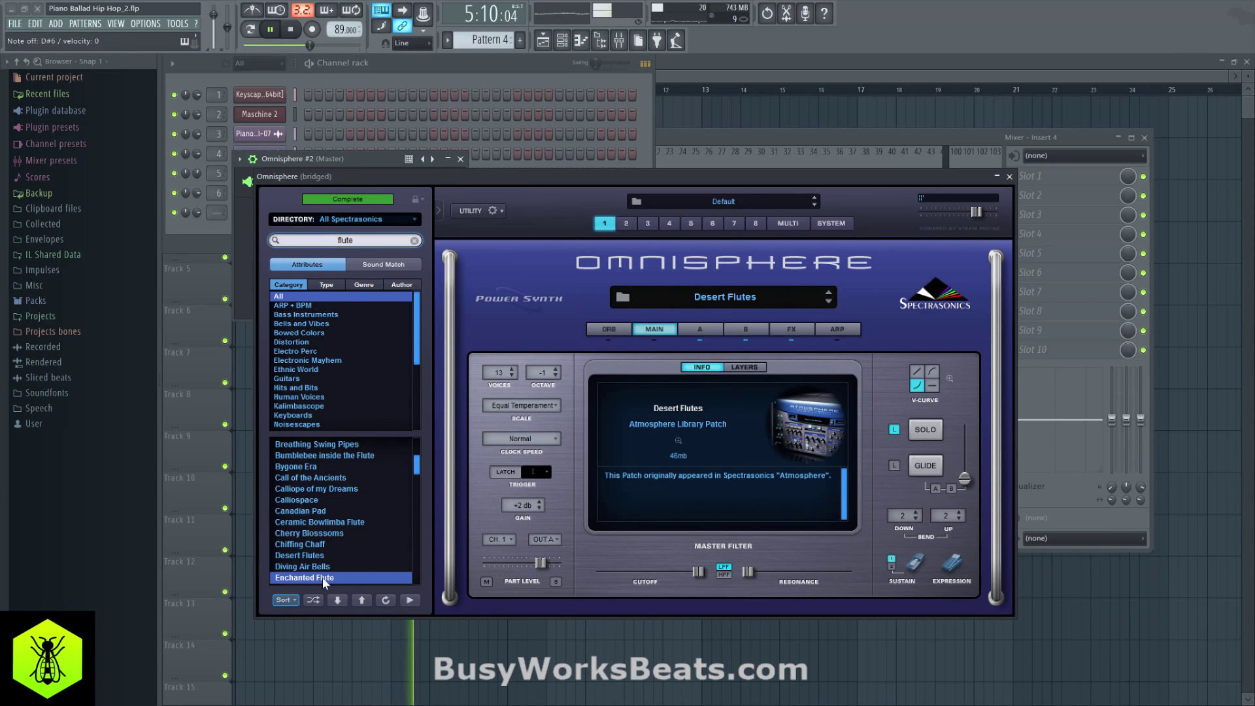
{"action": "left_click", "coordinate": [323, 521]}
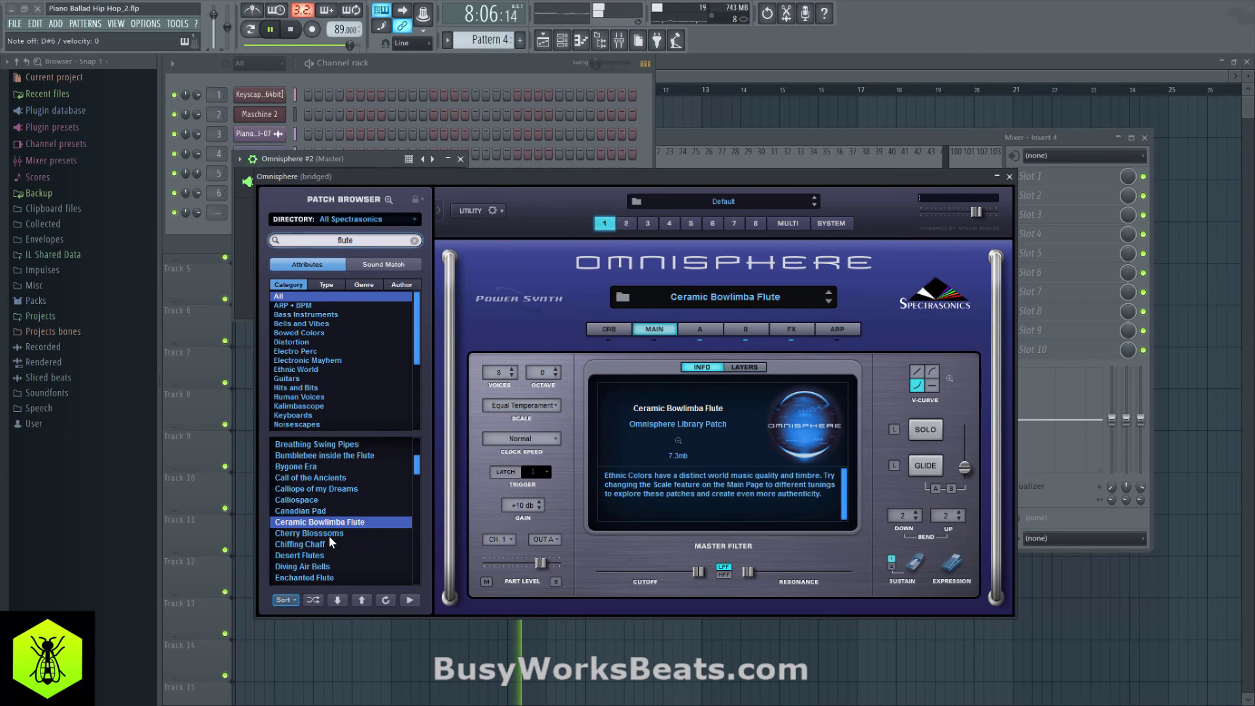
View the flute patch's effects, close the Omnisphere #2 windows and route the channel to mixer insert 7.
{"action": "left_click", "coordinate": [786, 331]}
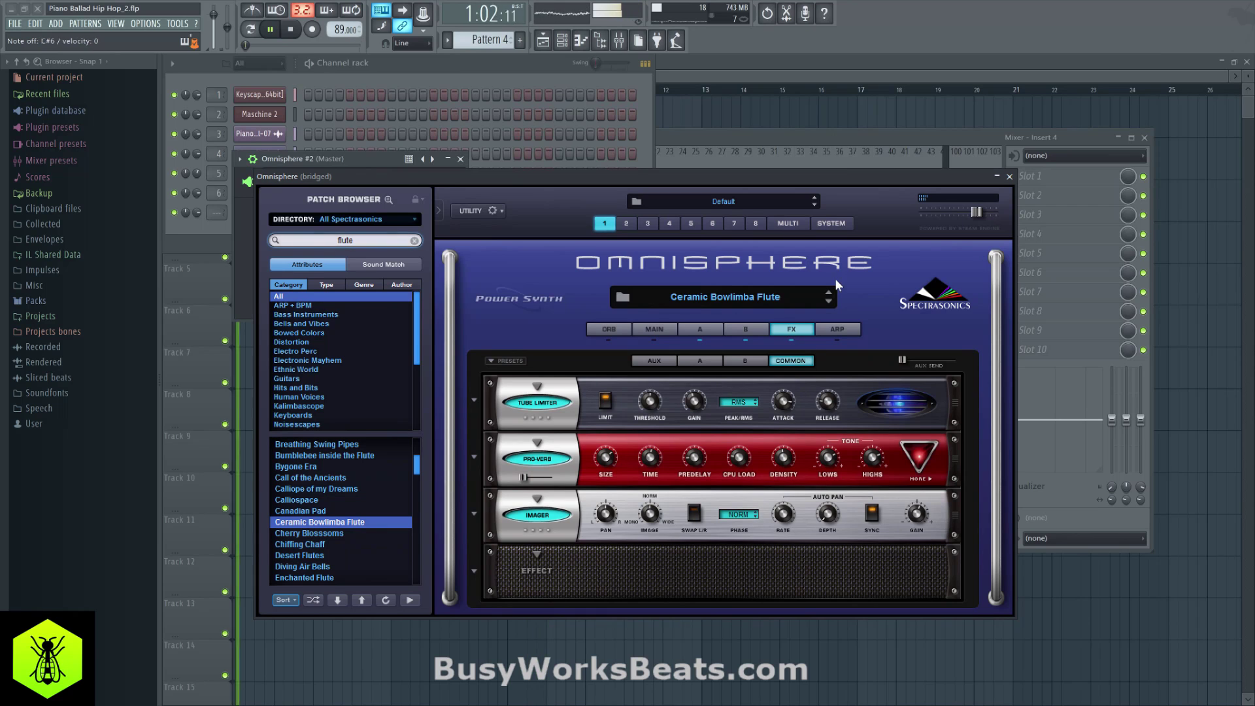
{"action": "left_click", "coordinate": [1010, 177]}
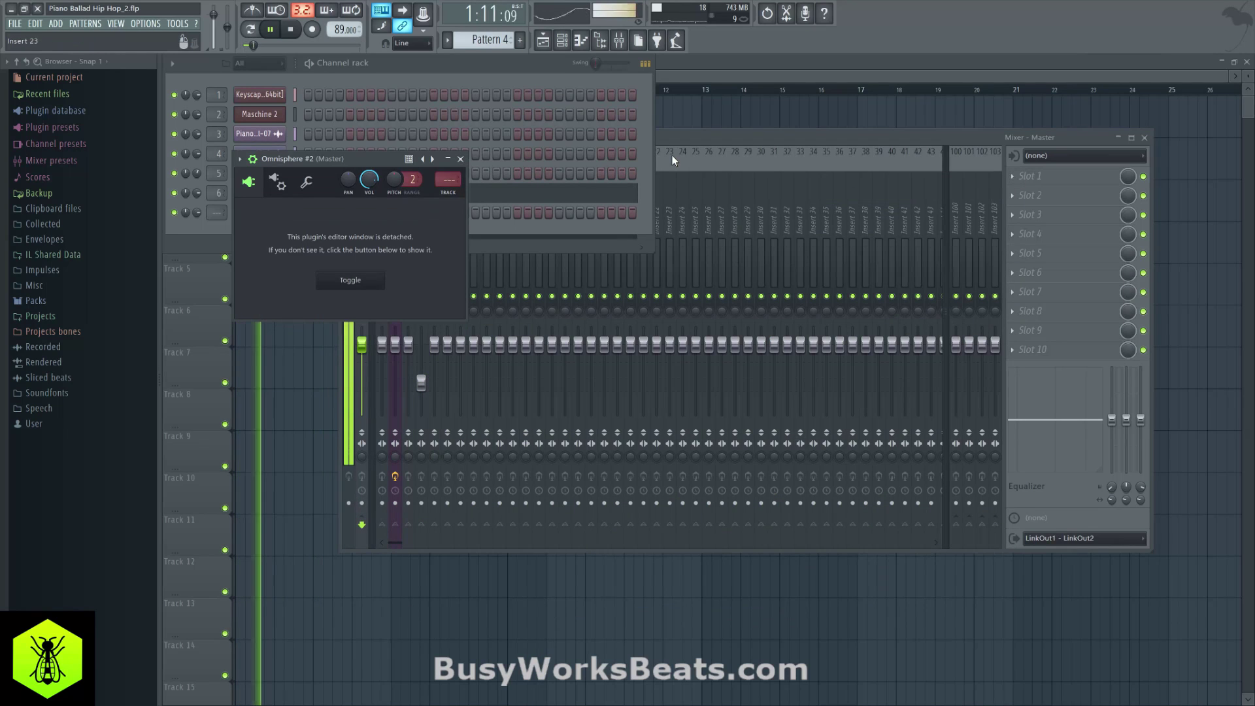
{"action": "left_click", "coordinate": [461, 159]}
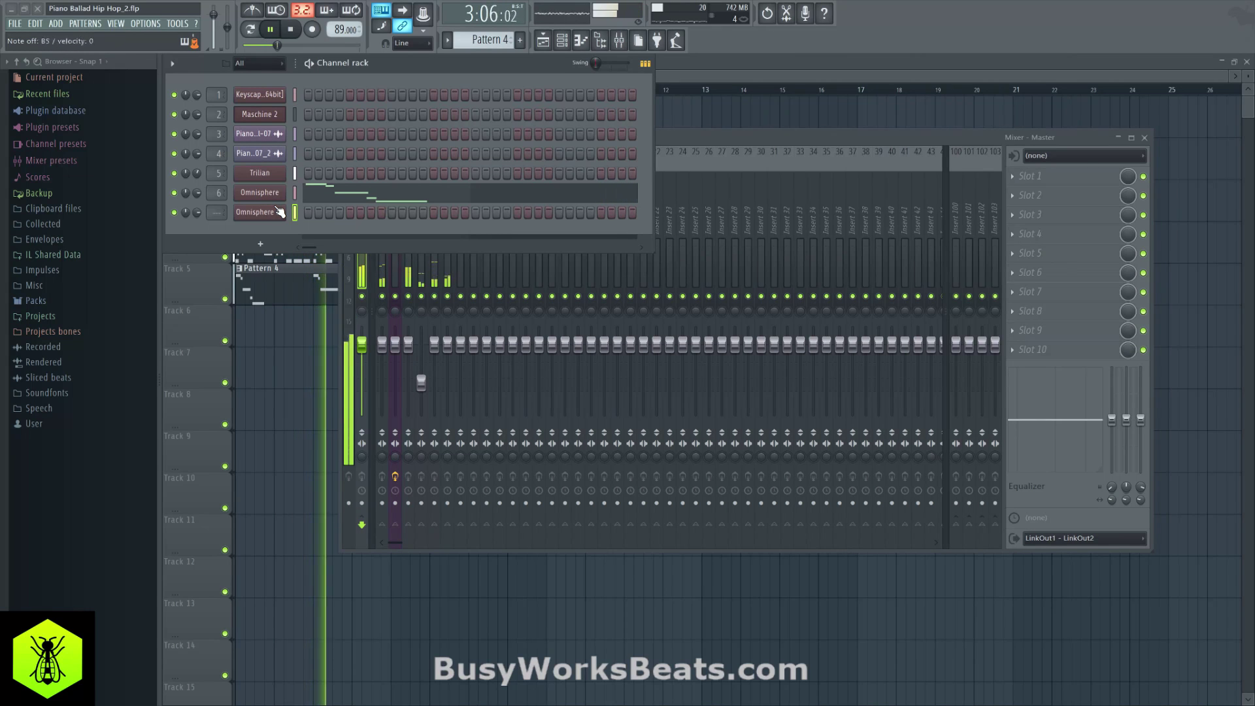
{"action": "left_click_drag", "start_coordinate": [208, 210], "coordinate": [208, 183]}
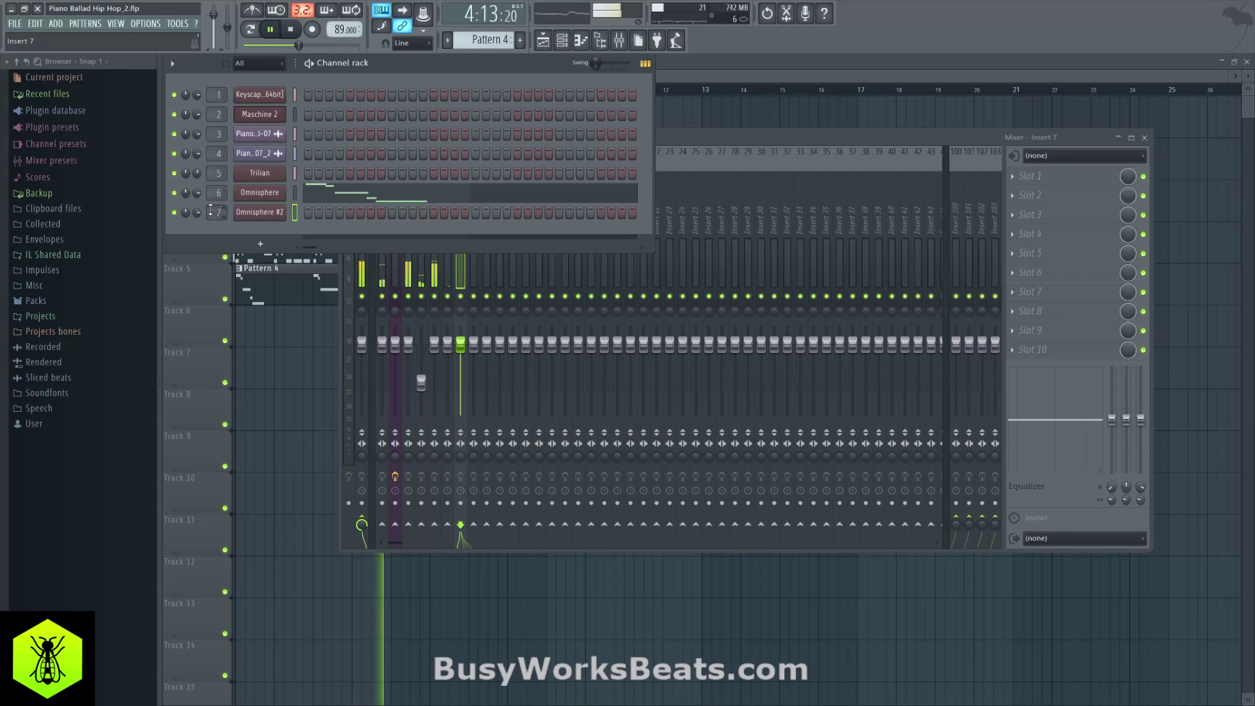
Record a short flute part with Omnisphere #2 into the empty Pattern 5 and play the song back.
{"action": "scroll", "coordinate": [476, 38], "scroll_direction": "up", "scroll_amount": 2}
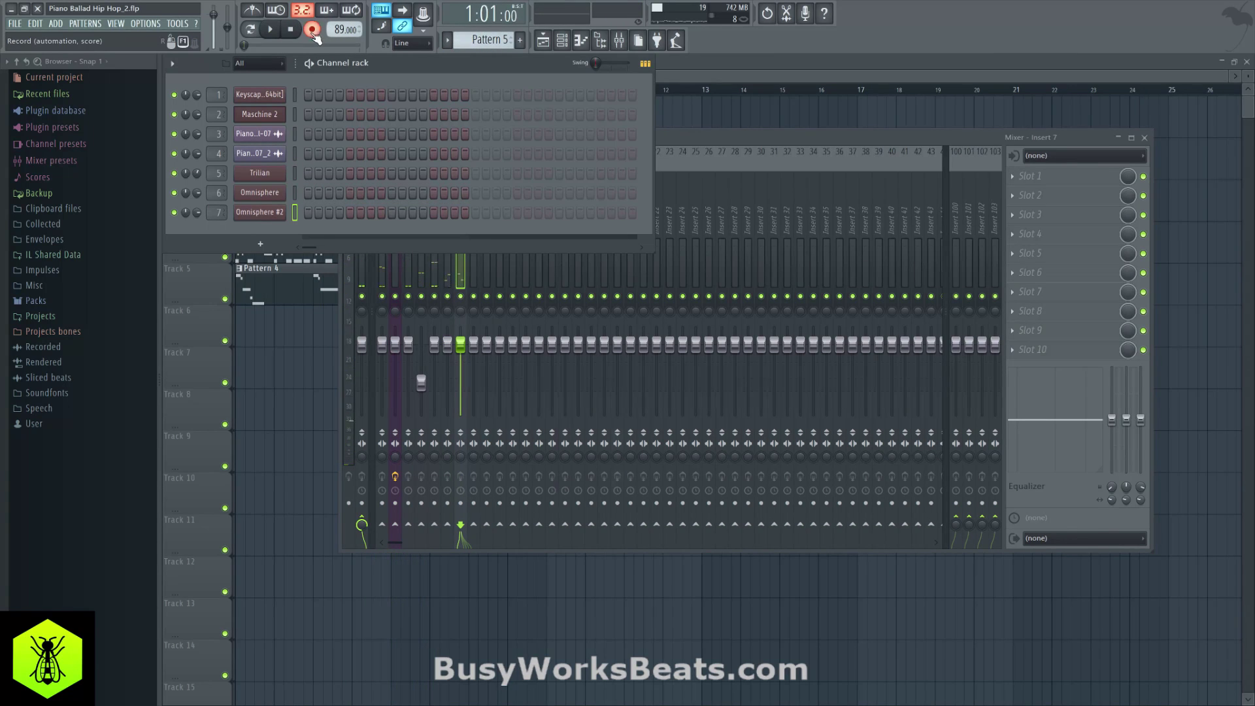
{"action": "left_click", "coordinate": [314, 35]}
{"action": "left_click", "coordinate": [622, 422]}
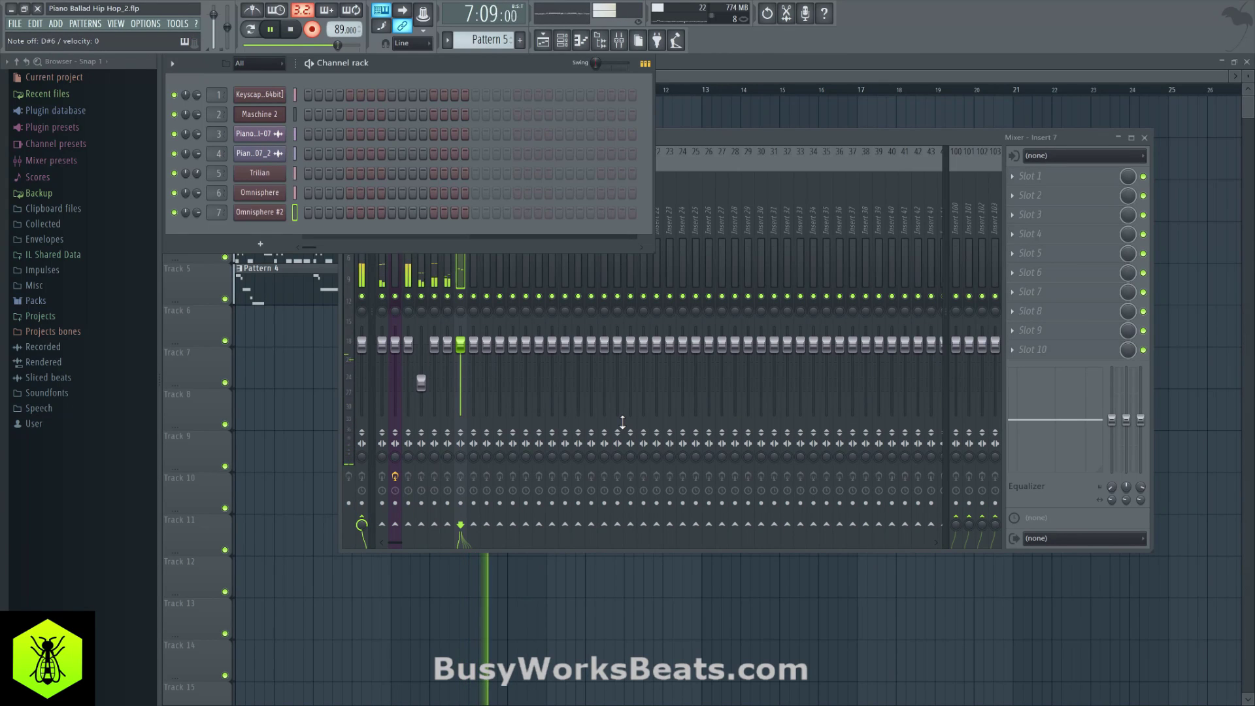
{"action": "key", "text": "space"}
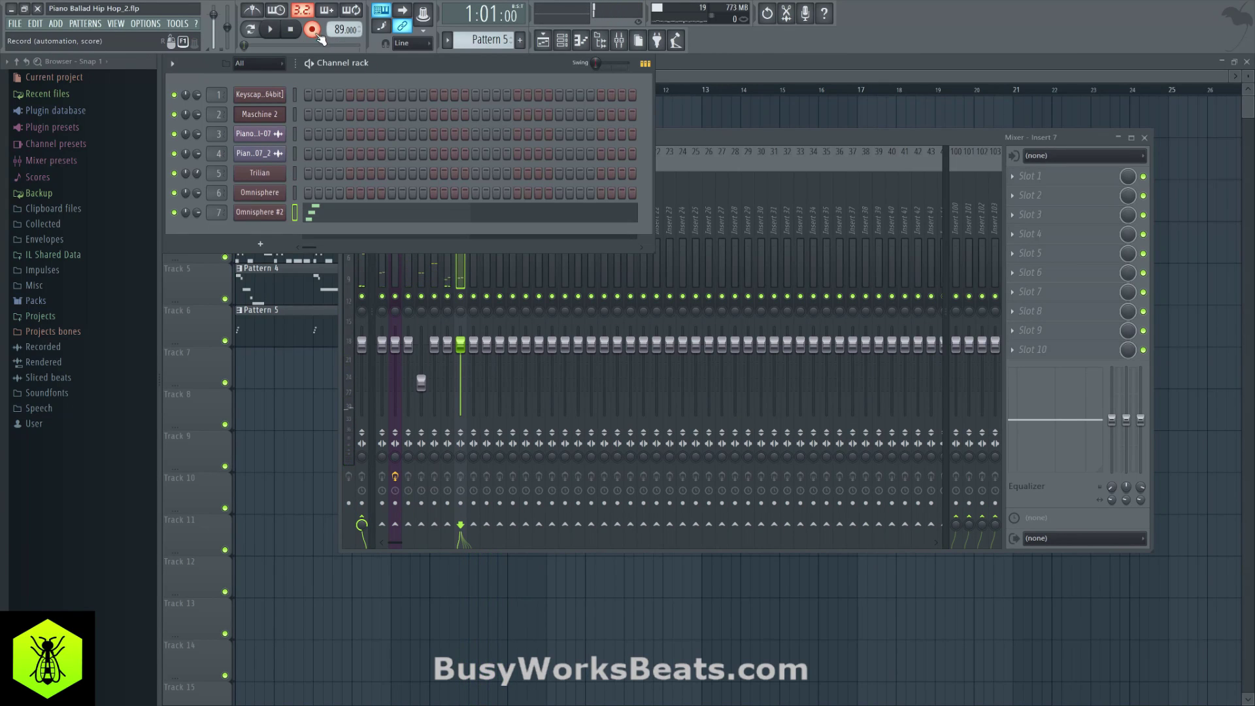
{"action": "key", "text": "space"}
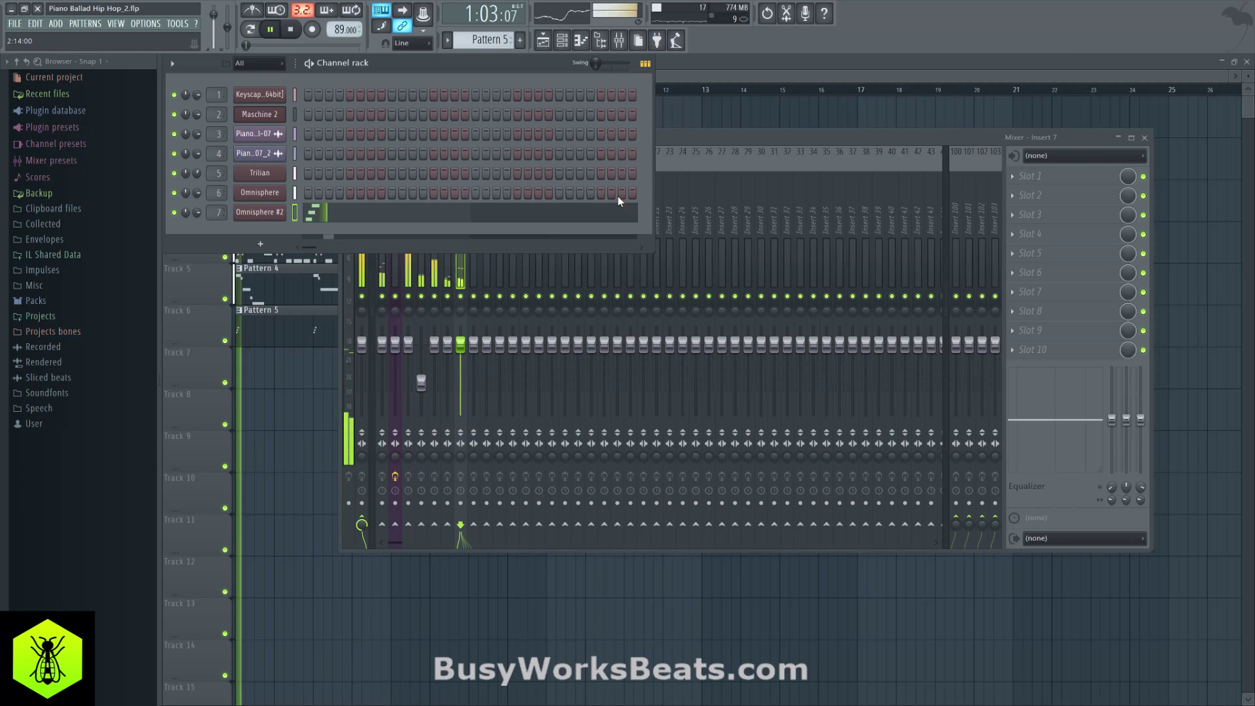
Load Fruity Delay 2 into the first effect slot of mixer insert 7.
{"action": "left_click", "coordinate": [678, 139]}
{"action": "left_click", "coordinate": [1034, 182]}
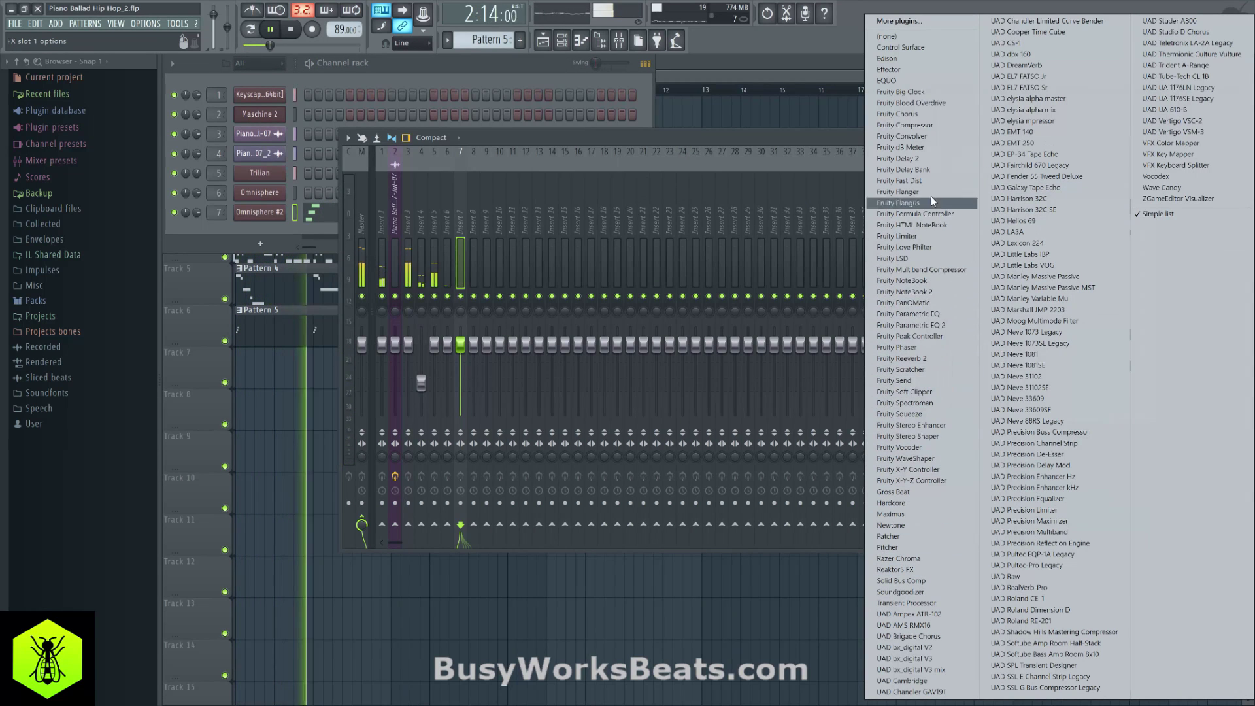
{"action": "left_click", "coordinate": [933, 157]}
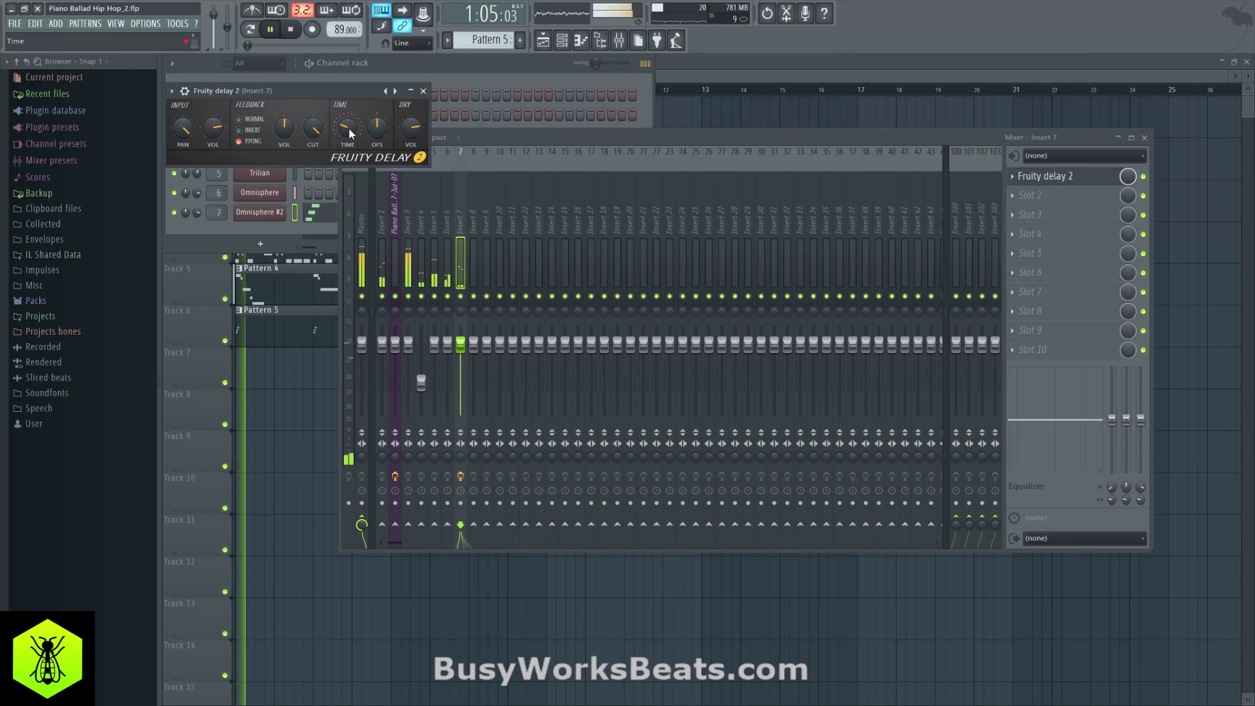
Adjust the time of Fruity delay 2 while listening, and reset its input pan and time offset to centre.
{"action": "key", "text": "space"}
{"action": "left_click_drag", "start_coordinate": [353, 123], "coordinate": [353, 117]}
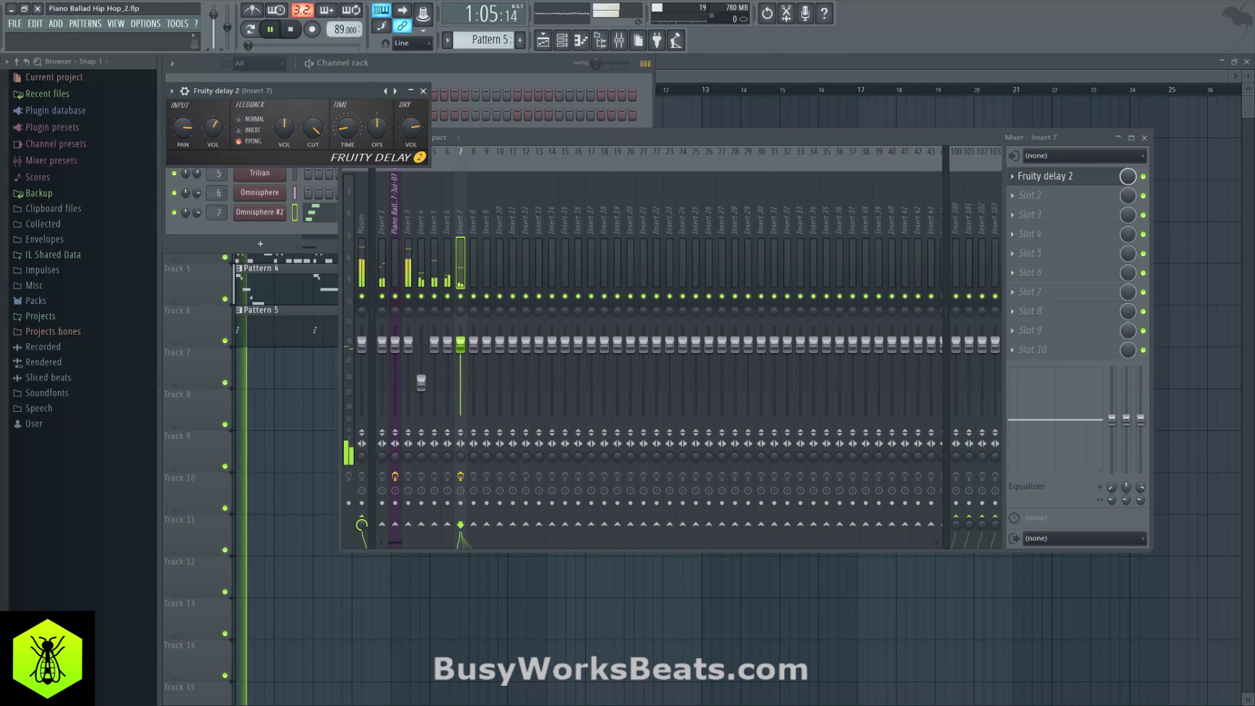
{"action": "key", "text": "space"}
{"action": "right_click", "coordinate": [198, 139]}
{"action": "left_click", "coordinate": [198, 140]}
{"action": "key", "text": "space"}
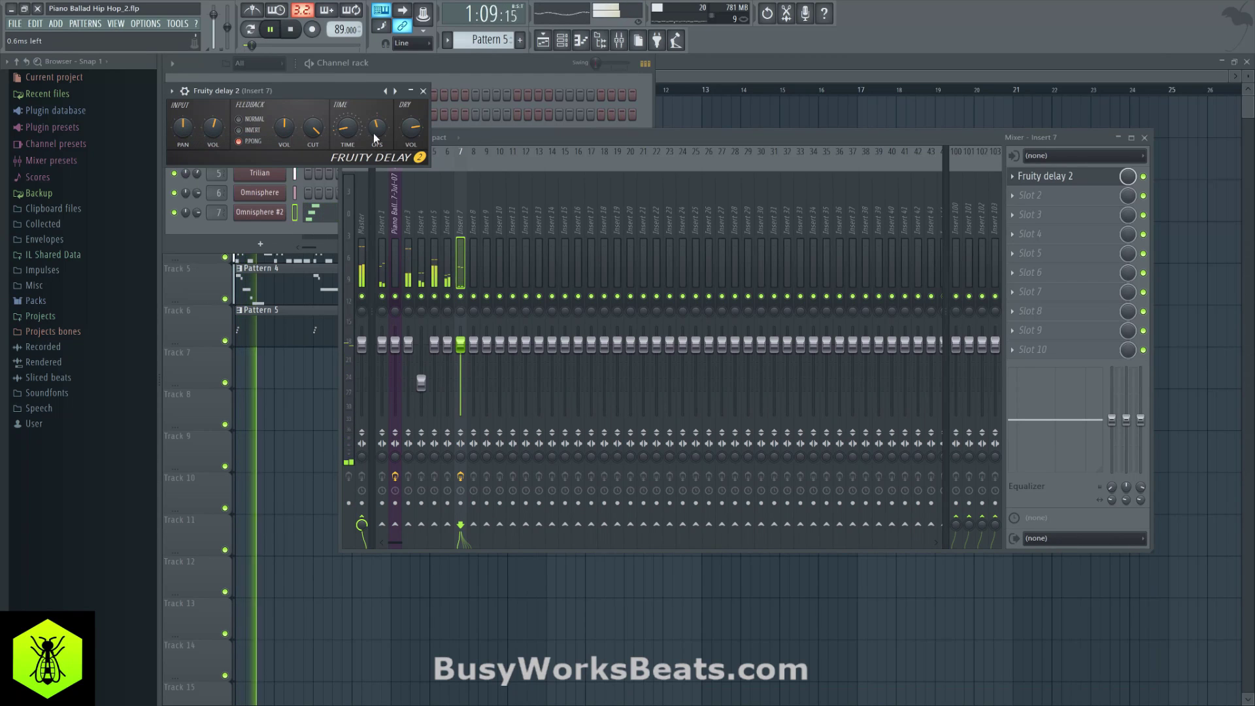
{"action": "right_click", "coordinate": [374, 132]}
{"action": "left_click", "coordinate": [386, 140]}
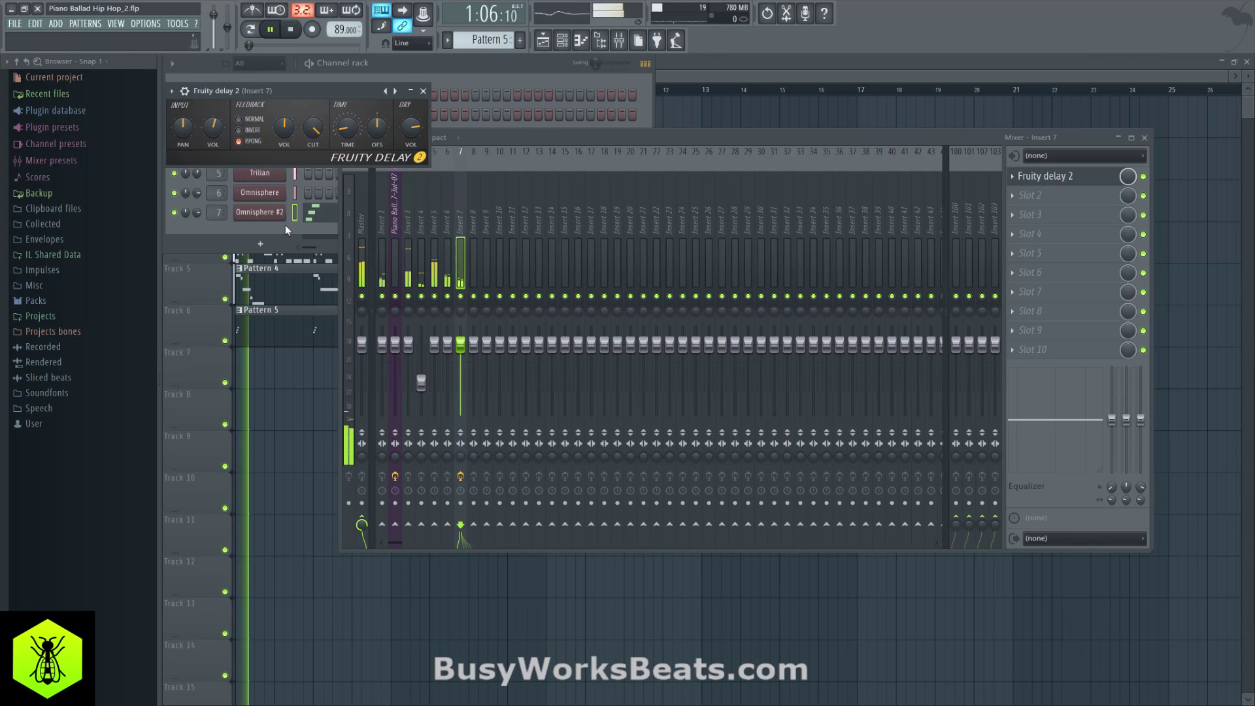
Lower the volume fader of mixer insert 7 slightly and return to the playlist.
{"action": "left_click", "coordinate": [198, 215]}
{"action": "key", "text": "F5"}
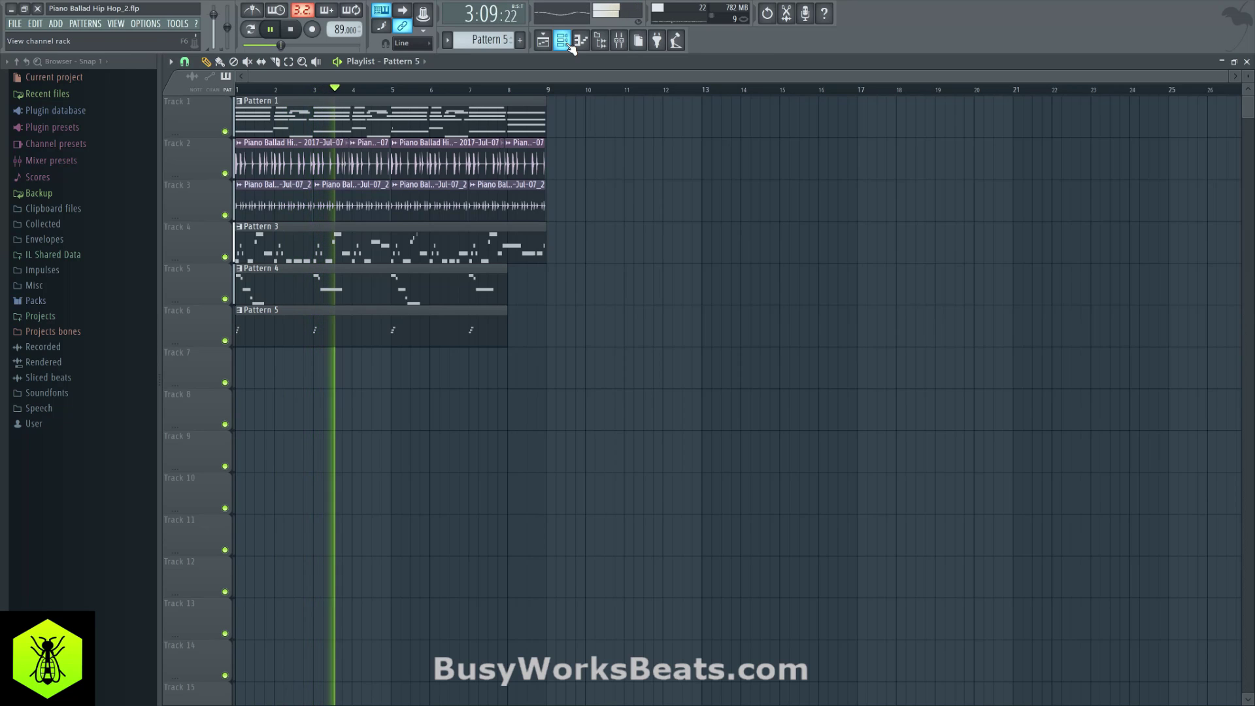
{"action": "left_click", "coordinate": [618, 41]}
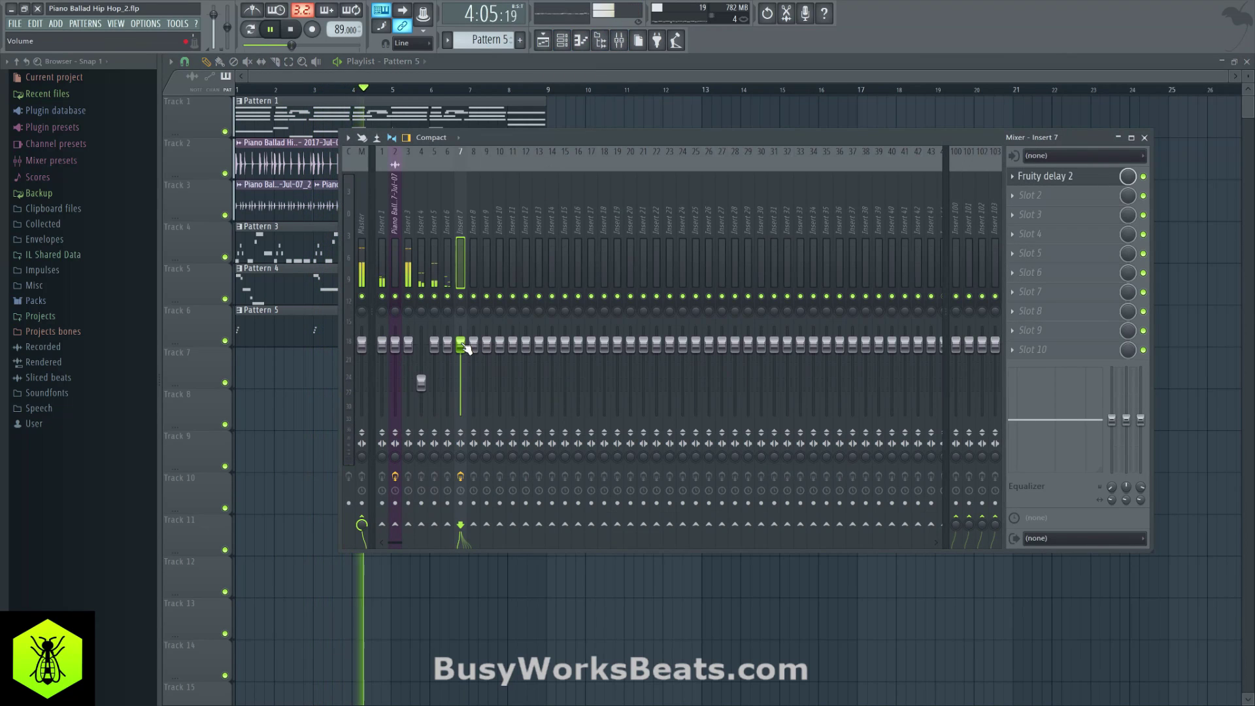
{"action": "key", "text": "F9"}
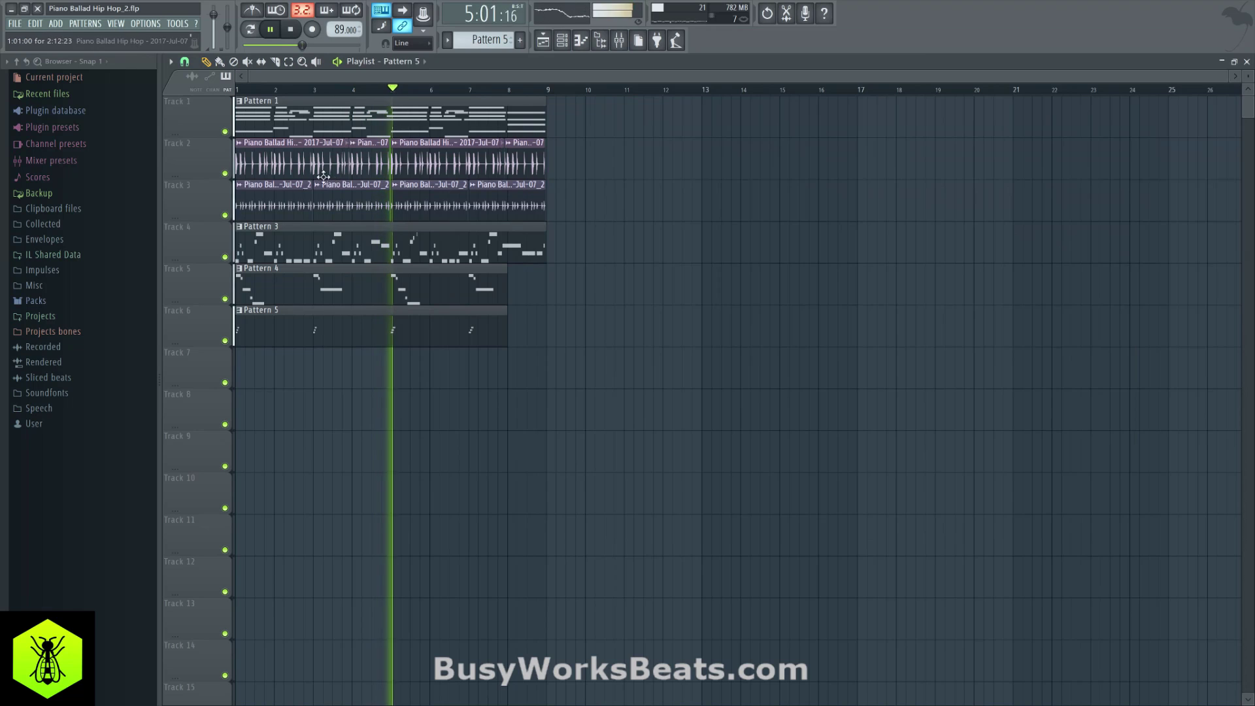
Briefly mute Track 3 to hear the beat without it, and save the project as a new version.
{"action": "left_click", "coordinate": [226, 215]}
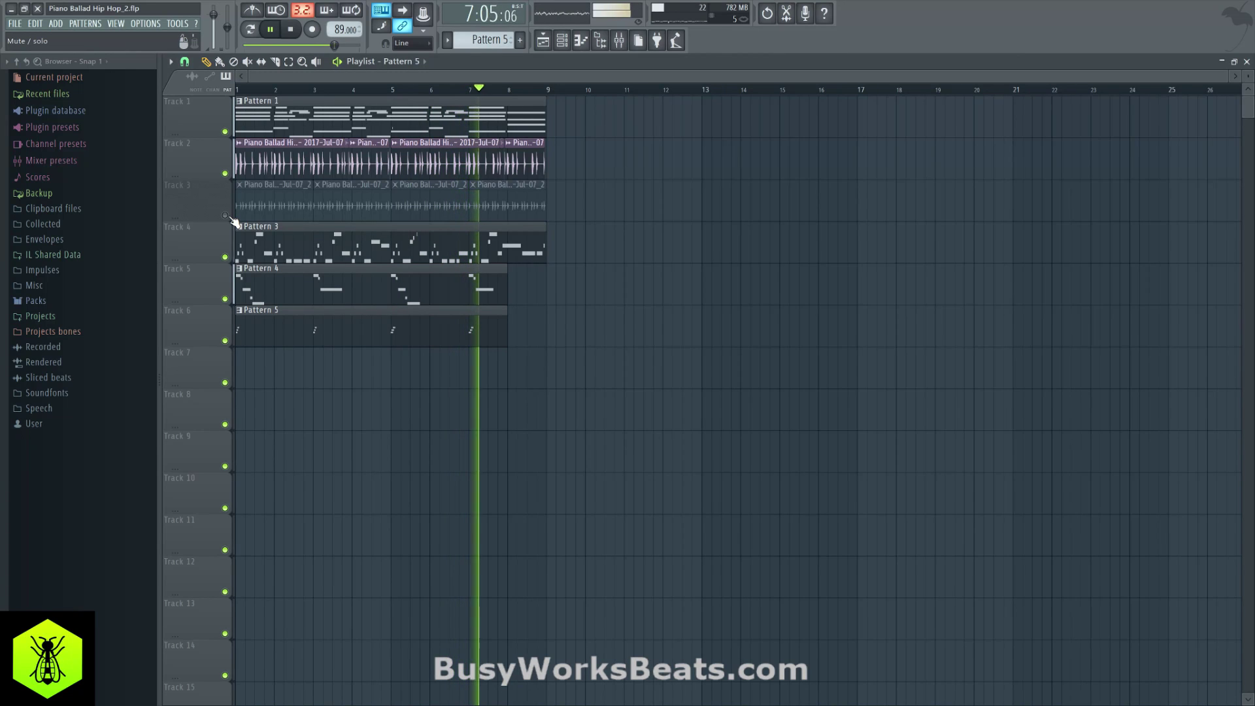
{"action": "left_click", "coordinate": [225, 215]}
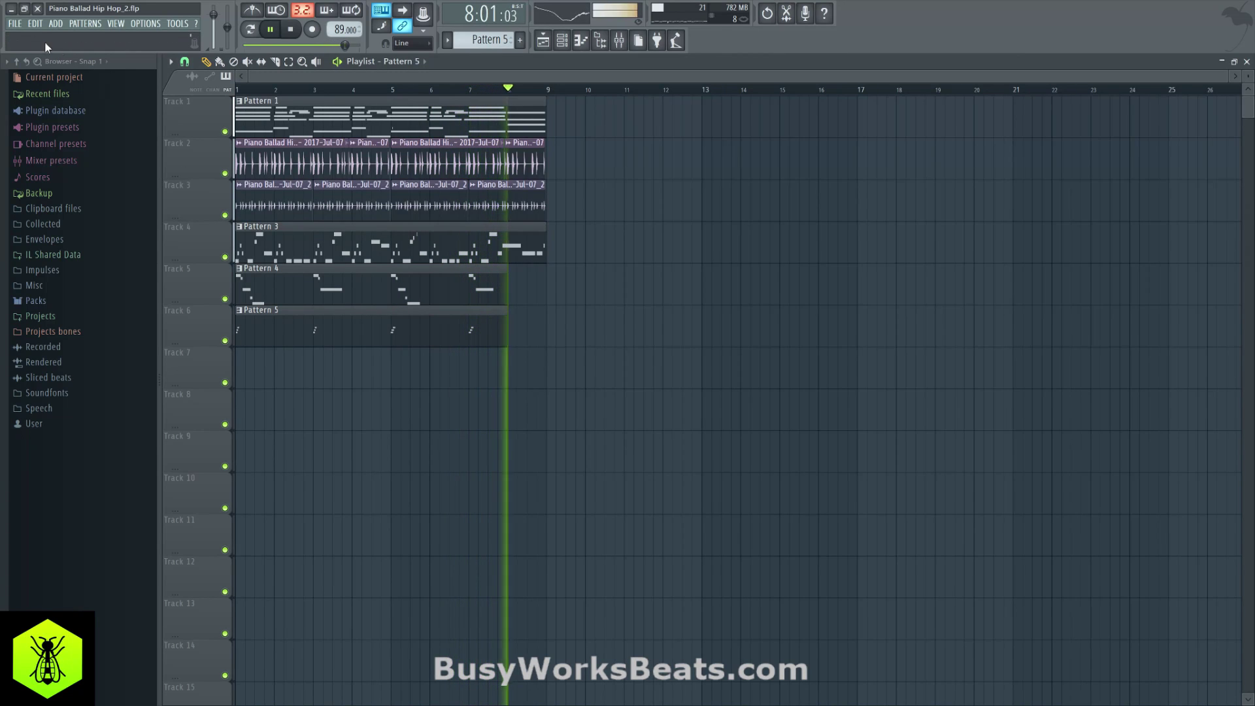
{"action": "left_click", "coordinate": [15, 24]}
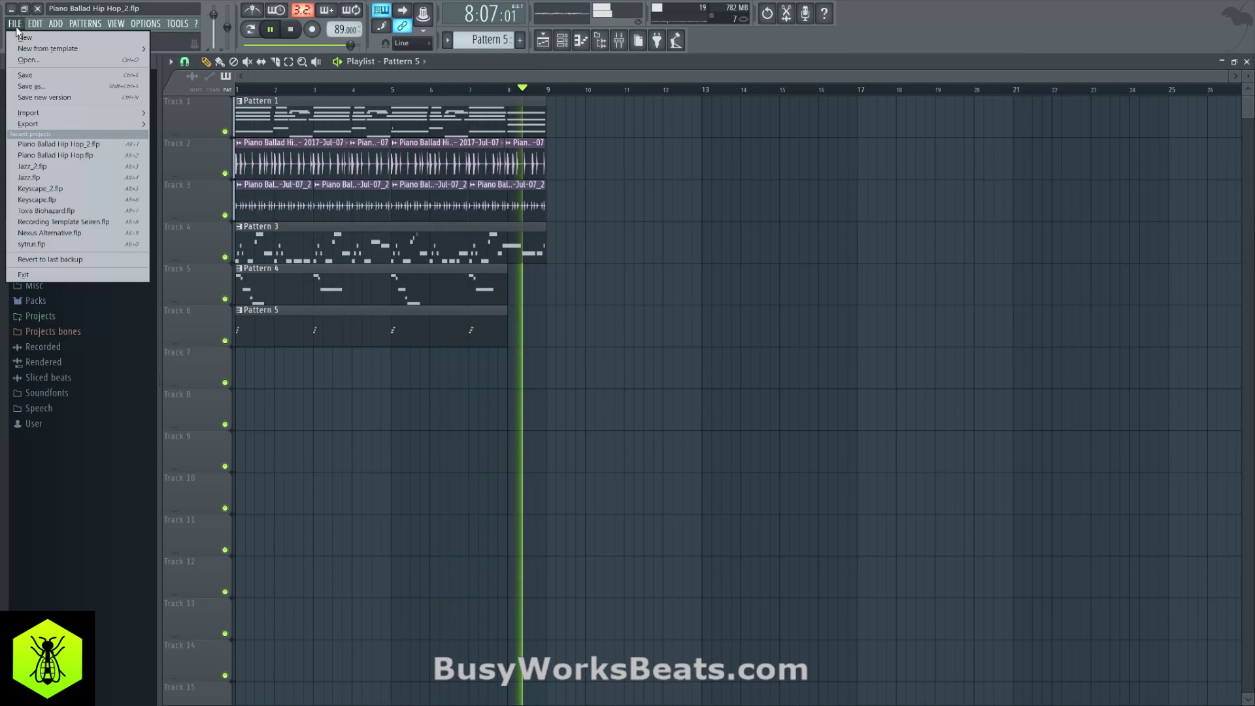
{"action": "left_click", "coordinate": [60, 96]}
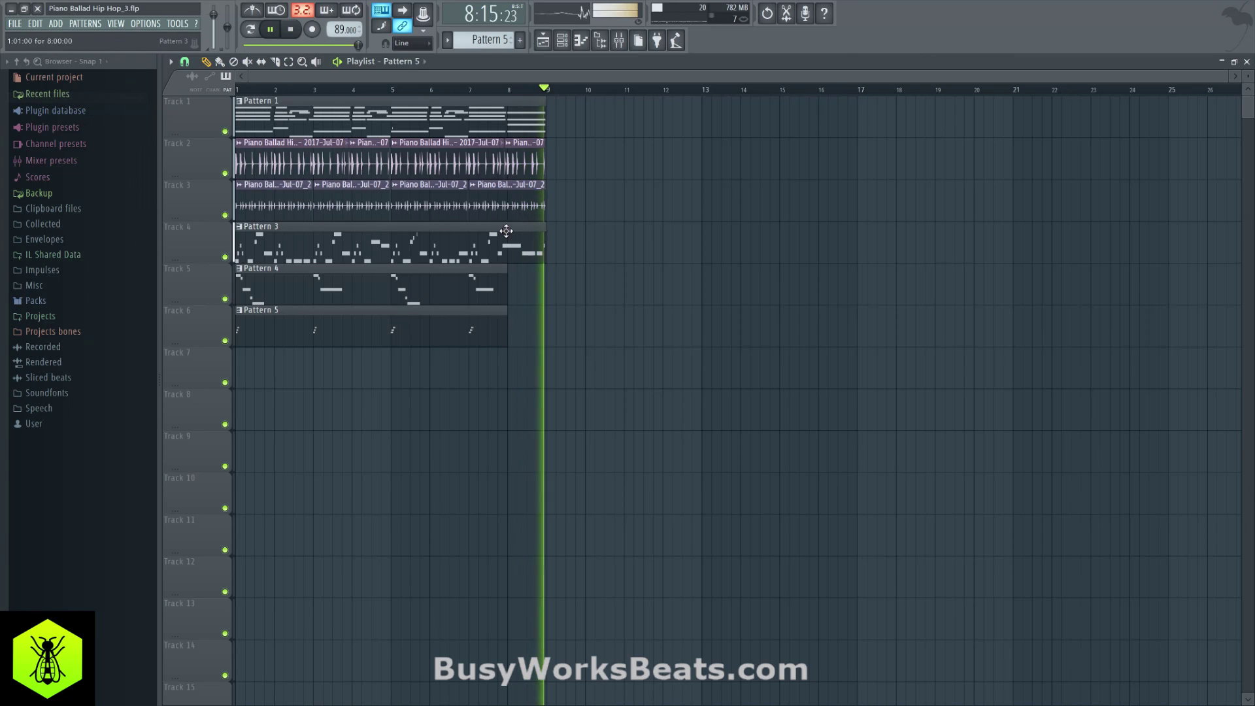
Switch to the empty Pattern 6, select the Maschine 2 channel and bring up its drum kit editor.
{"action": "left_click", "coordinate": [561, 40]}
{"action": "scroll", "coordinate": [487, 40], "scroll_direction": "down", "scroll_amount": 1}
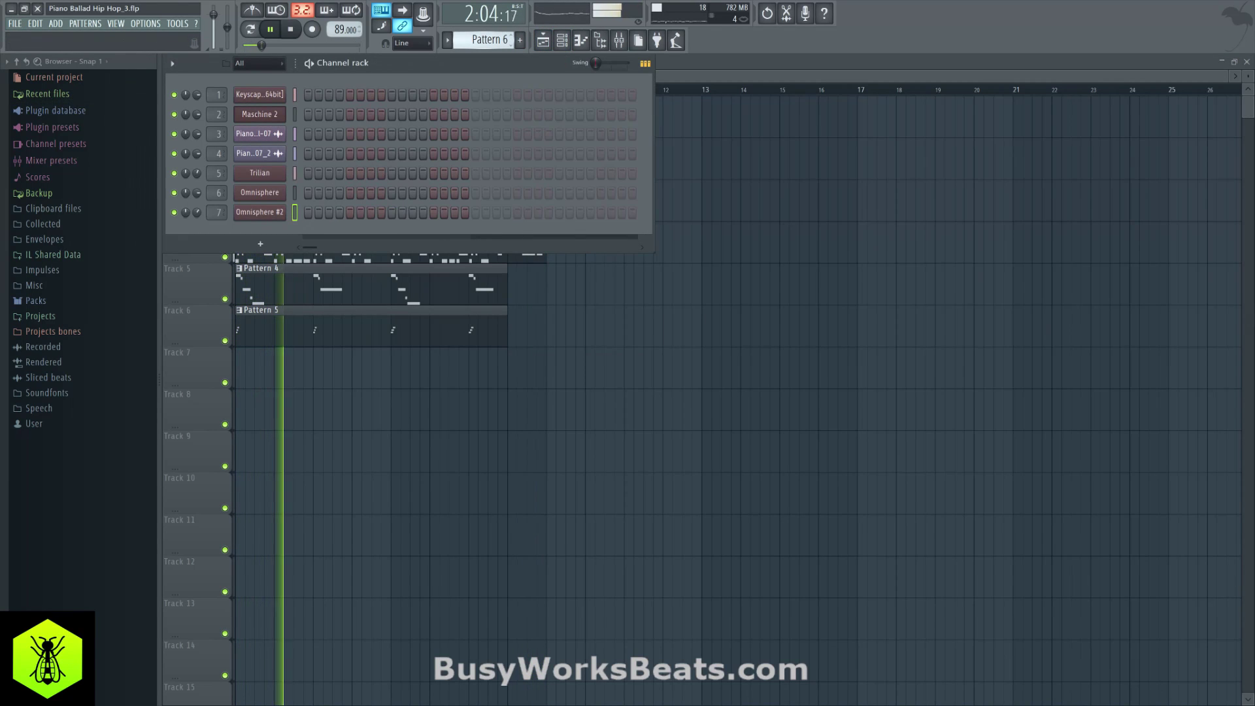
{"action": "left_click", "coordinate": [295, 114]}
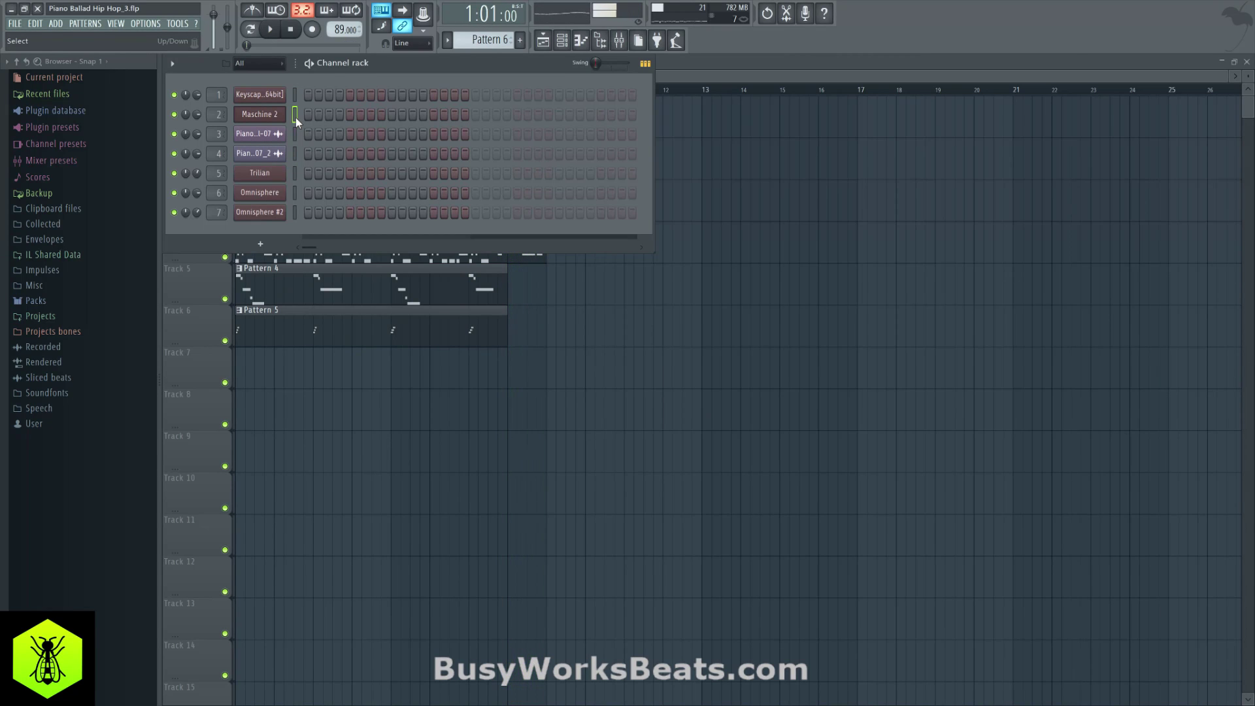
{"action": "left_click", "coordinate": [261, 114]}
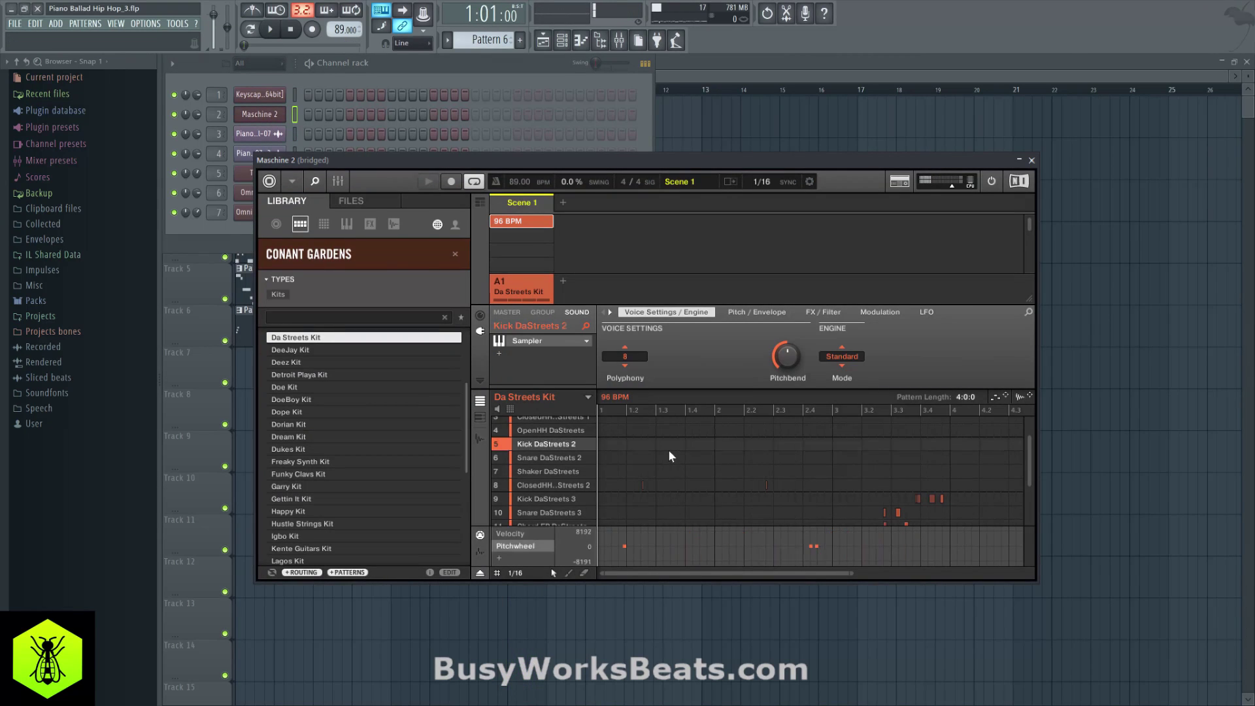
Play the song and reopen the Maschine 2 editor to try Da Streets Kit sounds over the beat.
{"action": "left_click", "coordinate": [1032, 161]}
{"action": "key", "text": "space"}
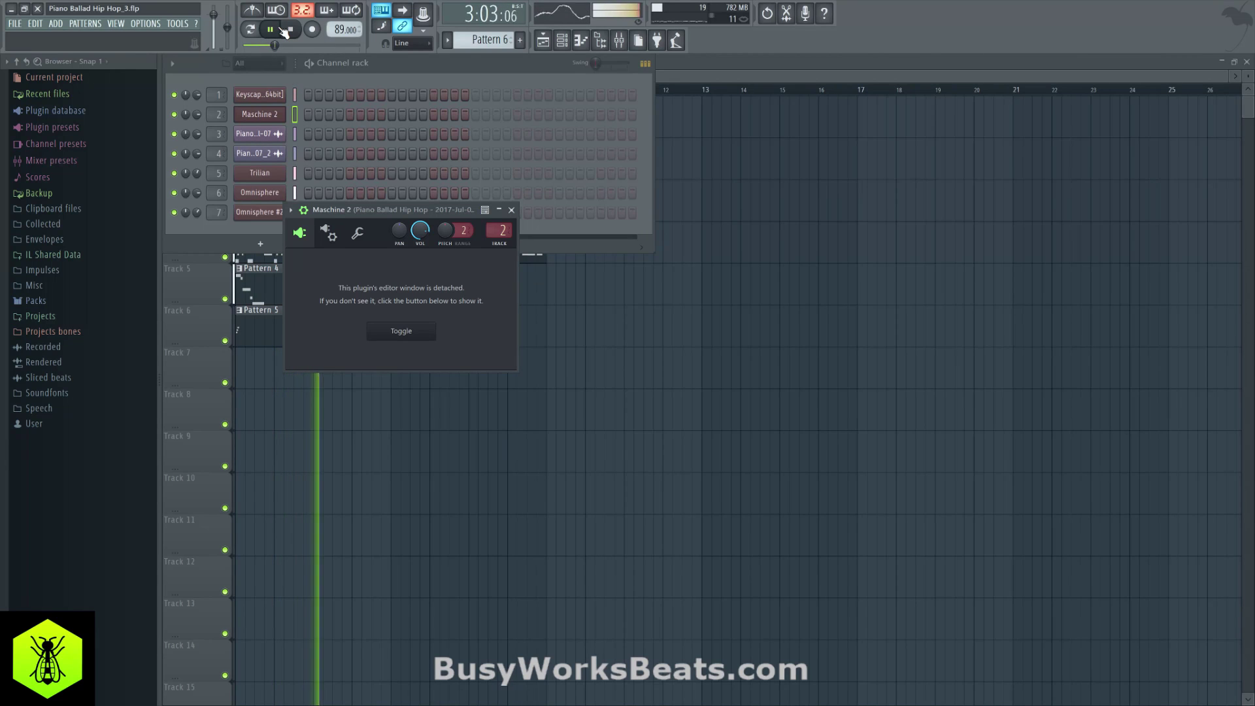
{"action": "left_click", "coordinate": [512, 210]}
{"action": "left_click", "coordinate": [260, 114]}
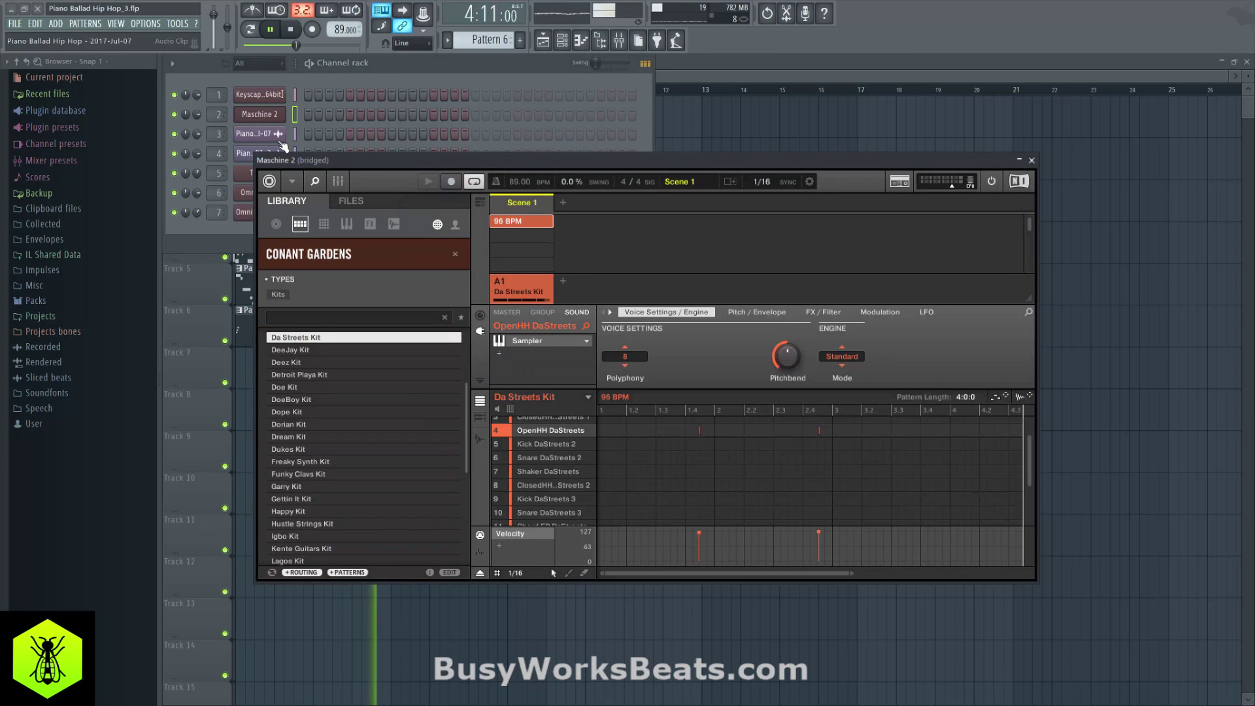
Open Edison on mixer insert 2 and clear its old recording.
{"action": "left_click", "coordinate": [618, 40]}
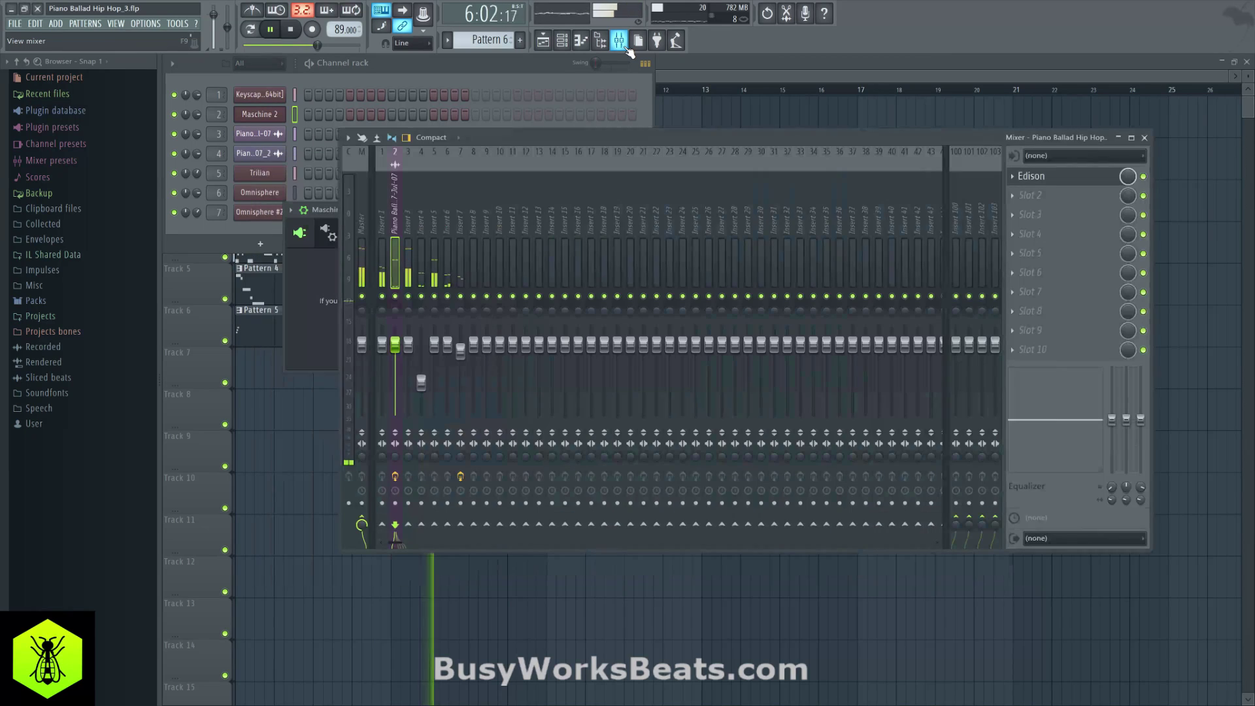
{"action": "key", "text": "space"}
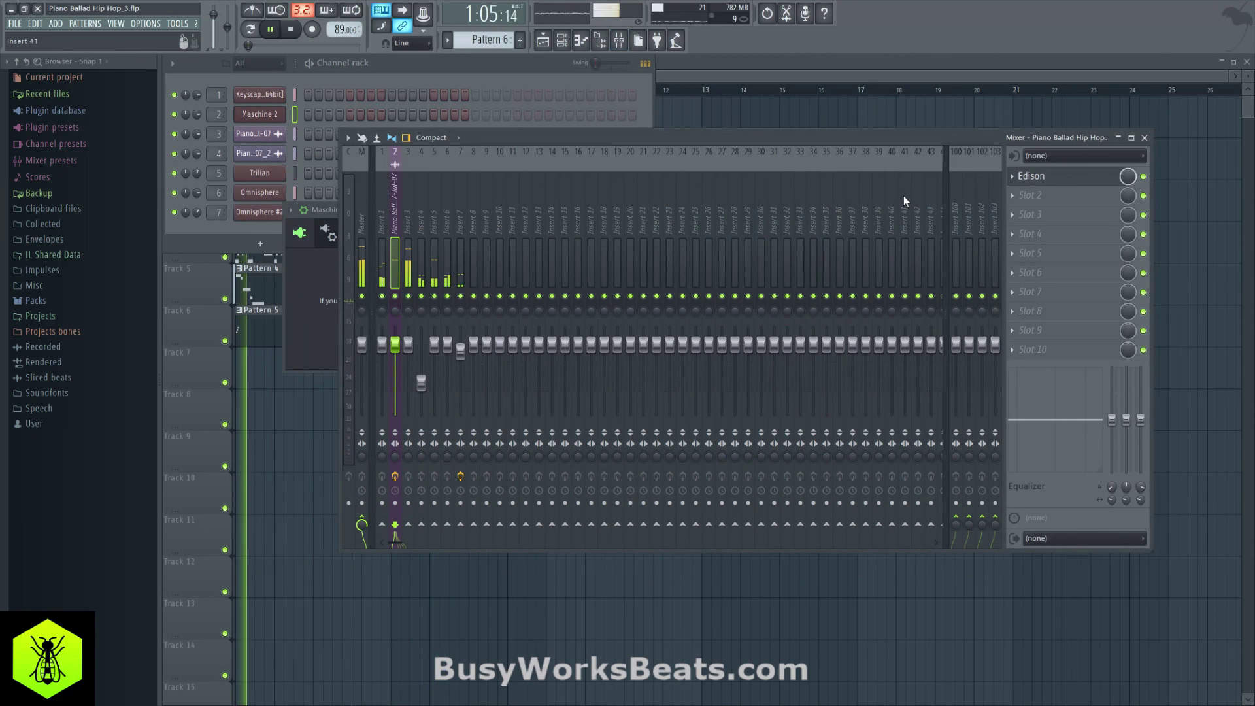
{"action": "left_click", "coordinate": [1032, 176]}
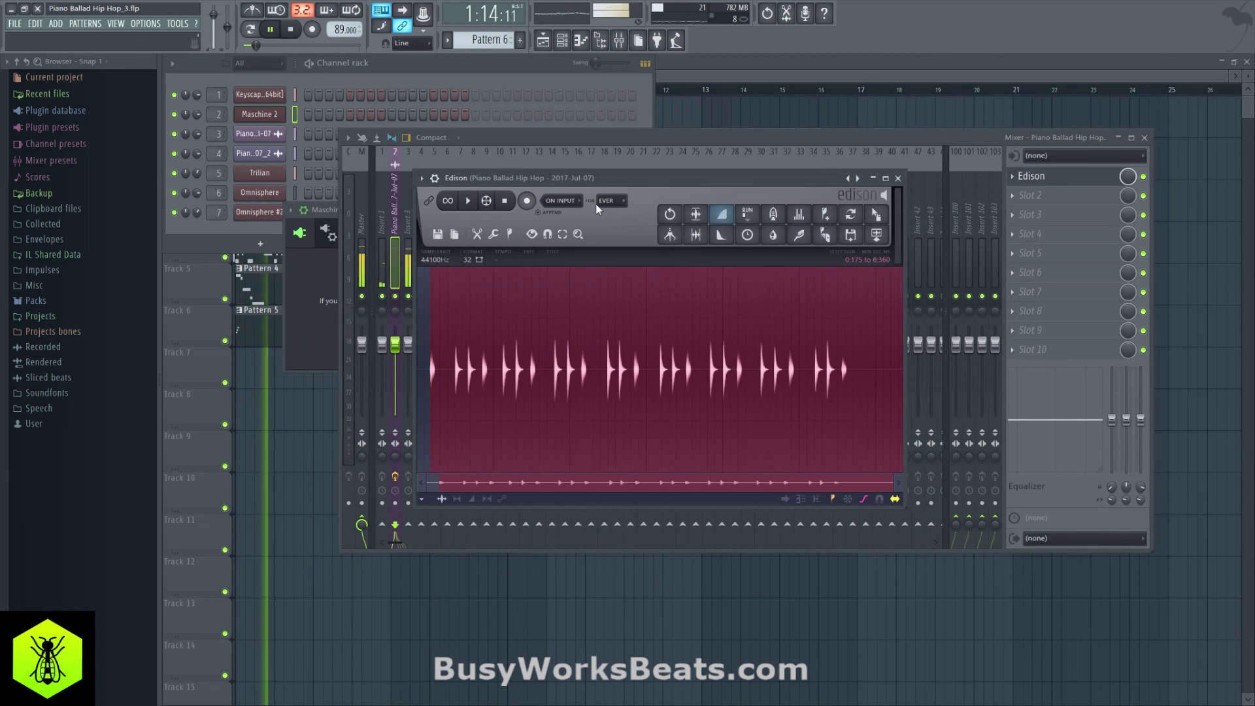
{"action": "left_click", "coordinate": [437, 234]}
{"action": "left_click", "coordinate": [449, 257]}
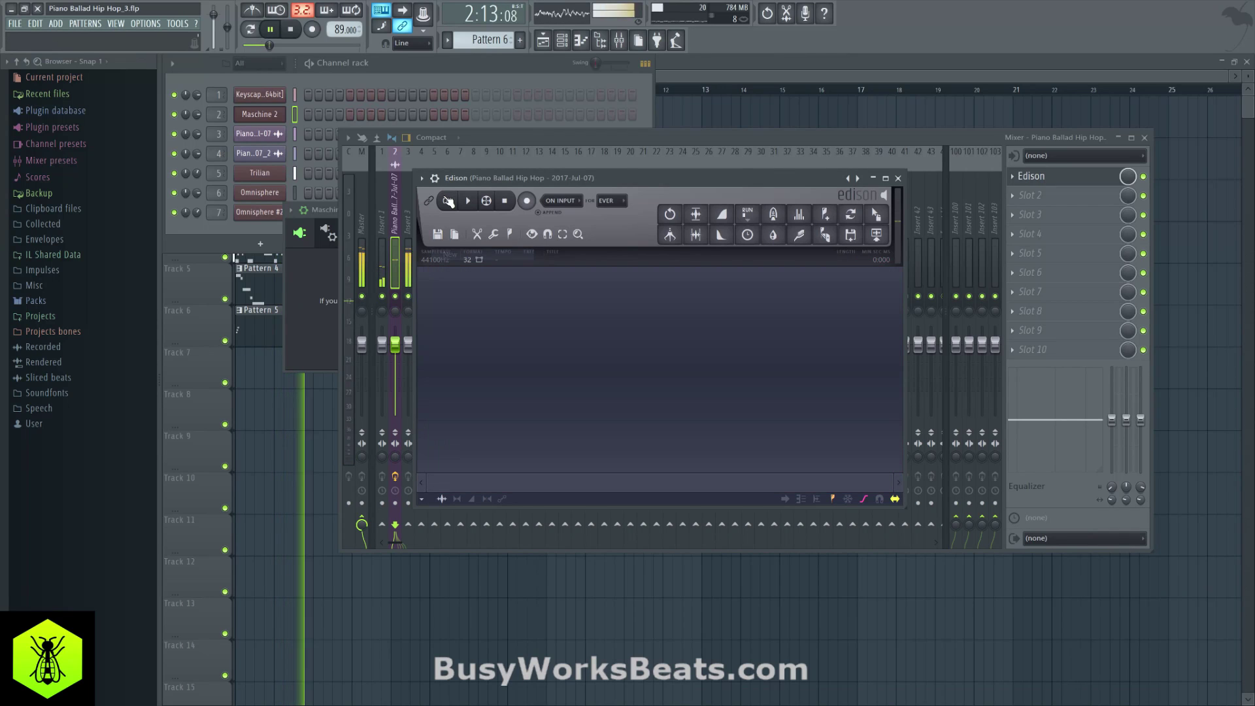
Record the Maschine drum hits into Edison and place the recording on Track 7 at bar 1.
{"action": "key", "text": "space"}
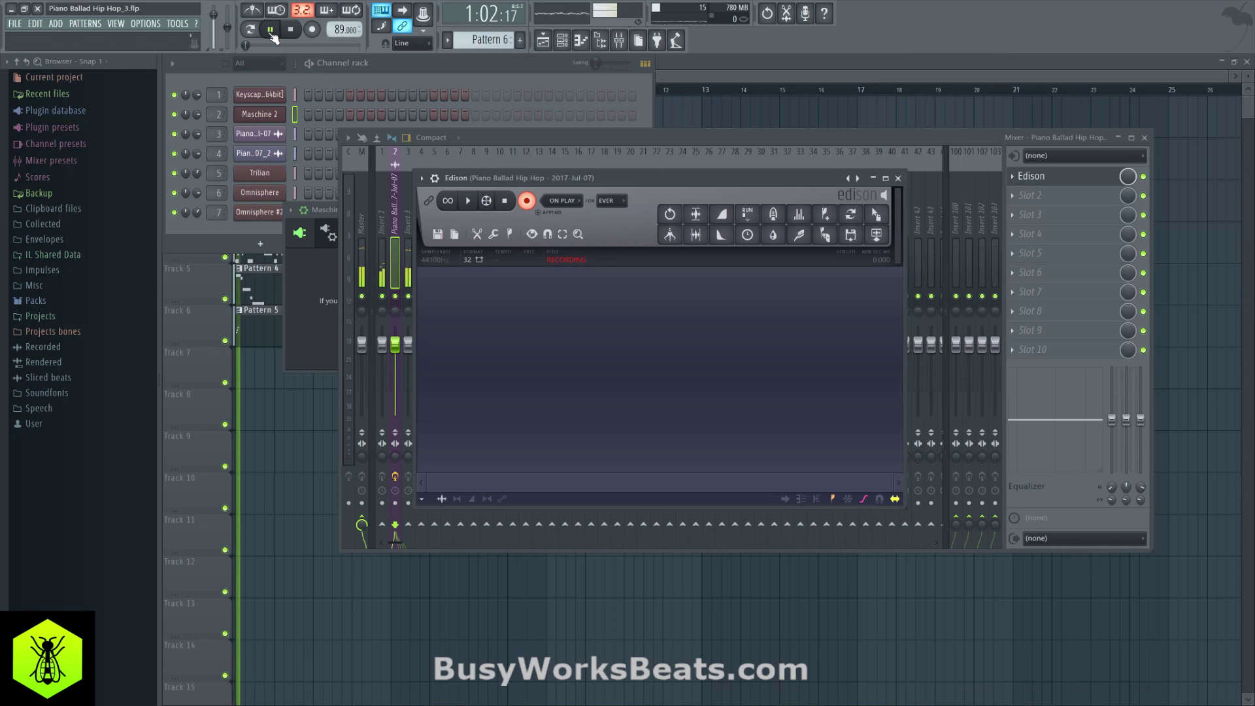
{"action": "left_click", "coordinate": [292, 32]}
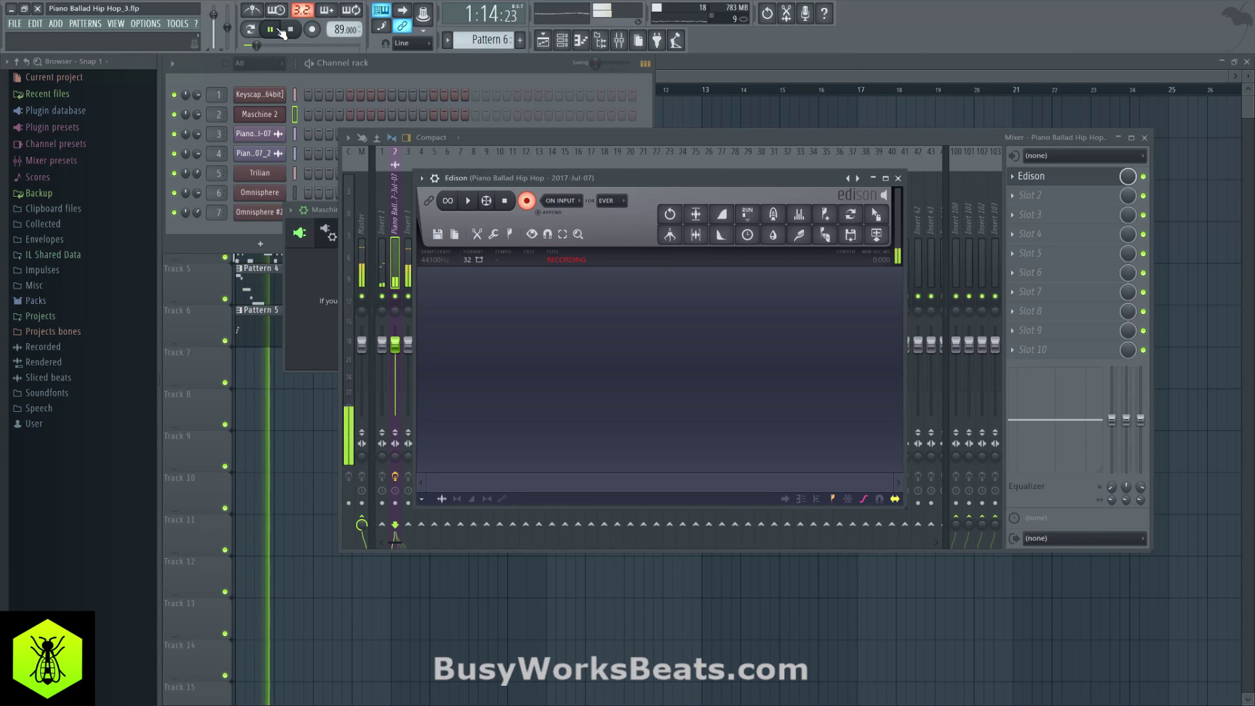
{"action": "left_click", "coordinate": [508, 200]}
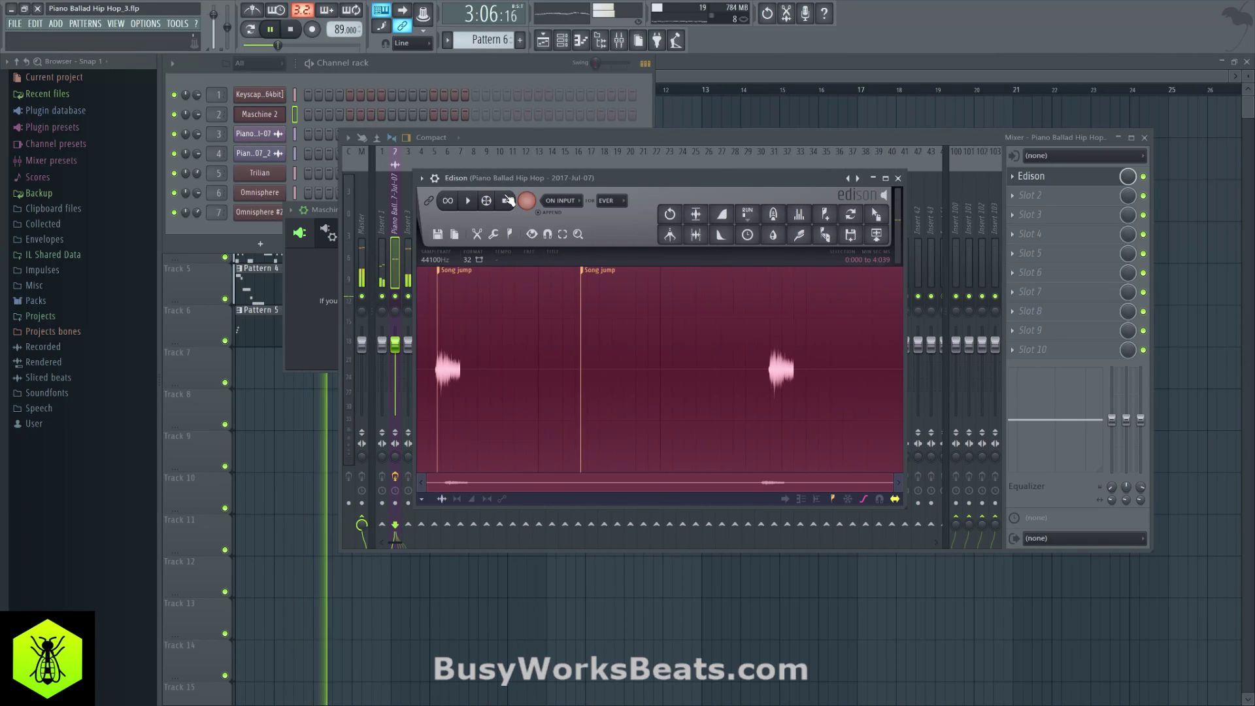
{"action": "left_click", "coordinate": [876, 235]}
{"action": "left_click", "coordinate": [300, 421]}
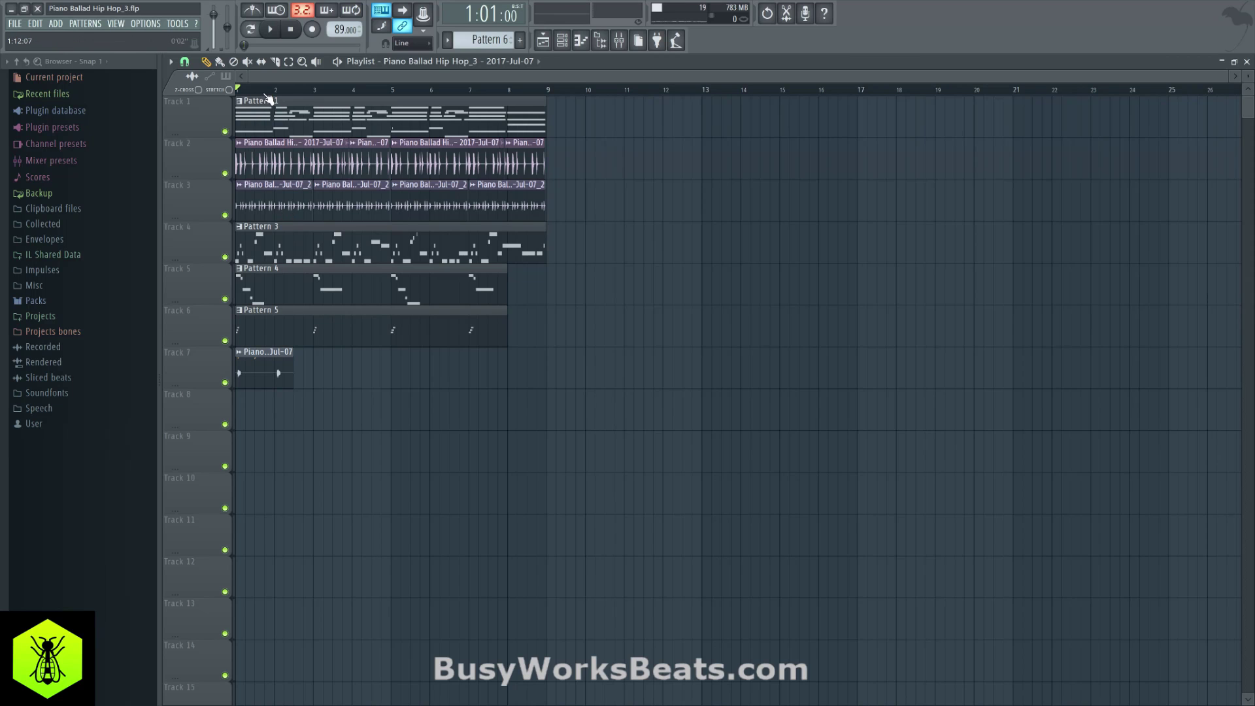
Set the playlist snap to Beat and move the Track 7 clip to 1:13:00.
{"action": "scroll", "coordinate": [268, 98], "scroll_direction": "up", "scroll_amount": 3}
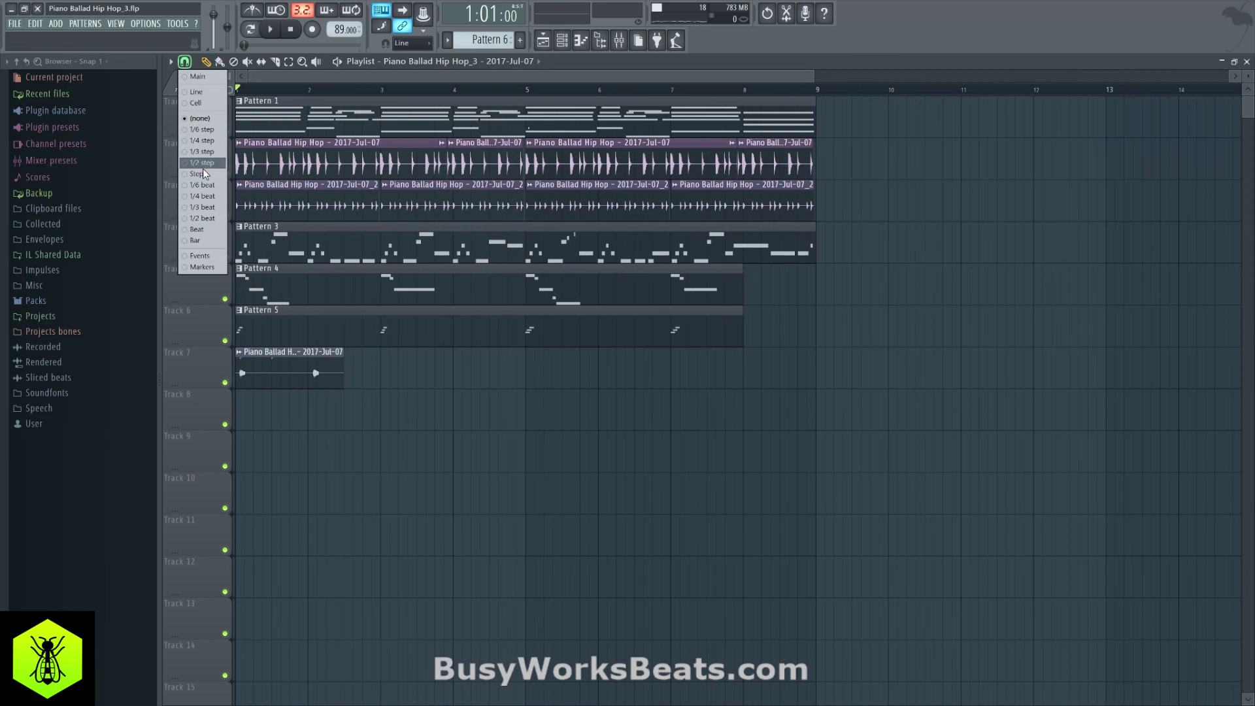
{"action": "left_click", "coordinate": [204, 222]}
{"action": "key", "text": "space"}
{"action": "left_click_drag", "start_coordinate": [275, 373], "coordinate": [324, 376]}
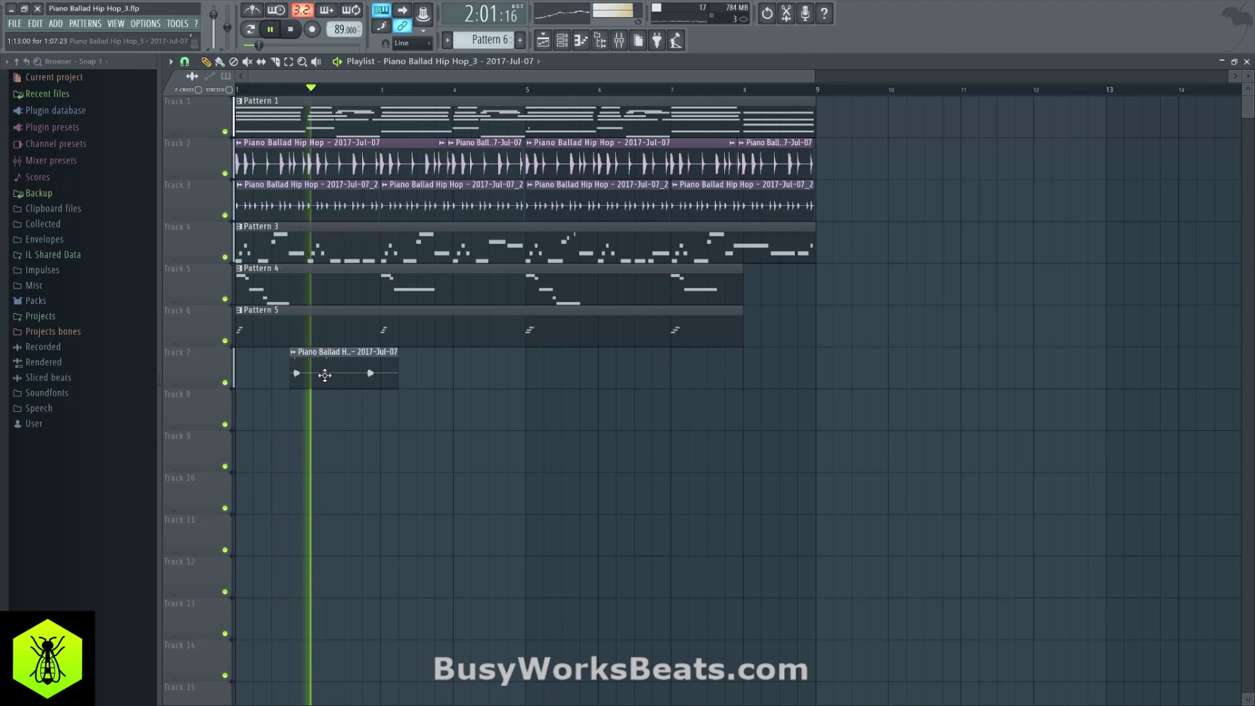
Choose a finer playlist snap and shift the Track 7 clip to 1:14:00.
{"action": "left_click", "coordinate": [185, 63]}
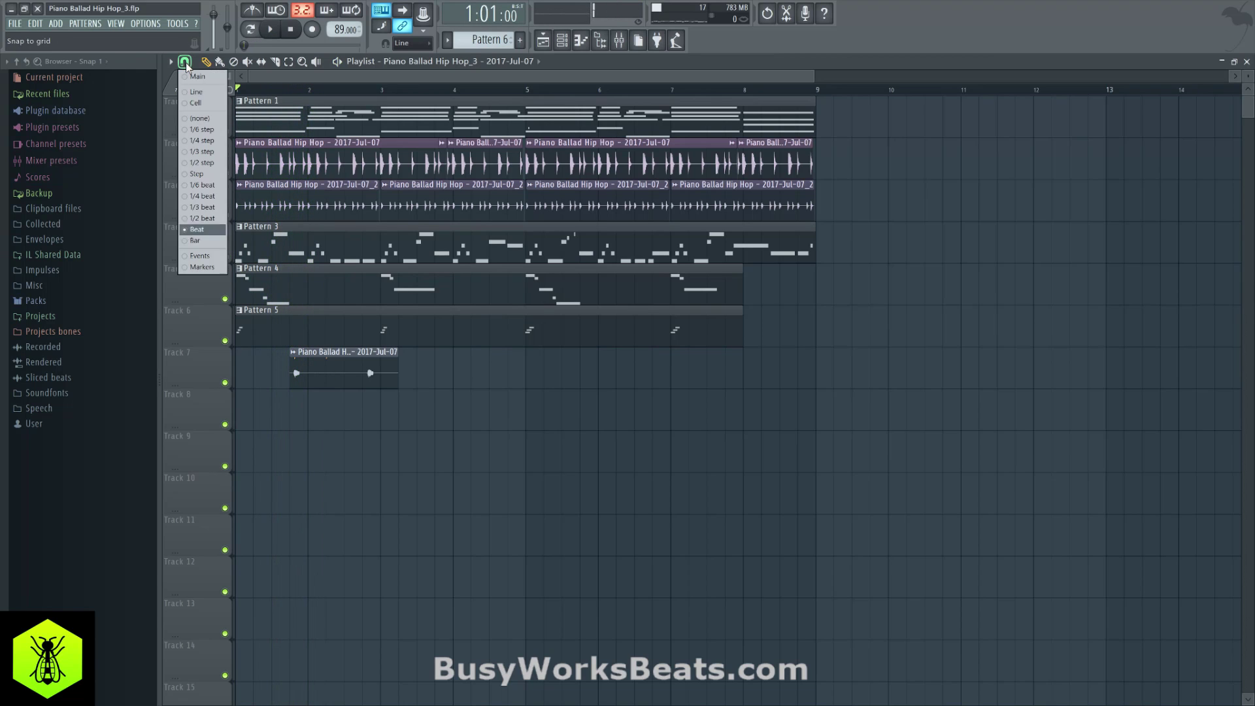
{"action": "left_click", "coordinate": [205, 208]}
{"action": "key", "text": "space"}
{"action": "left_click_drag", "start_coordinate": [326, 377], "coordinate": [331, 380]}
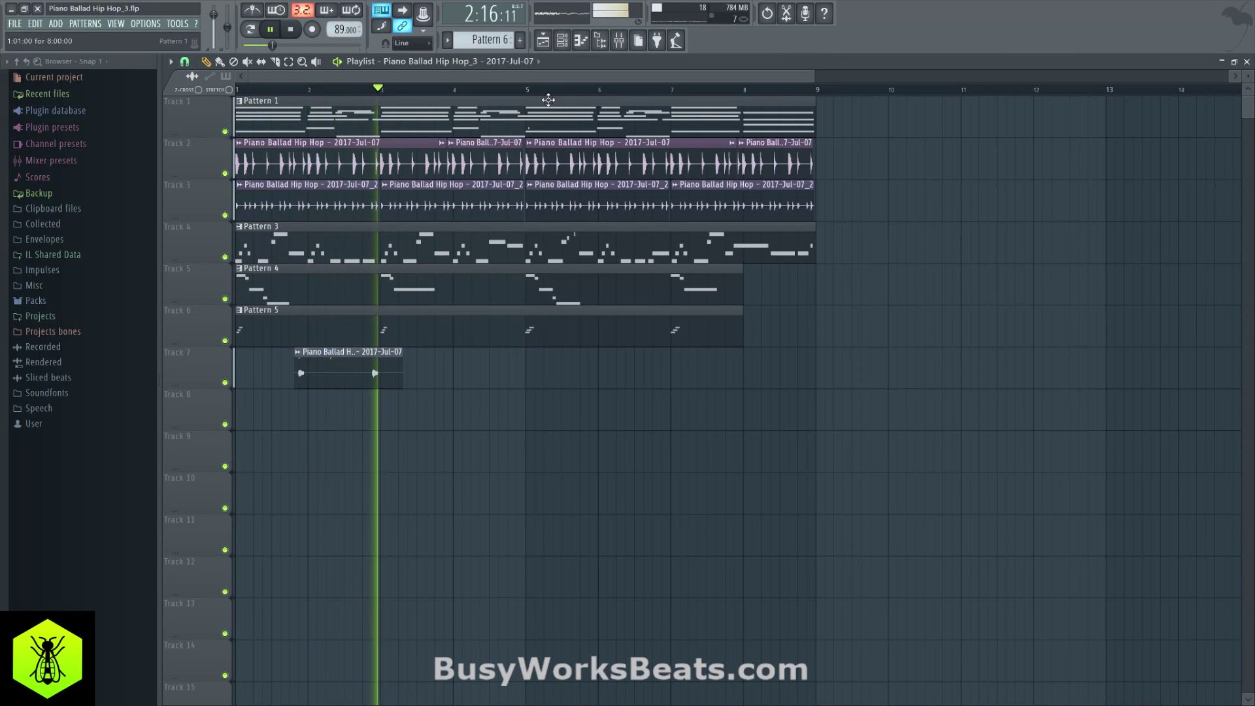
Route the new audio clip channel to mixer insert 8, and remove Edison from insert 2.
{"action": "key", "text": "F6"}
{"action": "key", "text": "space"}
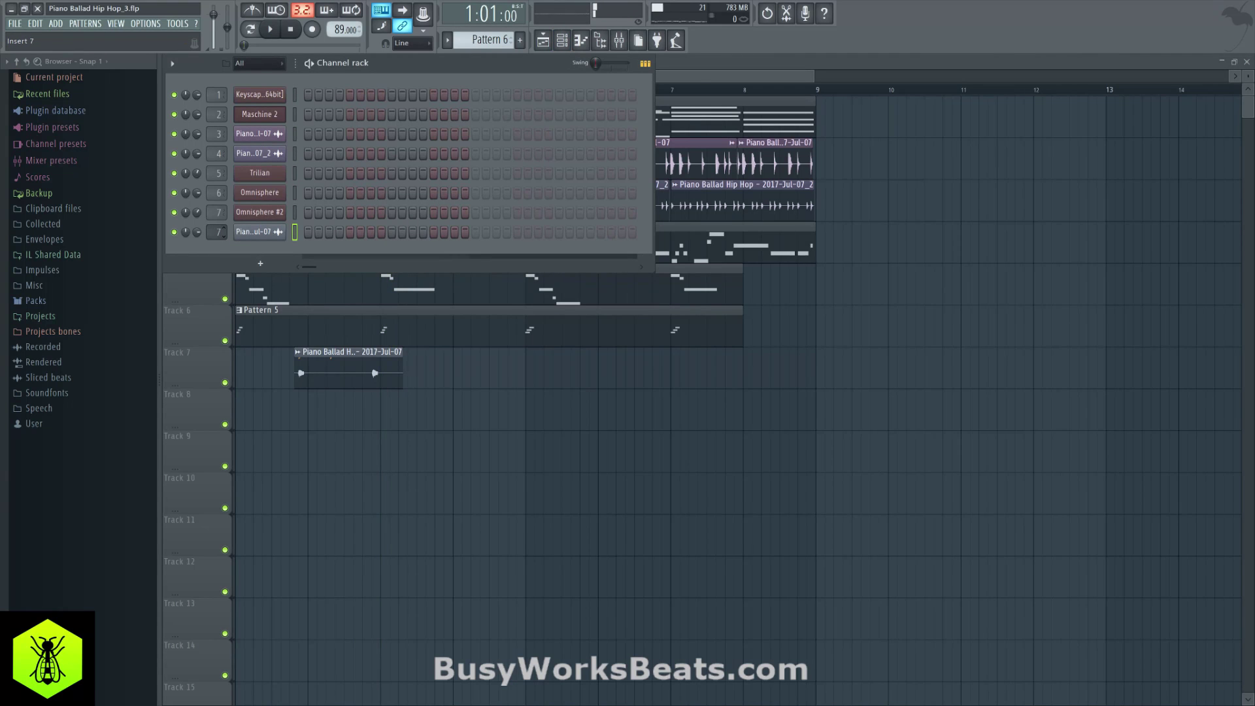
{"action": "left_click", "coordinate": [618, 40]}
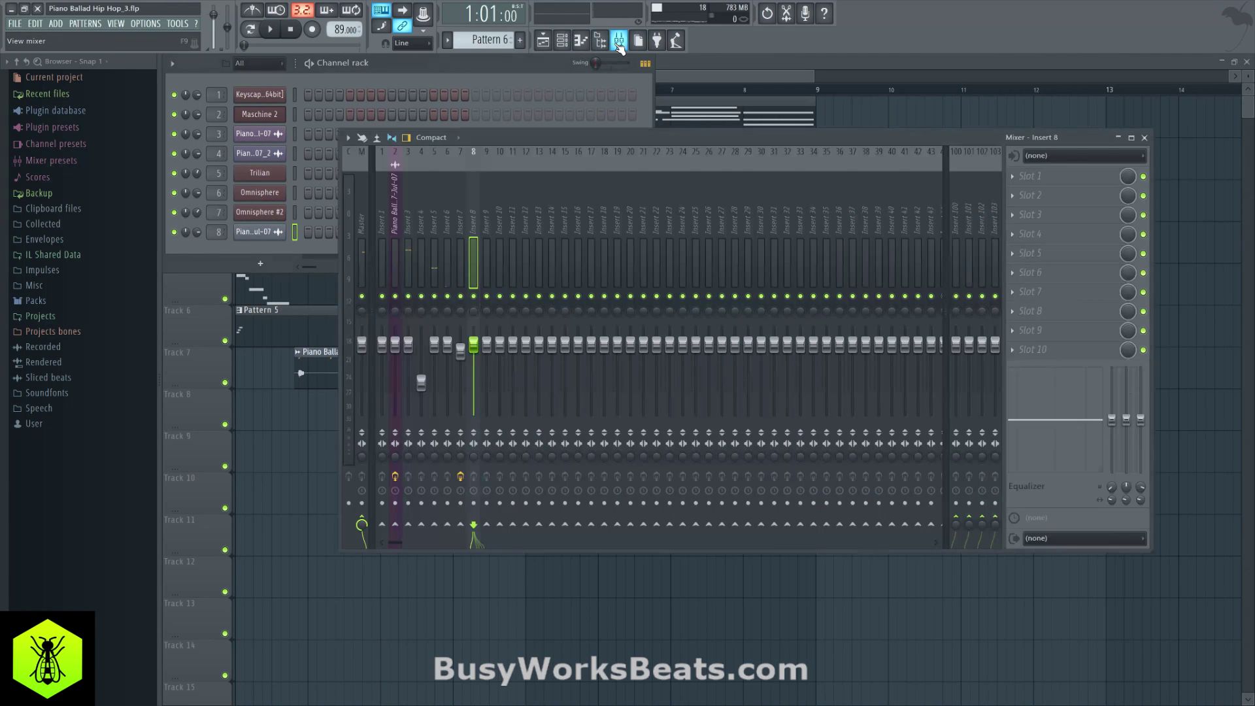
{"action": "left_click", "coordinate": [1009, 179]}
{"action": "mouse_move", "coordinate": [1025, 198]}
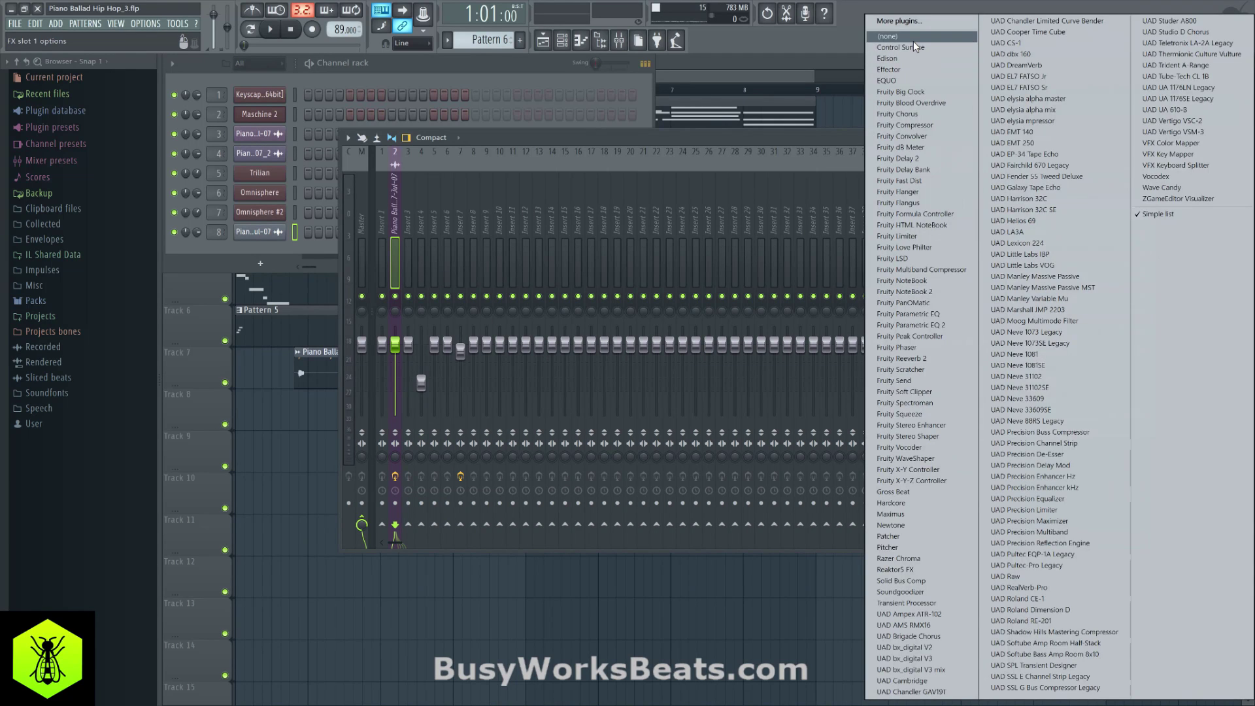
{"action": "left_click", "coordinate": [912, 41]}
Adjust the volume of the new audio clip channel 8 while the song plays.
{"action": "key", "text": "F5"}
{"action": "key", "text": "space"}
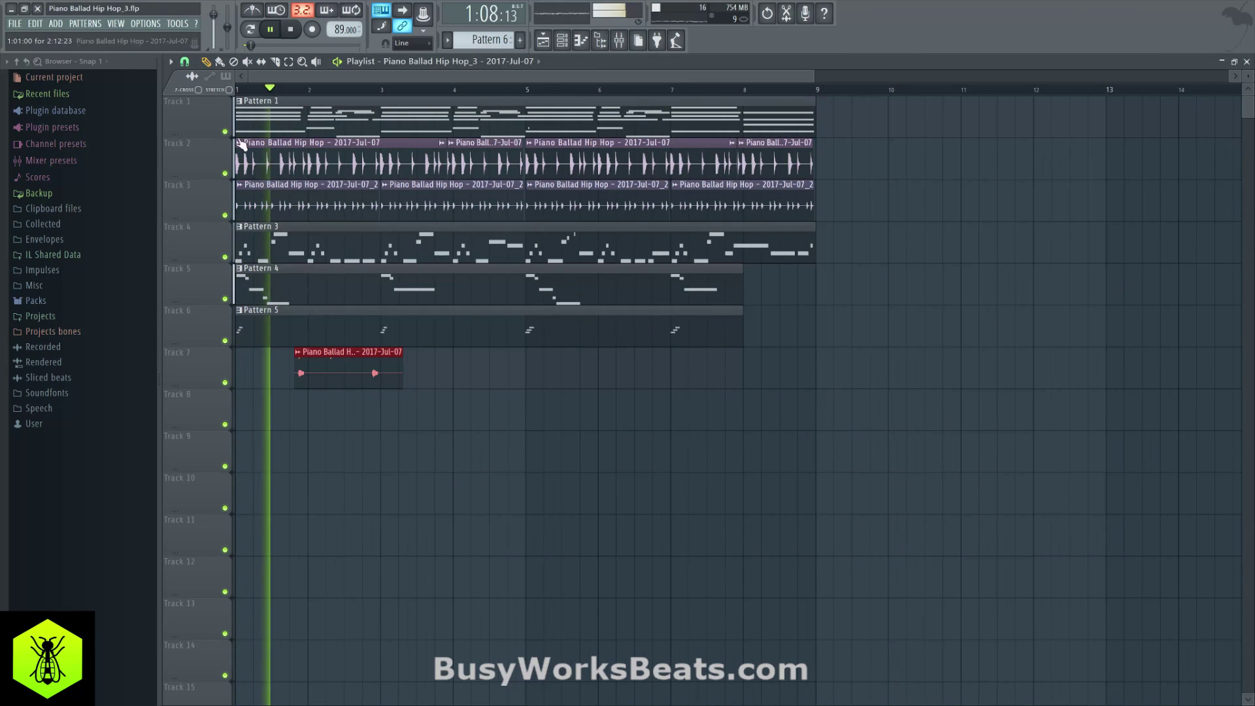
{"action": "left_click", "coordinate": [185, 61]}
{"action": "left_click", "coordinate": [209, 116]}
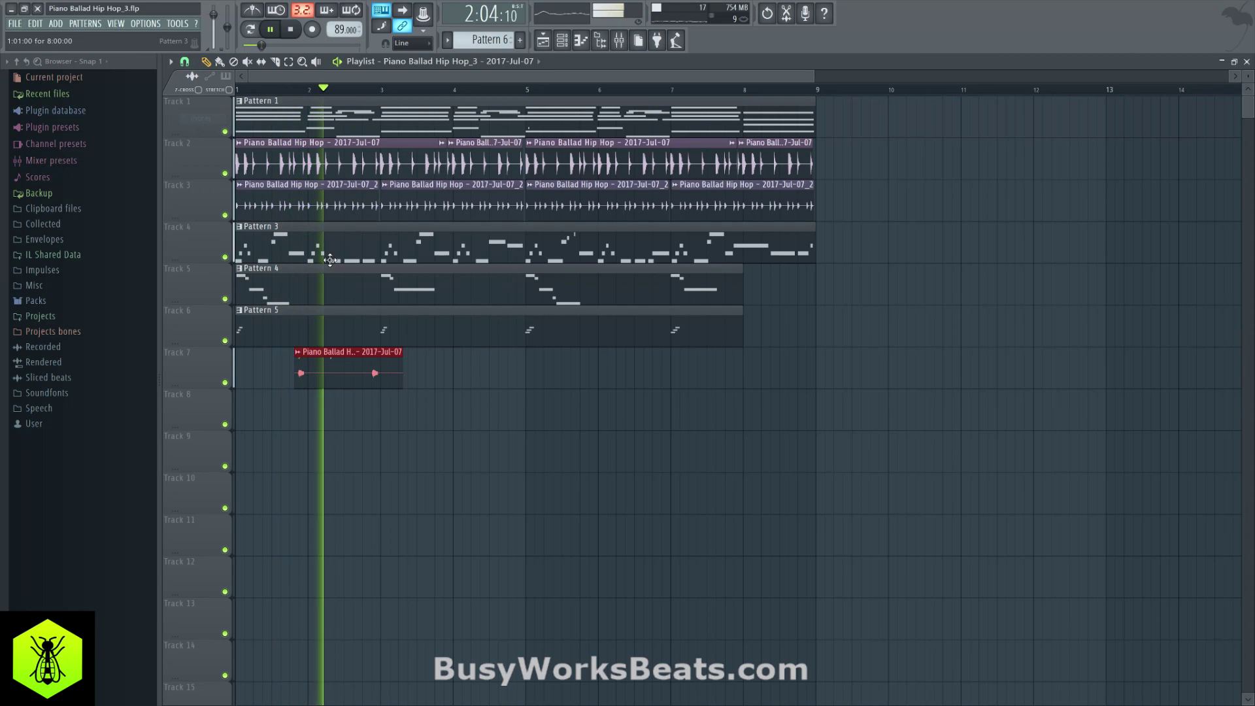
{"action": "key", "text": "F6"}
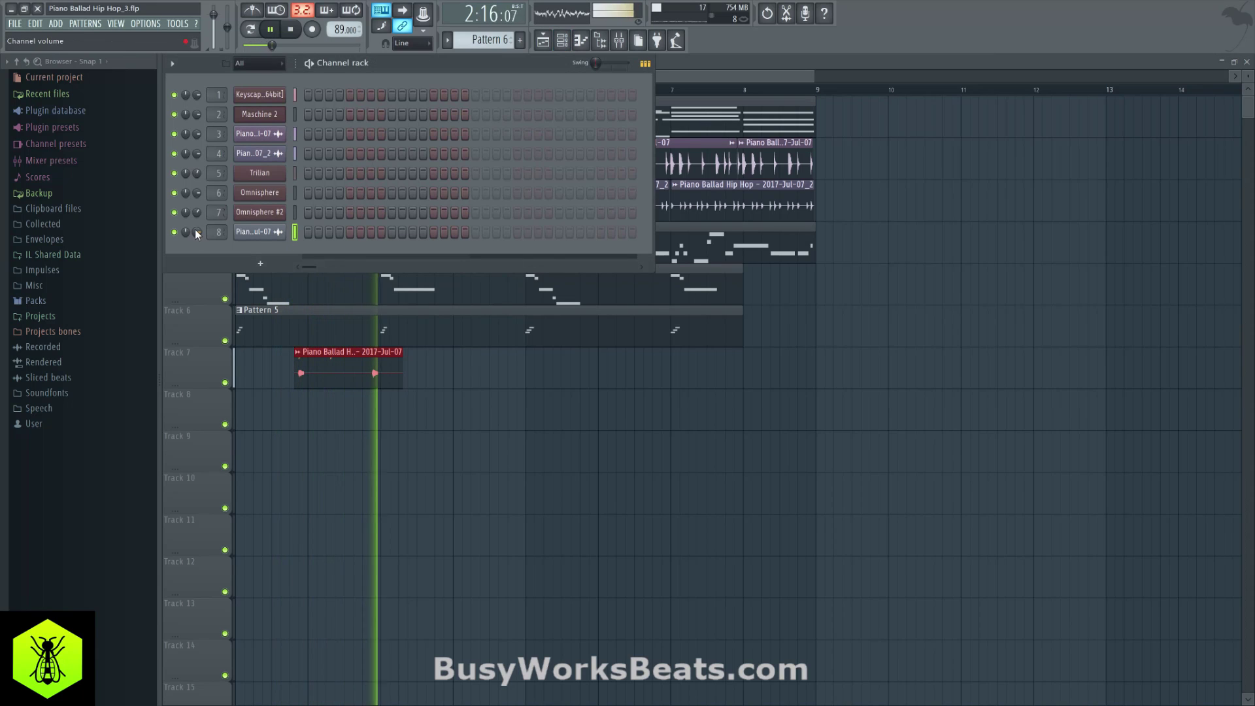
{"action": "mouse_move", "coordinate": [196, 231]}
{"action": "left_mouse_down"}
{"action": "mouse_move", "coordinate": [196, 245]}
{"action": "mouse_move", "coordinate": [198, 233]}
{"action": "left_mouse_up"}
{"action": "key", "text": "space"}
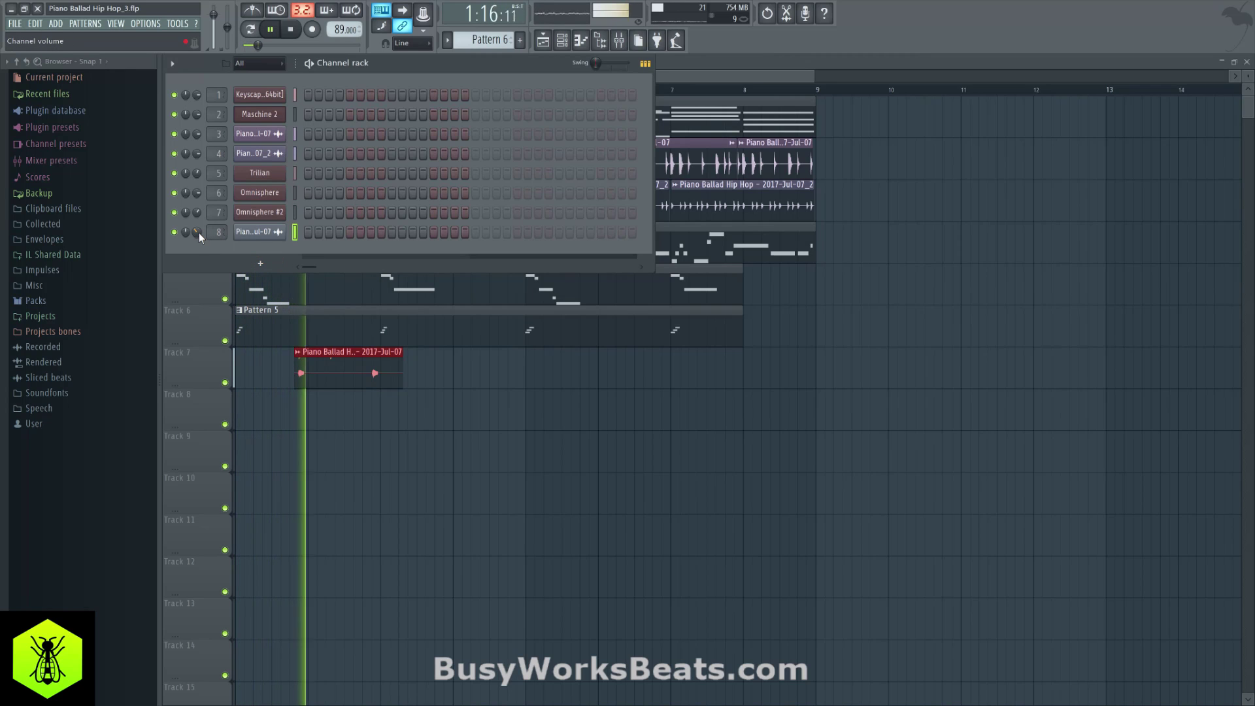
{"action": "key", "text": "F6"}
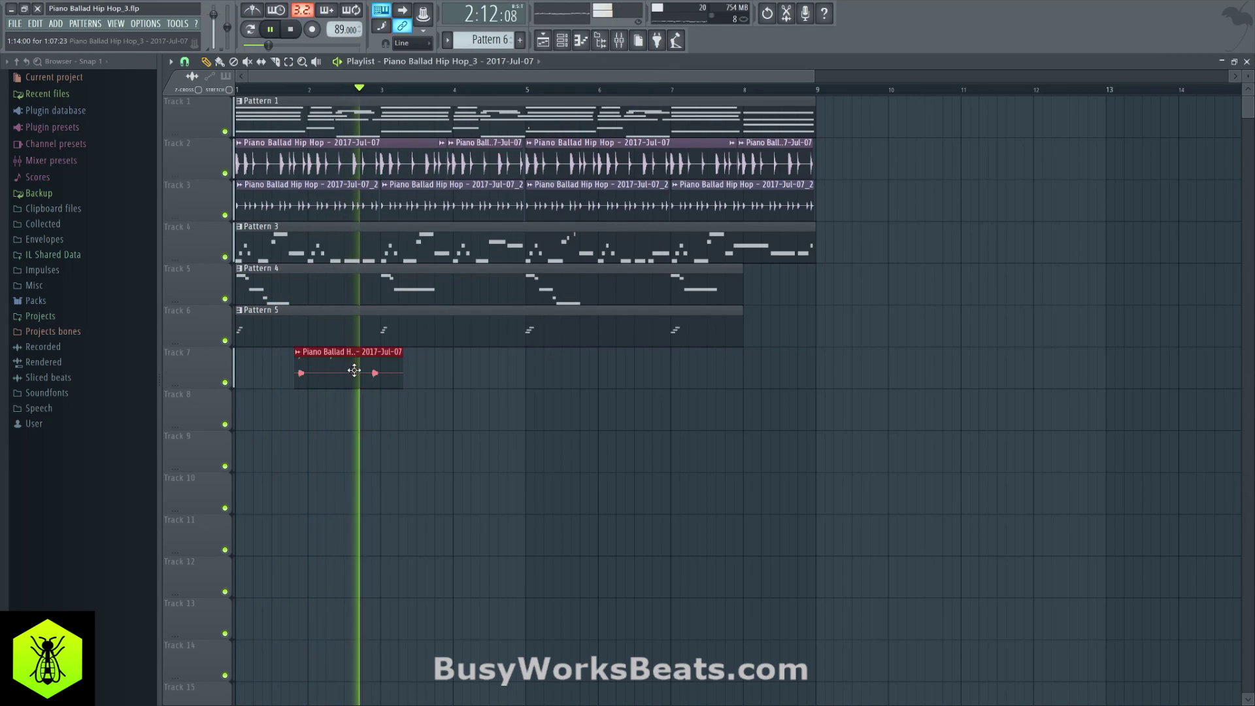
Replay the song from the start to check how the Track 7 clip sits in the beat.
{"action": "left_click", "coordinate": [185, 61]}
{"action": "left_click", "coordinate": [200, 118]}
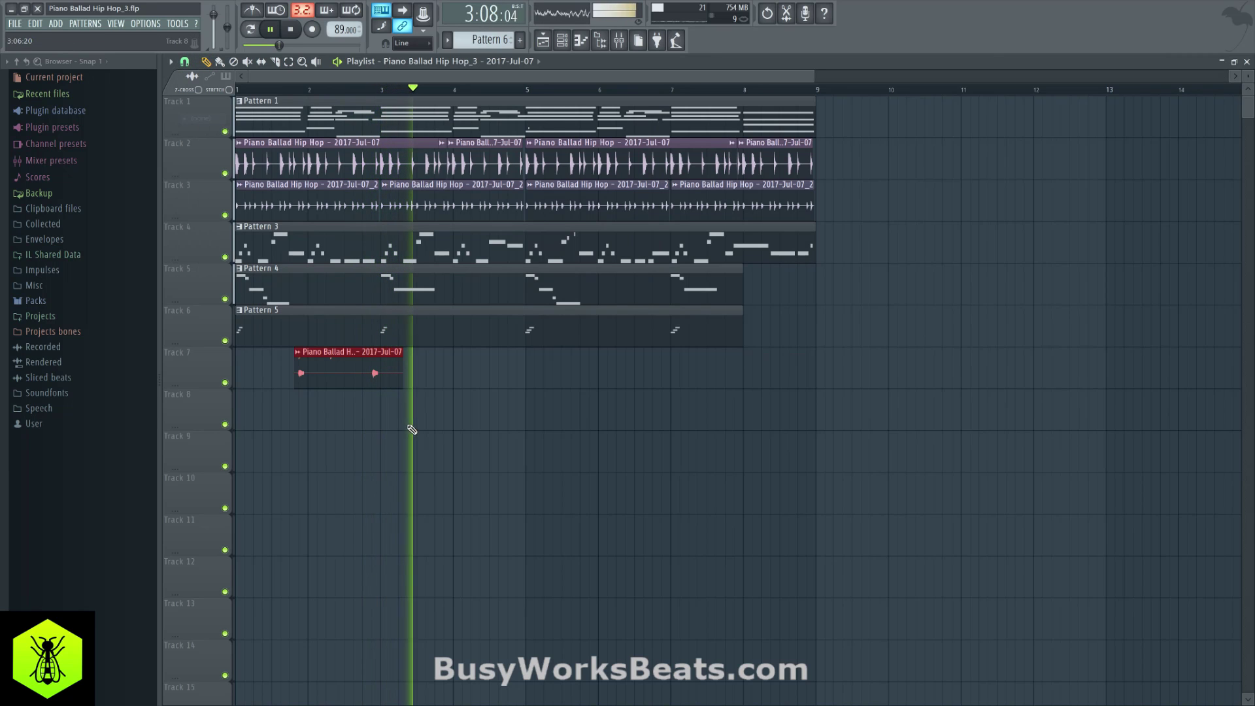
{"action": "left_click", "coordinate": [411, 429], "text": "ctrl"}
{"action": "key", "text": "space"}
{"action": "key", "text": "space"}
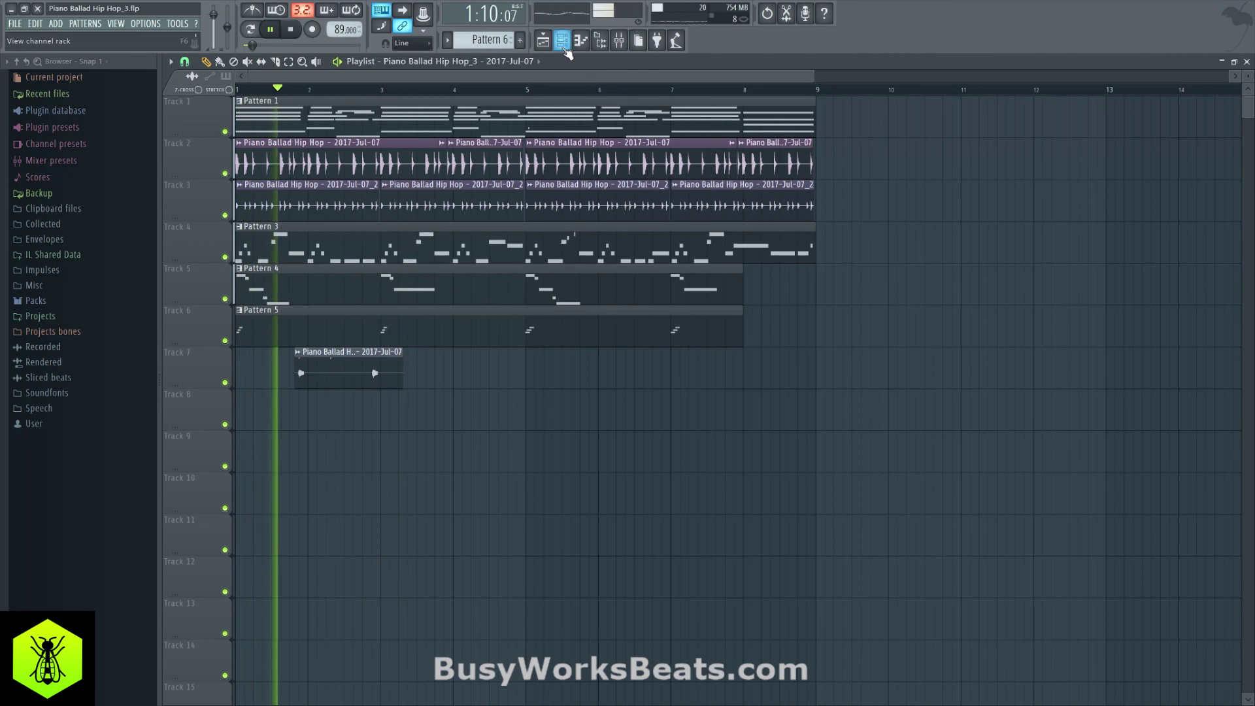
{"action": "key", "text": "F6"}
{"action": "key", "text": "F6"}
Repeat the Track 7 clip every two bars with Bar snapping to make four clips, and trim the last one at bar 9.
{"action": "left_click", "coordinate": [339, 364], "text": "ctrl"}
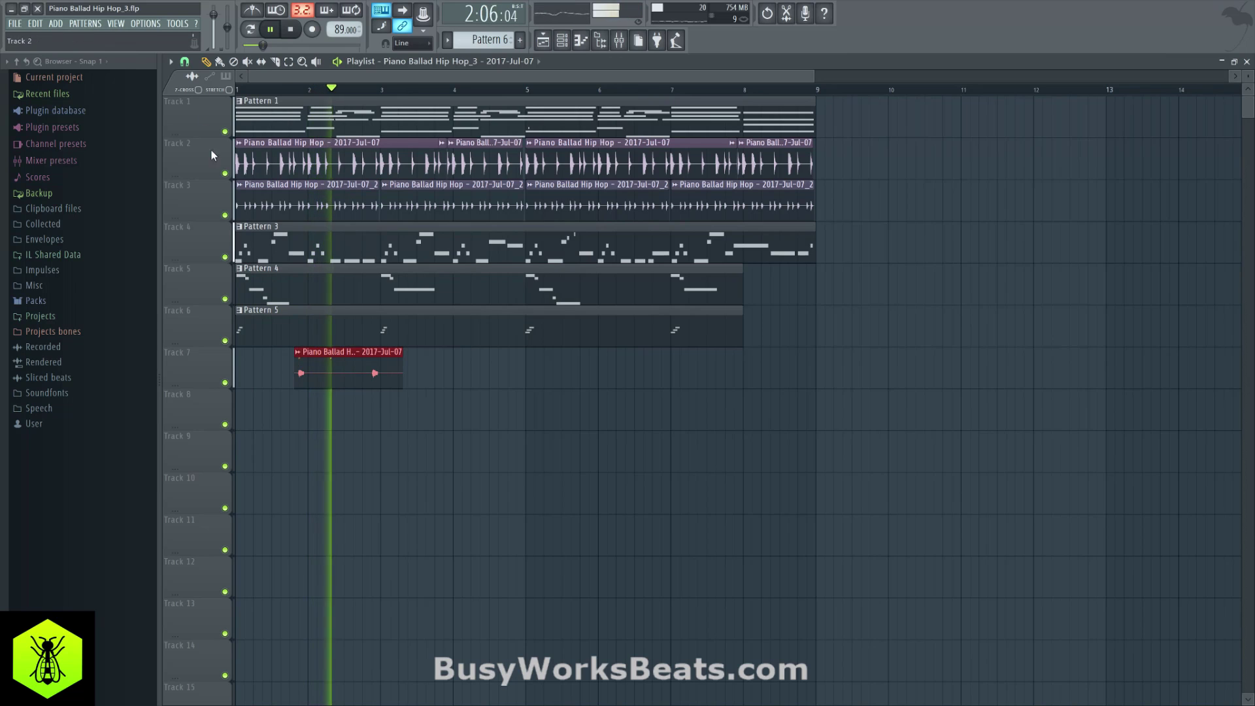
{"action": "left_click", "coordinate": [185, 61]}
{"action": "left_click", "coordinate": [200, 222]}
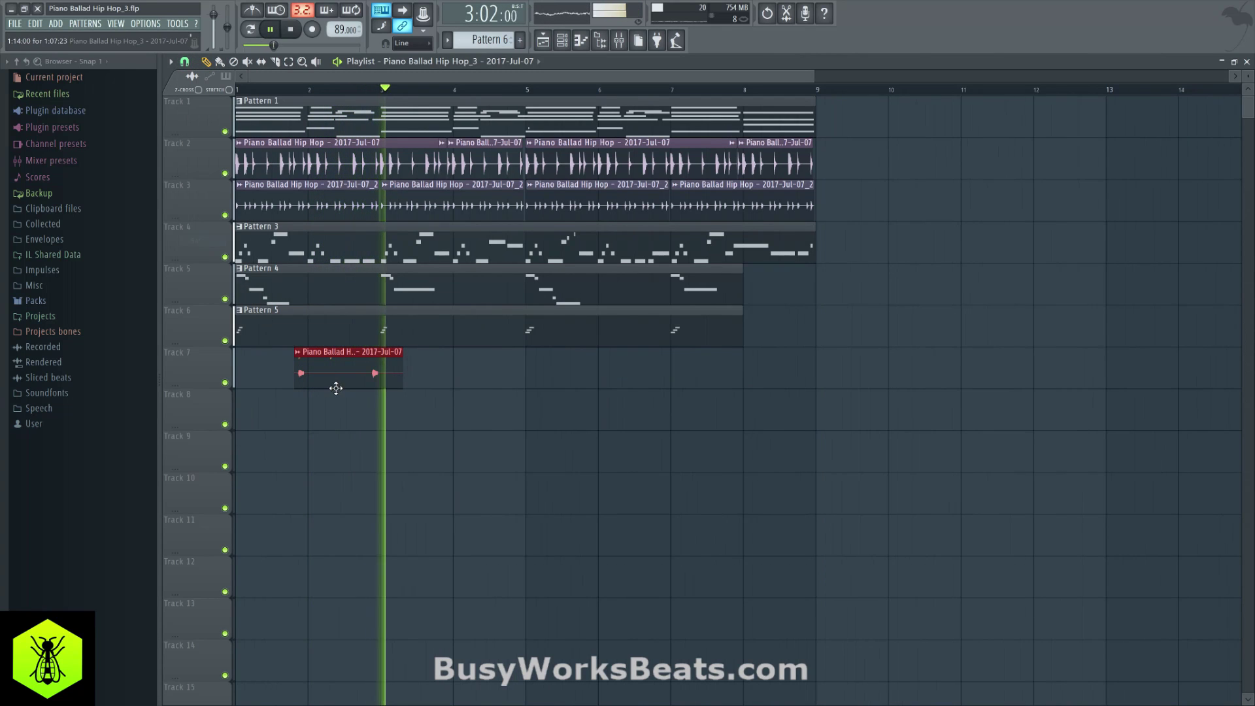
{"action": "left_click_drag", "start_coordinate": [327, 374], "coordinate": [455, 374]}
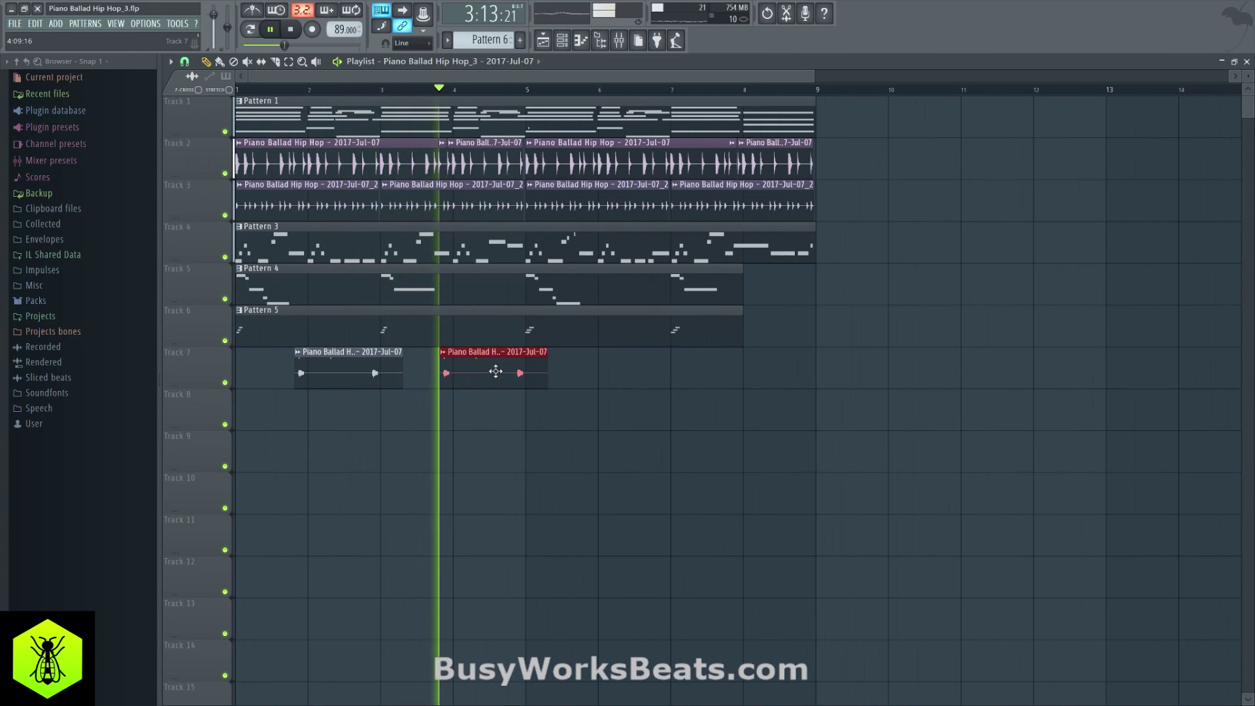
{"action": "key", "text": "ctrl+b"}
{"action": "key", "text": "ctrl+b"}
{"action": "left_click", "coordinate": [896, 391]}
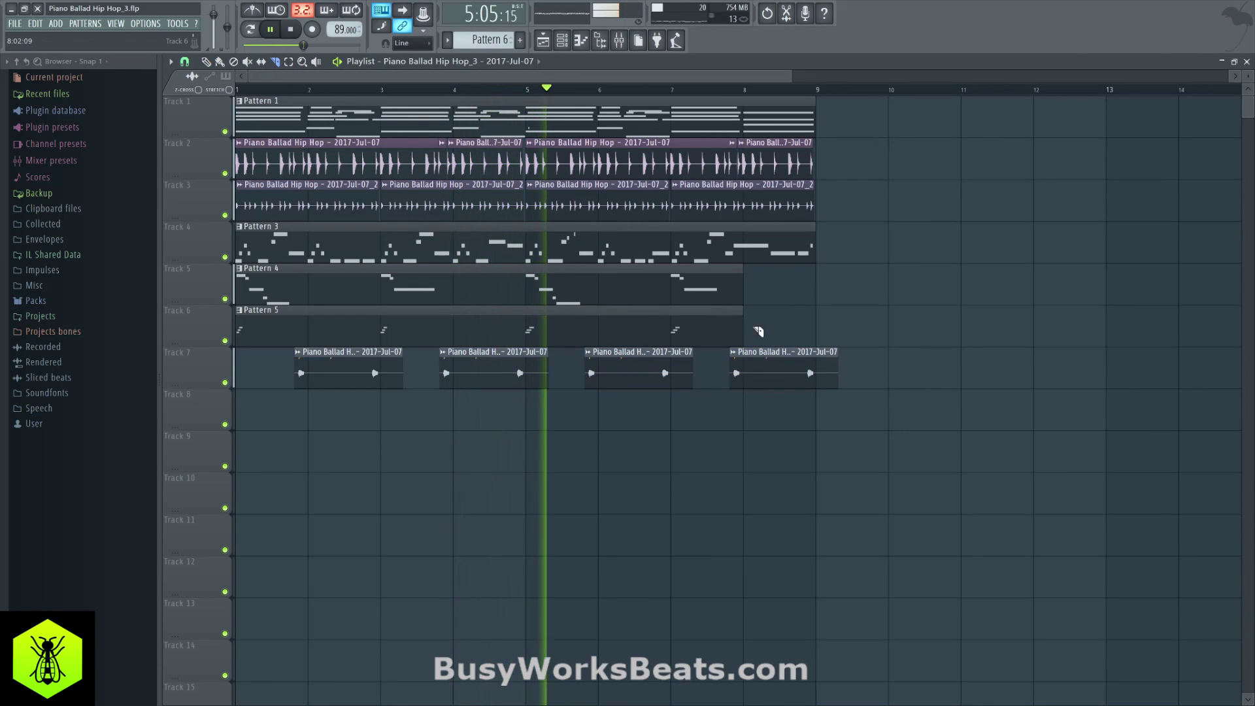
{"action": "left_click_drag", "start_coordinate": [837, 374], "coordinate": [816, 374]}
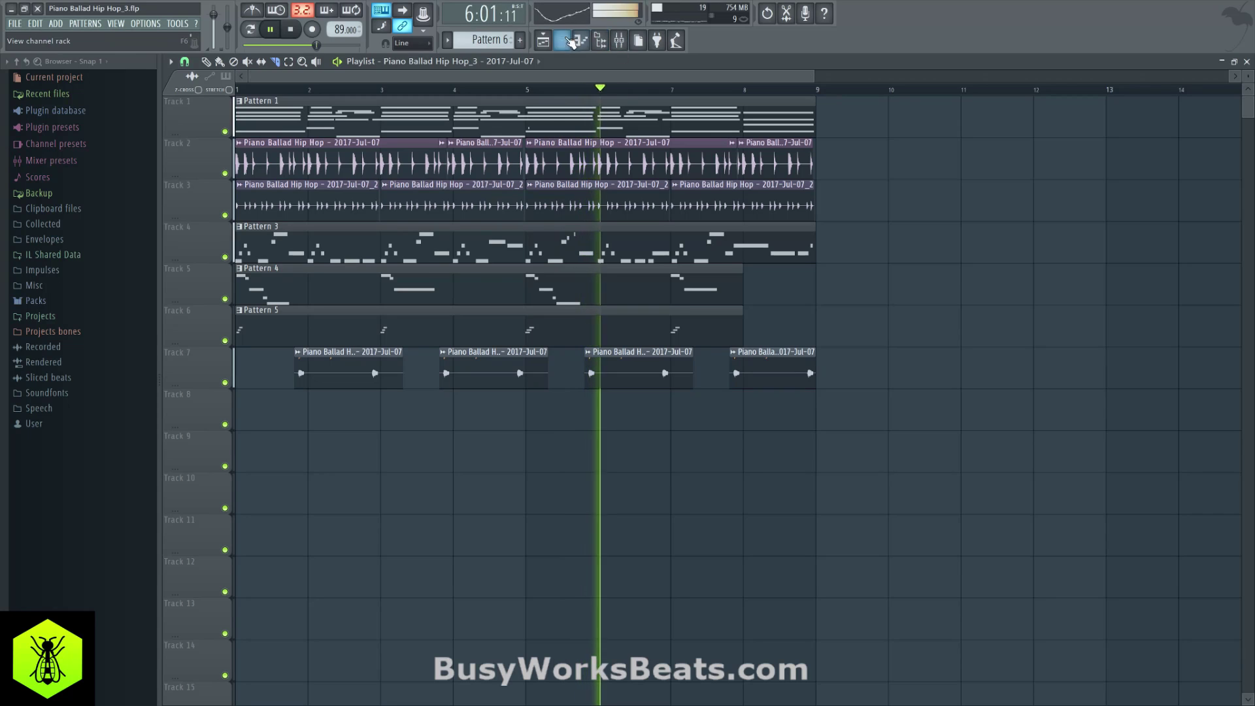
Listen to the arrangement, return to the channel rack and switch to Pattern 5.
{"action": "key", "text": "F6"}
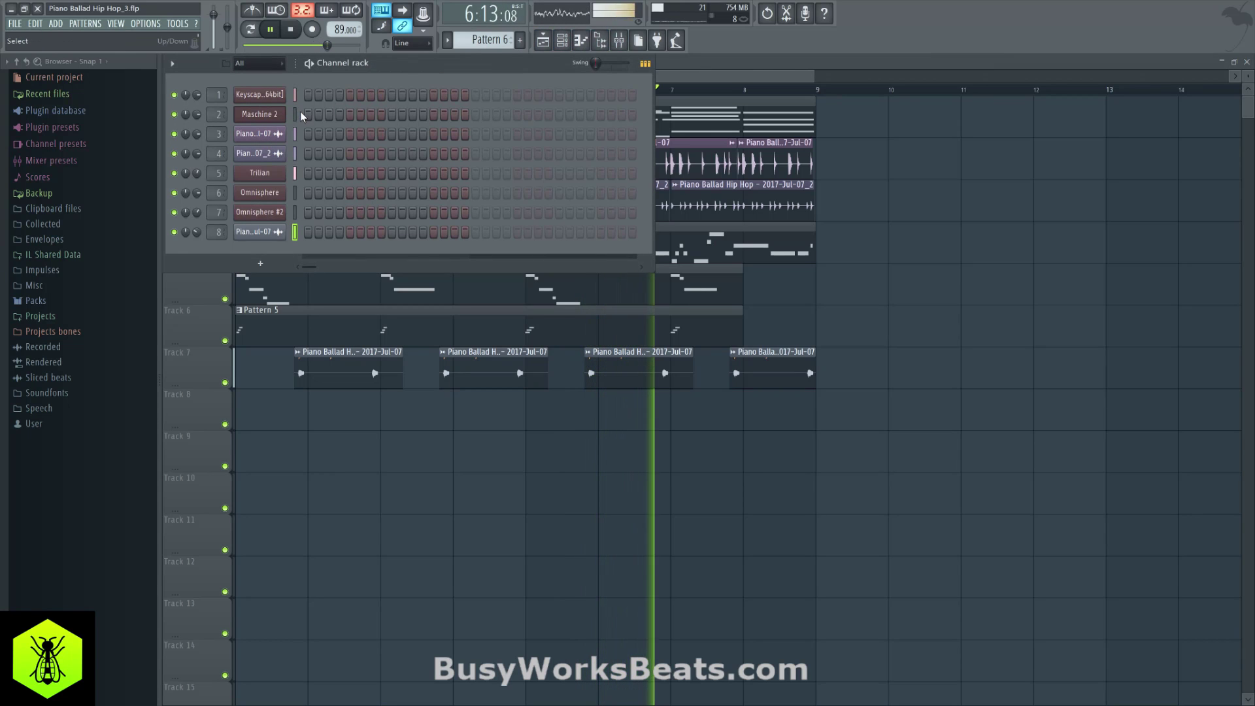
{"action": "key", "text": "F6"}
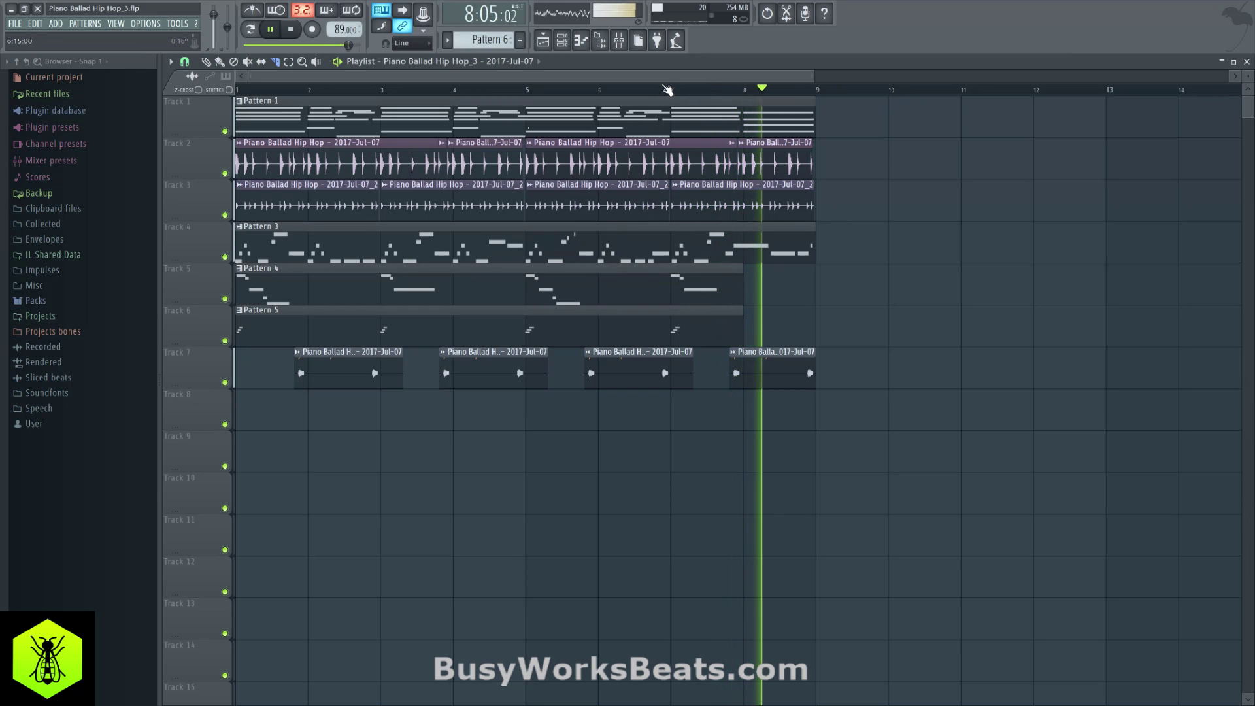
{"action": "scroll", "coordinate": [664, 81], "scroll_direction": "down", "scroll_amount": 2}
{"action": "left_click", "coordinate": [560, 42]}
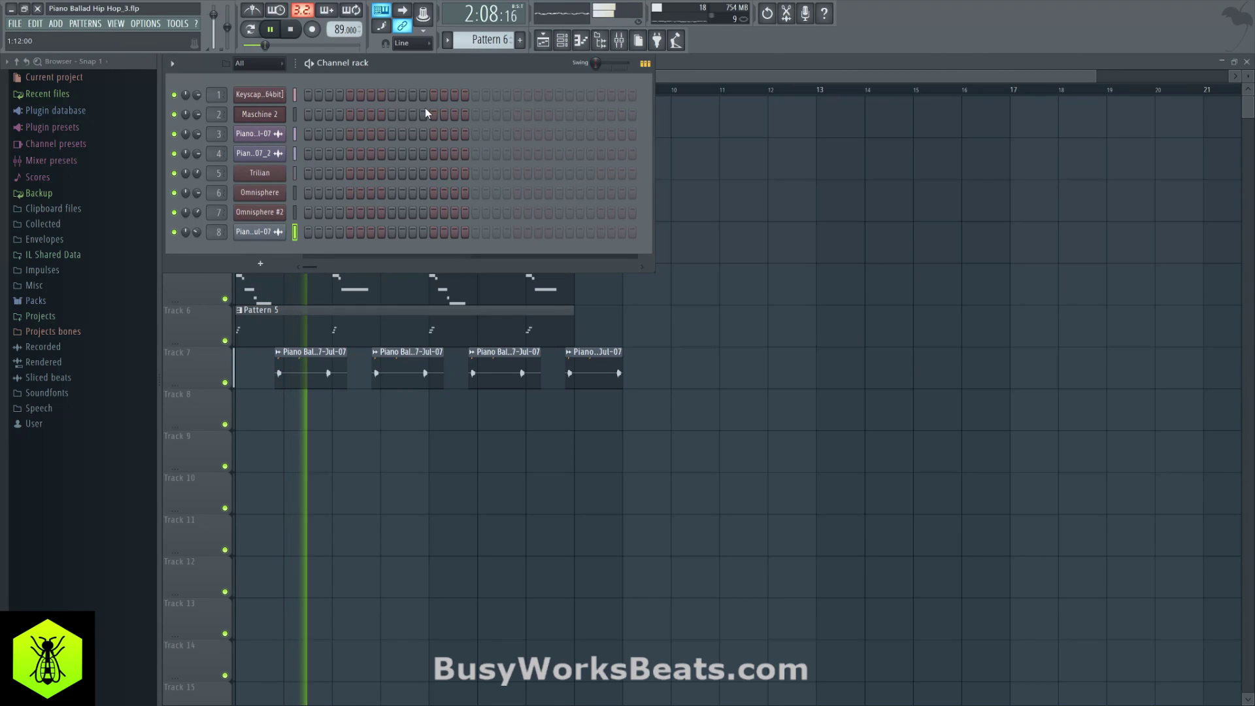
{"action": "key", "text": "KP_Subtract"}
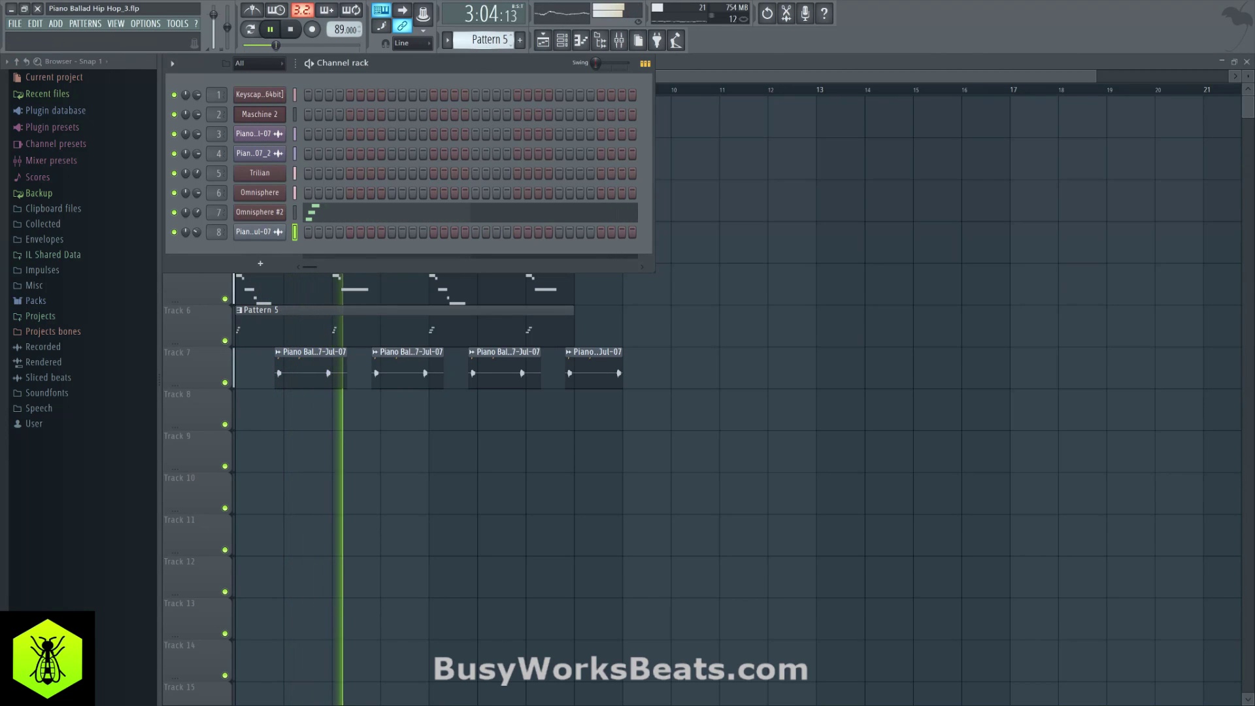
Set playlist snapping to Beat, stop playback and duplicate all arrangement clips from bars 1–9 into bars 9–17.
{"action": "key", "text": "F6"}
{"action": "left_click_drag", "start_coordinate": [484, 434], "coordinate": [701, 91]}
{"action": "left_click", "coordinate": [185, 61]}
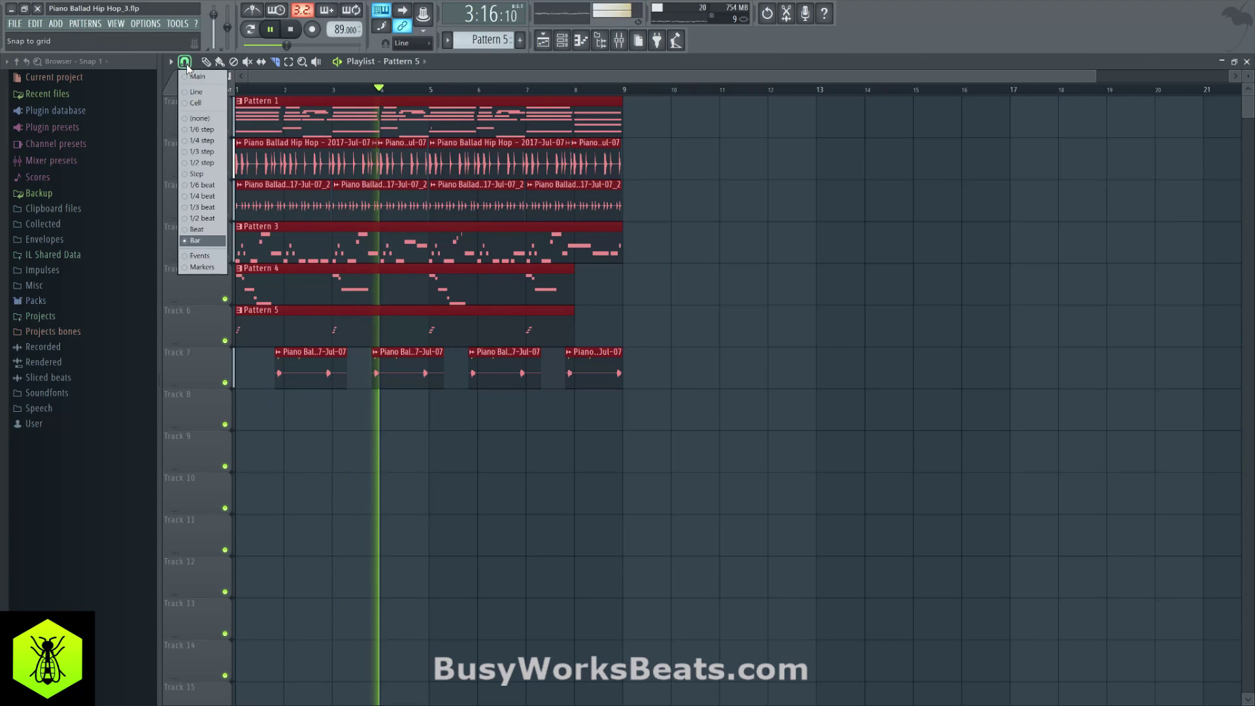
{"action": "left_click", "coordinate": [197, 229]}
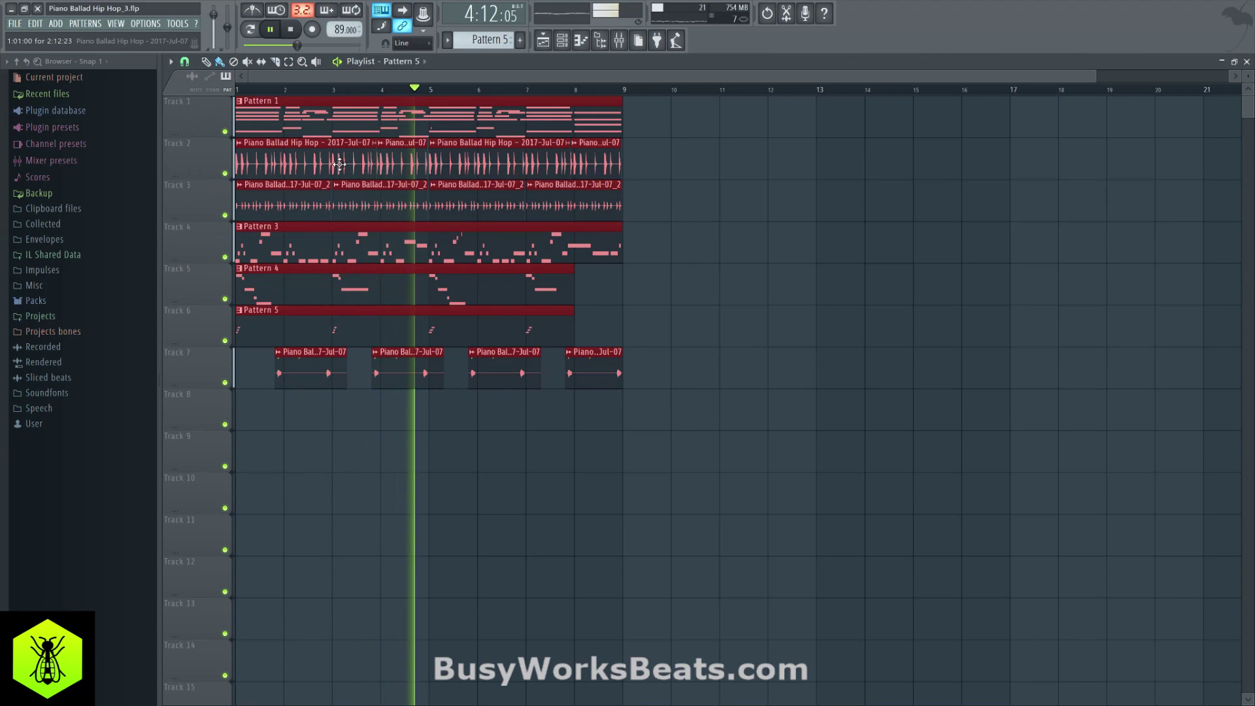
{"action": "key", "text": "space"}
{"action": "key", "text": "ctrl+b"}
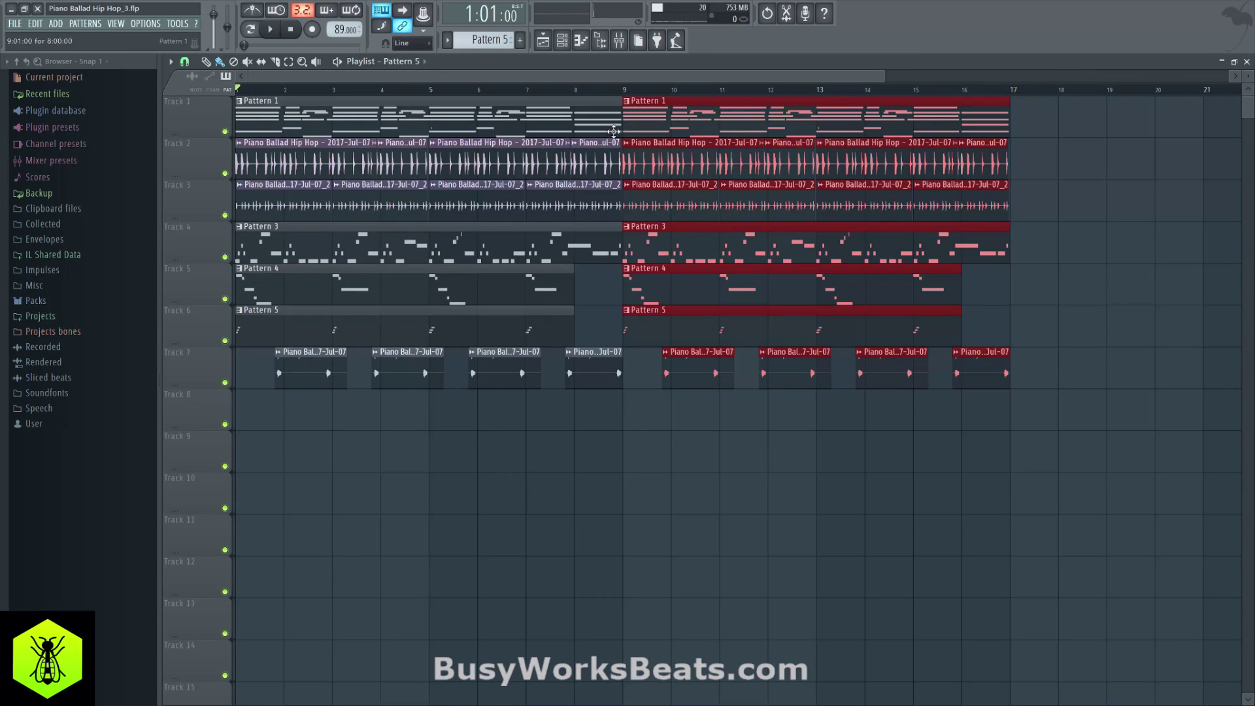
Delete the opening Track 2 drum clip and the first Pattern 3 clip, keeping the Track 3 clip at bar 1.
{"action": "right_click", "coordinate": [303, 154]}
{"action": "key", "text": "space"}
{"action": "right_click", "coordinate": [267, 203]}
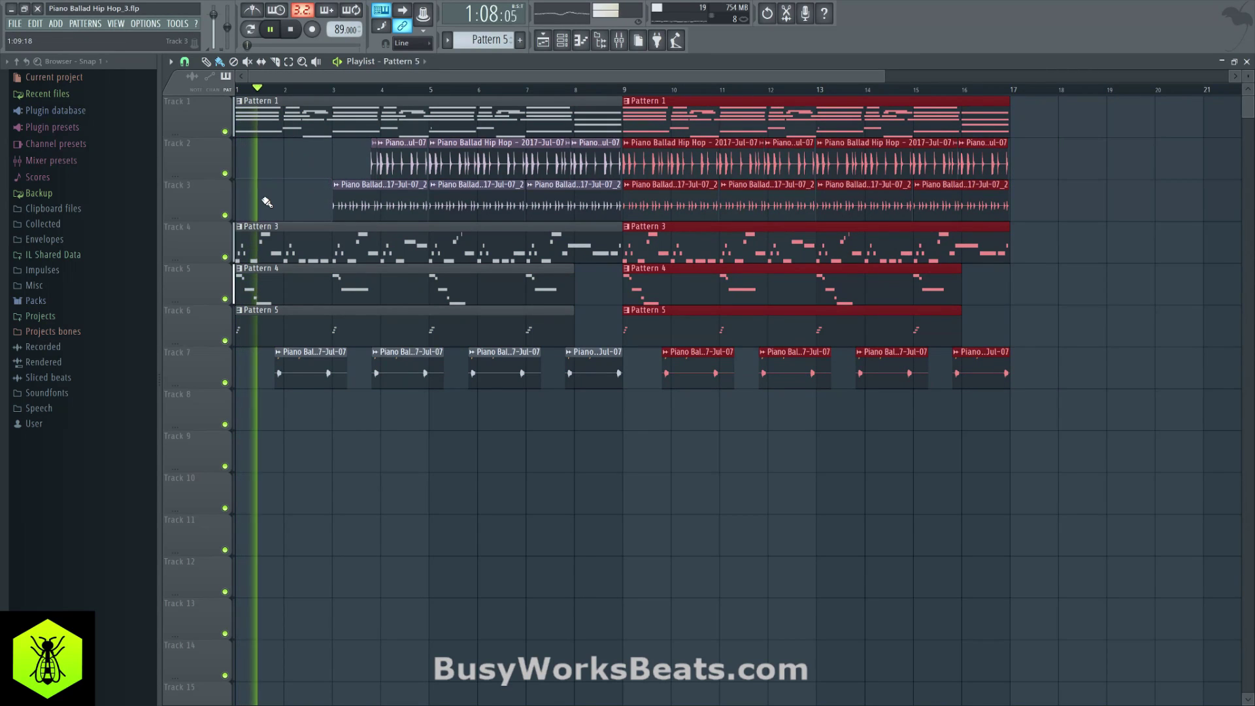
{"action": "left_click", "coordinate": [267, 202]}
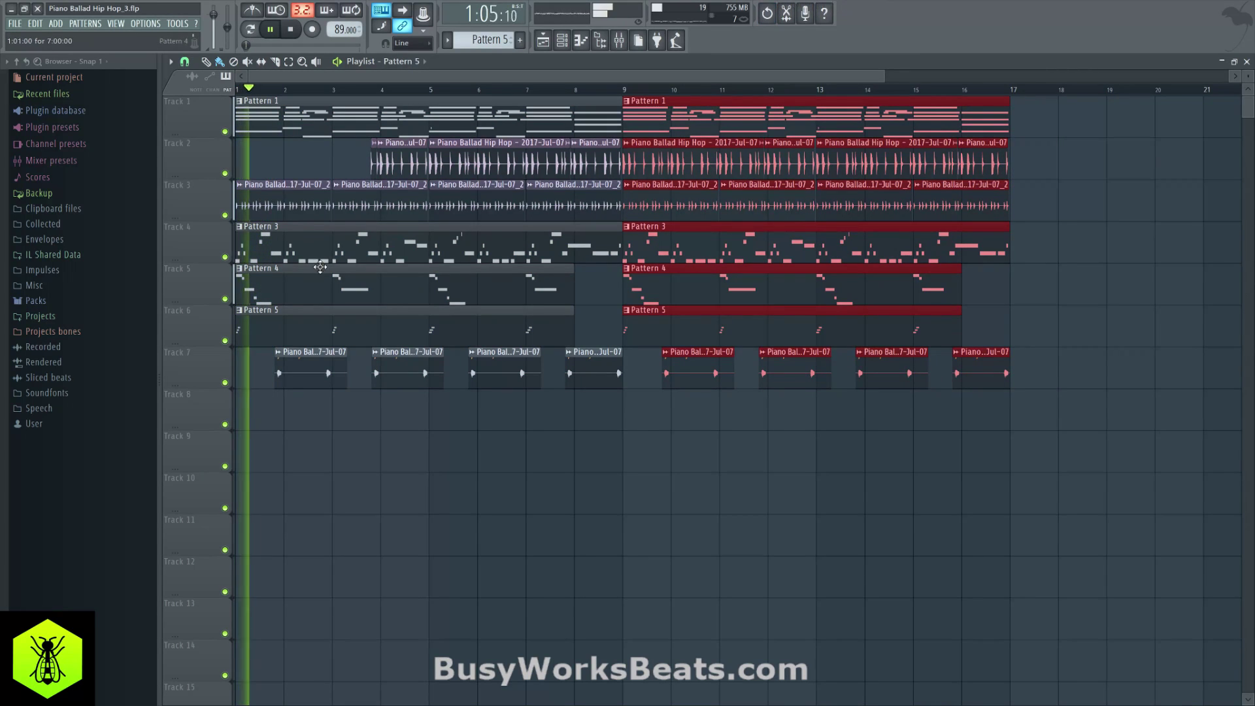
{"action": "right_click", "coordinate": [334, 252]}
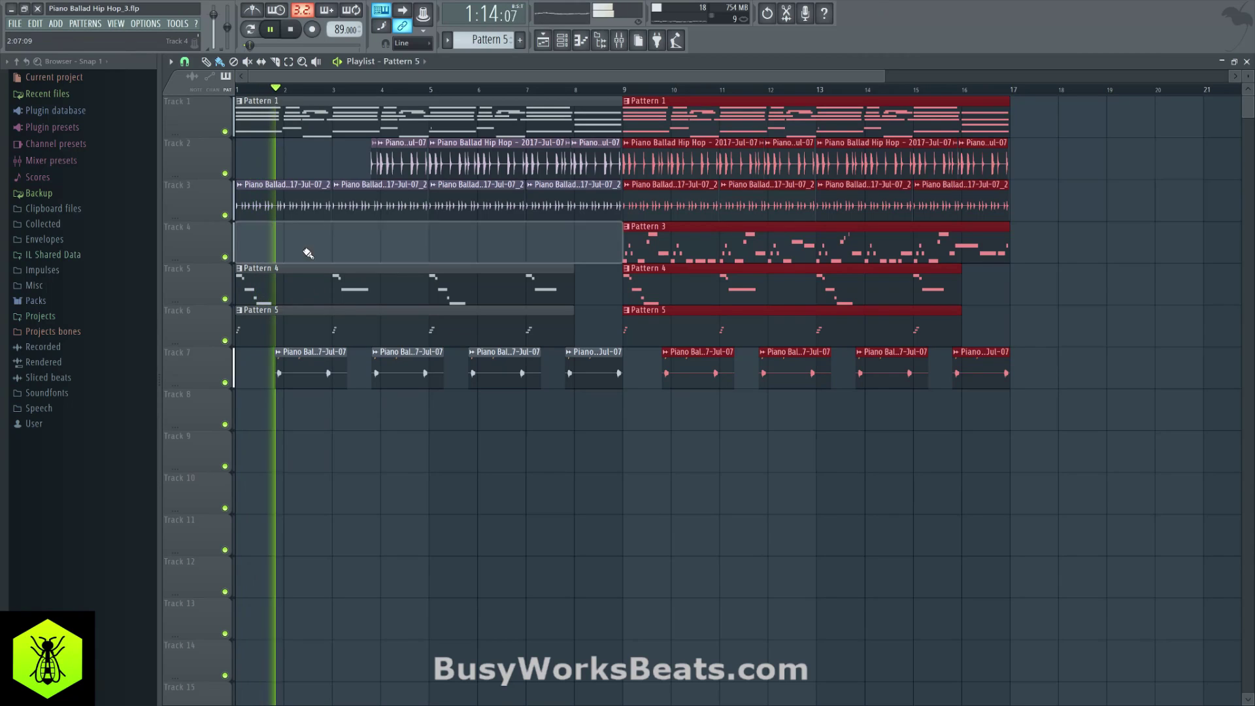
{"action": "left_click", "coordinate": [364, 246]}
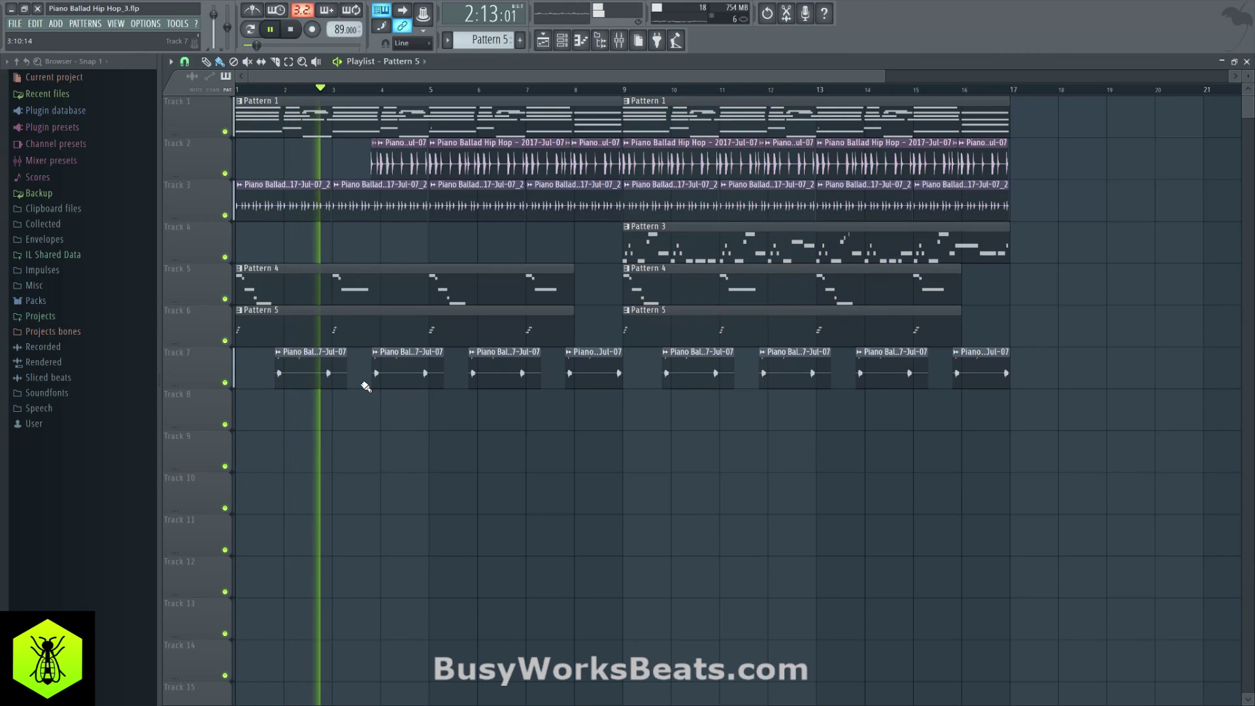
Delete the remaining Track 2 drum clips before the short pickup that leads into bar 8.
{"action": "left_click", "coordinate": [561, 41]}
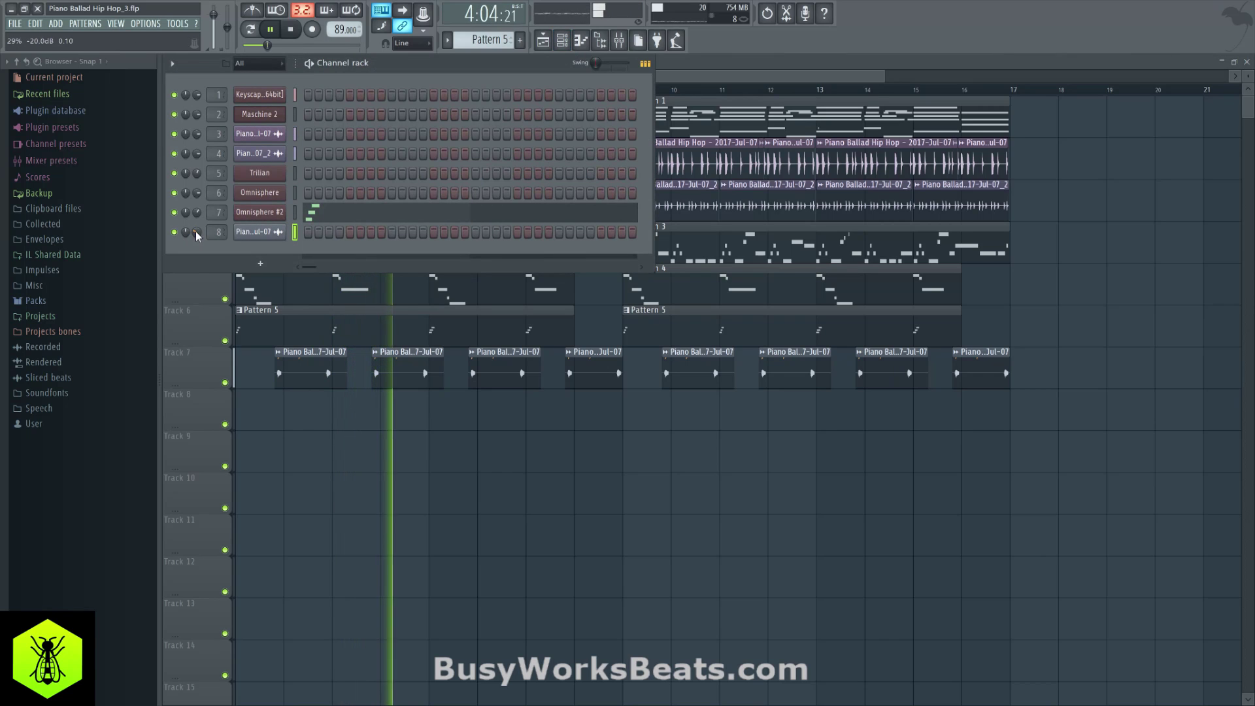
{"action": "key", "text": "F6"}
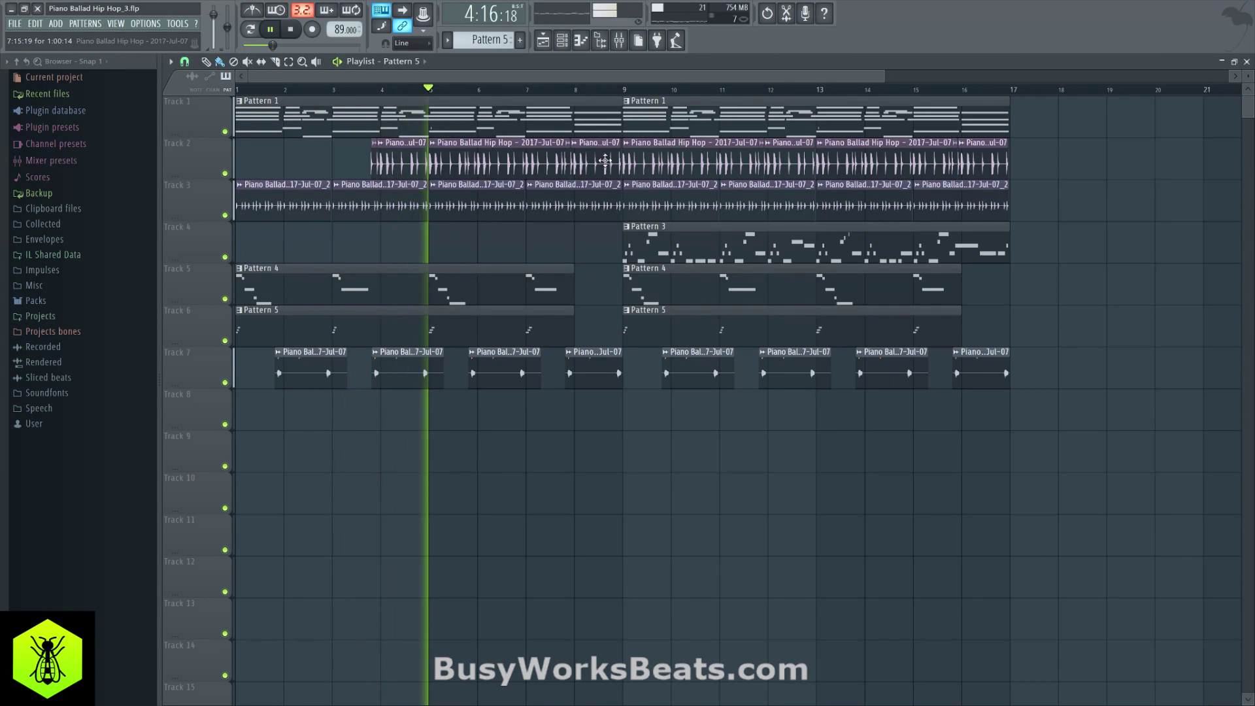
{"action": "right_click", "coordinate": [581, 167]}
{"action": "key", "text": "ctrl+z"}
{"action": "right_click", "coordinate": [497, 165]}
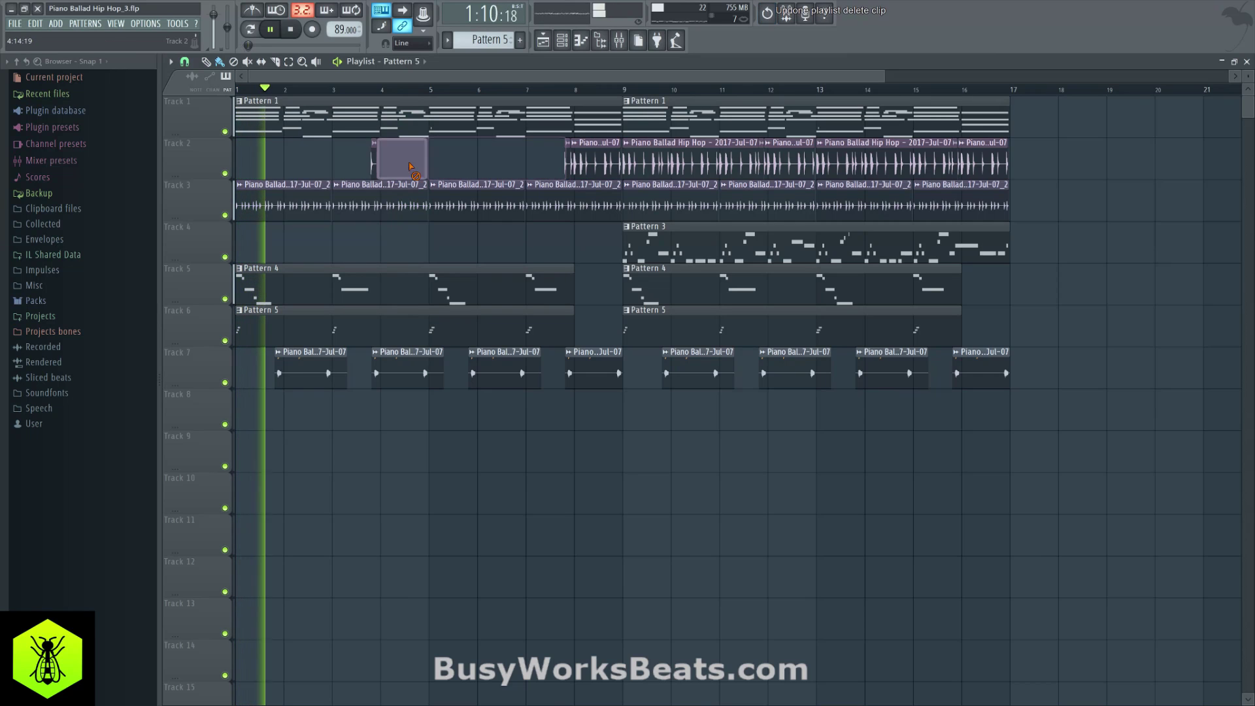
{"action": "right_click", "coordinate": [395, 165]}
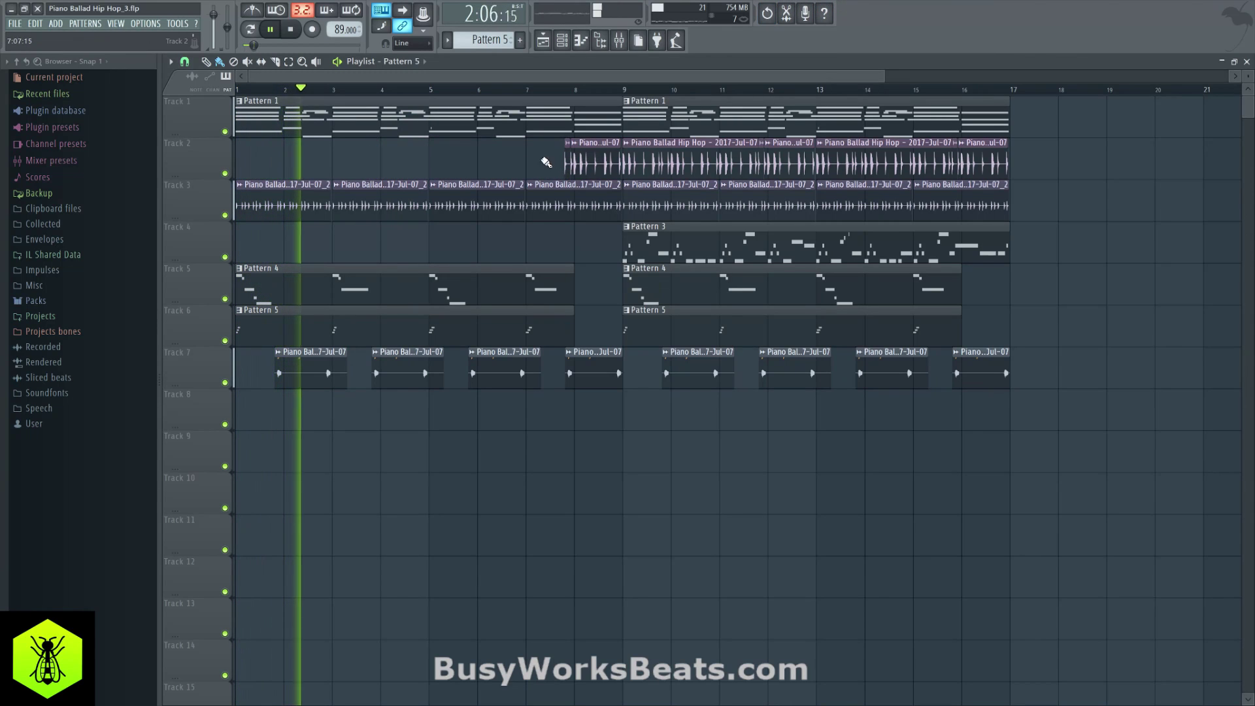
{"action": "left_click", "coordinate": [562, 41]}
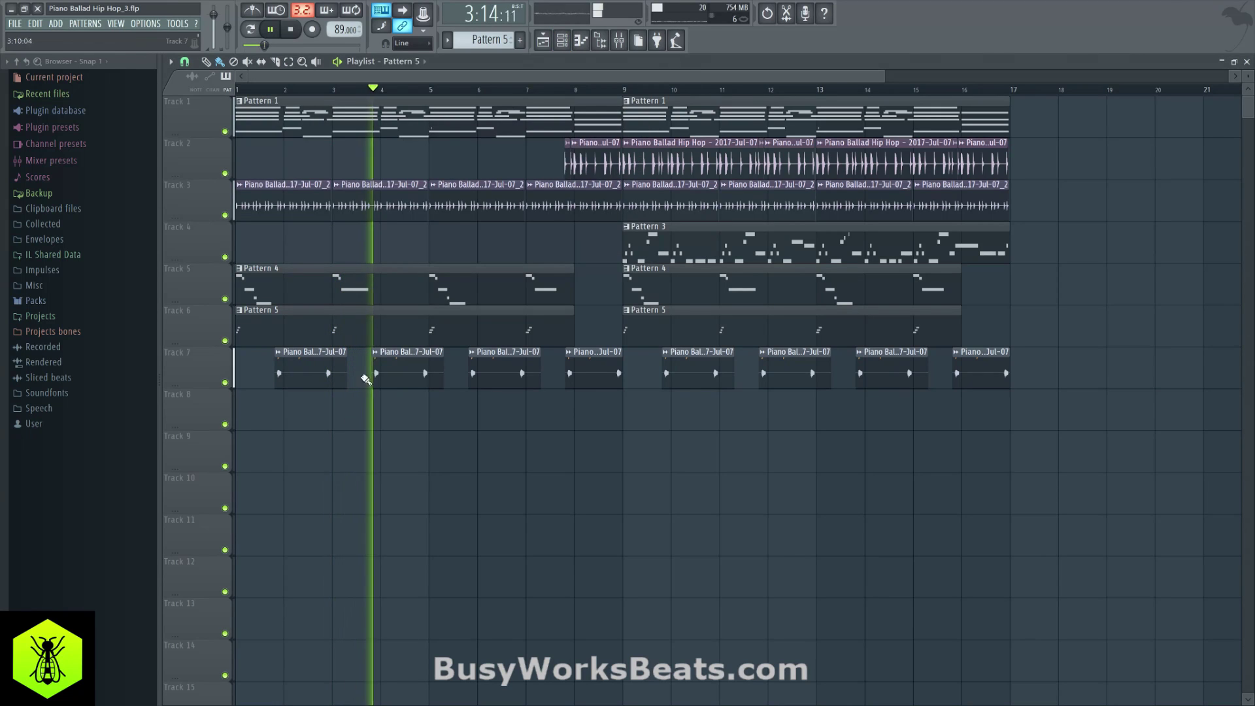
{"action": "key", "text": "F6"}
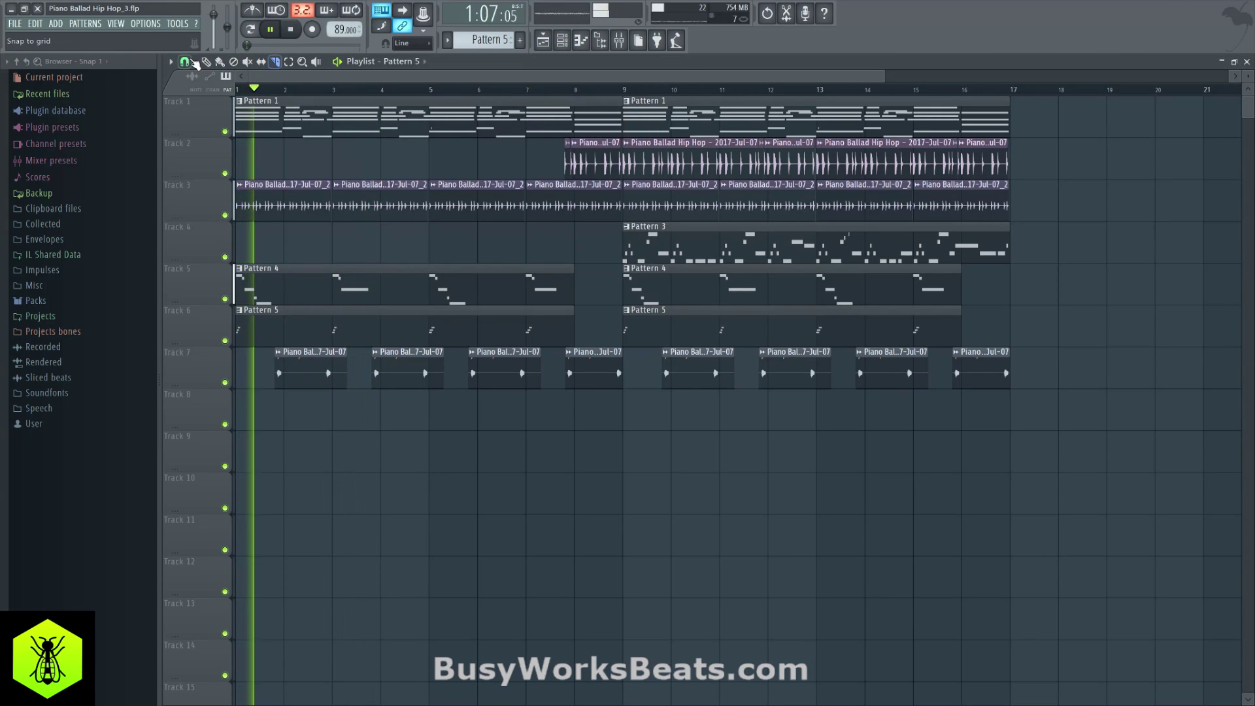
Turn playlist snapping off and slice the first Track 3 clip at two points within bar 1.
{"action": "left_click", "coordinate": [184, 61]}
{"action": "left_click", "coordinate": [200, 120]}
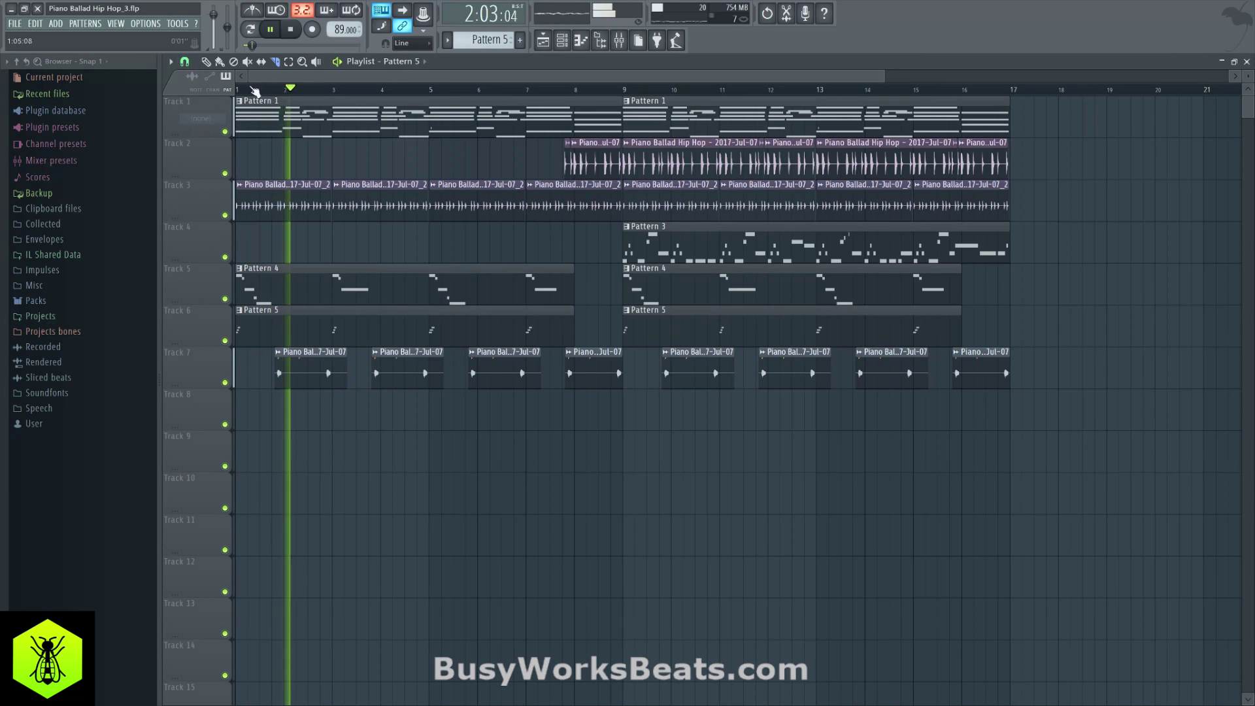
{"action": "scroll", "coordinate": [269, 90], "scroll_direction": "up", "scroll_amount": 3}
{"action": "scroll", "coordinate": [269, 90], "scroll_direction": "up", "scroll_amount": 4}
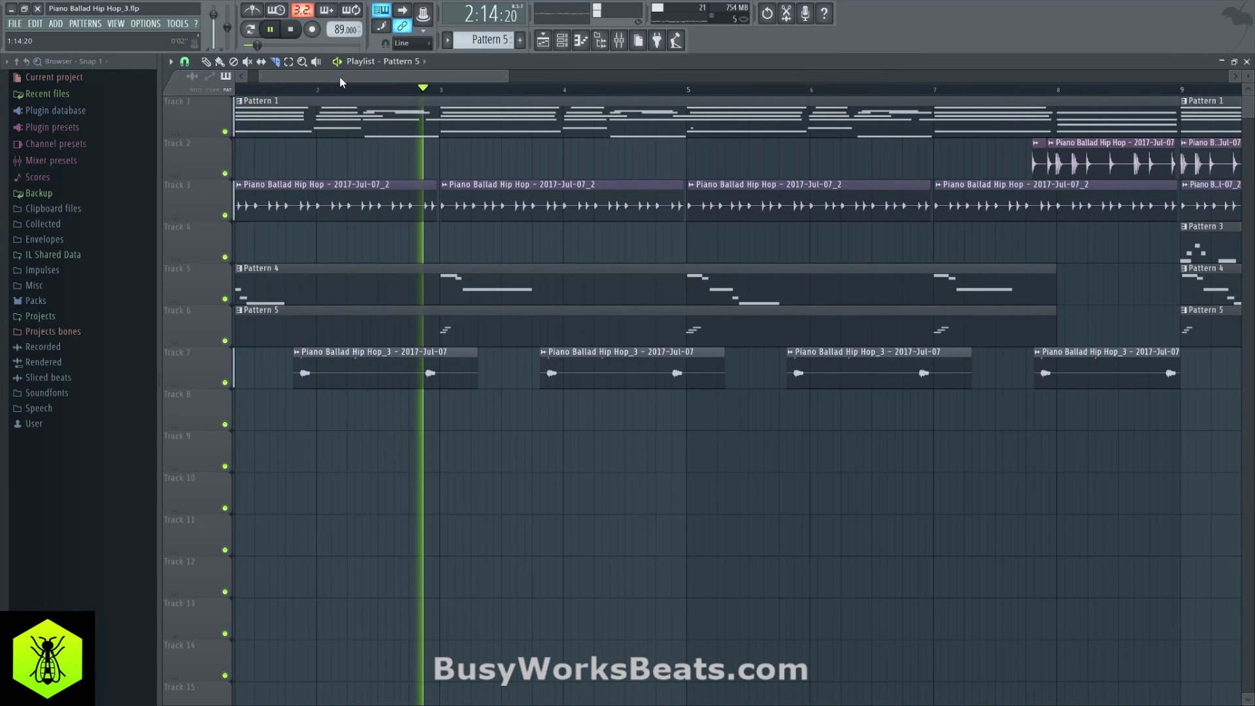
{"action": "left_click", "coordinate": [238, 90]}
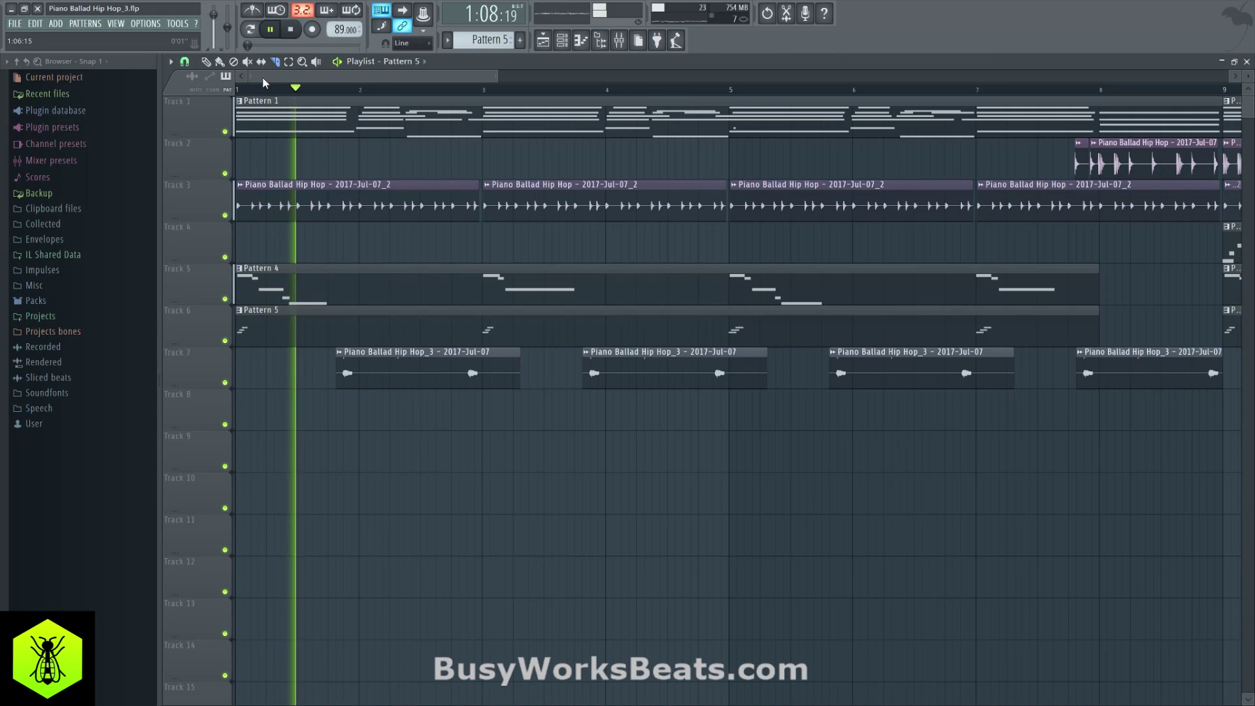
{"action": "scroll", "coordinate": [263, 81], "scroll_direction": "up", "scroll_amount": 3}
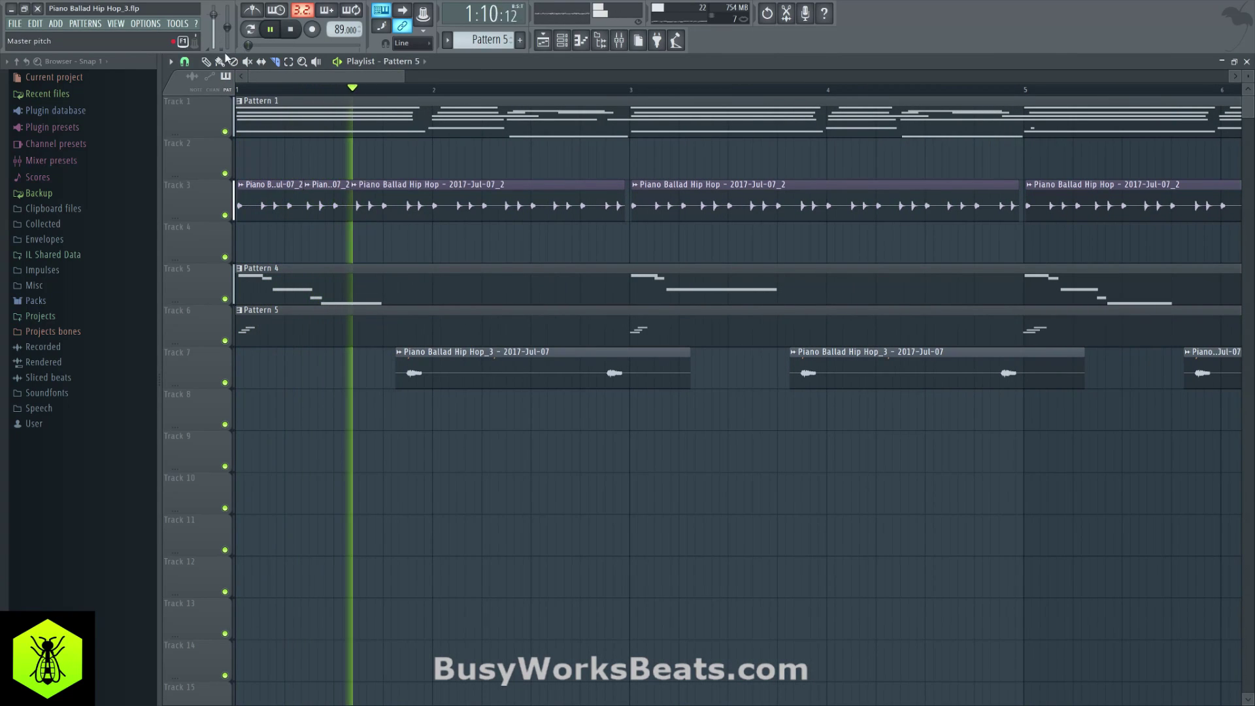
{"action": "key", "text": "space"}
Nudge the second Track 3 slice slightly later, replaying from the start to judge its timing.
{"action": "left_click_drag", "start_coordinate": [312, 216], "coordinate": [346, 218]}
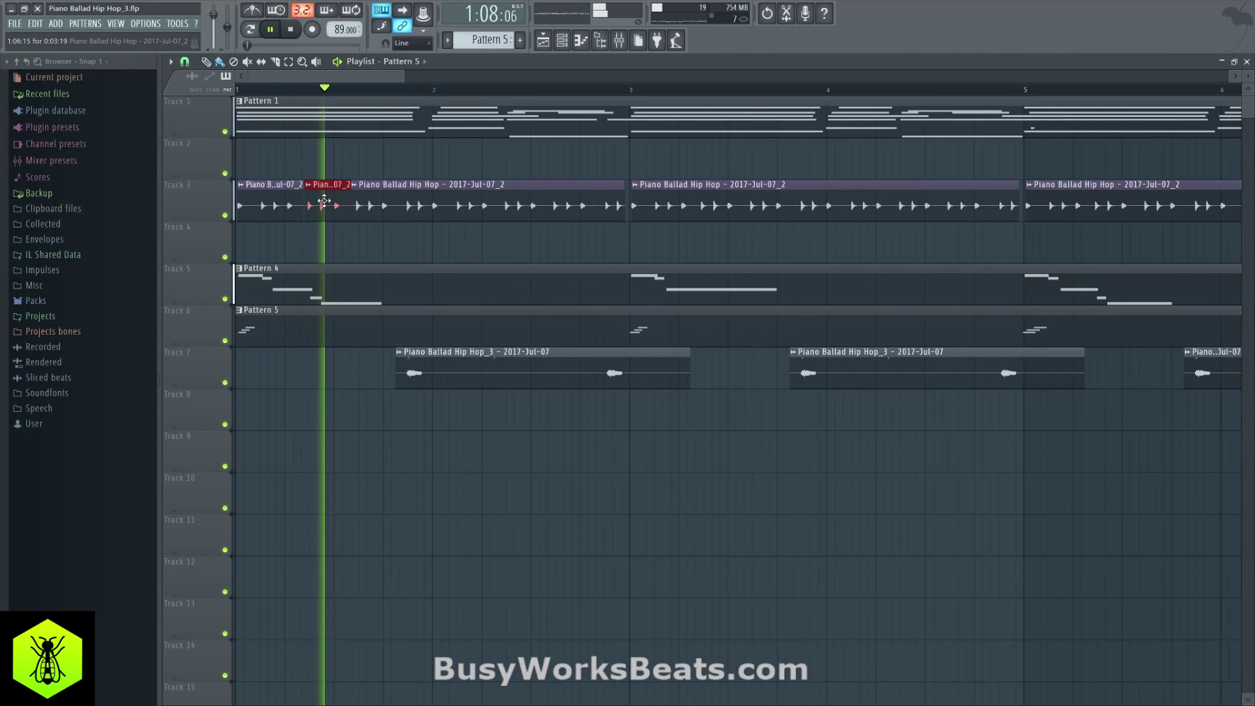
{"action": "key", "text": "space"}
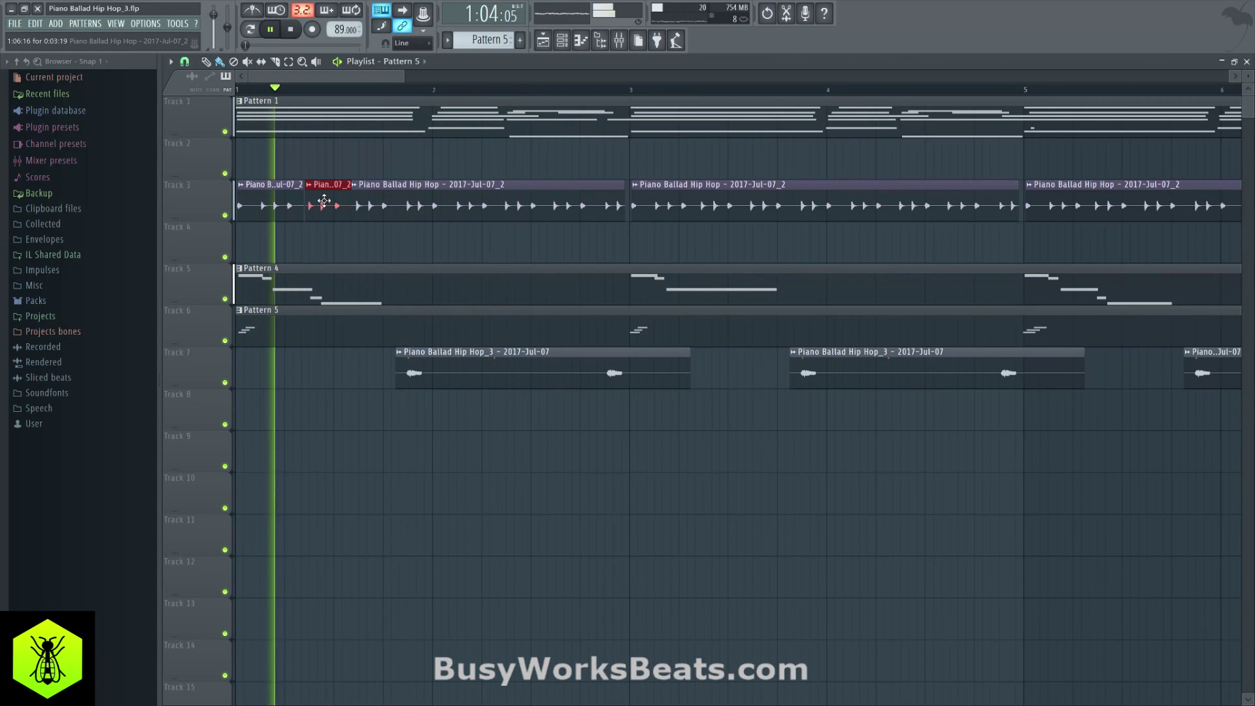
{"action": "key", "text": "space"}
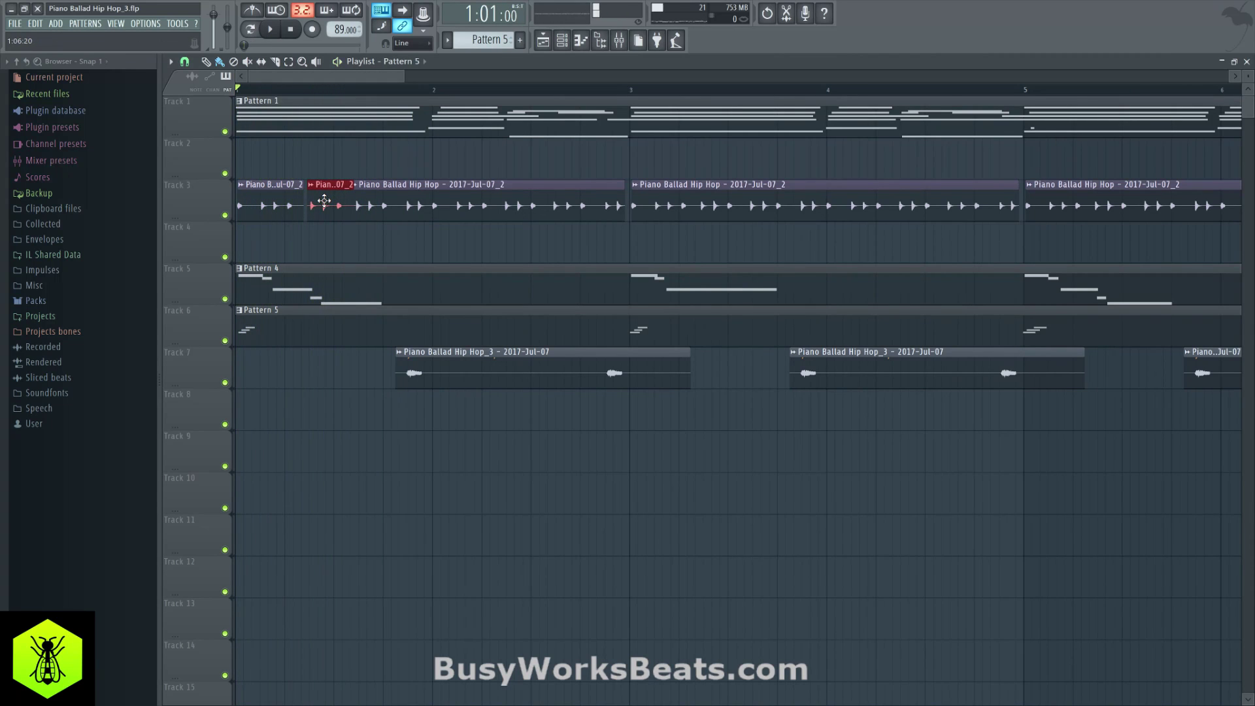
{"action": "key", "text": "space"}
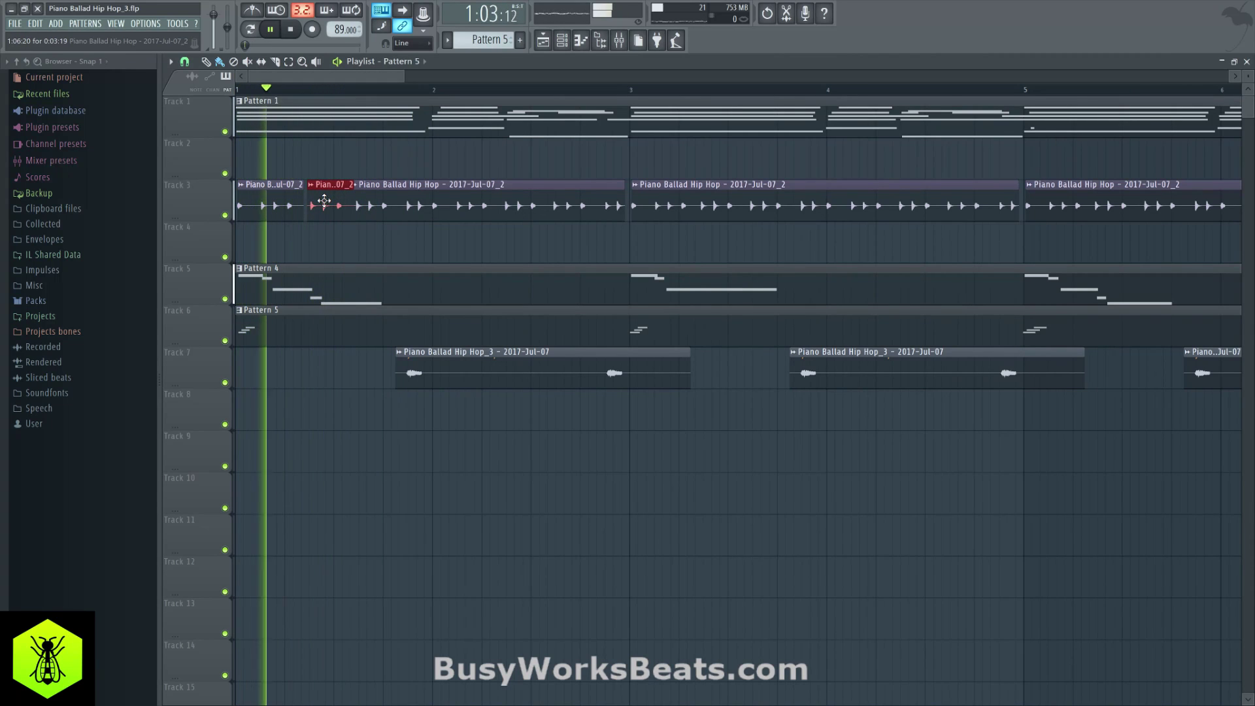
Cut the third Track 3 slice at bar 2 and trim its end to leave a gap before bar 2.
{"action": "left_click", "coordinate": [374, 206]}
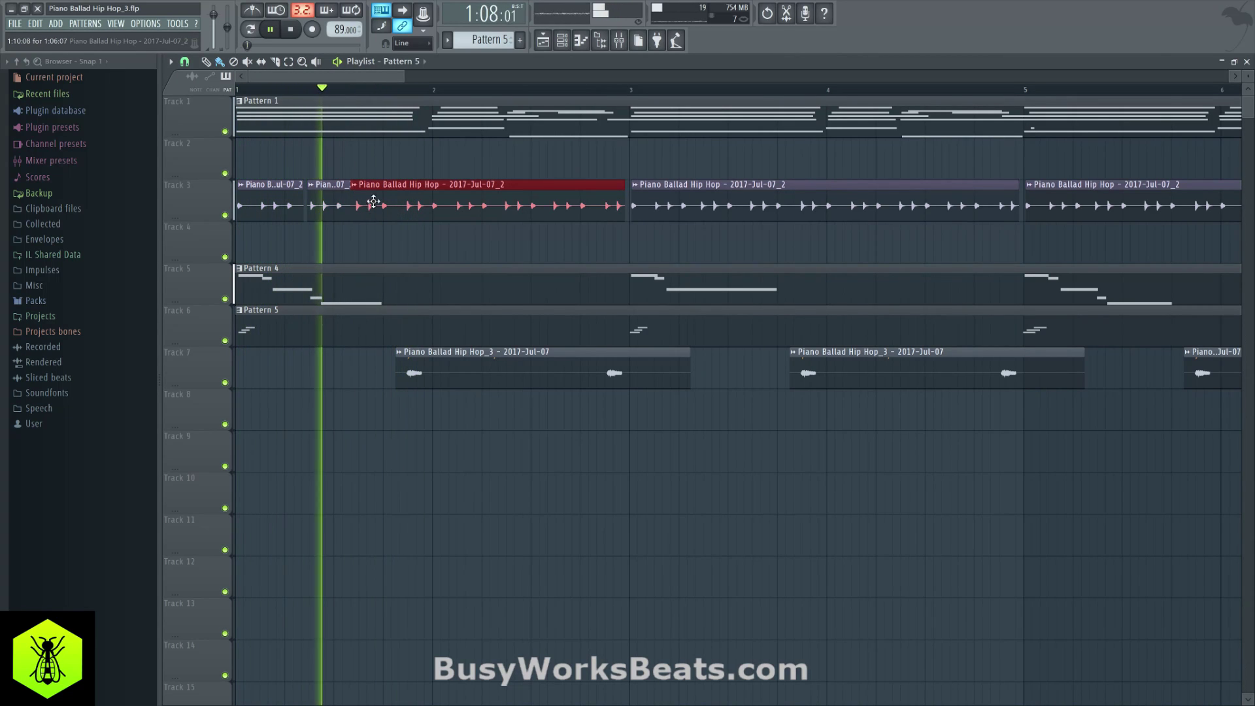
{"action": "left_click", "coordinate": [435, 215]}
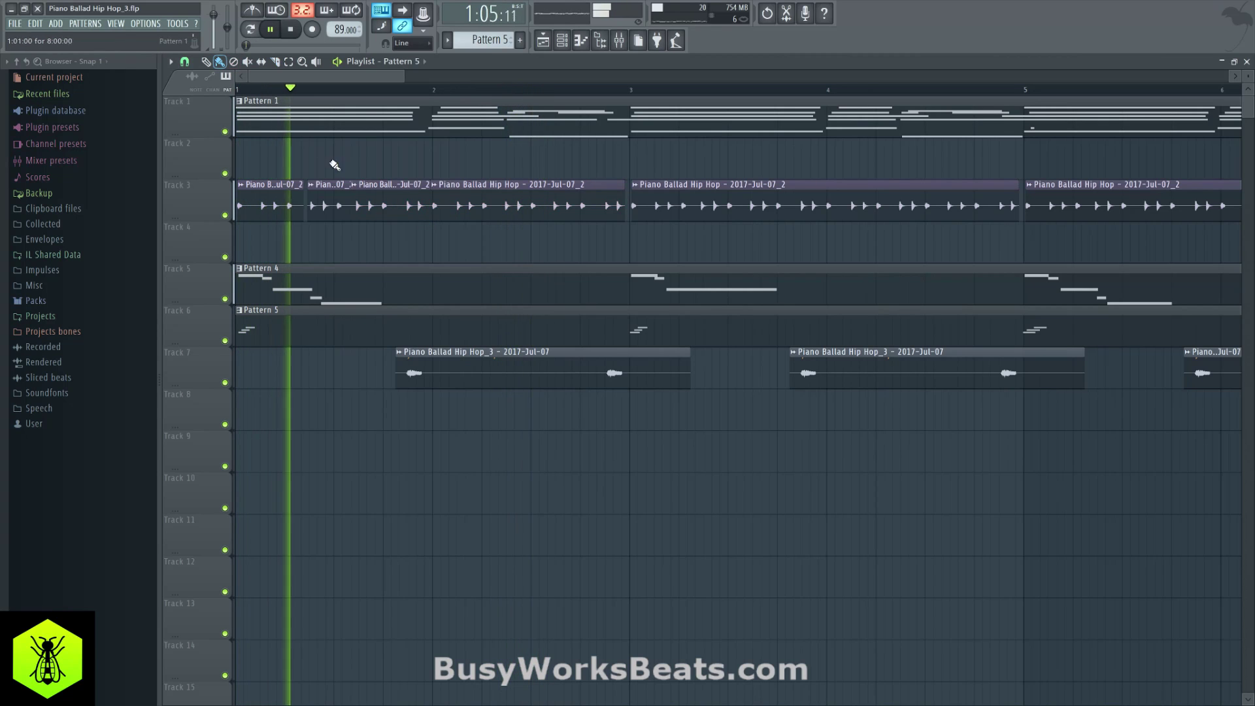
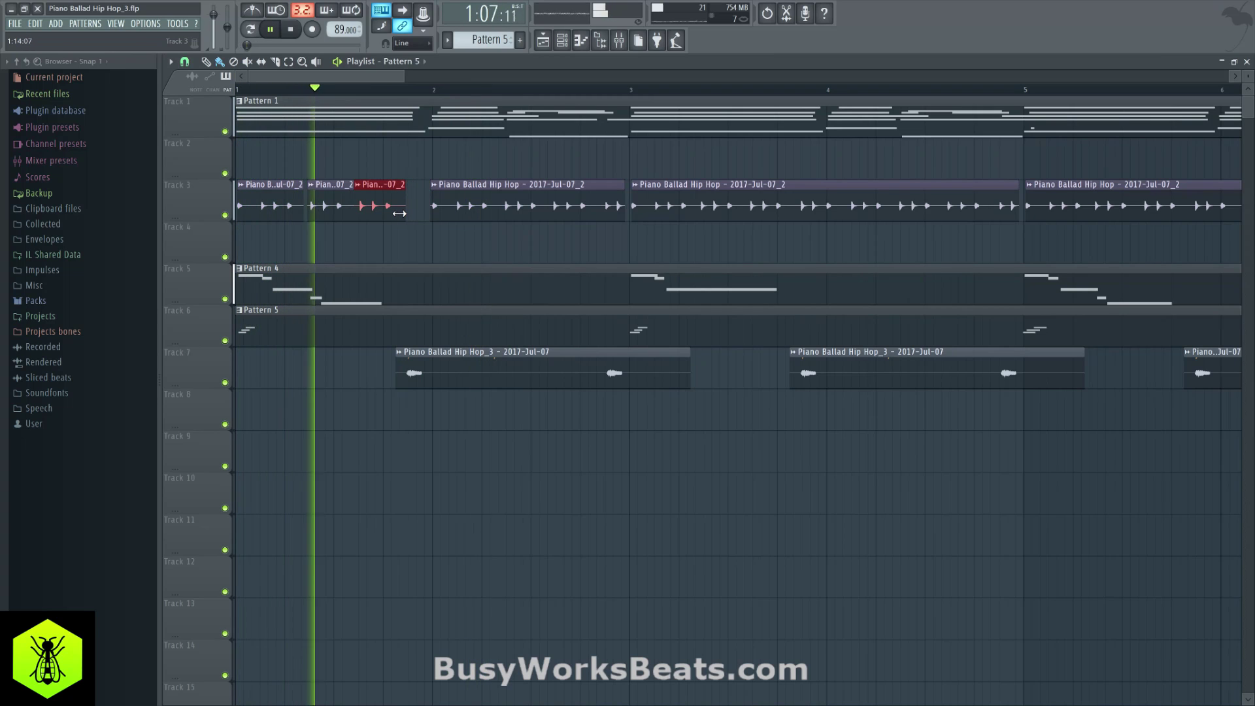
{"action": "left_click_drag", "start_coordinate": [408, 213], "coordinate": [399, 213]}
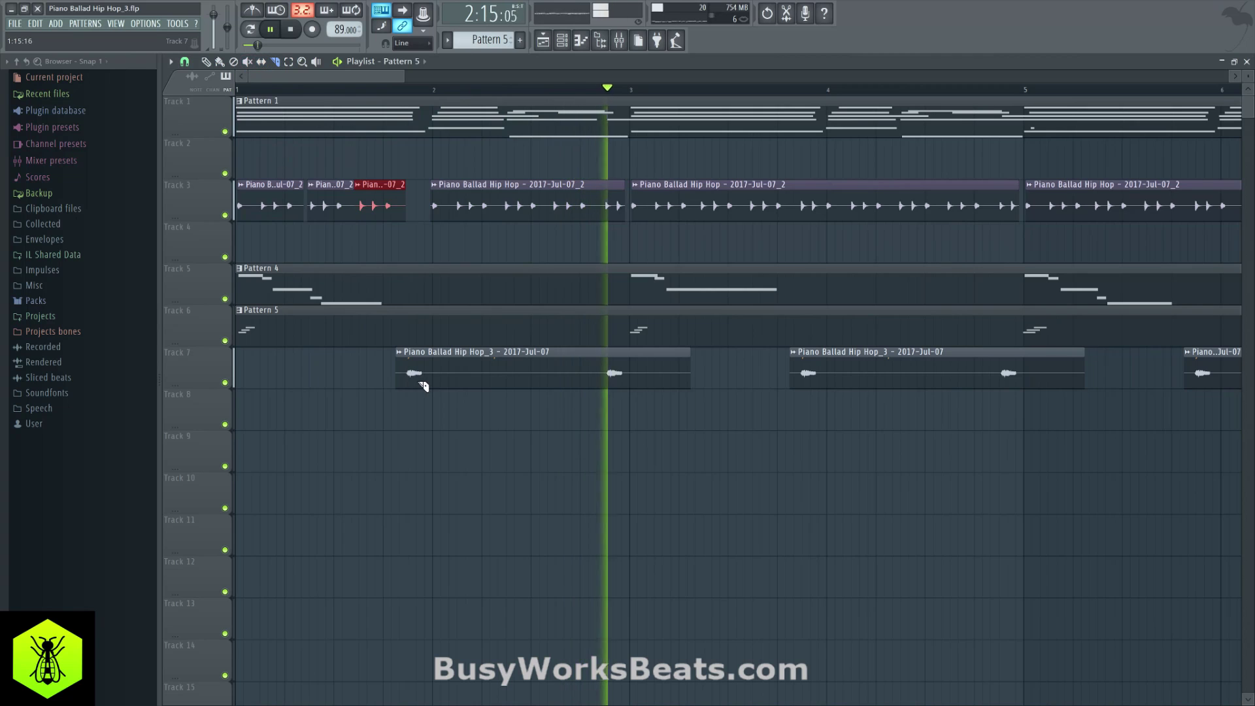
Slice the first Track 7 clip at about bar 2 and nudge its short opening piece slightly later.
{"action": "left_click", "coordinate": [438, 387]}
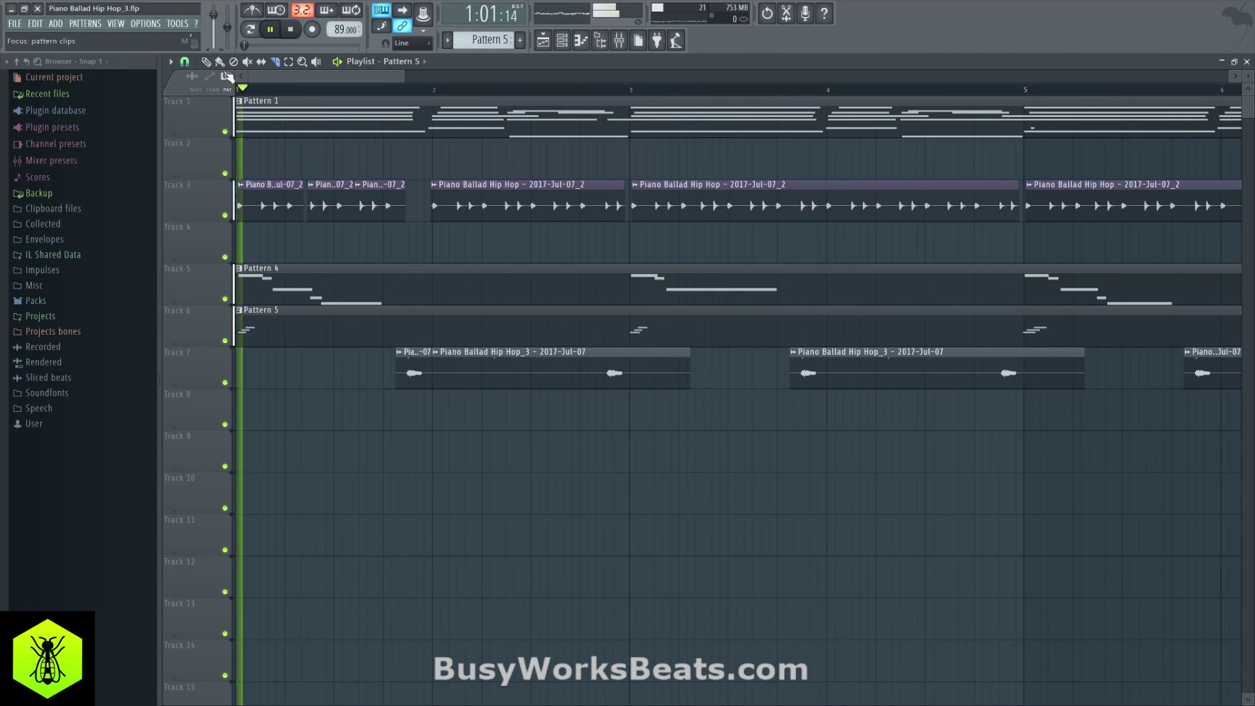
{"action": "left_click", "coordinate": [414, 373]}
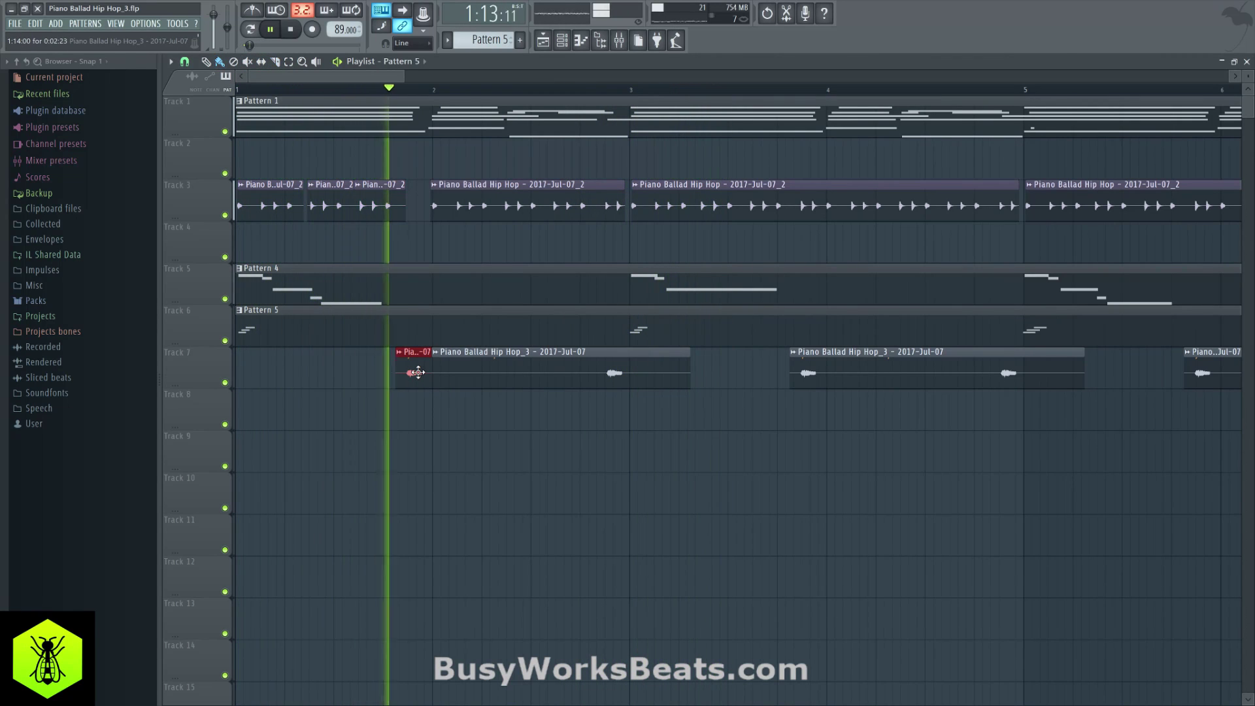
{"action": "left_click_drag", "start_coordinate": [417, 373], "coordinate": [422, 368]}
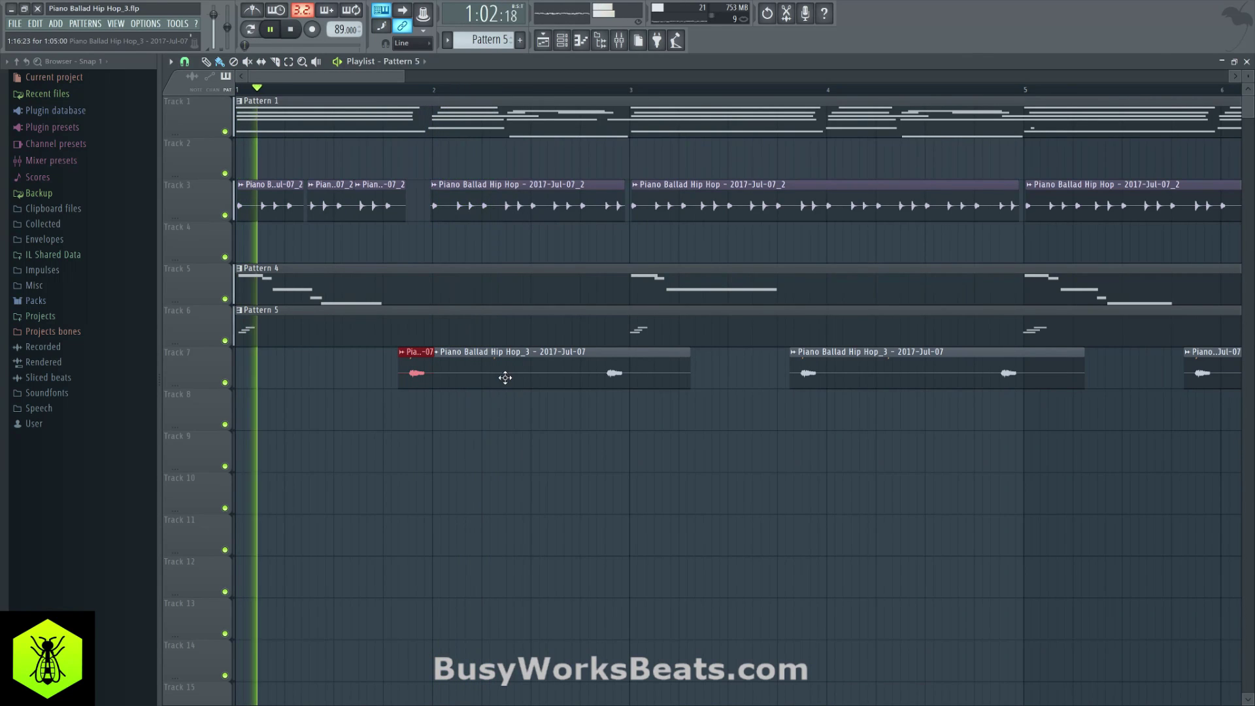
Delete the leftover piece of the first Track 7 clip and the Track 3 piece between bars 2 and 3.
{"action": "left_click_drag", "start_coordinate": [435, 376], "coordinate": [555, 386]}
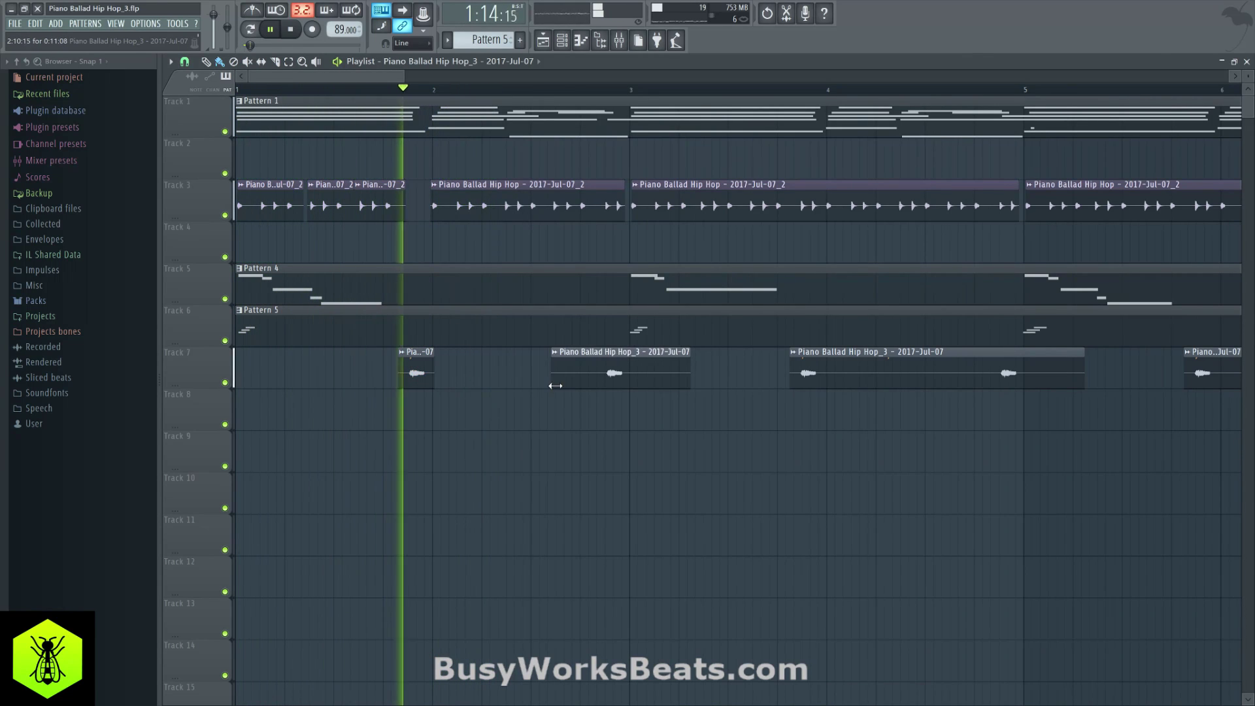
{"action": "right_click", "coordinate": [615, 379]}
{"action": "right_click", "coordinate": [458, 203]}
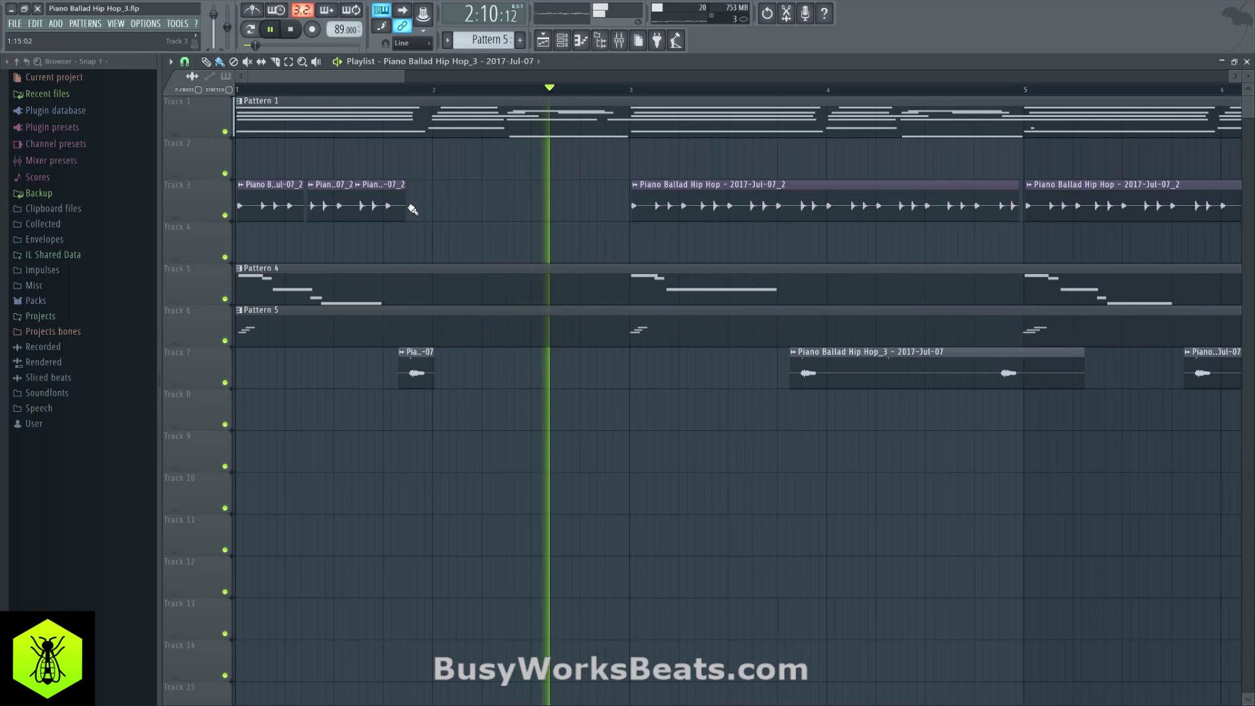
Set snapping to Bar, move the bar 1 Track 3 slices onto Track 7 and select them with the existing piece.
{"action": "left_click", "coordinate": [185, 61]}
{"action": "left_click", "coordinate": [198, 241]}
{"action": "left_click_drag", "start_coordinate": [407, 261], "coordinate": [239, 388]}
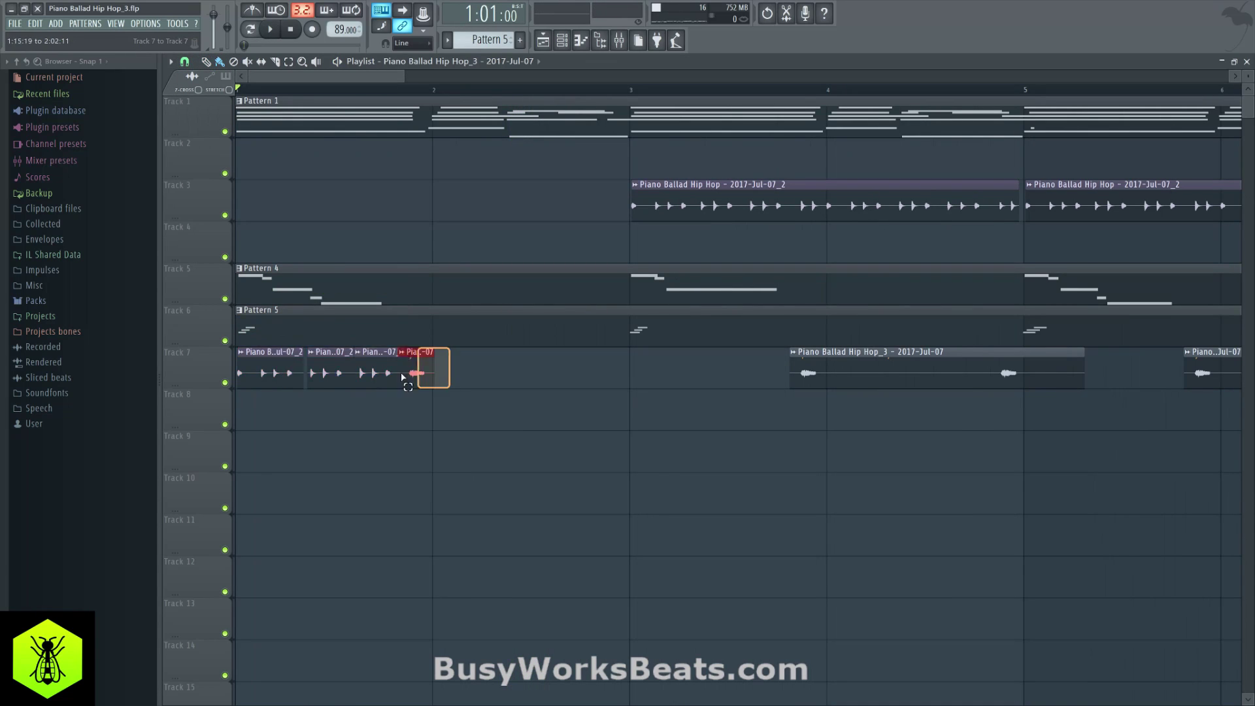
{"action": "left_click_drag", "start_coordinate": [403, 377], "coordinate": [239, 384]}
Delete all remaining Track 3 clips and the old Track 7 clips from bar 3 onward.
{"action": "scroll", "coordinate": [308, 99], "scroll_direction": "down", "scroll_amount": 3, "text": "ctrl"}
{"action": "scroll", "coordinate": [311, 99], "scroll_direction": "down", "scroll_amount": 1}
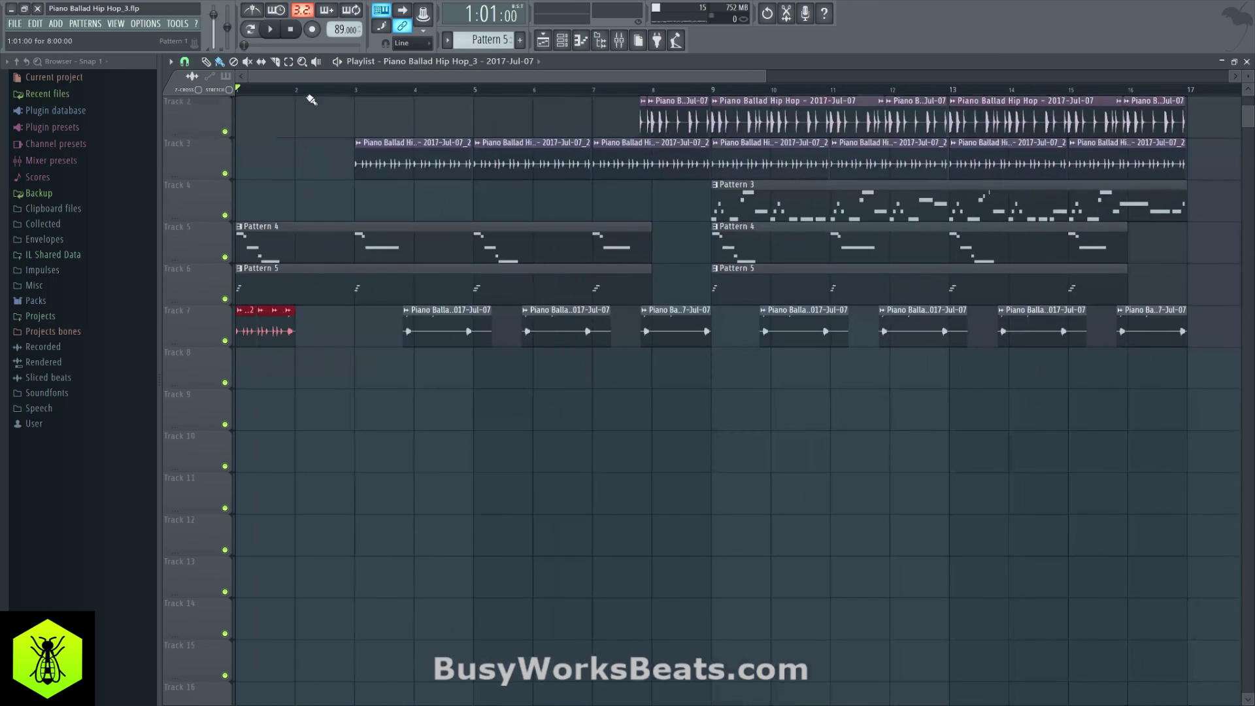
{"action": "scroll", "coordinate": [310, 96], "scroll_direction": "down", "scroll_amount": 1, "text": "ctrl"}
{"action": "left_click", "coordinate": [201, 167]}
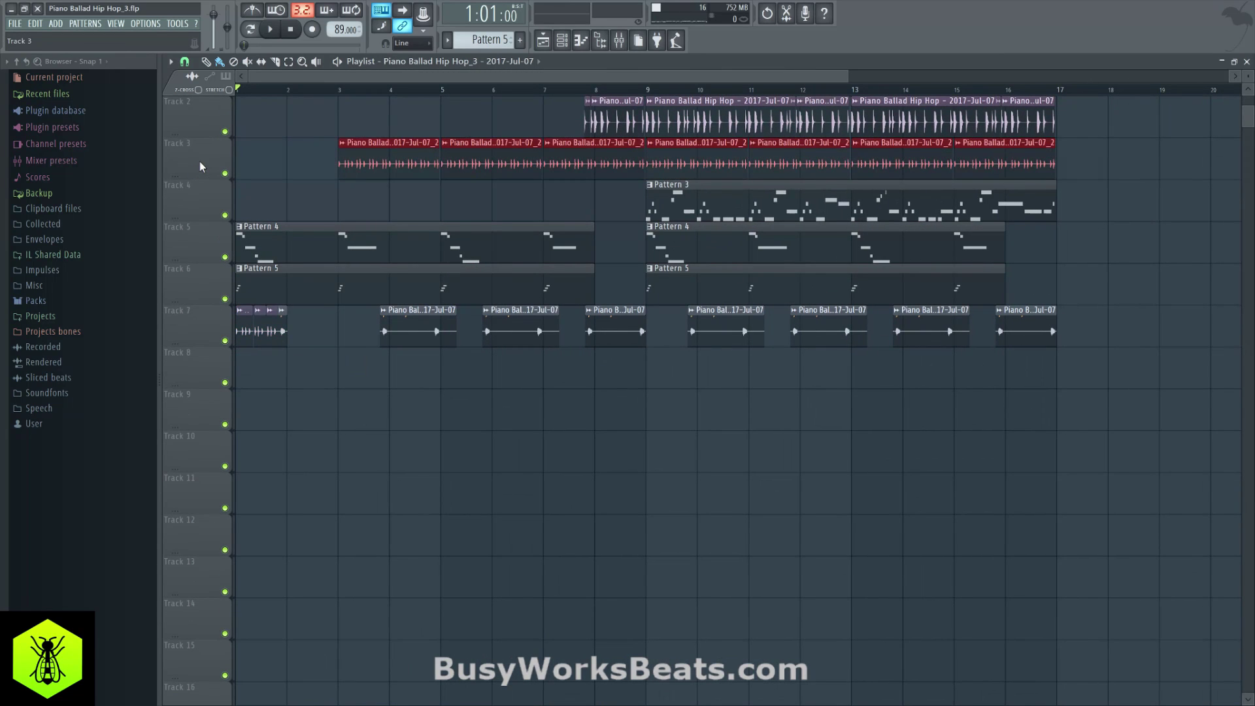
{"action": "key", "text": "Delete"}
{"action": "left_click_drag", "start_coordinate": [1063, 358], "coordinate": [381, 343]}
{"action": "key", "text": "Delete"}
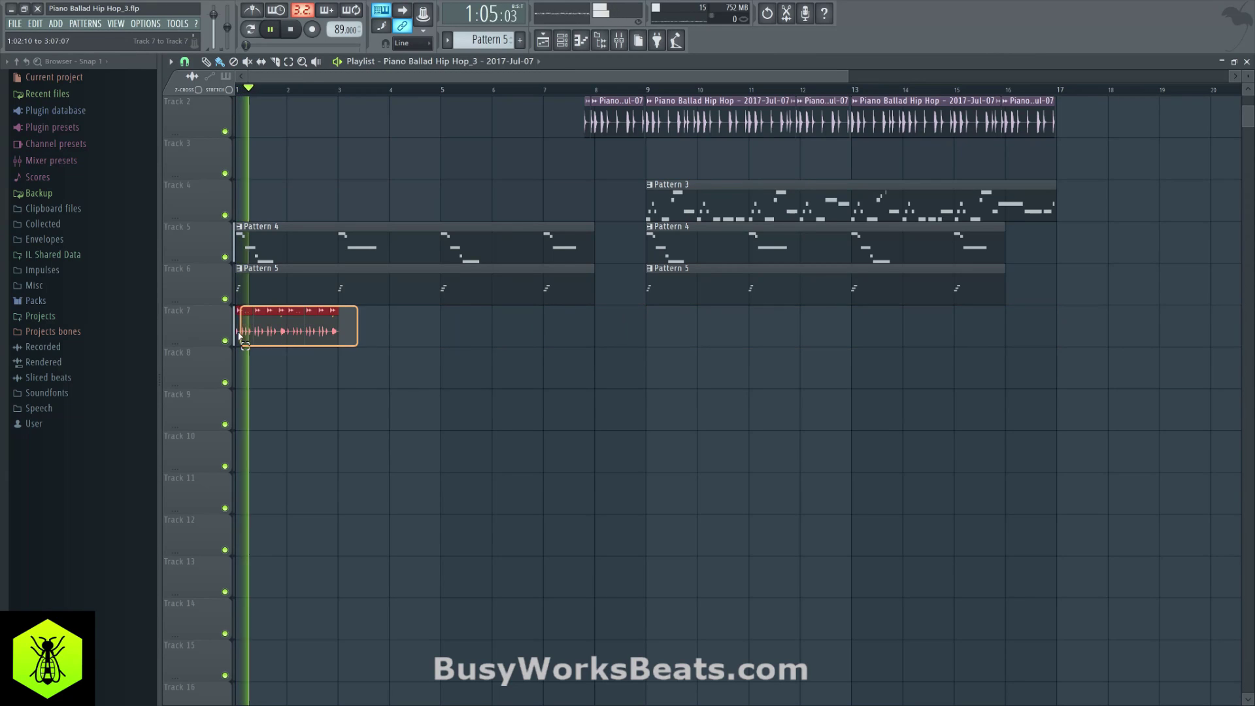
Duplicate the selected Track 7 slices back to back until they fill bars 1 to 8.
{"action": "key", "text": "ctrl+b"}
{"action": "left_click_drag", "start_coordinate": [478, 329], "coordinate": [237, 306]}
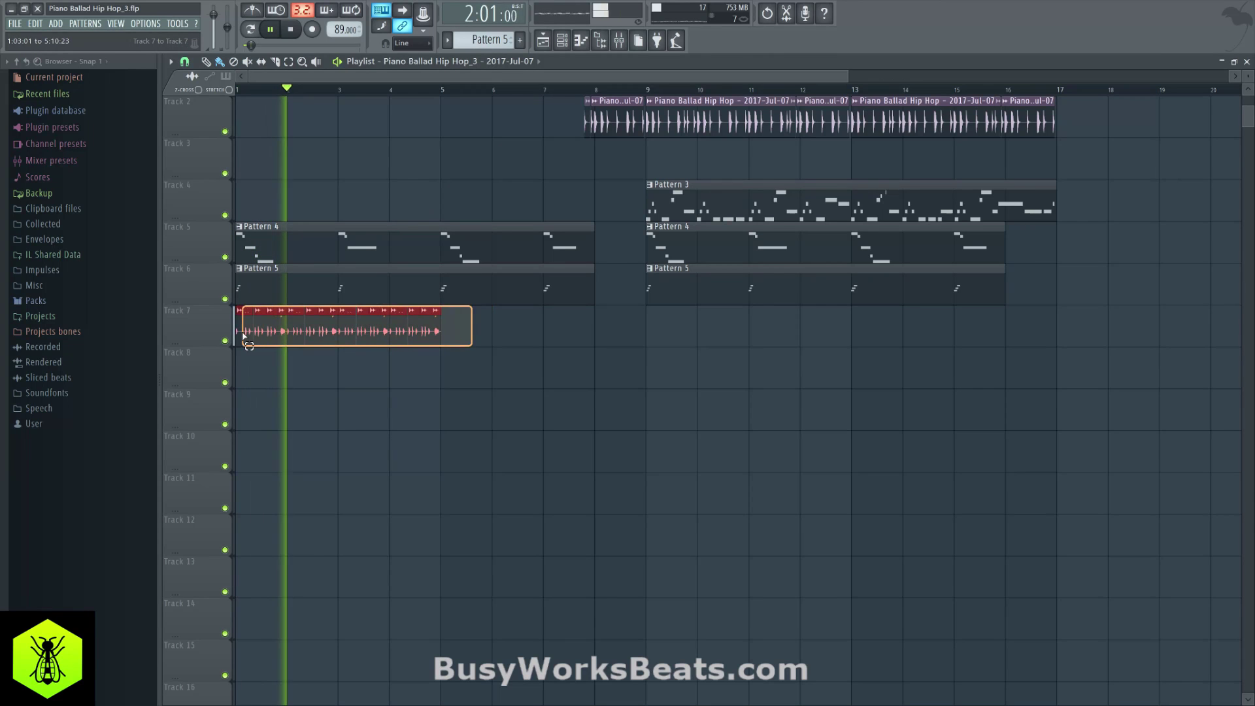
{"action": "key", "text": "ctrl+b"}
{"action": "scroll", "coordinate": [318, 115], "scroll_direction": "up", "scroll_amount": 3}
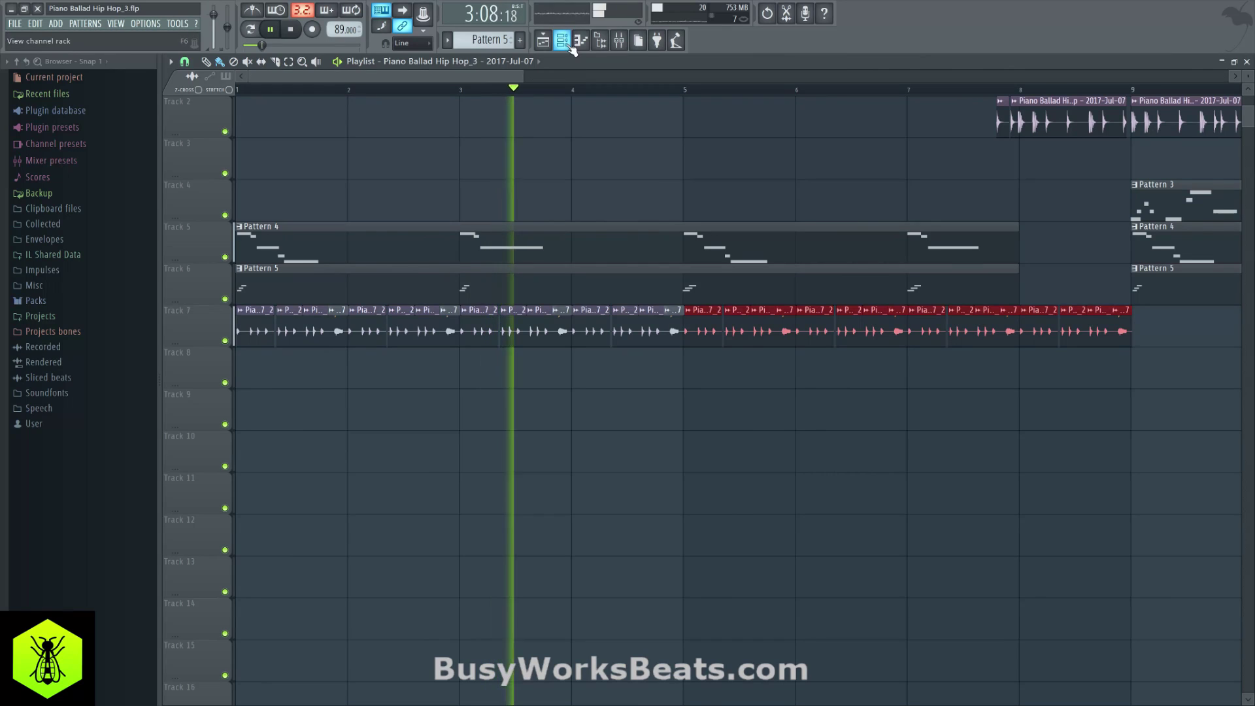
Deselect the clips and inspect the sample settings of the last Track 7 slice in bar 1.
{"action": "key", "text": "F6"}
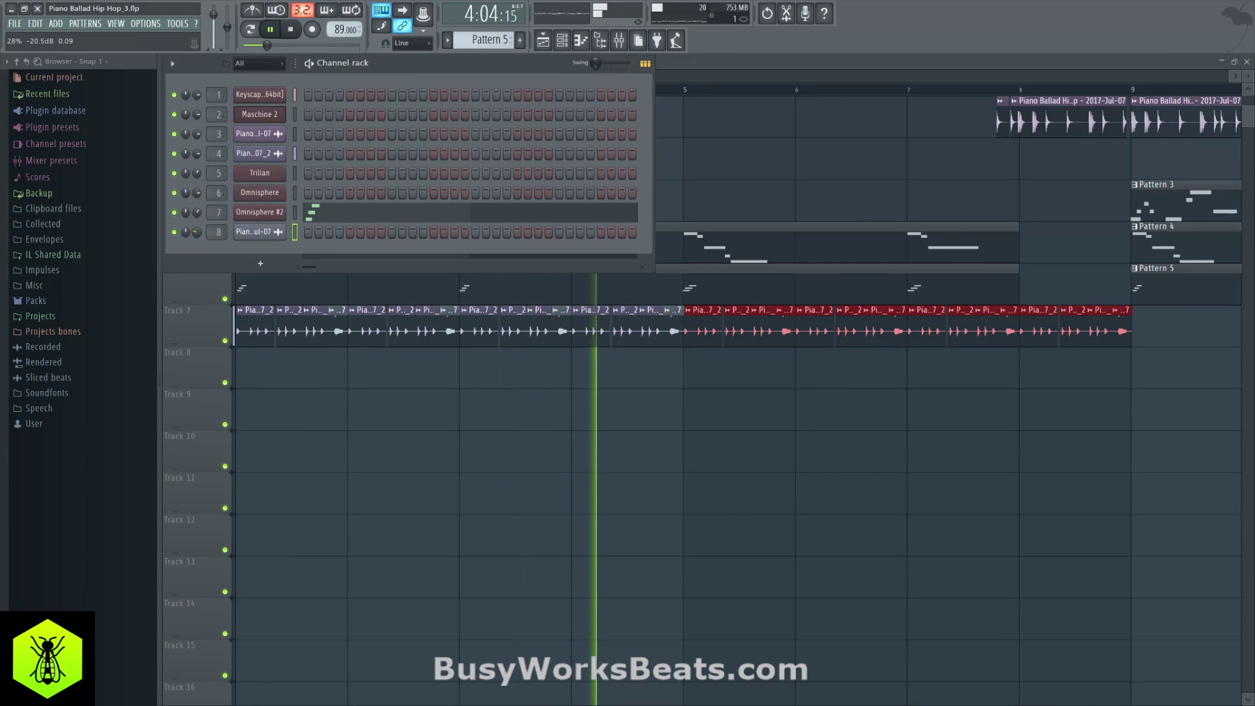
{"action": "left_click", "coordinate": [638, 434]}
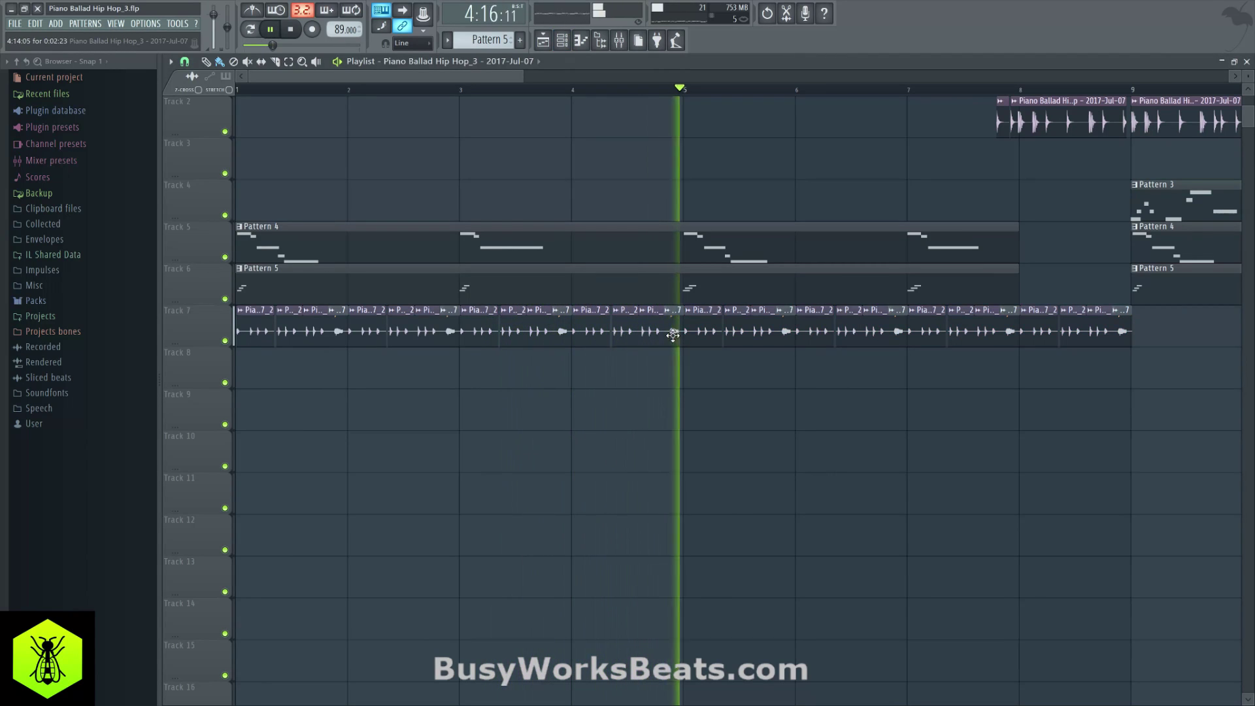
{"action": "key", "text": "ctrl+z"}
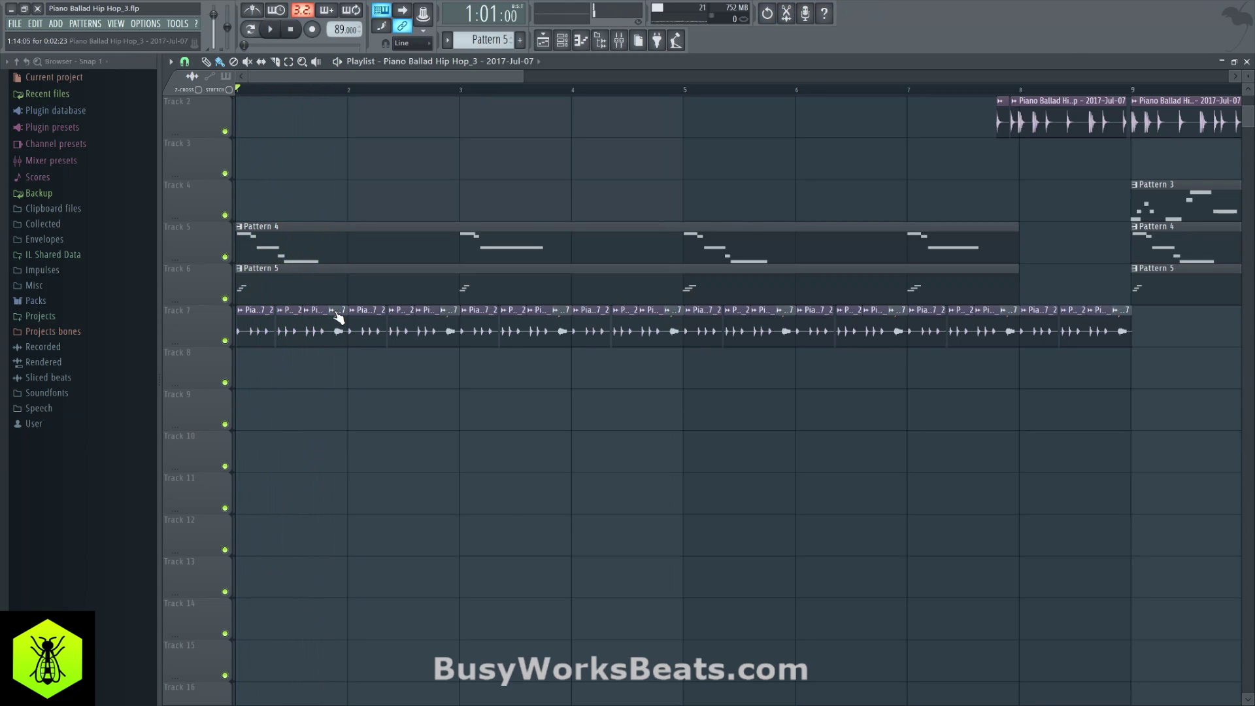
{"action": "left_click", "coordinate": [337, 314]}
{"action": "left_click", "coordinate": [363, 355]}
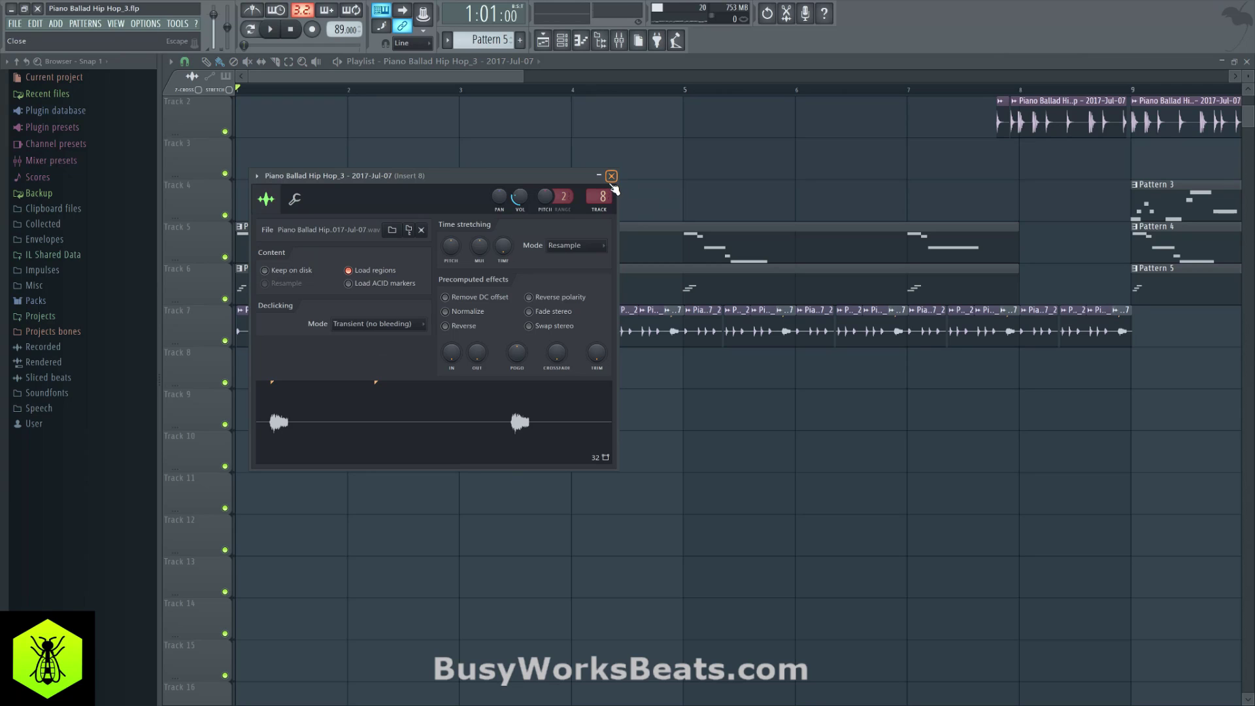
{"action": "left_click", "coordinate": [611, 176]}
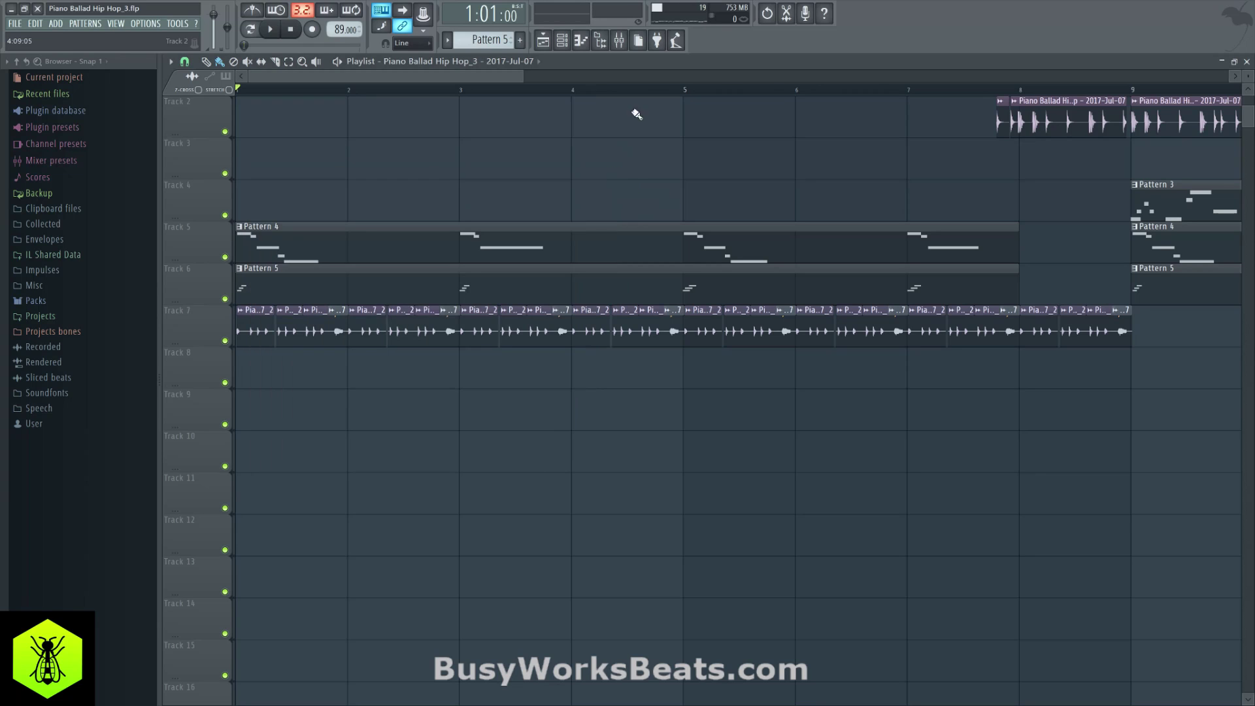
Check the mixer insert tracks and play back the intro with the repeated Track 7 slices.
{"action": "left_click", "coordinate": [619, 41]}
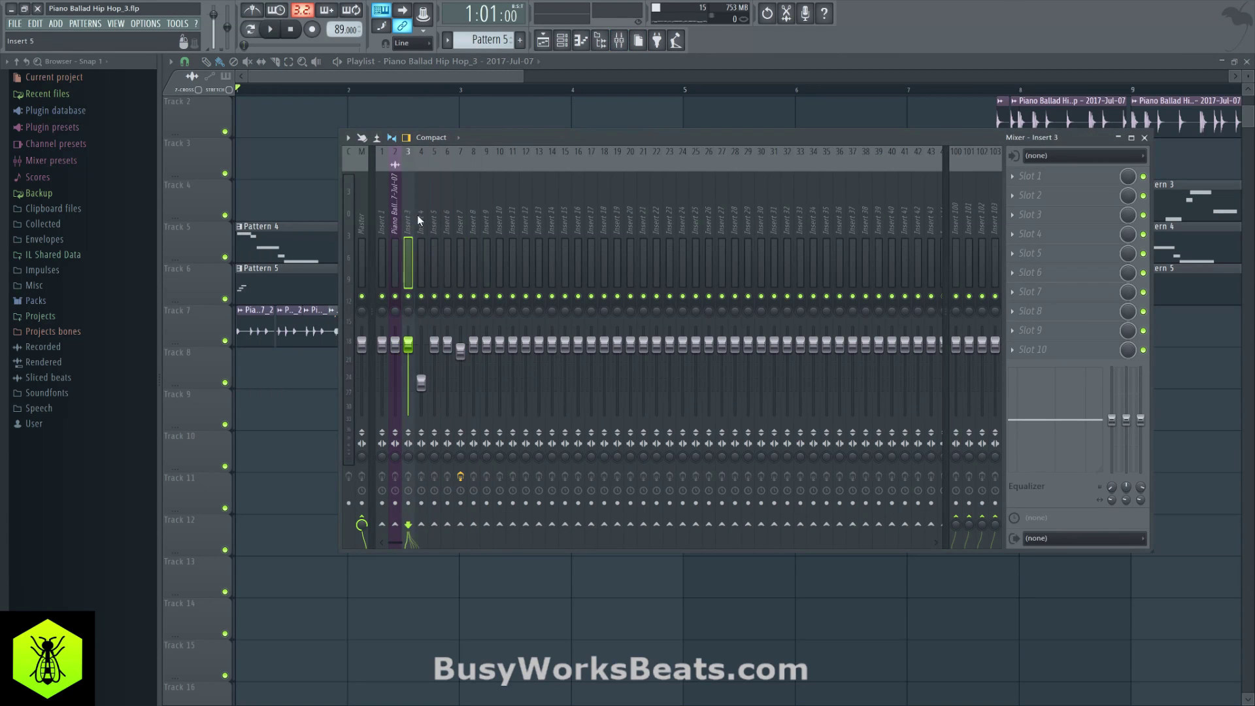
{"action": "key", "text": "space"}
{"action": "key", "text": "F9"}
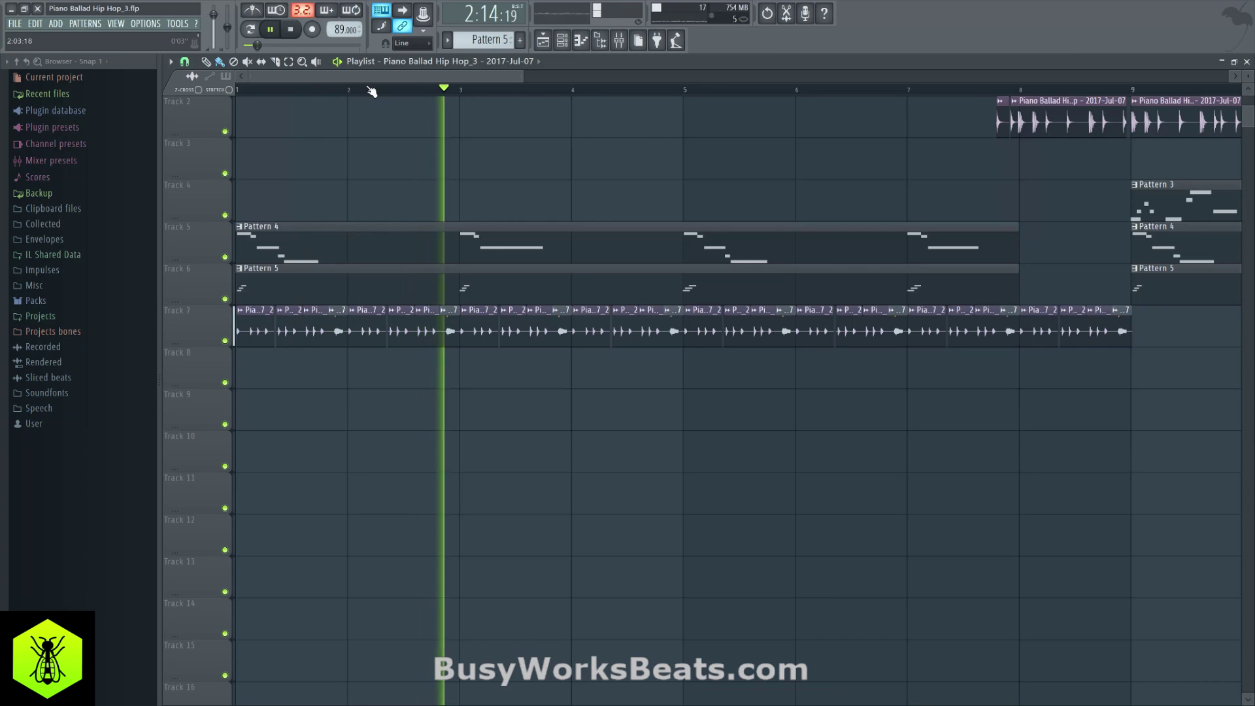
{"action": "scroll", "coordinate": [366, 89], "scroll_direction": "up", "scroll_amount": 2}
{"action": "left_click_drag", "start_coordinate": [365, 81], "coordinate": [355, 76]}
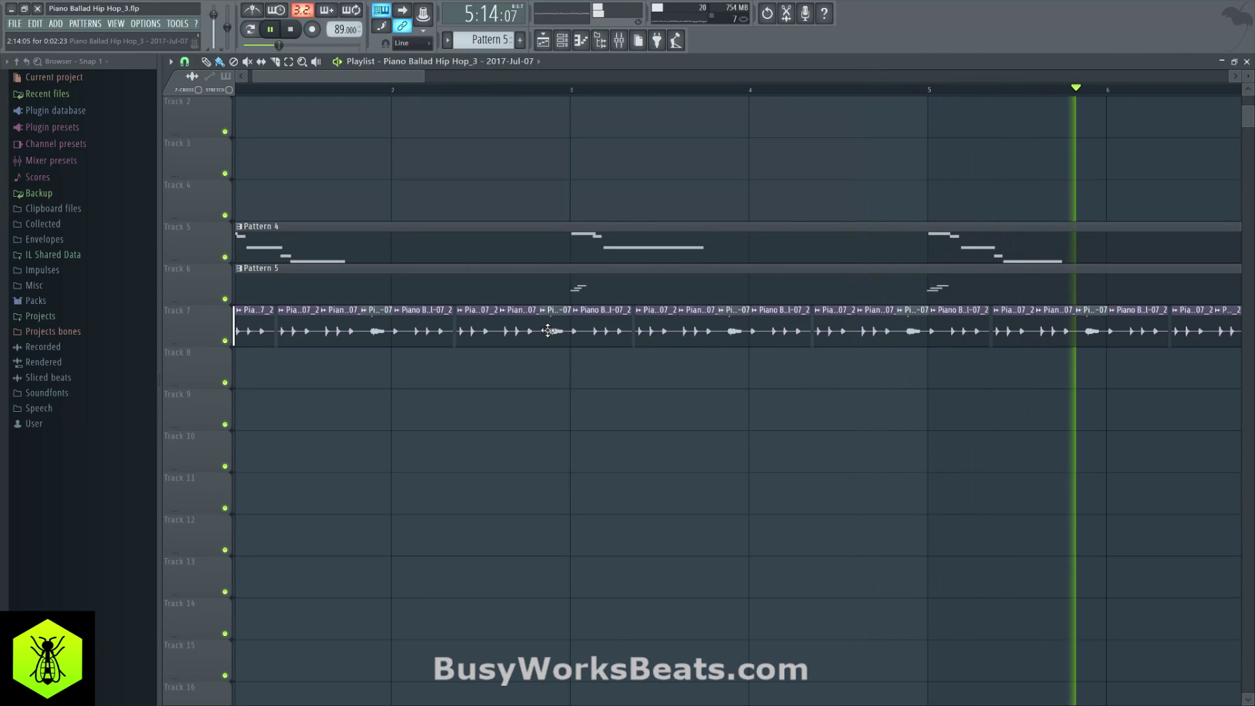
{"action": "key", "text": "space"}
{"action": "scroll", "coordinate": [453, 99], "scroll_direction": "down", "scroll_amount": 4}
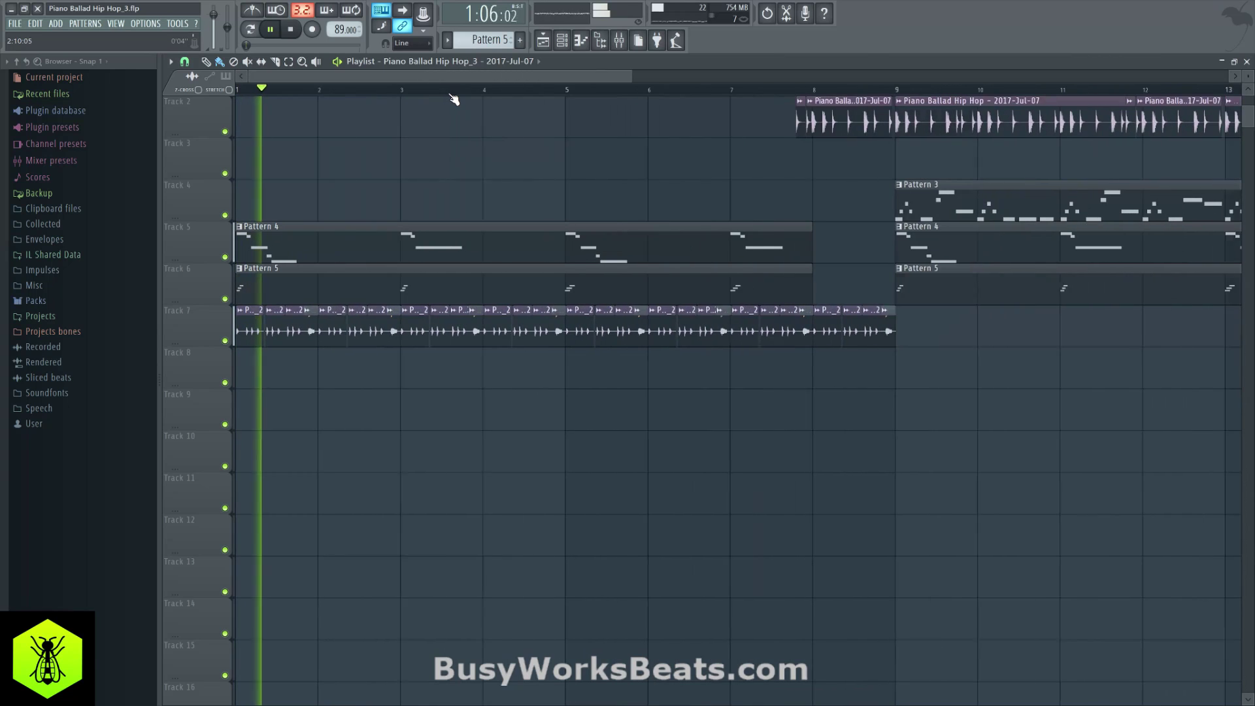
Open the channel 8 audio in Edison and send its selected first hit to the channel rack as a new sampler channel.
{"action": "left_click", "coordinate": [563, 51]}
{"action": "key", "text": "space"}
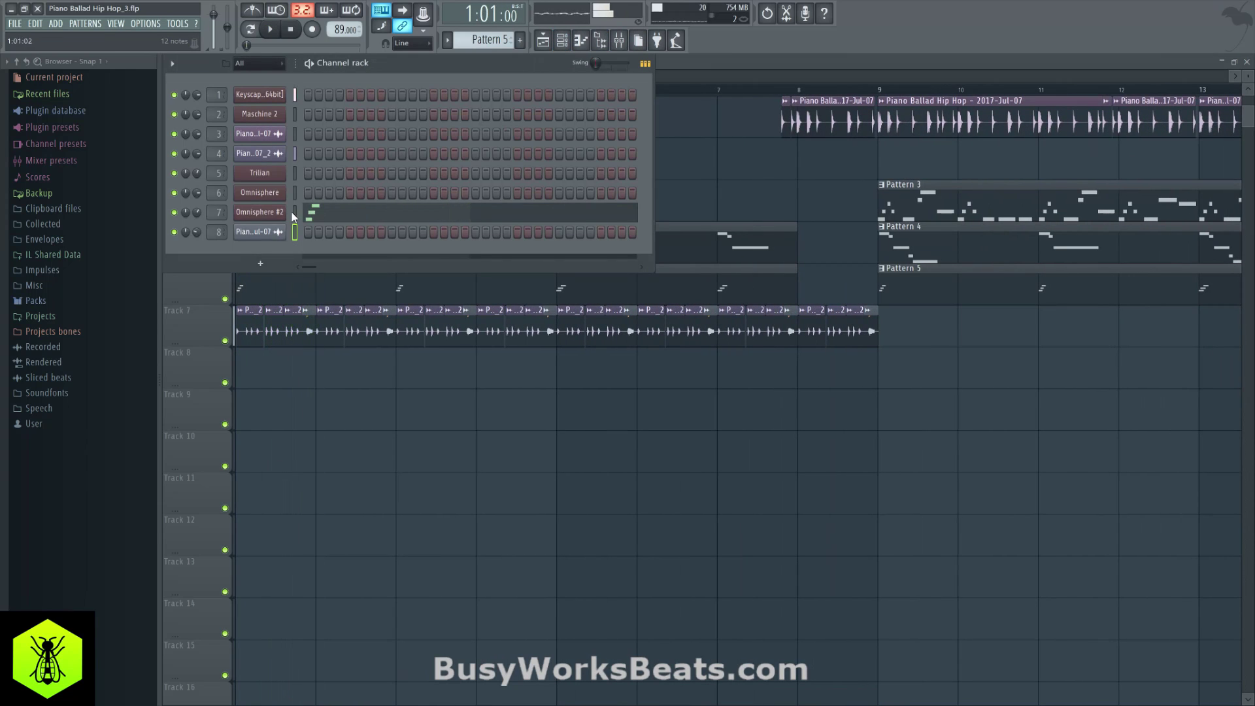
{"action": "left_click", "coordinate": [253, 230]}
{"action": "right_click", "coordinate": [346, 419]}
{"action": "left_click", "coordinate": [350, 432]}
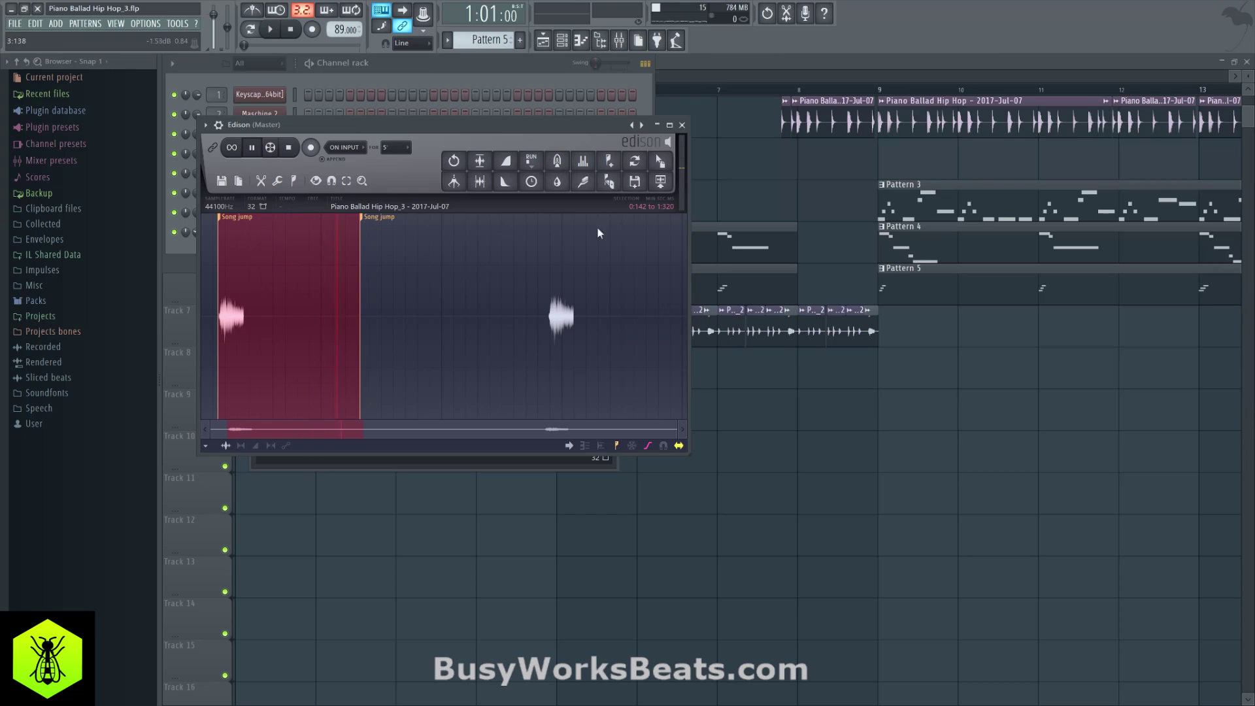
{"action": "left_click_drag", "start_coordinate": [662, 162], "coordinate": [424, 369]}
{"action": "left_click_drag", "start_coordinate": [240, 241], "coordinate": [236, 242]}
{"action": "left_click", "coordinate": [256, 252]}
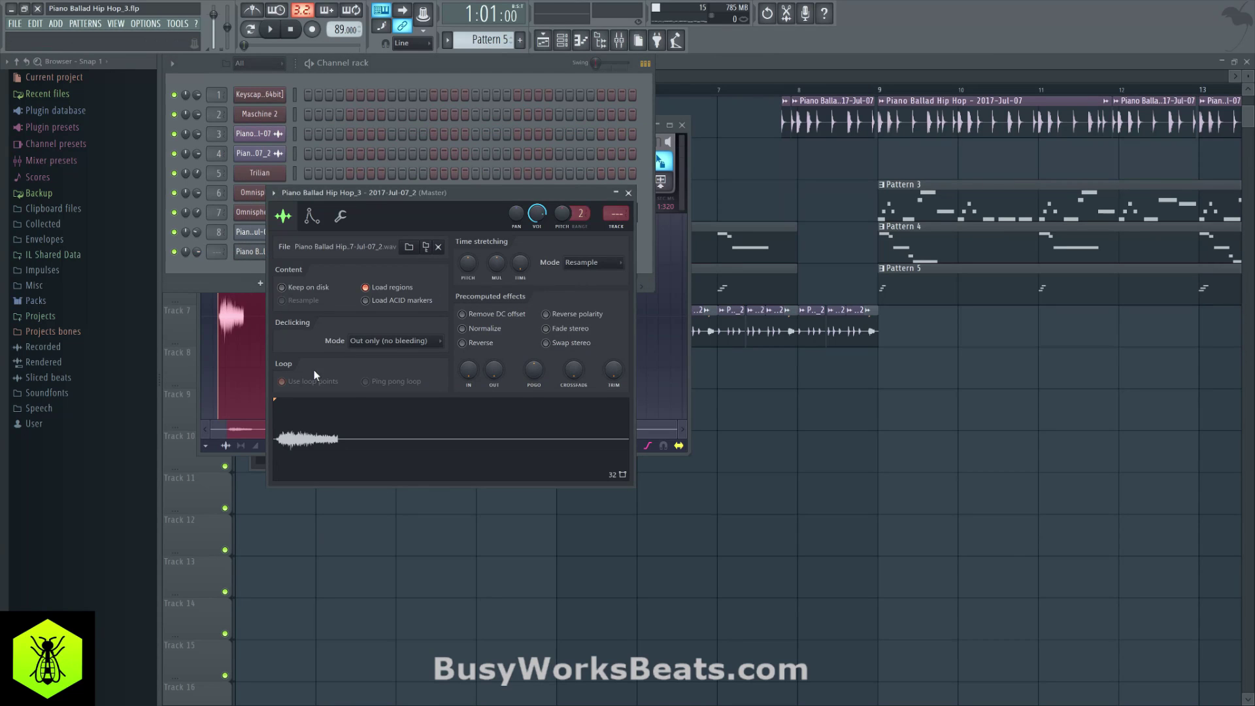
{"action": "left_click", "coordinate": [629, 194]}
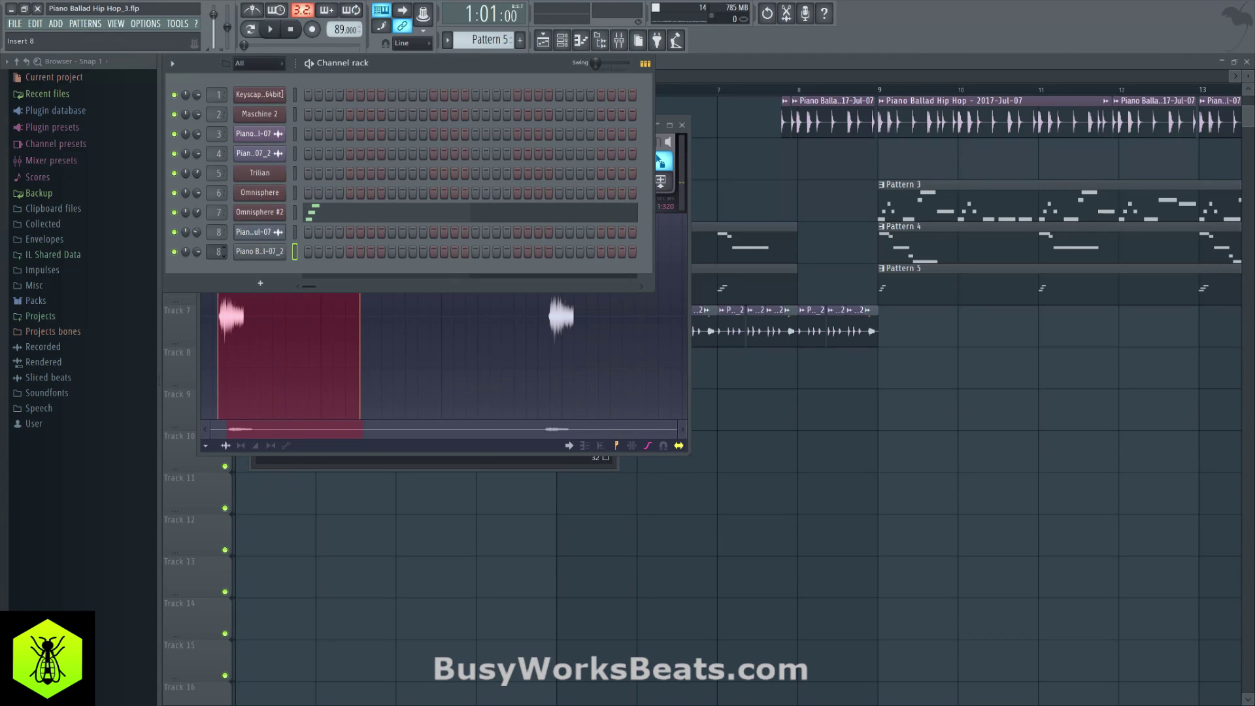
Replace Track 7's end-of-bar slices with Pattern 6 at bar 1 on Track 8, triggering the new sampler channel on step 15.
{"action": "scroll", "coordinate": [483, 40], "scroll_direction": "down", "scroll_amount": 1}
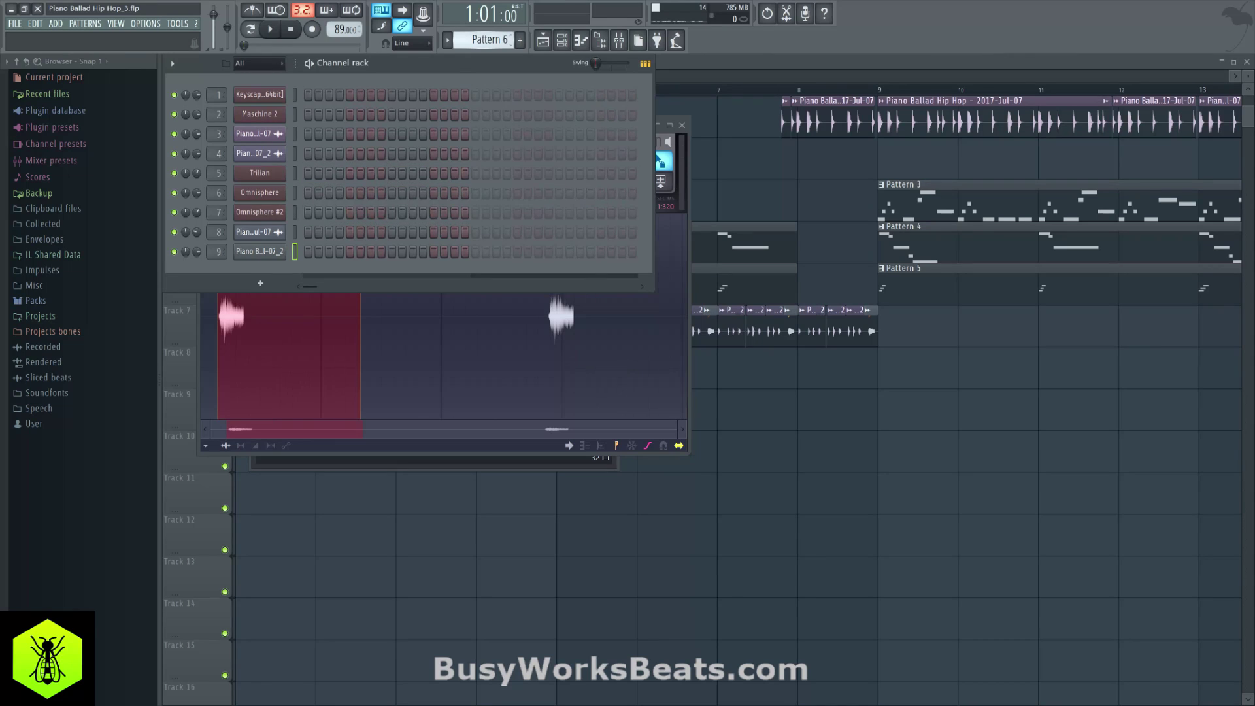
{"action": "key", "text": "F5"}
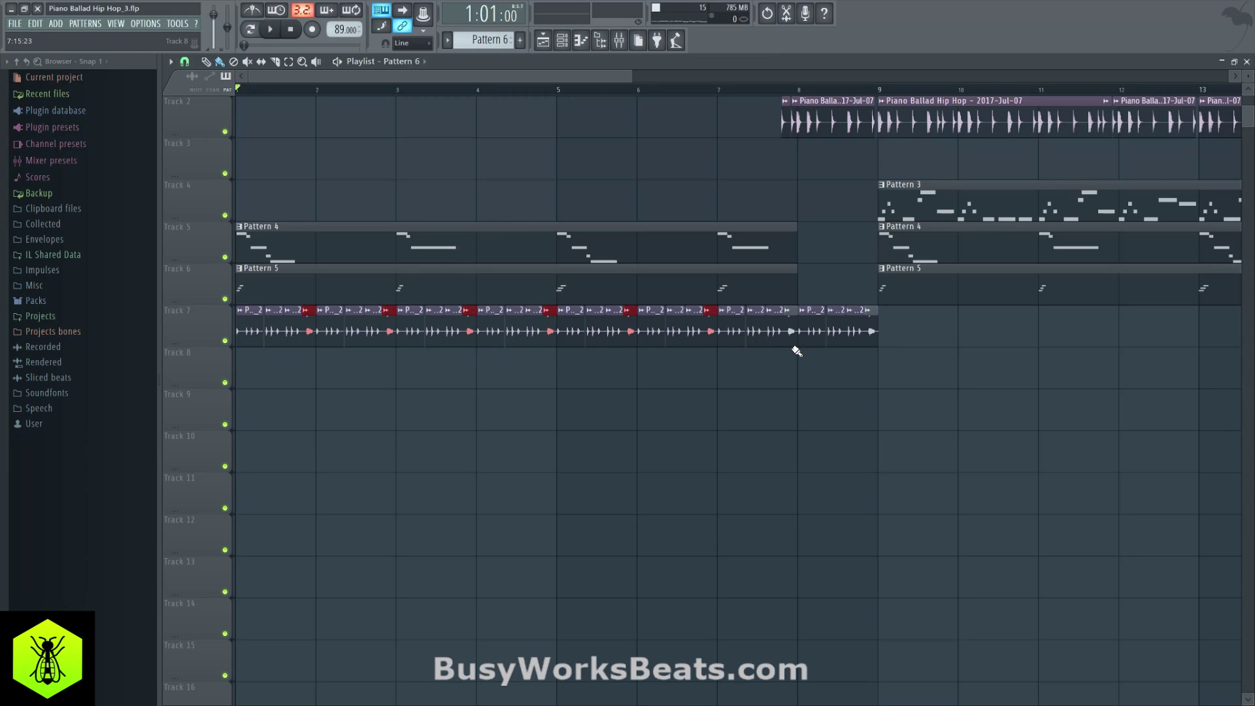
{"action": "left_click", "coordinate": [571, 40]}
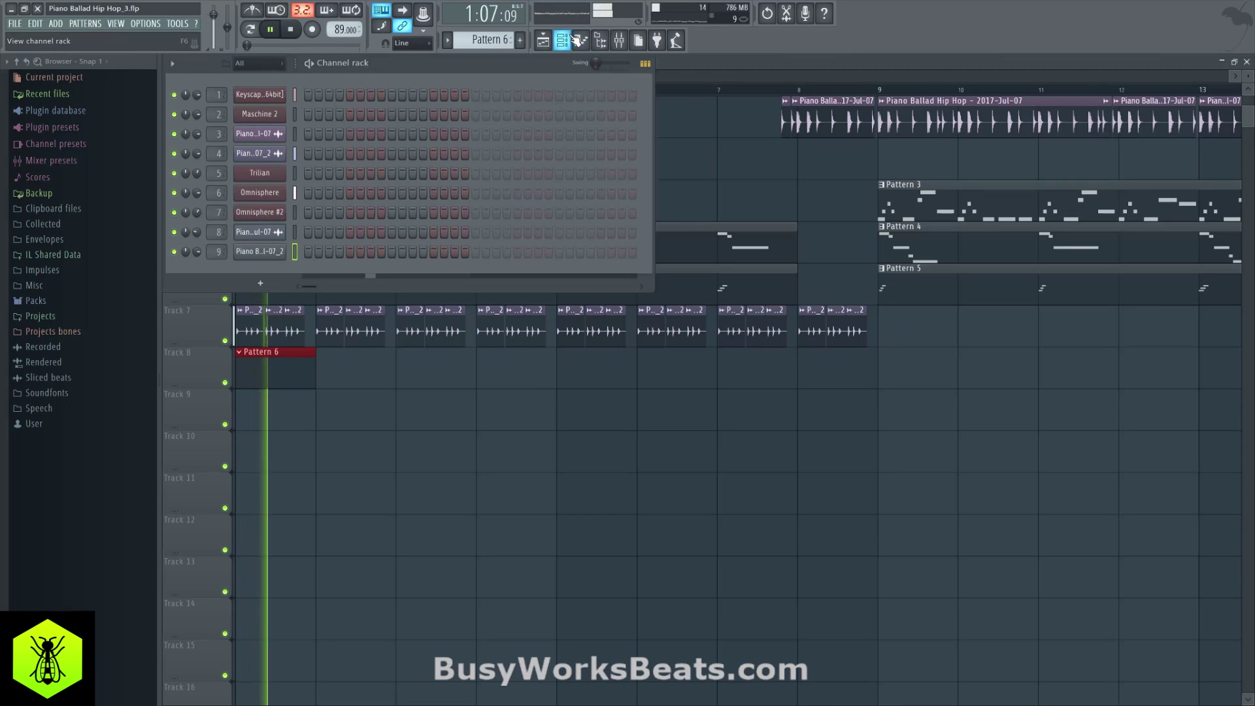
{"action": "left_click", "coordinate": [454, 252]}
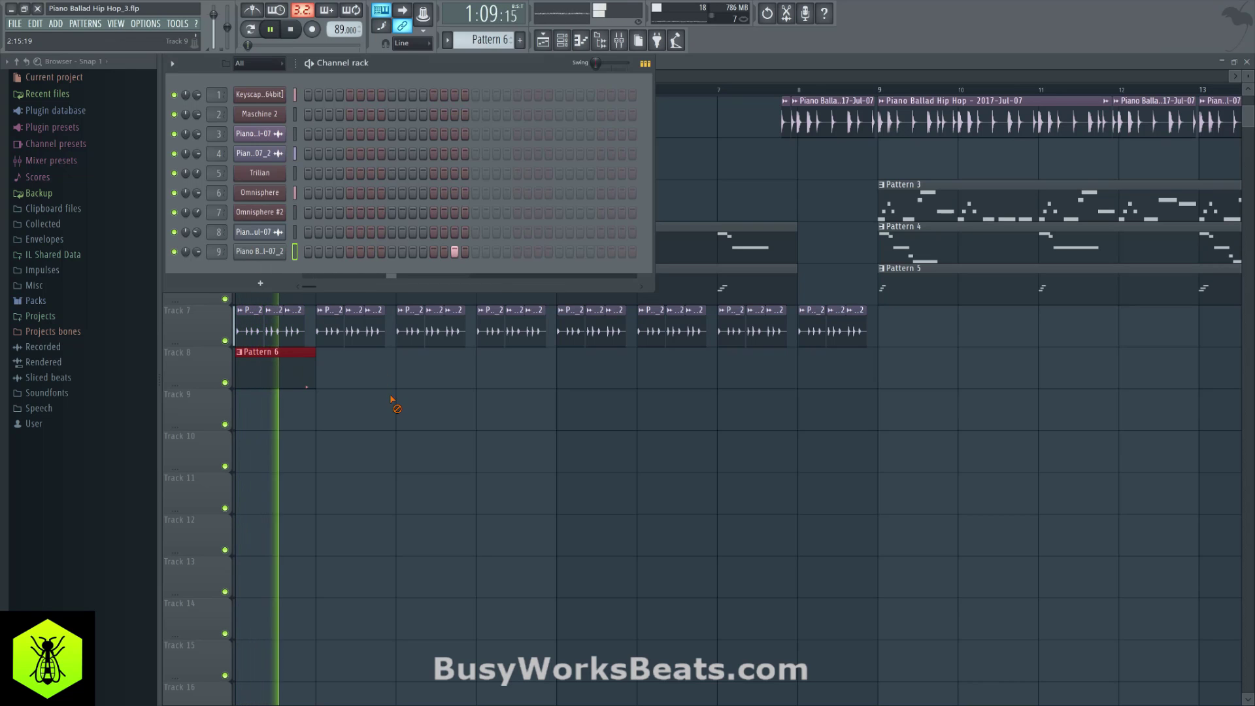
Mute Track 8 and listen to the intro without Pattern 6.
{"action": "key", "text": "F6"}
{"action": "left_click", "coordinate": [224, 383]}
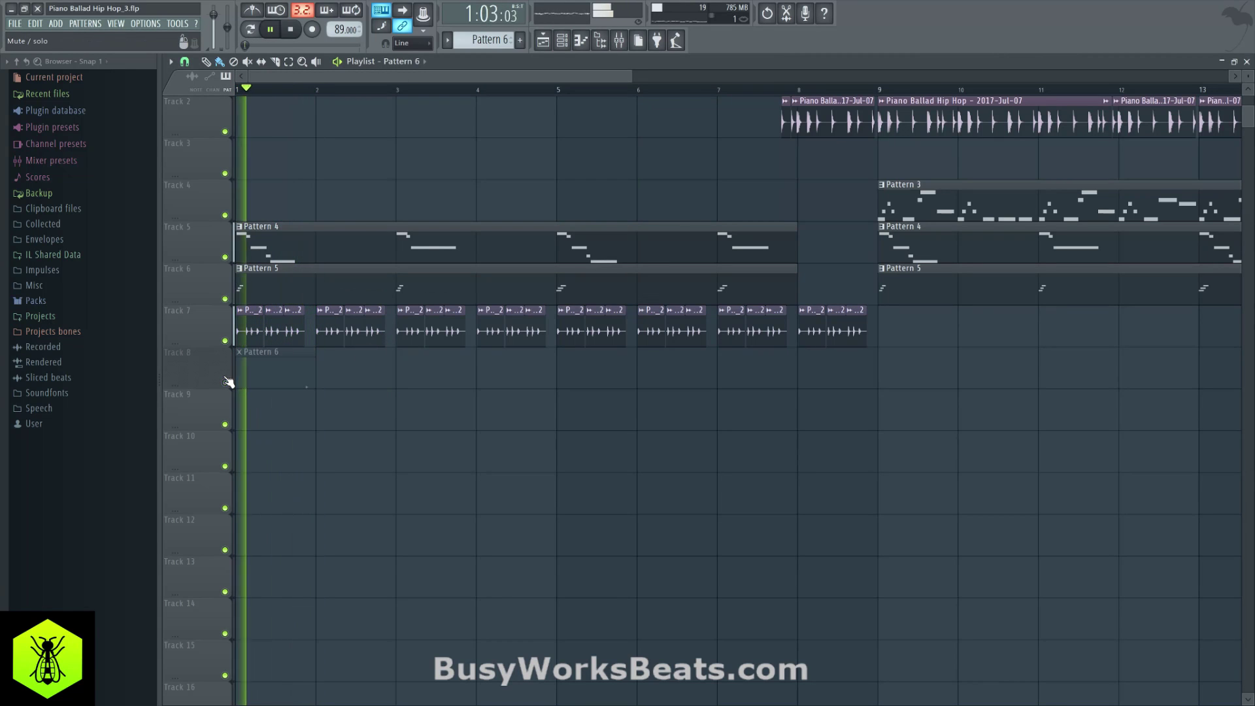
{"action": "scroll", "coordinate": [375, 381], "scroll_direction": "up", "scroll_amount": 1}
{"action": "scroll", "coordinate": [375, 380], "scroll_direction": "down", "scroll_amount": 4}
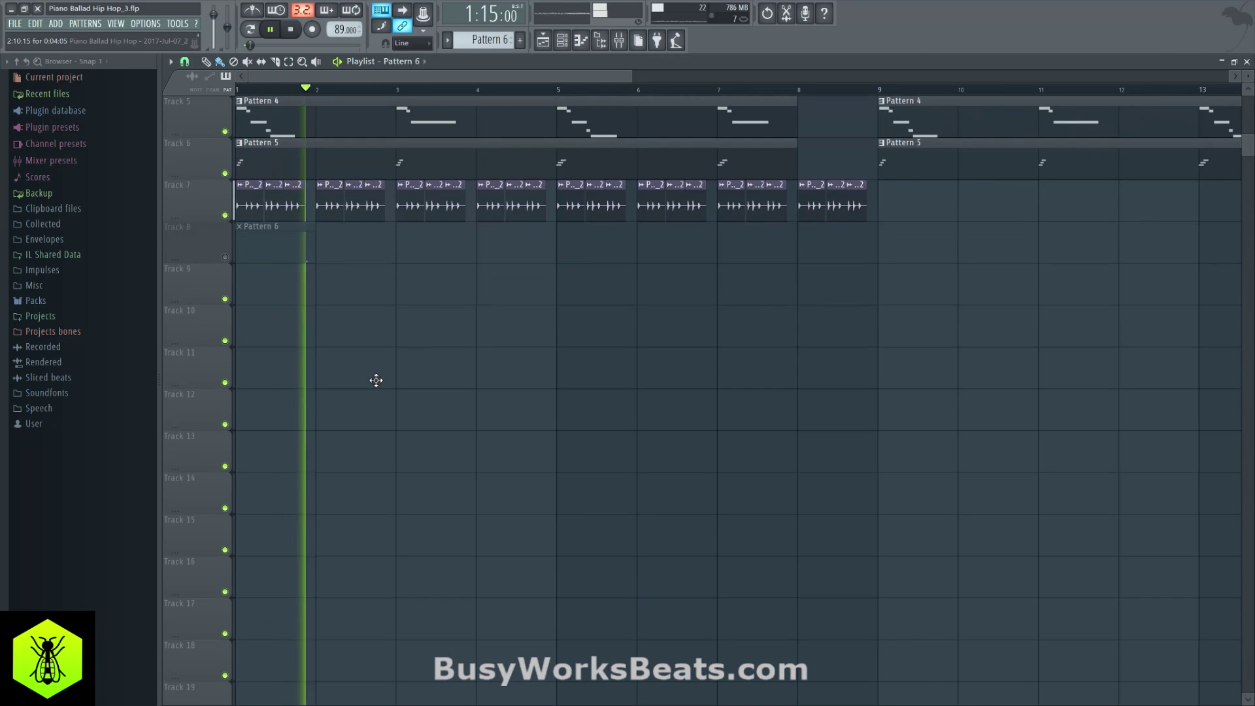
{"action": "scroll", "coordinate": [331, 351], "scroll_direction": "up", "scroll_amount": 1}
{"action": "key", "text": "space"}
Look at the Maschine 2 drum kit and delete the Pattern 6 clip from Track 8.
{"action": "left_click", "coordinate": [561, 47]}
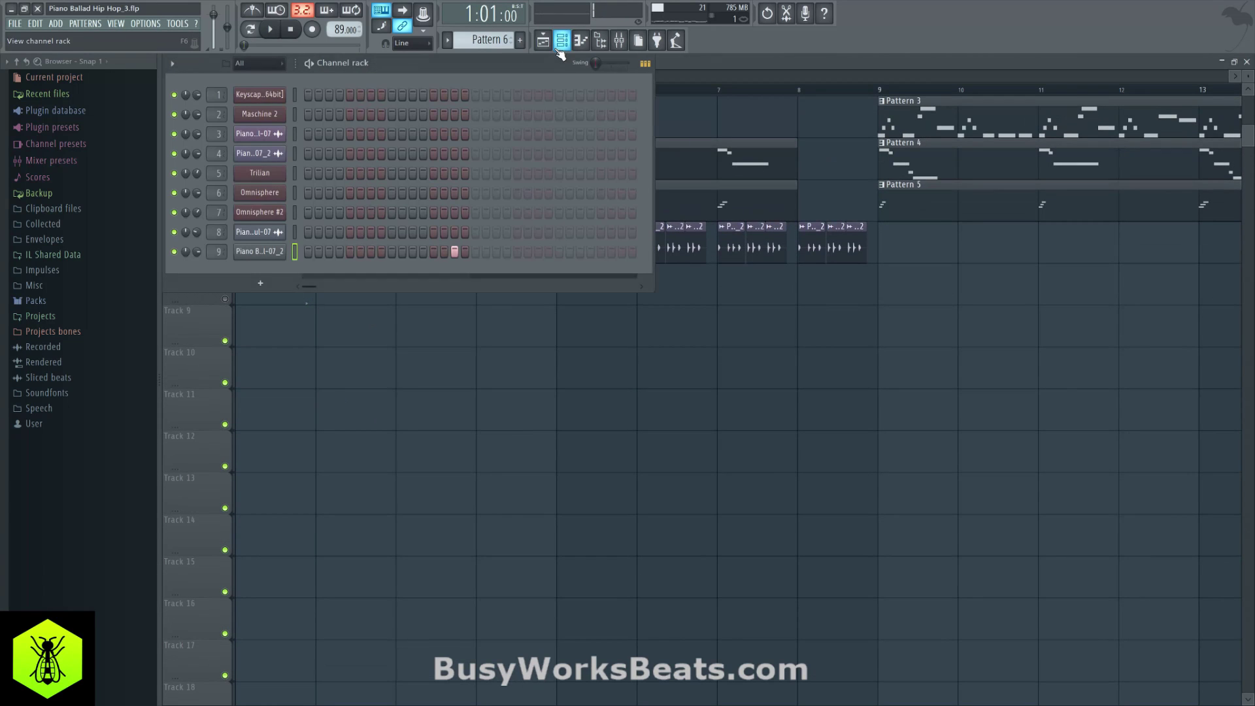
{"action": "left_click", "coordinate": [253, 121]}
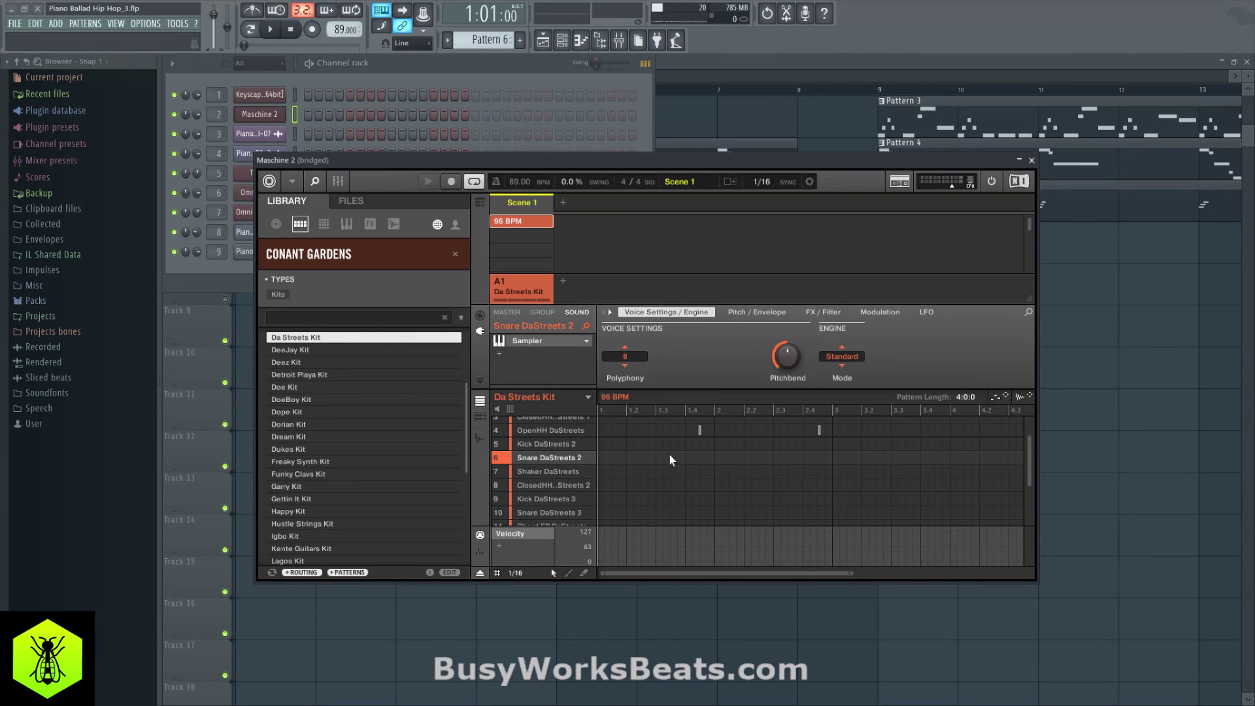
{"action": "key", "text": "F5"}
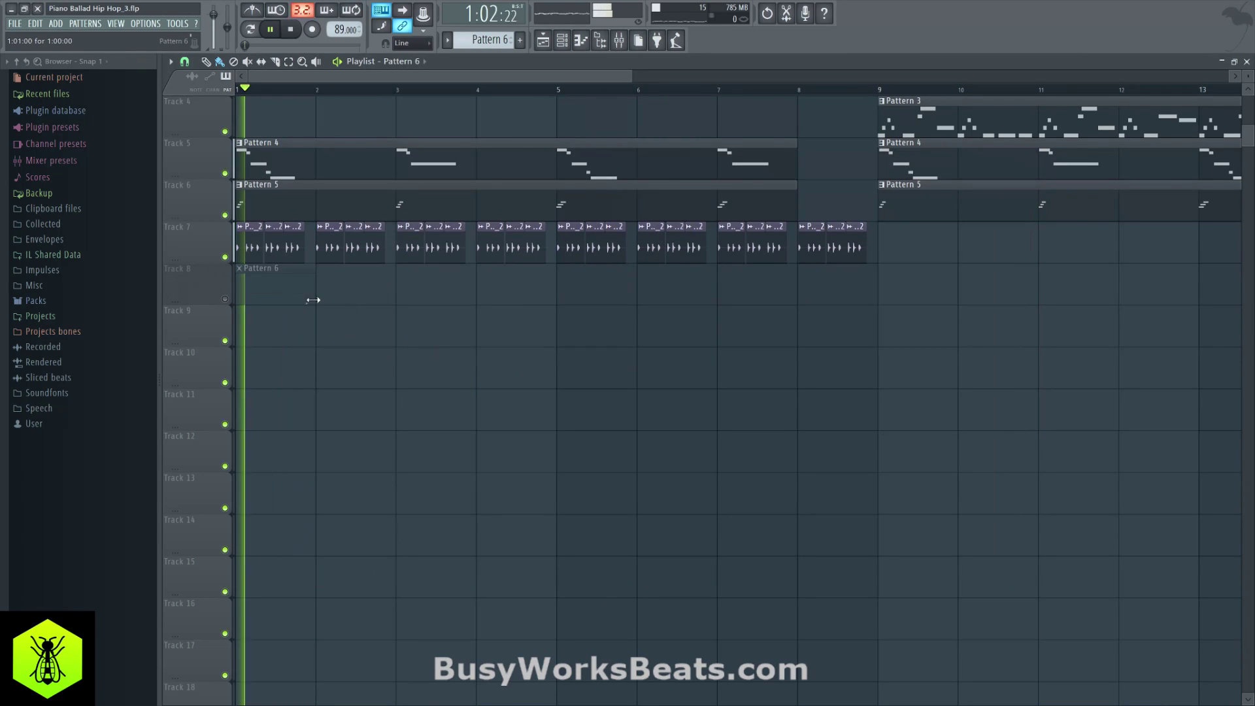
{"action": "right_click", "coordinate": [292, 285]}
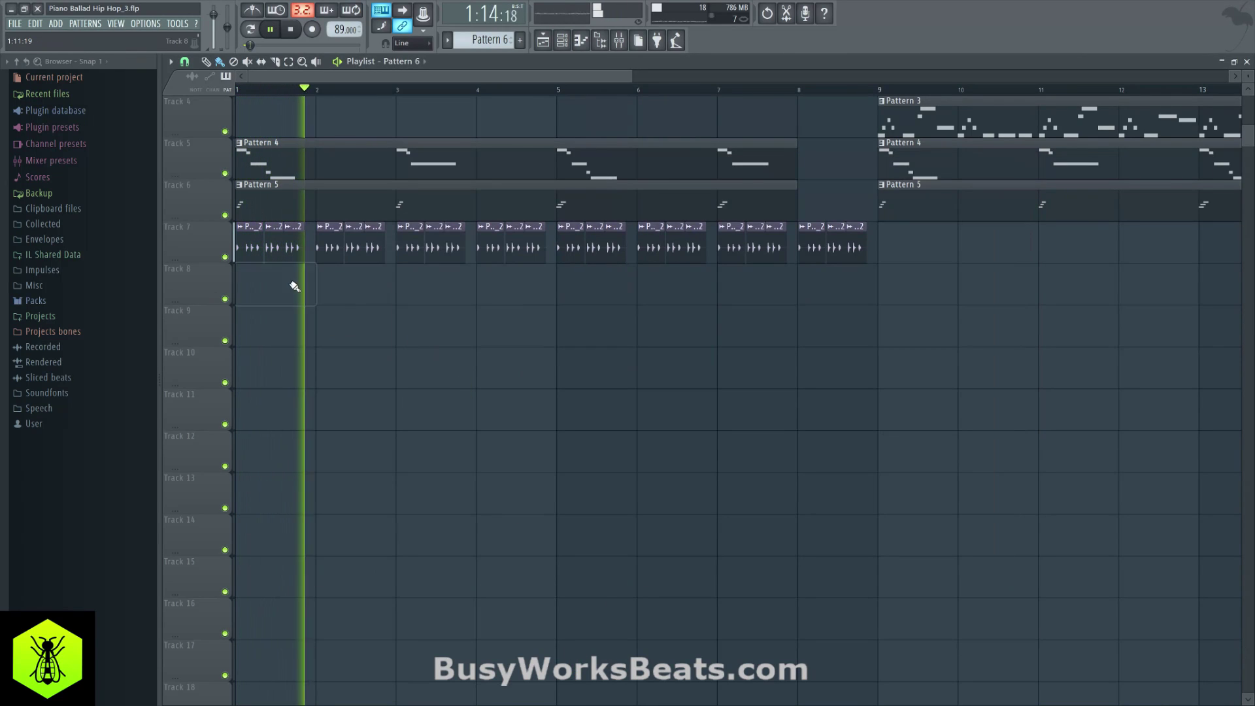
Place the channel 8 audio clip on Track 8 and set snapping to 1/4 beat.
{"action": "left_click", "coordinate": [563, 44]}
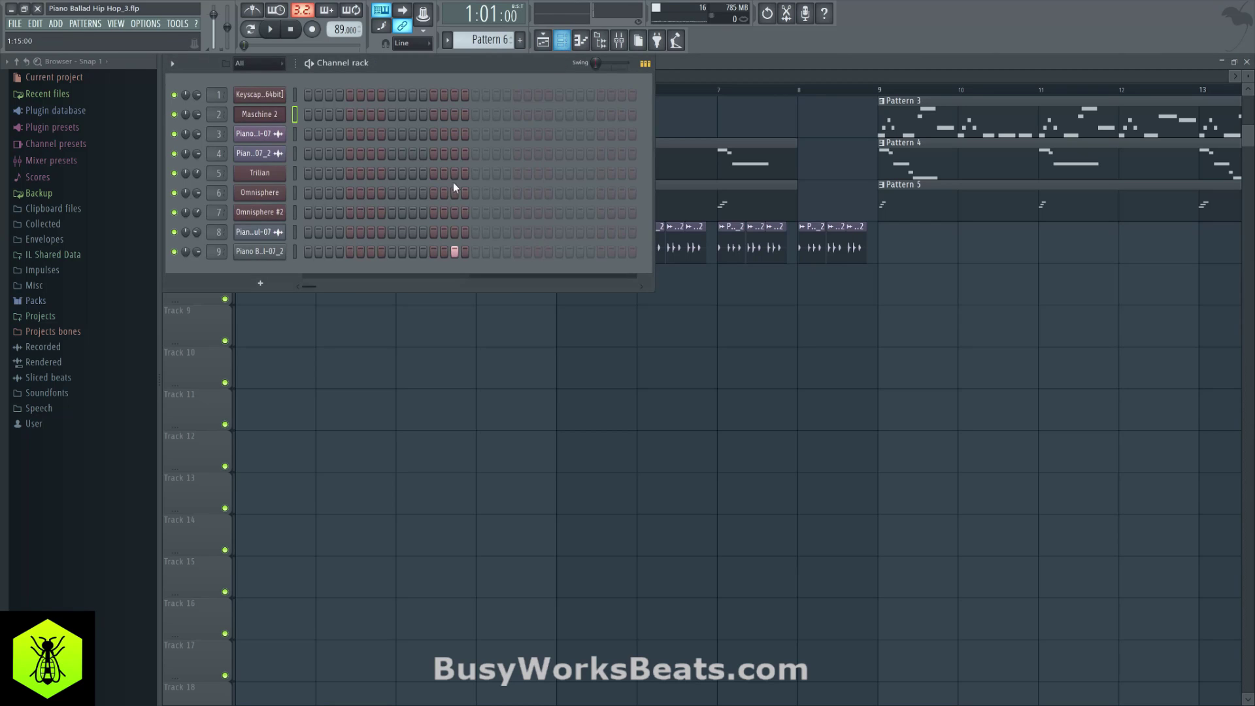
{"action": "left_click", "coordinate": [254, 235]}
{"action": "left_click_drag", "start_coordinate": [391, 401], "coordinate": [300, 268]}
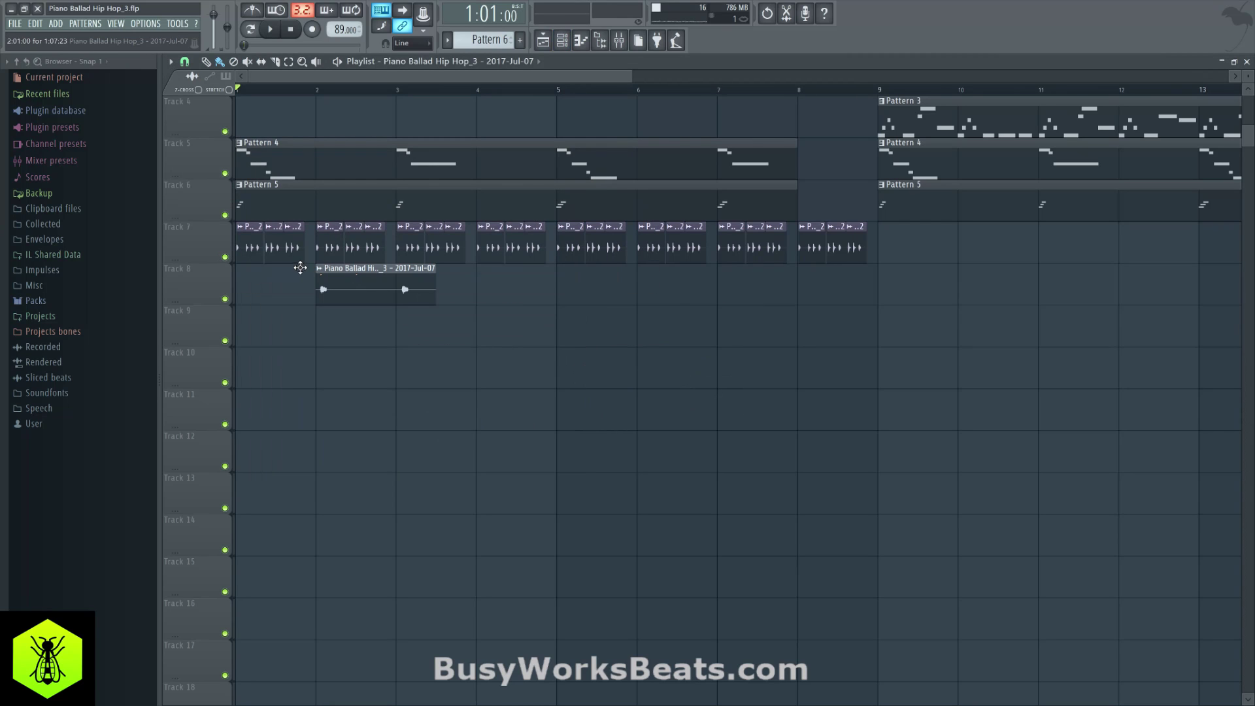
{"action": "left_click", "coordinate": [185, 62]}
{"action": "left_click", "coordinate": [203, 196]}
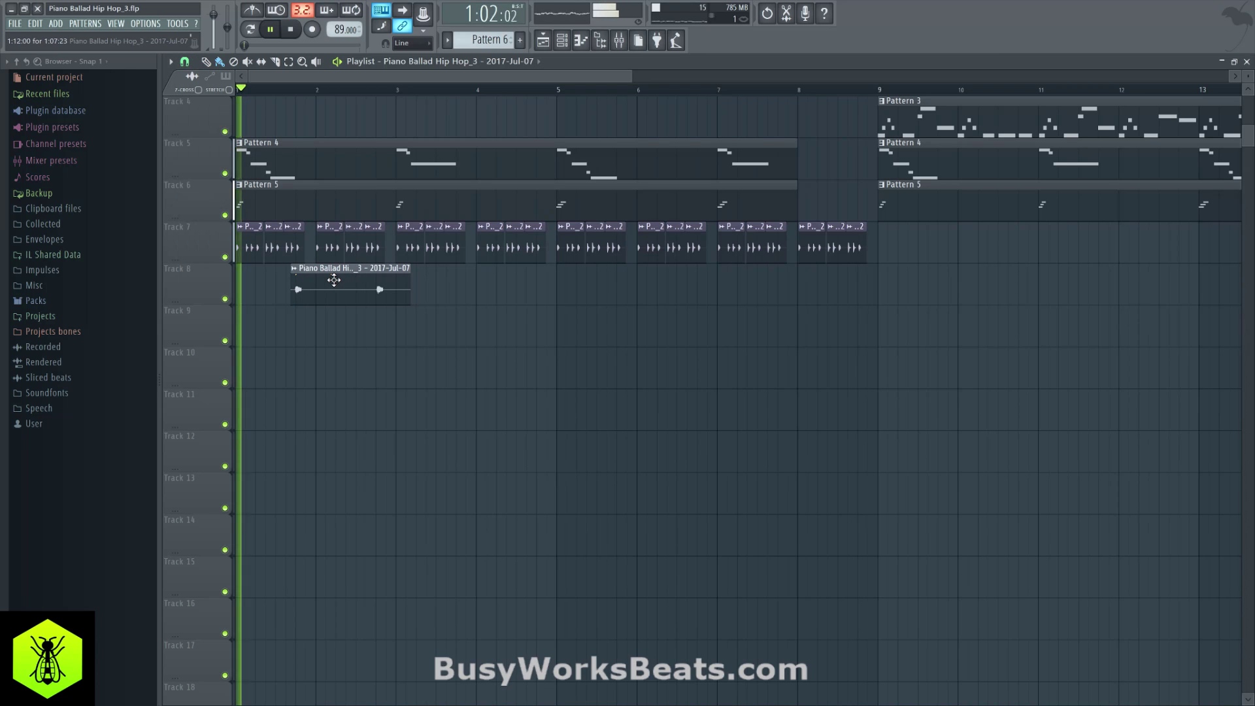
Move the Track 8 clip to start at about step 14 of bar 1, nudging it slightly later with finer snapping.
{"action": "left_click_drag", "start_coordinate": [334, 280], "coordinate": [345, 279]}
{"action": "scroll", "coordinate": [299, 97], "scroll_direction": "up", "scroll_amount": 4}
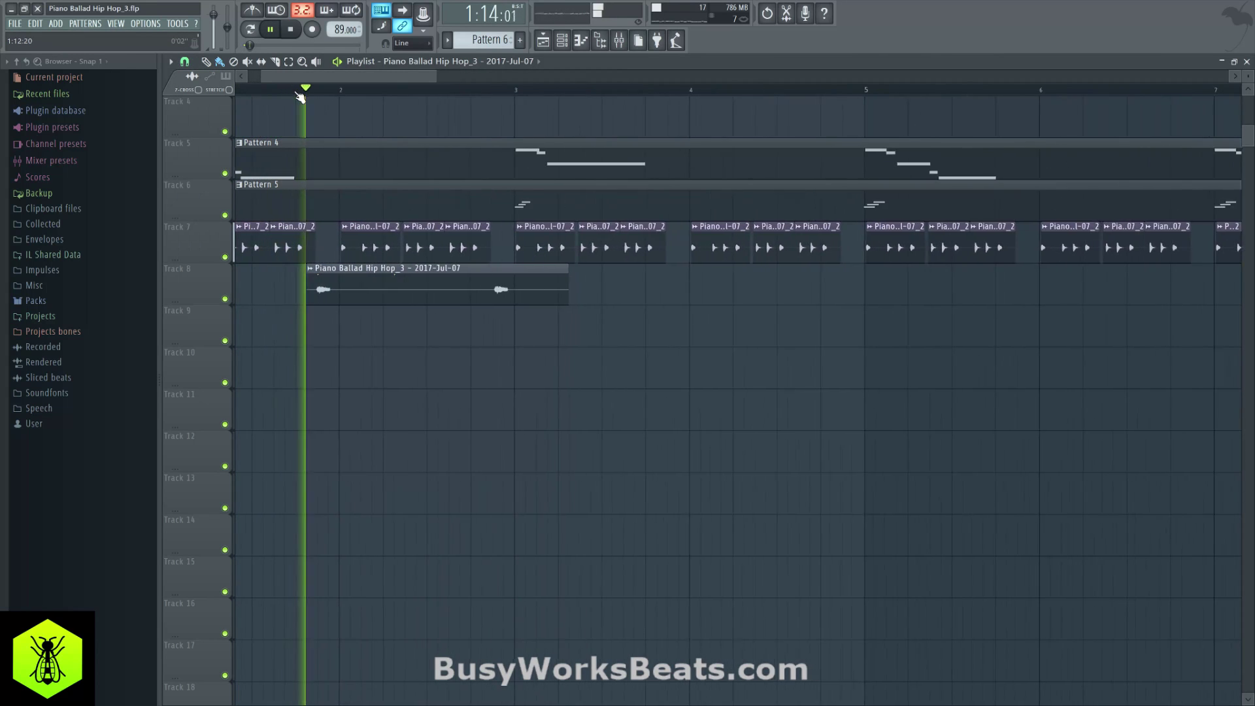
{"action": "left_click", "coordinate": [195, 62]}
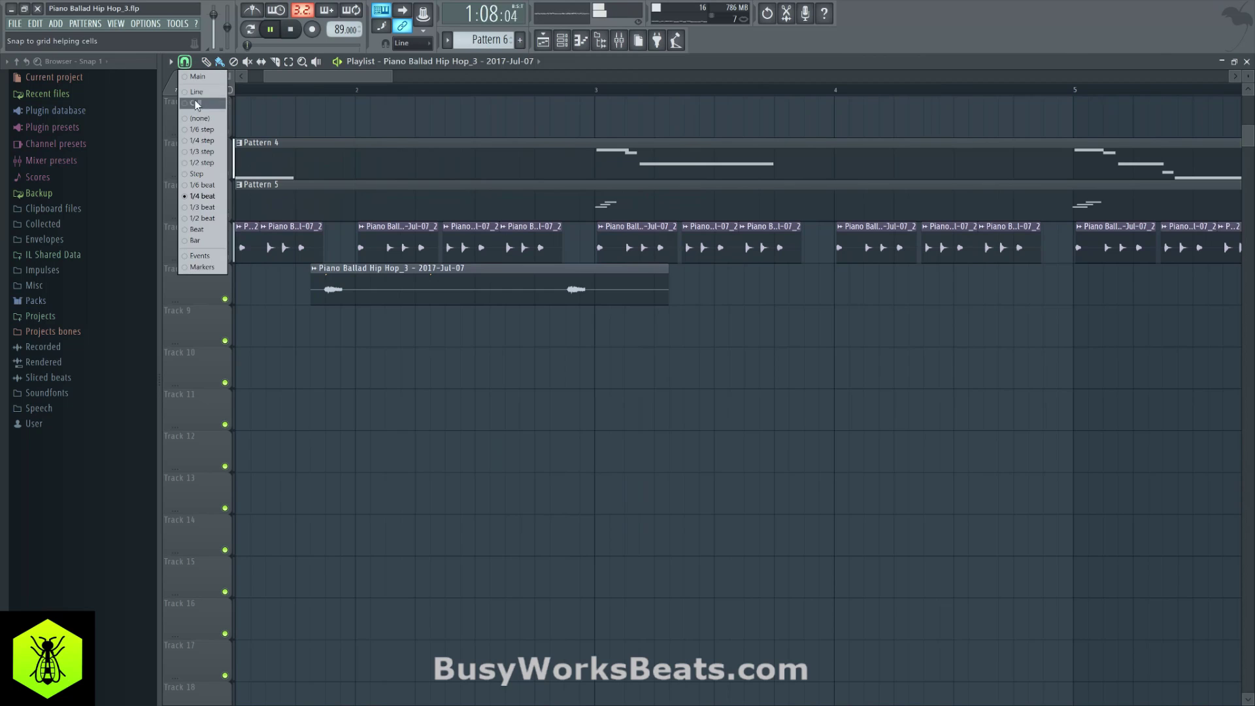
{"action": "left_click", "coordinate": [202, 197]}
{"action": "left_click_drag", "start_coordinate": [350, 287], "coordinate": [352, 287]}
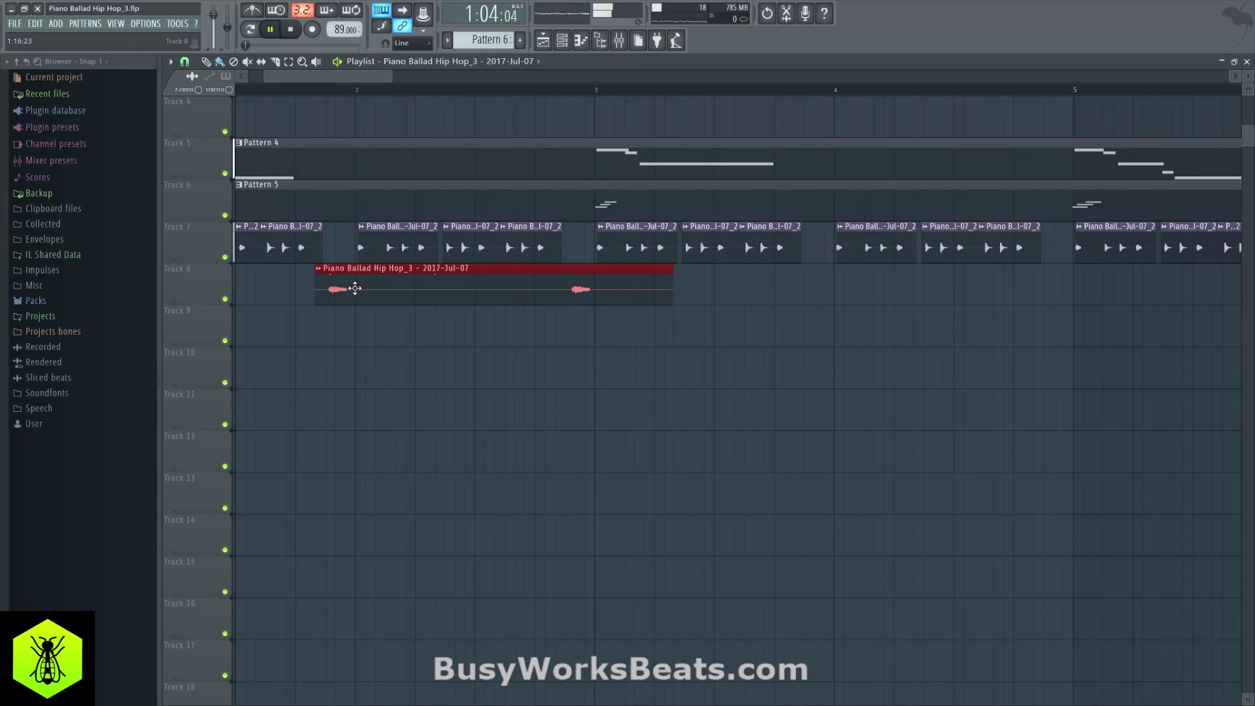
Set snapping to Bar and slice the Track 8 clip at bar 2.
{"action": "left_click", "coordinate": [184, 61]}
{"action": "left_click", "coordinate": [209, 240]}
{"action": "left_click", "coordinate": [277, 63]}
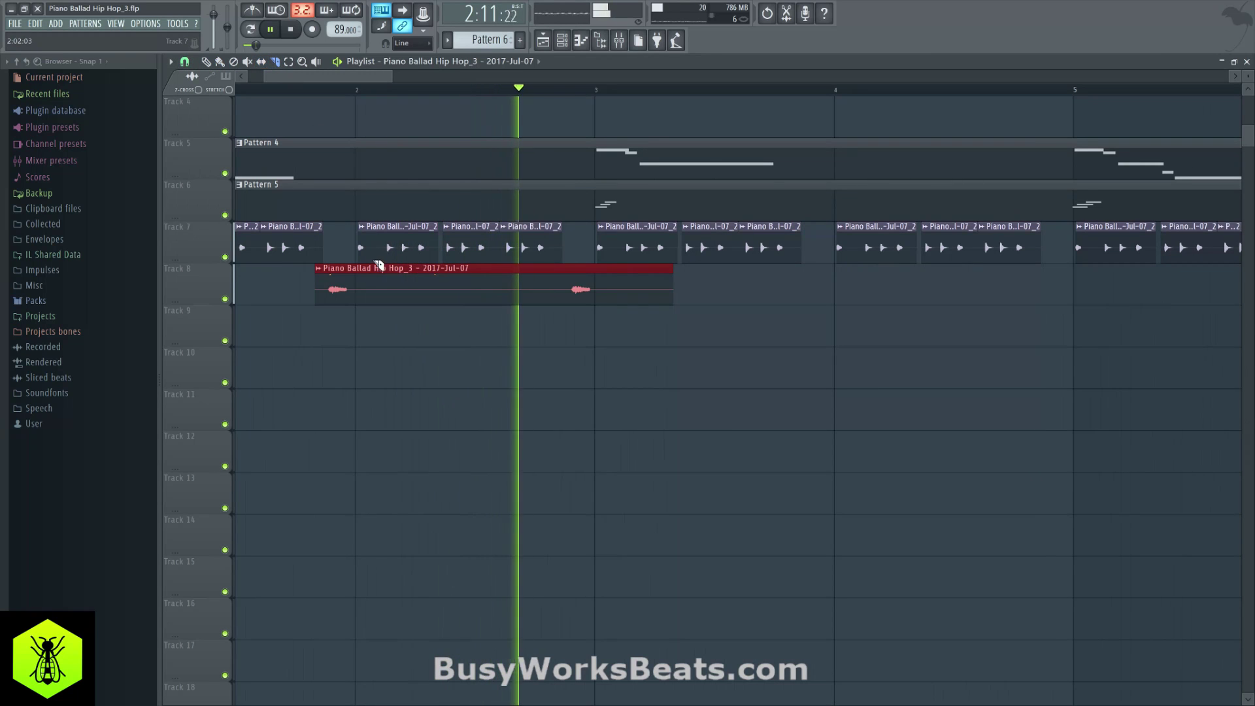
{"action": "left_click", "coordinate": [379, 264]}
{"action": "scroll", "coordinate": [277, 73], "scroll_direction": "down", "scroll_amount": 5}
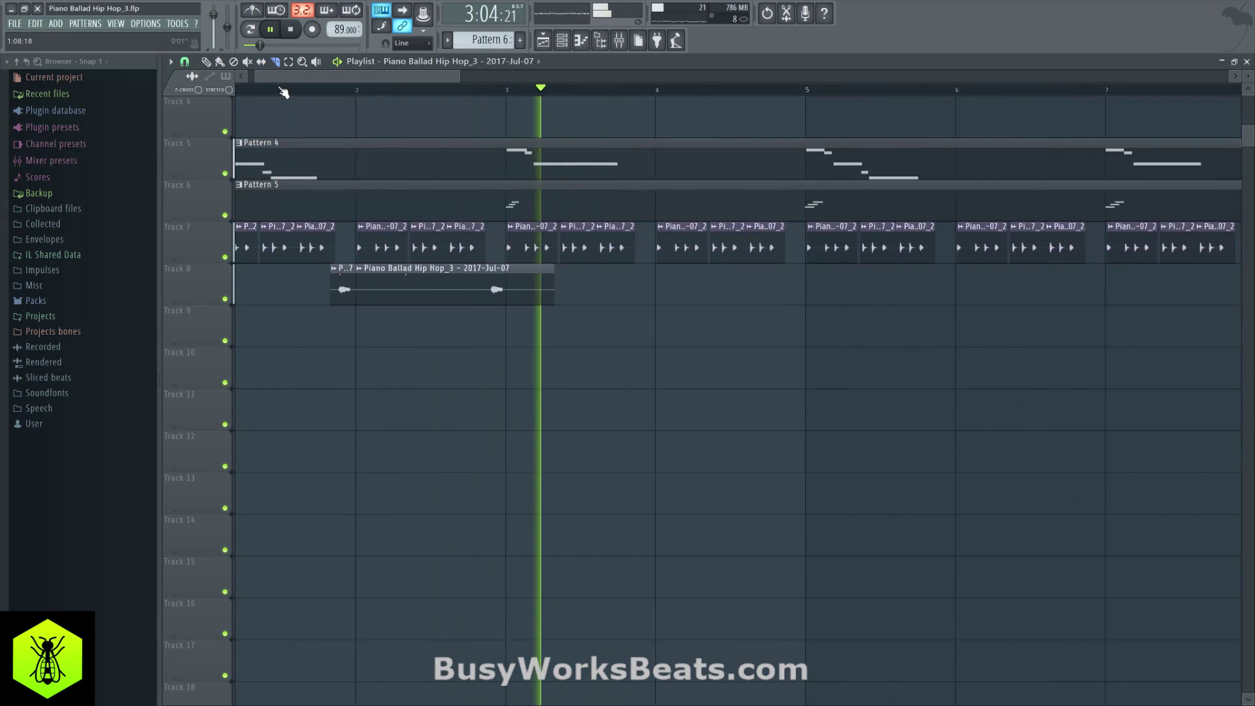
Trim the Track 8 clip's end to bar 3 and repeat both pieces every two bars up to bar 9.
{"action": "left_click", "coordinate": [185, 61]}
{"action": "left_click", "coordinate": [204, 234]}
{"action": "left_click", "coordinate": [219, 62]}
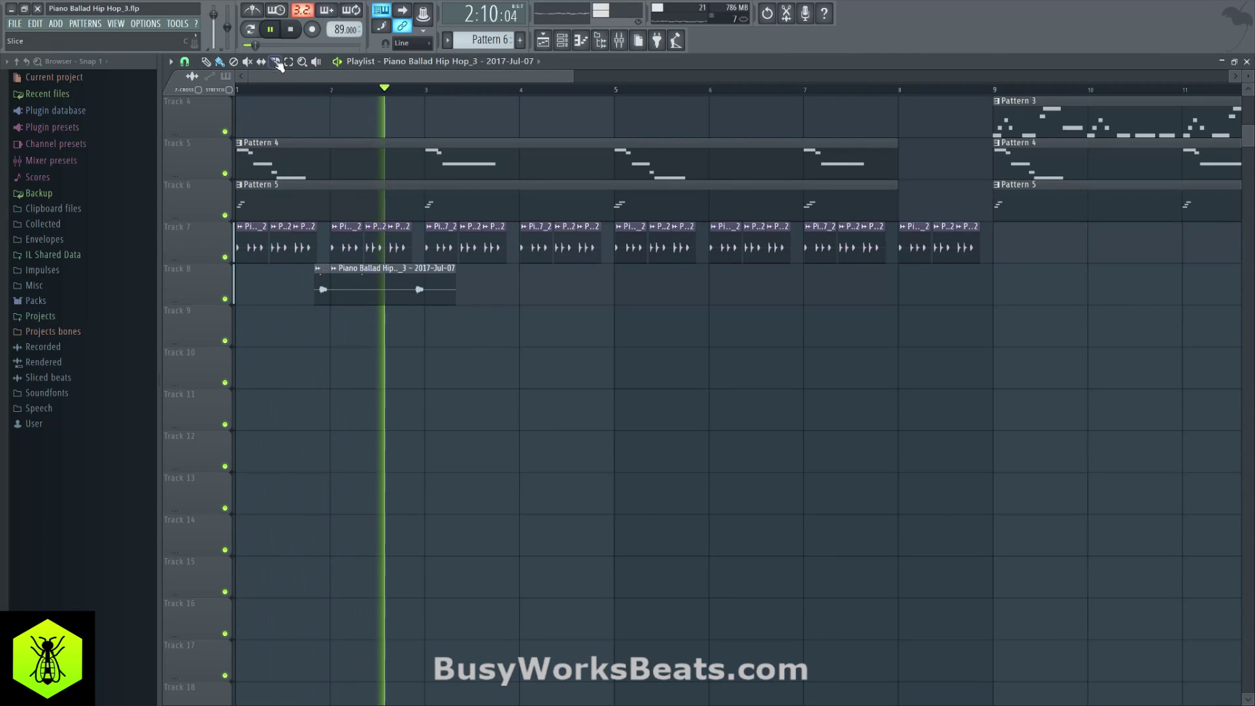
{"action": "mouse_move", "coordinate": [454, 287]}
{"action": "left_mouse_down"}
{"action": "mouse_move", "coordinate": [392, 287]}
{"action": "mouse_move", "coordinate": [959, 289]}
{"action": "left_mouse_up"}
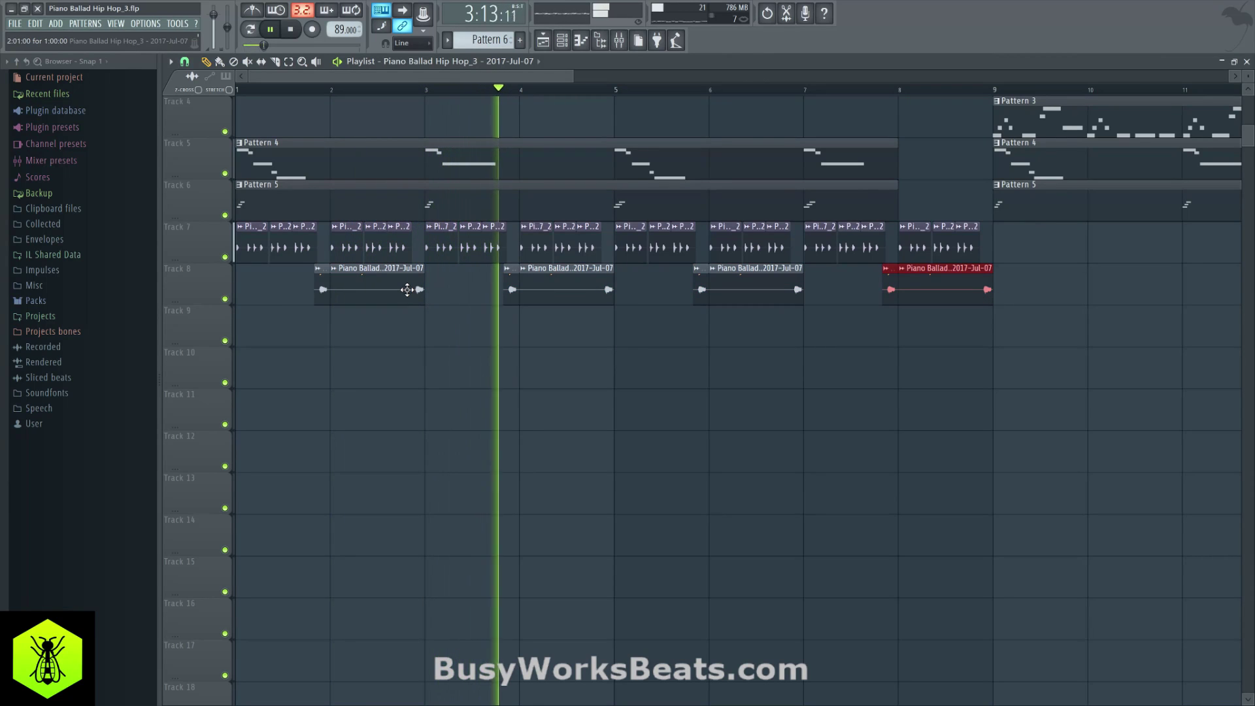
Replace the long Track 8 clips in bars 2 and 6 with copies of the short hit at each bar's end.
{"action": "left_click_drag", "start_coordinate": [406, 288], "coordinate": [389, 288]}
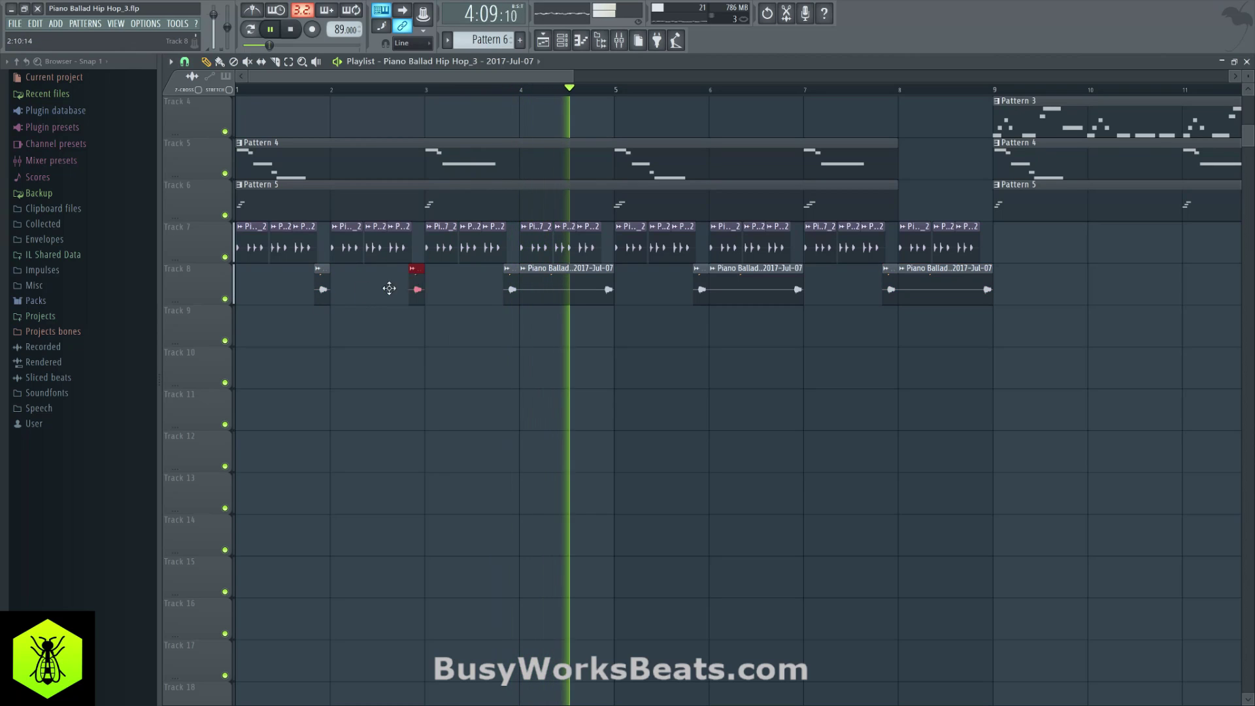
{"action": "right_click", "coordinate": [764, 306]}
{"action": "left_click_drag", "start_coordinate": [695, 288], "coordinate": [795, 288]}
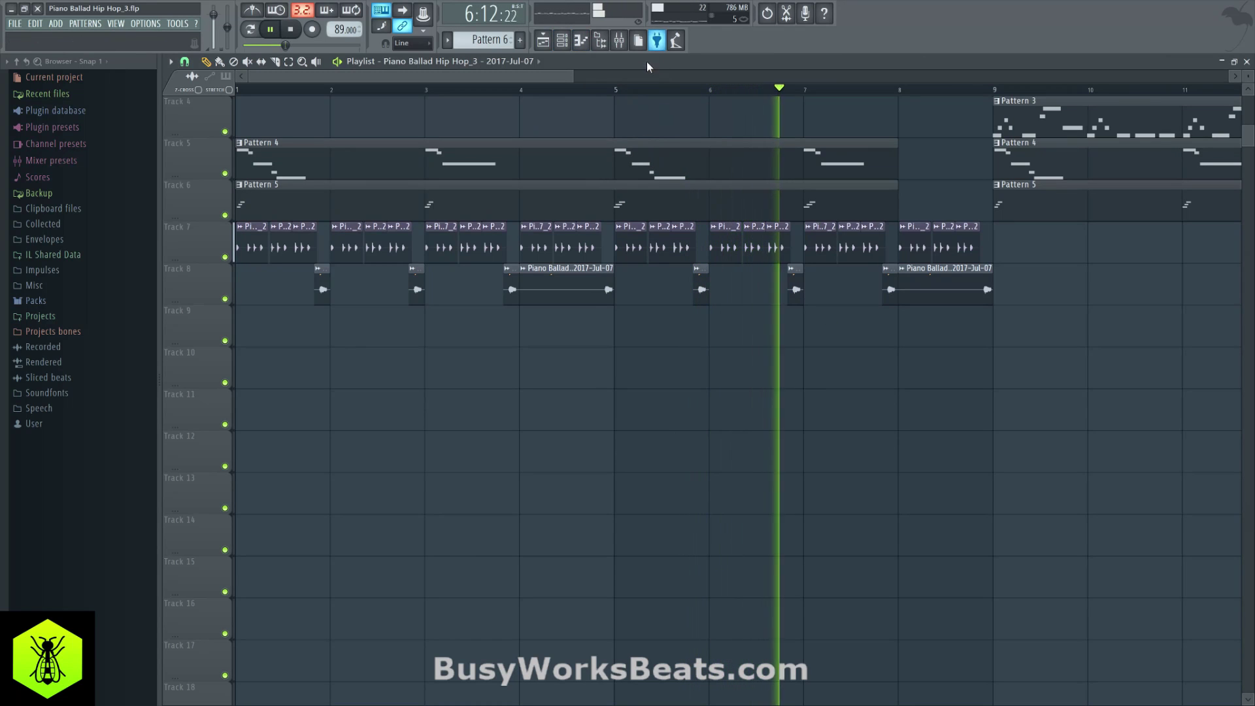
Select all the Track 8 clips in bars 1 to 8.
{"action": "scroll", "coordinate": [641, 105], "scroll_direction": "down", "scroll_amount": 3}
{"action": "scroll", "coordinate": [636, 96], "scroll_direction": "up", "scroll_amount": 3}
{"action": "scroll", "coordinate": [624, 95], "scroll_direction": "down", "scroll_amount": 2}
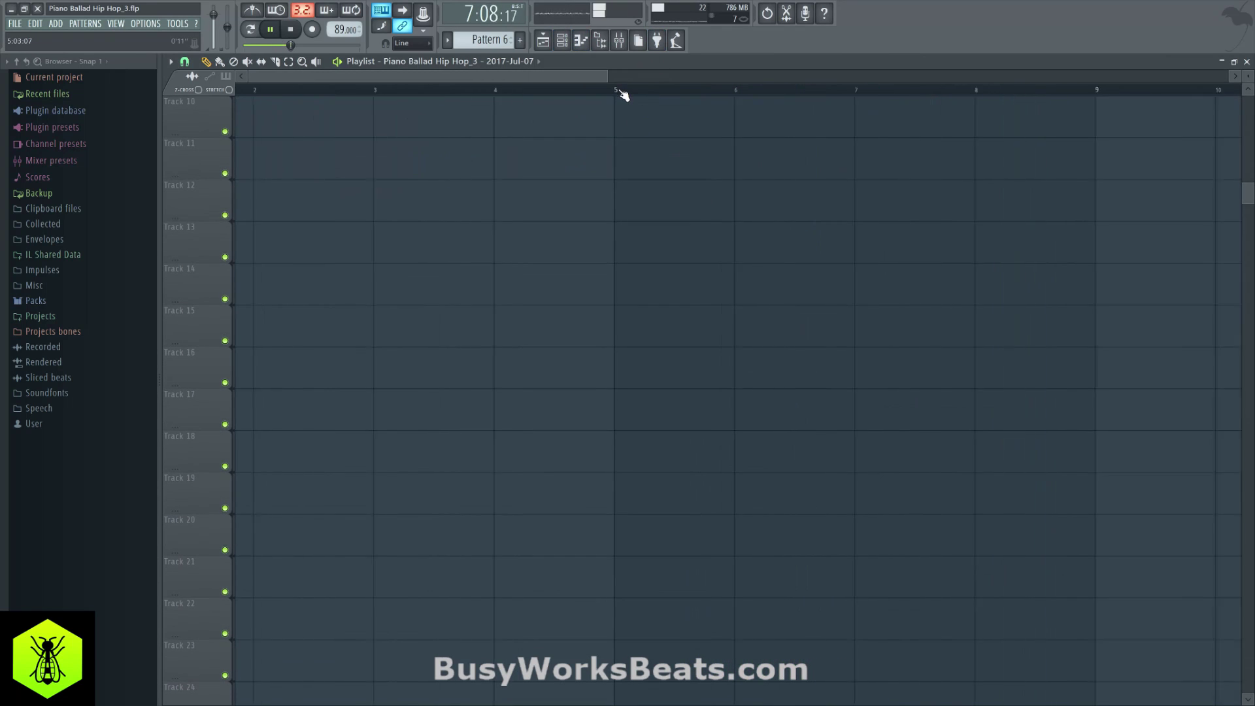
{"action": "scroll", "coordinate": [624, 95], "scroll_direction": "down", "scroll_amount": 3}
{"action": "scroll", "coordinate": [606, 174], "scroll_direction": "up", "scroll_amount": 3}
{"action": "left_click_drag", "start_coordinate": [682, 264], "coordinate": [274, 330]}
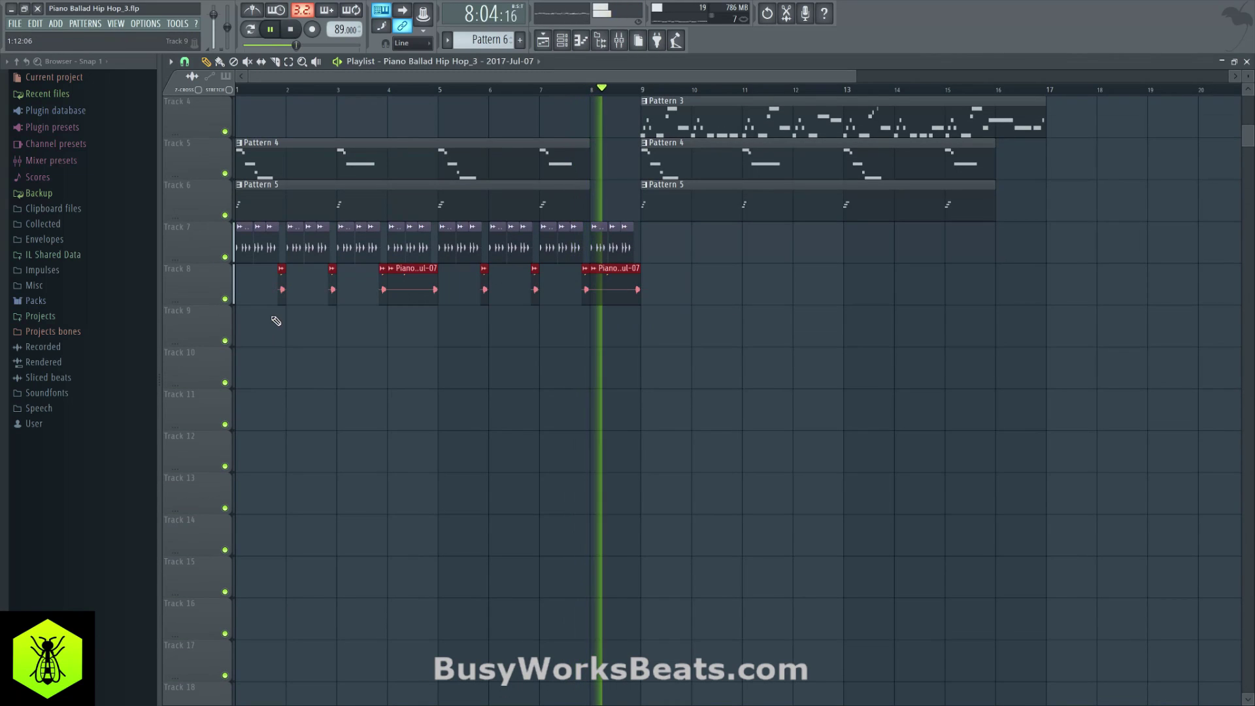
{"action": "scroll", "coordinate": [555, 328], "scroll_direction": "up", "scroll_amount": 3}
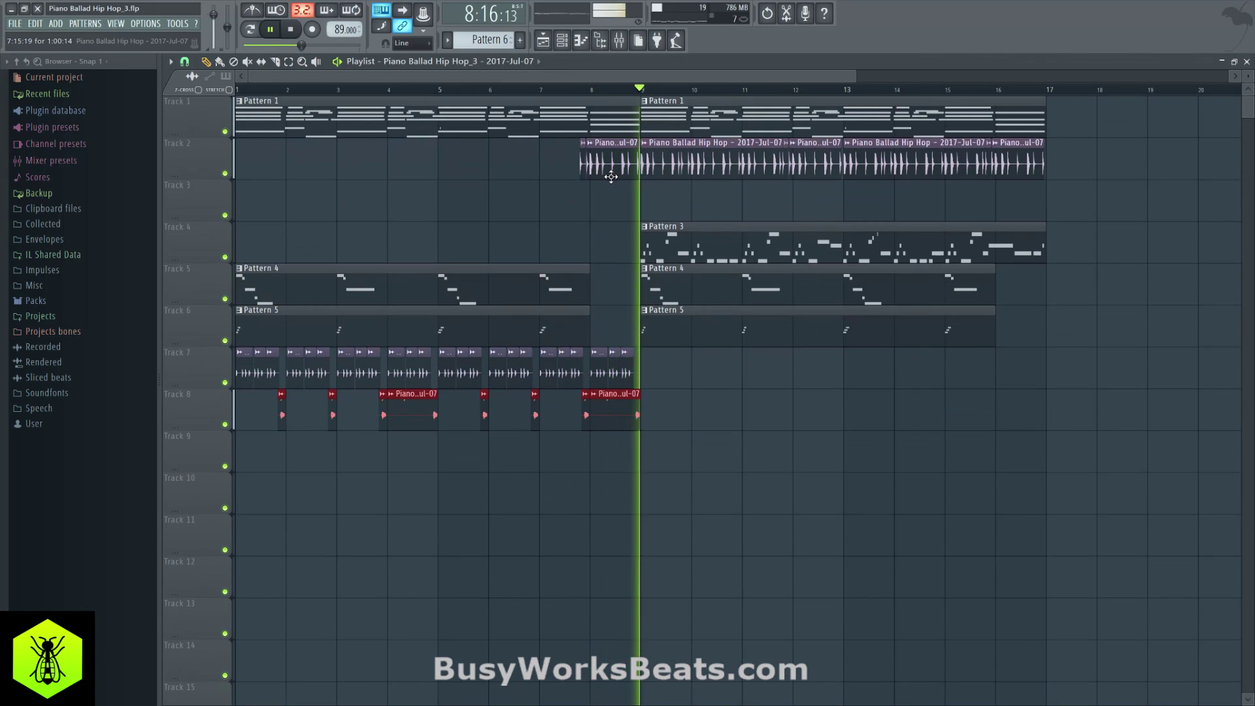
Try out the short Track 2 drum pickup before bar 9 without the bar 8 clip, and undo the change.
{"action": "key", "text": "space"}
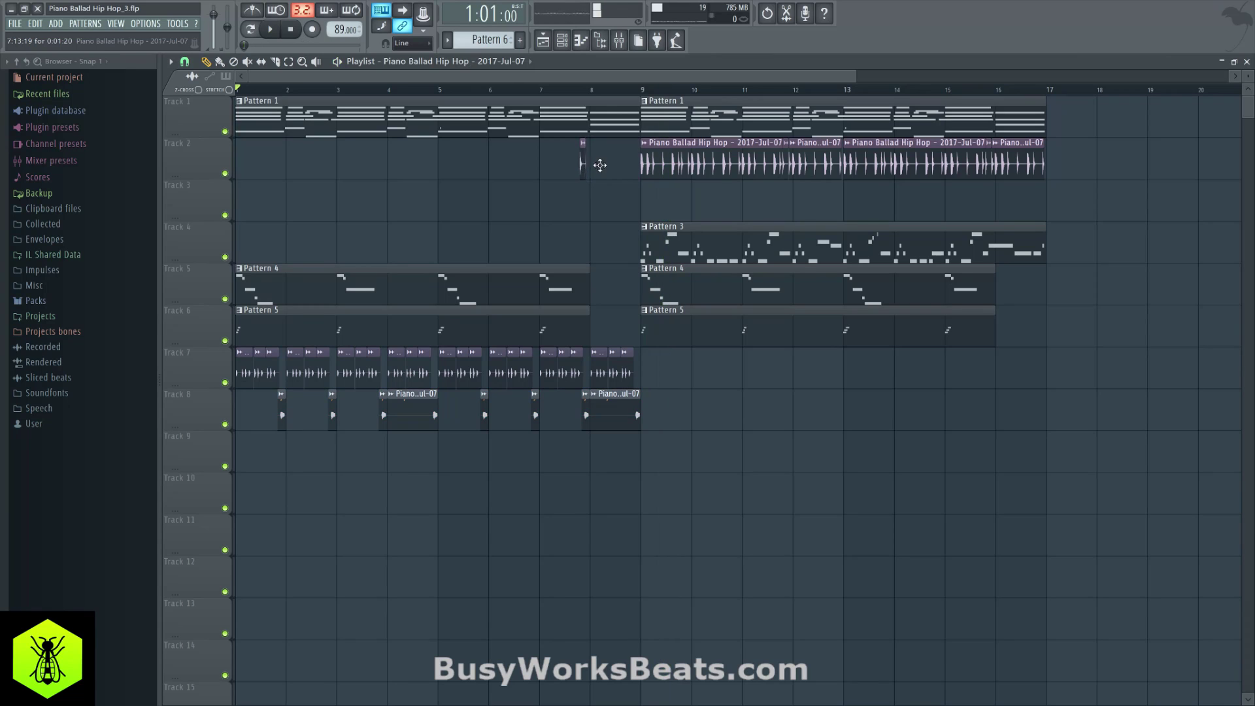
{"action": "left_click", "coordinate": [640, 90]}
{"action": "key", "text": "space"}
{"action": "left_click", "coordinate": [590, 90]}
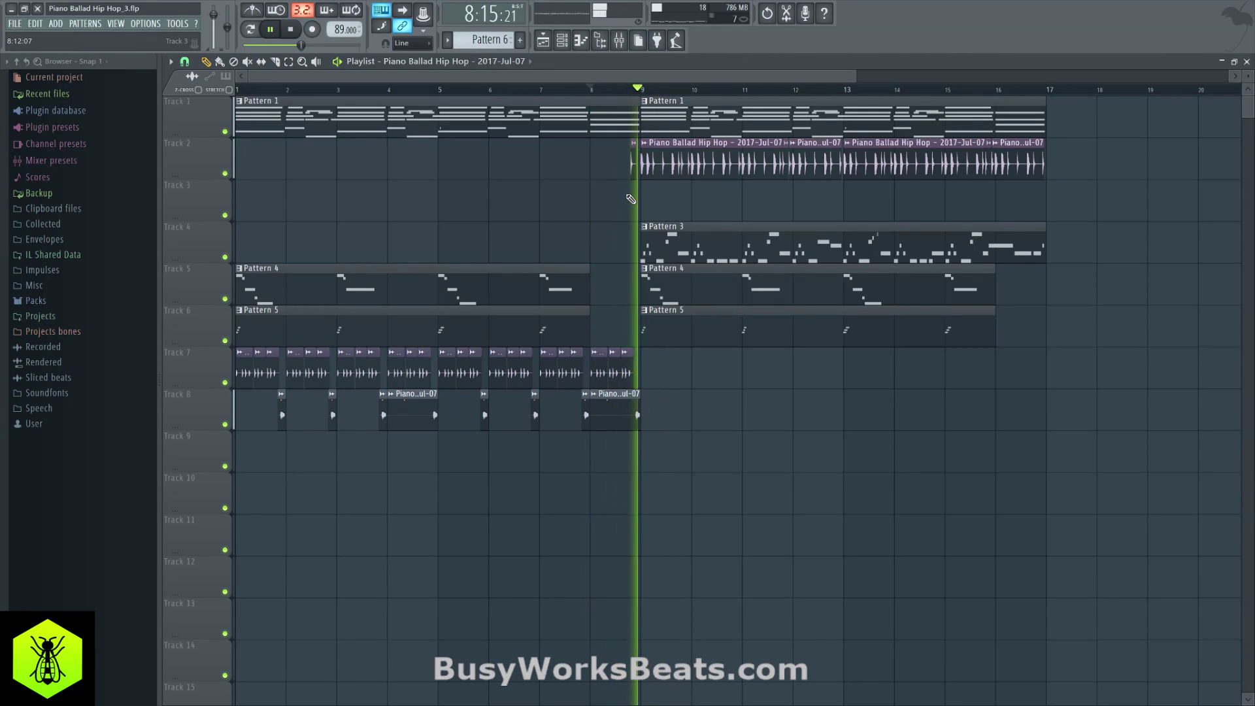
{"action": "key", "text": "space"}
{"action": "key", "text": "ctrl+z"}
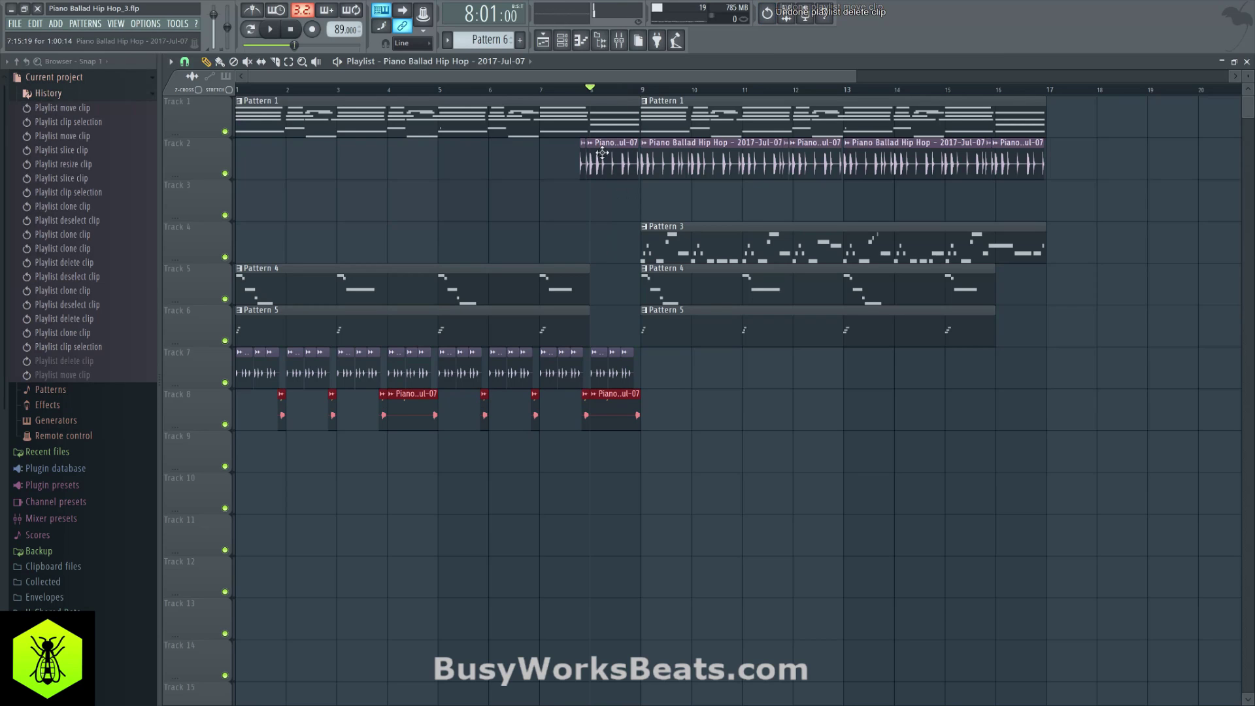
Slice the Track 2 drum clip at bar 8 and delete the piece after the cut.
{"action": "scroll", "coordinate": [574, 81], "scroll_direction": "up", "scroll_amount": 6}
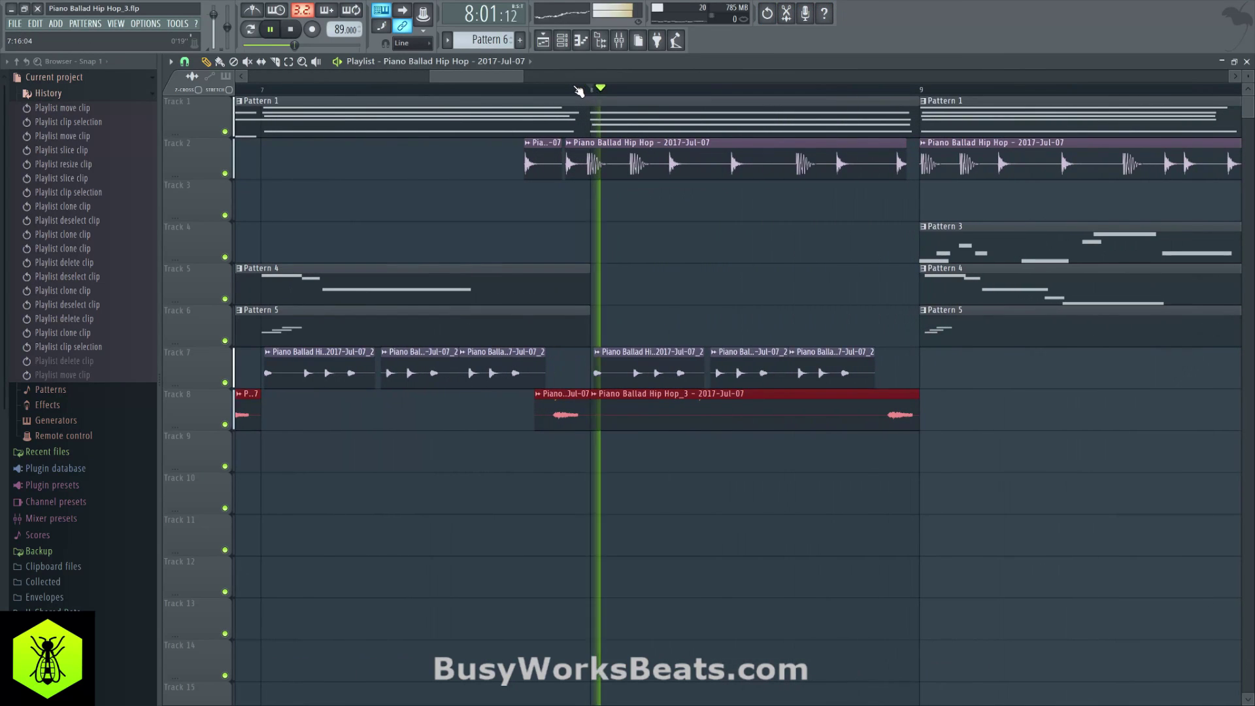
{"action": "key", "text": "space"}
{"action": "key", "text": "space"}
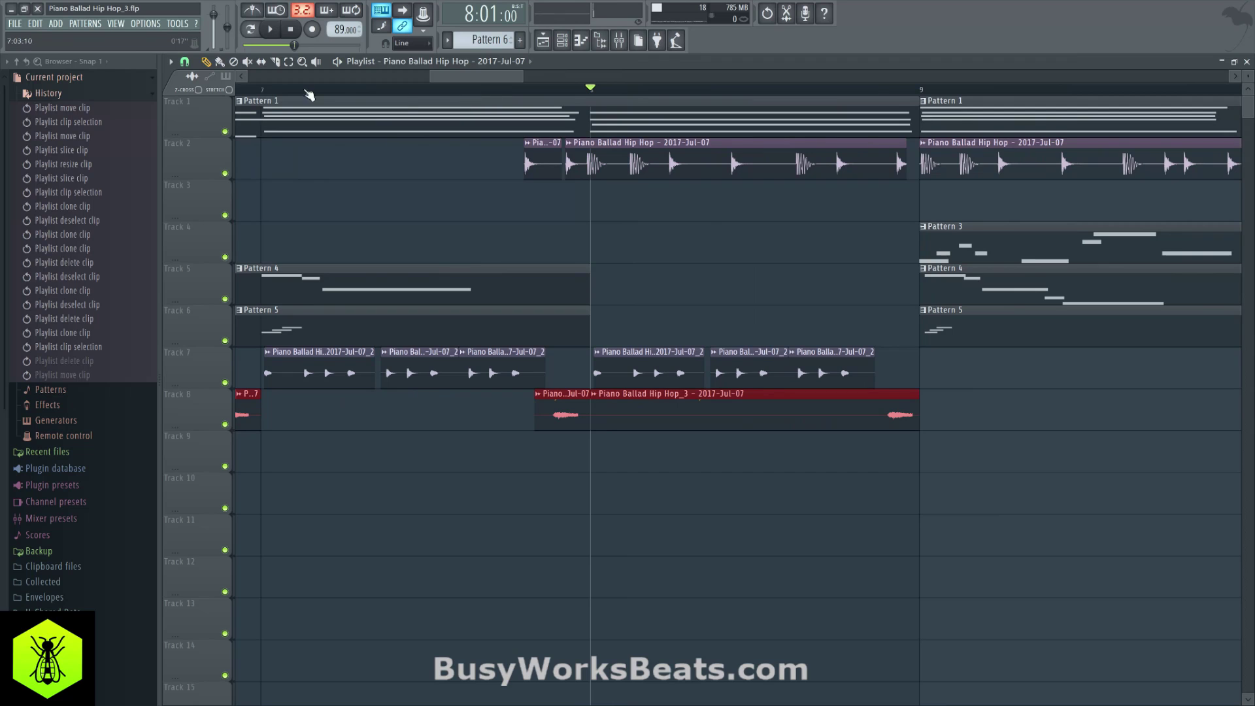
{"action": "left_click_drag", "start_coordinate": [518, 179], "coordinate": [637, 179]}
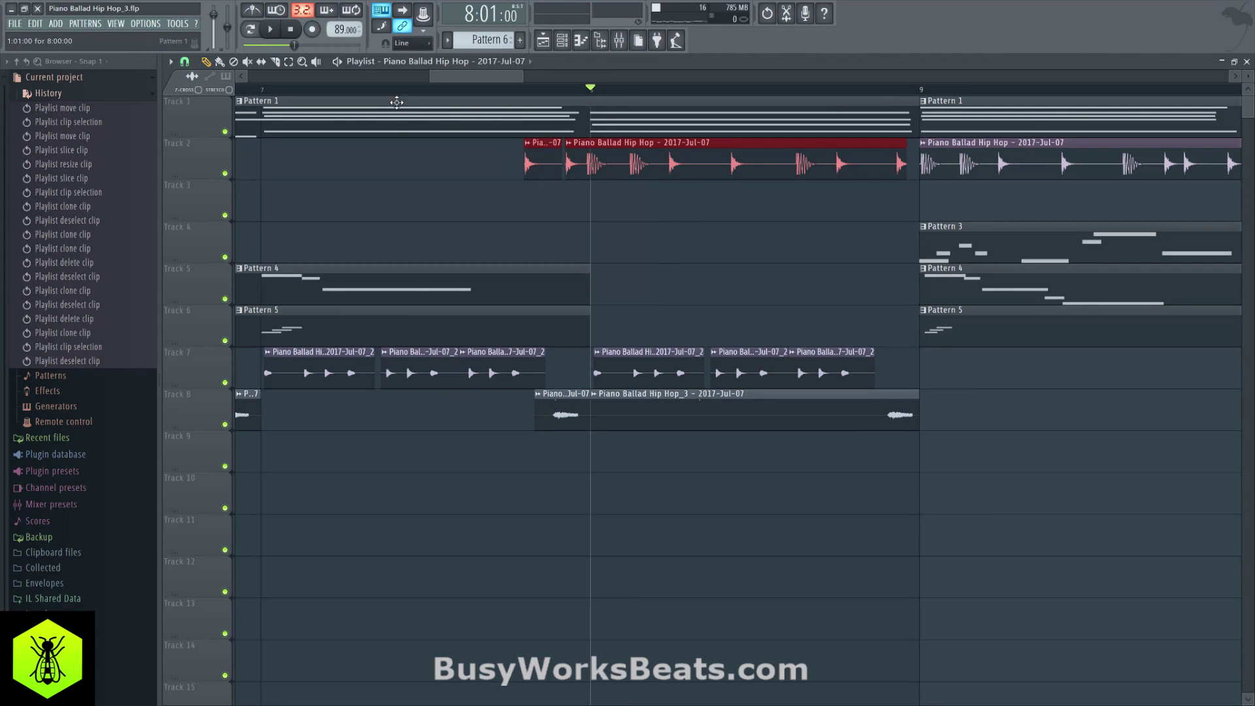
{"action": "left_click", "coordinate": [587, 160]}
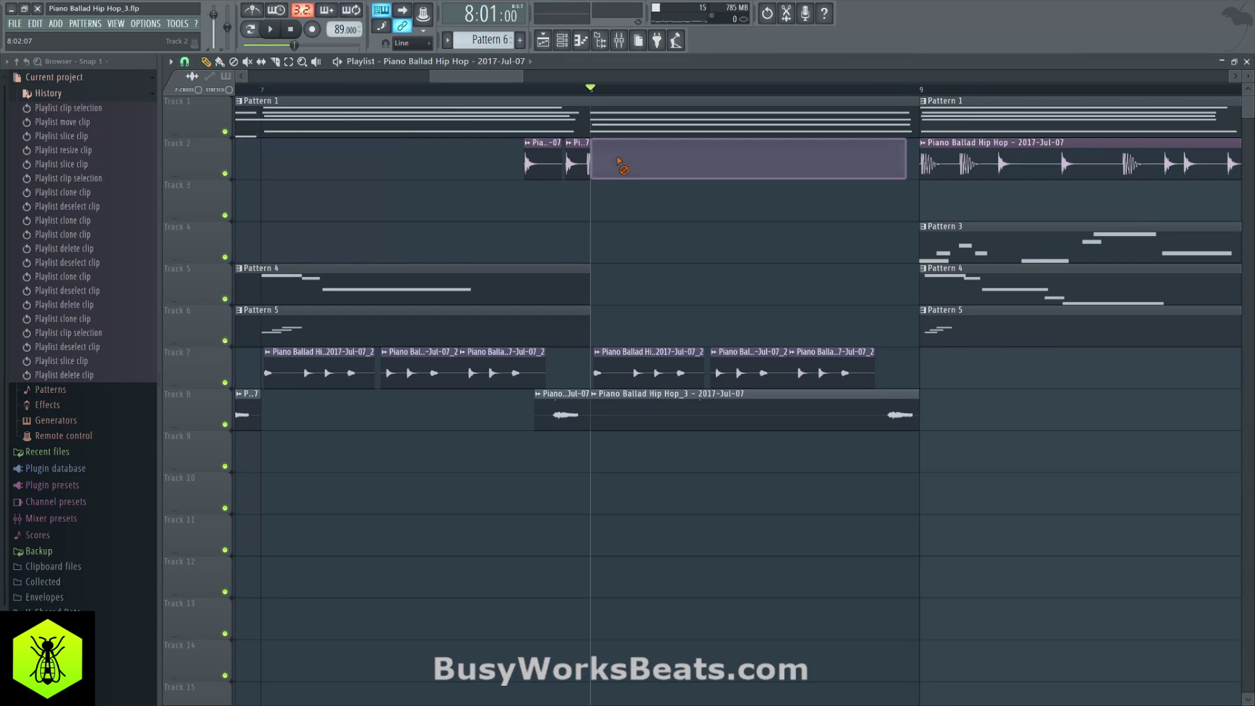
{"action": "right_click", "coordinate": [622, 162]}
Move the two short Track 2 drum pieces one bar forward so they lead into bar 9.
{"action": "left_click", "coordinate": [575, 164], "text": "ctrl"}
{"action": "left_click_drag", "start_coordinate": [534, 163], "coordinate": [820, 157]}
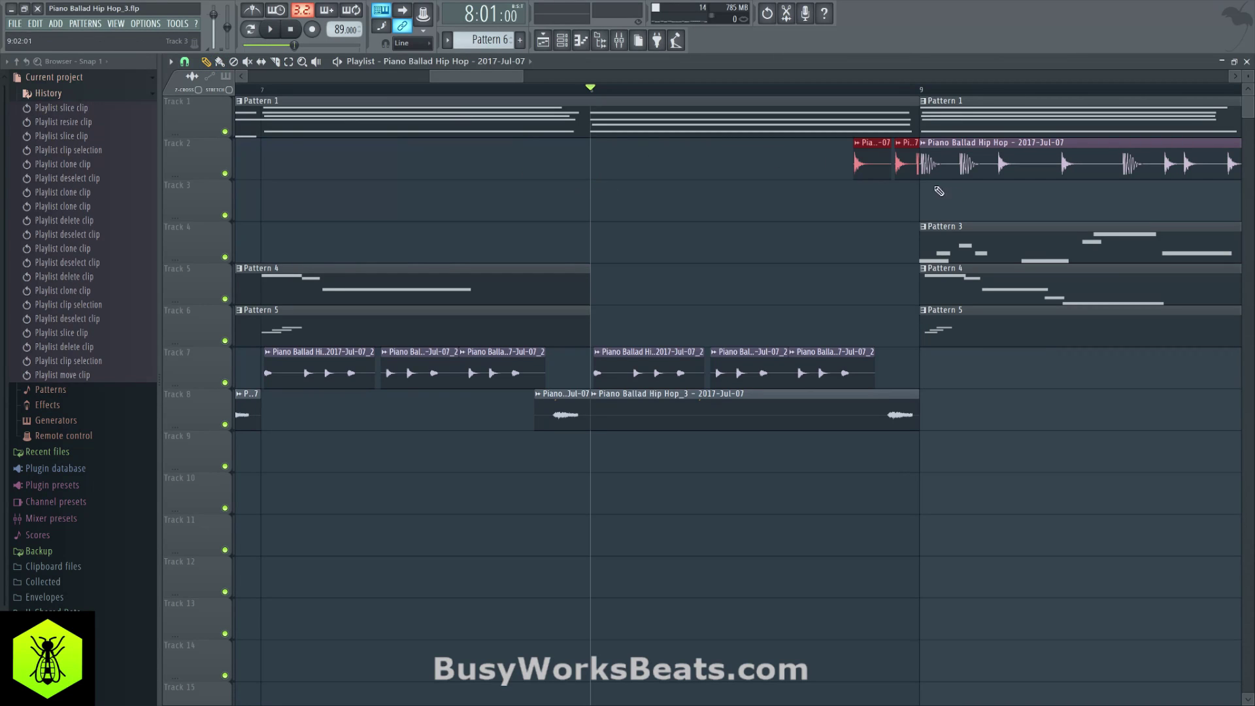
{"action": "left_click", "coordinate": [873, 166], "text": "ctrl"}
Set snapping to none and trim the end of the second short Track 2 piece just before bar 9.
{"action": "left_click", "coordinate": [184, 61]}
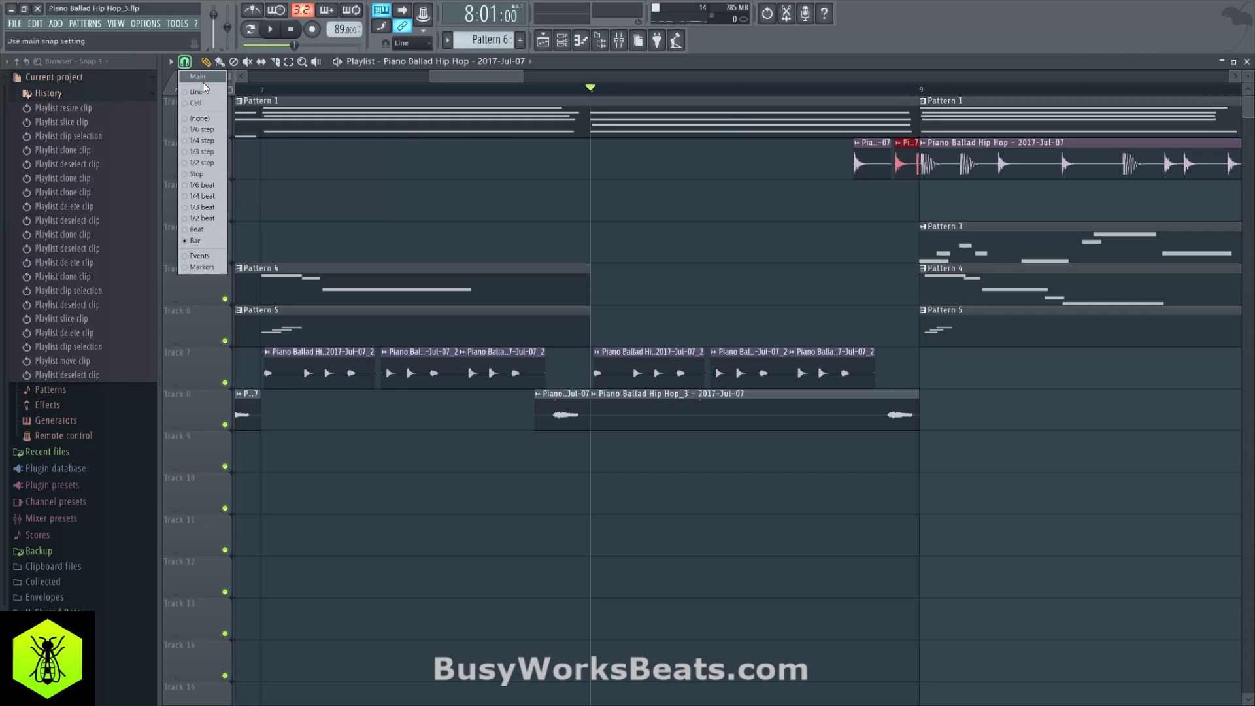
{"action": "left_click", "coordinate": [208, 119]}
{"action": "left_click", "coordinate": [918, 171]}
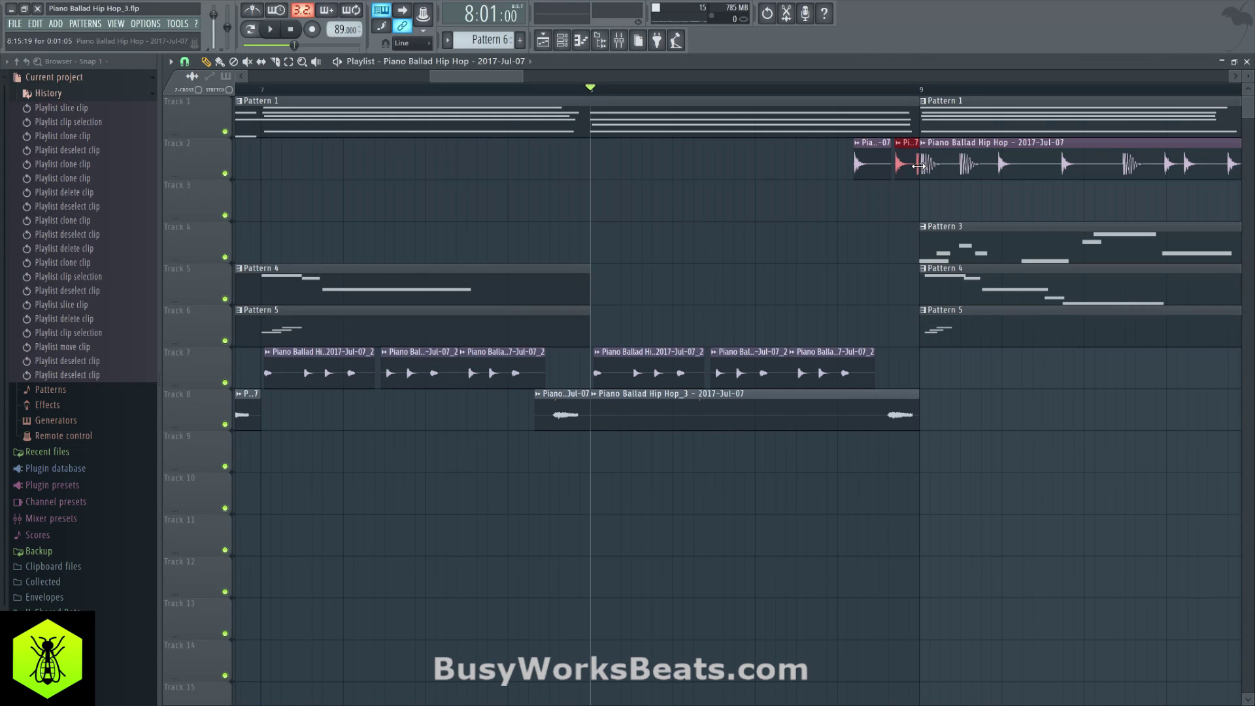
{"action": "left_click_drag", "start_coordinate": [919, 166], "coordinate": [913, 166]}
Play back the transition from bar 8 into bar 9 to check the drum pickup.
{"action": "key", "text": "space"}
{"action": "scroll", "coordinate": [765, 98], "scroll_direction": "down", "scroll_amount": 3}
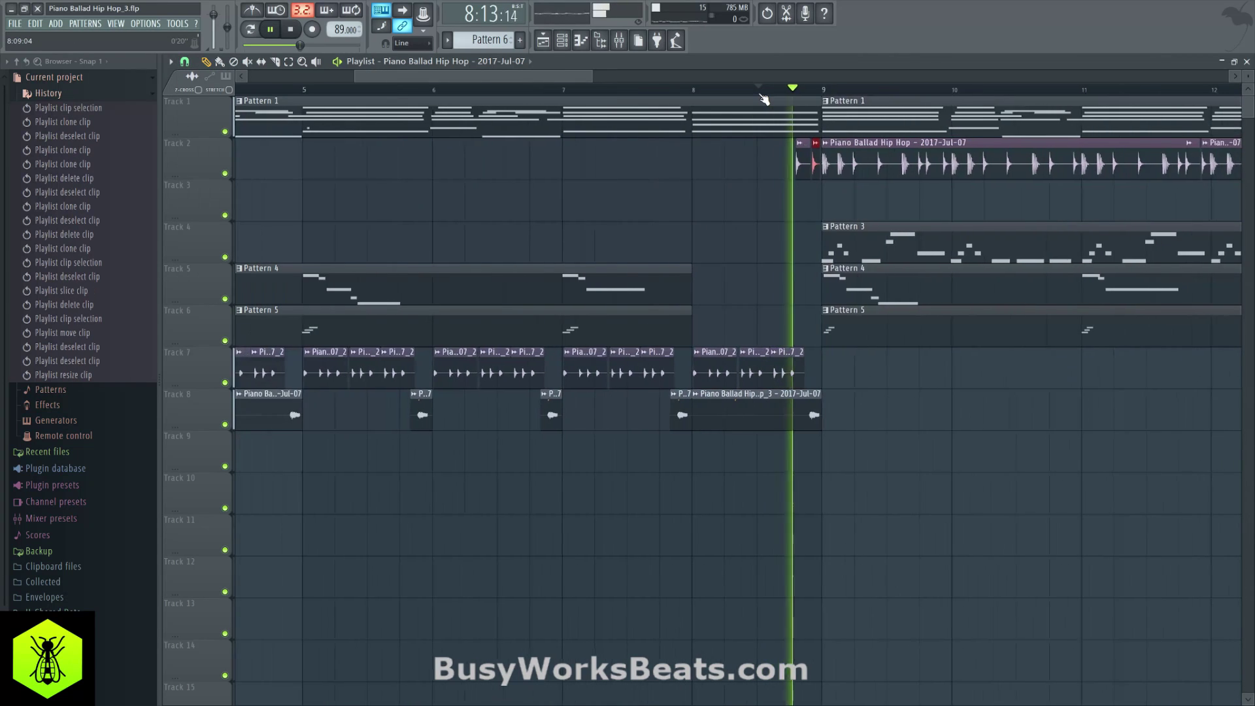
{"action": "left_click", "coordinate": [685, 90]}
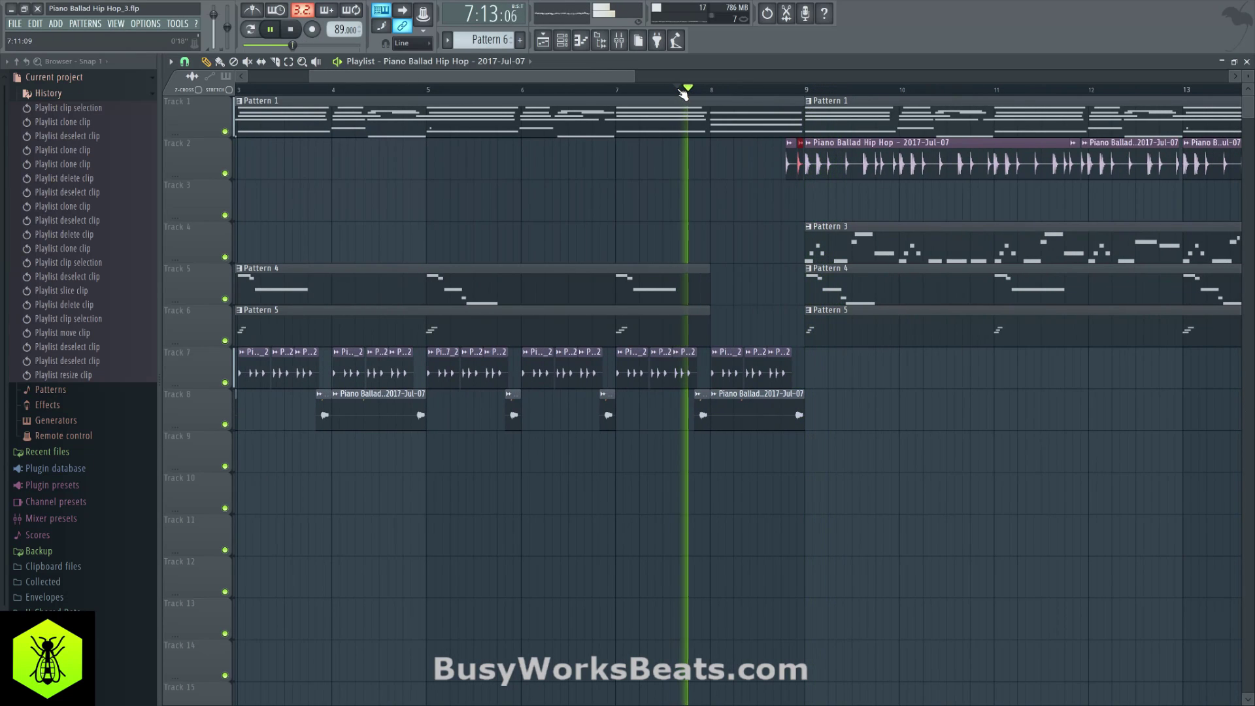
{"action": "scroll", "coordinate": [683, 94], "scroll_direction": "down", "scroll_amount": 2}
{"action": "scroll", "coordinate": [683, 95], "scroll_direction": "down", "scroll_amount": 3}
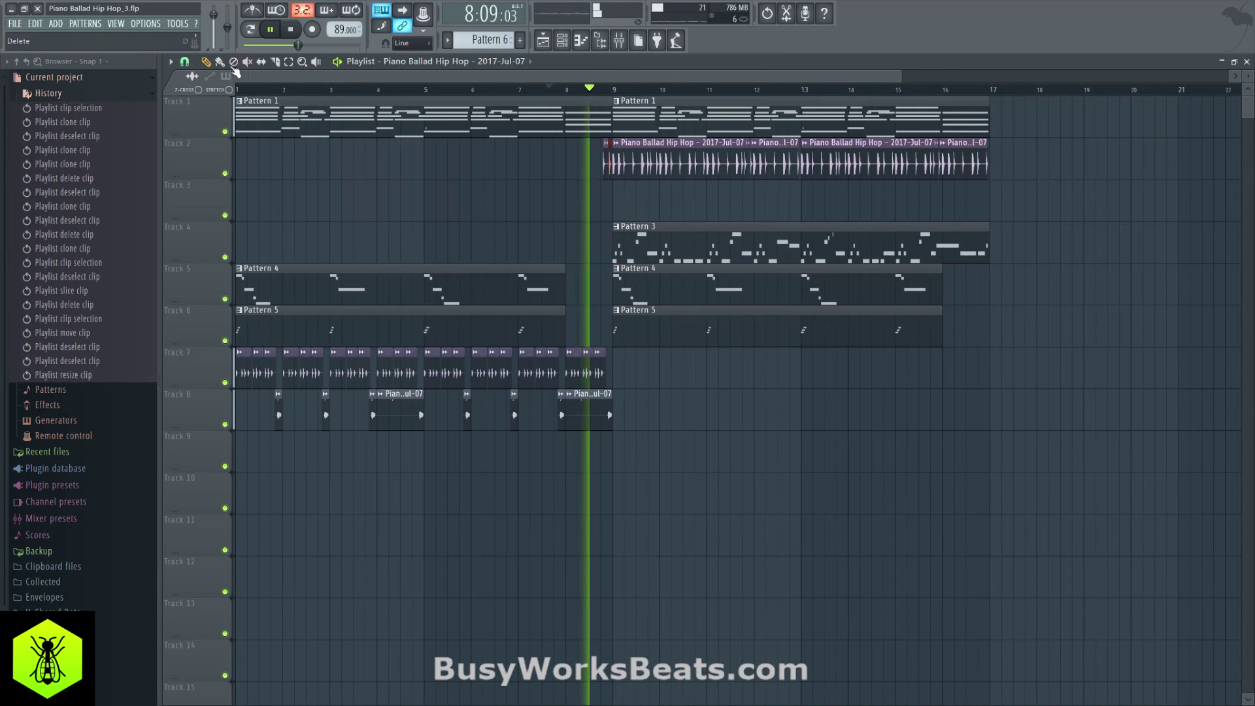
Set snapping to Bar and duplicate the Track 7 and Track 8 clips of bars 1 to 8 into bars 9 to 16.
{"action": "left_click", "coordinate": [185, 61]}
{"action": "left_click", "coordinate": [216, 232]}
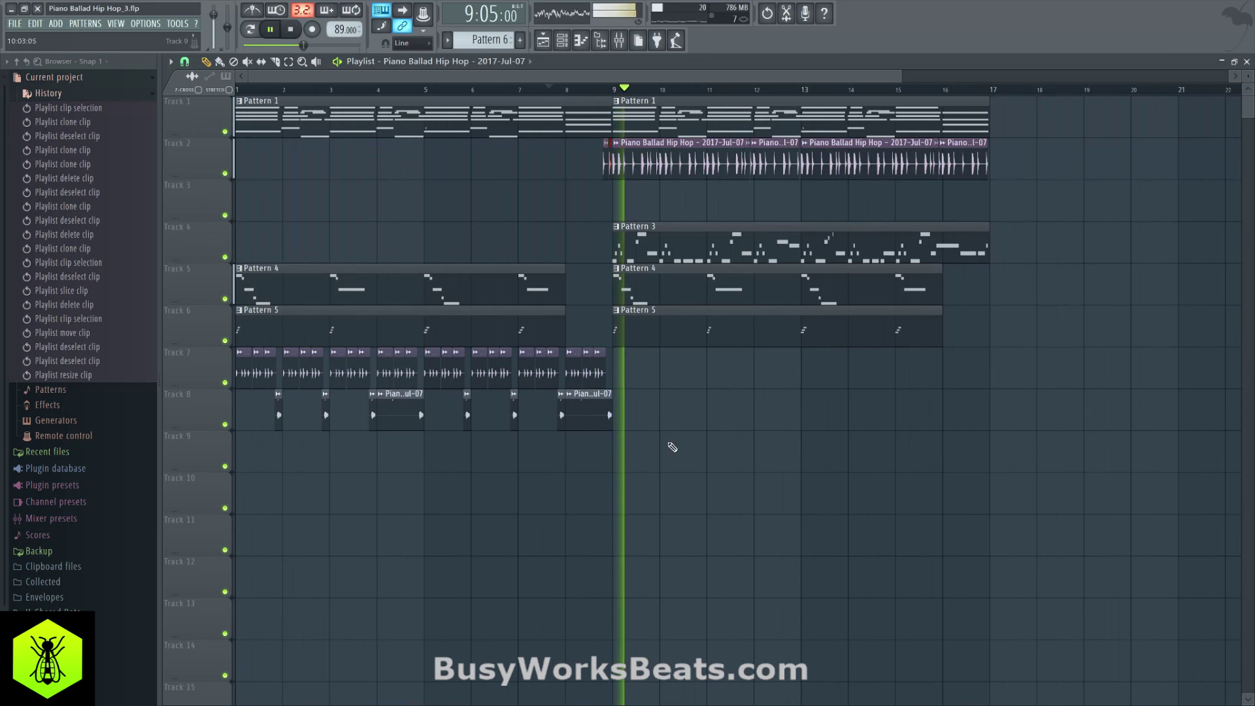
{"action": "left_click_drag", "start_coordinate": [664, 470], "coordinate": [233, 347]}
{"action": "key", "text": "ctrl+b"}
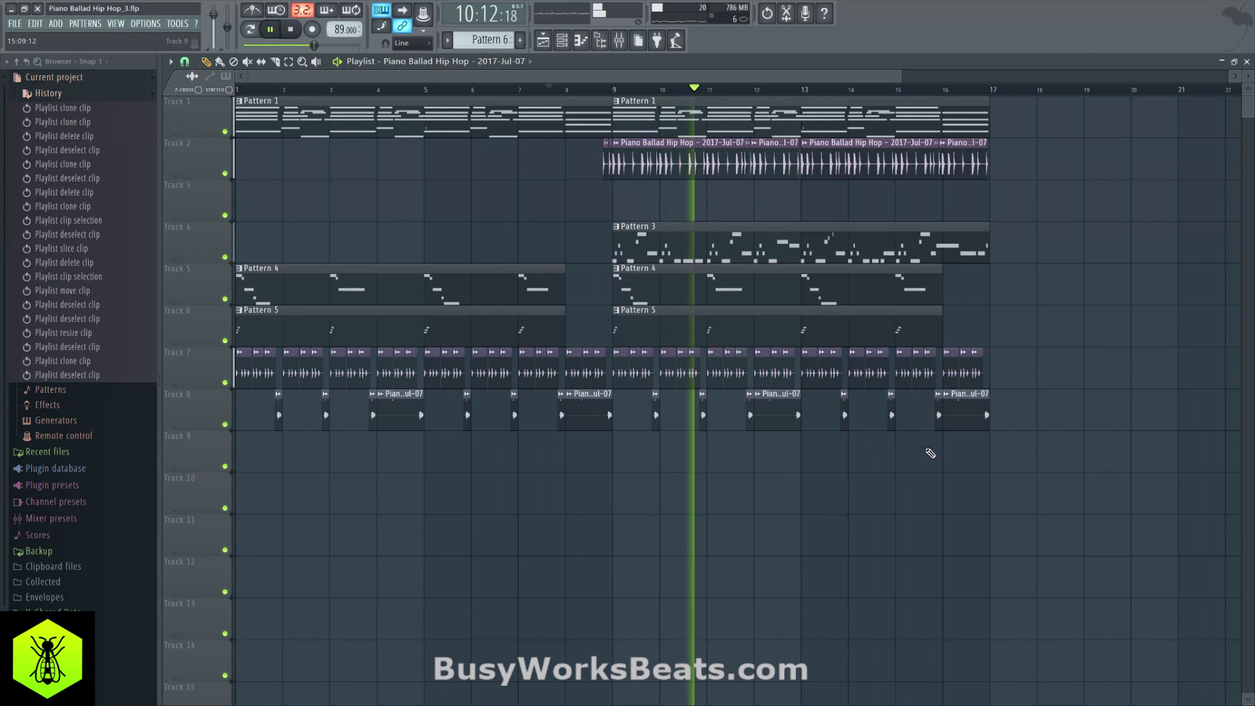
Select all the Track 7 and Track 8 clips across bars 1 to 16 and set snapping to none.
{"action": "left_click", "coordinate": [1023, 373]}
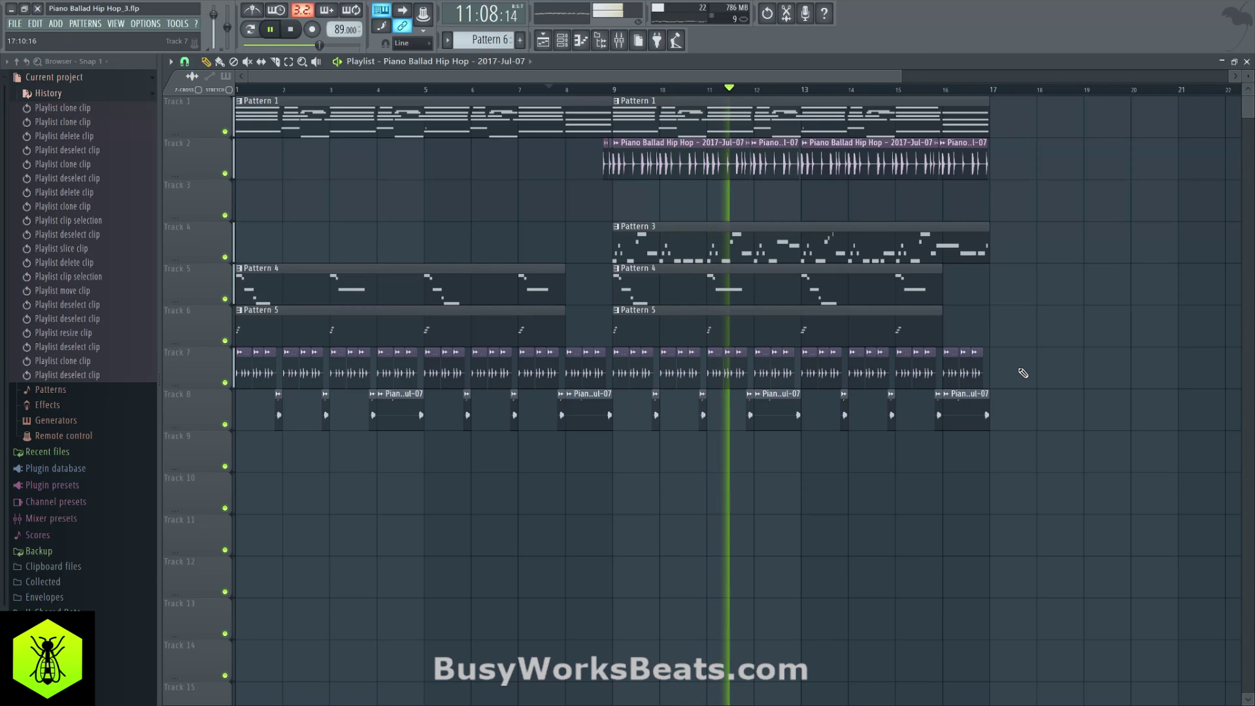
{"action": "left_click_drag", "start_coordinate": [1017, 387], "coordinate": [229, 366]}
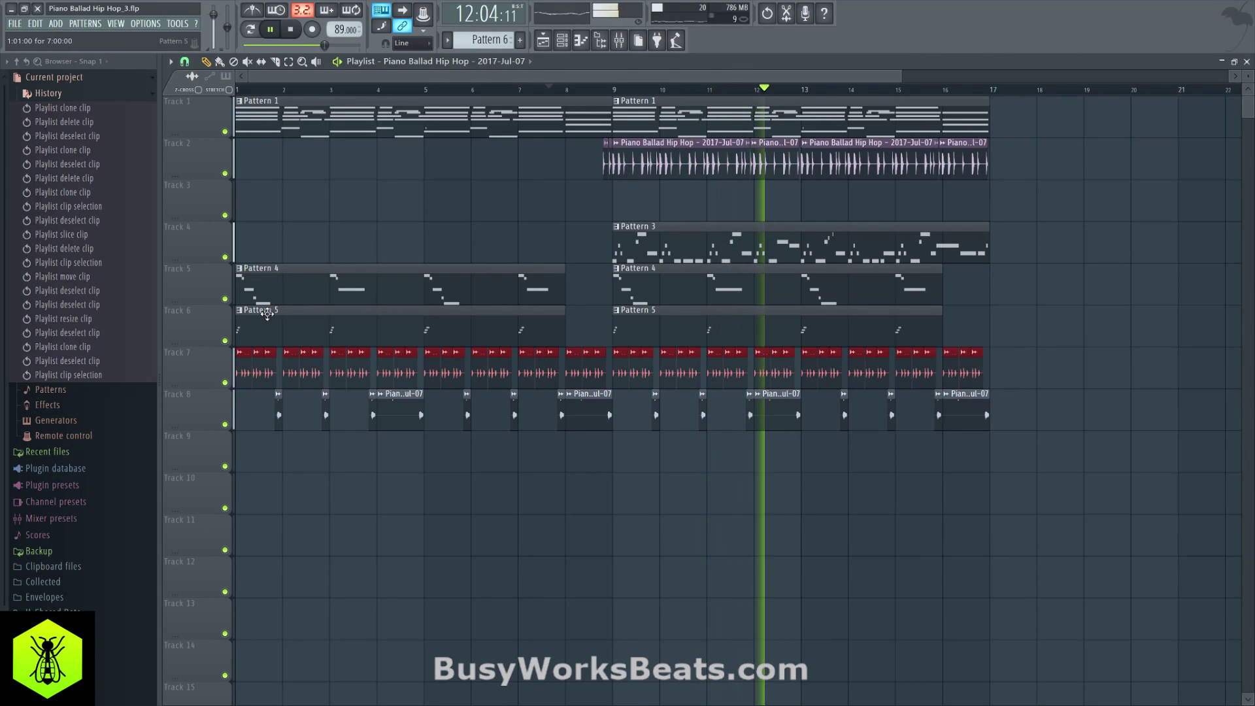
{"action": "left_click_drag", "start_coordinate": [1067, 418], "coordinate": [235, 350]}
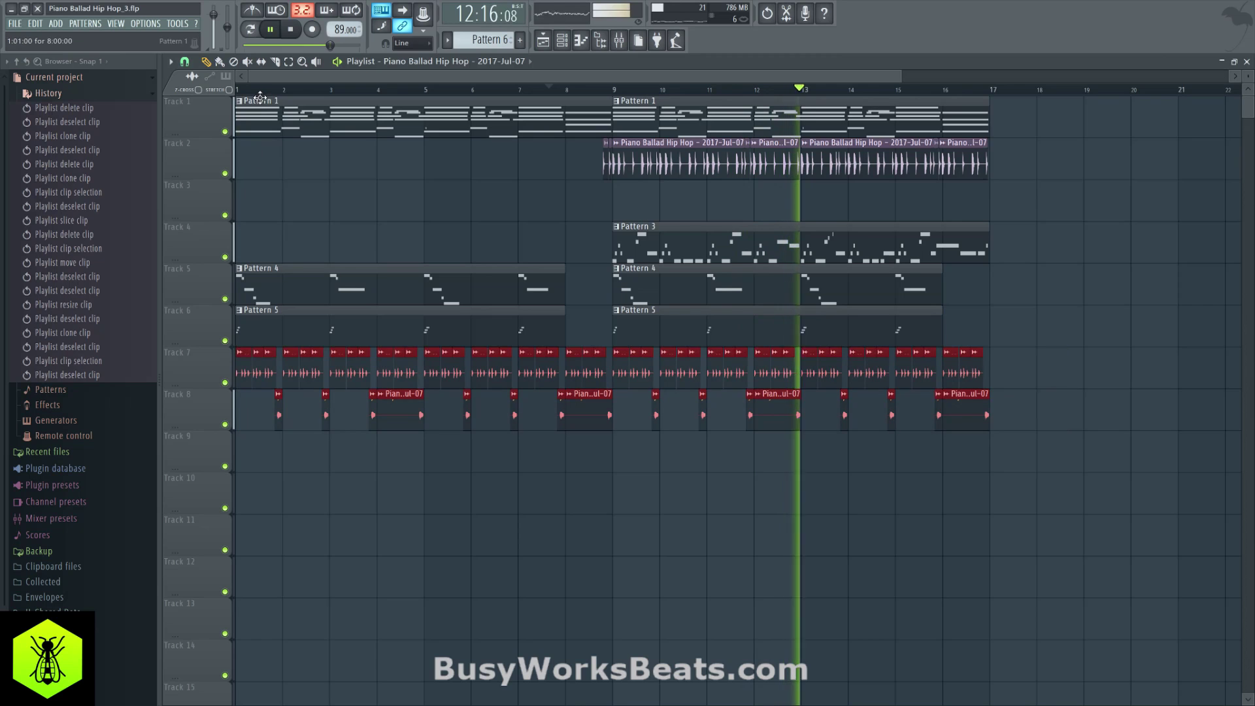
{"action": "scroll", "coordinate": [260, 96], "scroll_direction": "up", "scroll_amount": 5}
{"action": "scroll", "coordinate": [260, 97], "scroll_direction": "up", "scroll_amount": 2}
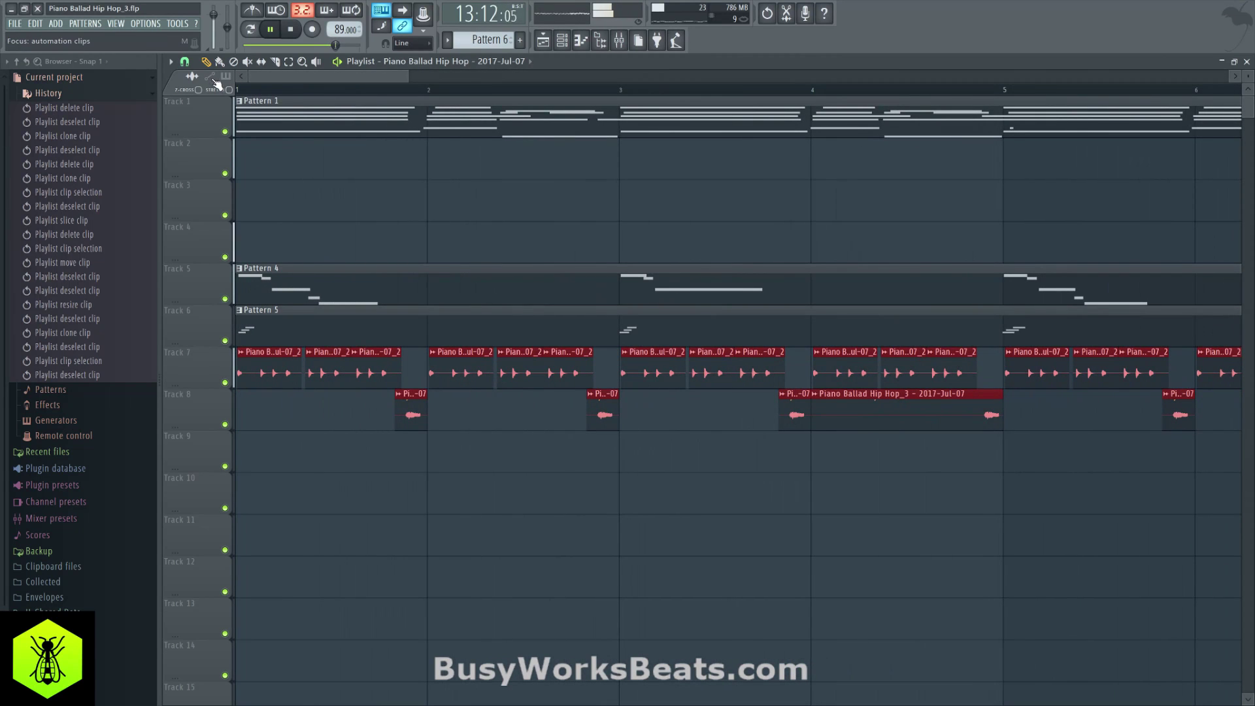
{"action": "left_click", "coordinate": [186, 60]}
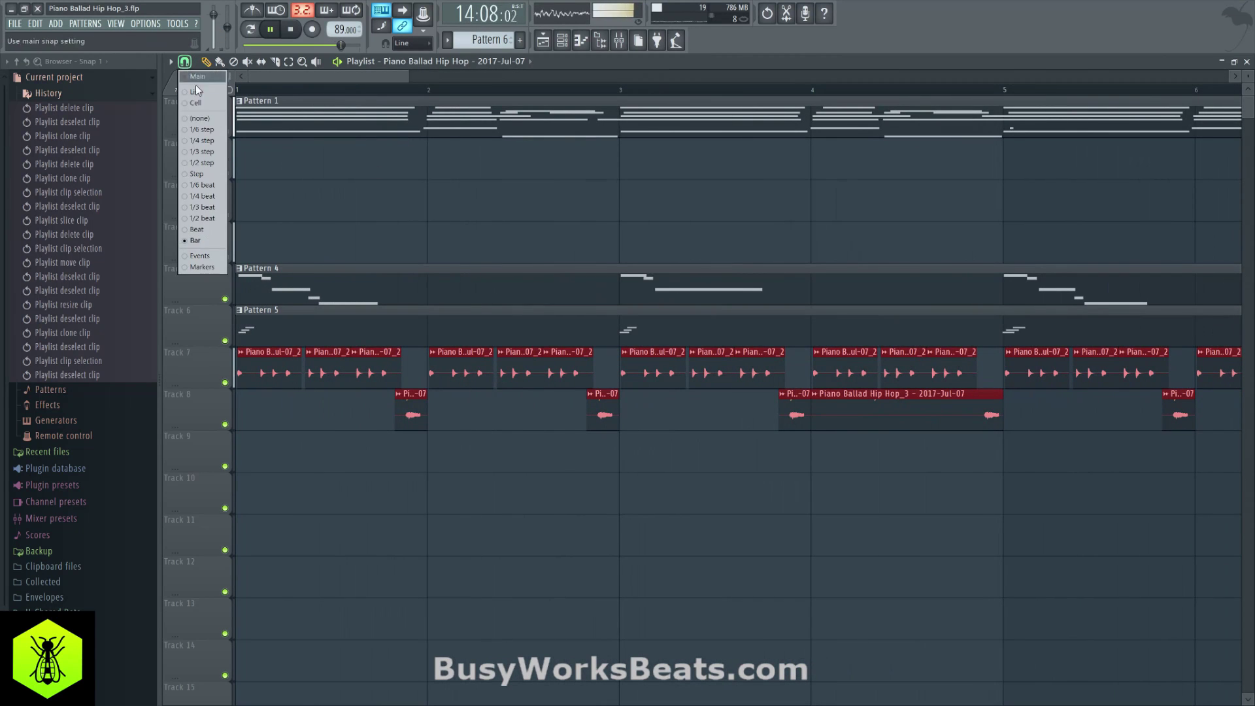
{"action": "left_click", "coordinate": [213, 117]}
Shift the selected Track 7 and Track 8 clips slightly in fine steps during playback, and deselect them.
{"action": "scroll", "coordinate": [280, 96], "scroll_direction": "up", "scroll_amount": 4}
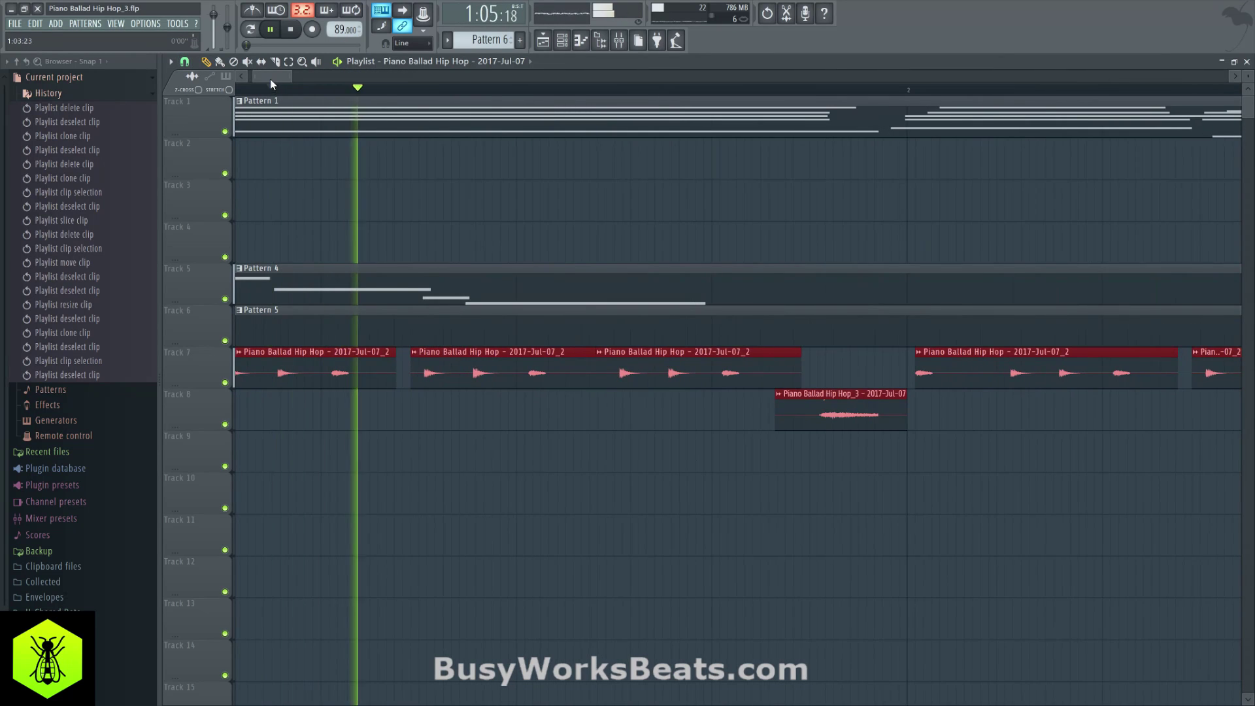
{"action": "left_click_drag", "start_coordinate": [269, 78], "coordinate": [112, 96]}
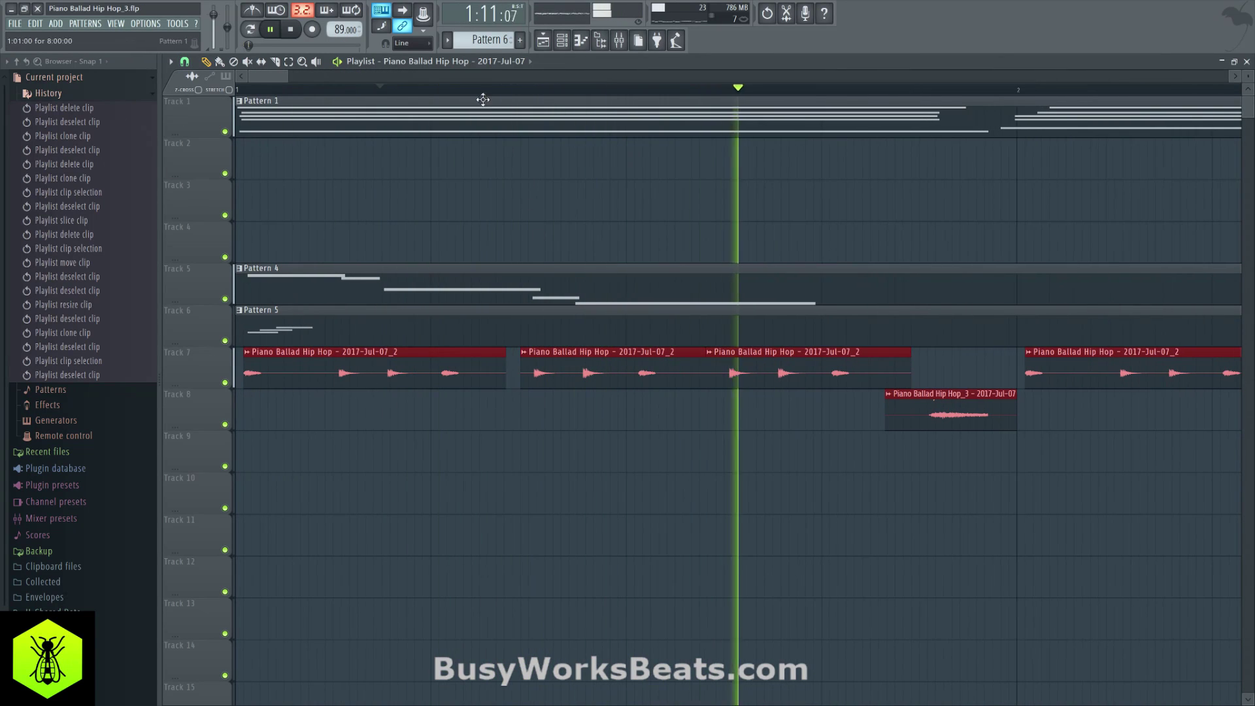
{"action": "scroll", "coordinate": [484, 98], "scroll_direction": "down", "scroll_amount": 10}
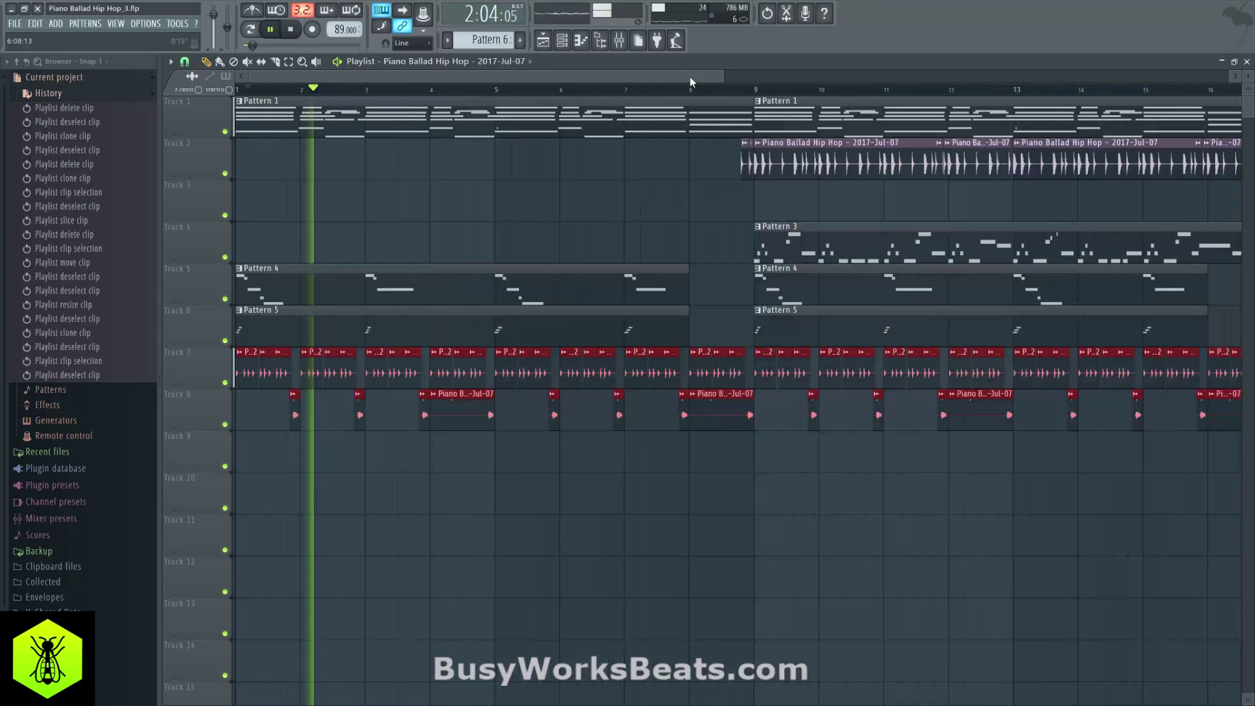
{"action": "left_click", "coordinate": [735, 89]}
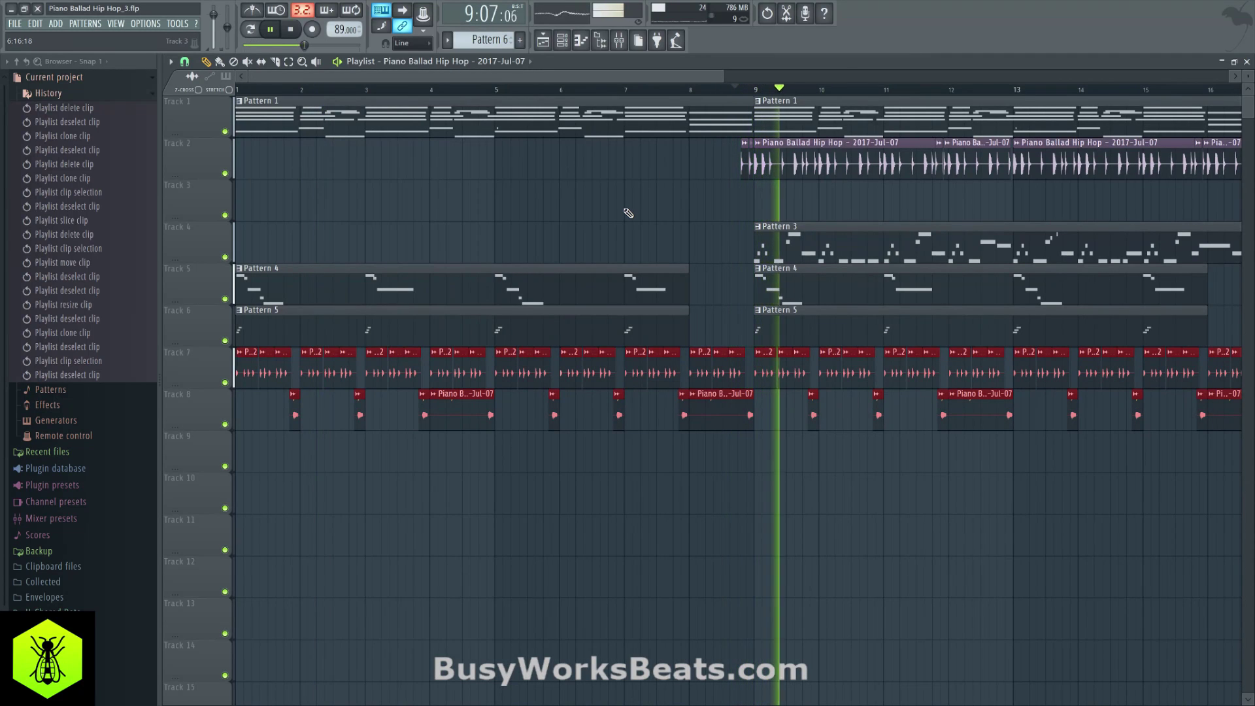
{"action": "scroll", "coordinate": [628, 213], "scroll_direction": "right", "scroll_amount": 2}
{"action": "scroll", "coordinate": [629, 213], "scroll_direction": "right", "scroll_amount": 1}
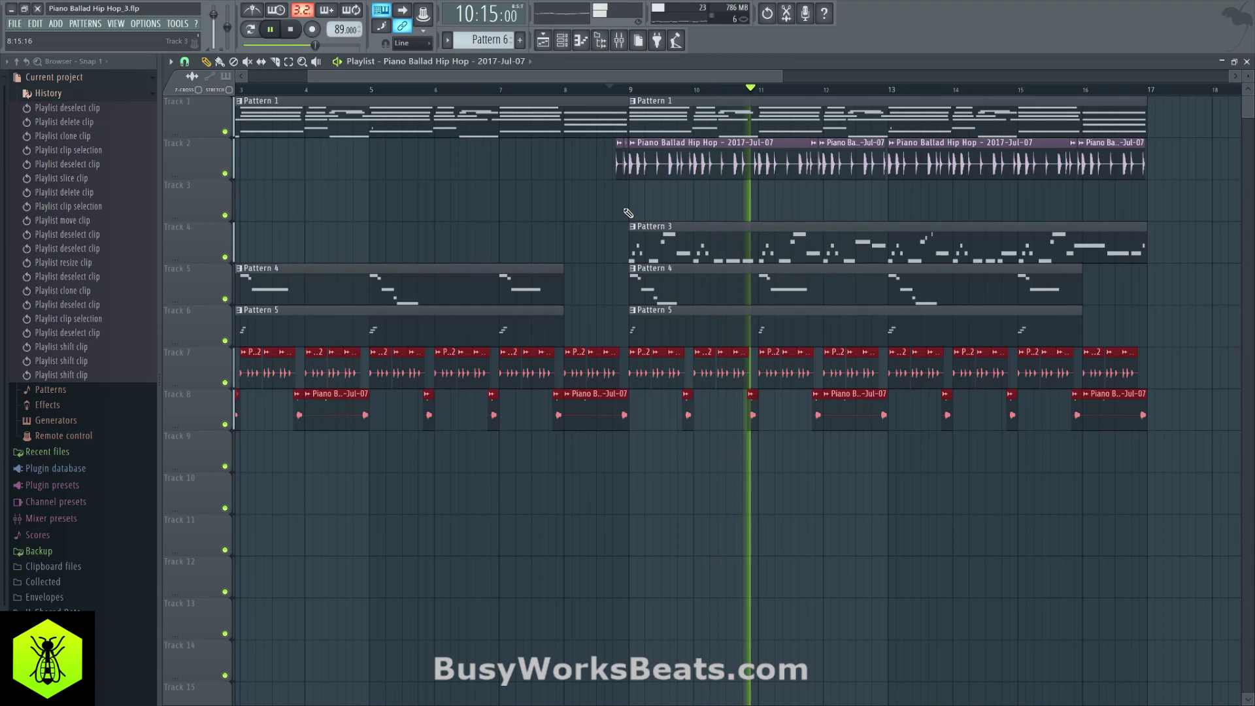
{"action": "left_click", "coordinate": [440, 211]}
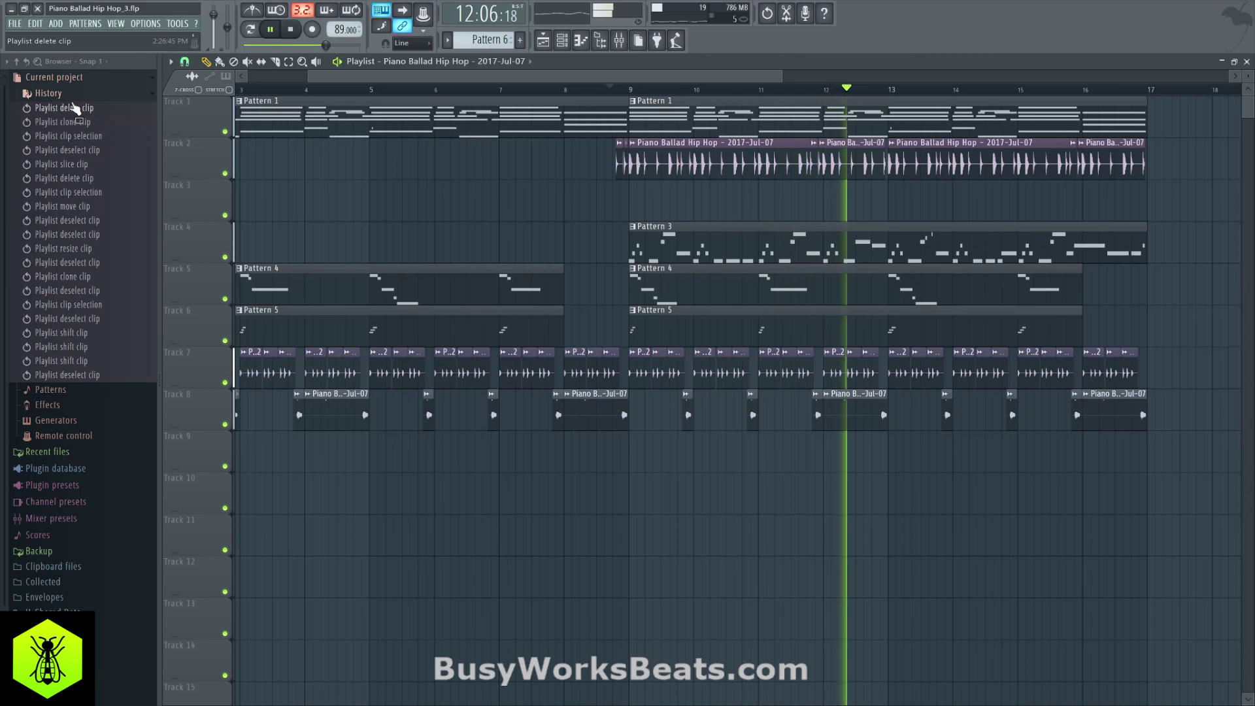
Collapse the project history and show the channel rack and the mixer.
{"action": "left_click", "coordinate": [48, 93]}
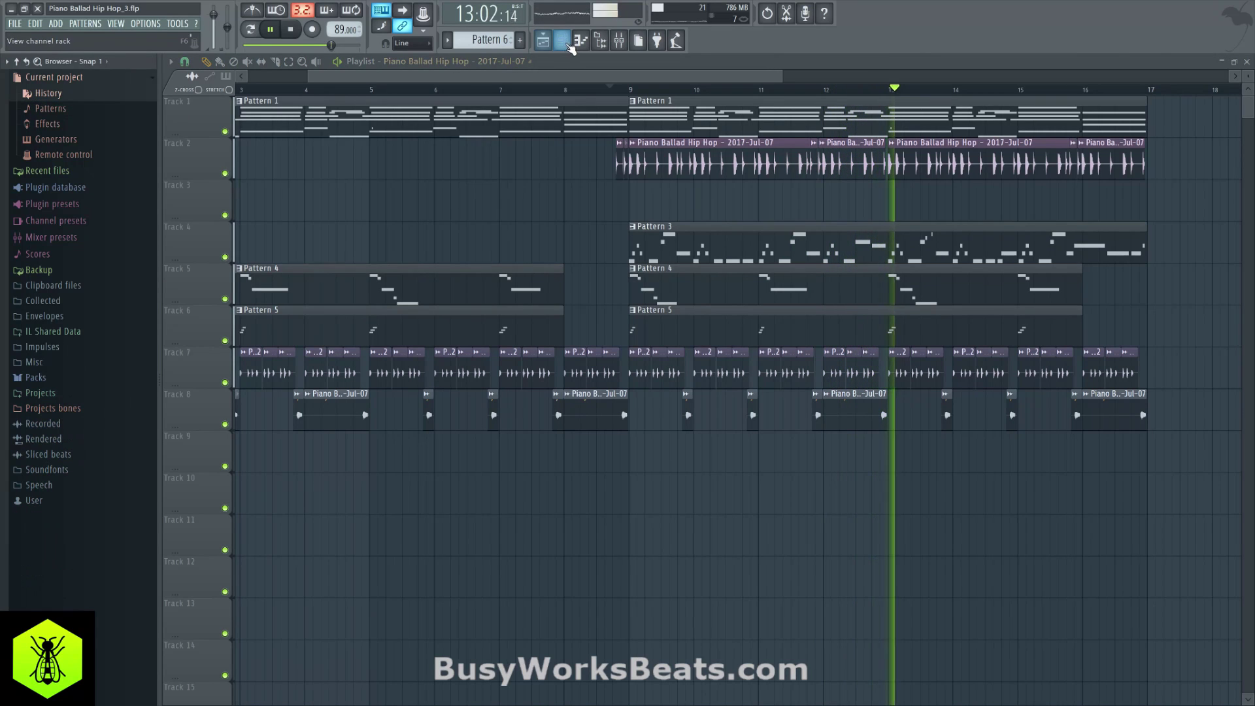
{"action": "key", "text": "F6"}
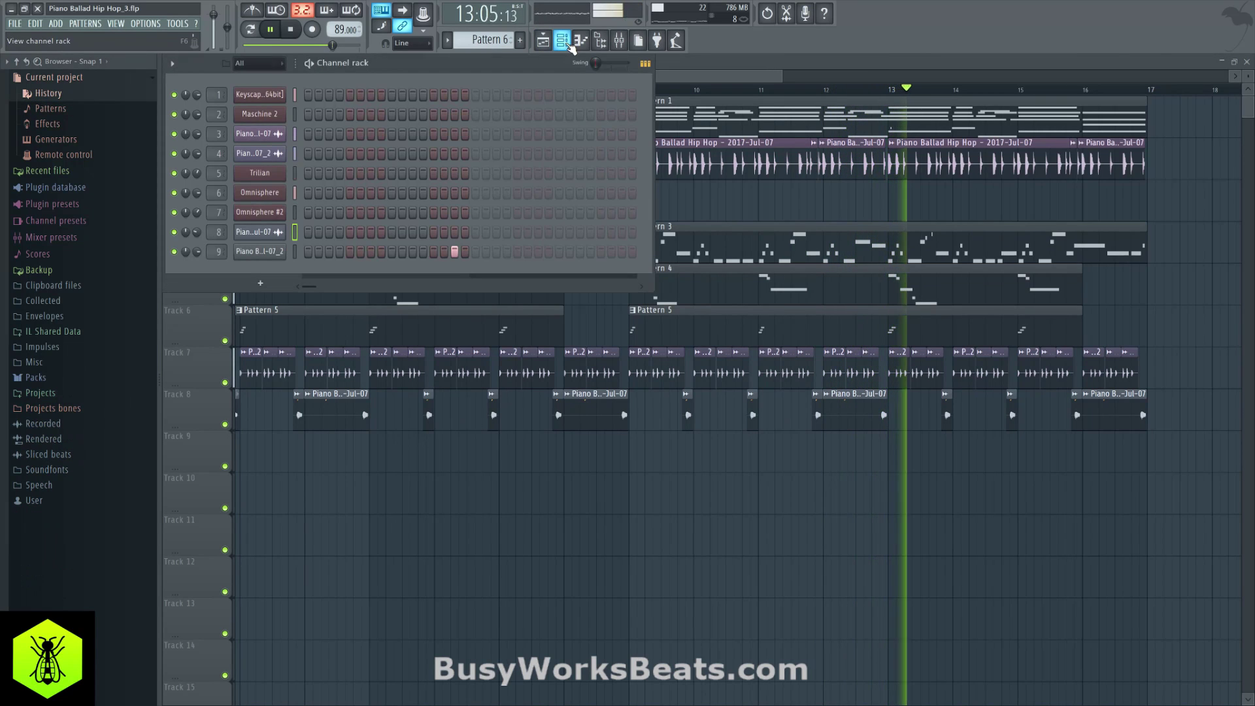
{"action": "left_click", "coordinate": [619, 40]}
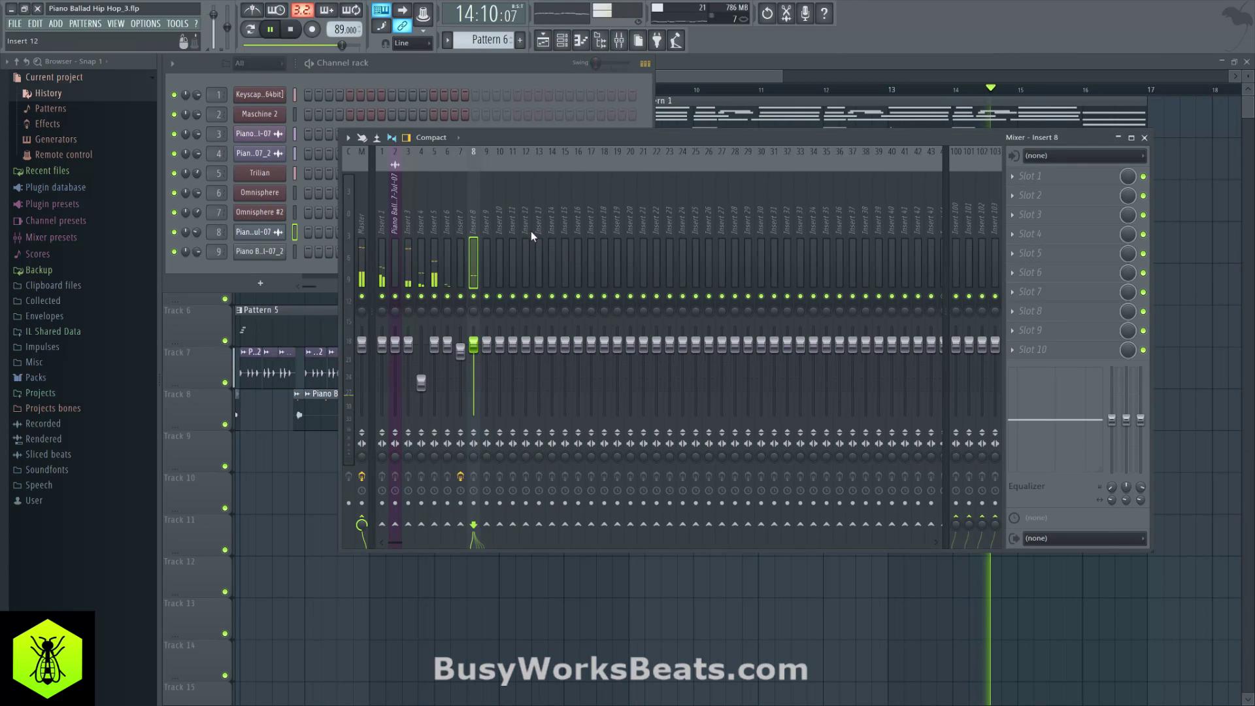
Select the Keyscape channel in Pattern 7 and show the full arrangement in the playlist.
{"action": "left_click", "coordinate": [436, 220]}
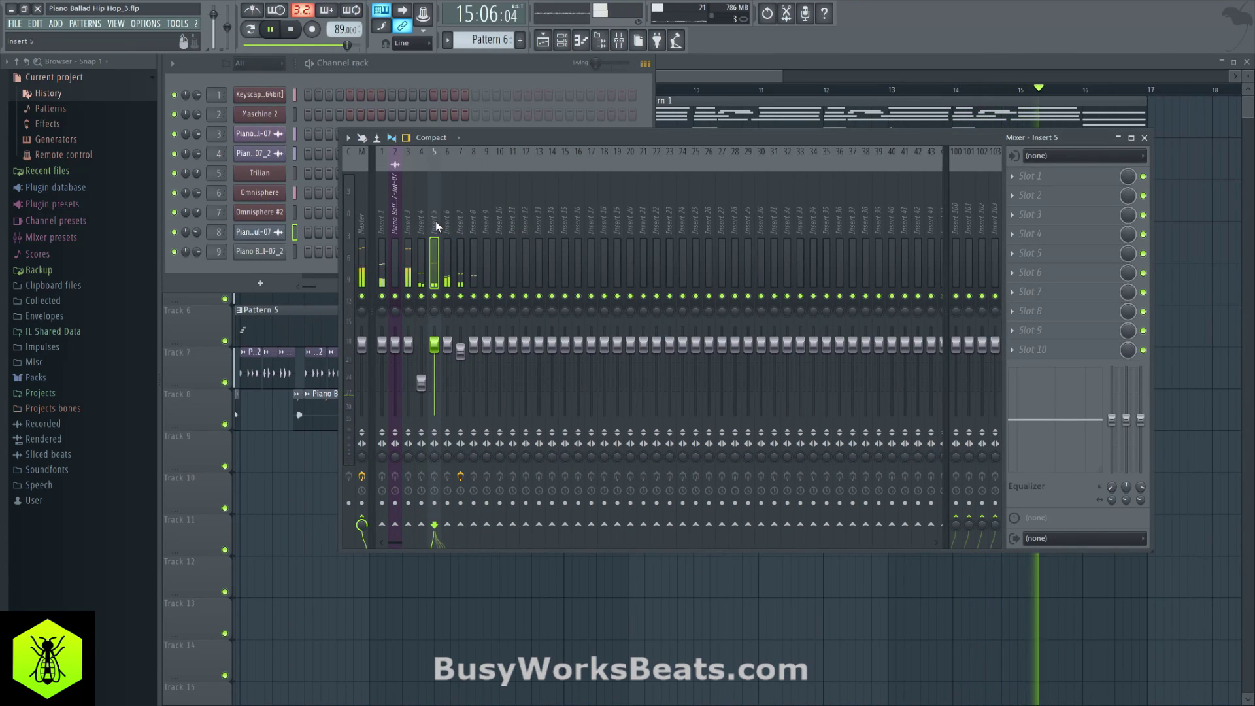
{"action": "left_click", "coordinate": [394, 73]}
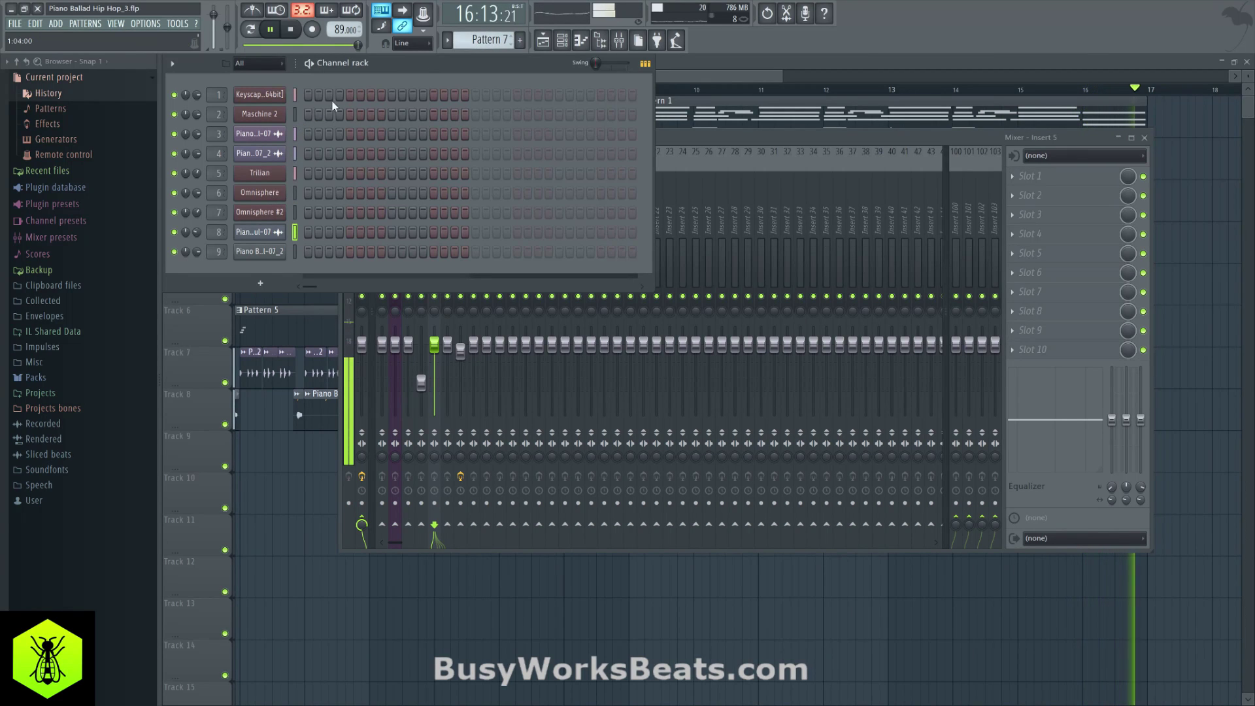
{"action": "left_click", "coordinate": [296, 95]}
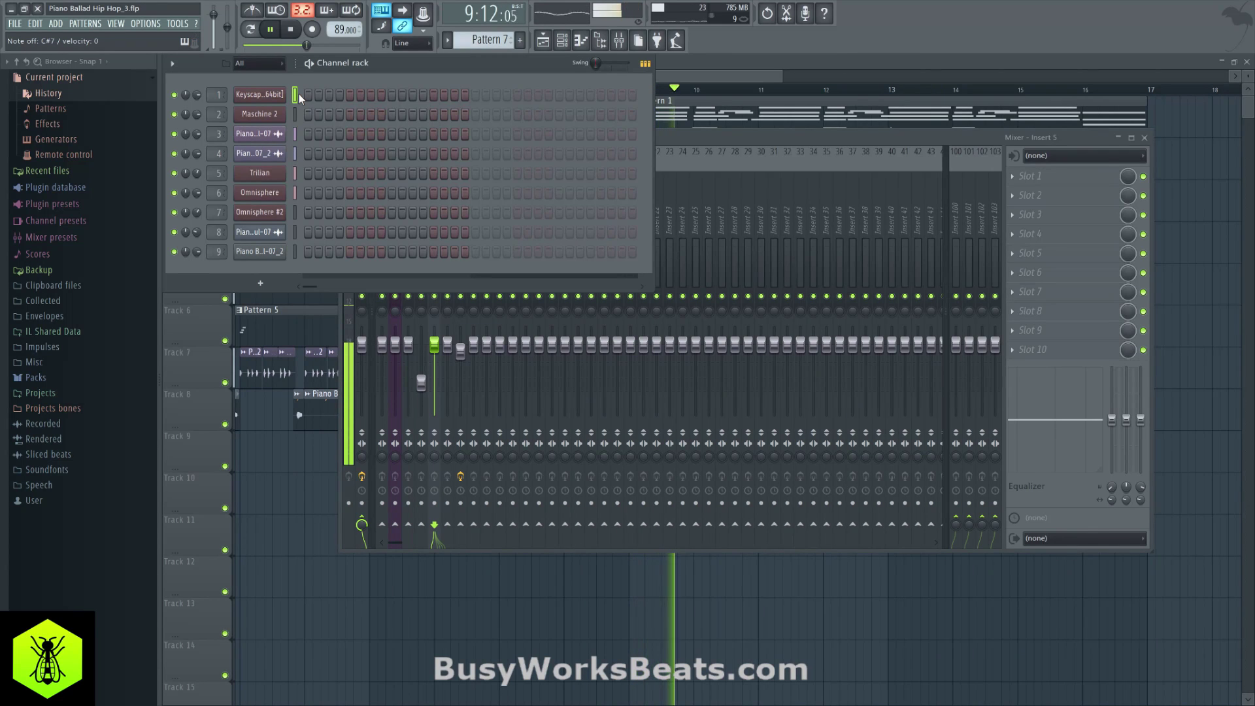
{"action": "key", "text": "F5"}
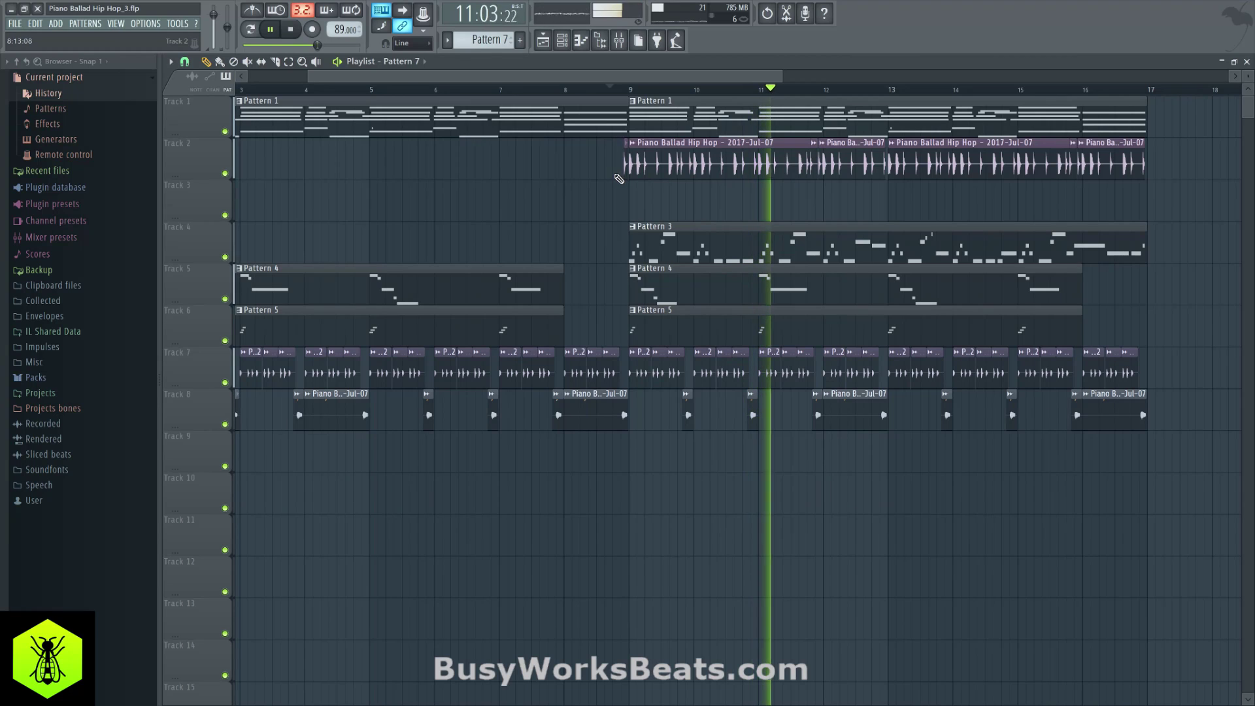
{"action": "left_click_drag", "start_coordinate": [613, 175], "coordinate": [617, 180]}
{"action": "scroll", "coordinate": [532, 92], "scroll_direction": "down", "scroll_amount": 3}
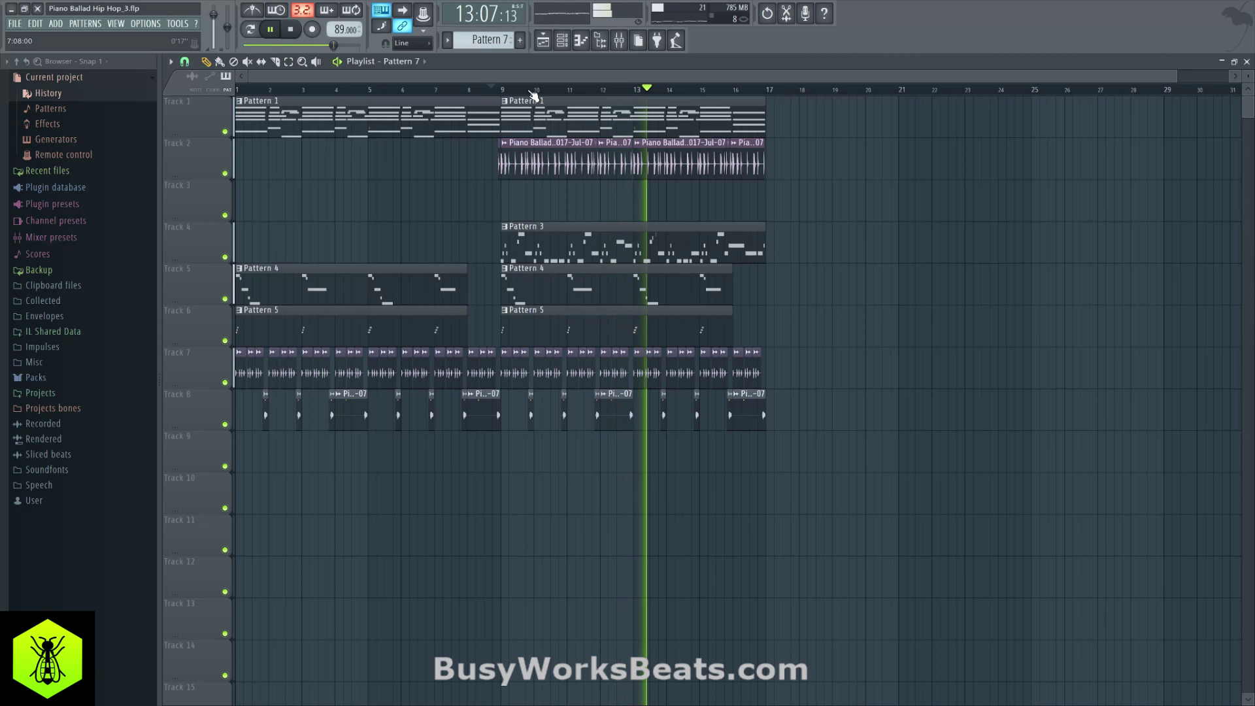
{"action": "left_click", "coordinate": [562, 40]}
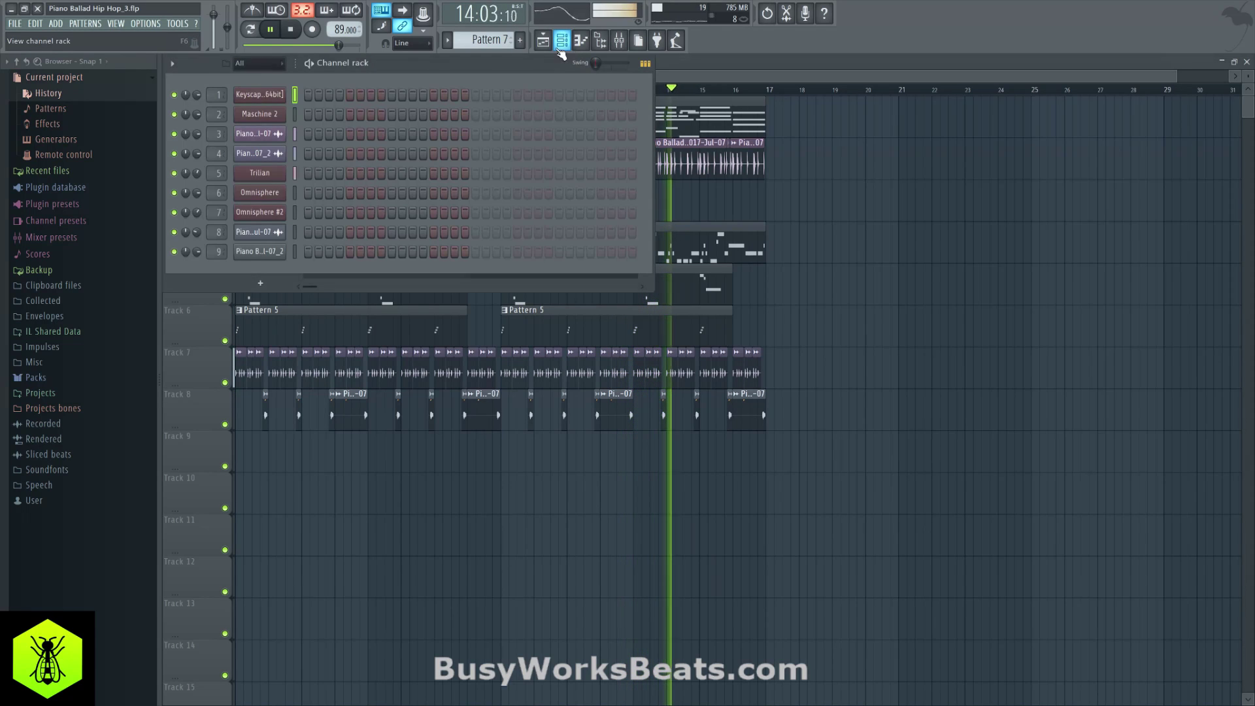
{"action": "scroll", "coordinate": [500, 41], "scroll_direction": "up", "scroll_amount": 1}
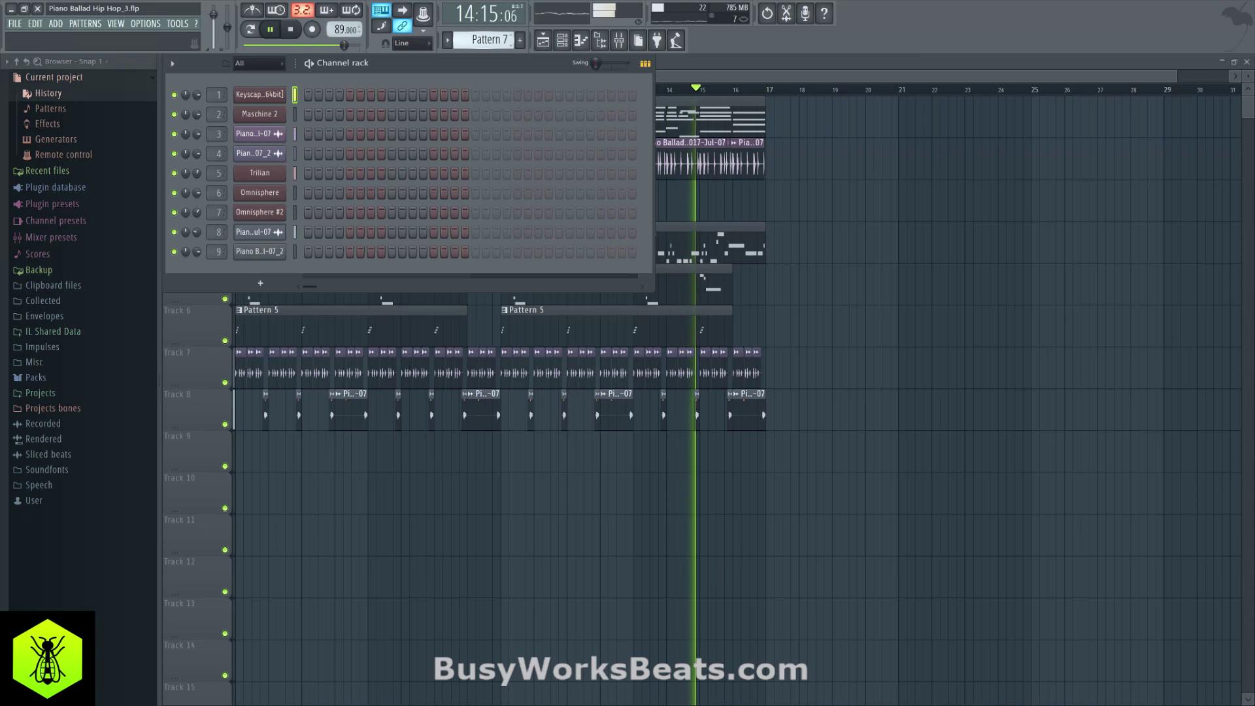
{"action": "scroll", "coordinate": [500, 41], "scroll_direction": "down", "scroll_amount": 1}
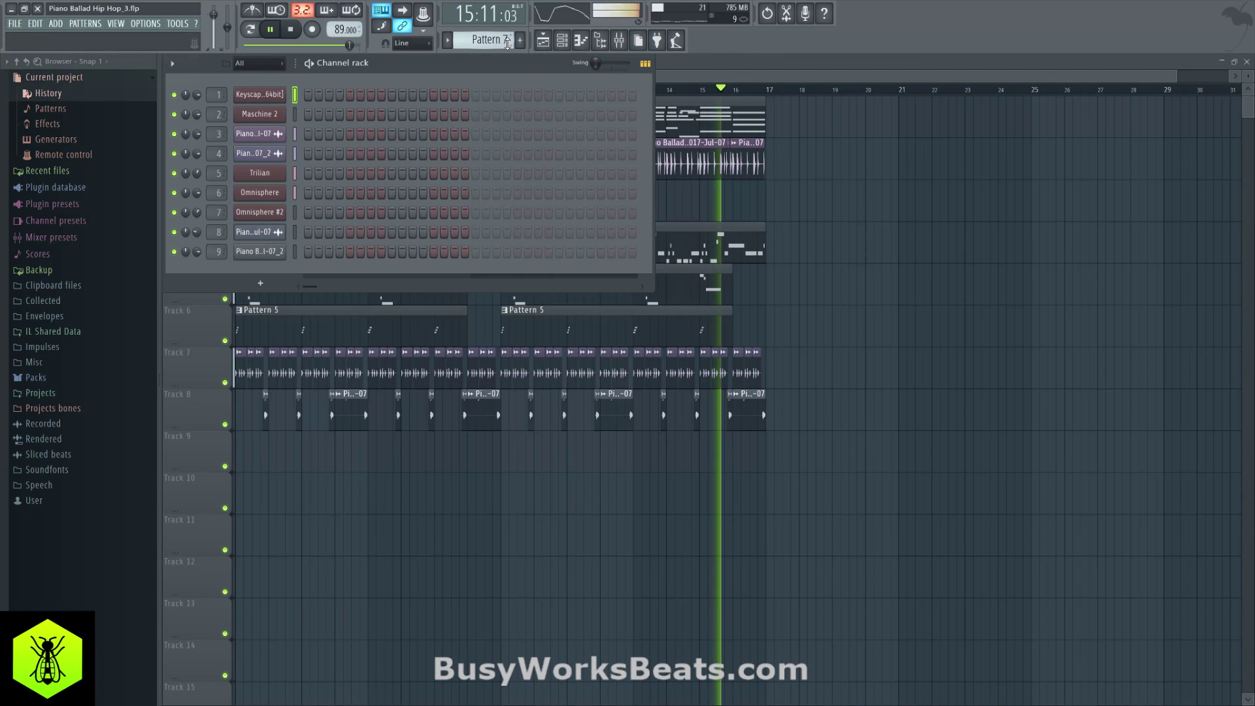
Remove Edison from the first effect slot of the Master mixer track.
{"action": "left_click", "coordinate": [618, 41]}
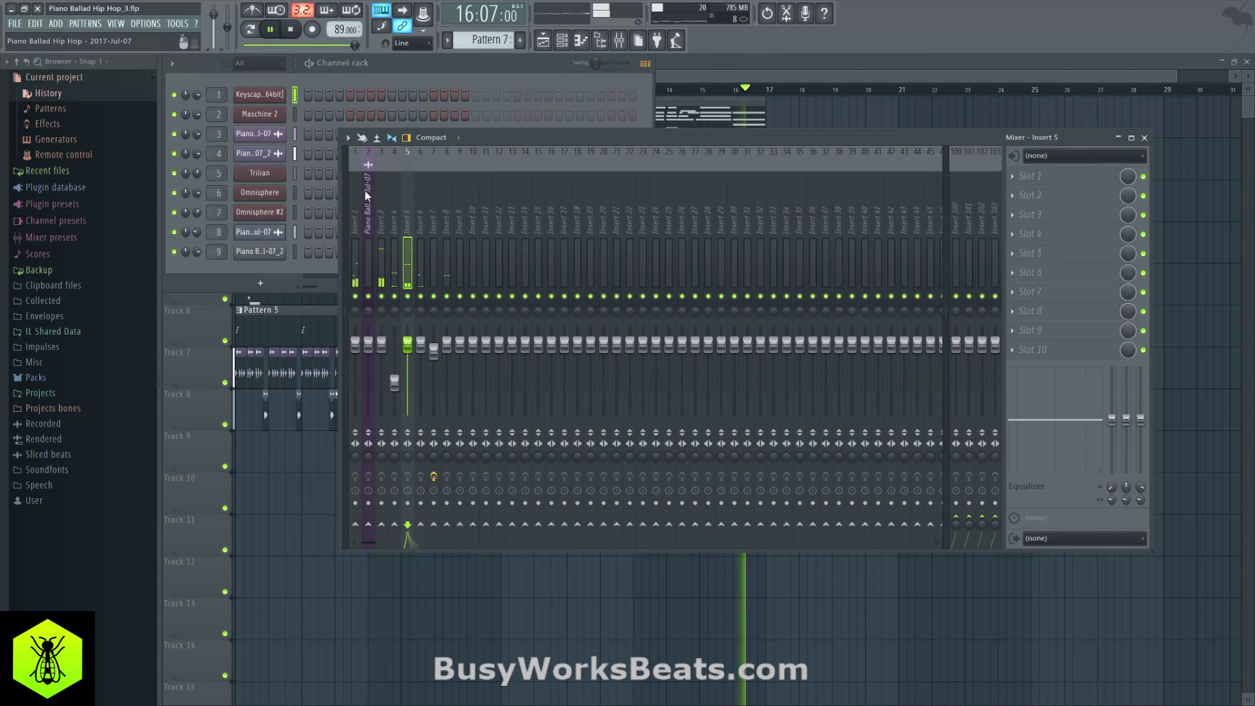
{"action": "scroll", "coordinate": [350, 195], "scroll_direction": "left", "scroll_amount": 1}
{"action": "left_click", "coordinate": [360, 202]}
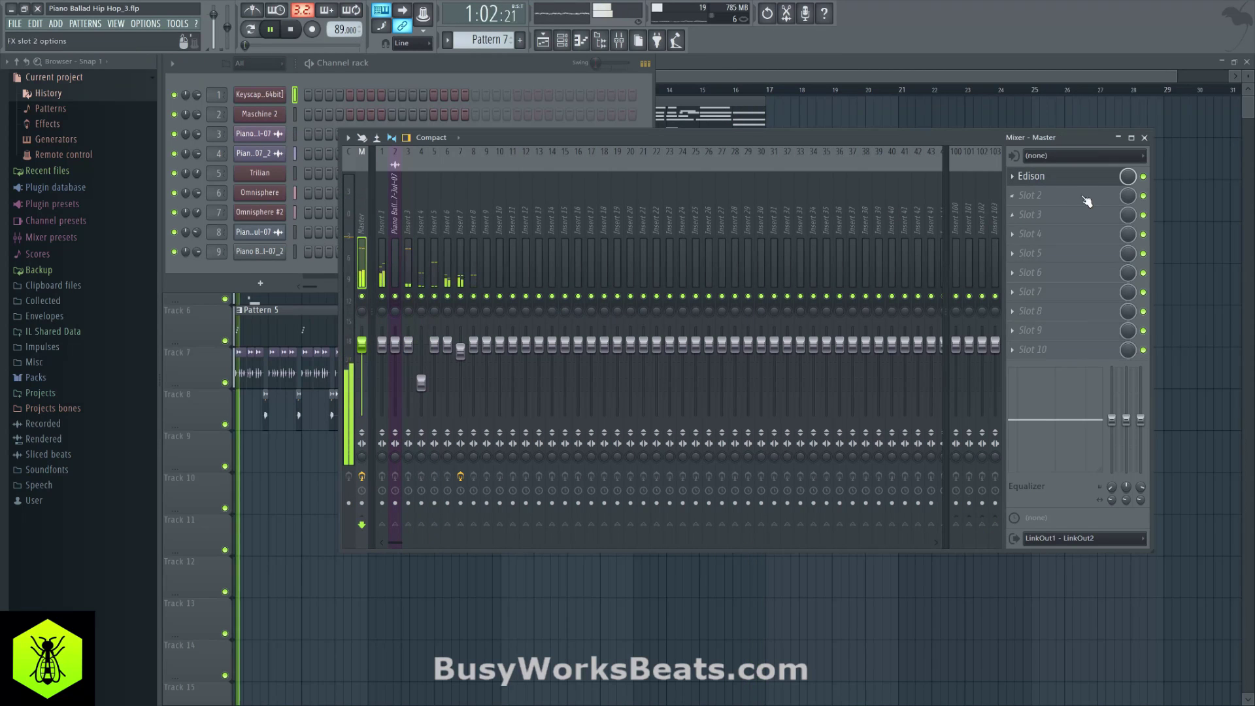
{"action": "left_click", "coordinate": [1007, 186]}
{"action": "mouse_move", "coordinate": [1020, 192]}
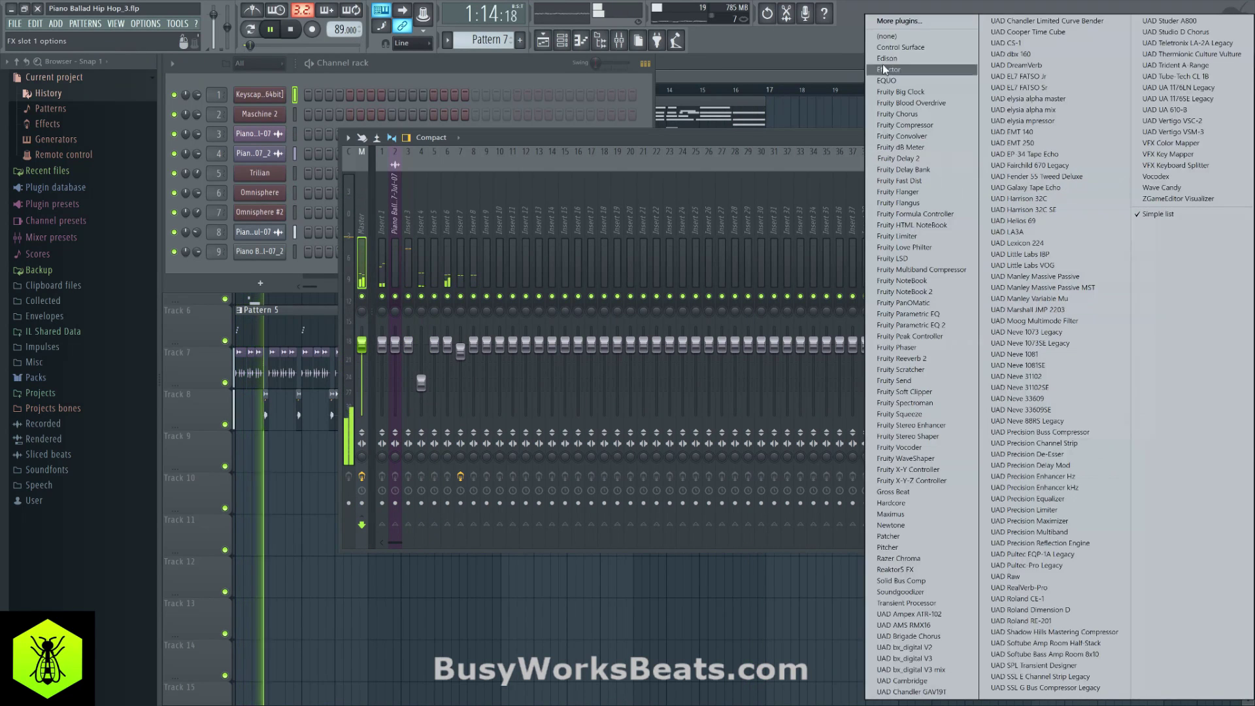
{"action": "left_click", "coordinate": [928, 38]}
Bring the playlist to the front and play the song from bar 9.
{"action": "left_click", "coordinate": [534, 70]}
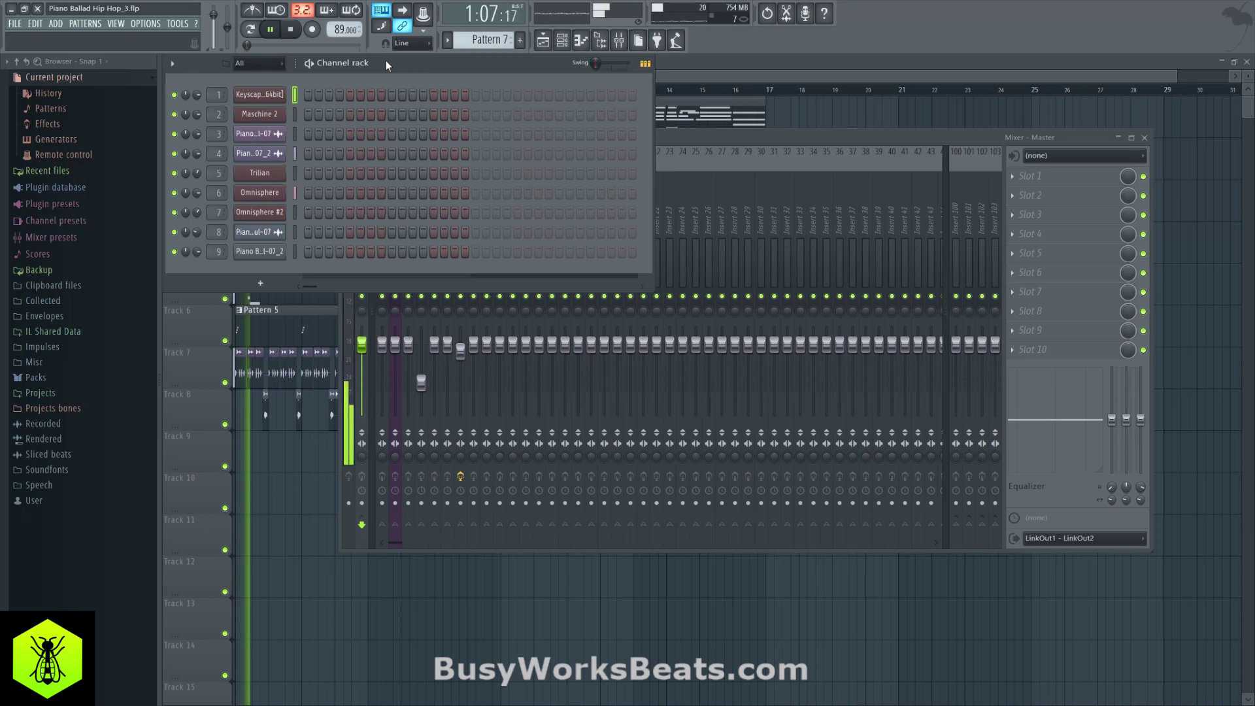
{"action": "left_click", "coordinate": [755, 102]}
{"action": "left_click", "coordinate": [504, 90]}
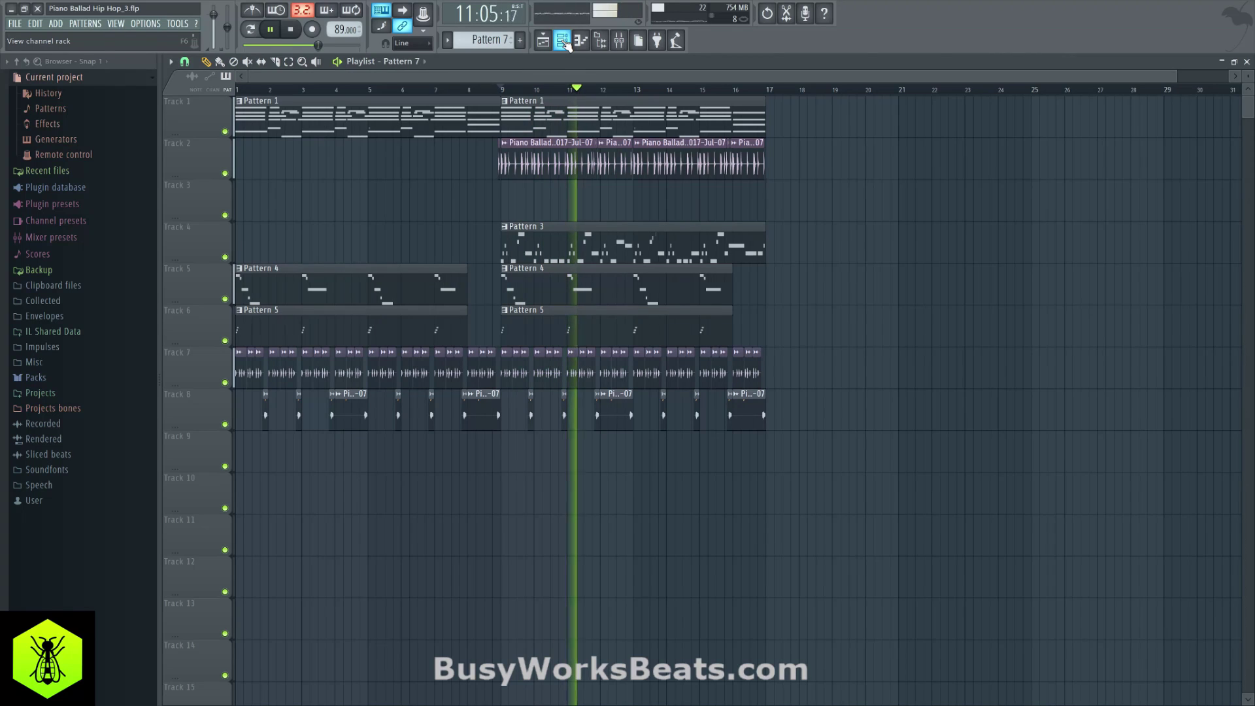
Load the UAD Lexicon 224 reverb into the first effect slot of mixer Insert 100.
{"action": "left_click", "coordinate": [618, 41]}
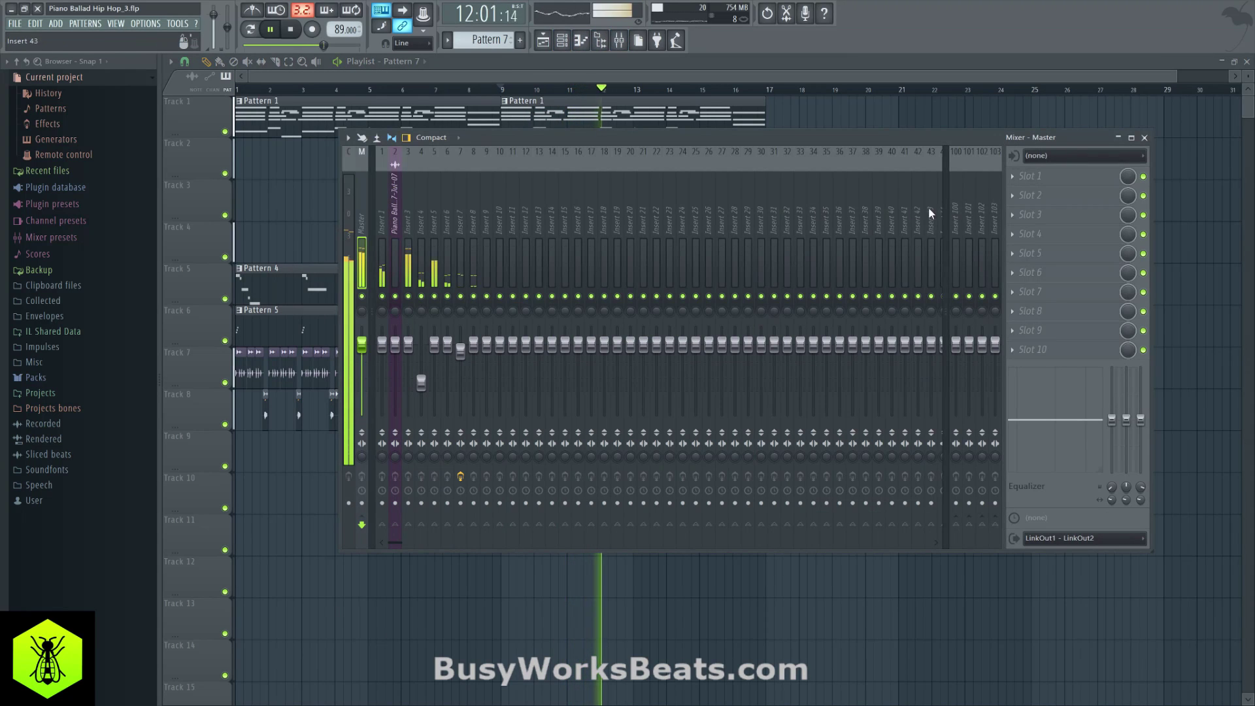
{"action": "left_click", "coordinate": [1026, 176]}
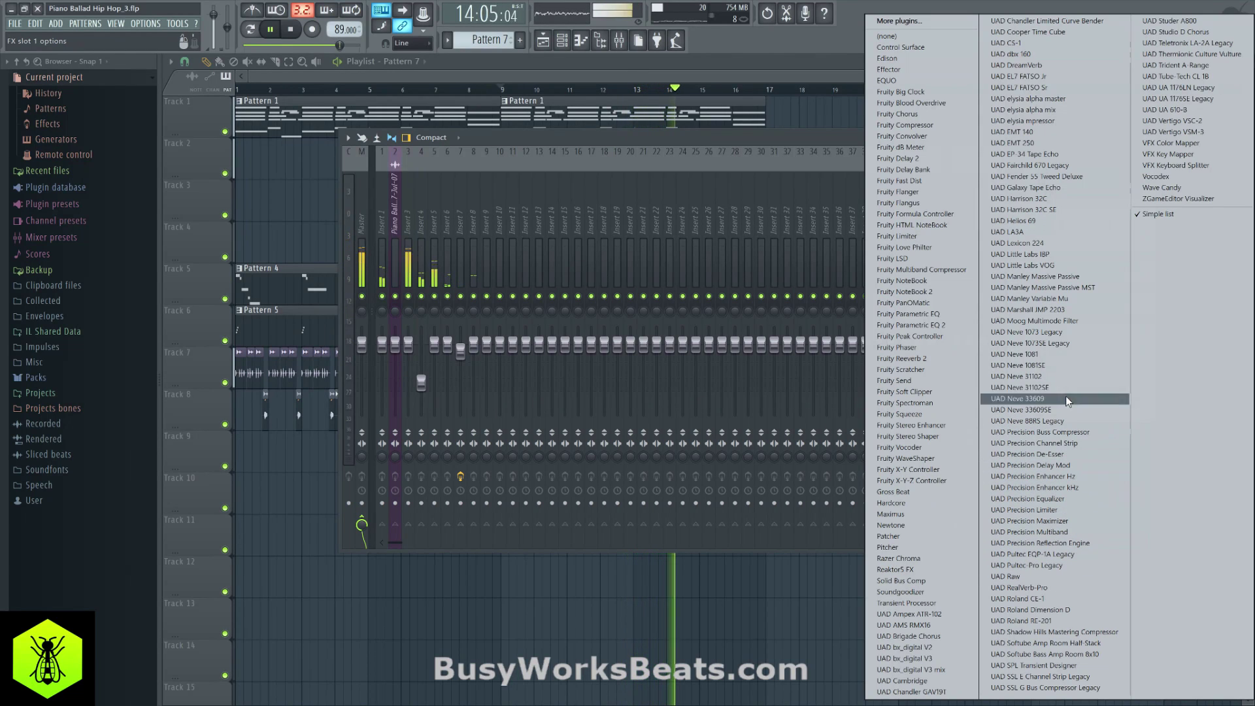
{"action": "left_click", "coordinate": [1020, 242]}
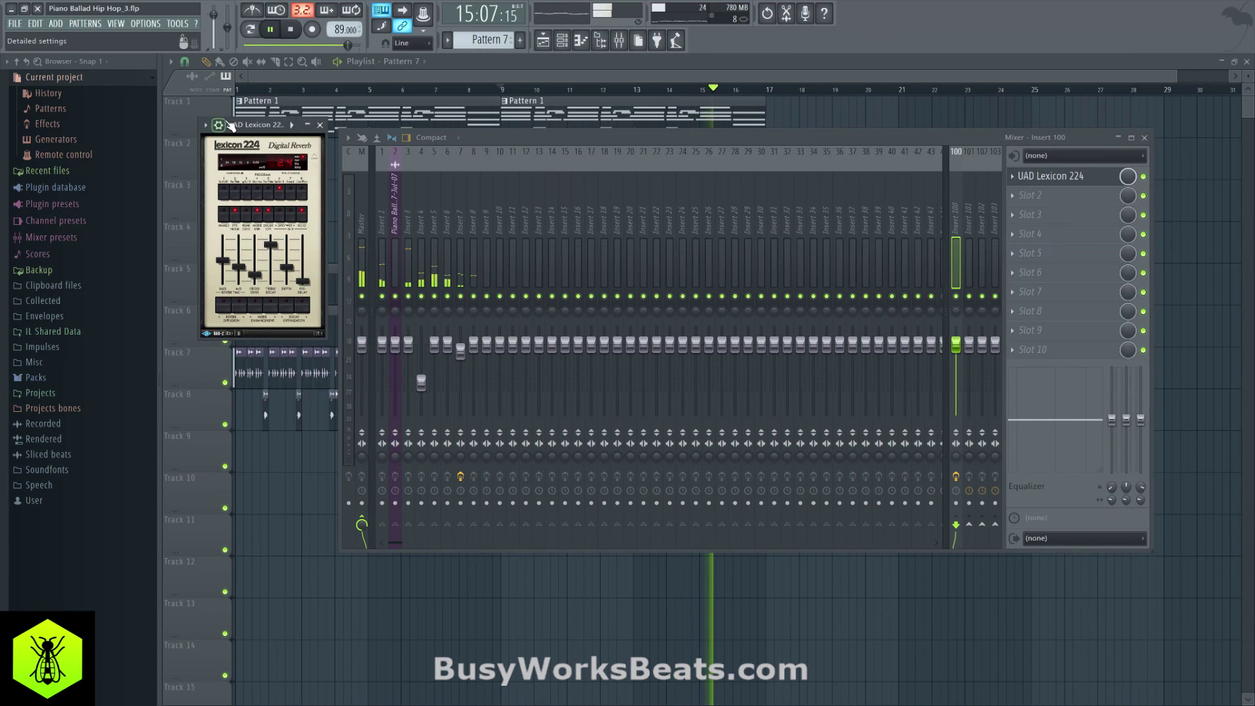
Make the Lexicon 224 plugin run bridged, reposition its detached editor window over the mixer, and close it.
{"action": "left_click", "coordinate": [220, 124]}
{"action": "left_click", "coordinate": [249, 171]}
{"action": "left_click", "coordinate": [237, 217]}
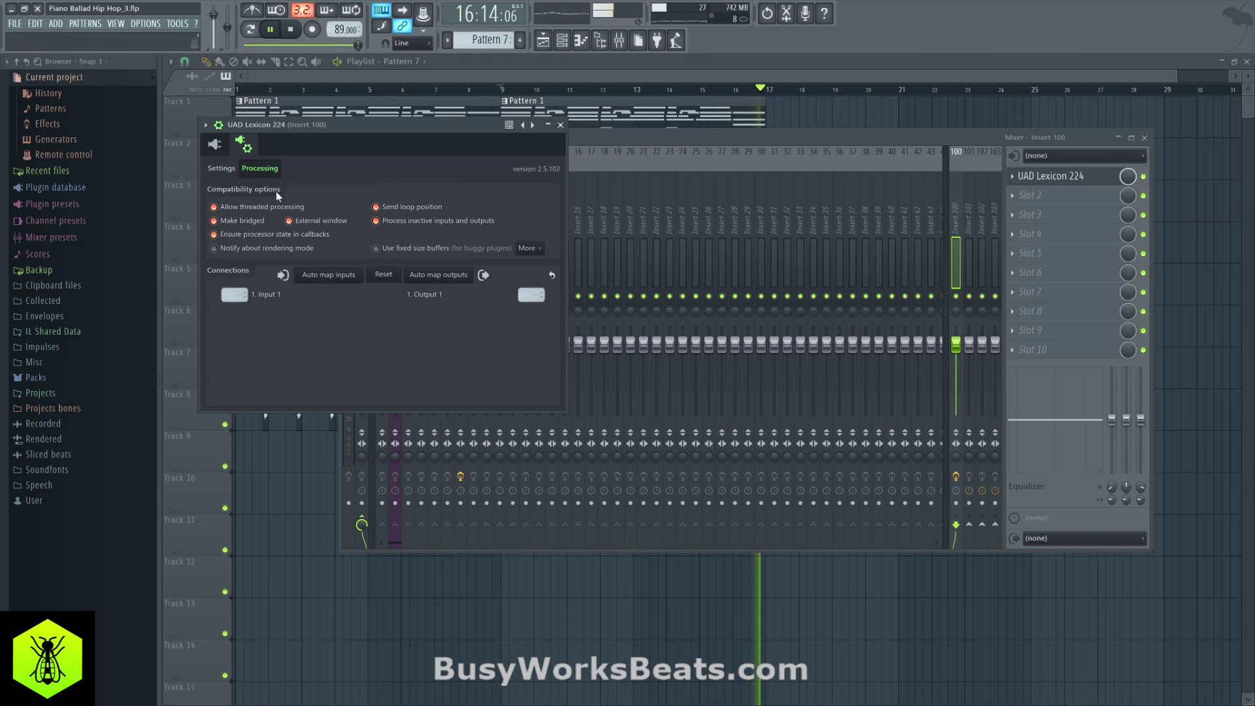
{"action": "left_click", "coordinate": [216, 145]}
{"action": "left_click_drag", "start_coordinate": [303, 292], "coordinate": [824, 142]}
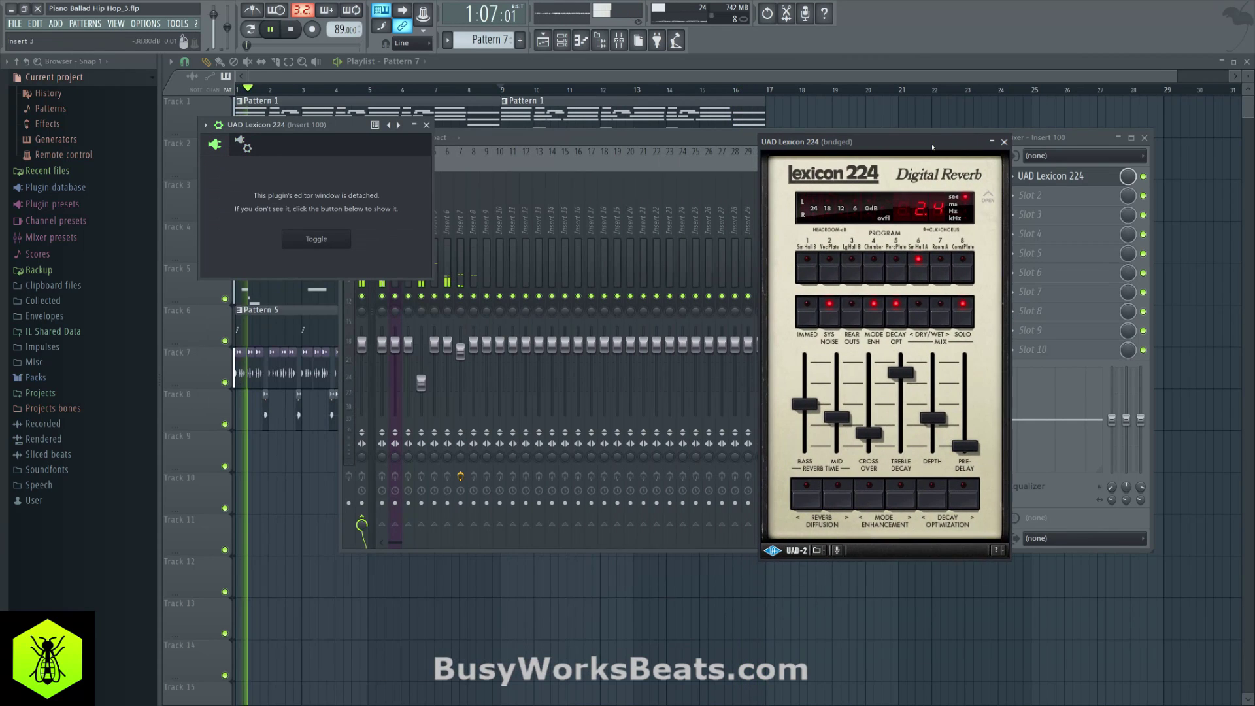
{"action": "left_click", "coordinate": [1005, 142]}
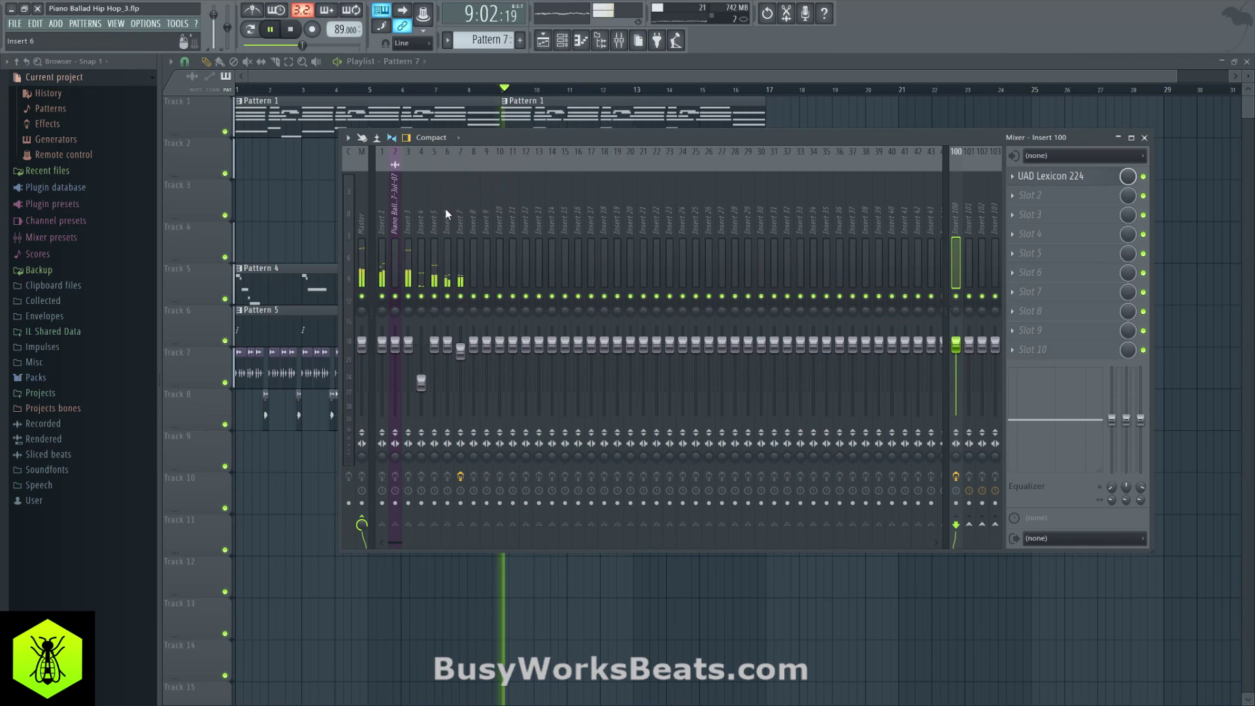
Send Insert 1 to the reverb on Insert 100.
{"action": "left_click", "coordinate": [379, 213]}
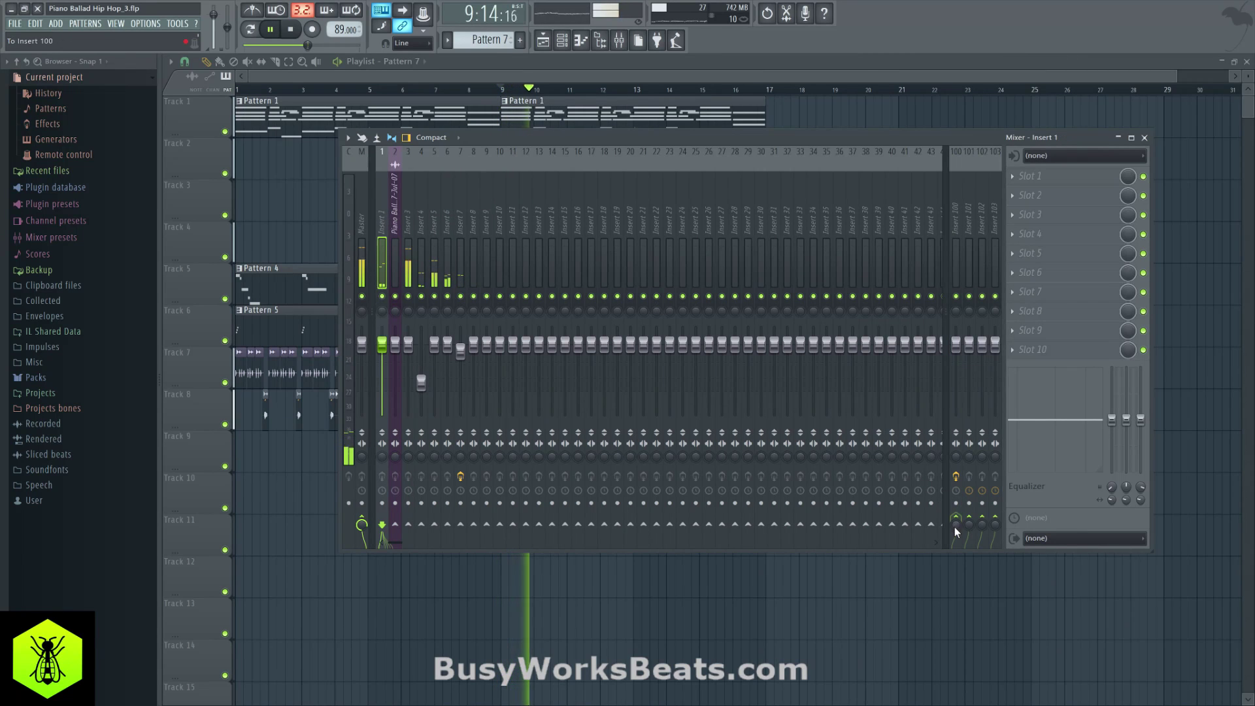
{"action": "left_click_drag", "start_coordinate": [955, 527], "coordinate": [955, 516]}
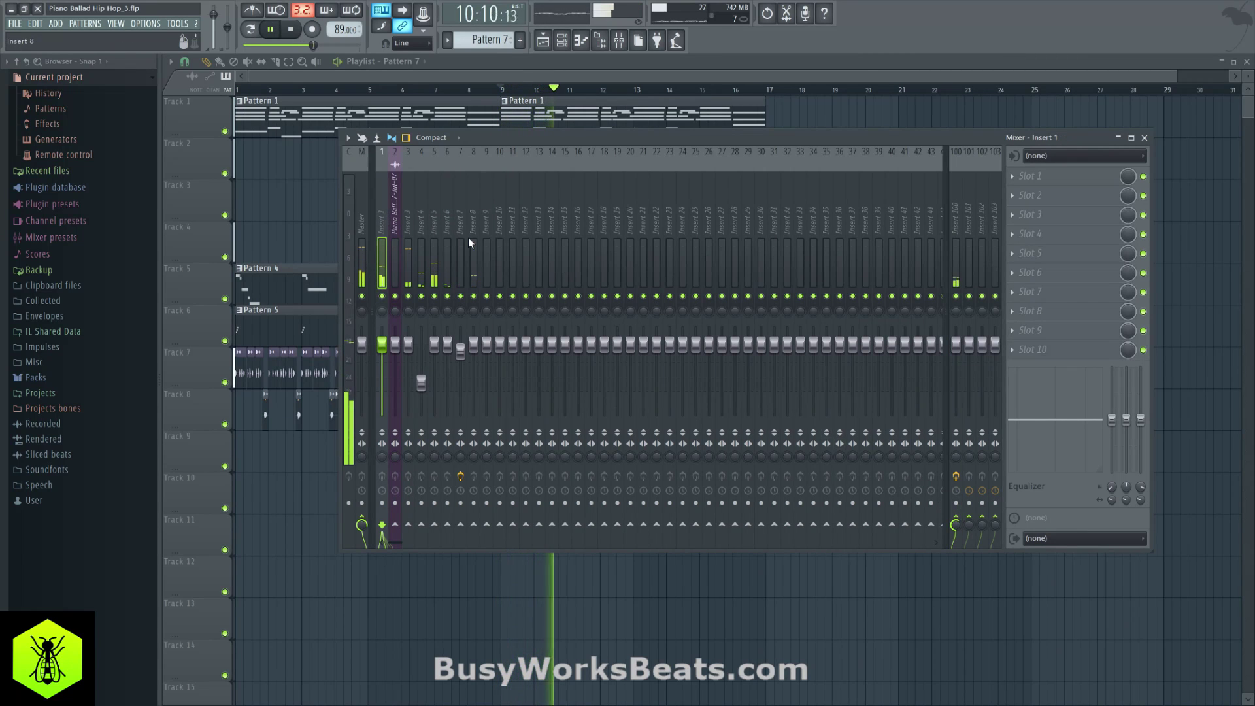
Solo Insert 3 to hear it alone and unsolo it again.
{"action": "left_click", "coordinate": [409, 208]}
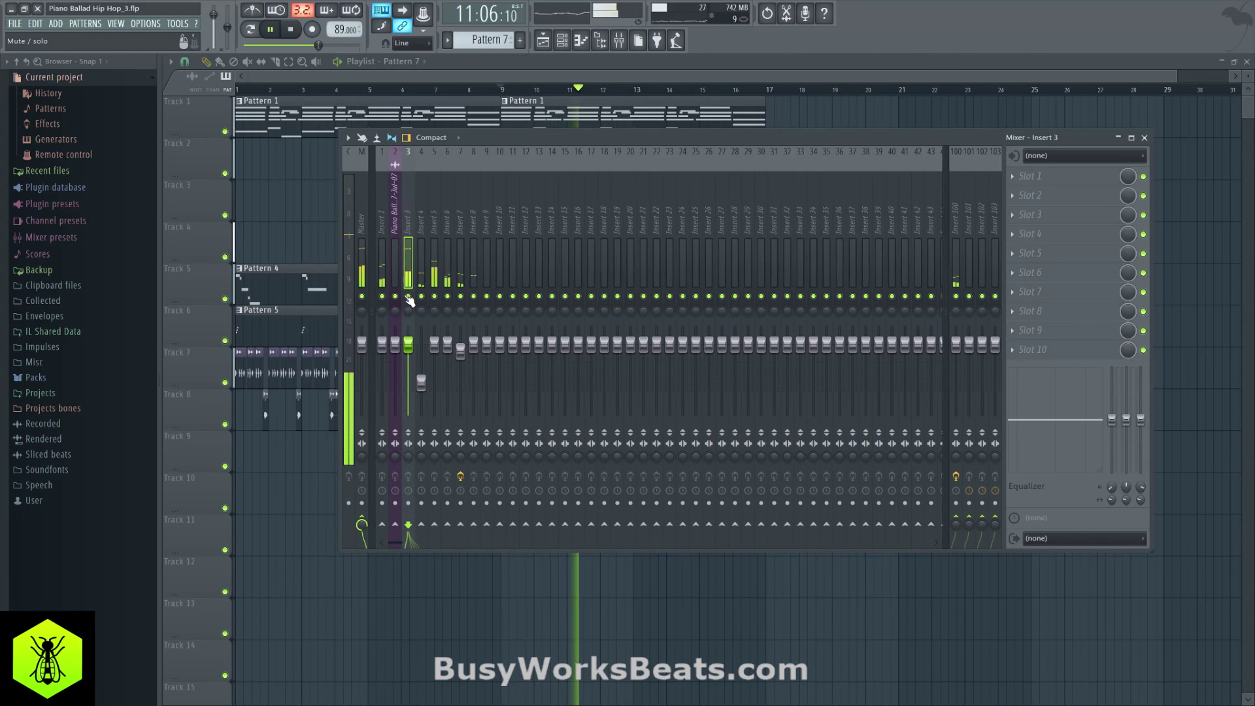
{"action": "right_click", "coordinate": [410, 297]}
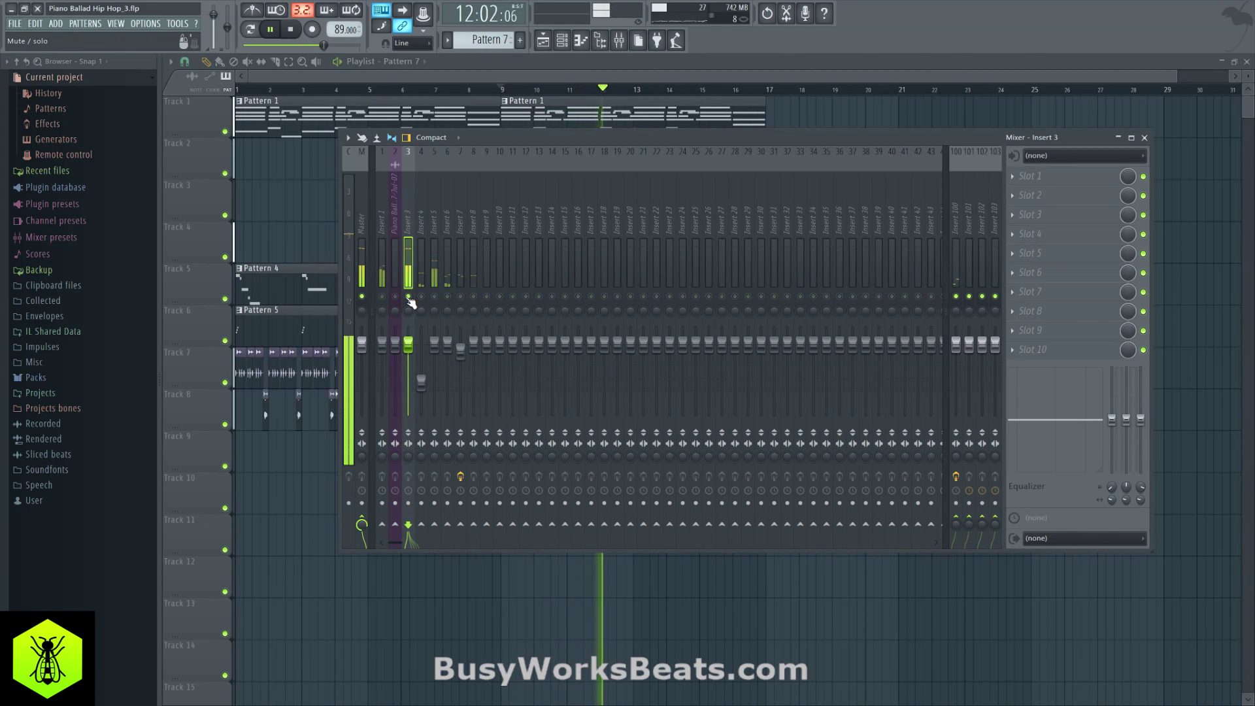
{"action": "right_click", "coordinate": [410, 297]}
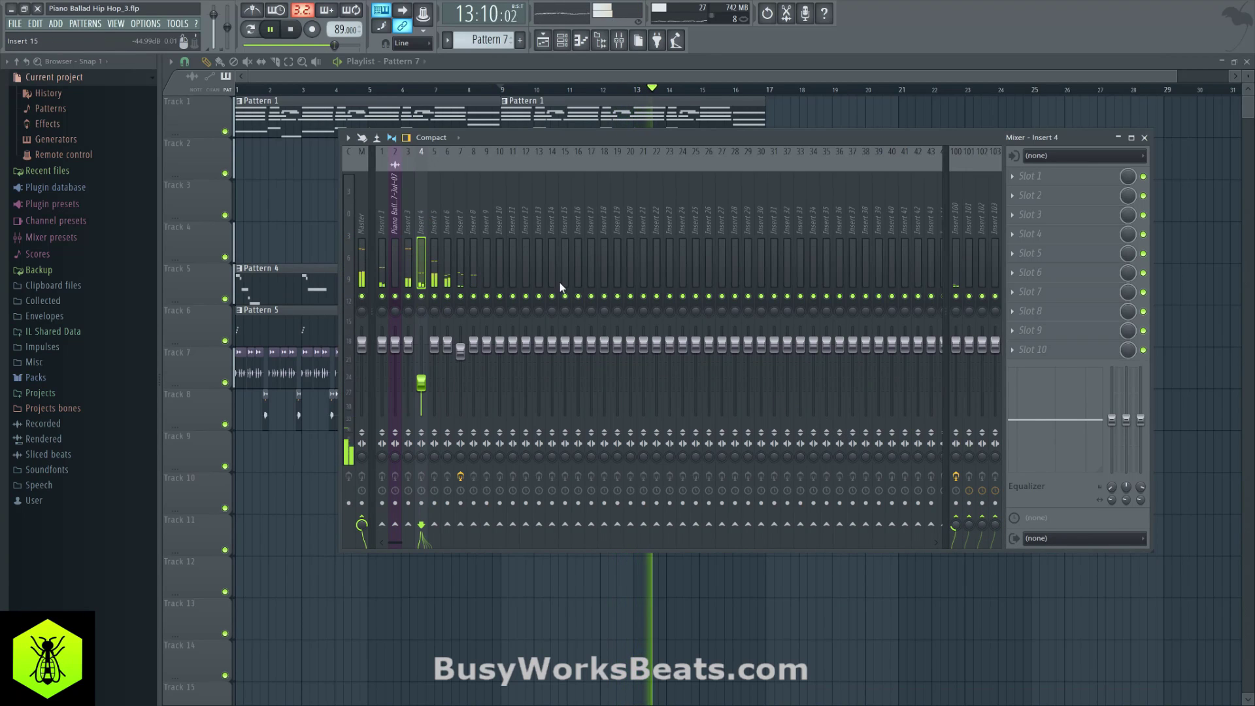
Send Inserts 7, 8 and 6 to the reverb on Insert 100.
{"action": "left_click", "coordinate": [457, 217]}
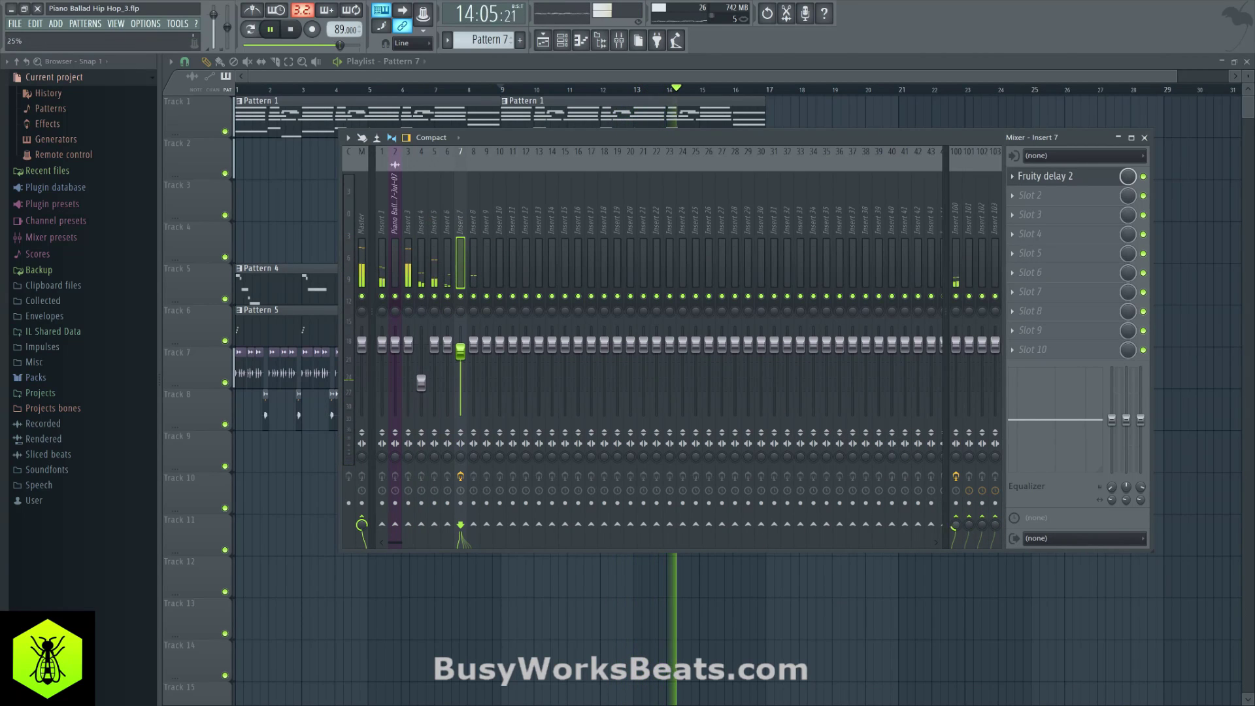
{"action": "left_click", "coordinate": [425, 211]}
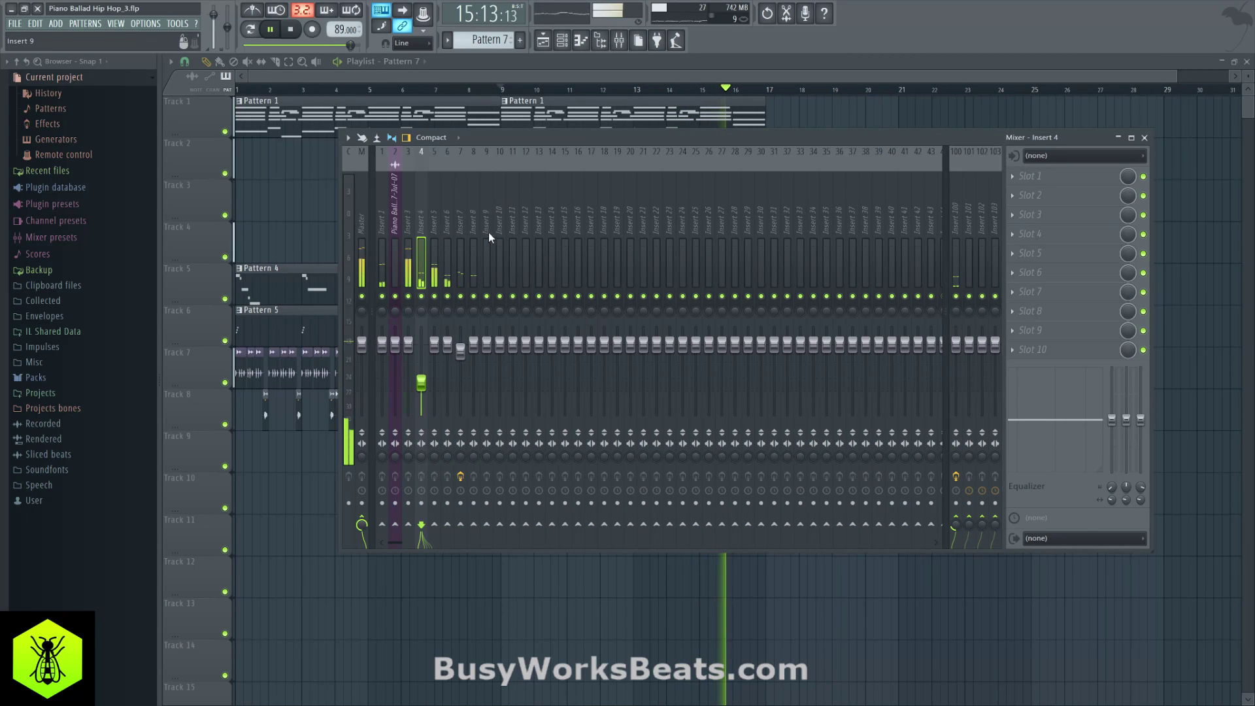
{"action": "left_click", "coordinate": [473, 219]}
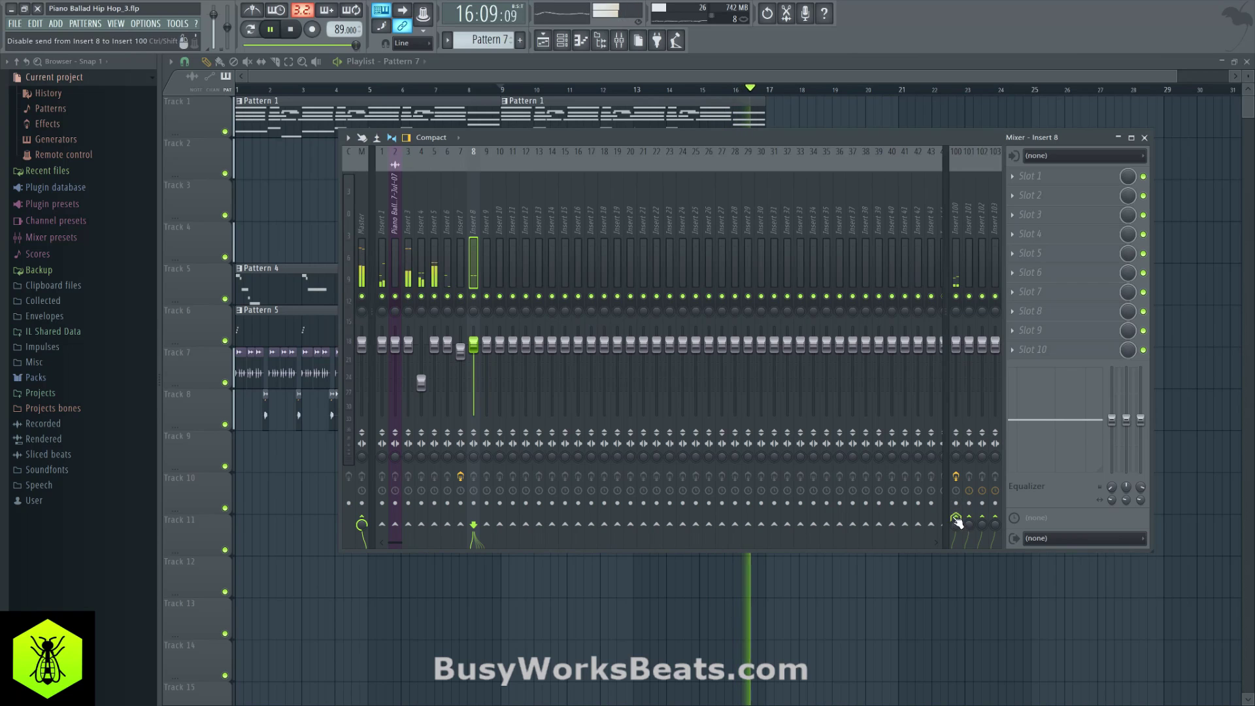
{"action": "left_click", "coordinate": [462, 225]}
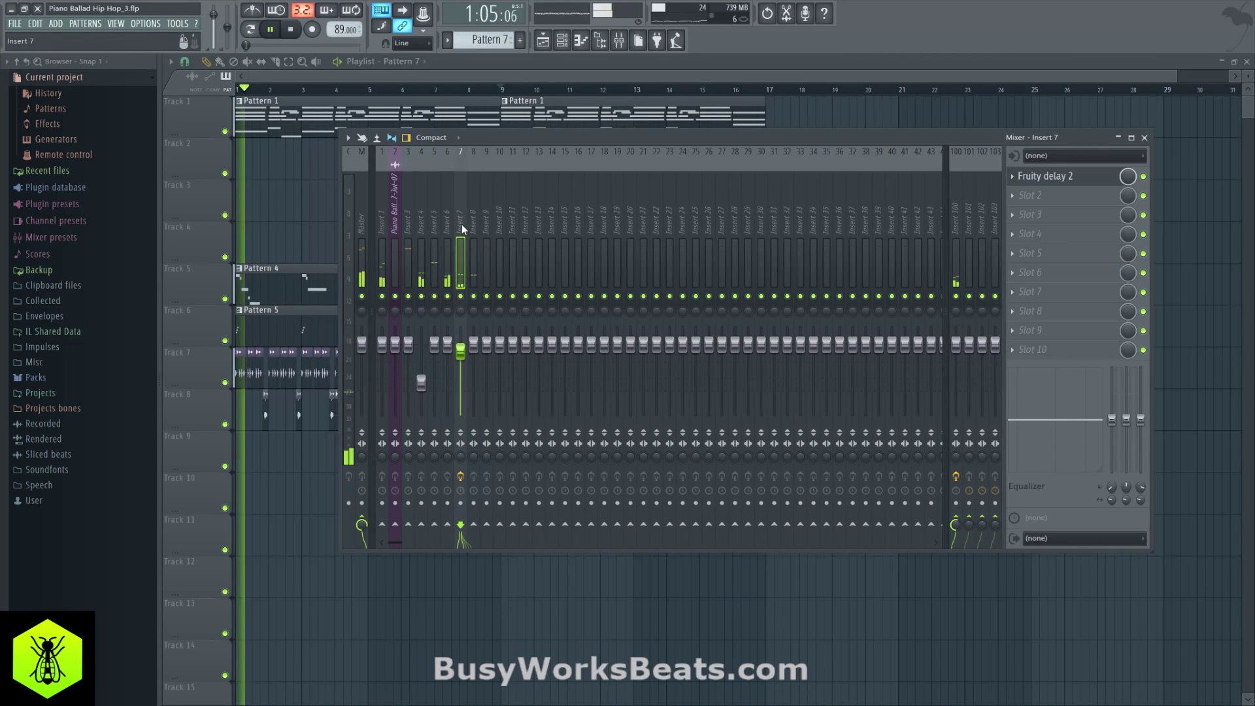
{"action": "left_click", "coordinate": [447, 190]}
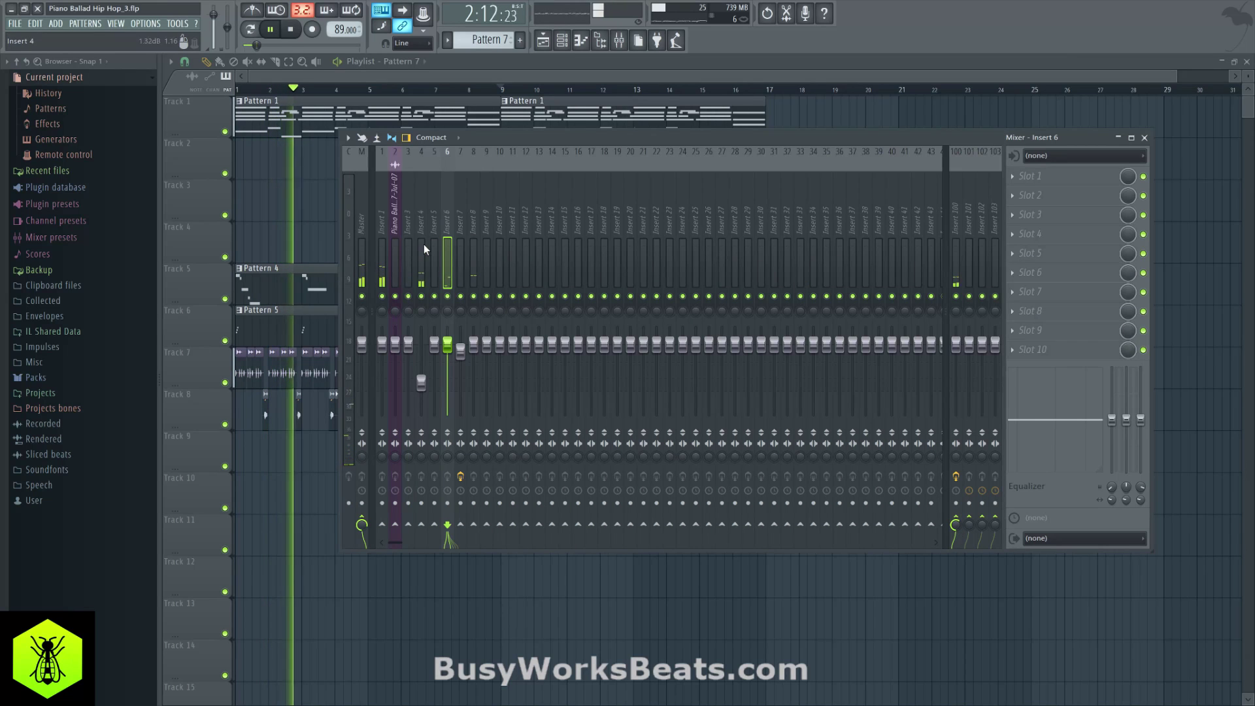
Switch the Lexicon 224 reverb on Insert 100 to program 3, Lg Hall B.
{"action": "left_click", "coordinate": [382, 213]}
{"action": "left_click", "coordinate": [950, 190]}
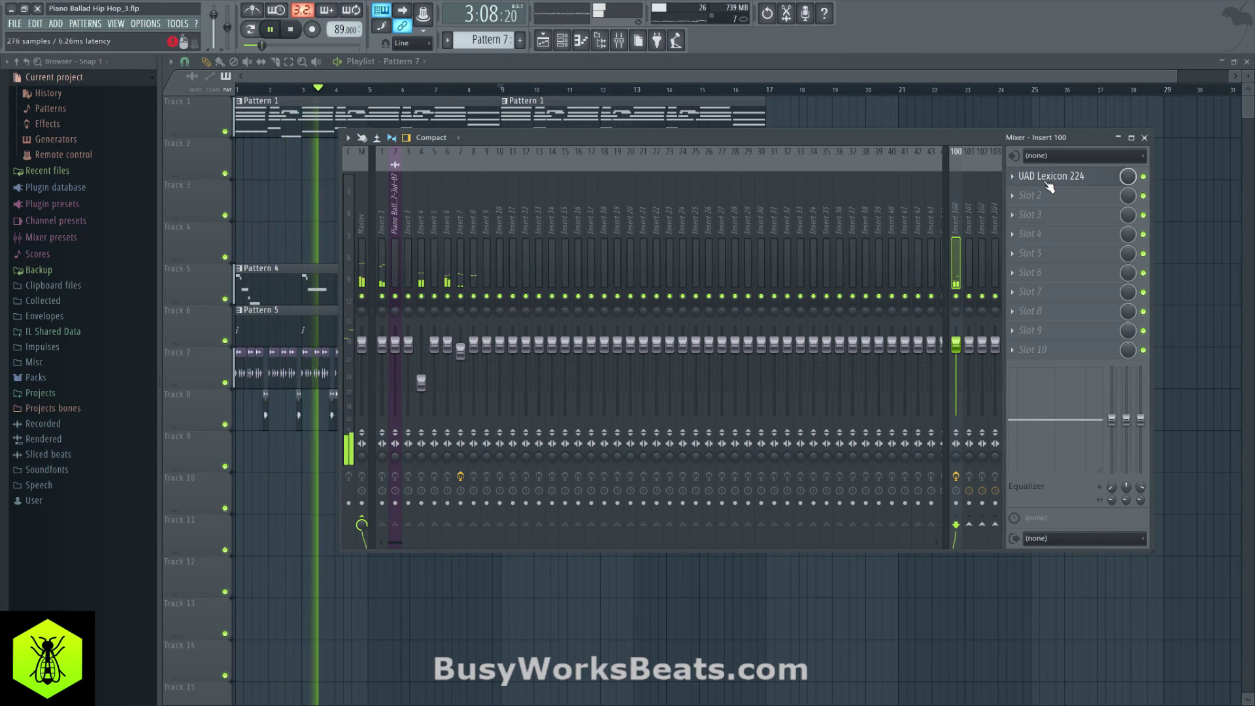
{"action": "left_click", "coordinate": [1052, 176]}
{"action": "left_click", "coordinate": [851, 268]}
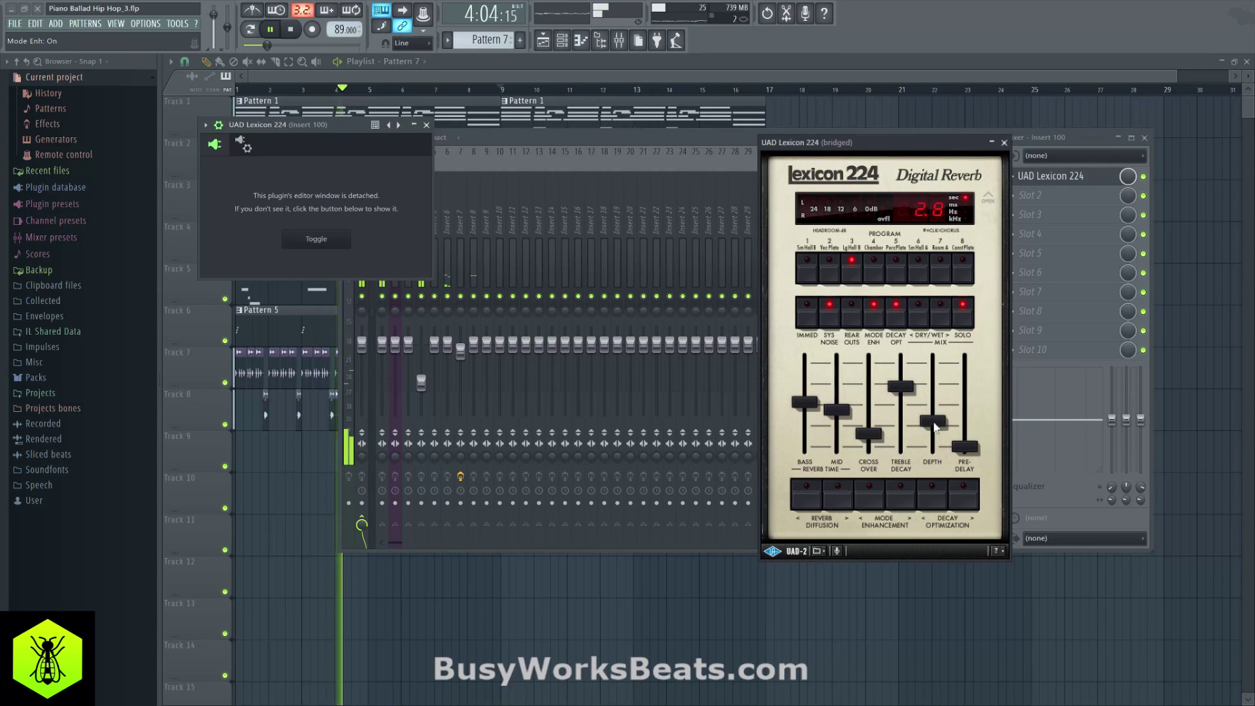
Raise the reverb's Mid time and Depth, lower Bass to 2.4 s, and close the plugin windows.
{"action": "left_click_drag", "start_coordinate": [842, 420], "coordinate": [841, 395]}
{"action": "left_click_drag", "start_coordinate": [935, 424], "coordinate": [941, 396]}
{"action": "left_click_drag", "start_coordinate": [811, 404], "coordinate": [821, 417]}
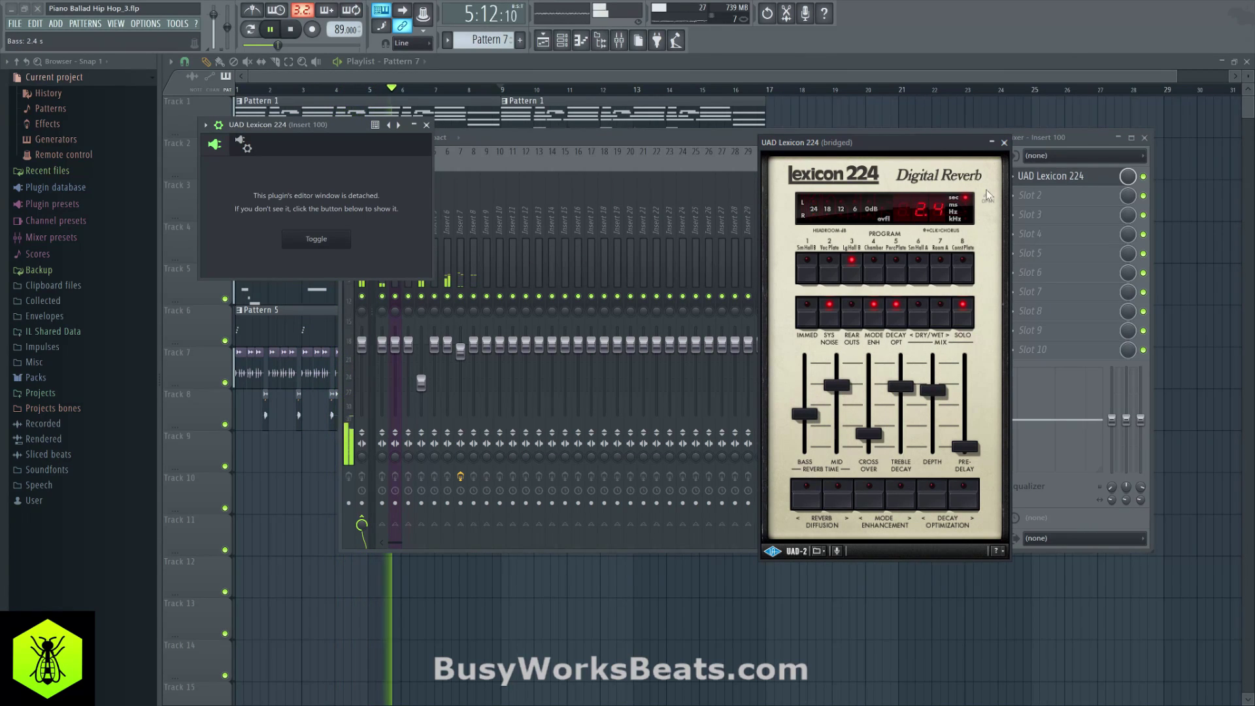
{"action": "left_click", "coordinate": [1004, 143]}
{"action": "left_click", "coordinate": [427, 125]}
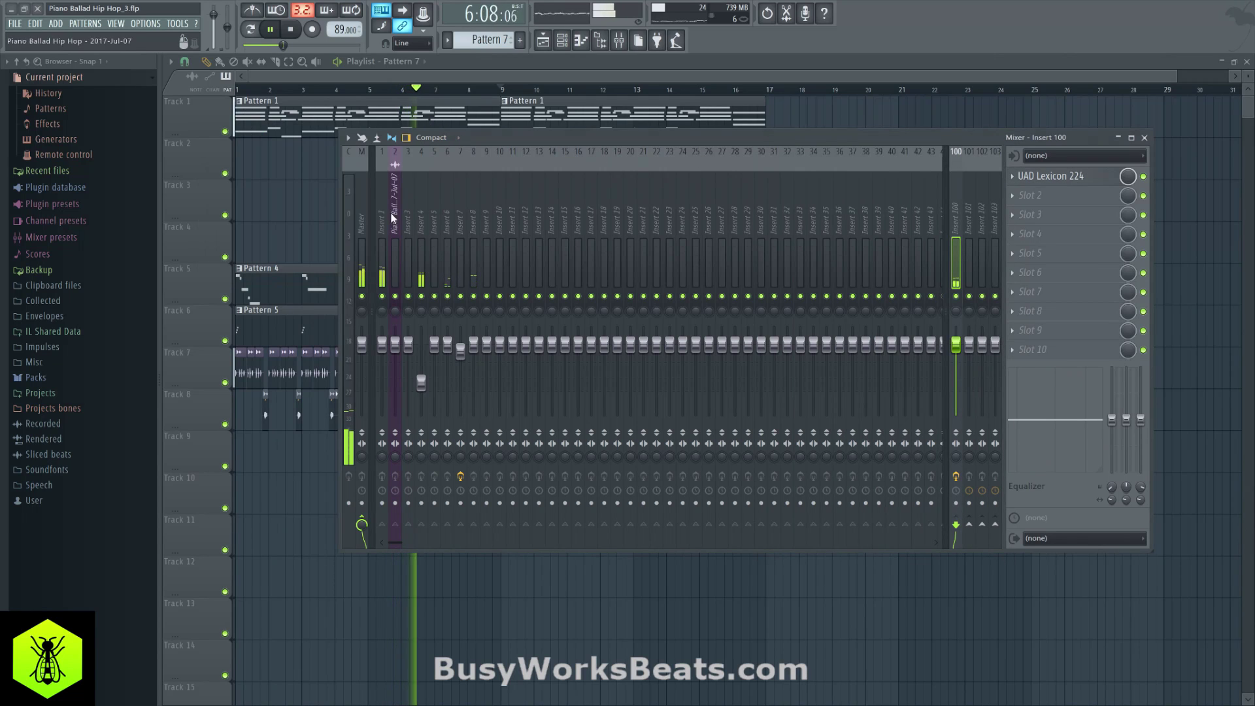
{"action": "left_click", "coordinate": [358, 210]}
{"action": "left_click", "coordinate": [1022, 178]}
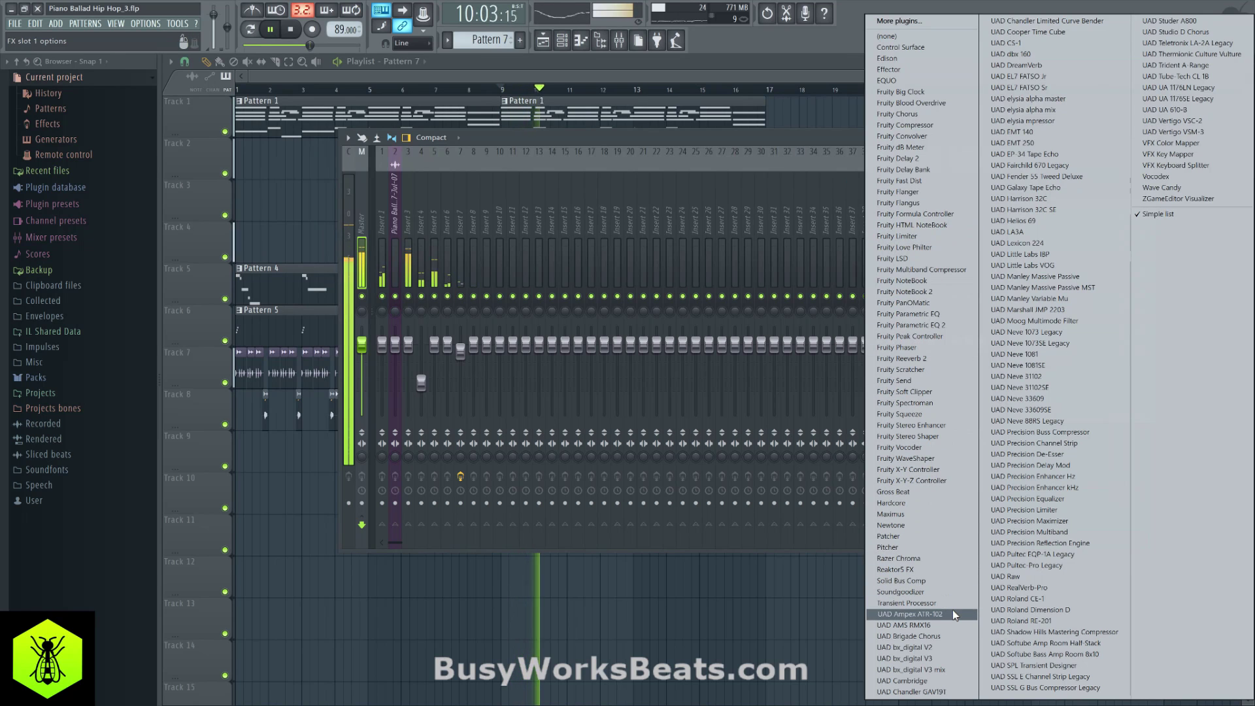
{"action": "left_click", "coordinate": [406, 218]}
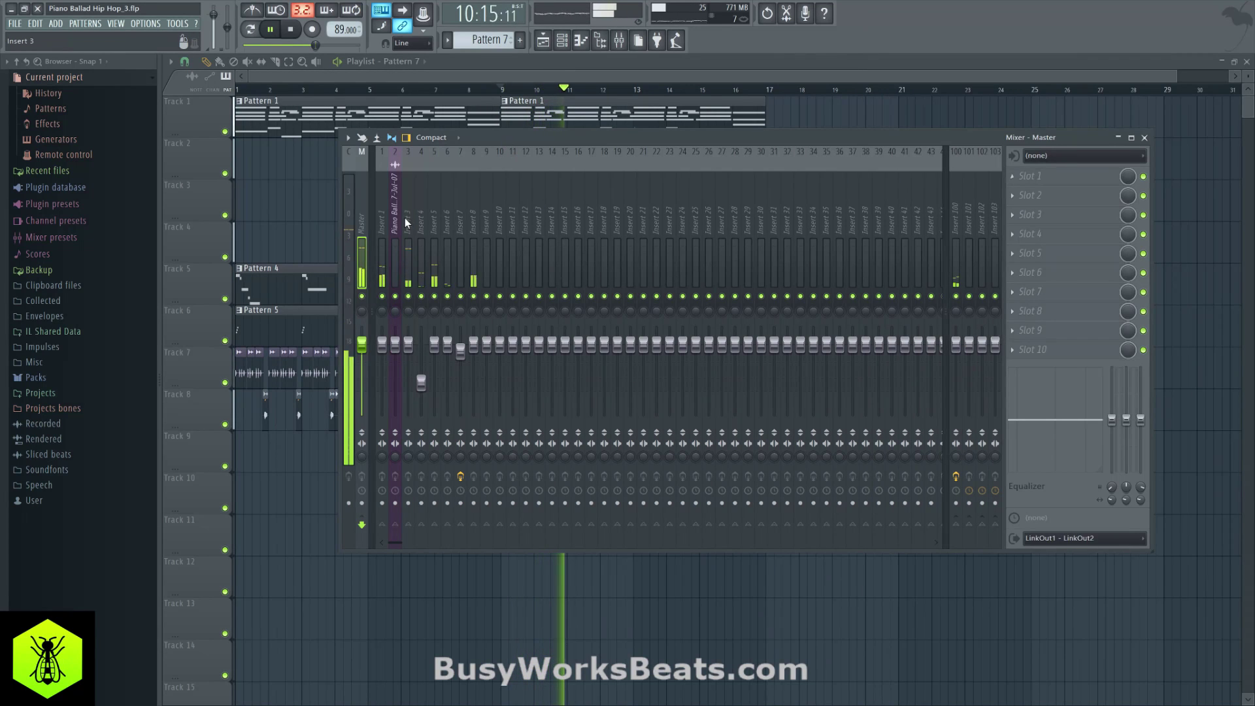
Add UAD Chandler GAV19T to Insert 5's first effect slot and run it bridged with a detached editor.
{"action": "left_click", "coordinate": [435, 216]}
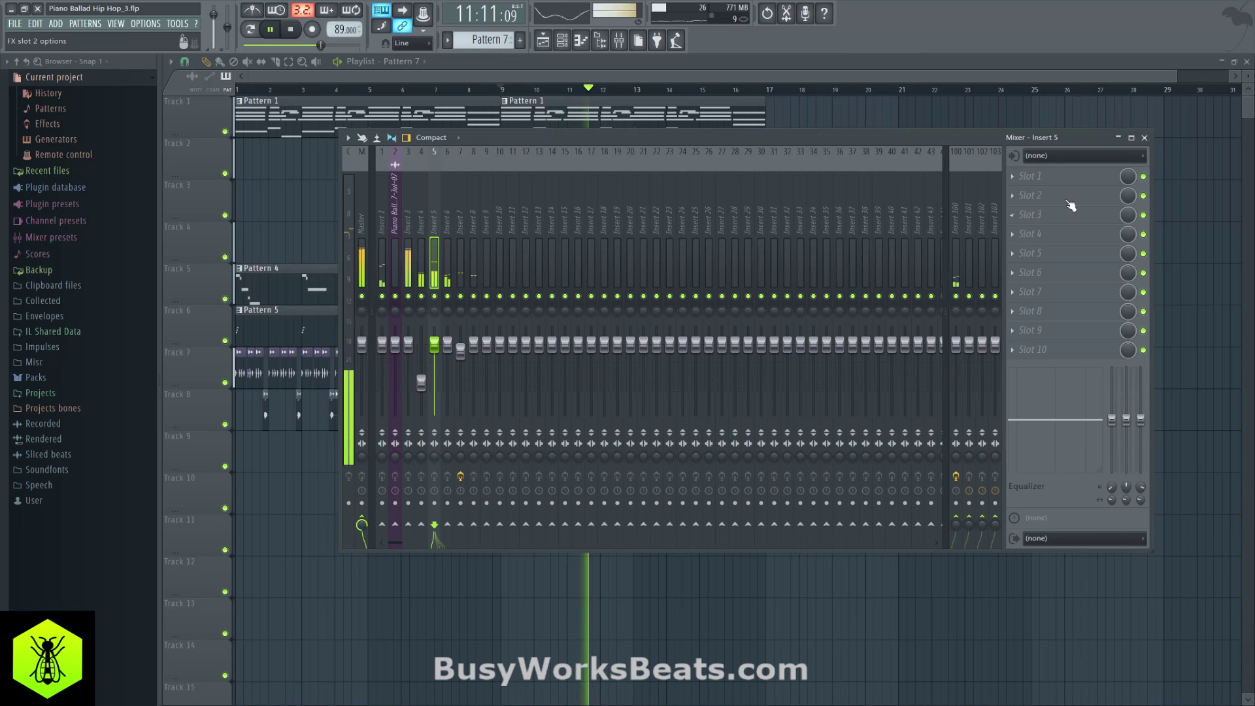
{"action": "left_click", "coordinate": [1069, 199]}
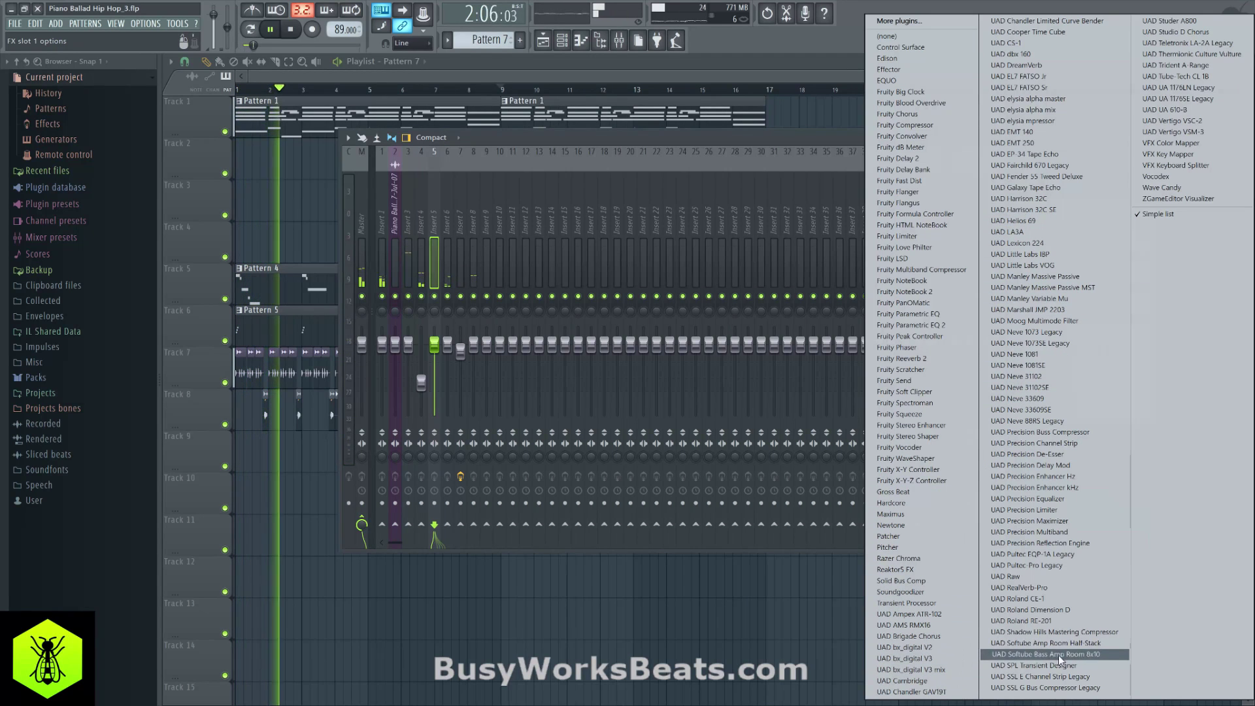
{"action": "left_click", "coordinate": [911, 692]}
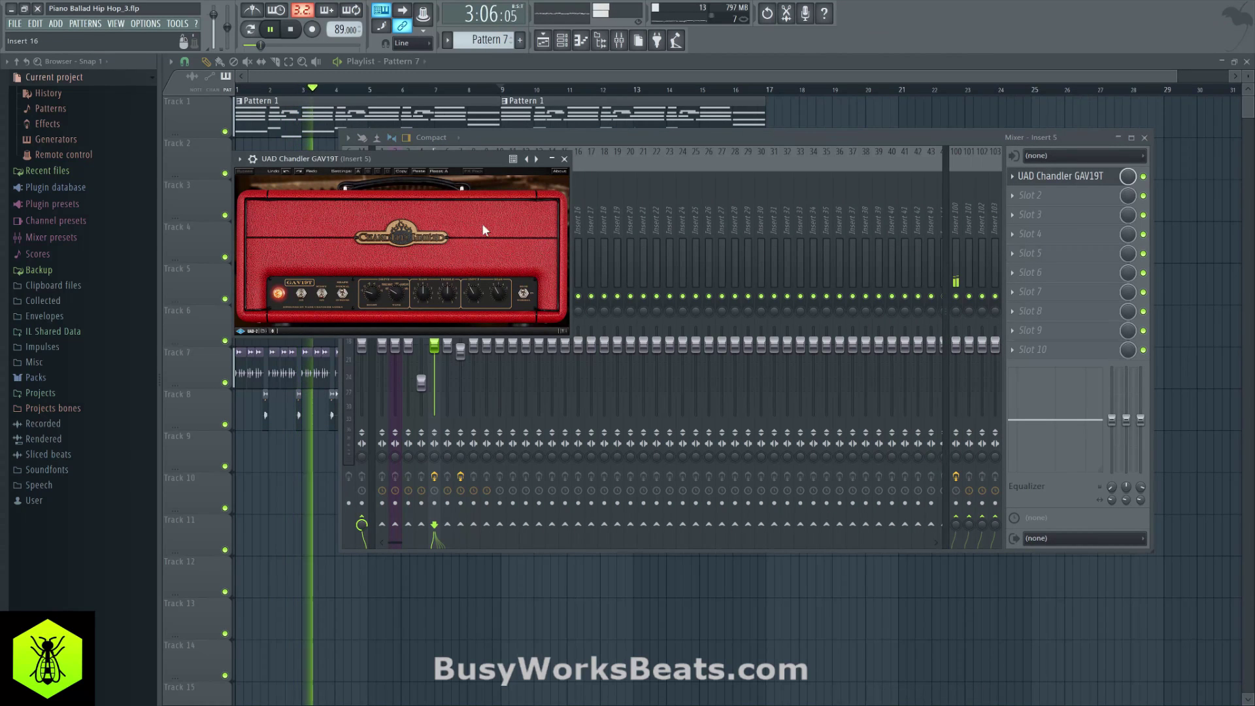
{"action": "left_click", "coordinate": [272, 175]}
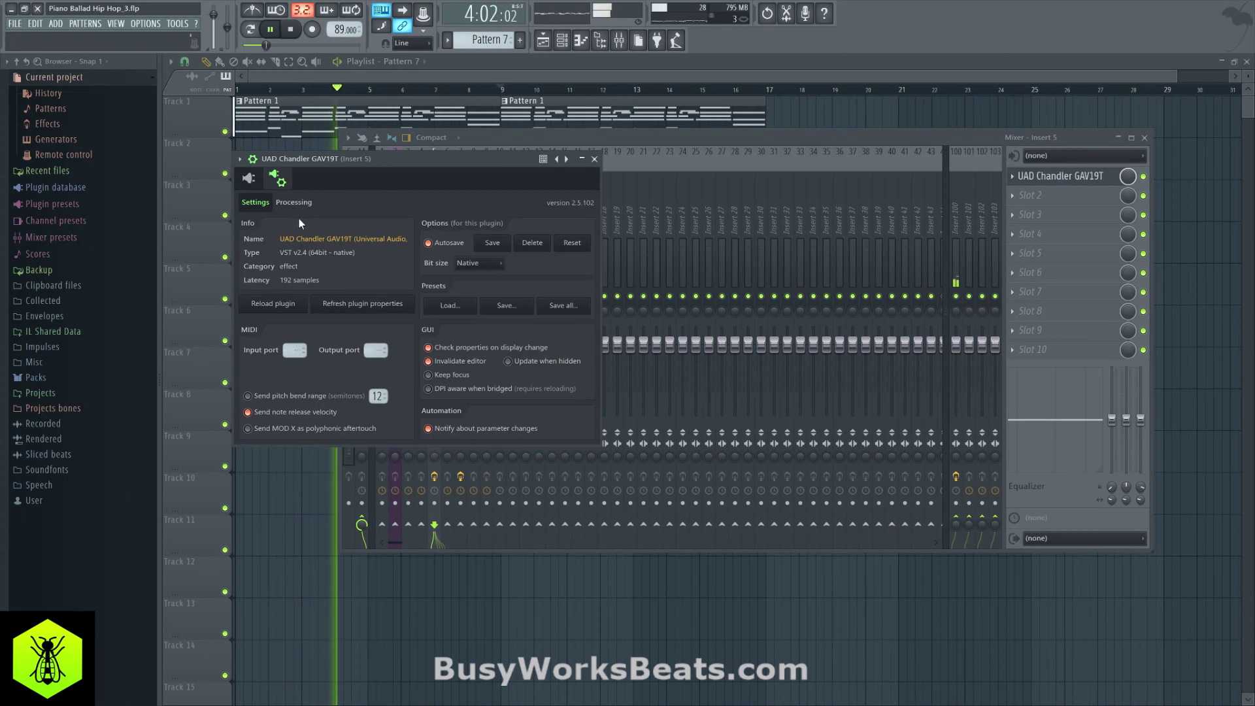
{"action": "left_click", "coordinate": [293, 203]}
{"action": "left_click", "coordinate": [257, 255]}
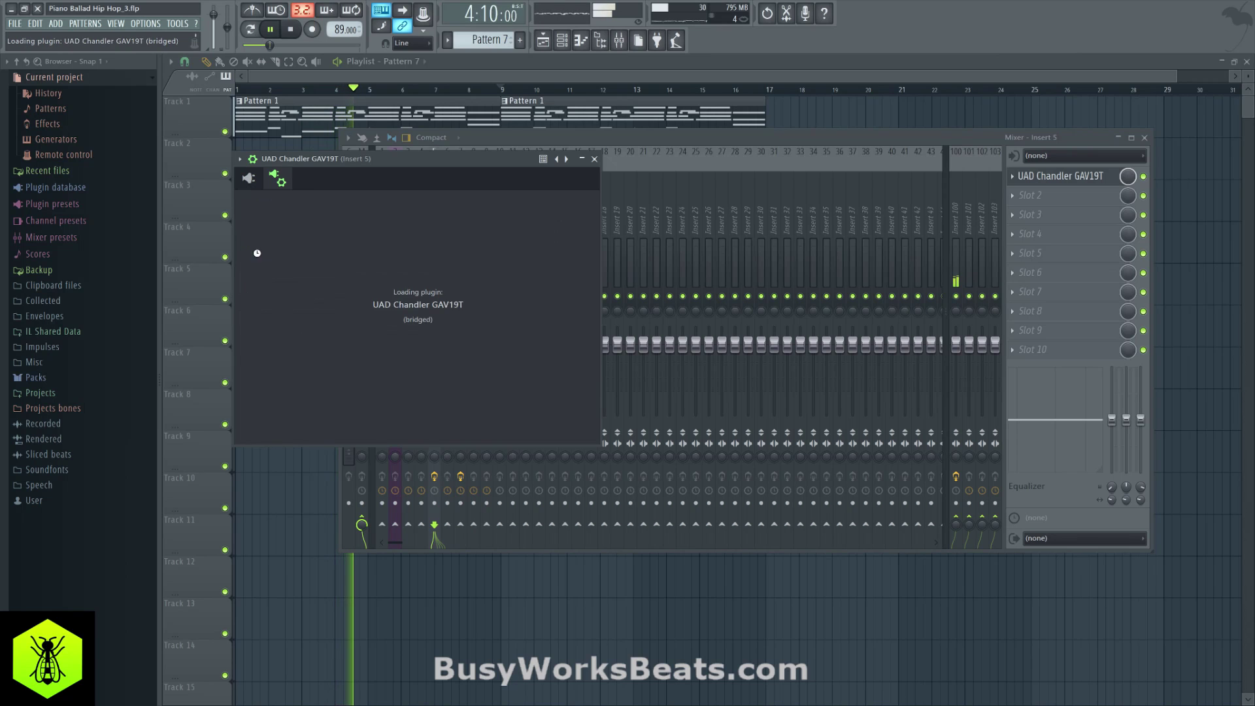
{"action": "left_click", "coordinate": [280, 188]}
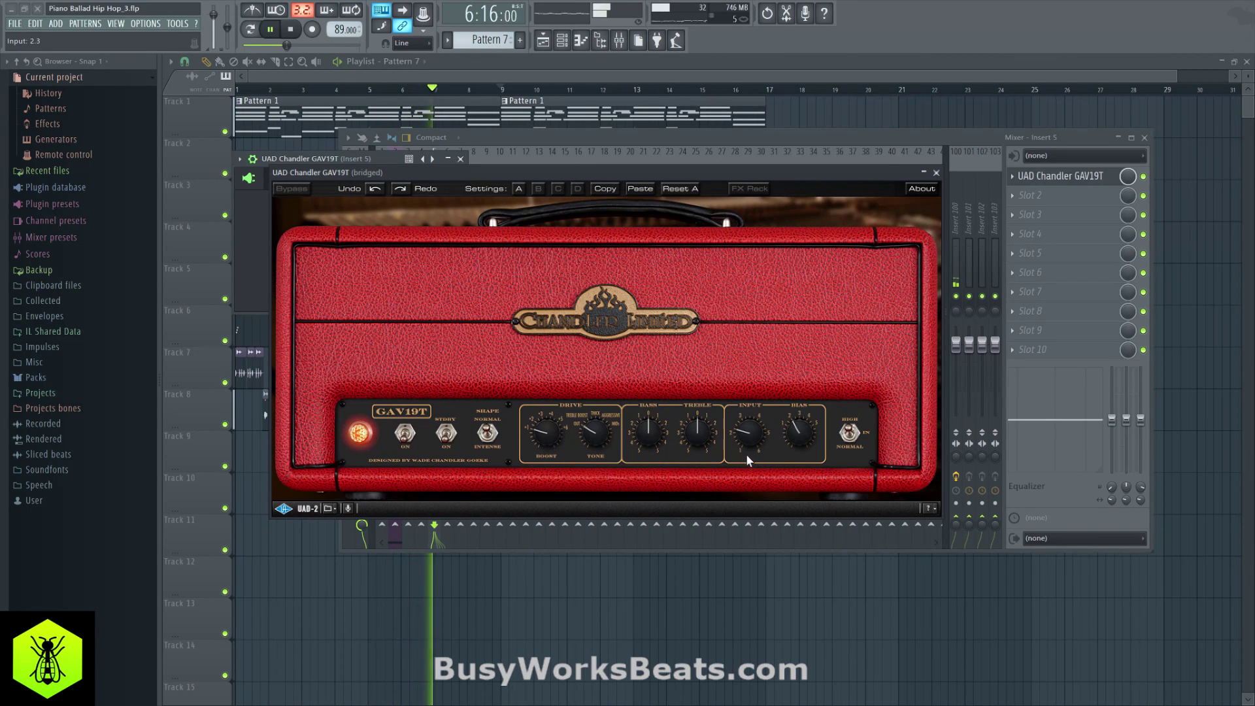
Adjust the GAV19T amp by setting Input to 3.3, raising Bass and lowering Treble to -1.3.
{"action": "left_click_drag", "start_coordinate": [747, 455], "coordinate": [746, 466]}
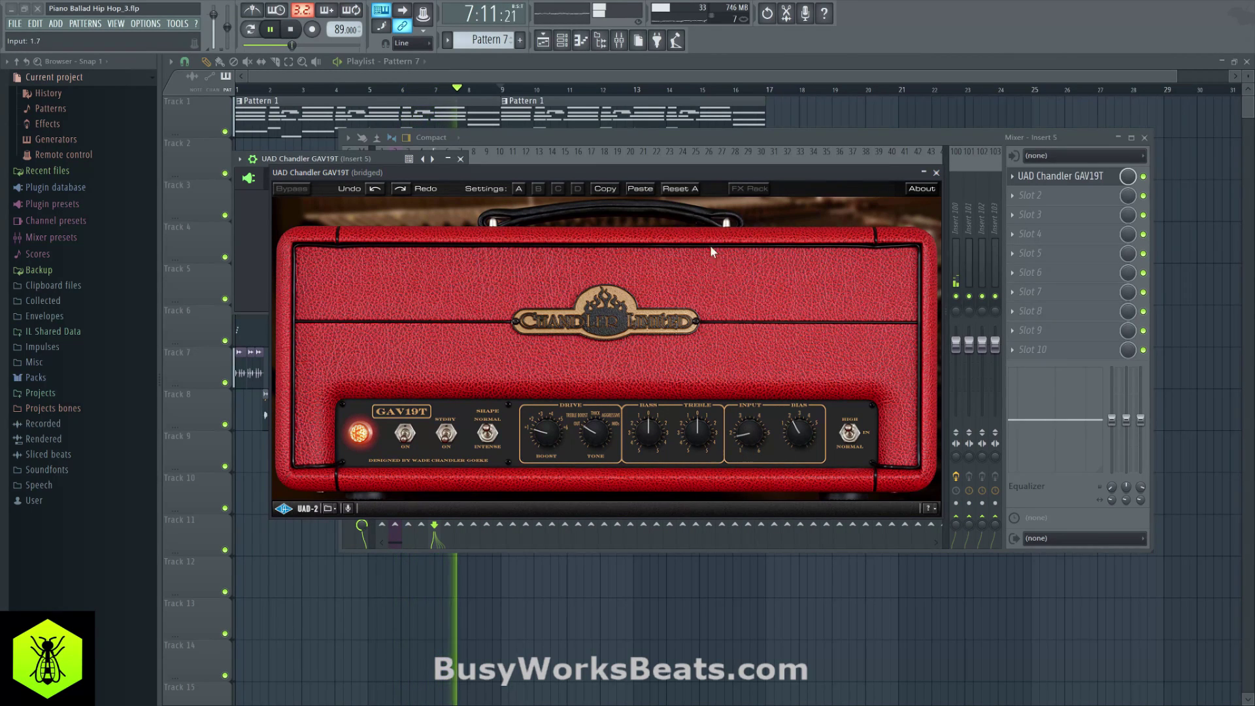
{"action": "left_click", "coordinate": [742, 190]}
{"action": "left_click", "coordinate": [742, 190]}
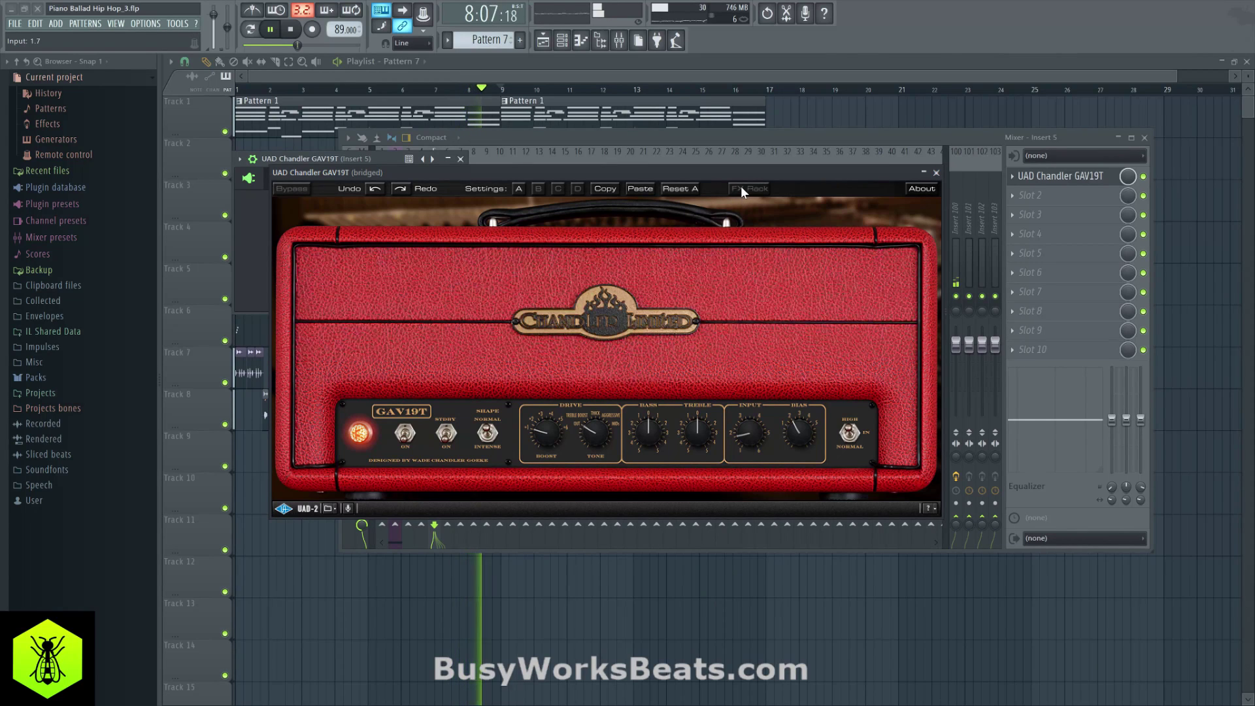
{"action": "left_click_drag", "start_coordinate": [753, 433], "coordinate": [747, 419]}
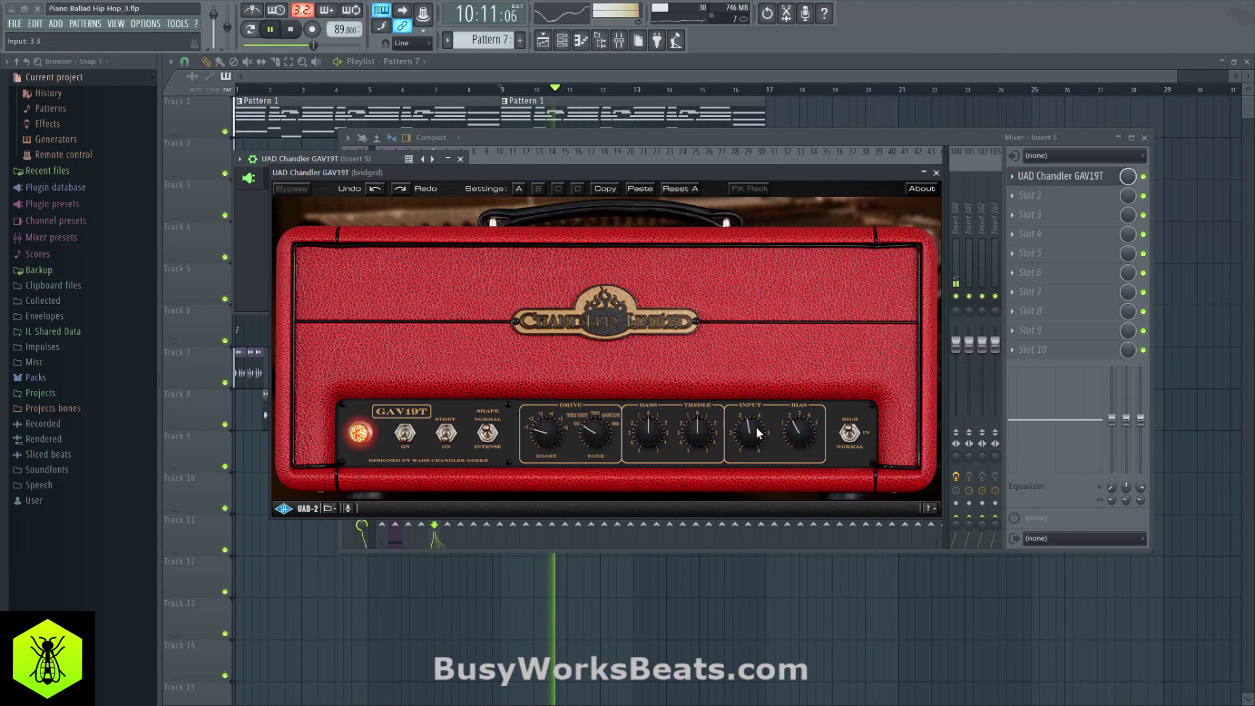
{"action": "left_click_drag", "start_coordinate": [657, 431], "coordinate": [697, 451]}
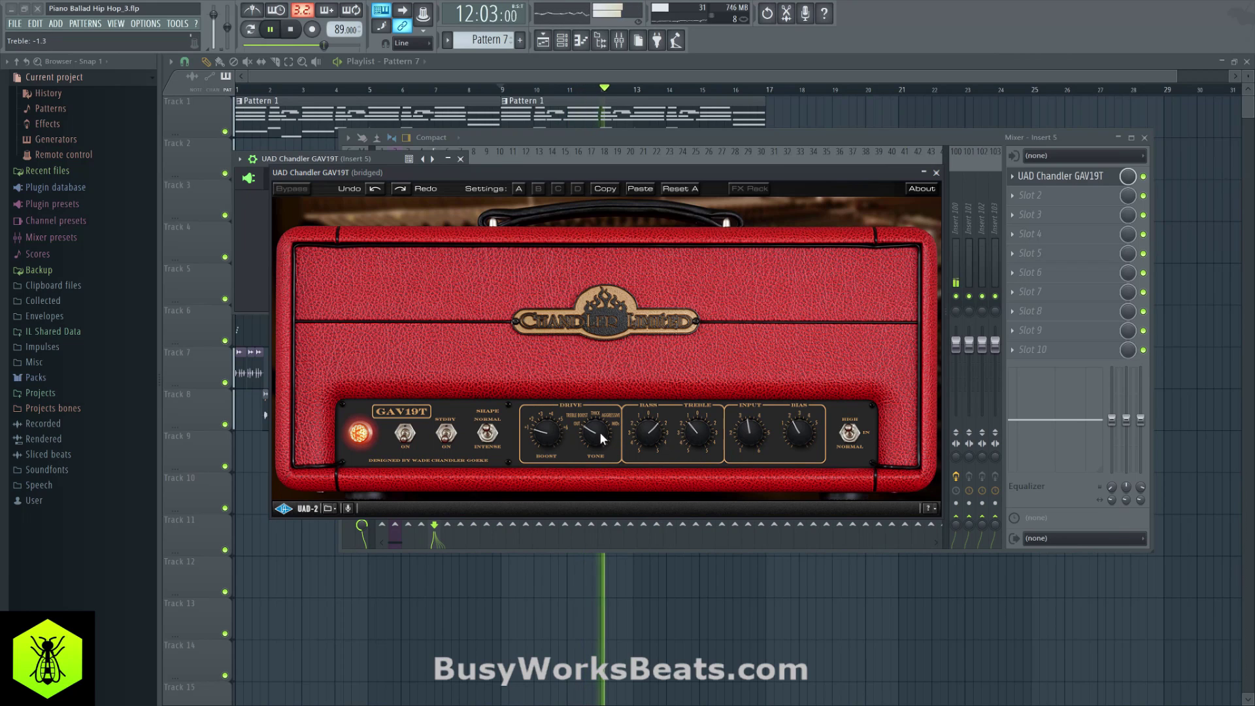
Compare the amp's Thick and Mid tones, settle on Thick, raise Boost and set Input to 2.7.
{"action": "left_click_drag", "start_coordinate": [598, 433], "coordinate": [597, 427]}
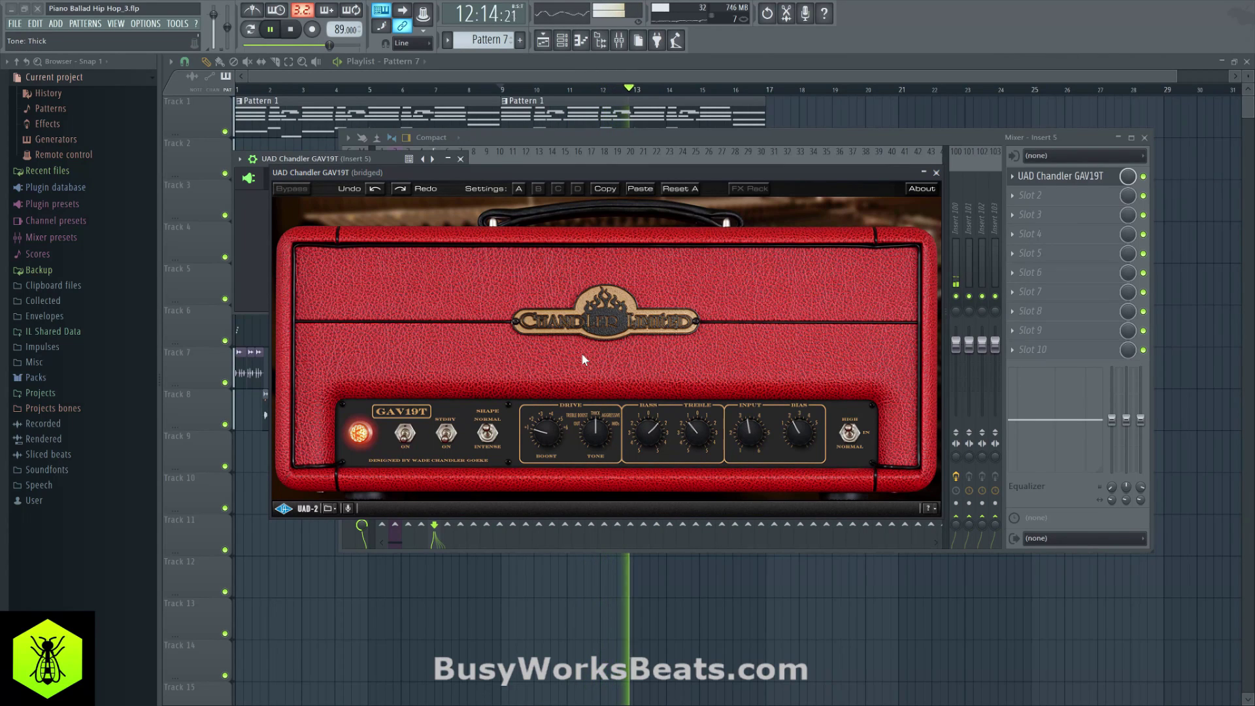
{"action": "mouse_move", "coordinate": [590, 436]}
{"action": "left_mouse_down"}
{"action": "mouse_move", "coordinate": [594, 414]}
{"action": "mouse_move", "coordinate": [608, 474]}
{"action": "mouse_move", "coordinate": [591, 440]}
{"action": "mouse_move", "coordinate": [595, 404]}
{"action": "mouse_move", "coordinate": [598, 429]}
{"action": "left_mouse_up"}
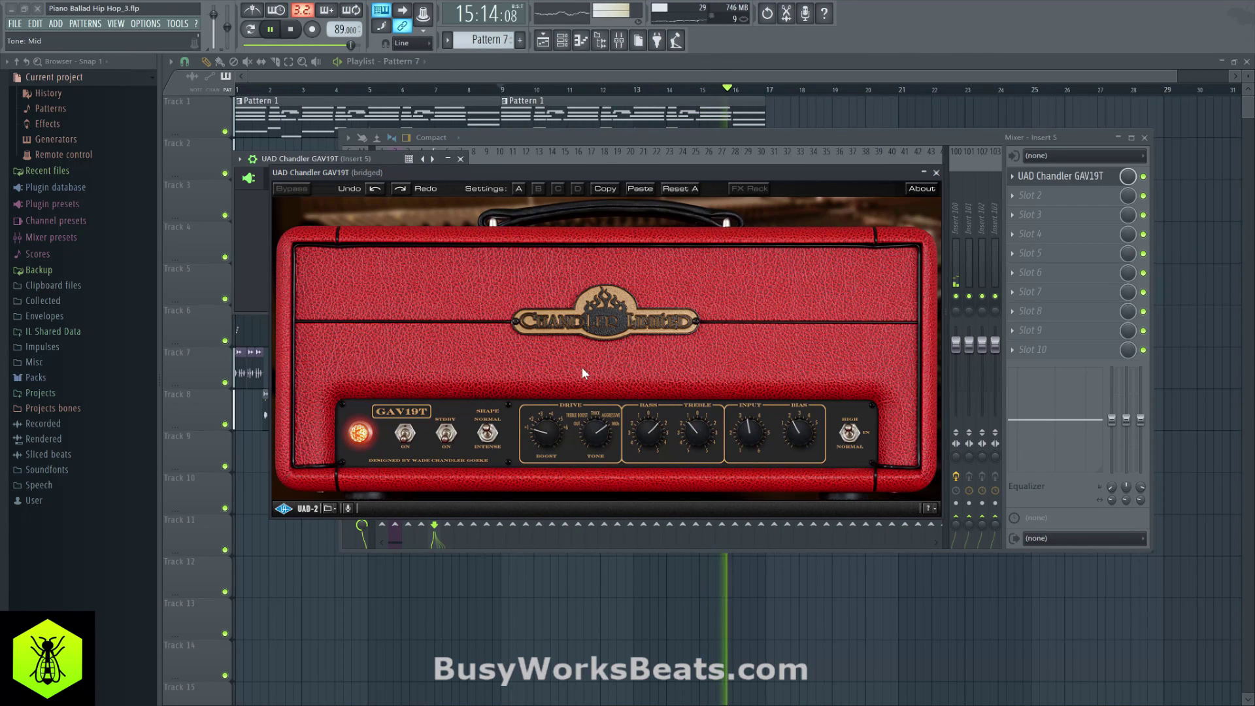
{"action": "left_click", "coordinate": [544, 431]}
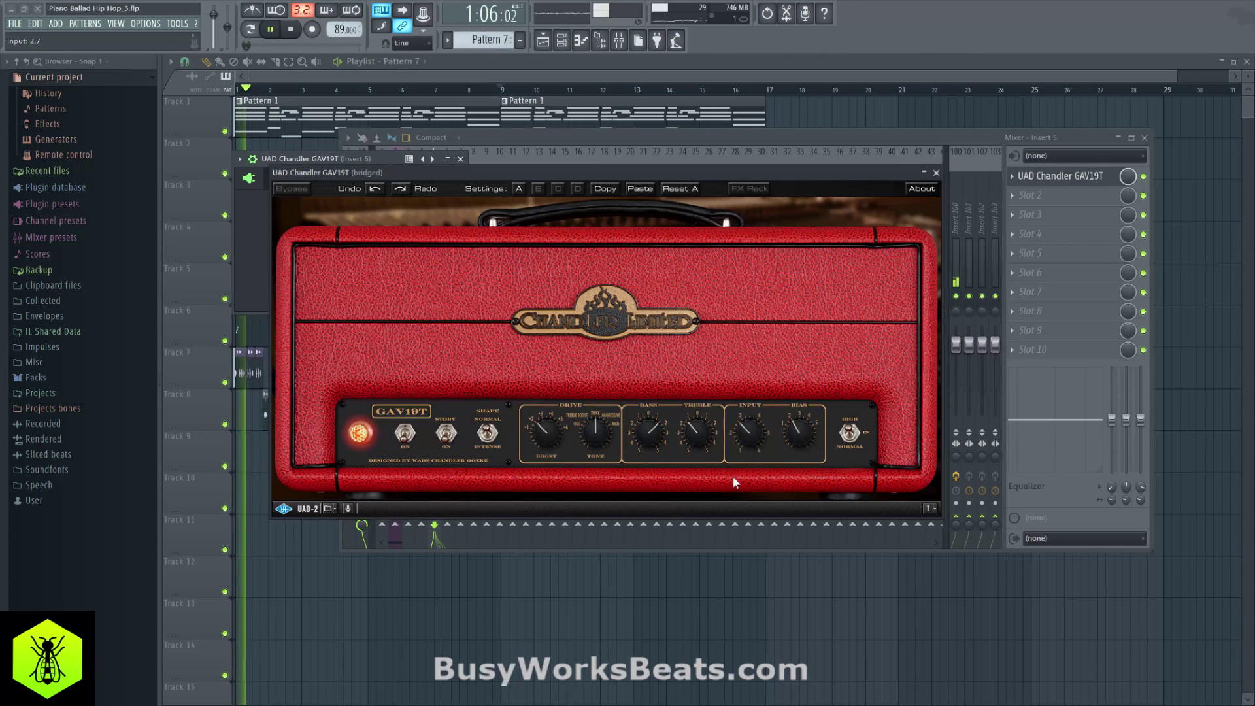
Close the open windows, select bars 9 to 17 on the playlist timeline and play that range.
{"action": "key", "text": "F12"}
{"action": "left_click_drag", "start_coordinate": [502, 90], "coordinate": [778, 88]}
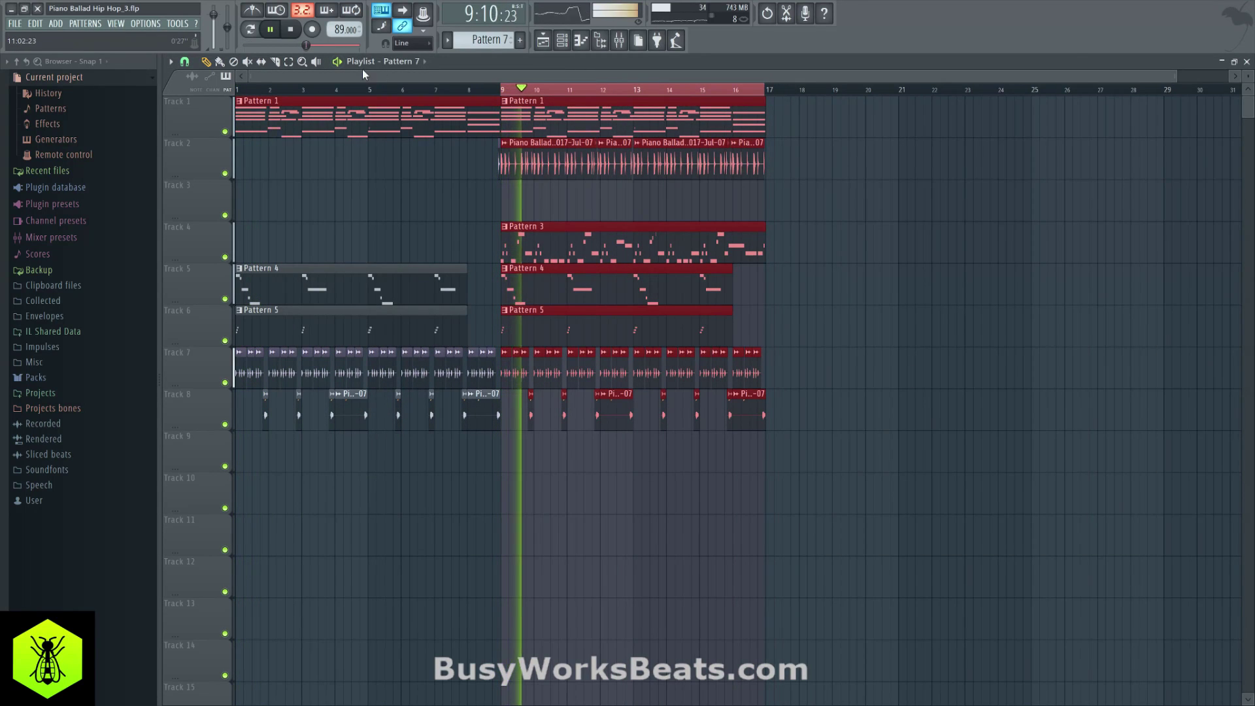
{"action": "key", "text": "space"}
{"action": "left_click", "coordinate": [185, 61]}
{"action": "left_click", "coordinate": [215, 241]}
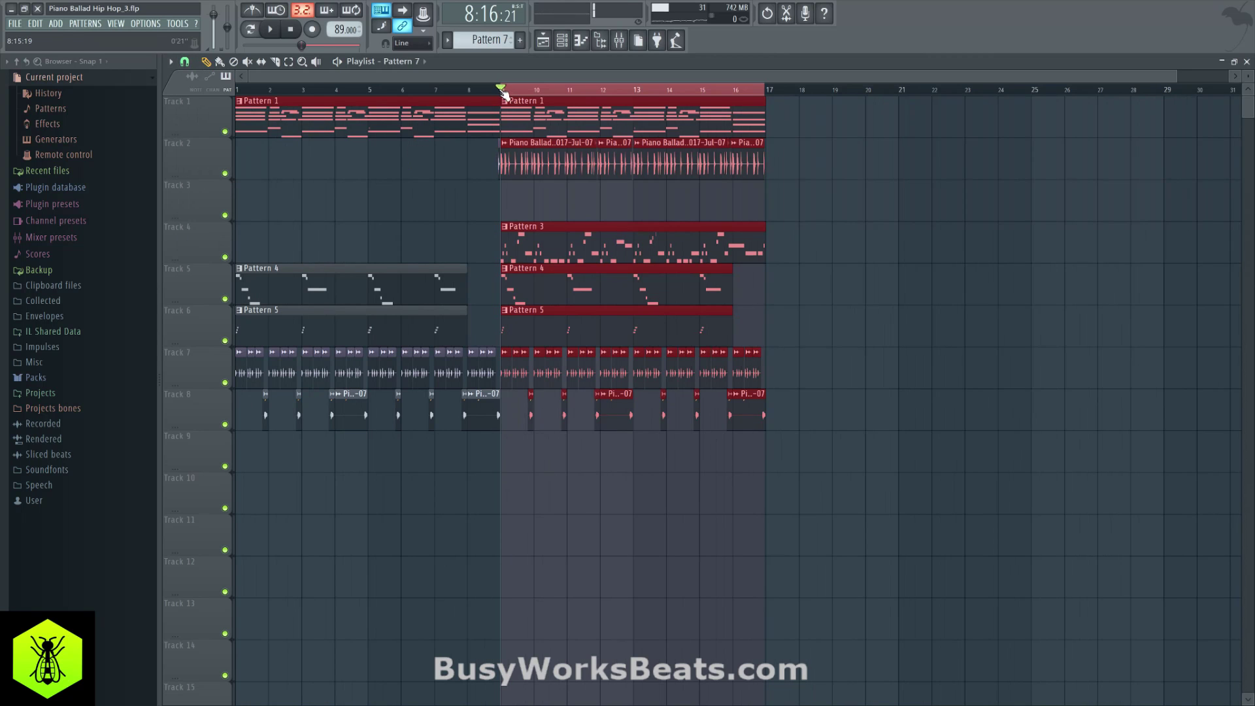
{"action": "left_click_drag", "start_coordinate": [504, 92], "coordinate": [778, 97]}
{"action": "key", "text": "space"}
Lower Insert 5's volume fader slightly in the mixer.
{"action": "key", "text": "F9"}
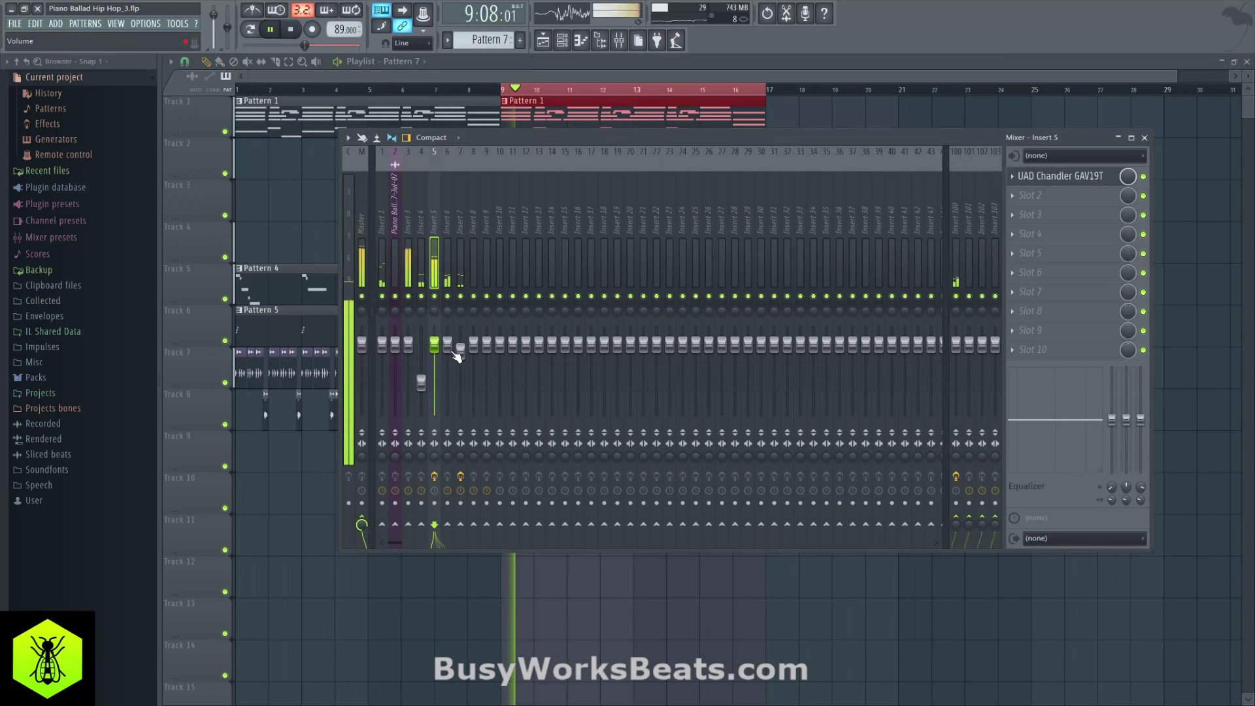
{"action": "left_click_drag", "start_coordinate": [434, 345], "coordinate": [434, 354]}
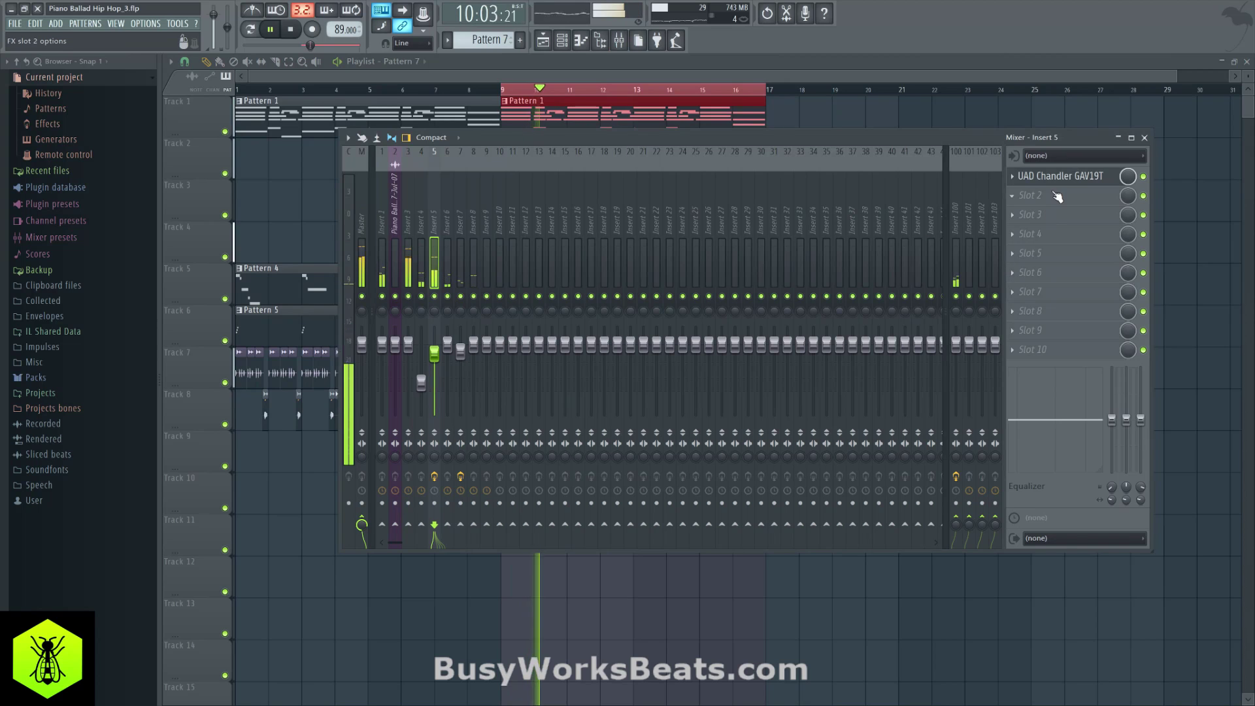
{"action": "key", "text": "F9"}
Inspect the Trilian channel's patch and its miscellaneous channel settings, and close its window.
{"action": "key", "text": "F6"}
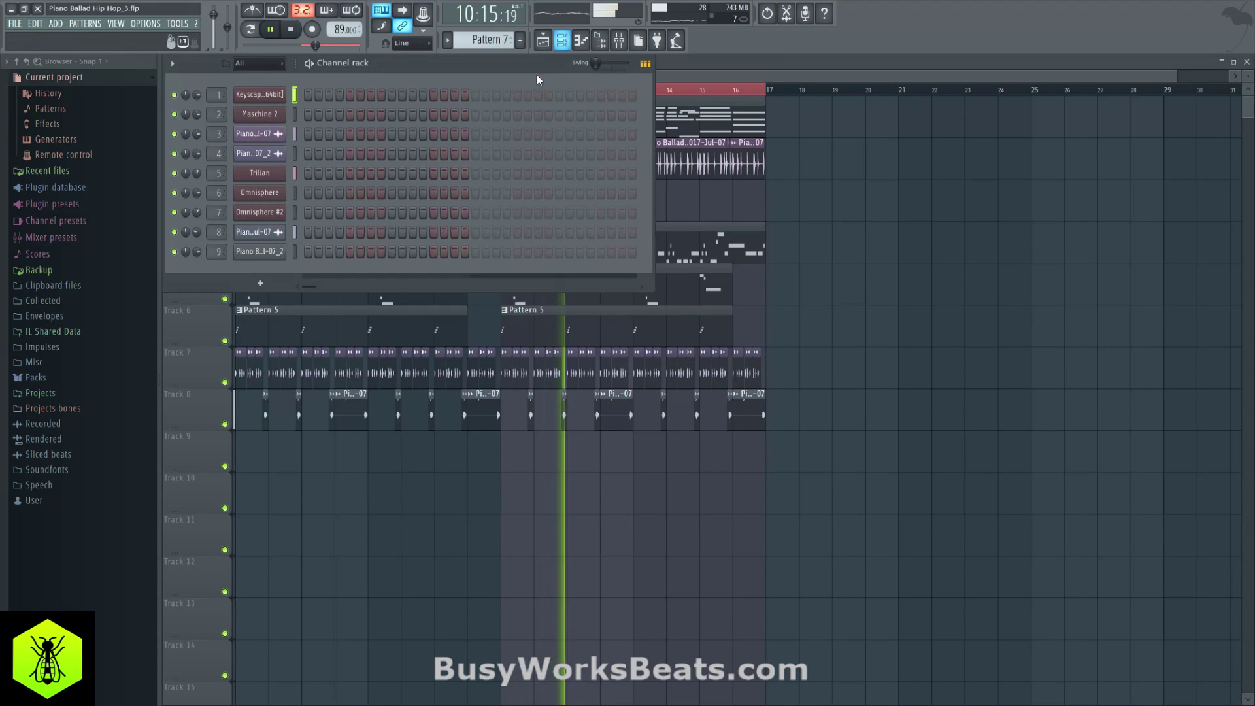
{"action": "left_click", "coordinate": [260, 173]}
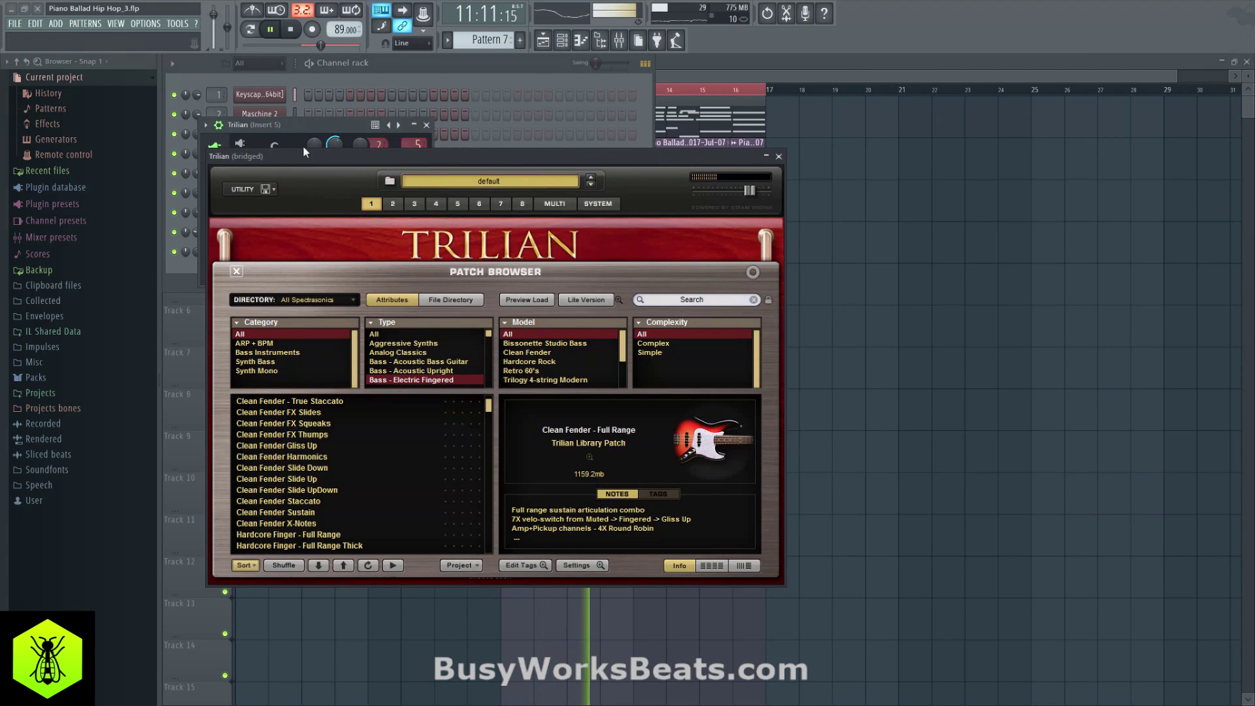
{"action": "left_click", "coordinate": [272, 147]}
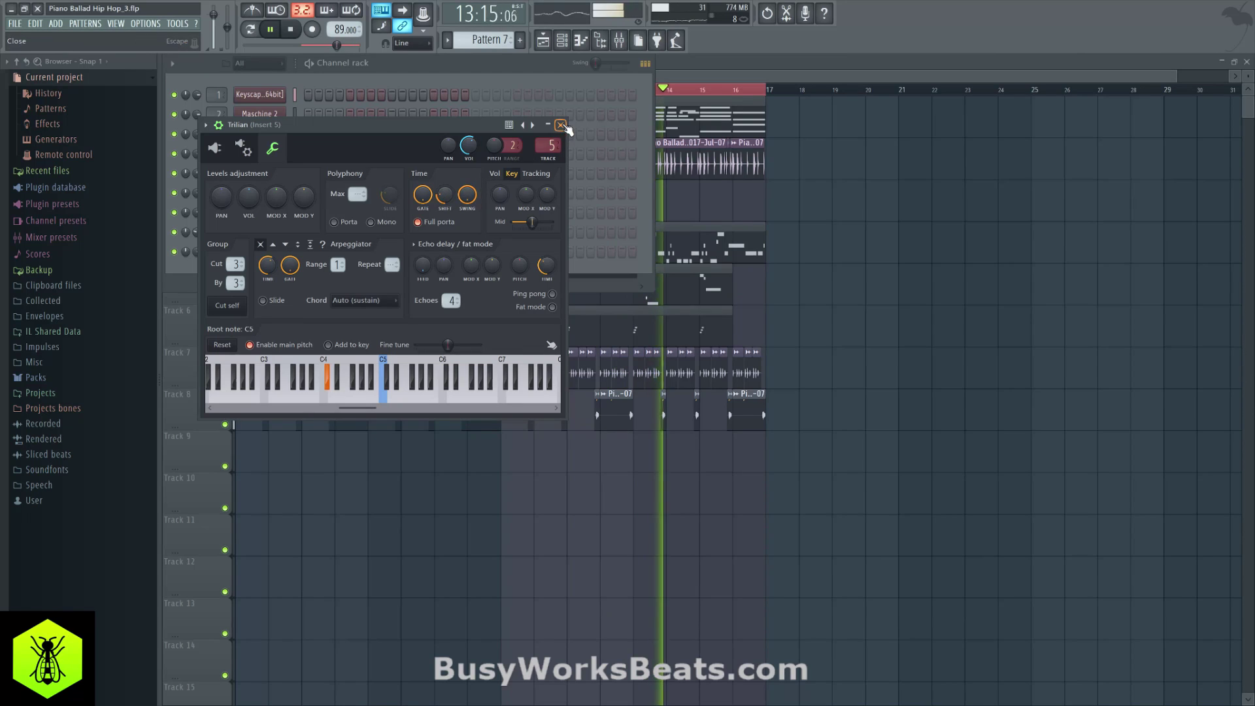
{"action": "left_click", "coordinate": [561, 125]}
Browse the GAV19T's presets on Insert 5, try 07 Paula Crunchy and close the plugin.
{"action": "key", "text": "F9"}
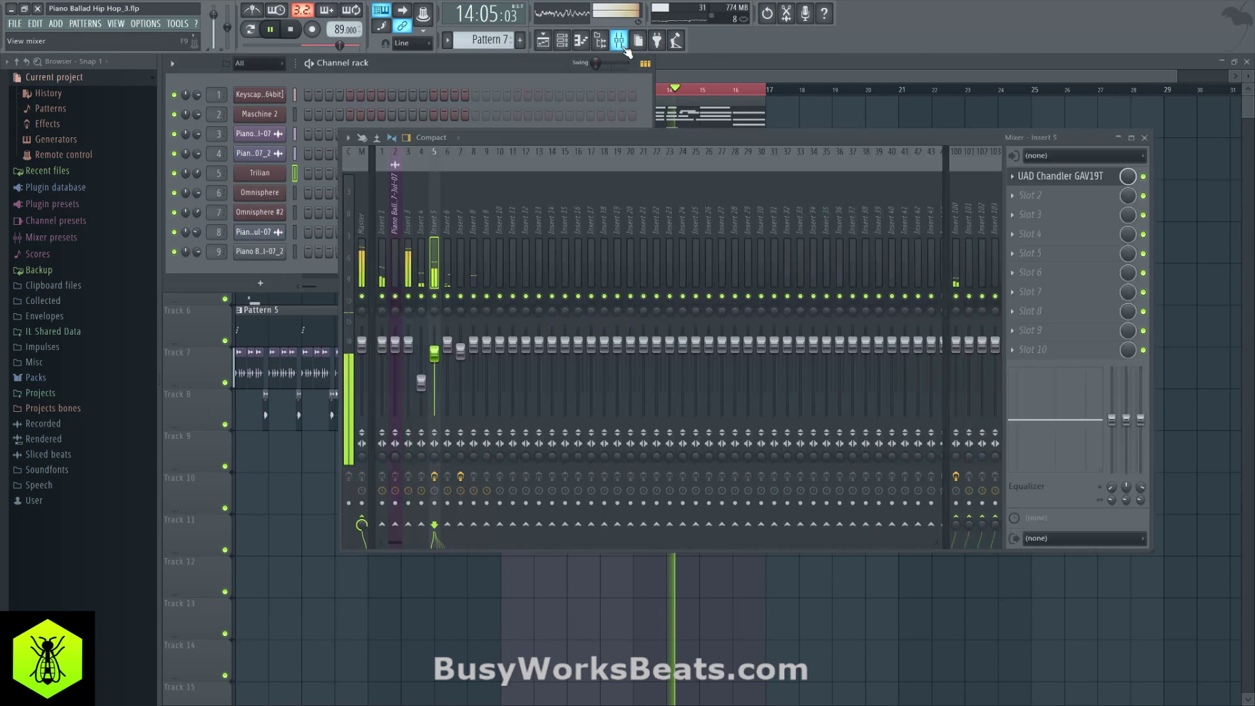
{"action": "left_click", "coordinate": [1072, 177]}
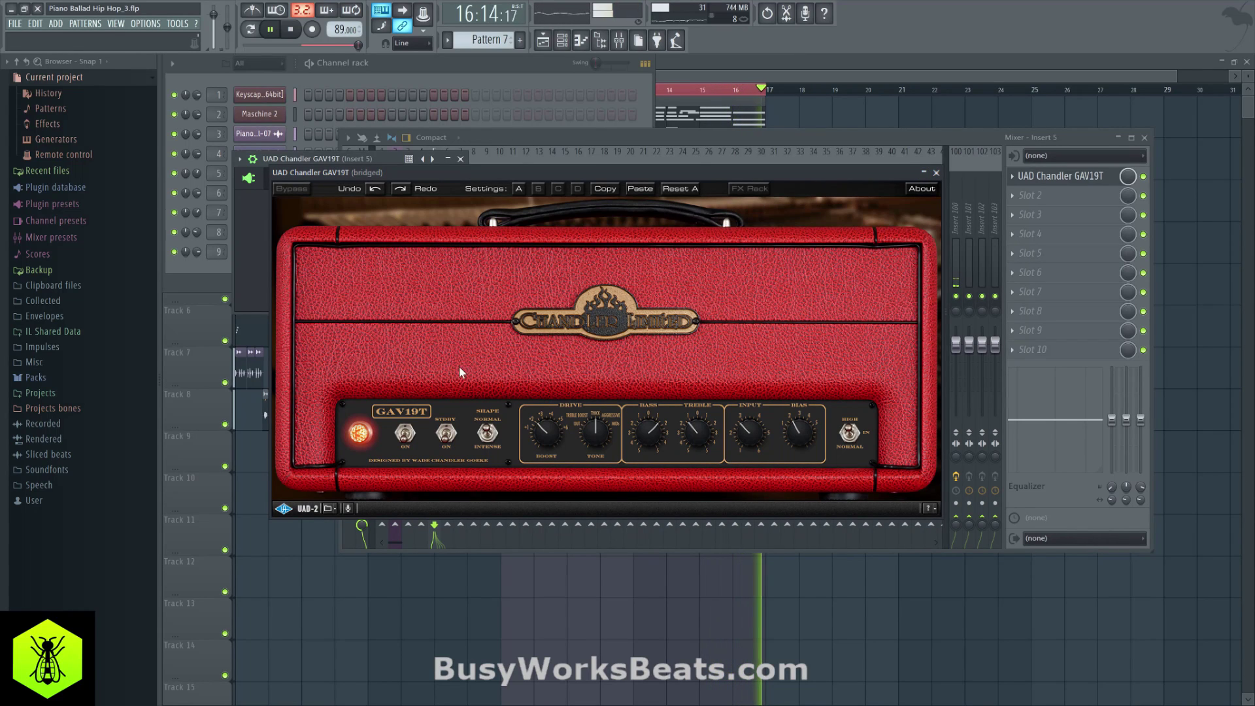
{"action": "left_click", "coordinate": [338, 509]}
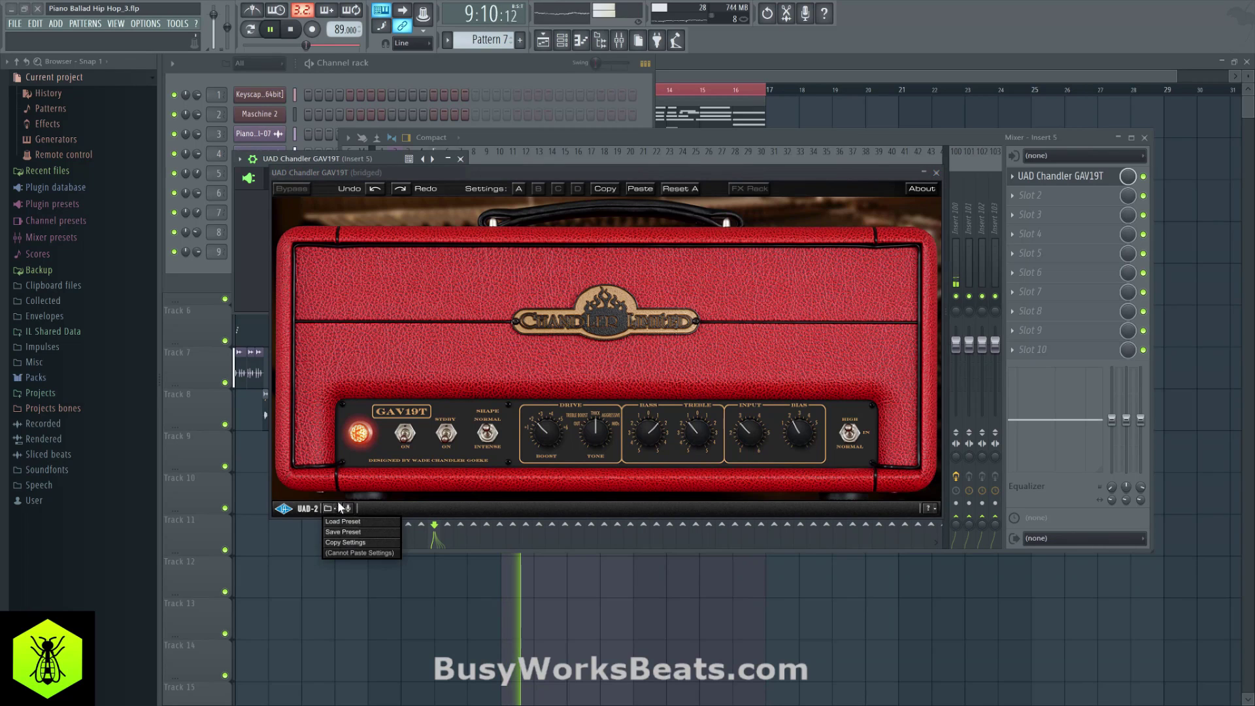
{"action": "left_click", "coordinate": [782, 319]}
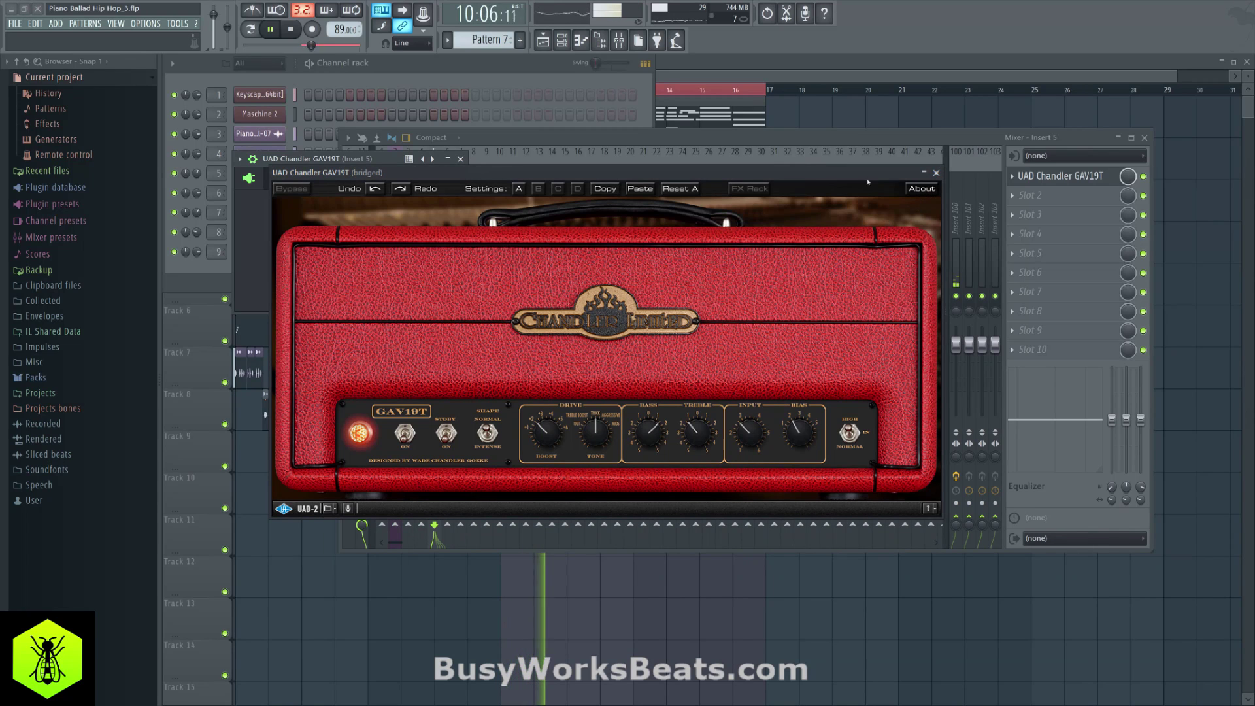
{"action": "left_click", "coordinate": [435, 159]}
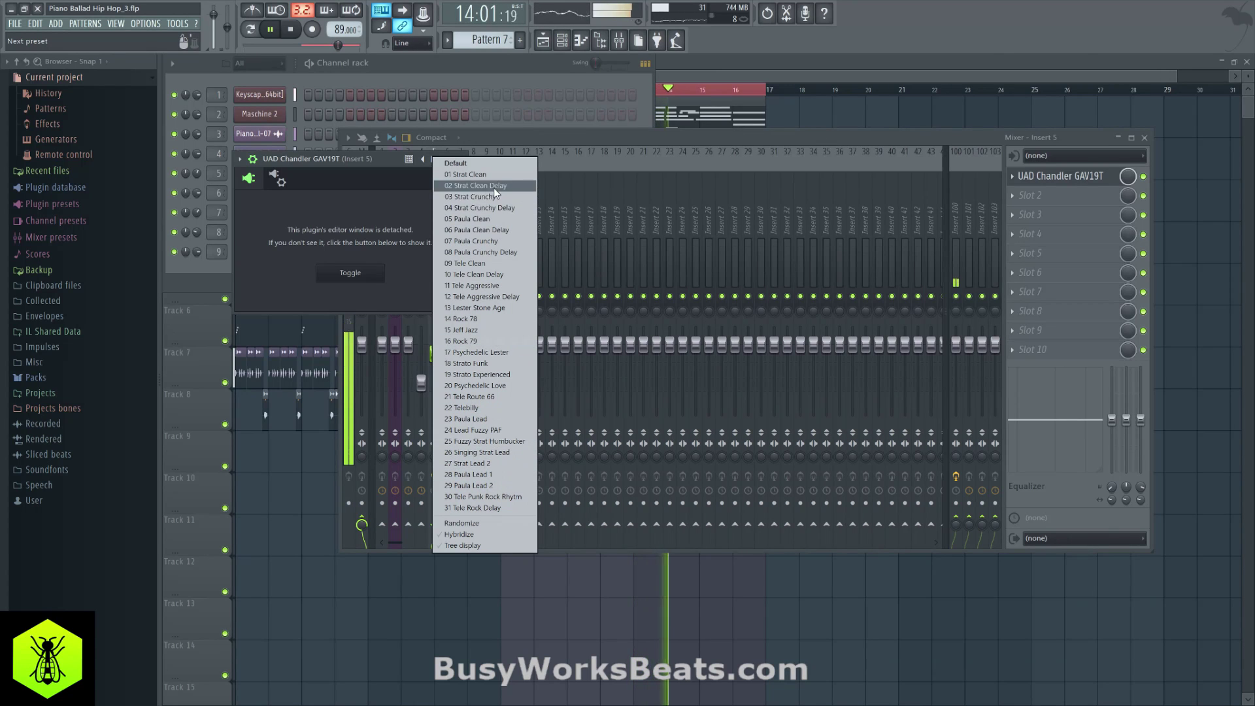
{"action": "left_click", "coordinate": [508, 242]}
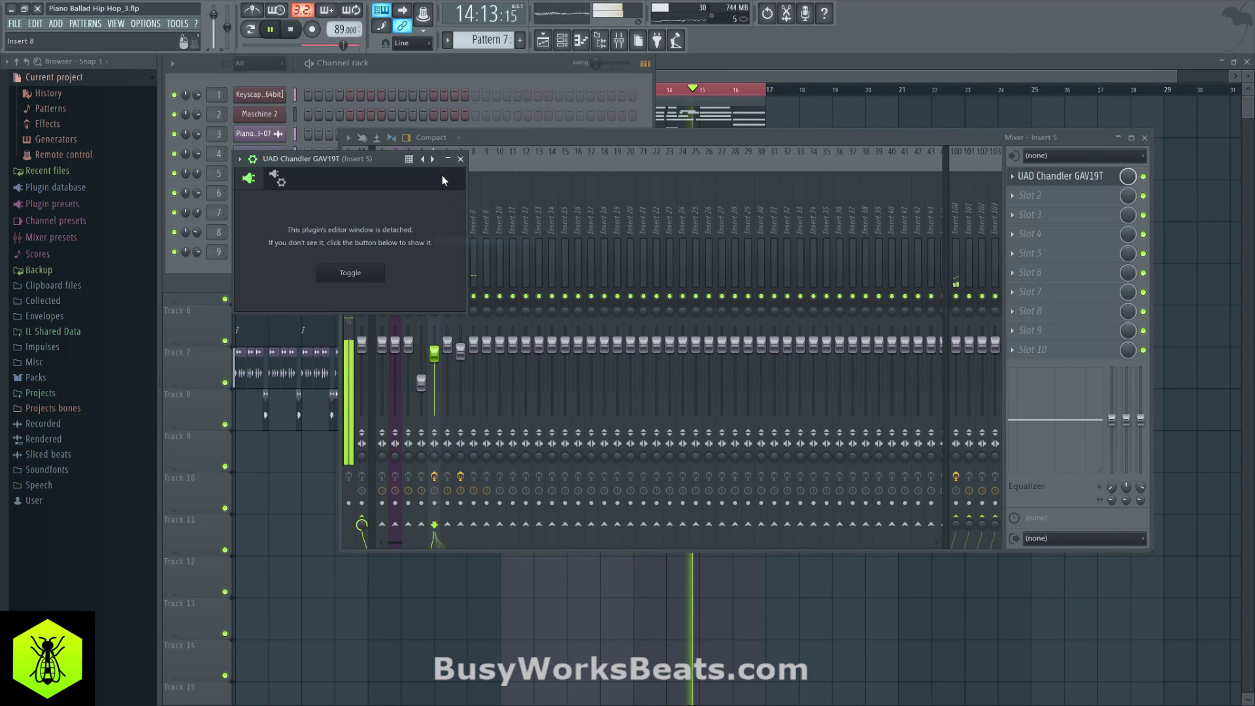
{"action": "left_click", "coordinate": [440, 165]}
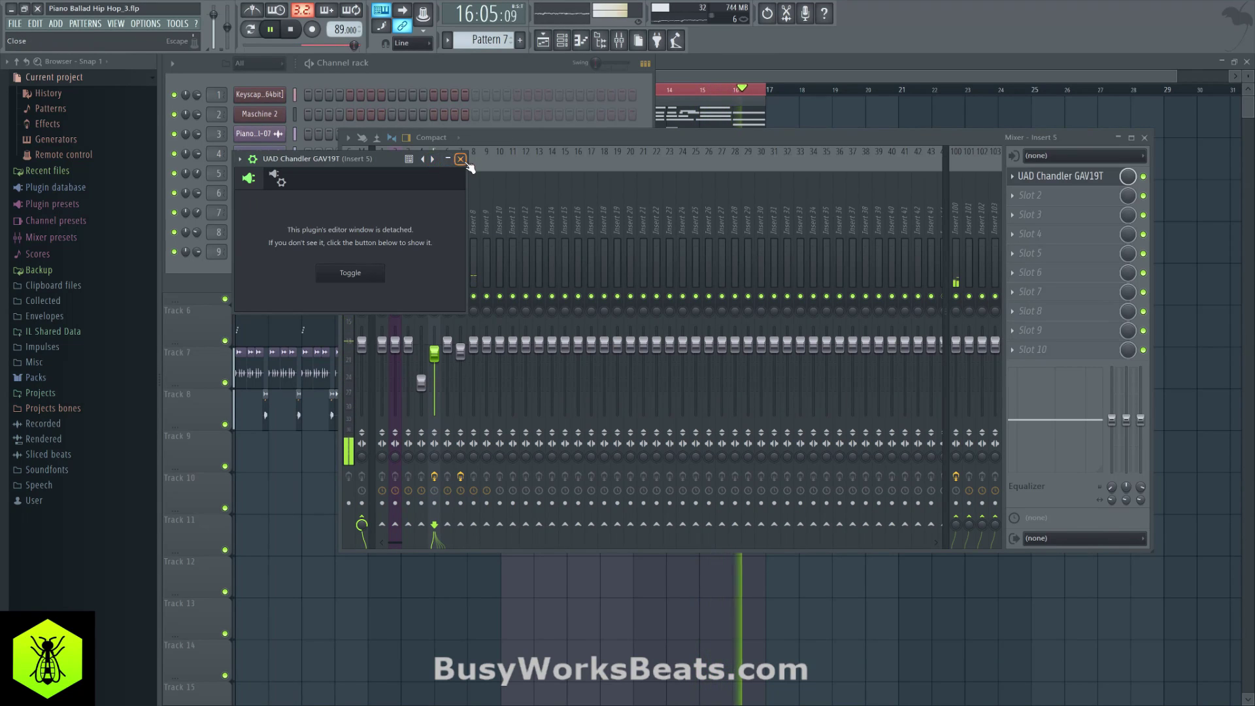
{"action": "left_click", "coordinate": [460, 159]}
Raise Insert 5's volume fader back to its default level and add UAD Cooper Time Cube in the second slot.
{"action": "left_click", "coordinate": [1031, 196]}
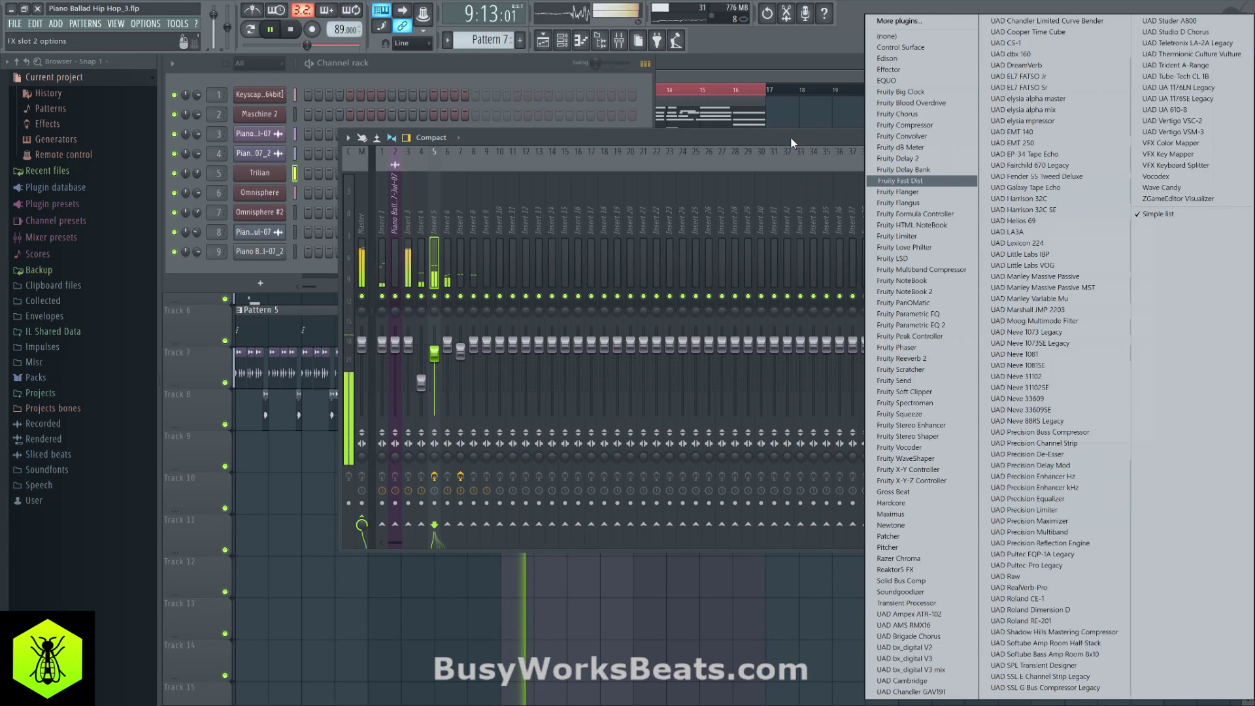
{"action": "left_click", "coordinate": [433, 359]}
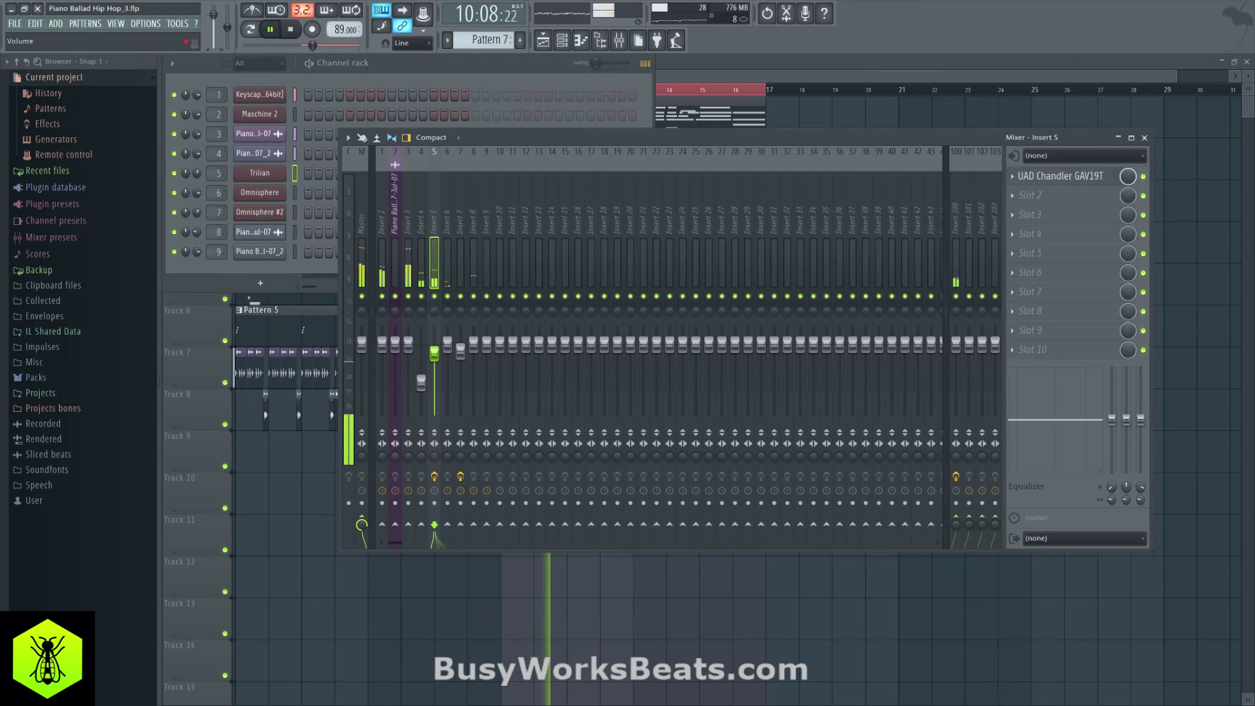
{"action": "left_click", "coordinate": [1038, 200]}
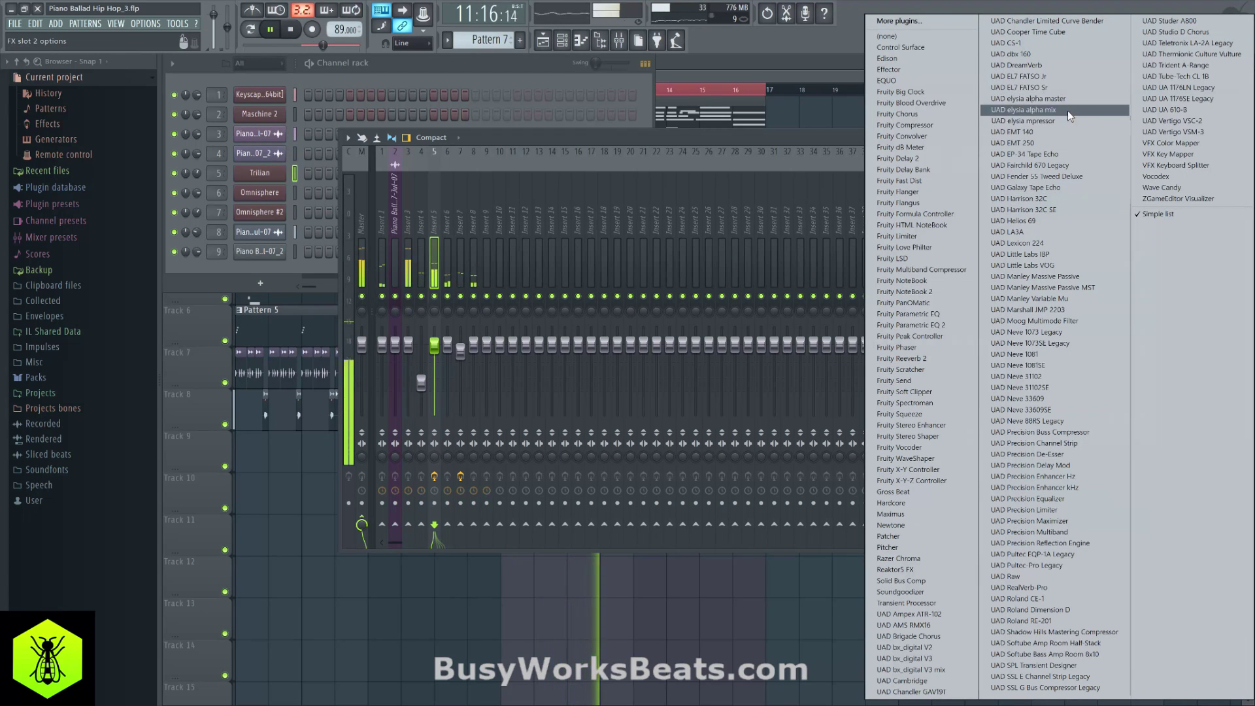
{"action": "left_click", "coordinate": [1062, 34]}
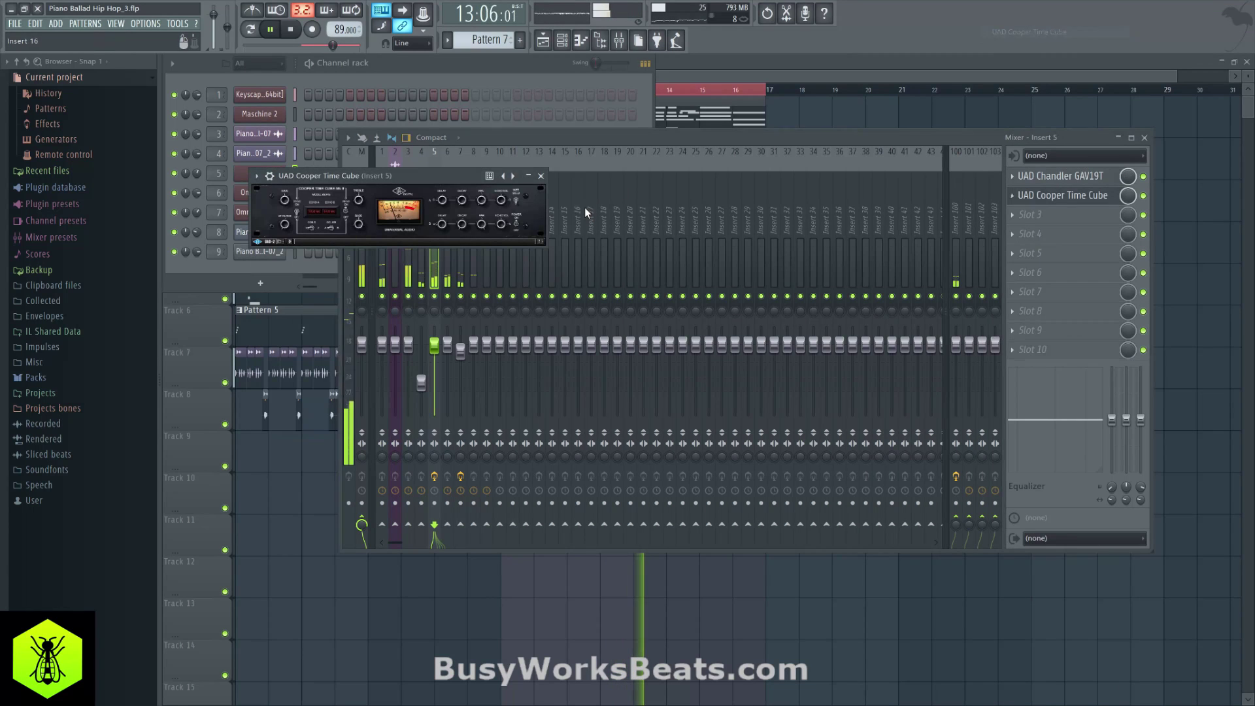
Try the Vocal Dimension preset on the Cooper Time Cube and switch to Small Room.
{"action": "left_click", "coordinate": [513, 177]}
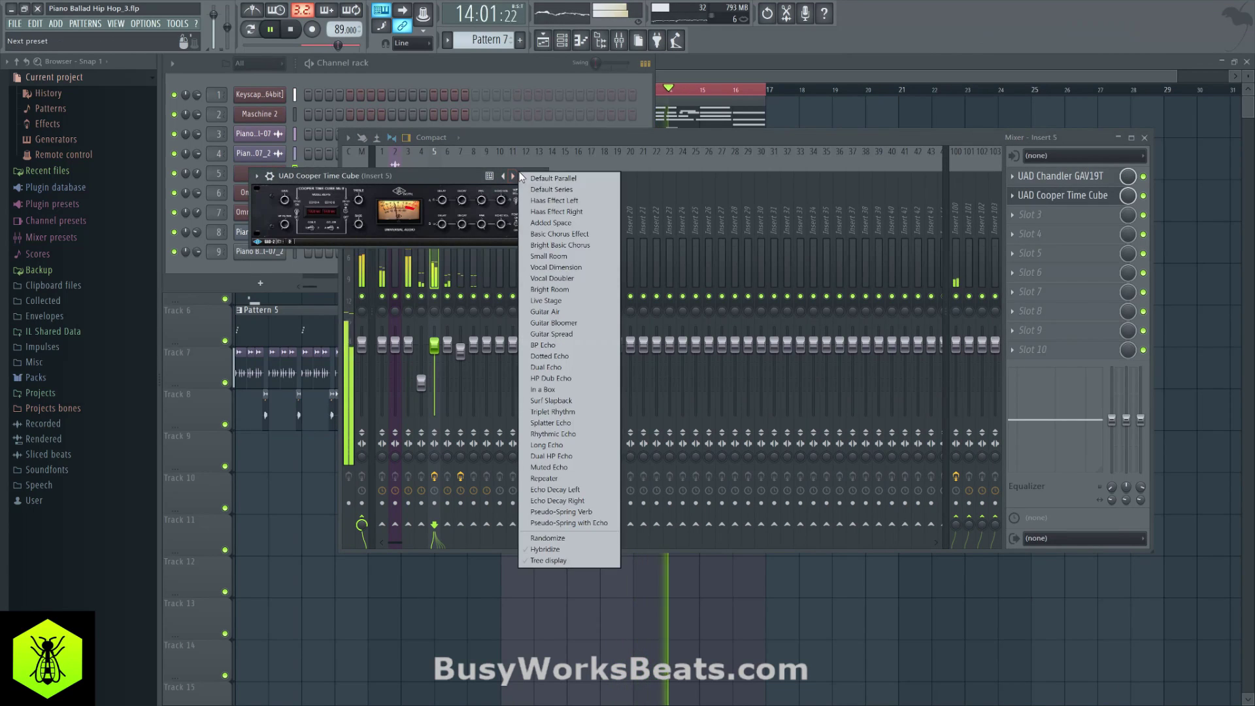
{"action": "left_click", "coordinate": [569, 268]}
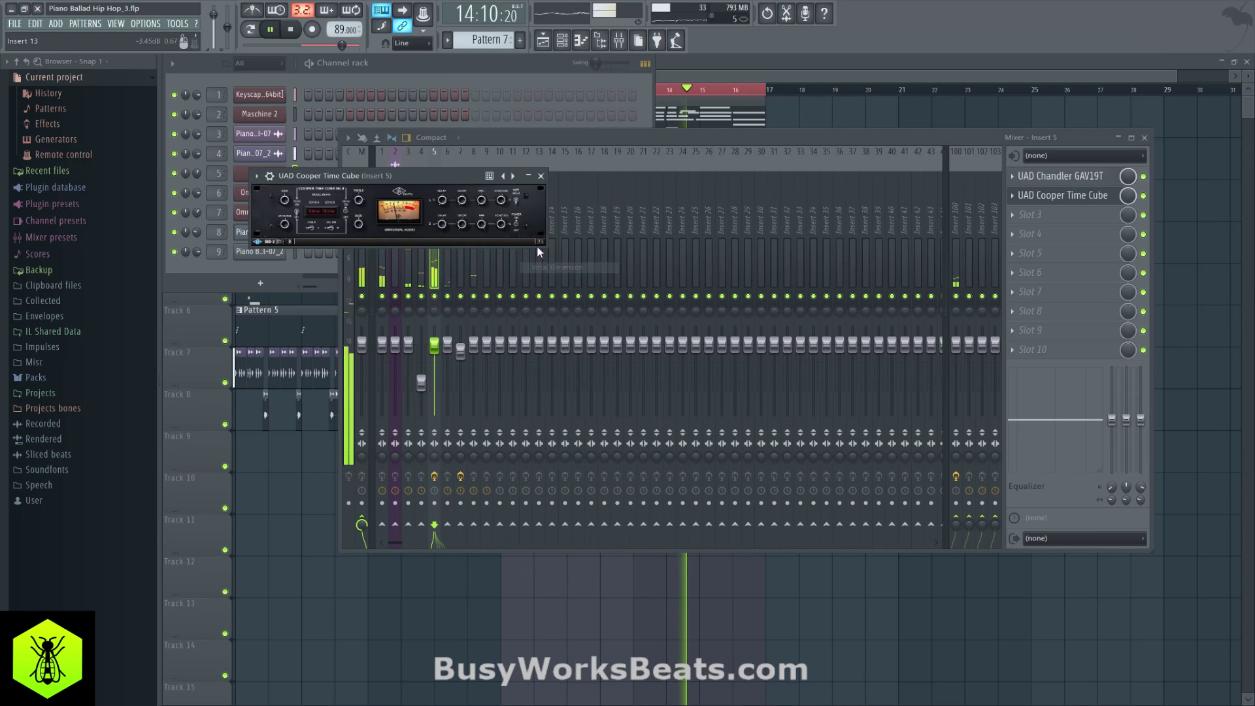
{"action": "left_click", "coordinate": [513, 177]}
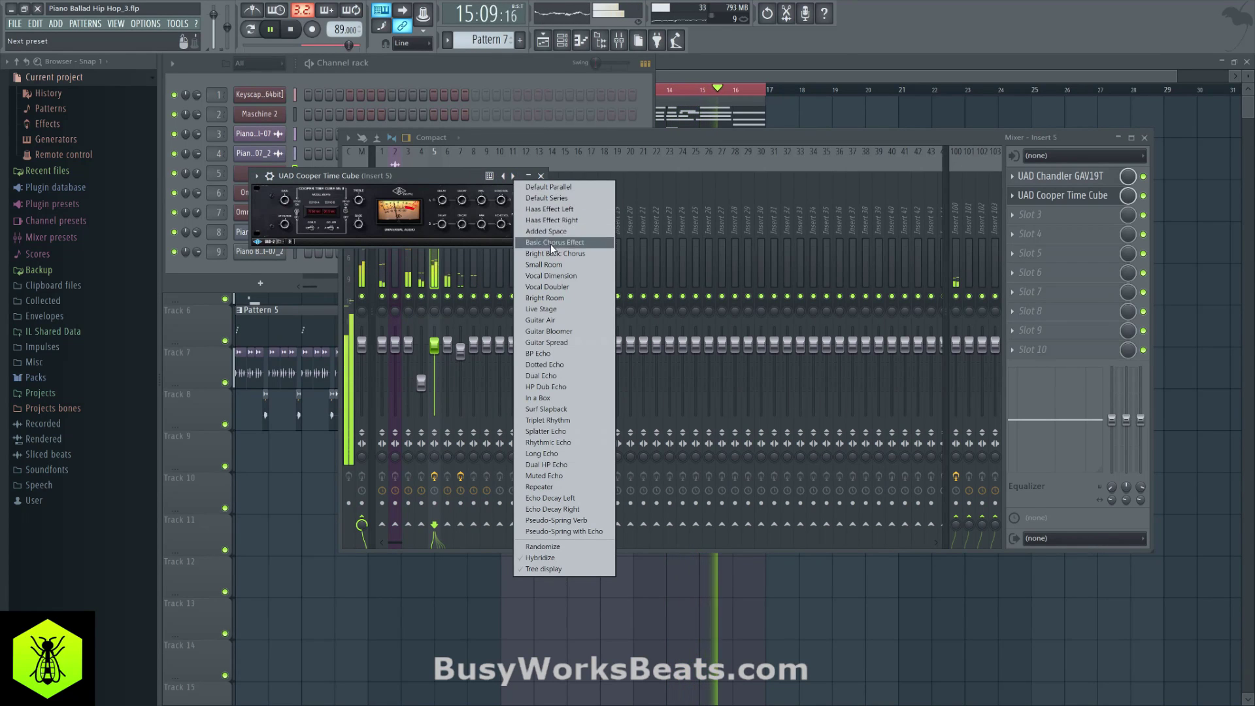
{"action": "left_click", "coordinate": [553, 265]}
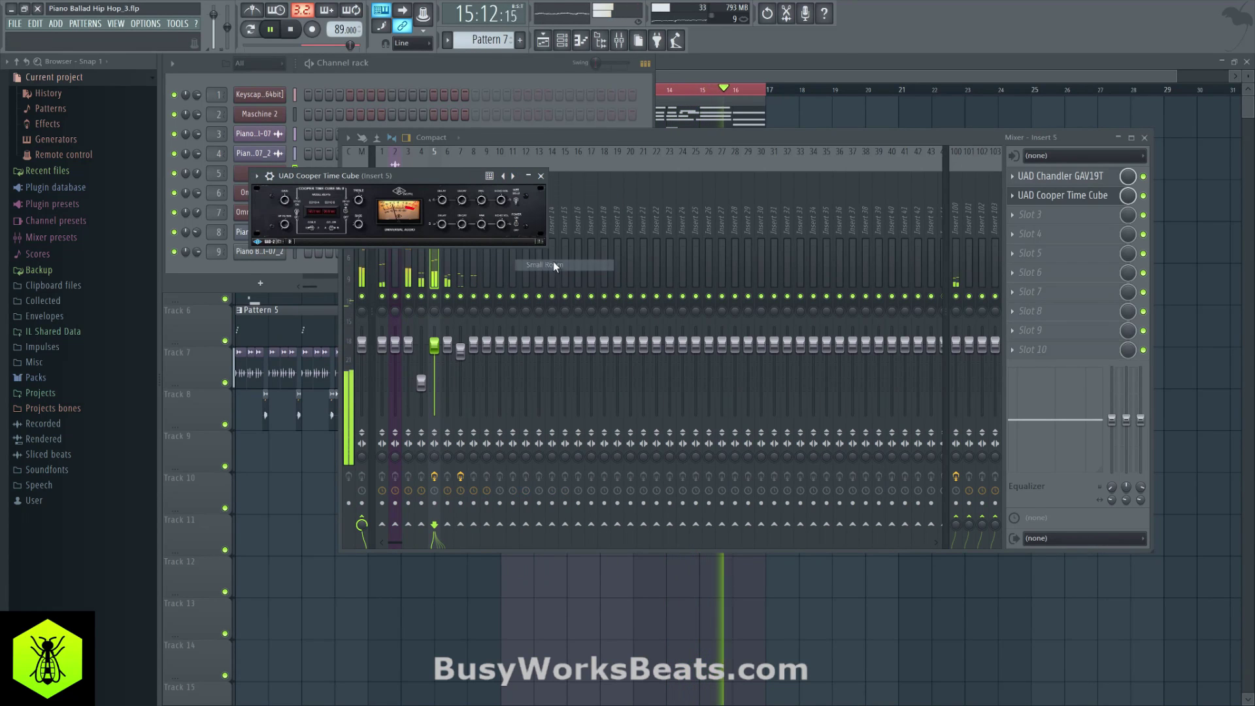
Close the Cooper Time Cube and set Insert 5's volume fader to about -2.9 dB.
{"action": "left_click", "coordinate": [540, 176]}
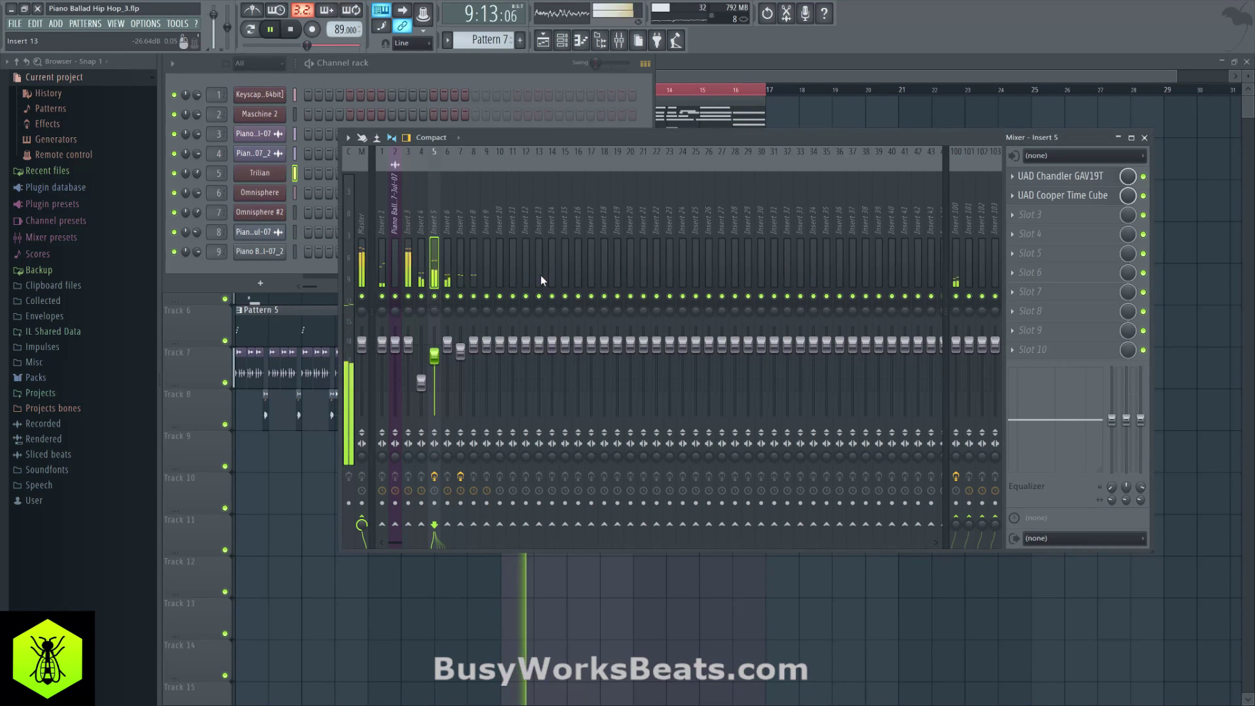
{"action": "left_click_drag", "start_coordinate": [442, 356], "coordinate": [442, 353]}
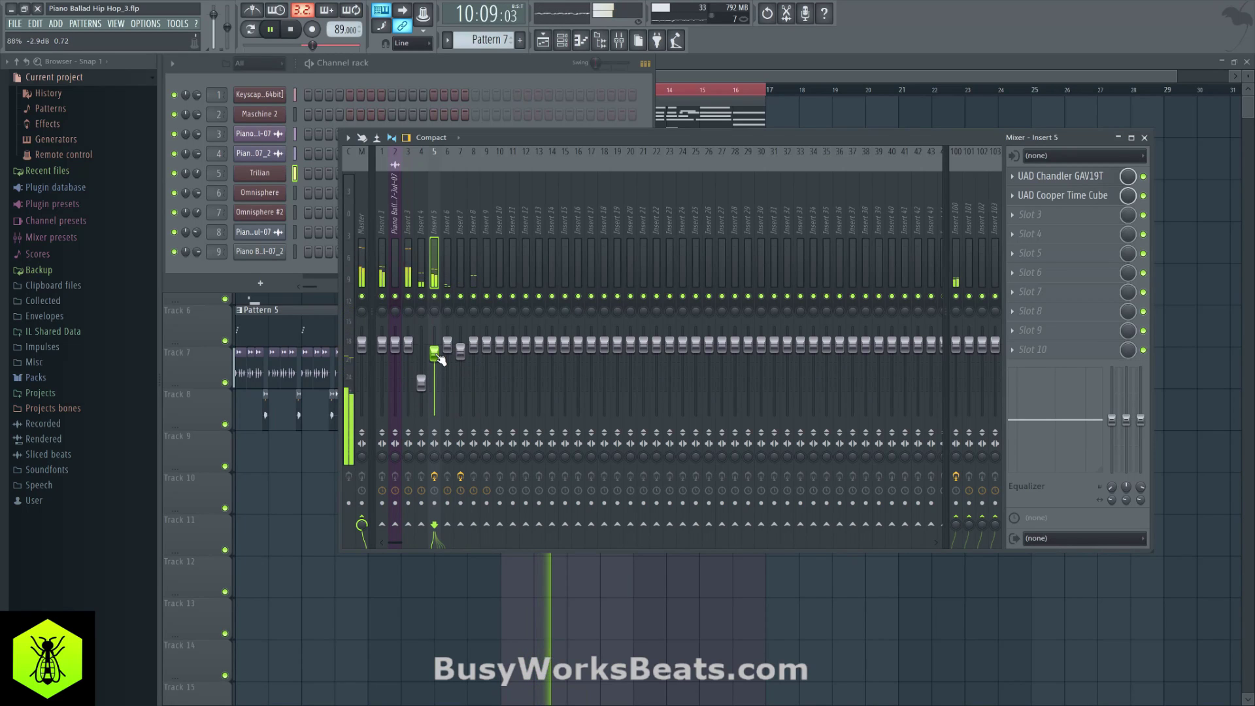
Add UAD SSL G Bus Compressor Legacy to Insert 3's first slot and show its editor in an external window.
{"action": "left_click", "coordinate": [409, 221]}
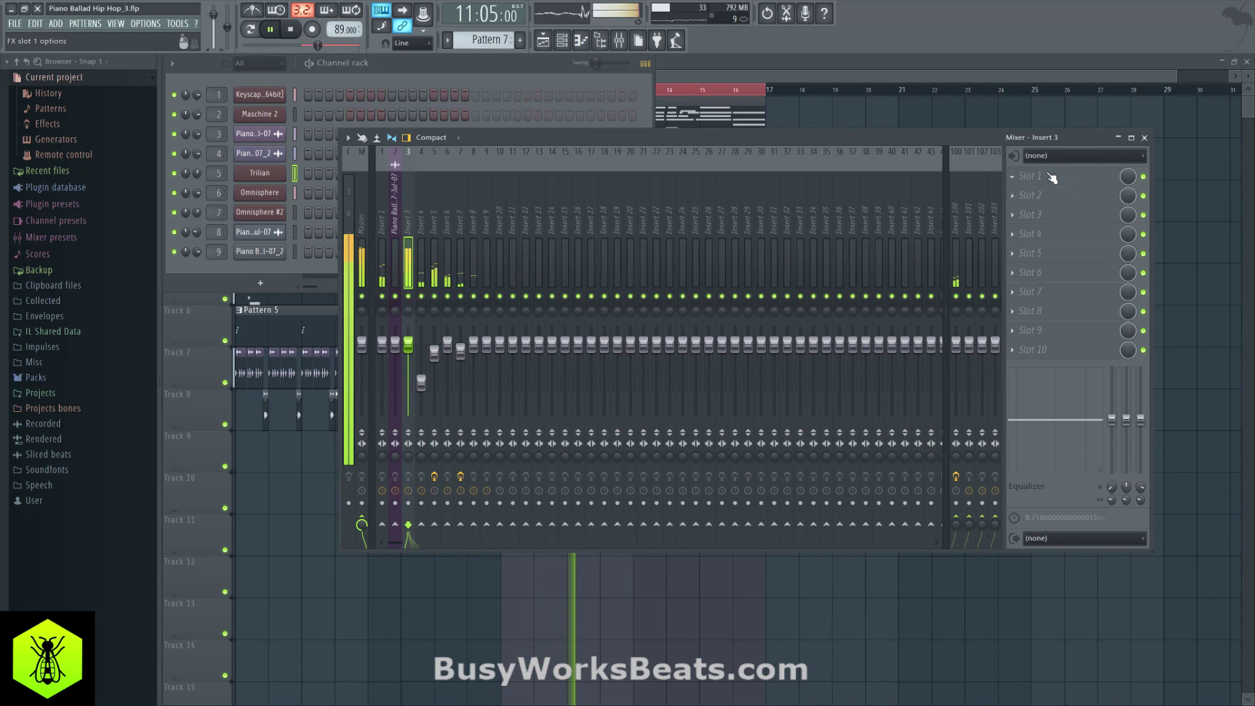
{"action": "left_click", "coordinate": [1052, 177]}
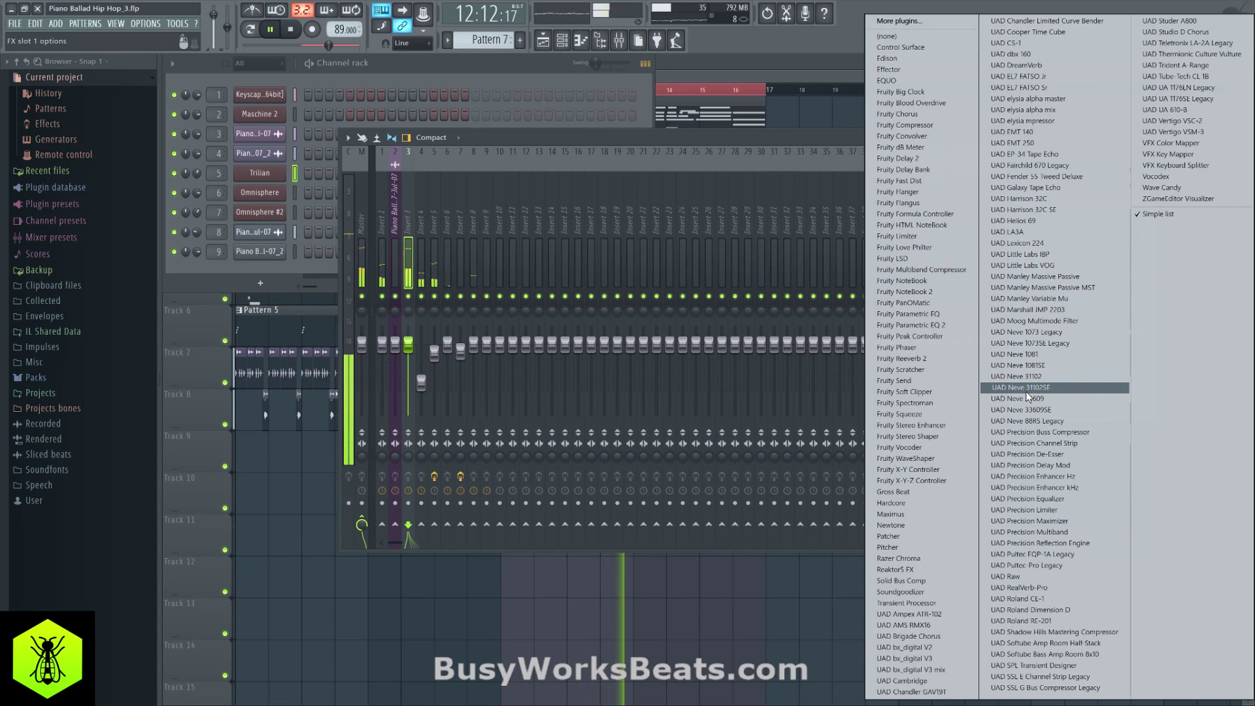
{"action": "left_click", "coordinate": [1046, 687]}
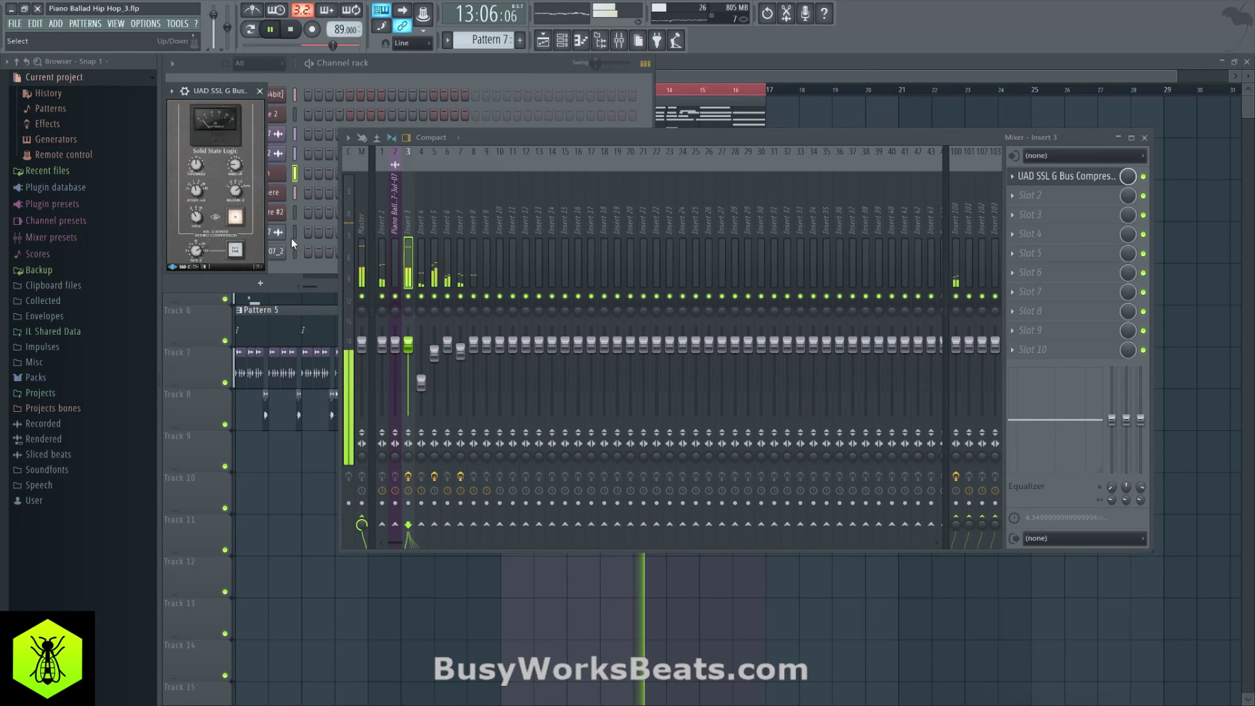
{"action": "left_click", "coordinate": [184, 90]}
{"action": "left_click", "coordinate": [226, 134]}
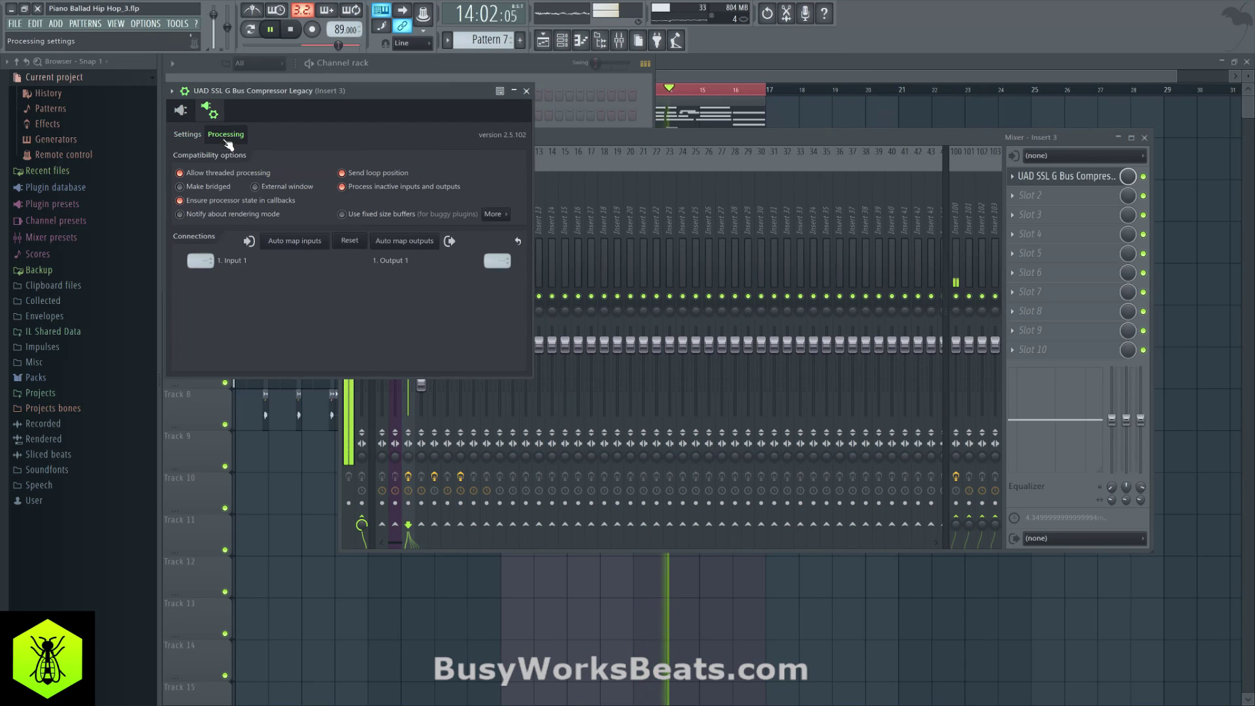
{"action": "left_click", "coordinate": [255, 186]}
{"action": "left_click", "coordinate": [209, 113]}
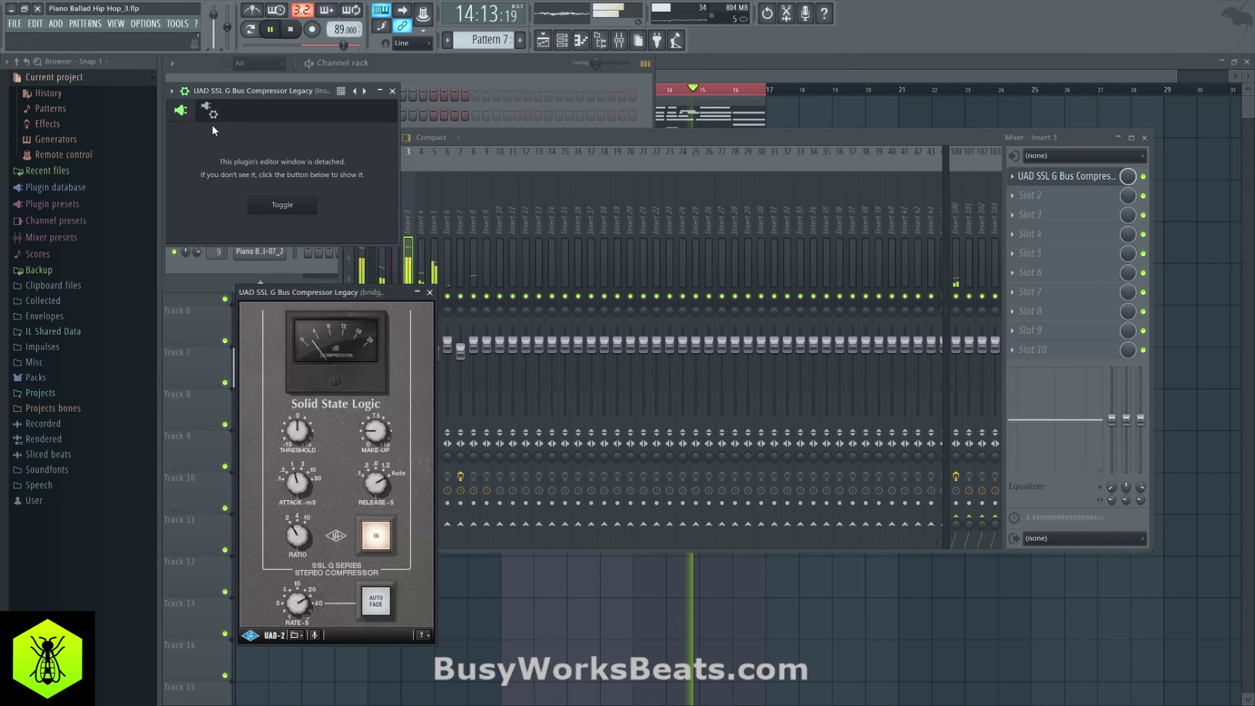
Set the SSL G Bus Compressor's threshold to about -1.6 dB and close its windows.
{"action": "left_click_drag", "start_coordinate": [341, 397], "coordinate": [525, 337]}
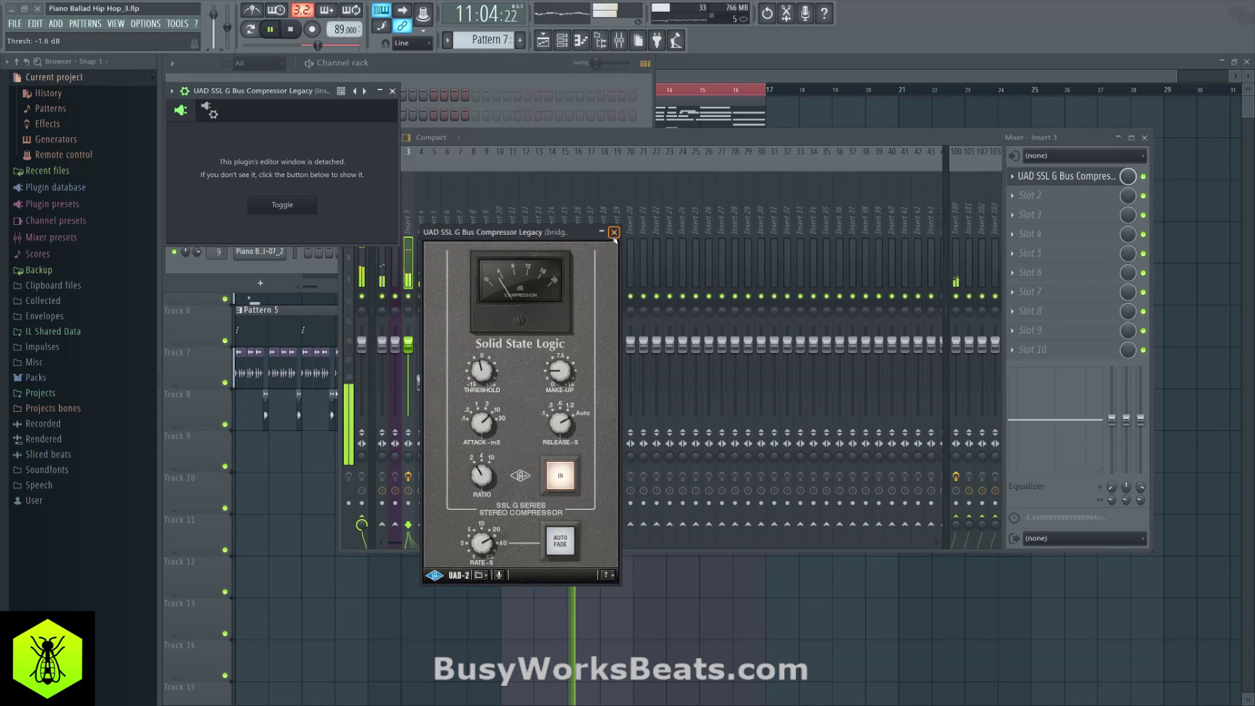
{"action": "left_click", "coordinate": [614, 232]}
{"action": "left_click", "coordinate": [392, 91]}
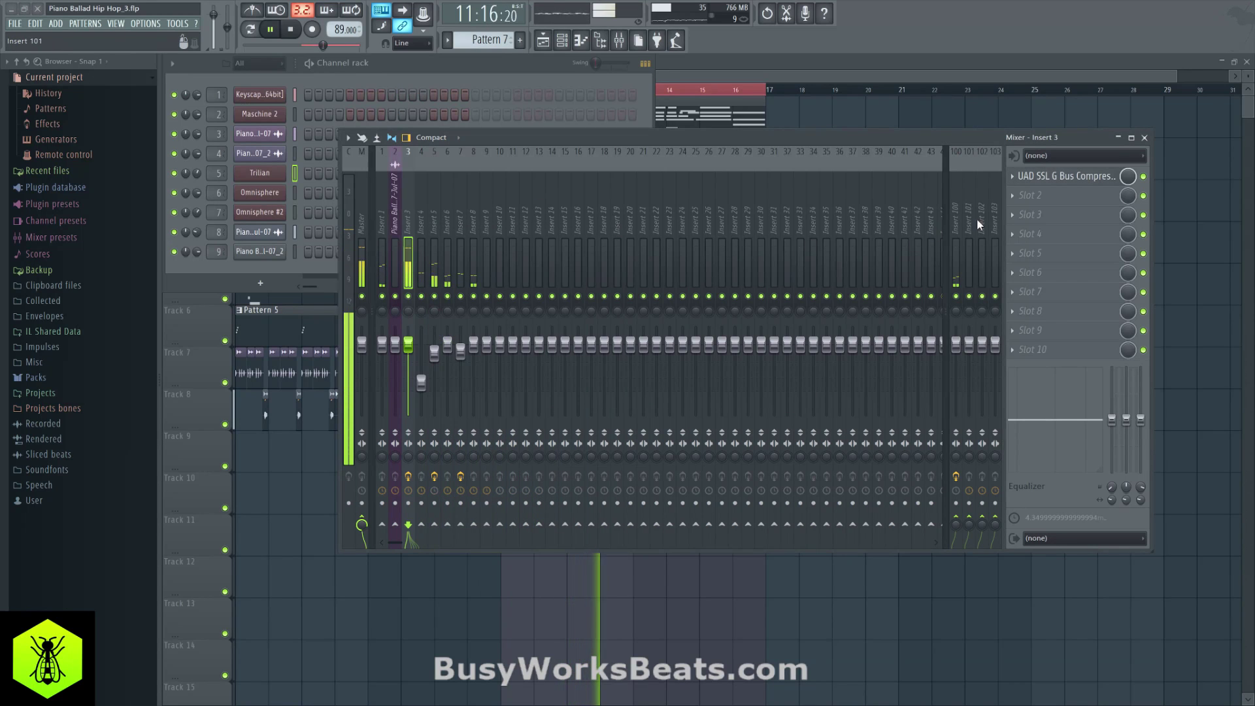
Add UAD Cambridge to Insert 3's second slot.
{"action": "left_click", "coordinate": [1030, 195]}
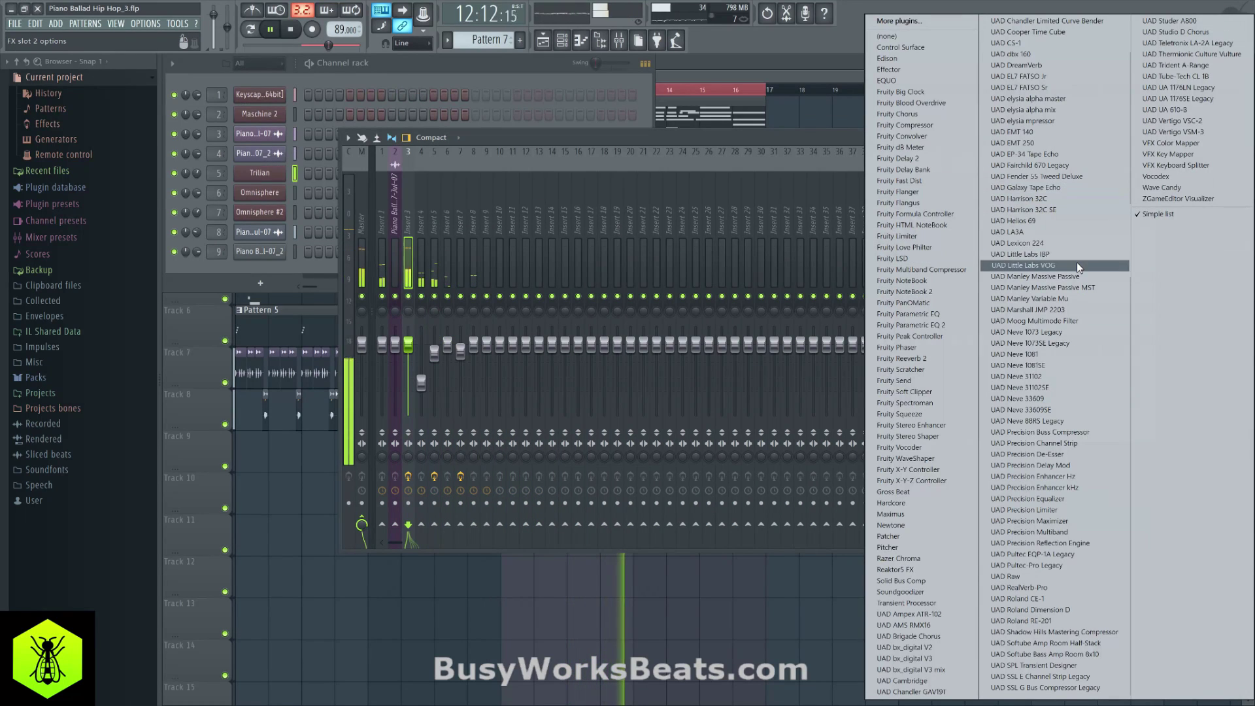
{"action": "left_click", "coordinate": [932, 679]}
{"action": "left_click", "coordinate": [202, 109]}
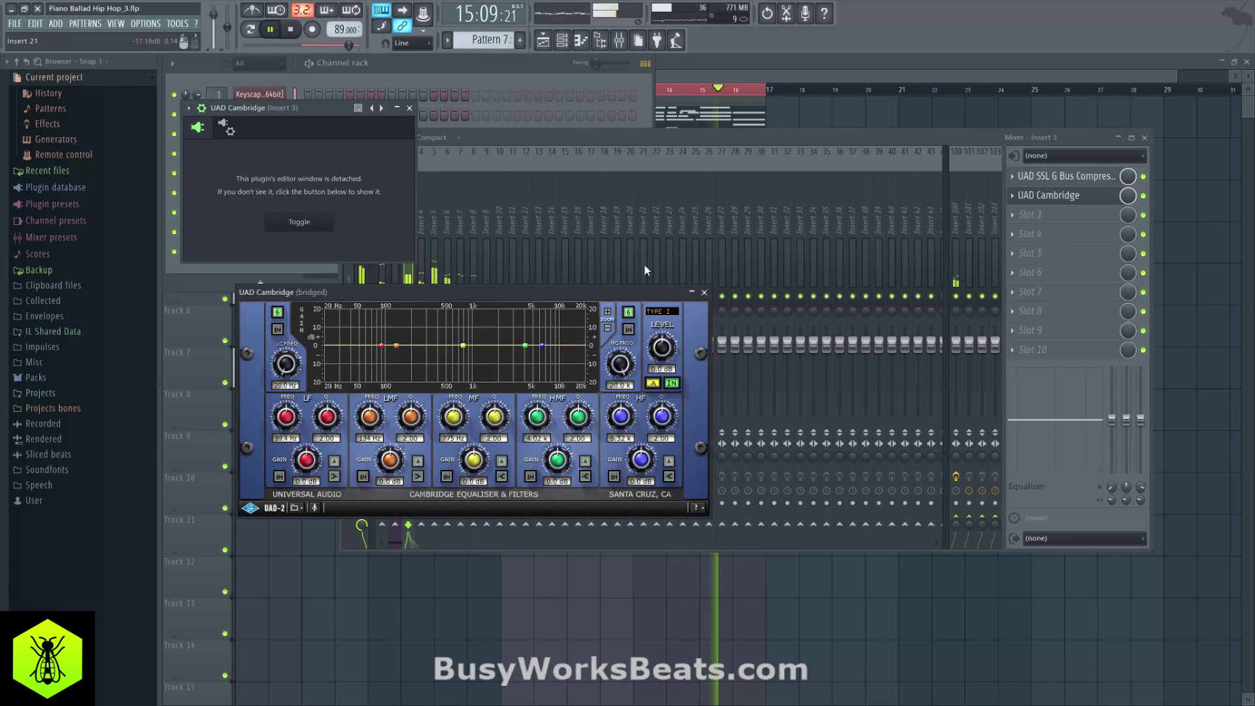
Try the Instr: Jazz Bass preset on UAD Cambridge, return it to Init, and close Insert 5's GAV19T.
{"action": "left_click", "coordinate": [436, 198]}
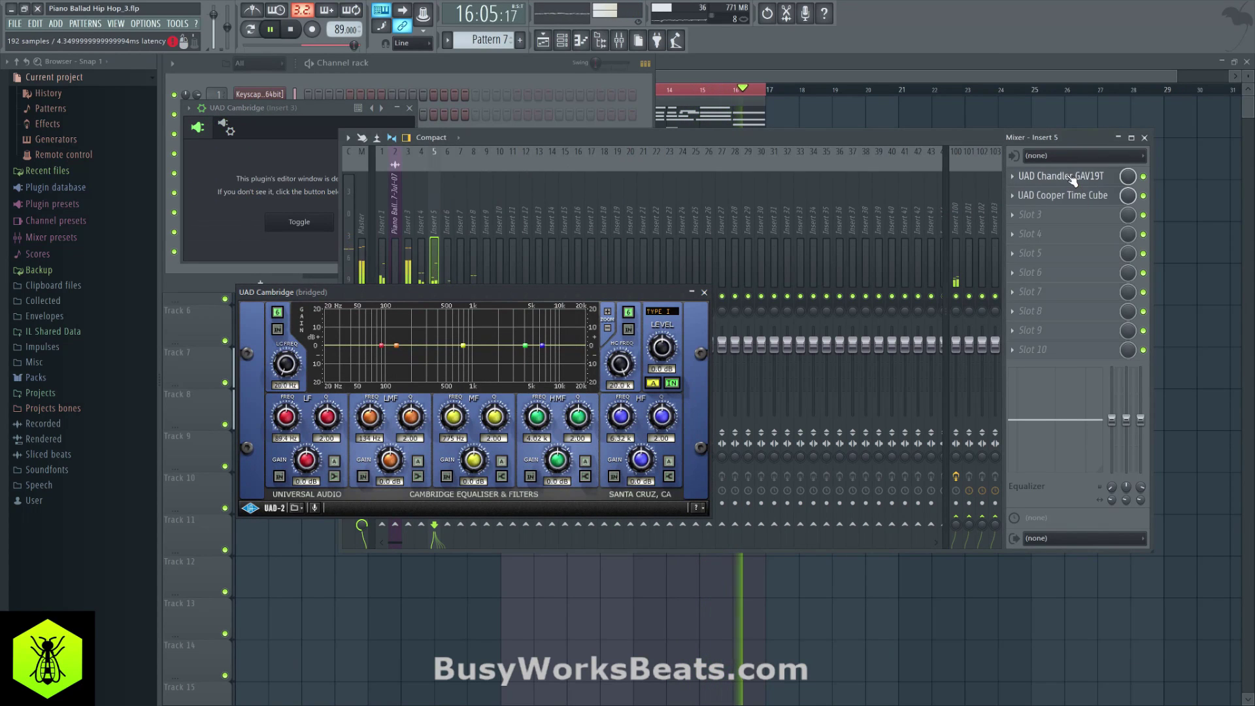
{"action": "left_click", "coordinate": [1058, 175]}
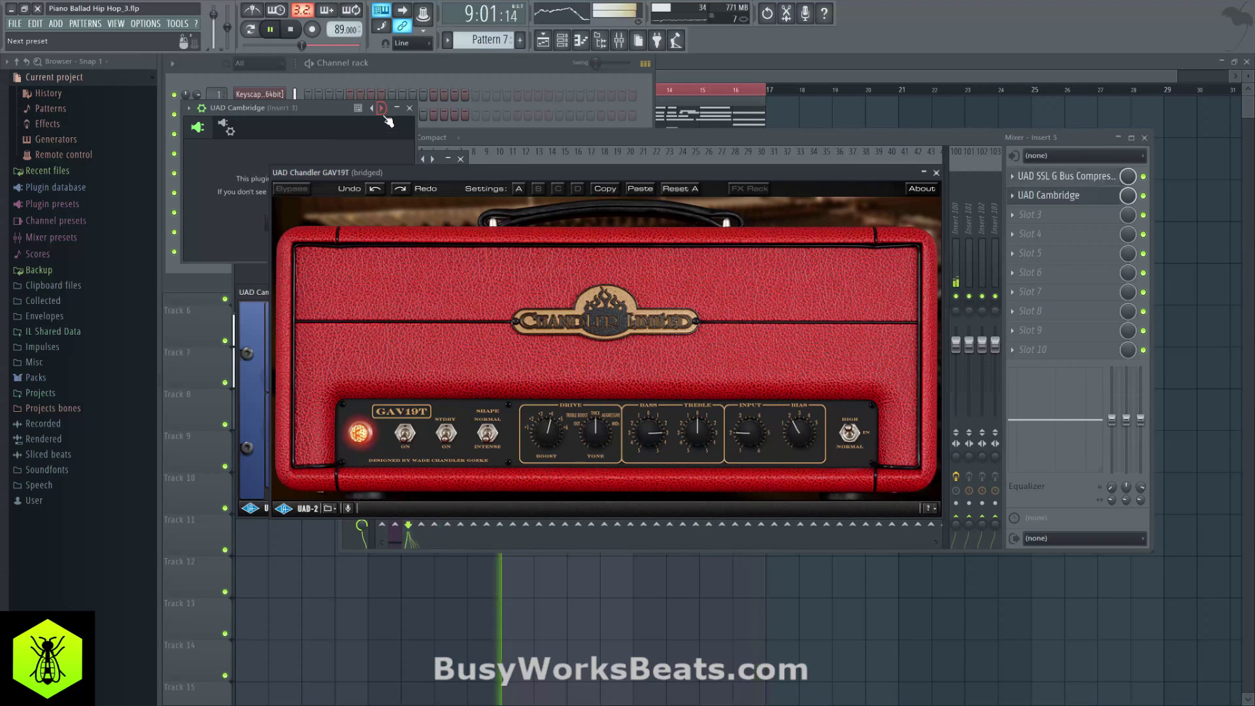
{"action": "right_click", "coordinate": [382, 108]}
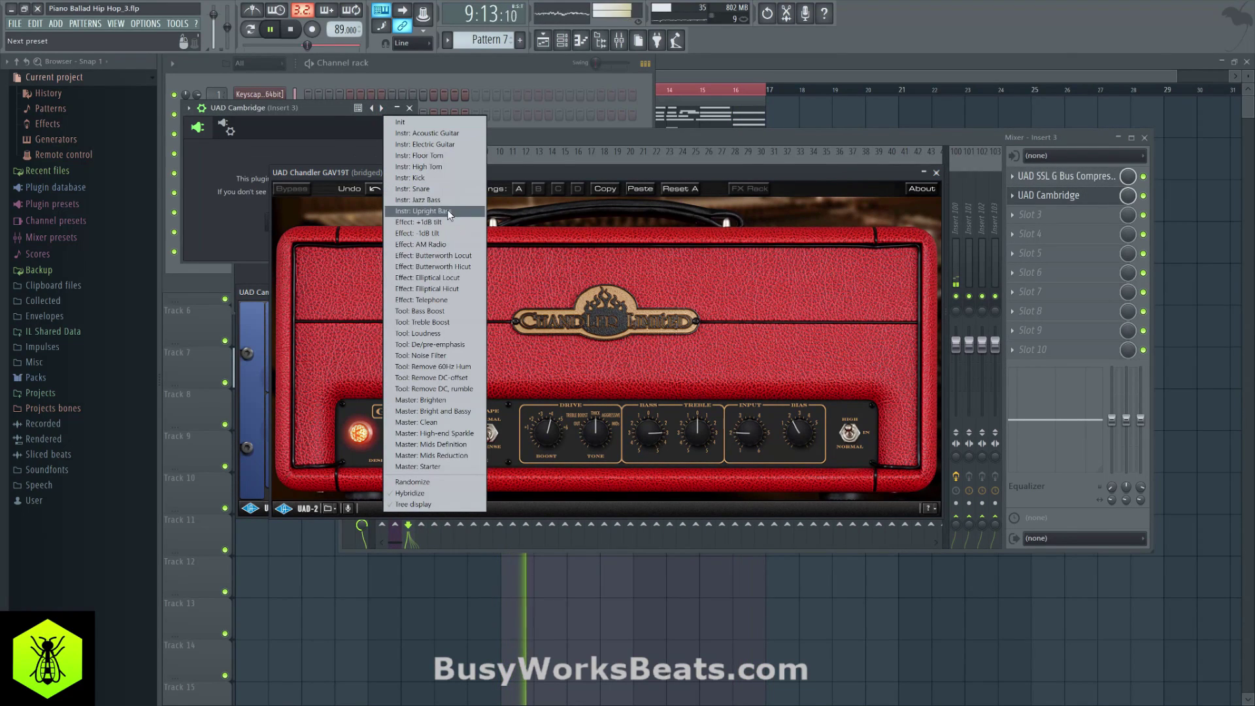
{"action": "left_click", "coordinate": [449, 199]}
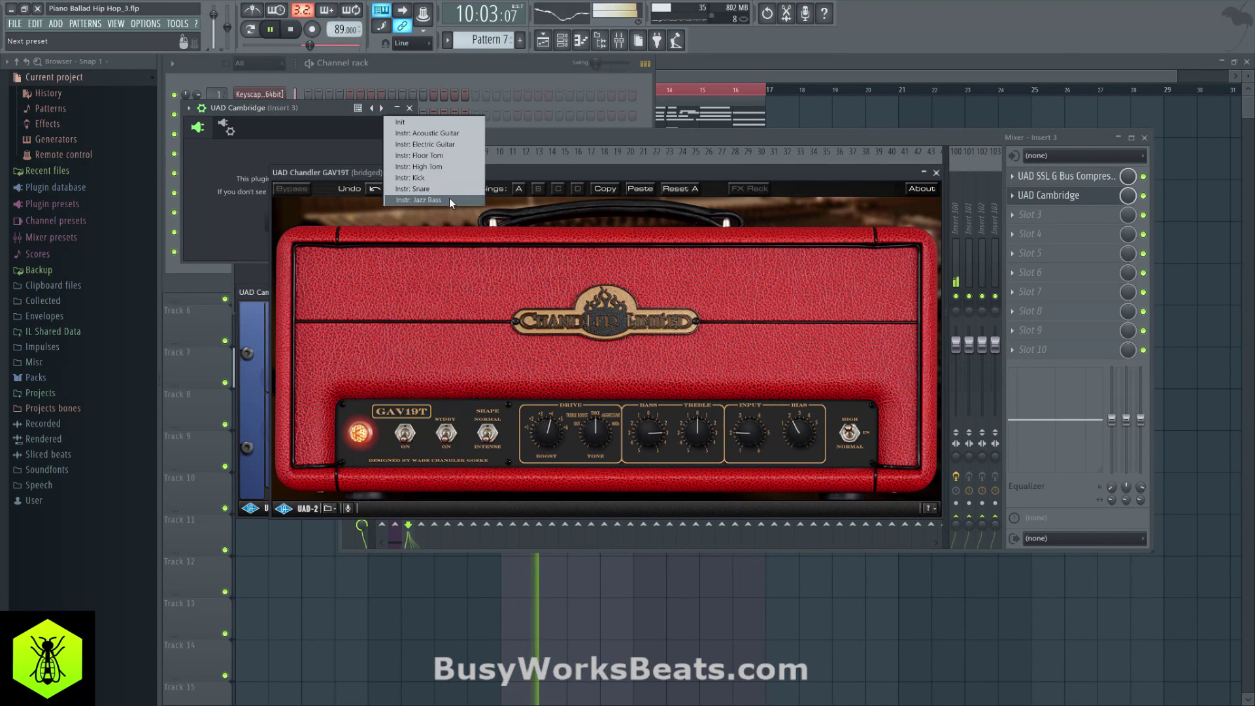
{"action": "right_click", "coordinate": [382, 109]}
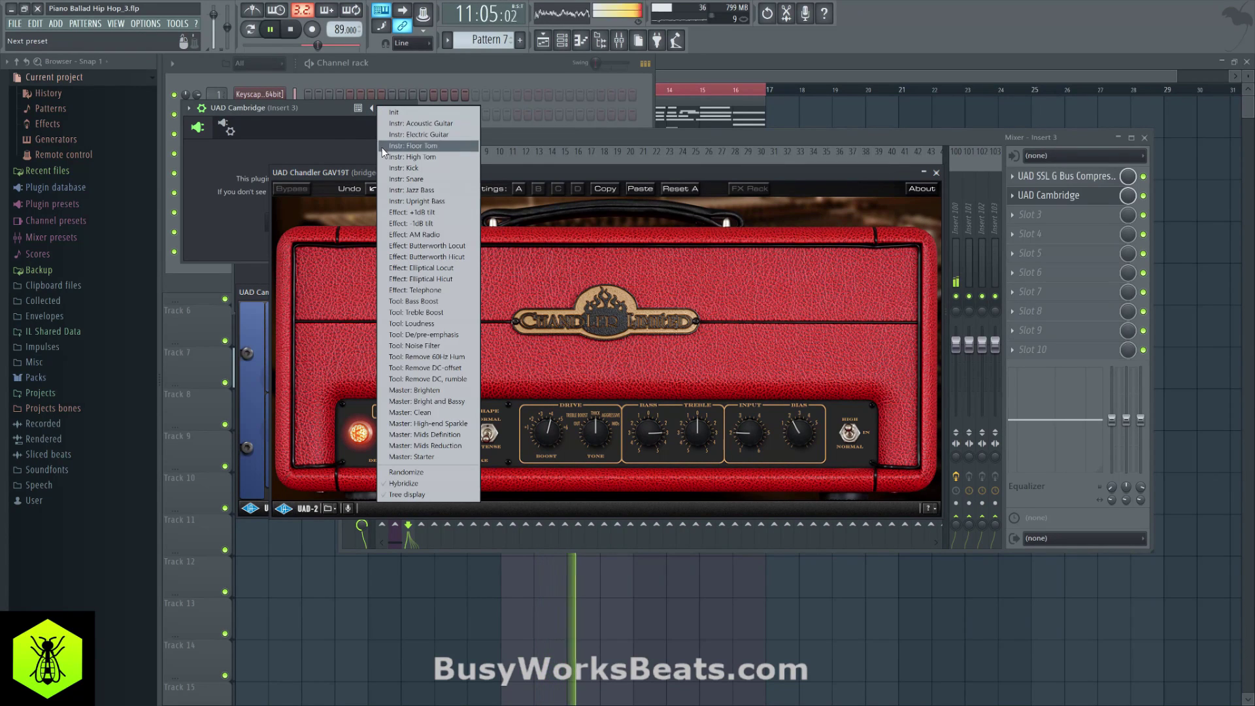
{"action": "left_click", "coordinate": [394, 112]}
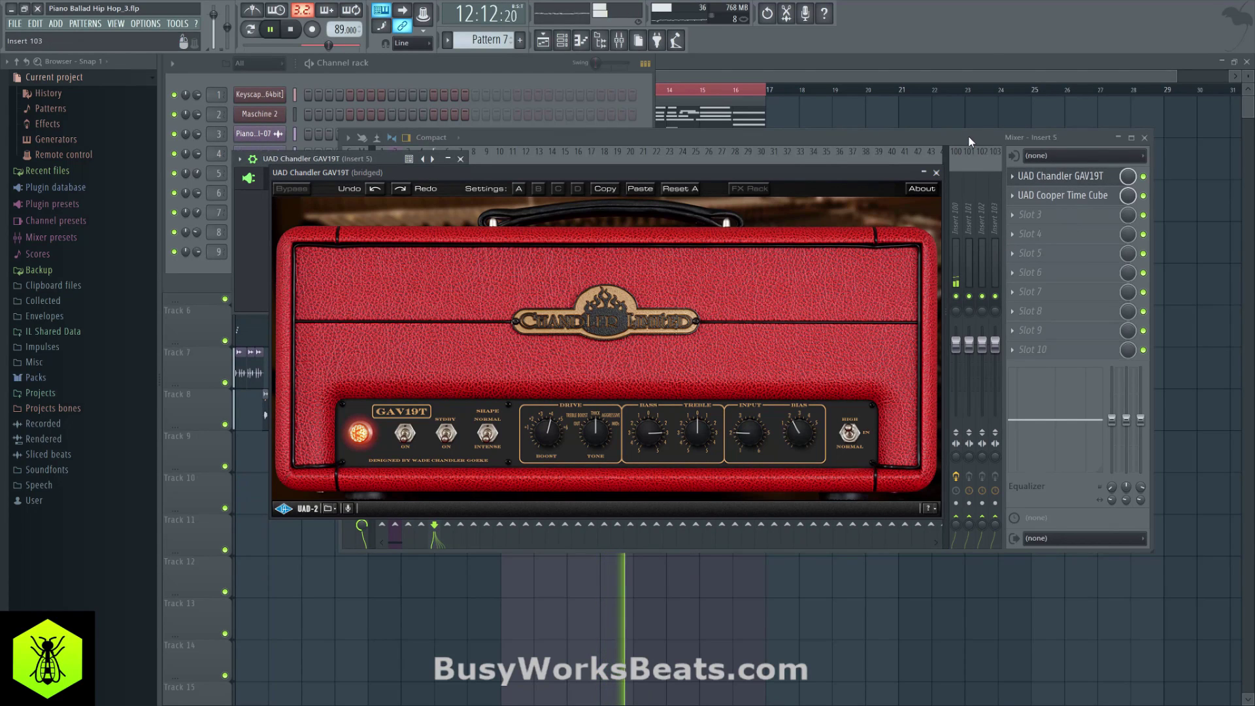
{"action": "left_click", "coordinate": [970, 141]}
{"action": "left_click", "coordinate": [936, 173]}
{"action": "left_click", "coordinate": [328, 163]}
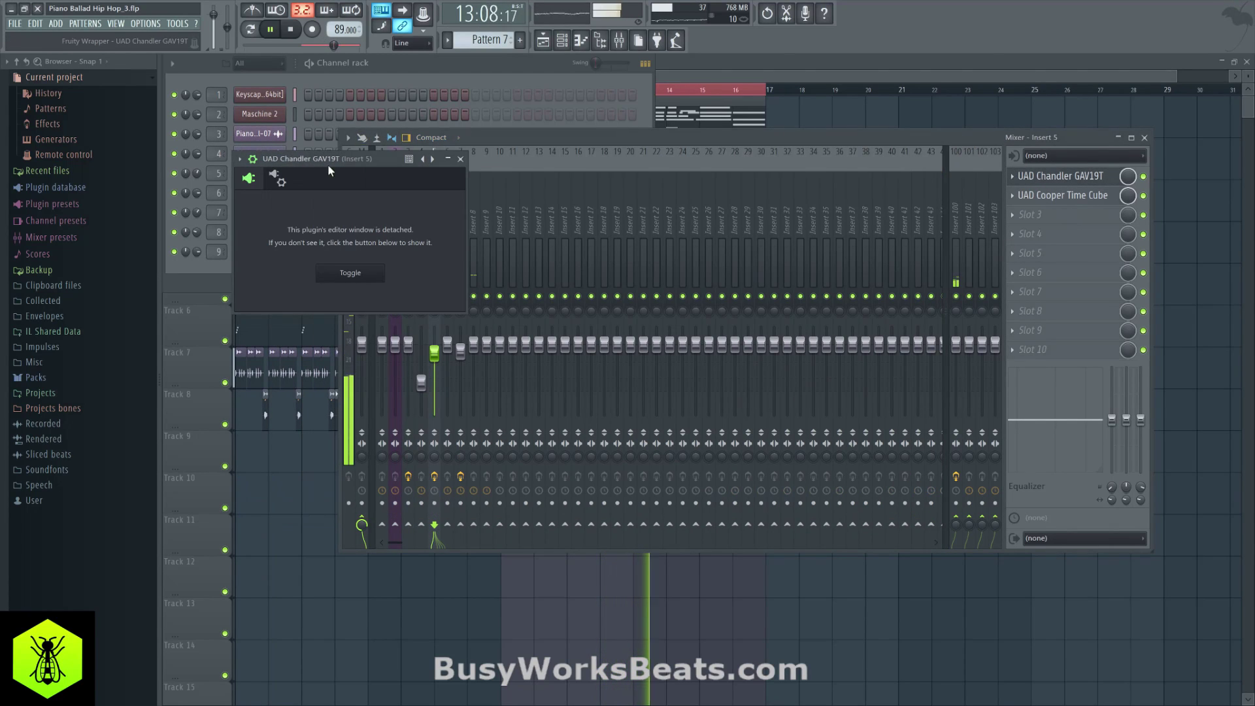
{"action": "left_click", "coordinate": [460, 159]}
In Insert 3's UAD Cambridge, boost the LMF band about 2 dB at 134 Hz and raise an HMF shelf at 6.69 kHz.
{"action": "left_click", "coordinate": [408, 194]}
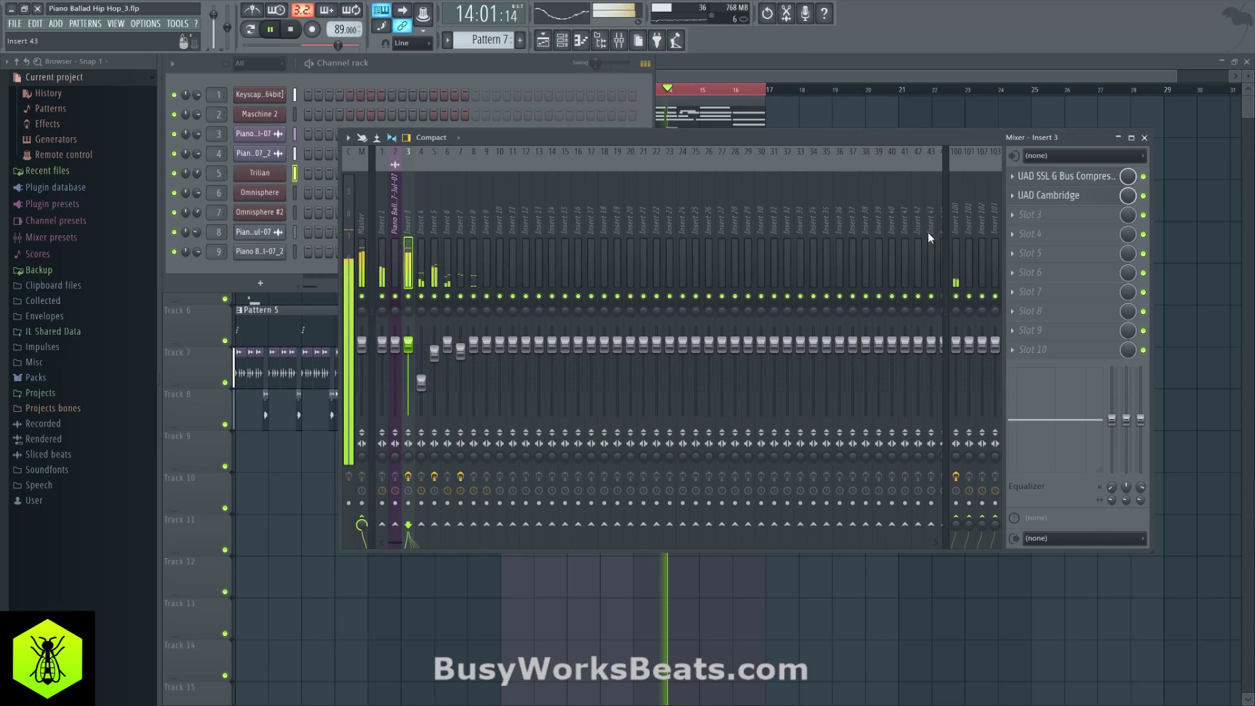
{"action": "left_click", "coordinate": [1066, 196]}
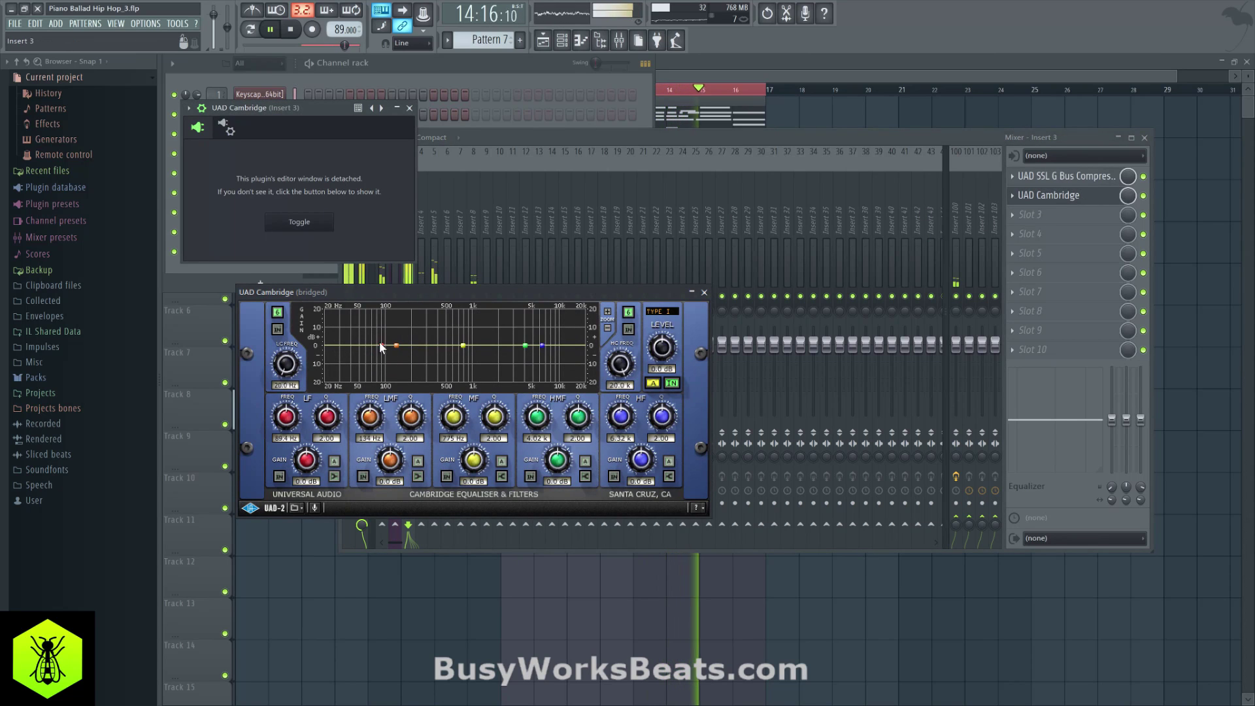
{"action": "left_click_drag", "start_coordinate": [397, 346], "coordinate": [387, 342]}
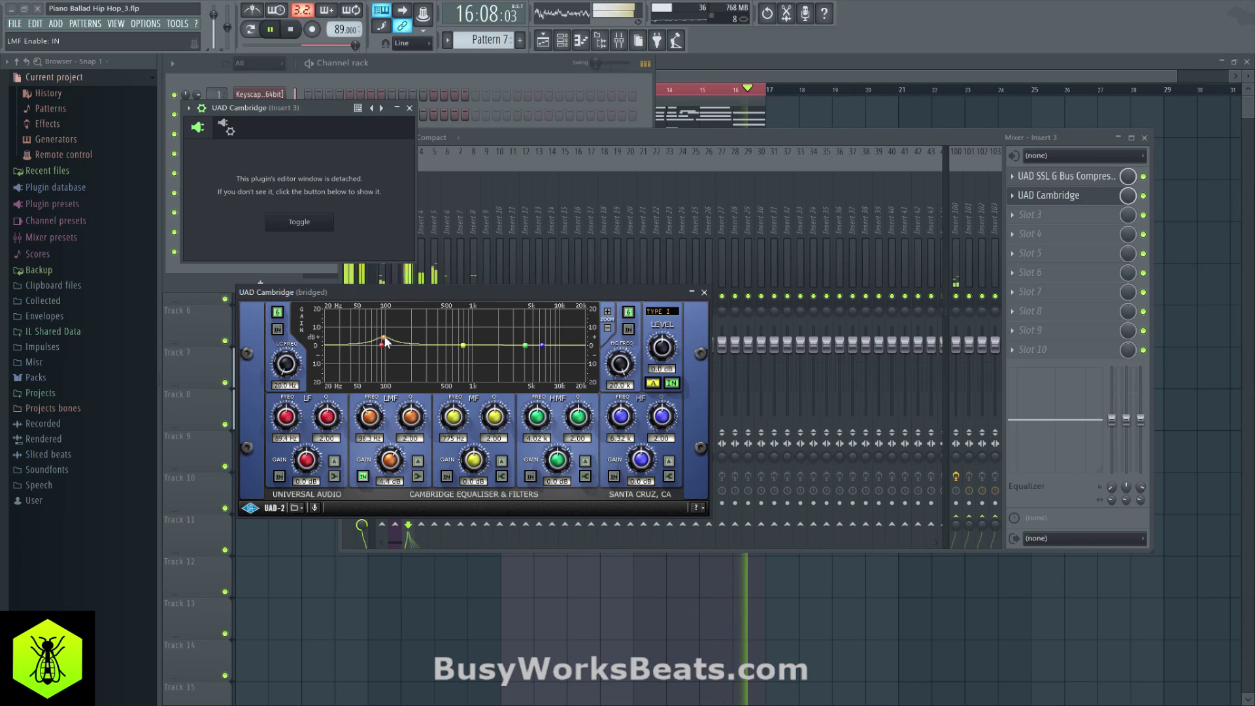
{"action": "left_click_drag", "start_coordinate": [376, 418], "coordinate": [377, 409]}
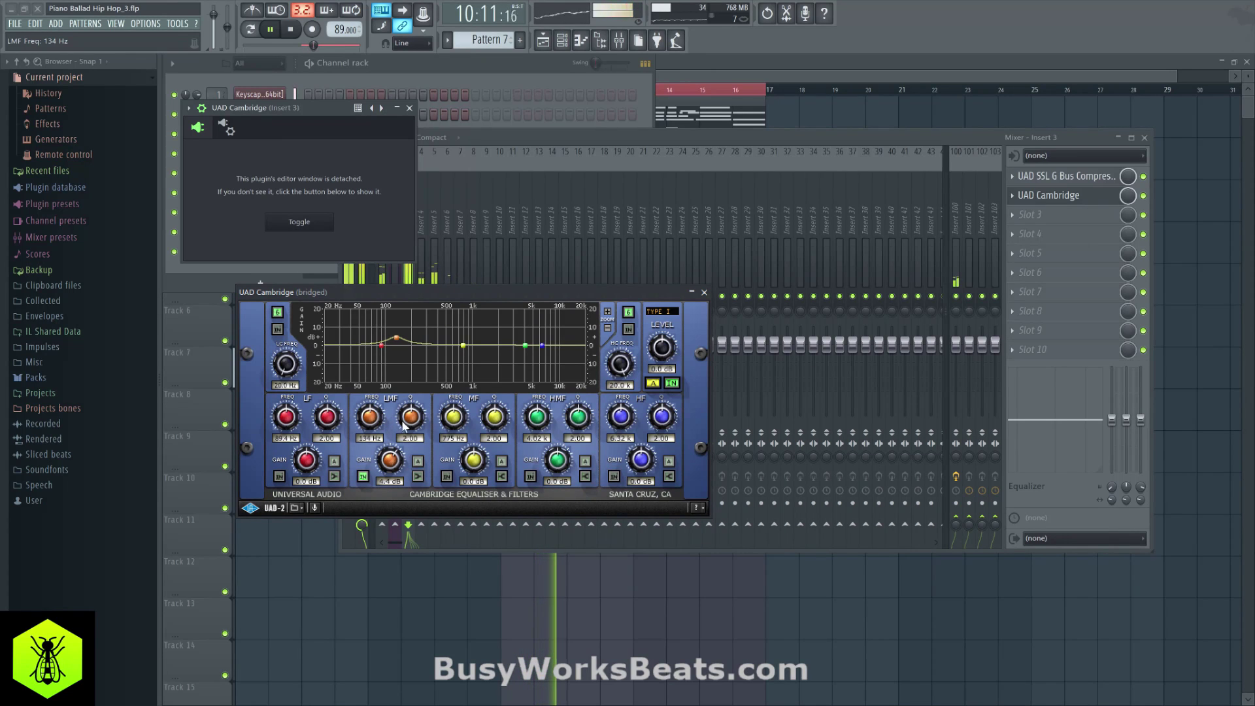
{"action": "left_click_drag", "start_coordinate": [392, 460], "coordinate": [397, 465]}
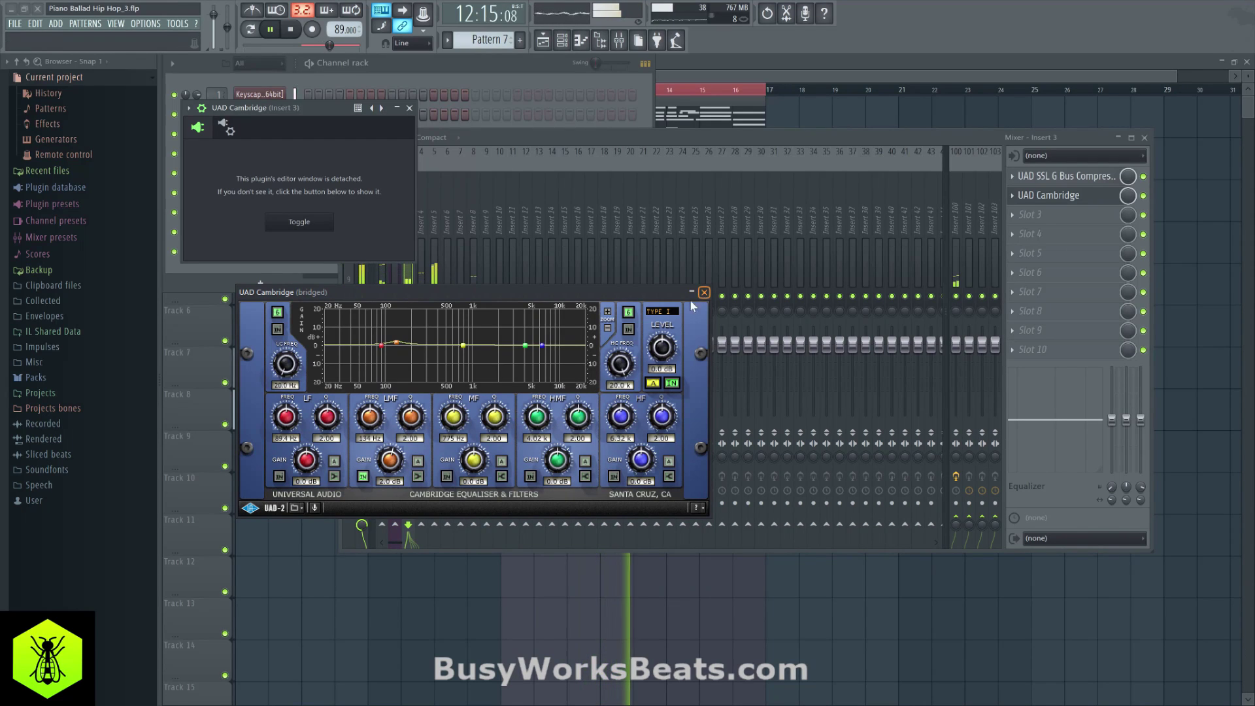
{"action": "left_click", "coordinate": [585, 461]}
{"action": "left_click_drag", "start_coordinate": [557, 459], "coordinate": [540, 412]}
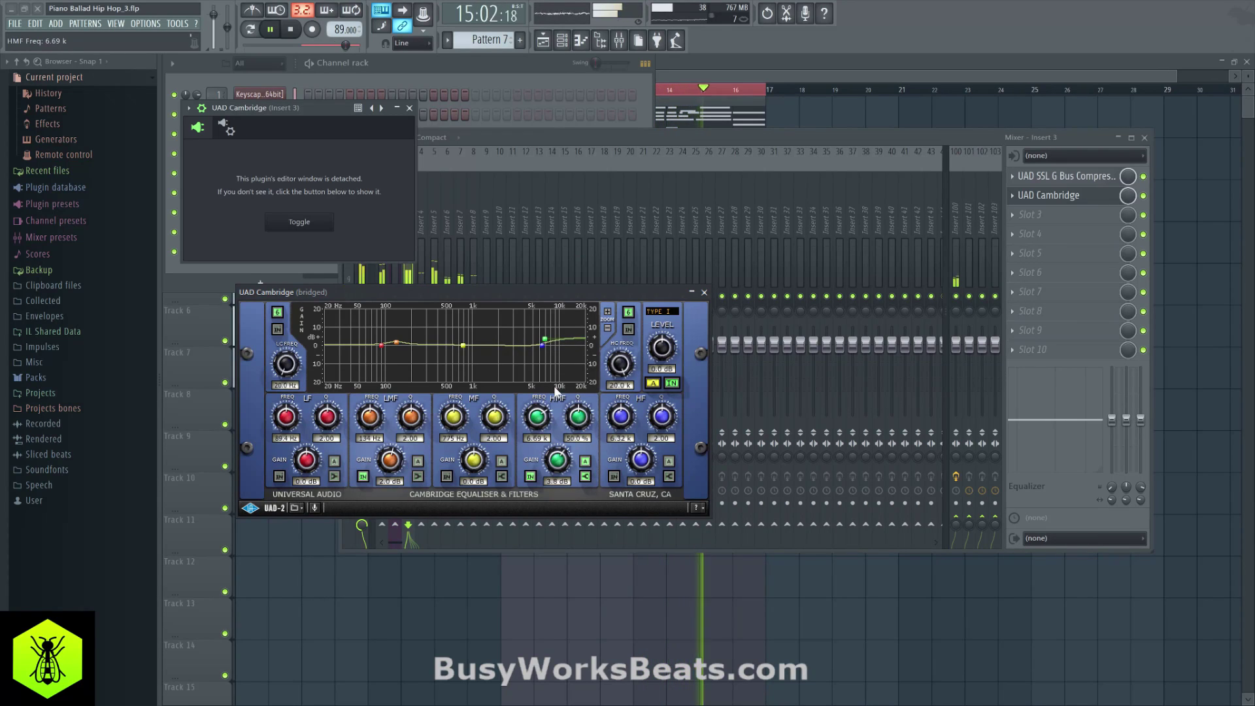
Close the Cambridge equaliser and set Insert 3's volume fader to about -0.6 dB.
{"action": "left_click", "coordinate": [704, 293]}
{"action": "left_click", "coordinate": [409, 107]}
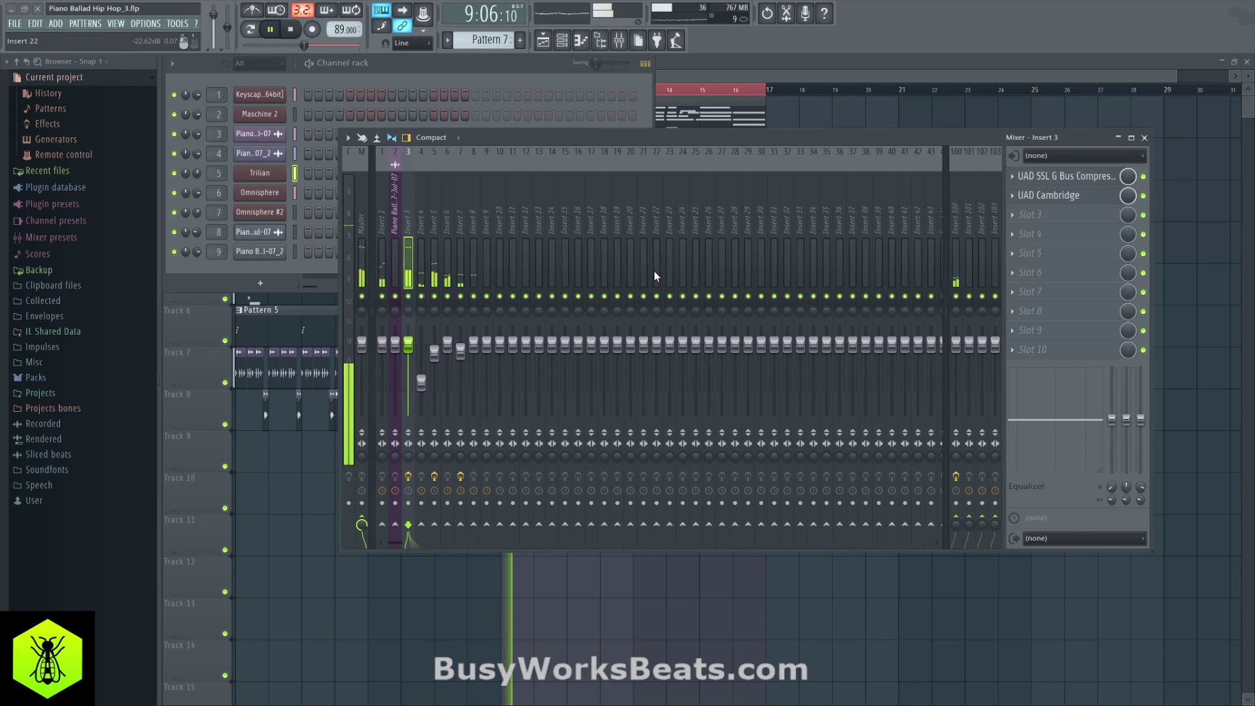
{"action": "left_click_drag", "start_coordinate": [417, 343], "coordinate": [417, 346]}
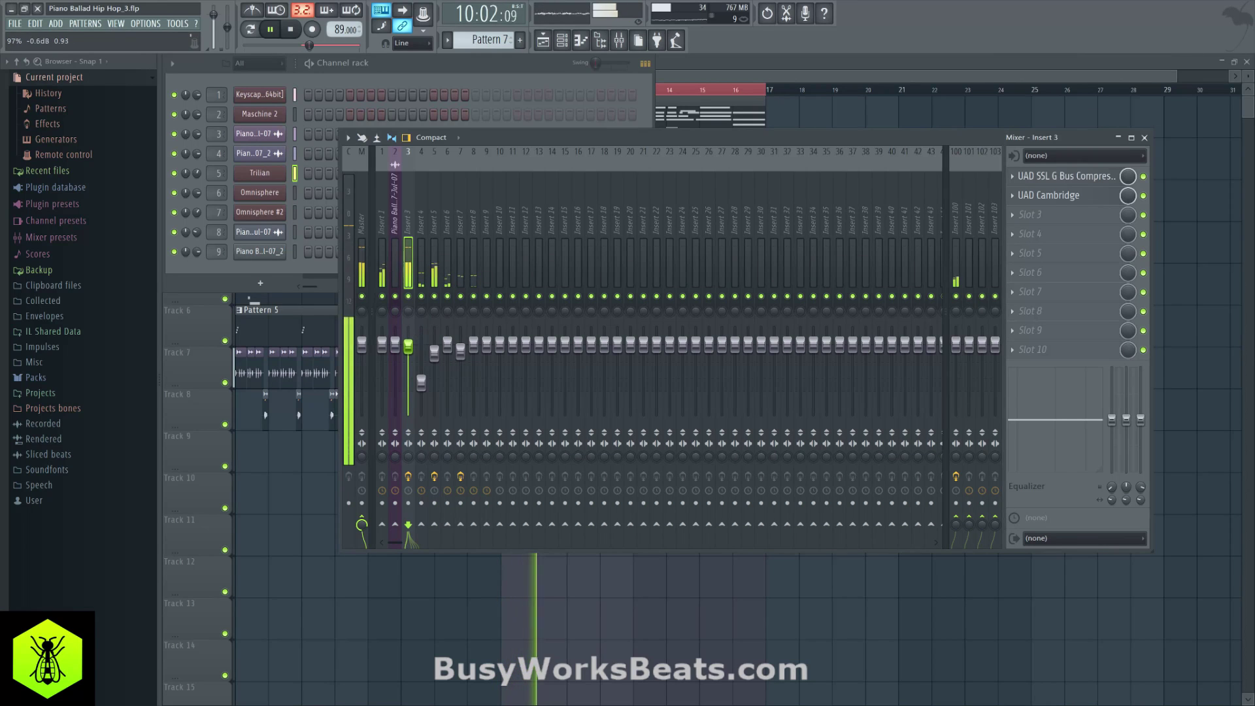
Load the Default preset on Insert 5's GAV19T and close the plugin.
{"action": "left_click", "coordinate": [437, 204]}
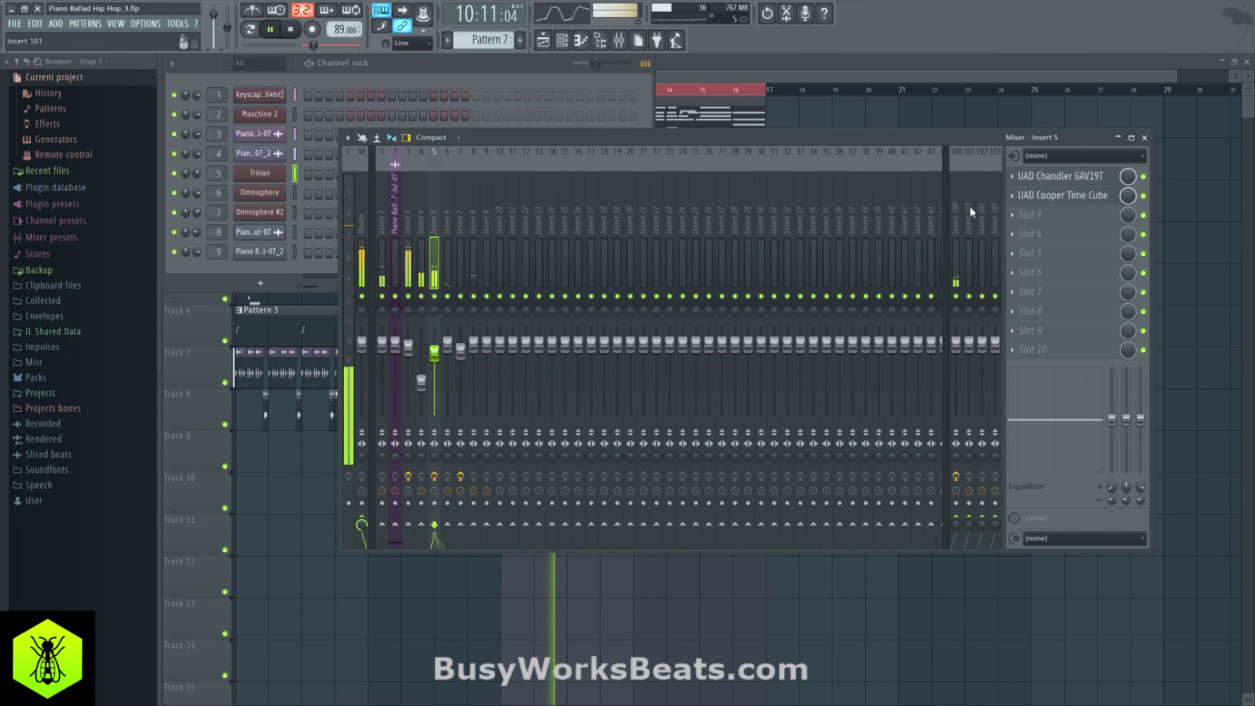
{"action": "left_click", "coordinate": [1052, 177]}
{"action": "right_click", "coordinate": [433, 159]}
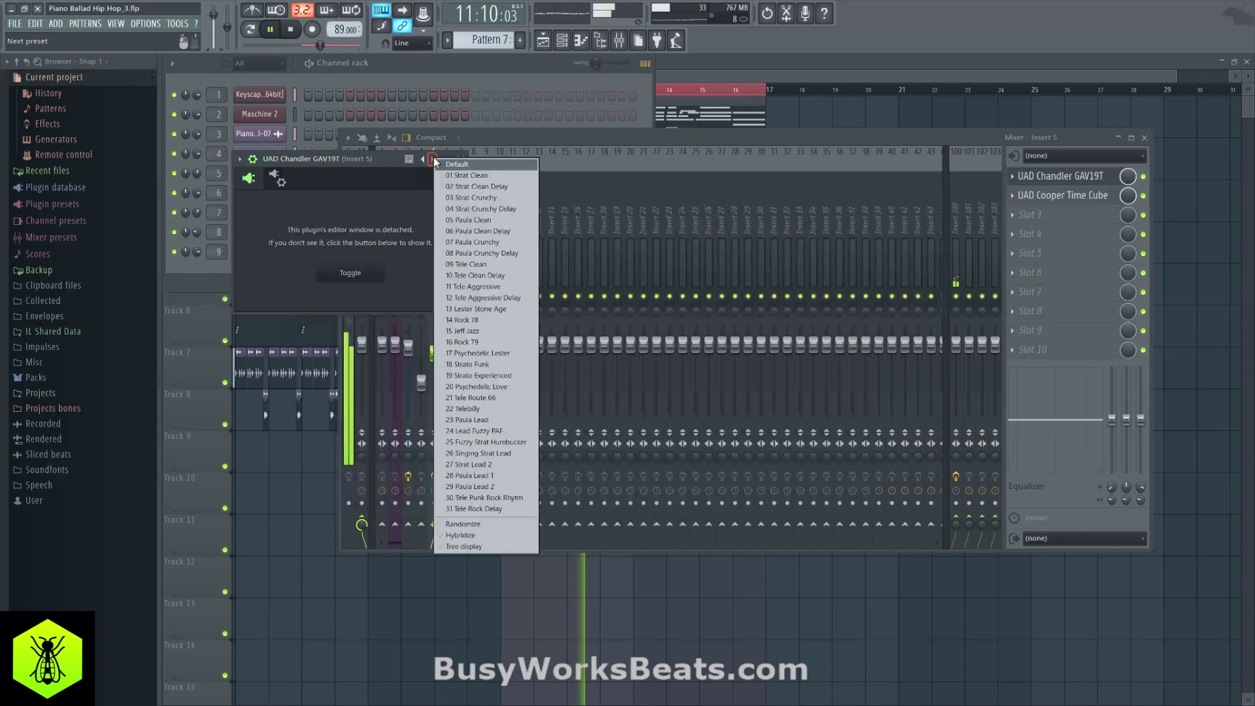
{"action": "left_click", "coordinate": [438, 167]}
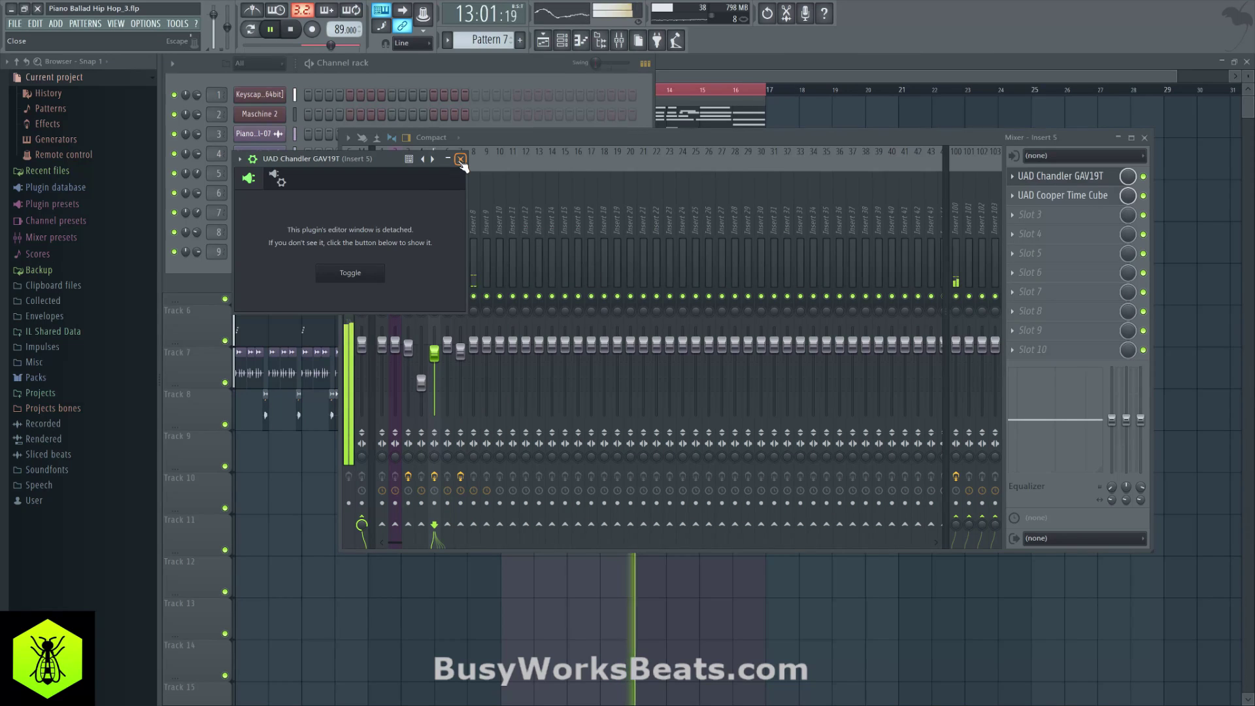
{"action": "left_click", "coordinate": [461, 159]}
Load the Haas Effect Right preset on Insert 5's Cooper Time Cube and close the plugin.
{"action": "left_click", "coordinate": [1043, 195]}
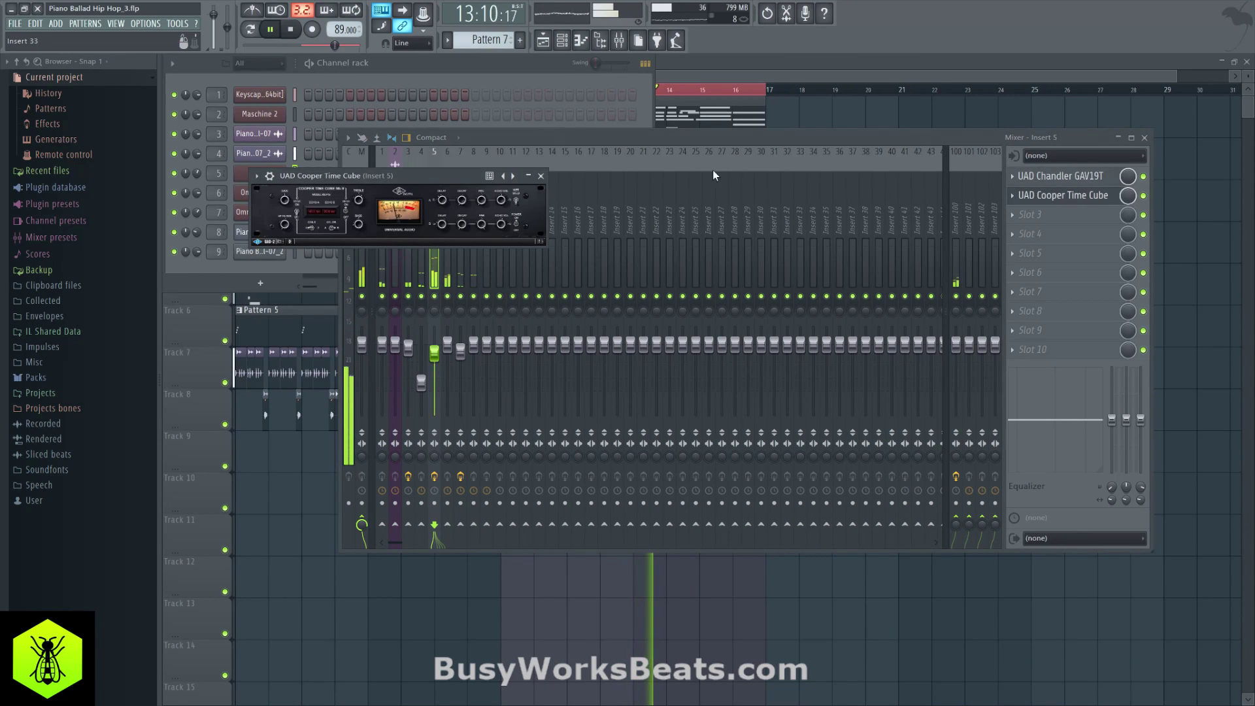
{"action": "right_click", "coordinate": [512, 183]}
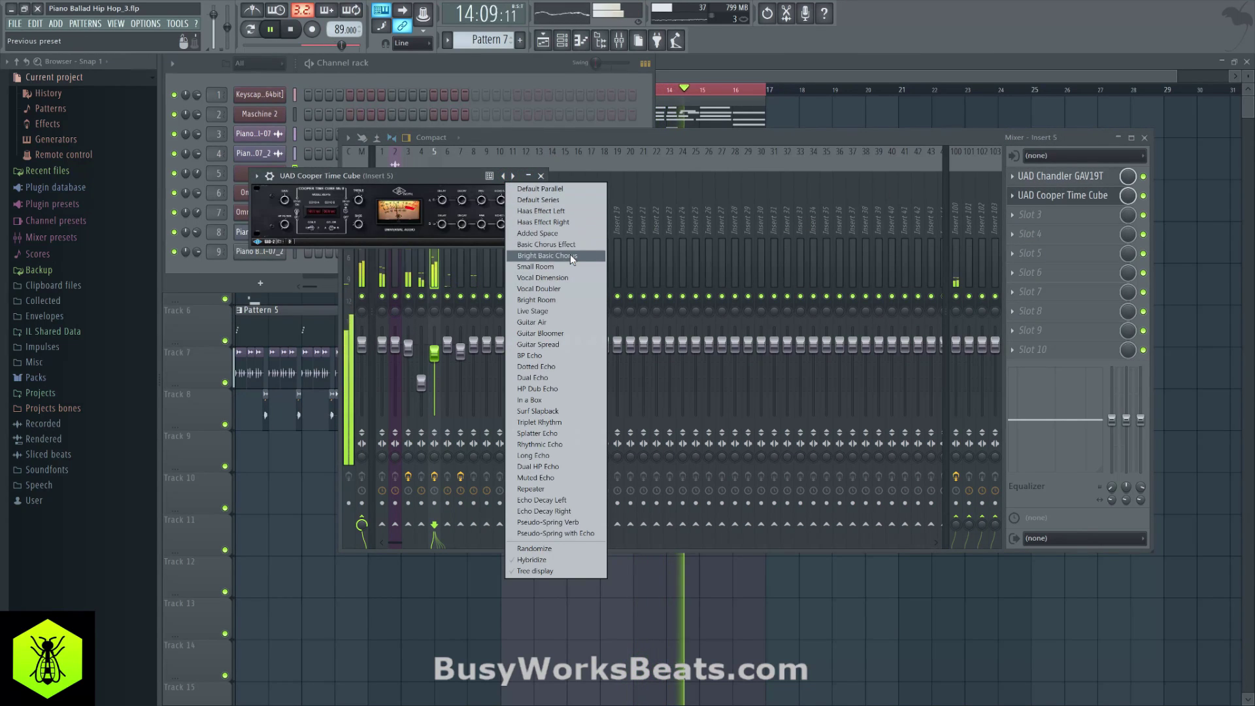
{"action": "left_click", "coordinate": [560, 223]}
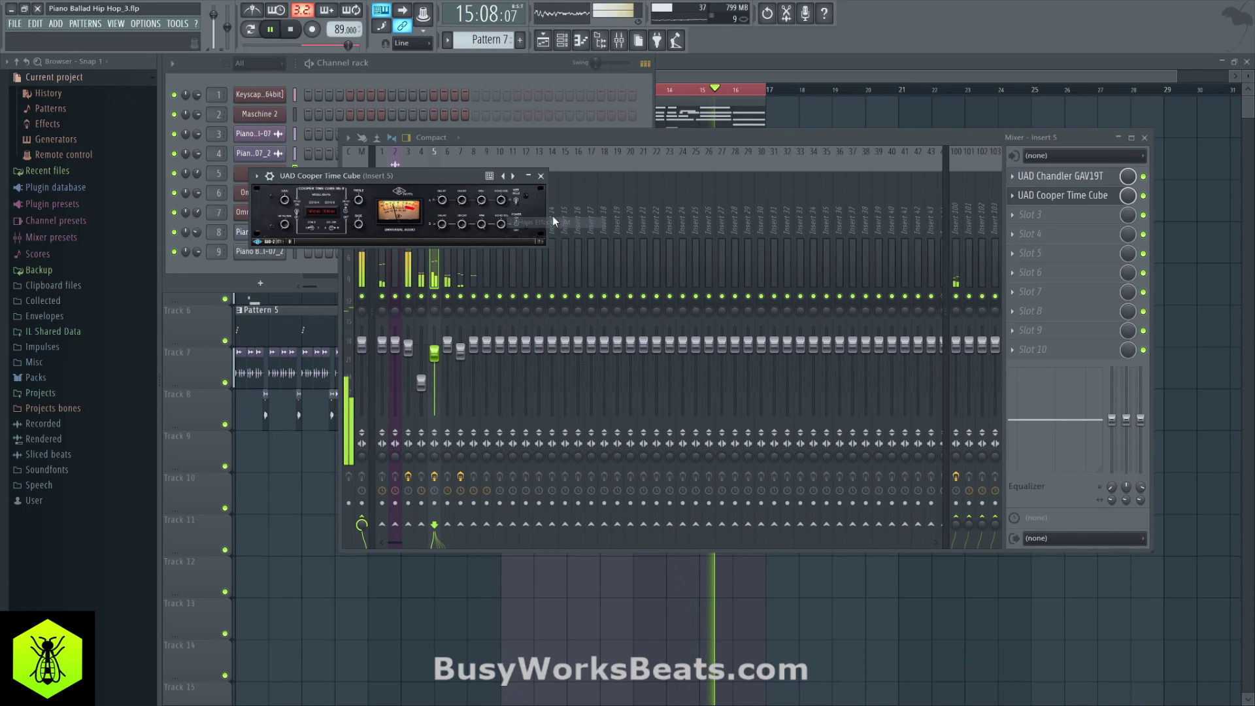
{"action": "left_click", "coordinate": [542, 178]}
Open the Trilian channel's time settings and set its fine time shift to 0:02.
{"action": "left_click", "coordinate": [481, 73]}
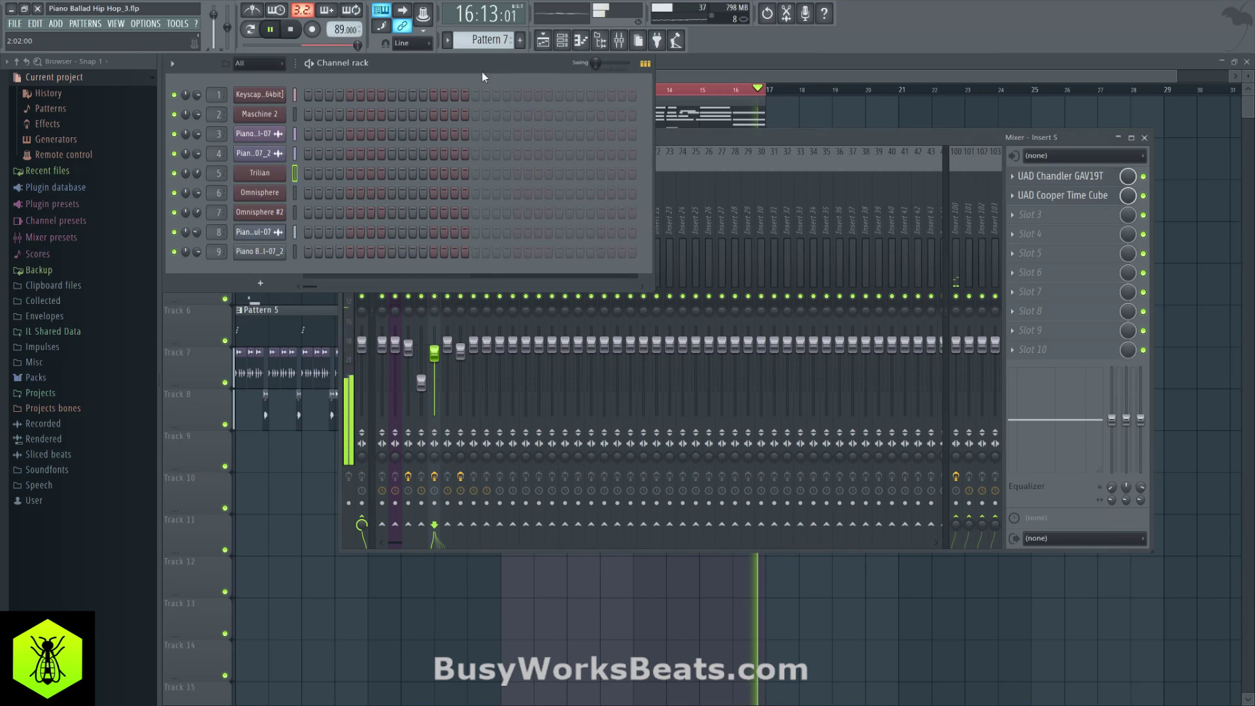
{"action": "left_click", "coordinate": [260, 172]}
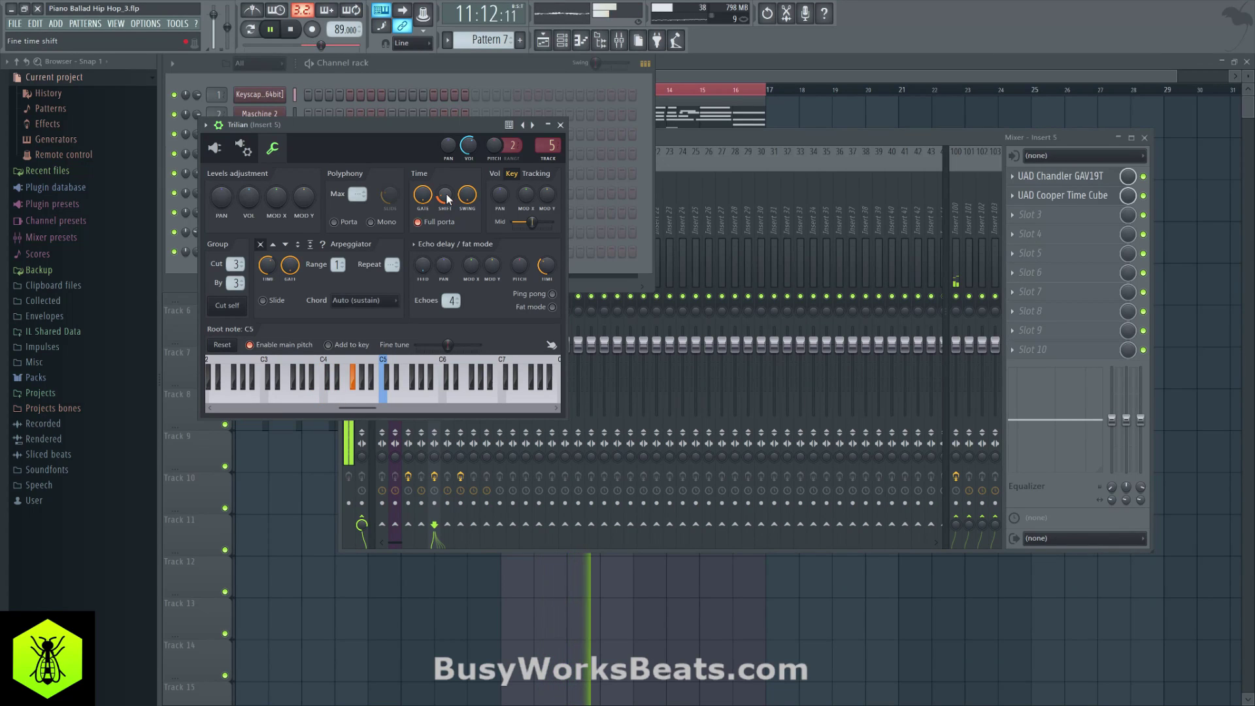
{"action": "scroll", "coordinate": [447, 198], "scroll_direction": "up", "scroll_amount": 1}
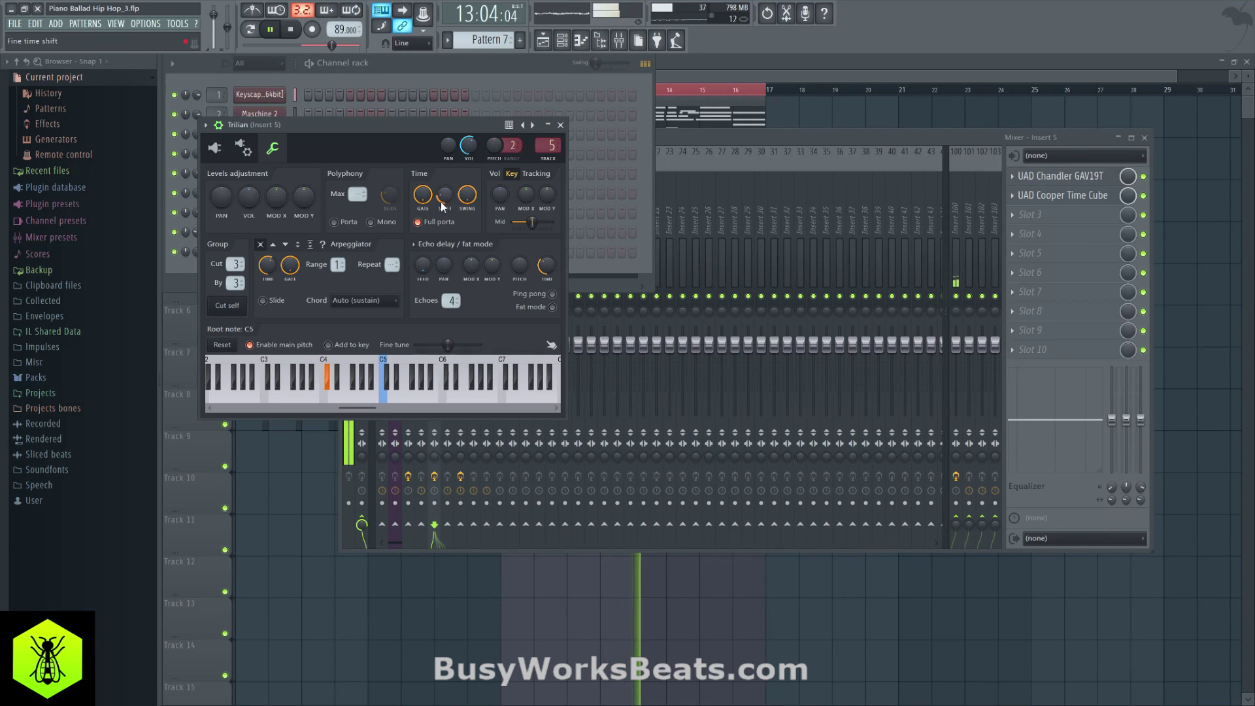
{"action": "scroll", "coordinate": [447, 203], "scroll_direction": "up", "scroll_amount": 1}
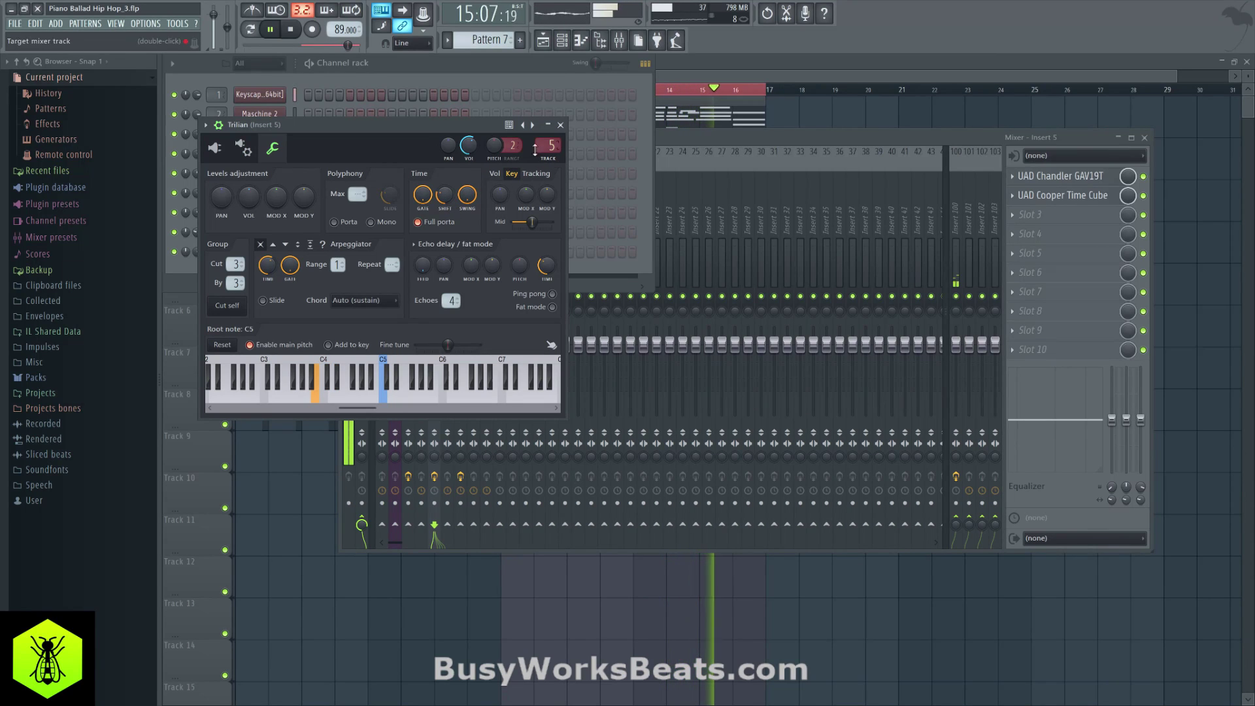
{"action": "scroll", "coordinate": [449, 195], "scroll_direction": "up", "scroll_amount": 1}
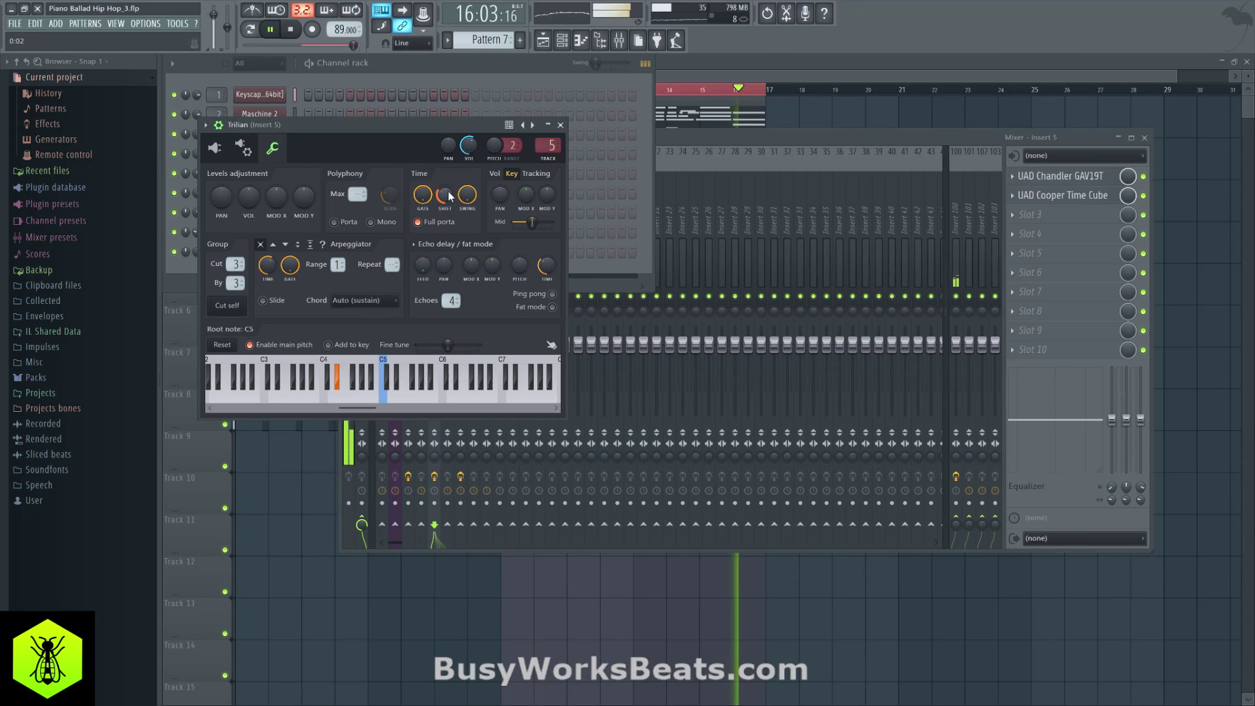
Clear the loop selection over bars 9 to 17 in the playlist and stop playback.
{"action": "key", "text": "F12"}
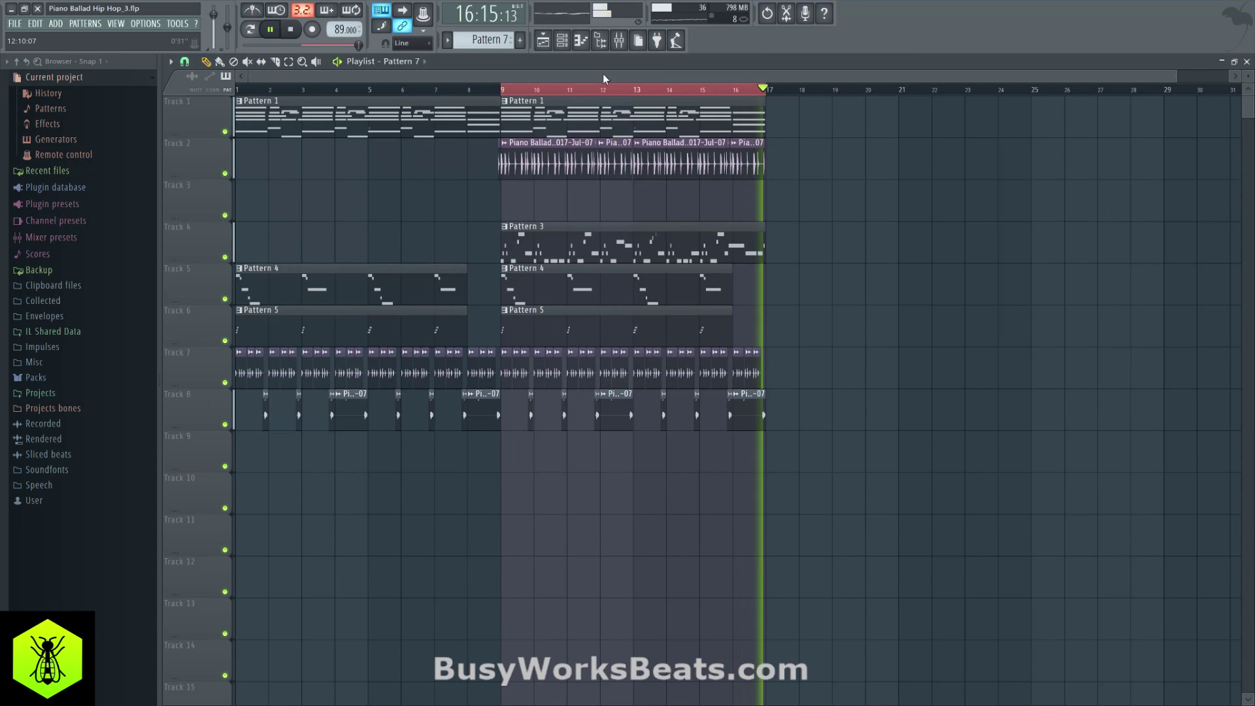
{"action": "left_click", "coordinate": [566, 43]}
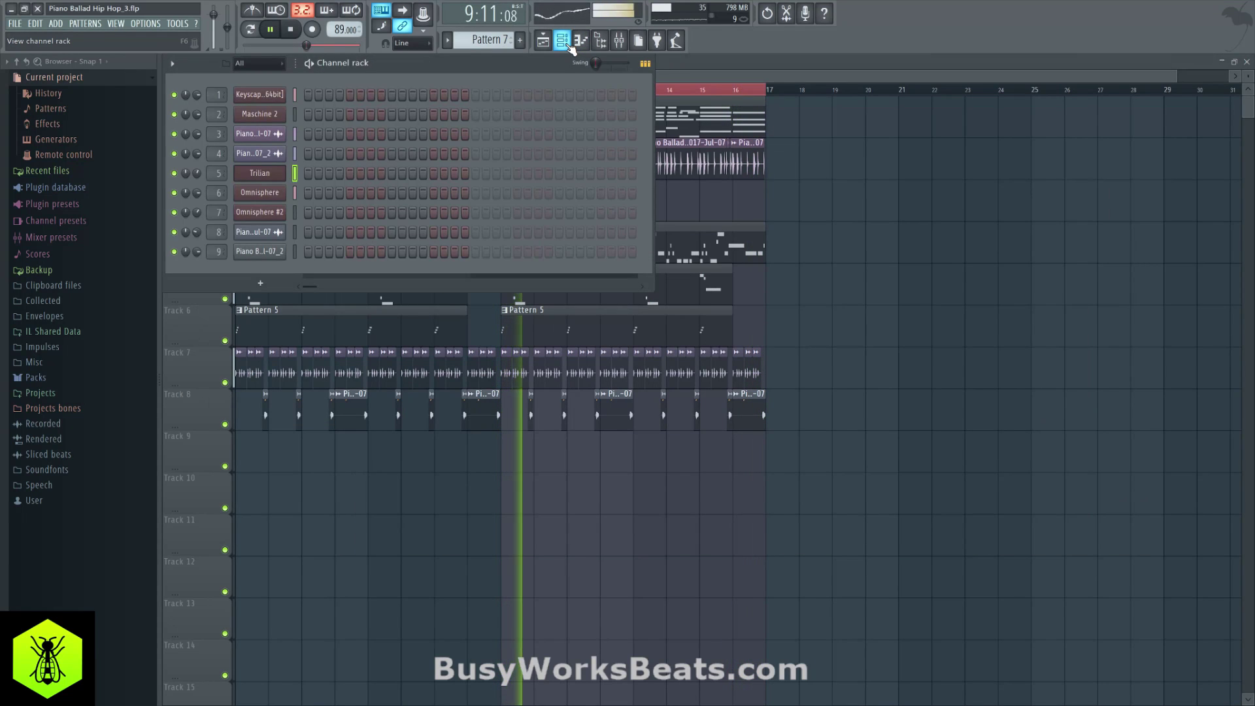
{"action": "left_click", "coordinate": [619, 42]}
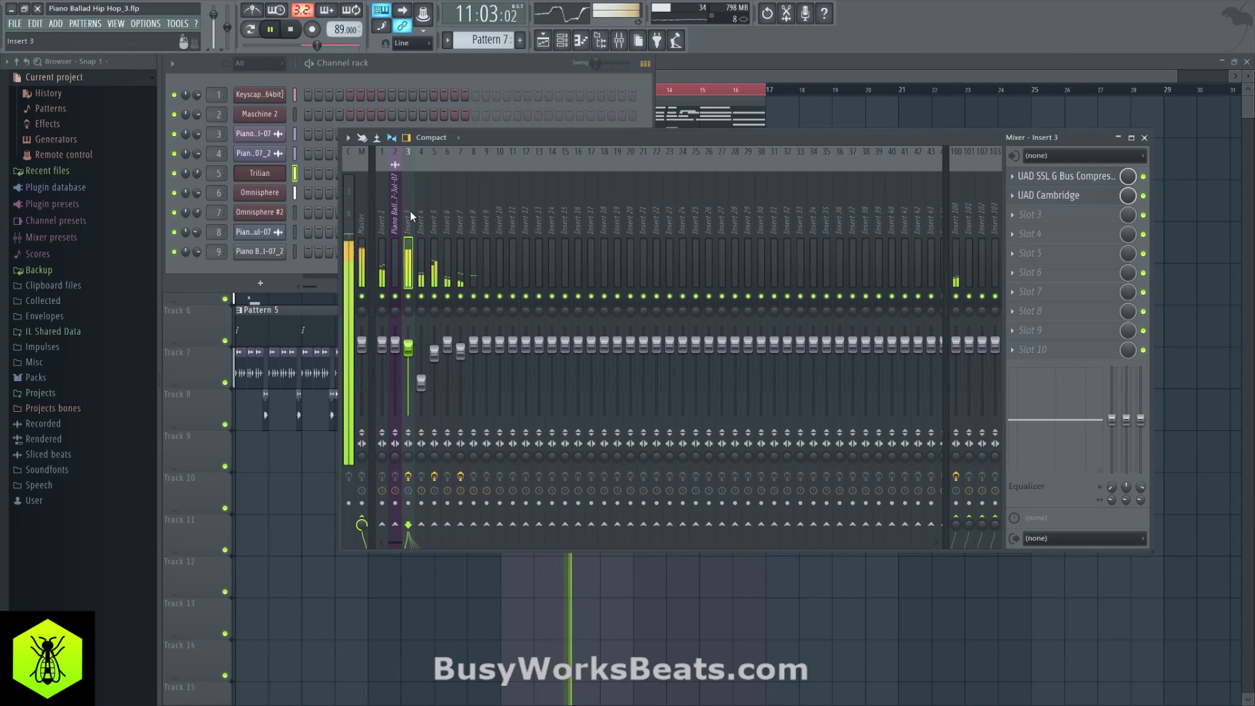
{"action": "left_click", "coordinate": [772, 119]}
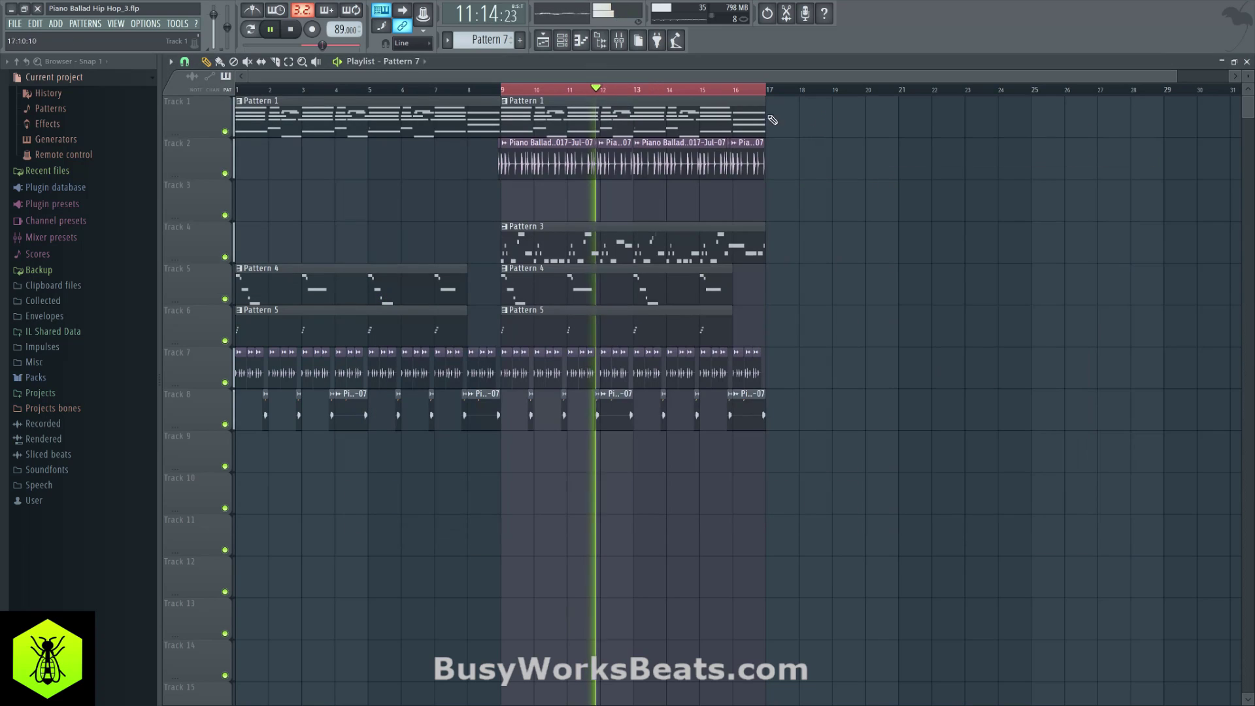
{"action": "left_click", "coordinate": [596, 90]}
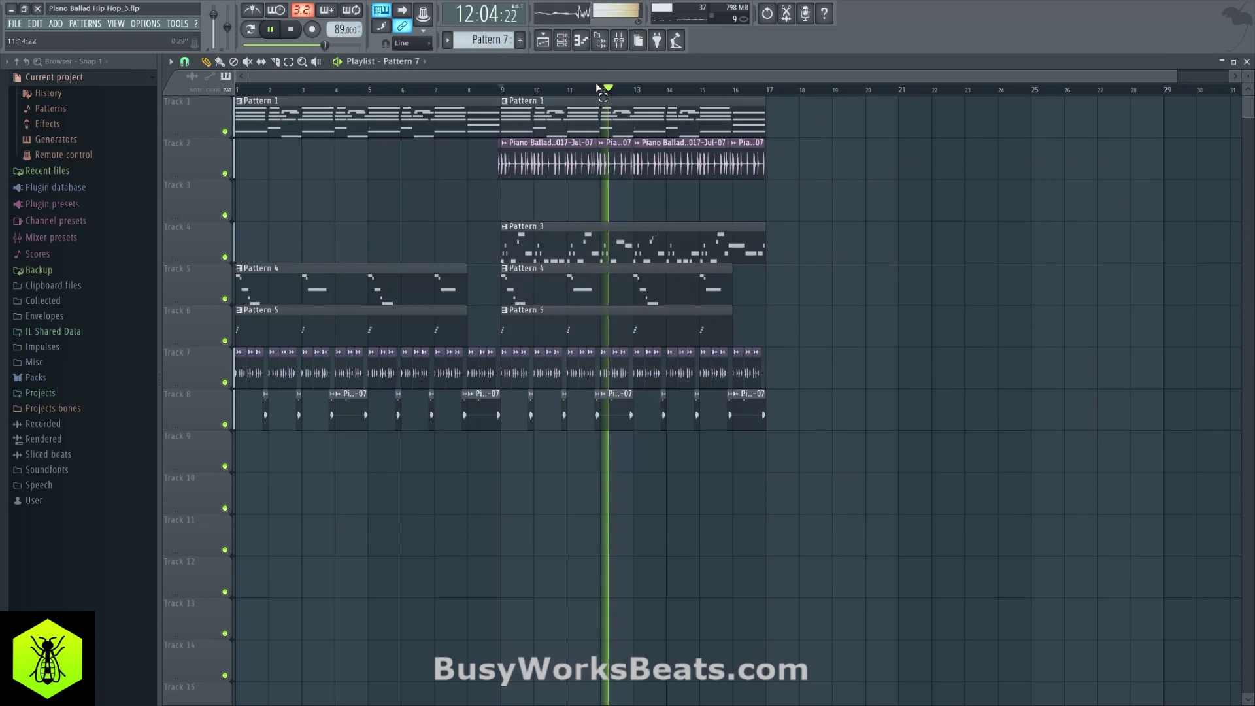
{"action": "left_click", "coordinate": [300, 36]}
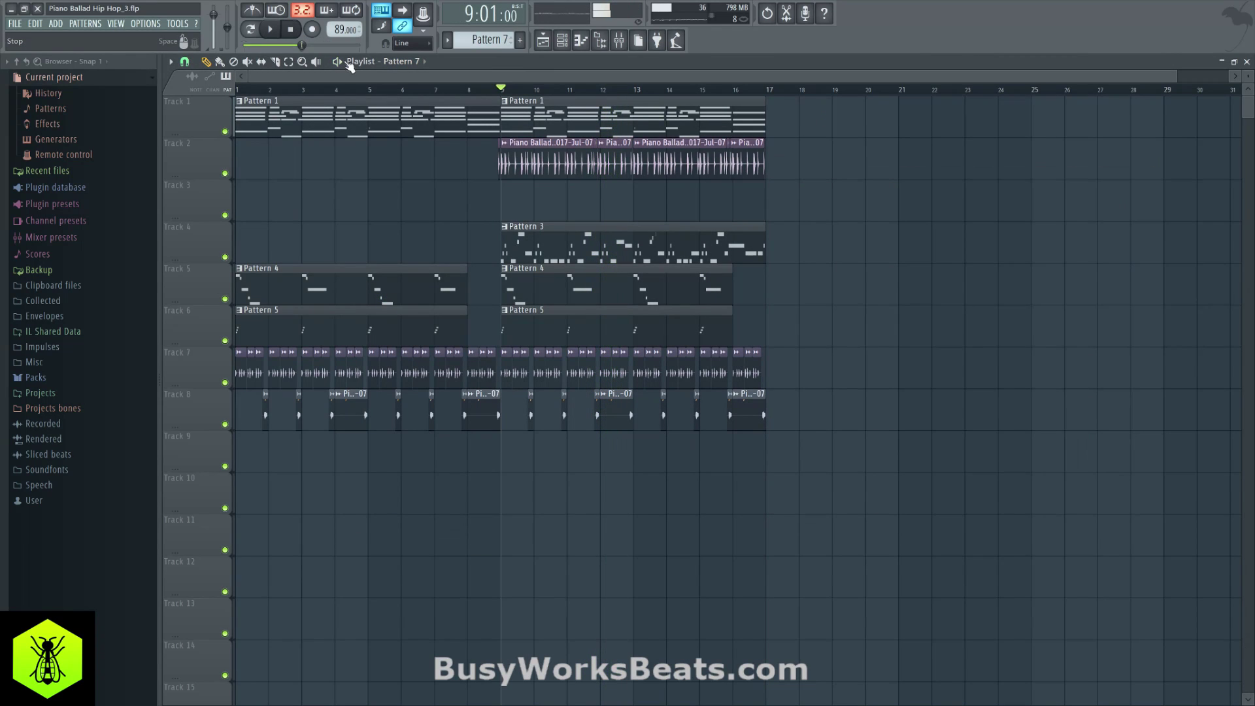
In the mixer, lower Insert 3's volume fader to just below Insert 5's fader level.
{"action": "left_click", "coordinate": [617, 43]}
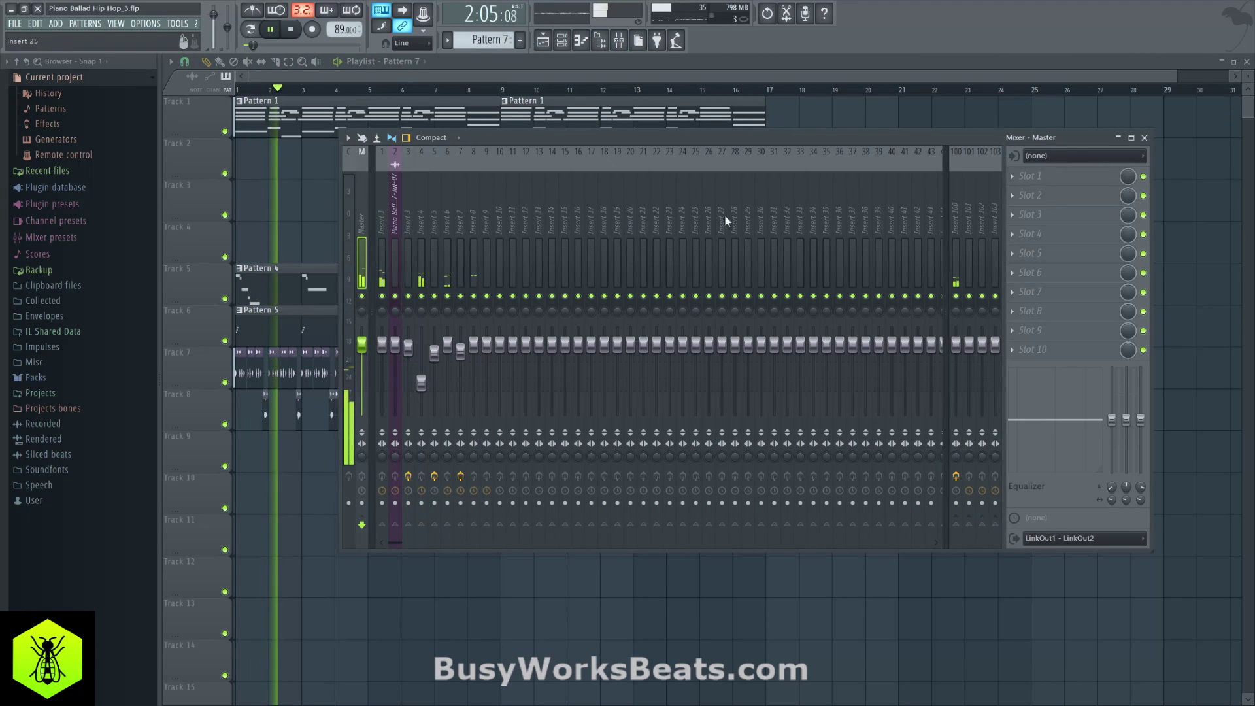
{"action": "left_click", "coordinate": [1033, 177]}
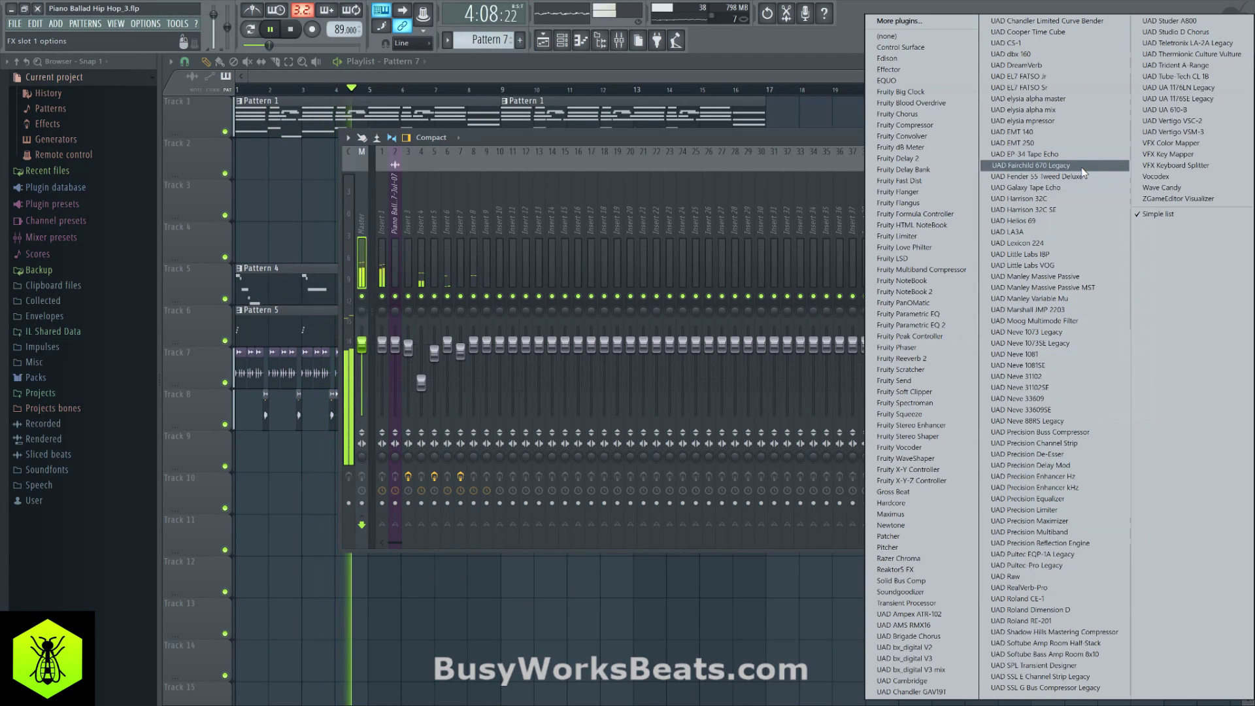
{"action": "left_click", "coordinate": [797, 140]}
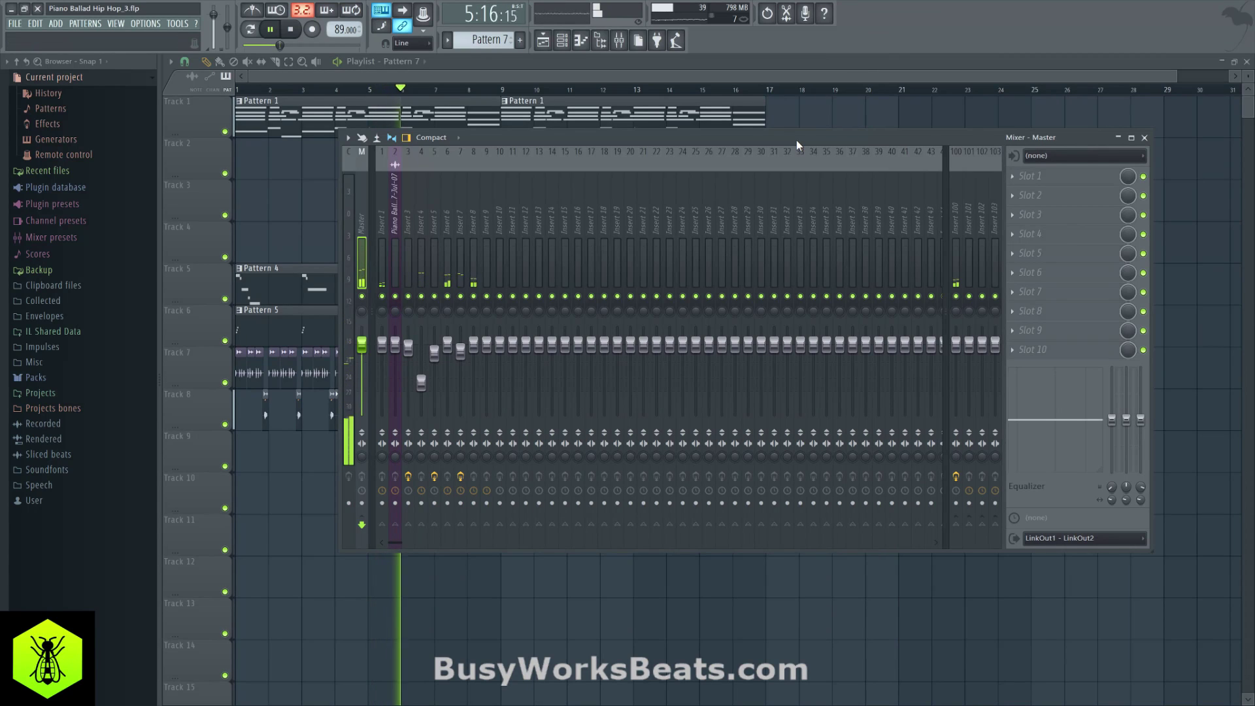
{"action": "left_click", "coordinate": [437, 218]}
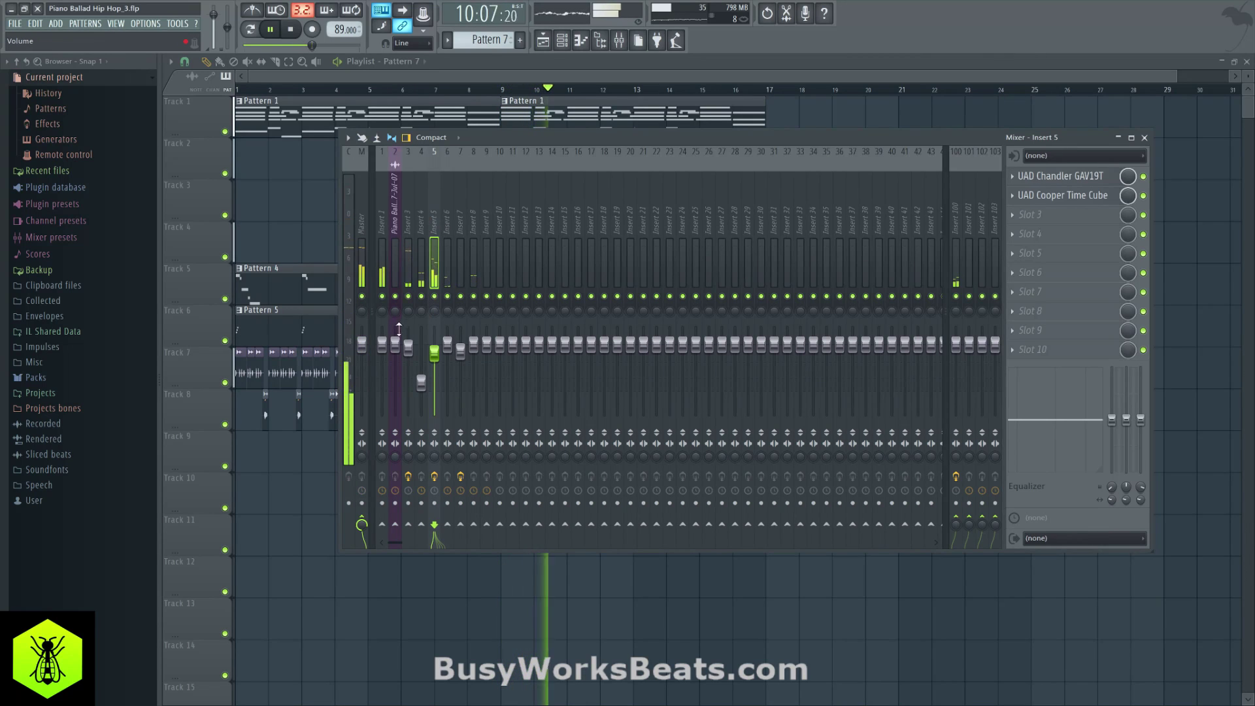
{"action": "left_click_drag", "start_coordinate": [414, 353], "coordinate": [413, 367]}
Show the UAD Cooper Time Cube of Insert 5 in a detached, bridged external window.
{"action": "left_click", "coordinate": [435, 207]}
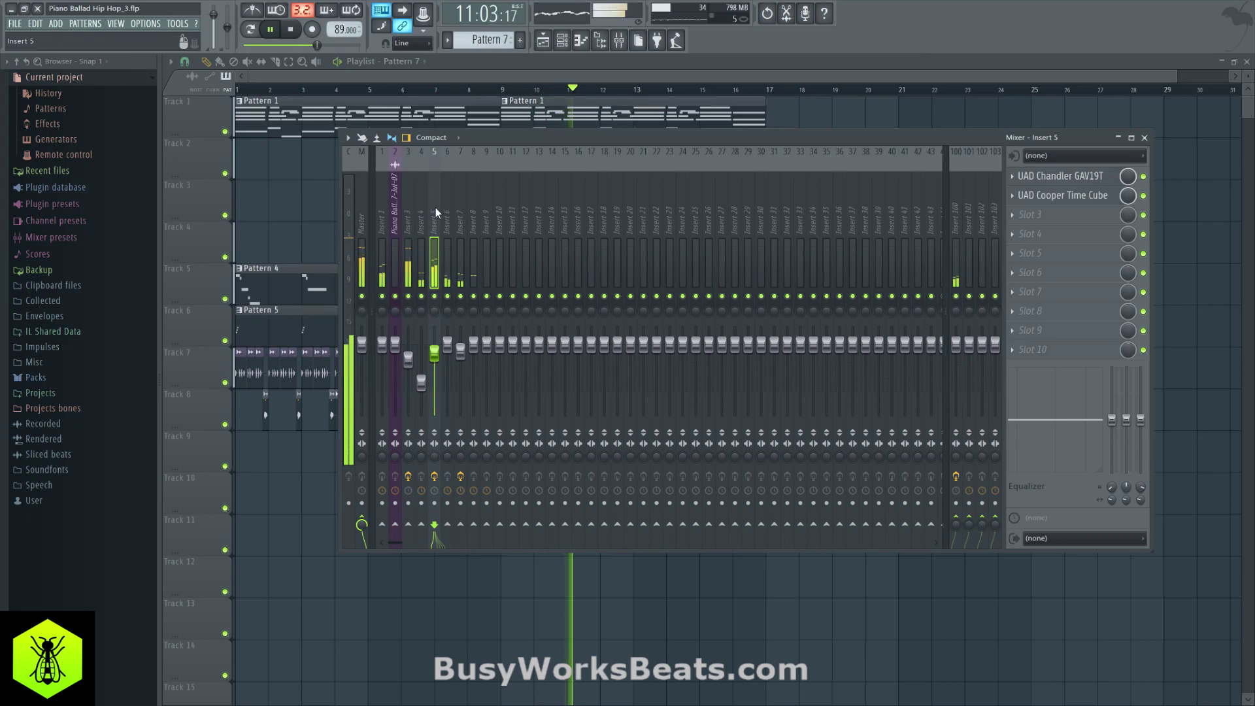
{"action": "left_click", "coordinate": [1066, 196]}
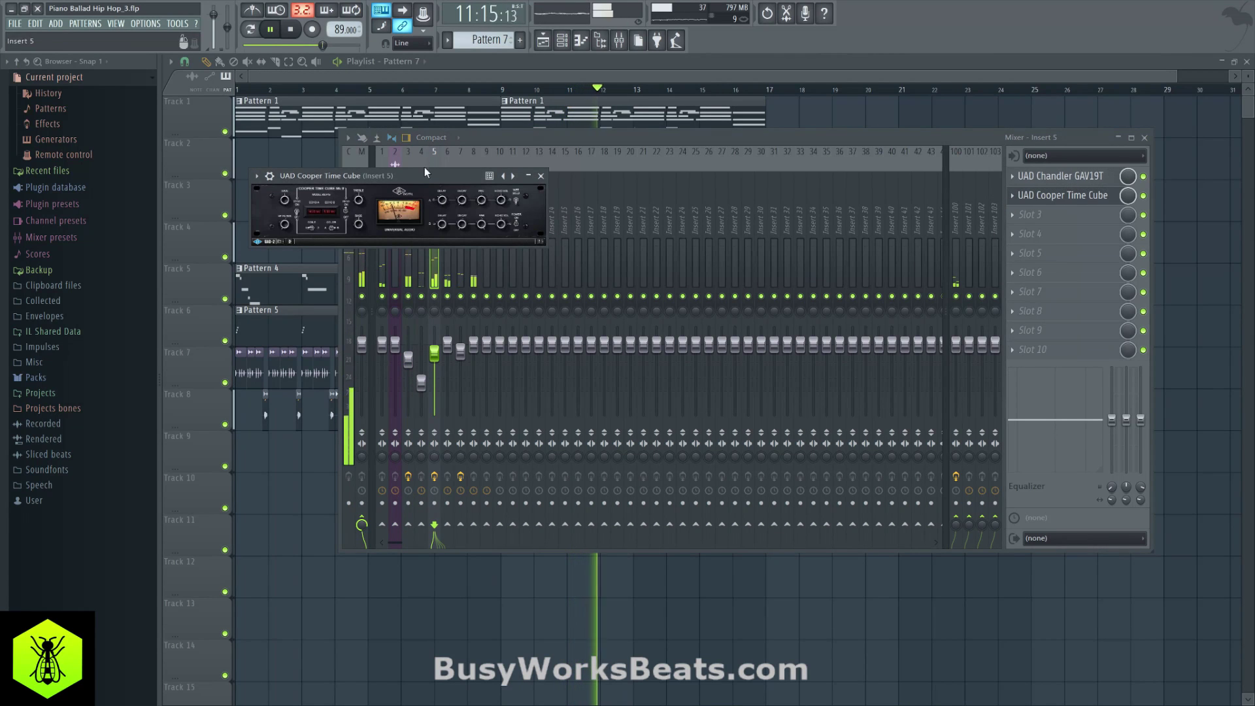
{"action": "left_click", "coordinate": [269, 176]}
{"action": "left_click", "coordinate": [310, 219]}
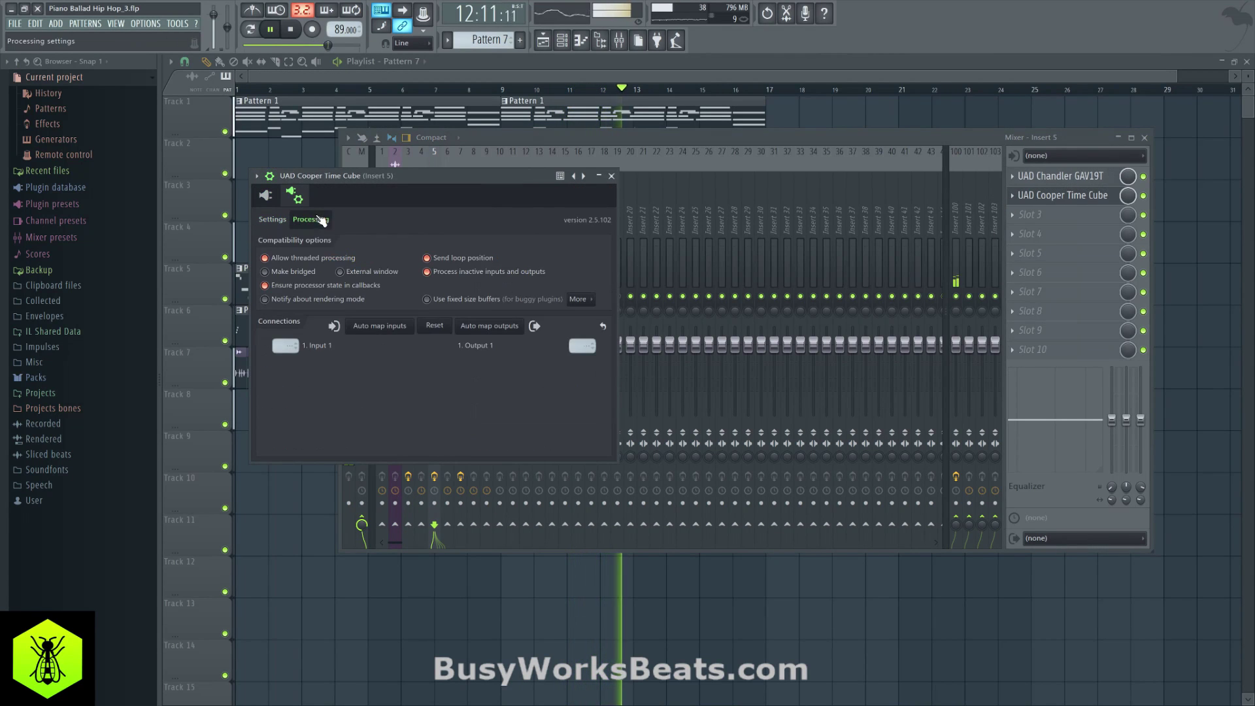
{"action": "left_click", "coordinate": [272, 219]}
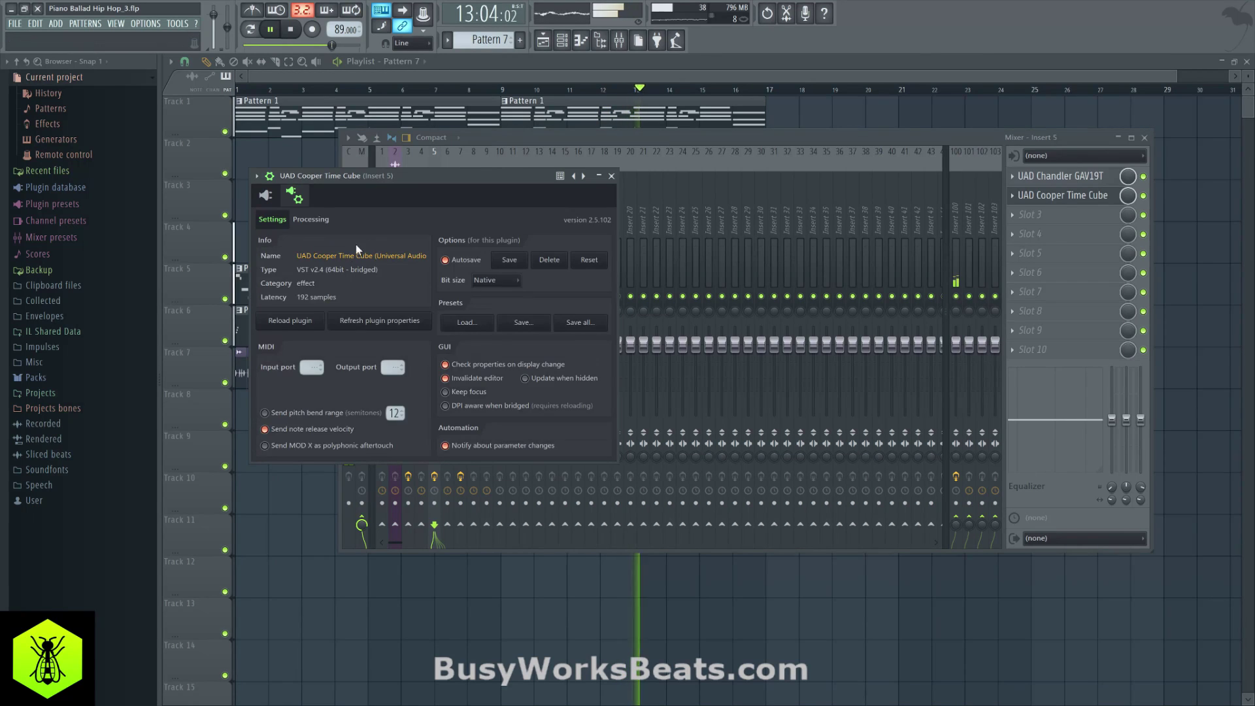
{"action": "left_click", "coordinate": [298, 198]}
Set Cooper Time Cube's delay A to 22.2 ms, echo volume A to -2.3 dB and B to -6.0 dB, and close the plugin.
{"action": "left_click_drag", "start_coordinate": [601, 292], "coordinate": [789, 327]}
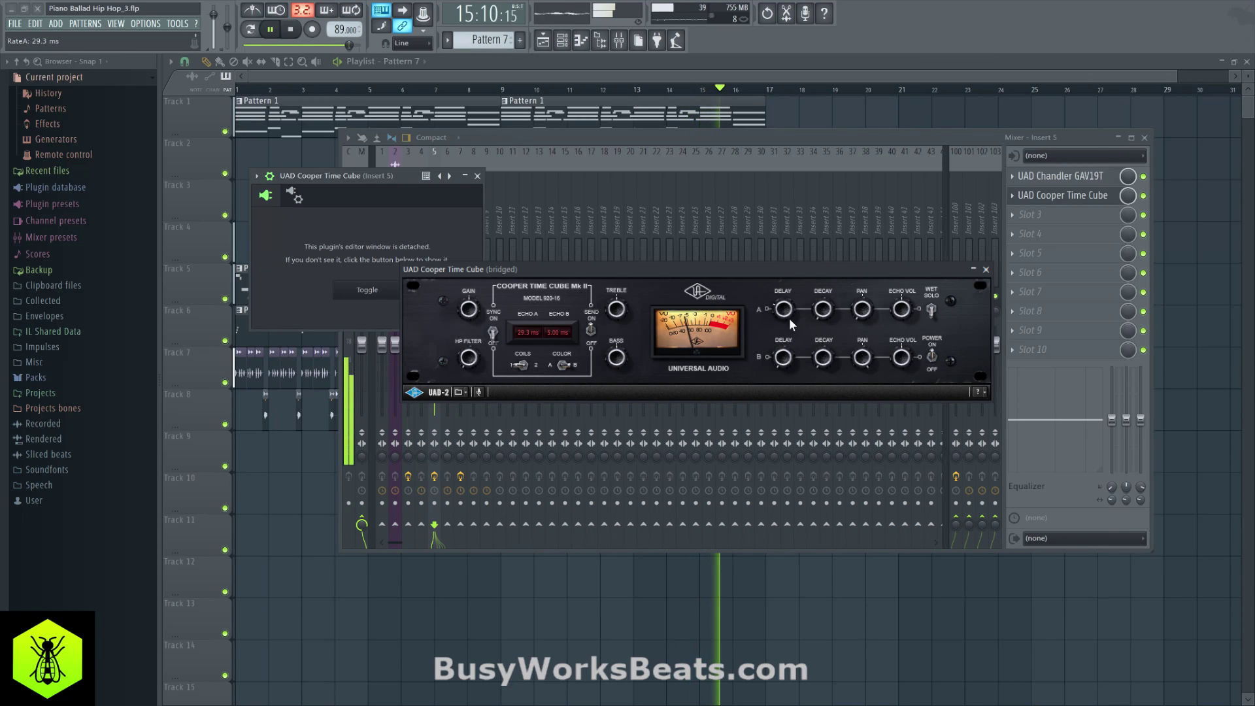
{"action": "left_click_drag", "start_coordinate": [789, 319], "coordinate": [783, 321]}
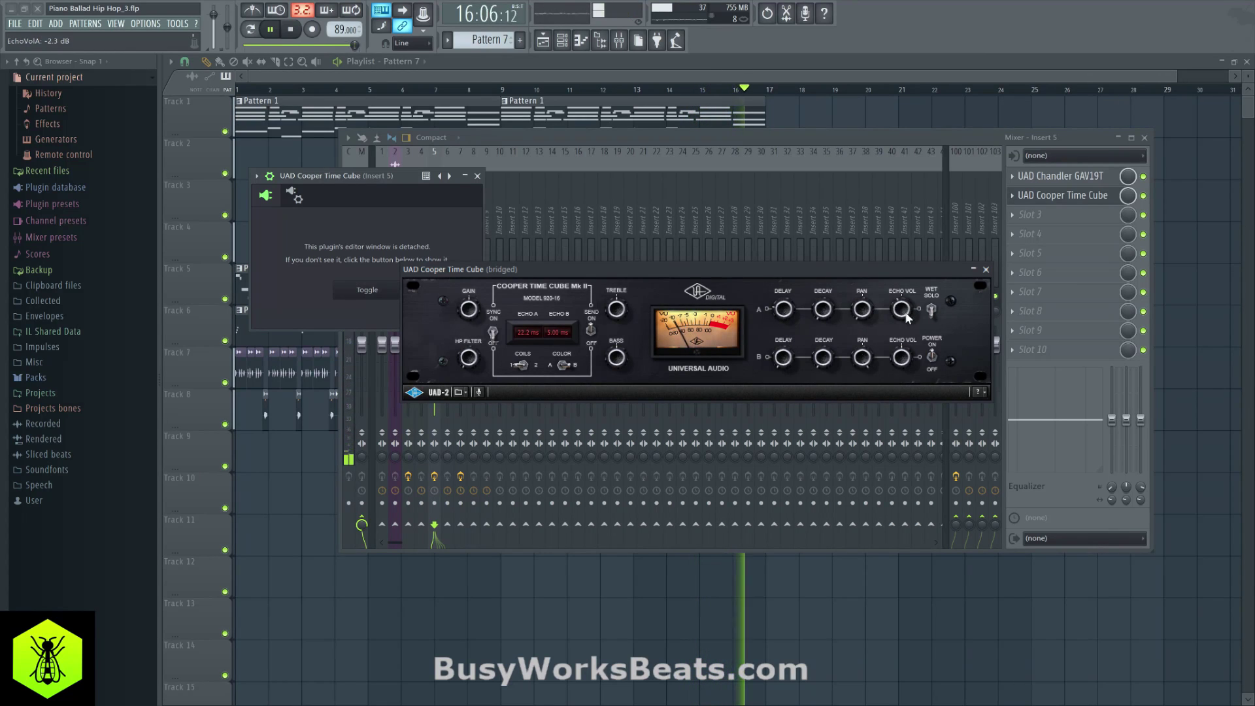
{"action": "left_click_drag", "start_coordinate": [901, 358], "coordinate": [899, 379]}
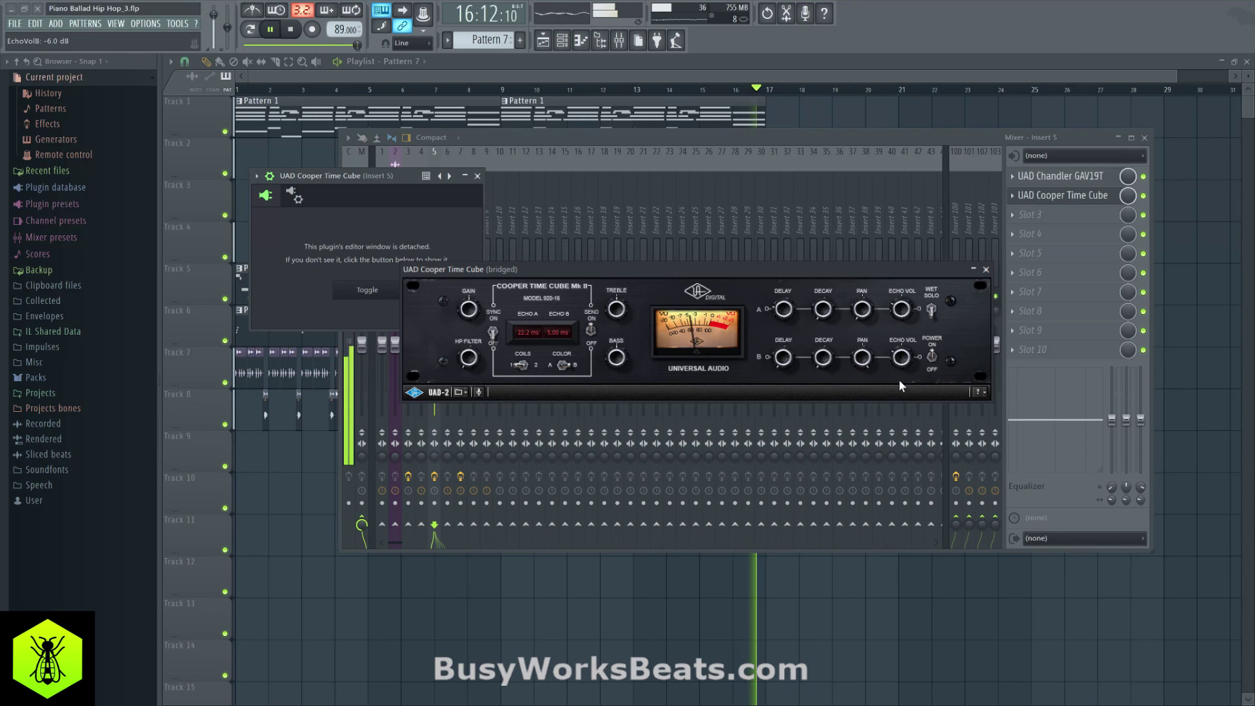
{"action": "left_click", "coordinate": [986, 269]}
{"action": "left_click", "coordinate": [477, 176]}
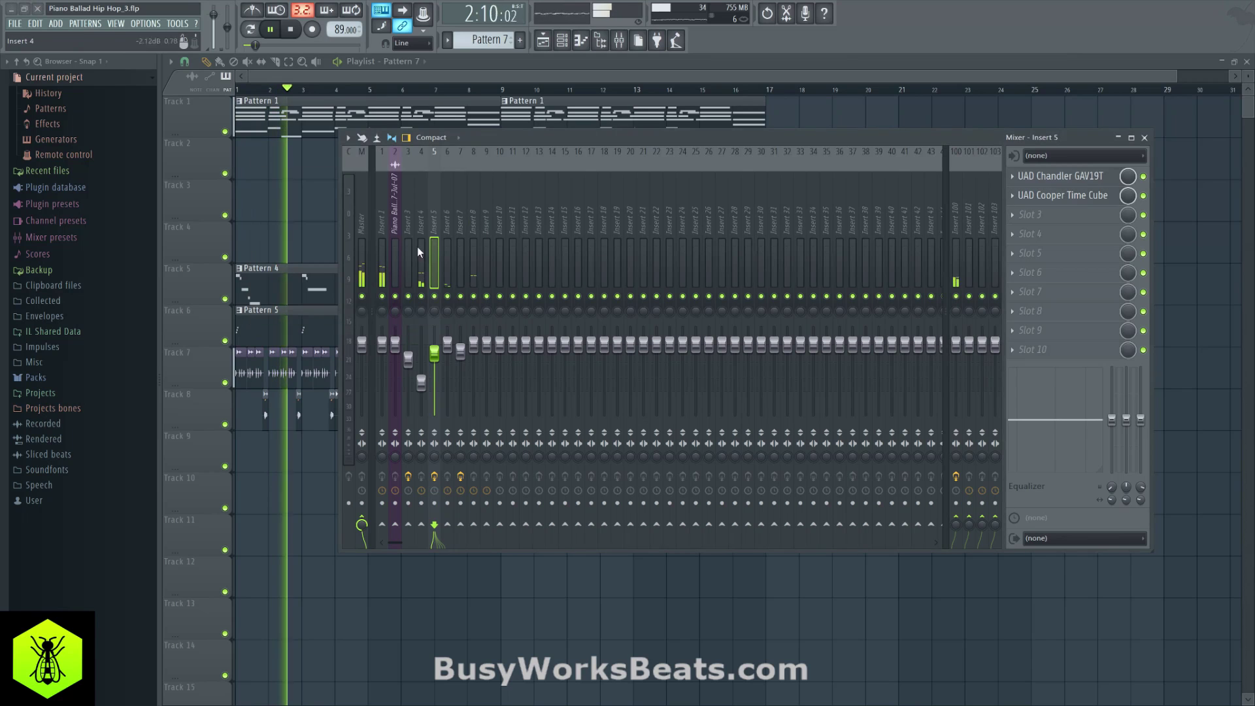
Save the project as a new version named Piano Ballad Hip Hop_4.flp.
{"action": "left_click", "coordinate": [421, 216]}
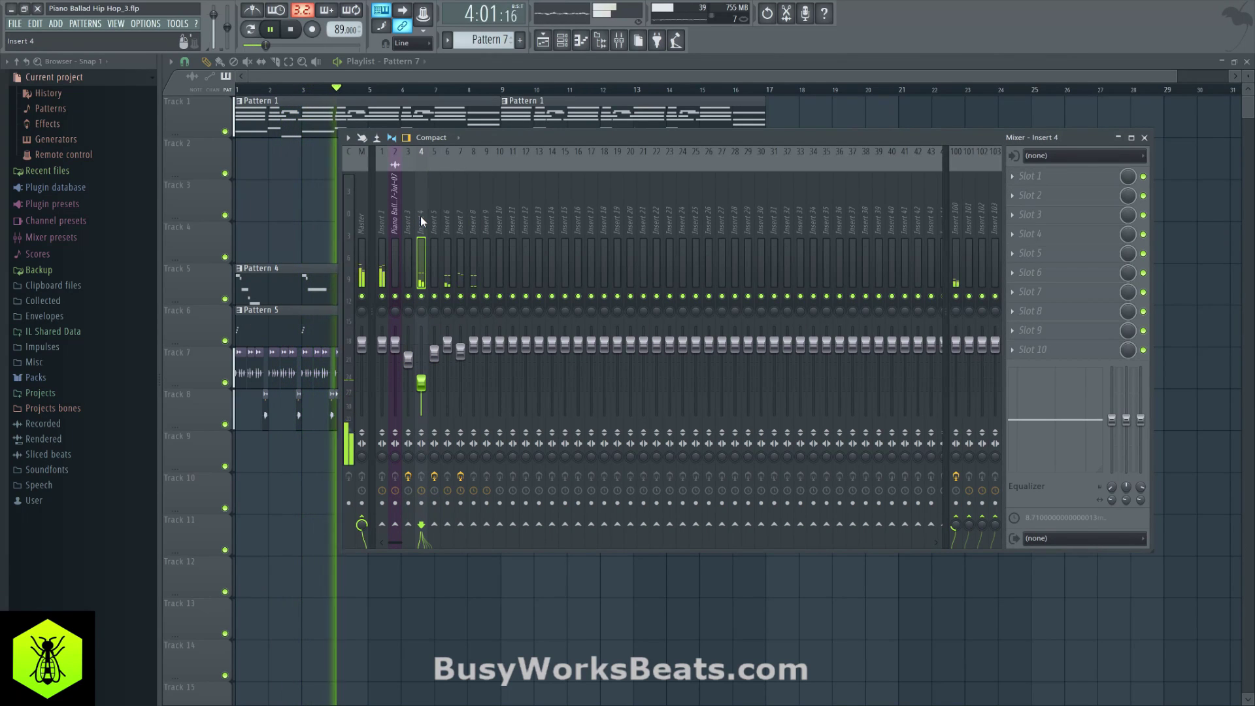
{"action": "left_click", "coordinate": [561, 41]}
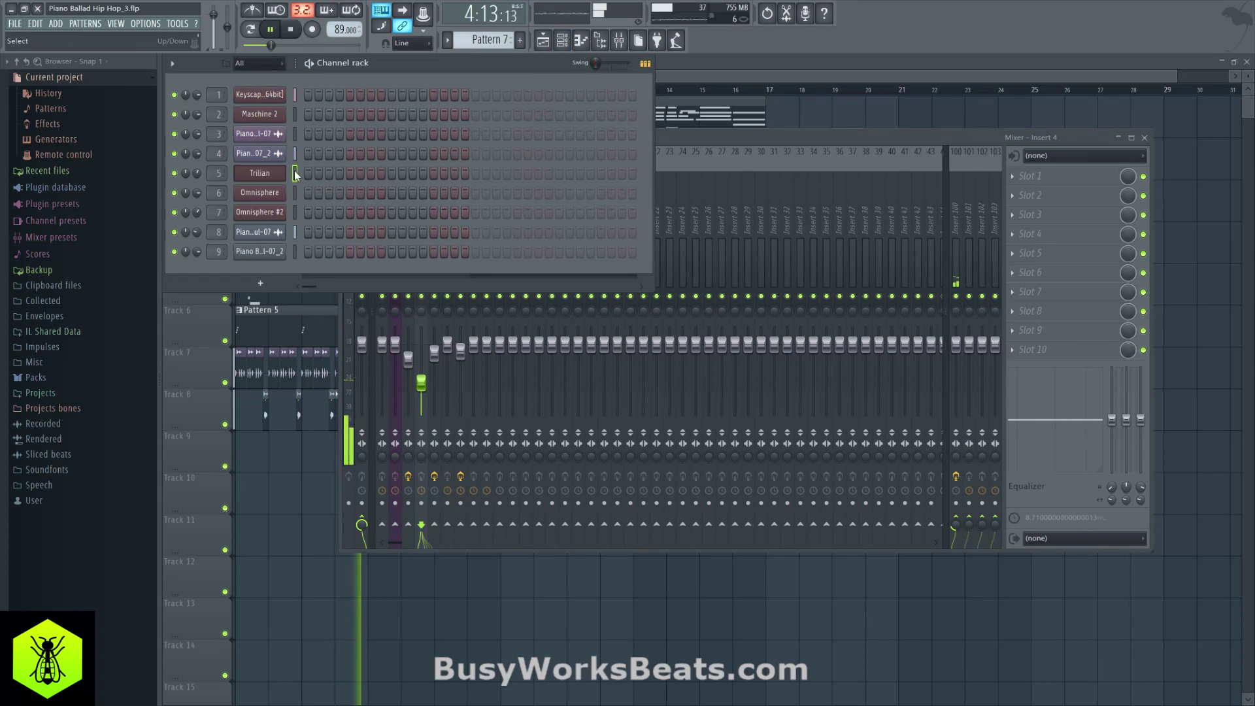
{"action": "left_click", "coordinate": [14, 24]}
{"action": "left_click", "coordinate": [46, 100]}
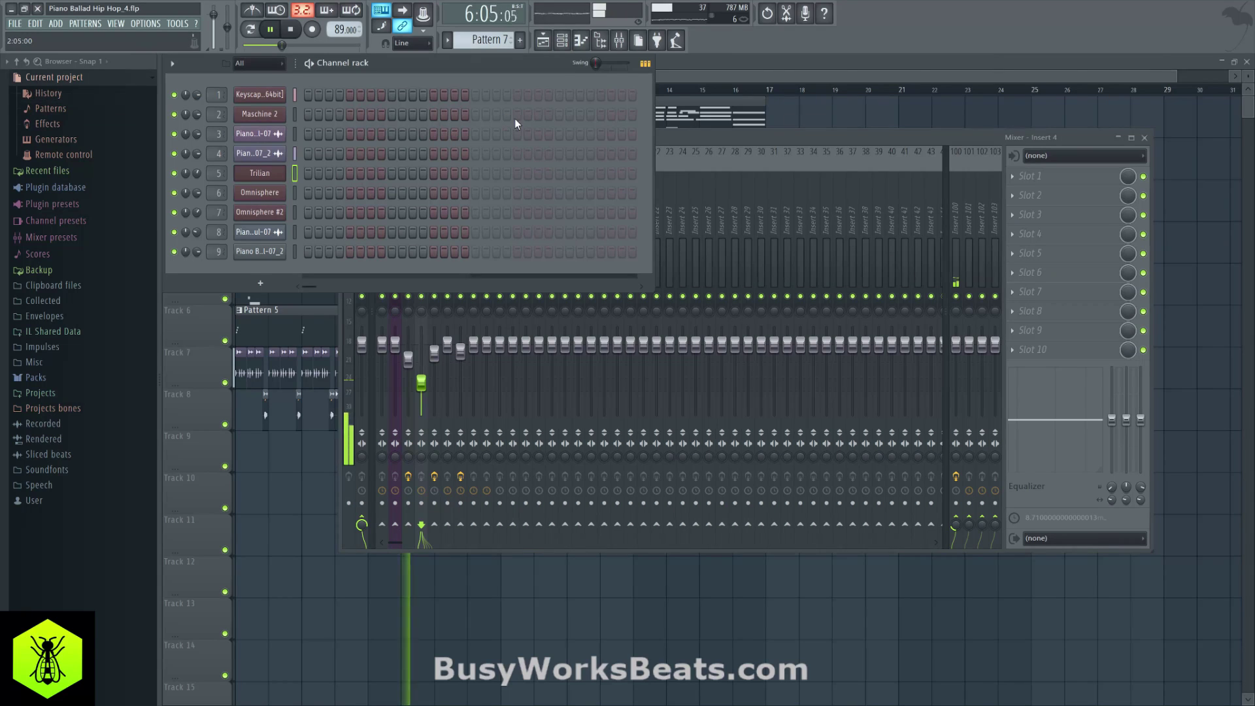
{"action": "left_click", "coordinate": [697, 143]}
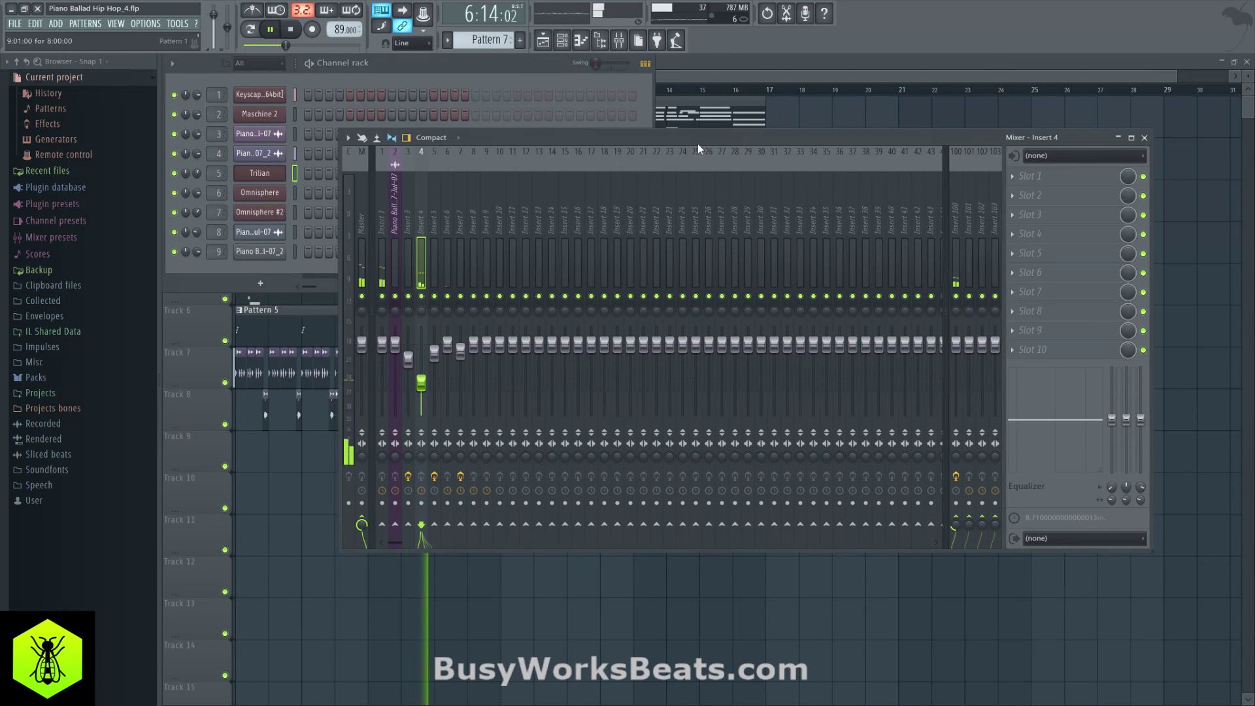
{"action": "left_click", "coordinate": [359, 197]}
{"action": "left_click", "coordinate": [1020, 177]}
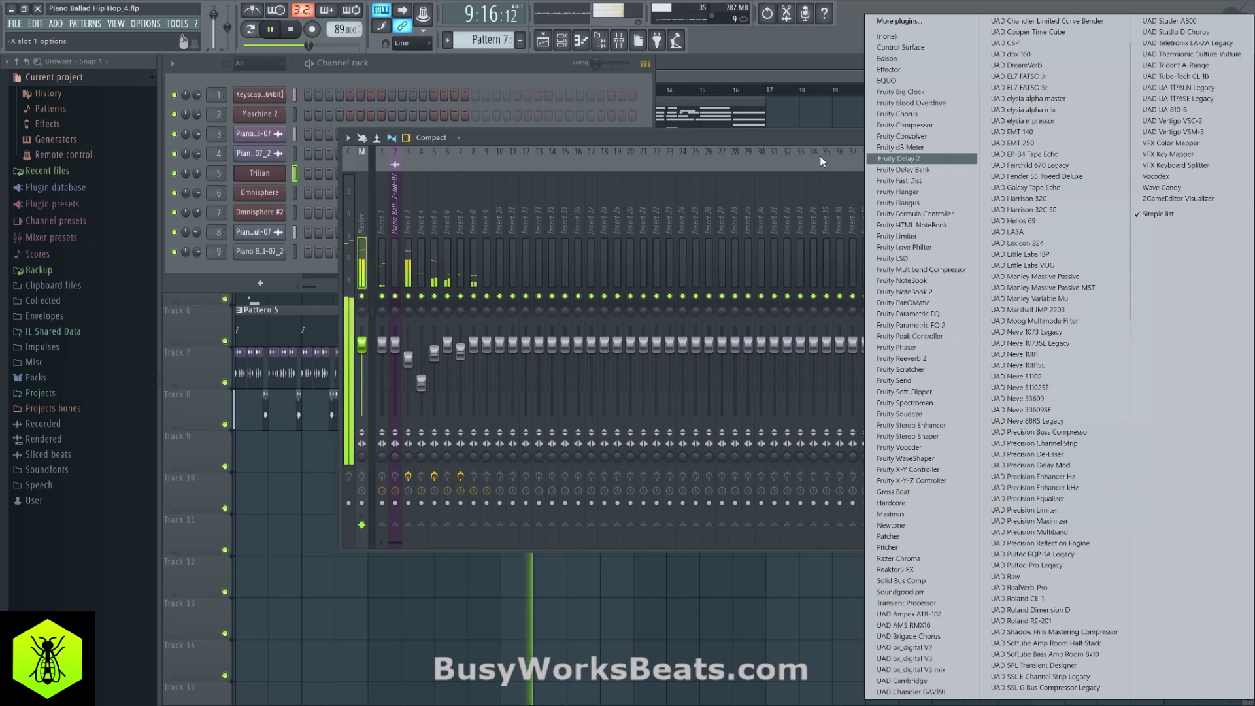
{"action": "left_click", "coordinate": [527, 85]}
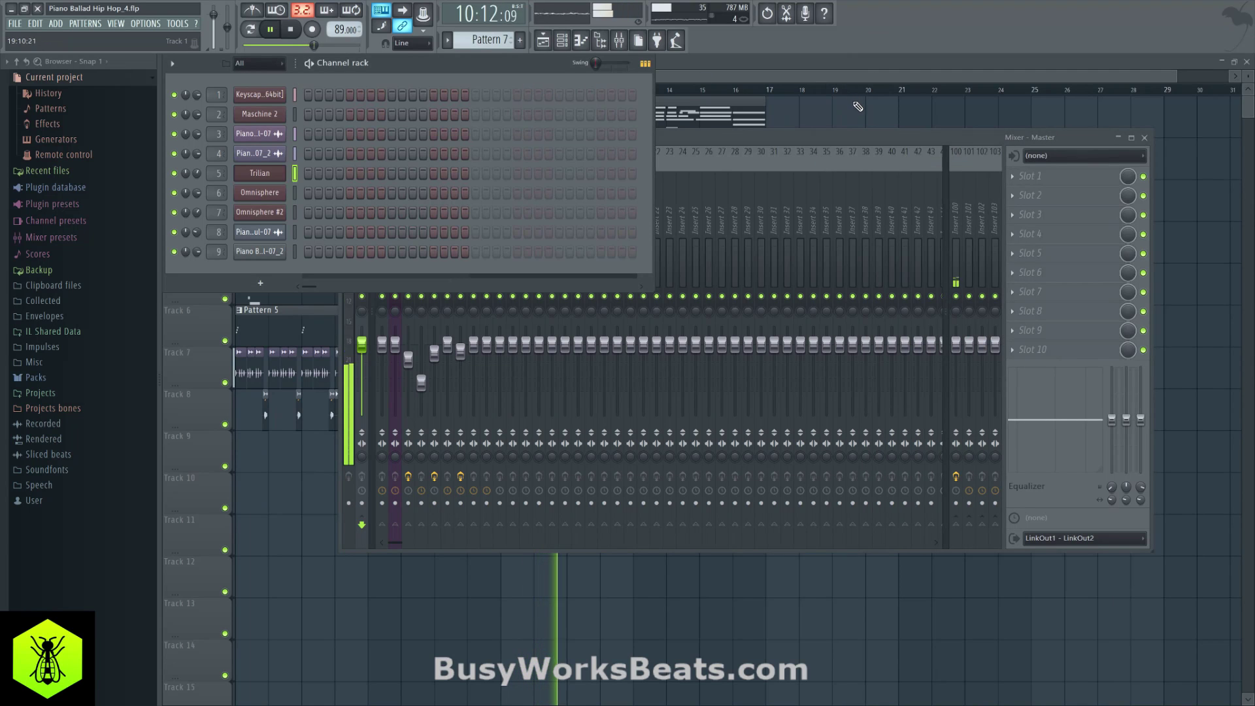
Select all audio clips on playlist Track 7 and set the playlist snap to (none).
{"action": "left_click", "coordinate": [858, 109]}
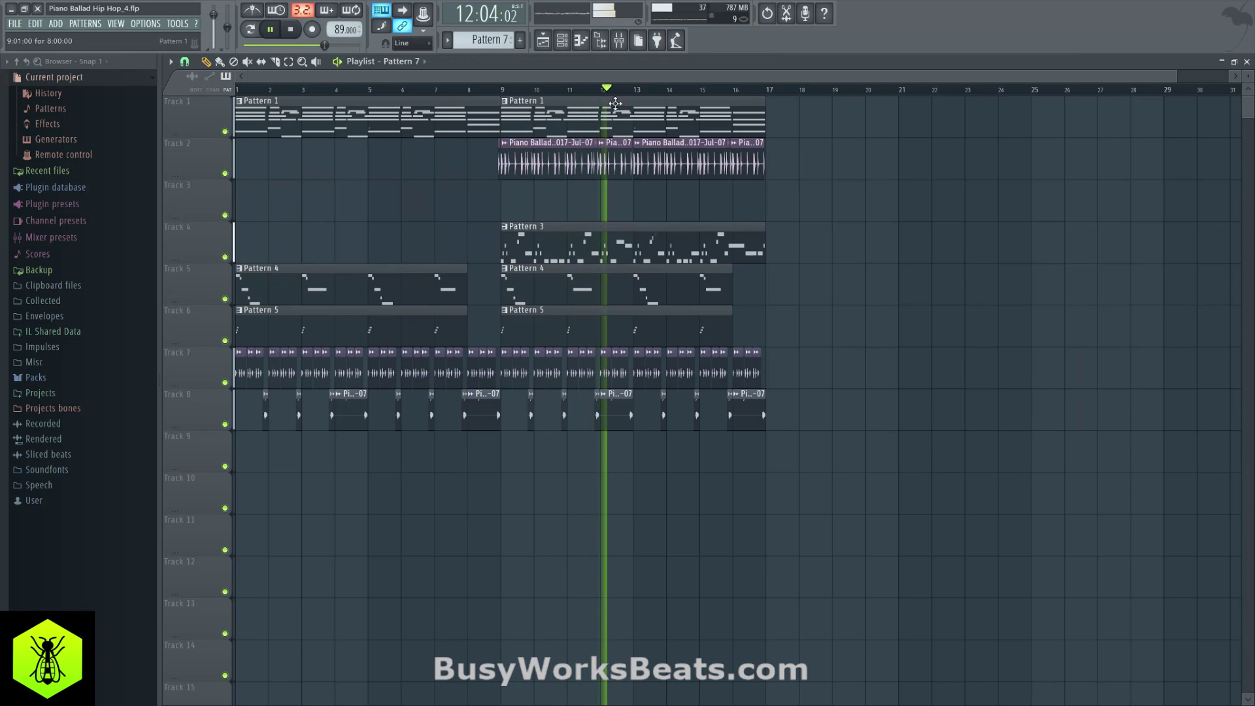
{"action": "scroll", "coordinate": [314, 95], "scroll_direction": "up", "scroll_amount": 3}
{"action": "scroll", "coordinate": [261, 92], "scroll_direction": "up", "scroll_amount": 4}
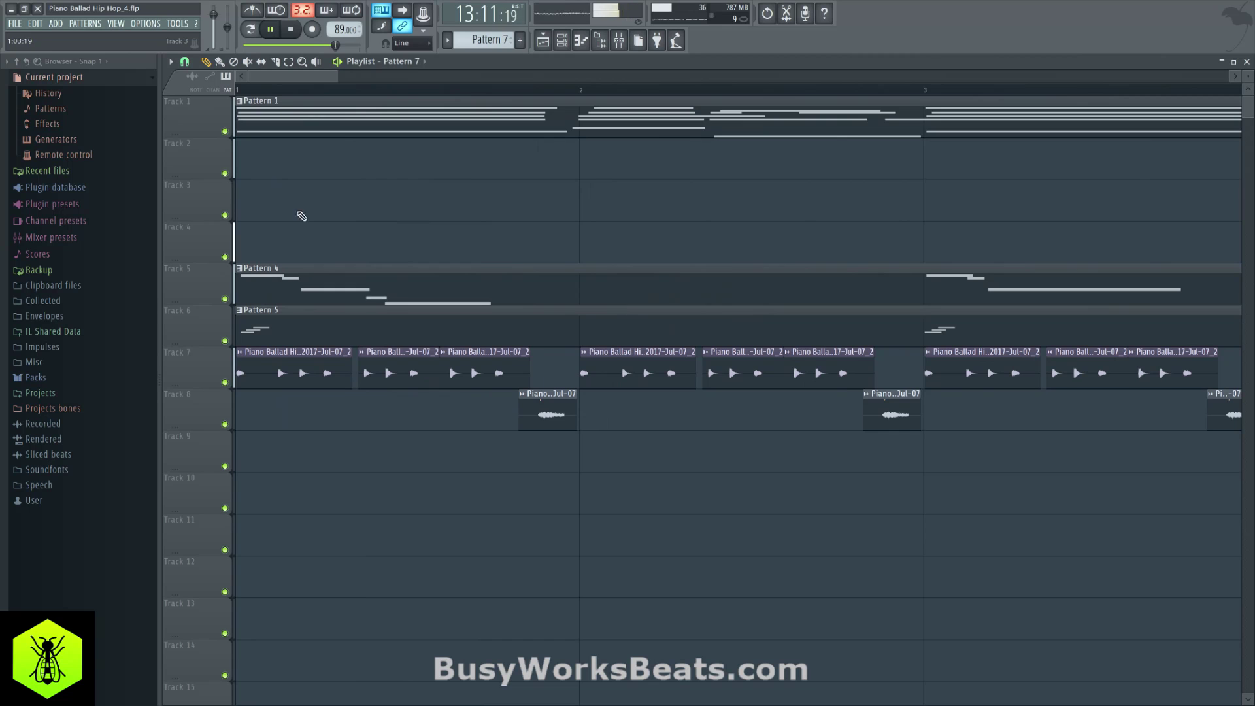
{"action": "left_click", "coordinate": [186, 363]}
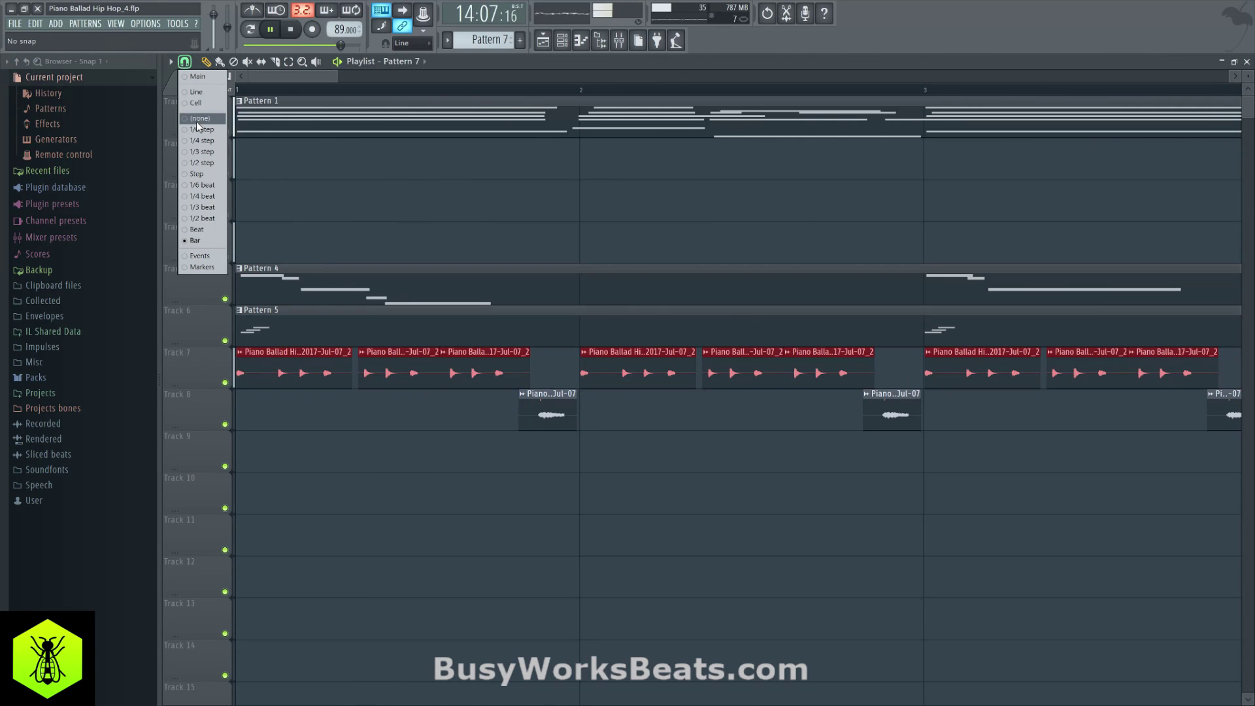
{"action": "scroll", "coordinate": [250, 104], "scroll_direction": "up", "scroll_amount": 4}
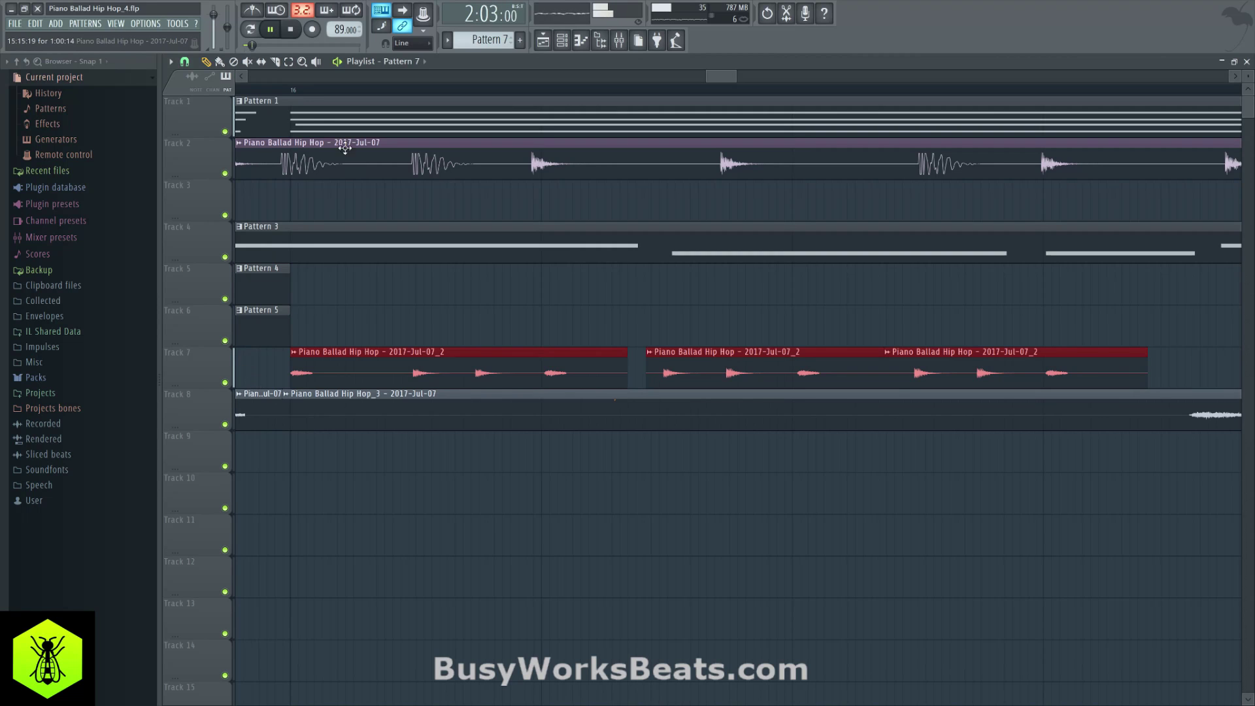
Set the playlist snap back to Bar and deselect the Track 7 clips.
{"action": "scroll", "coordinate": [312, 98], "scroll_direction": "down", "scroll_amount": 8}
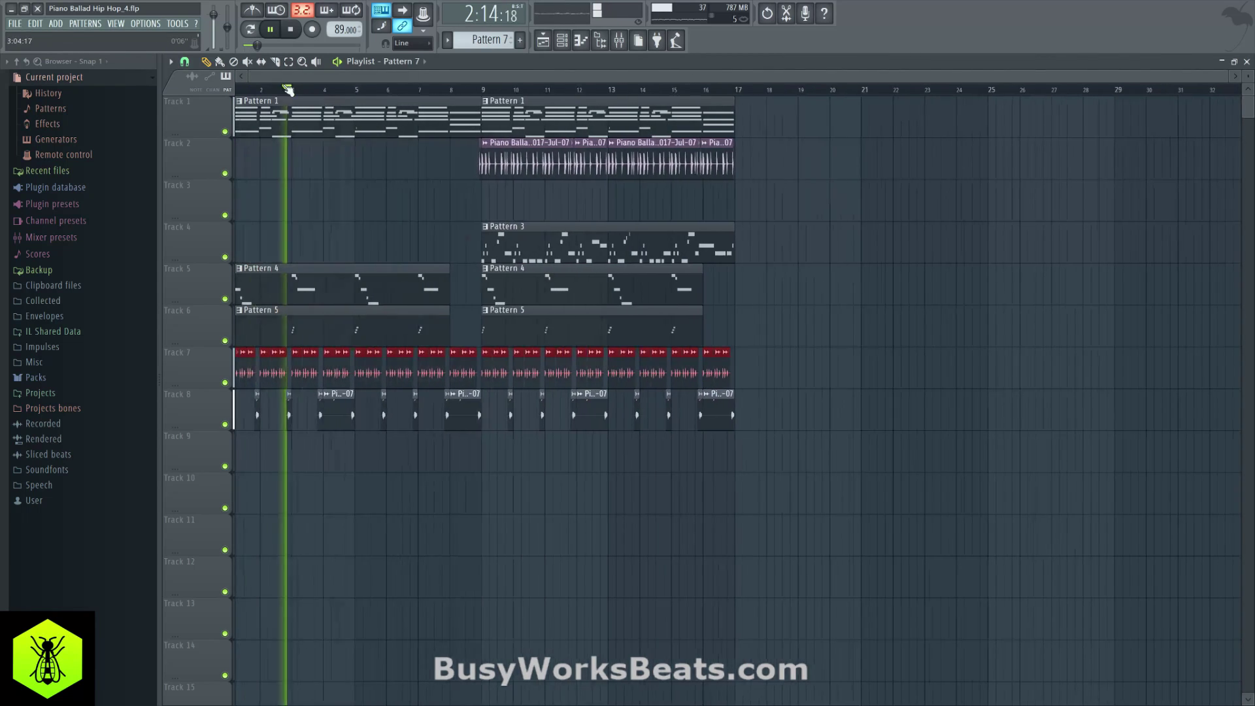
{"action": "left_click", "coordinate": [185, 62]}
{"action": "left_click", "coordinate": [210, 244]}
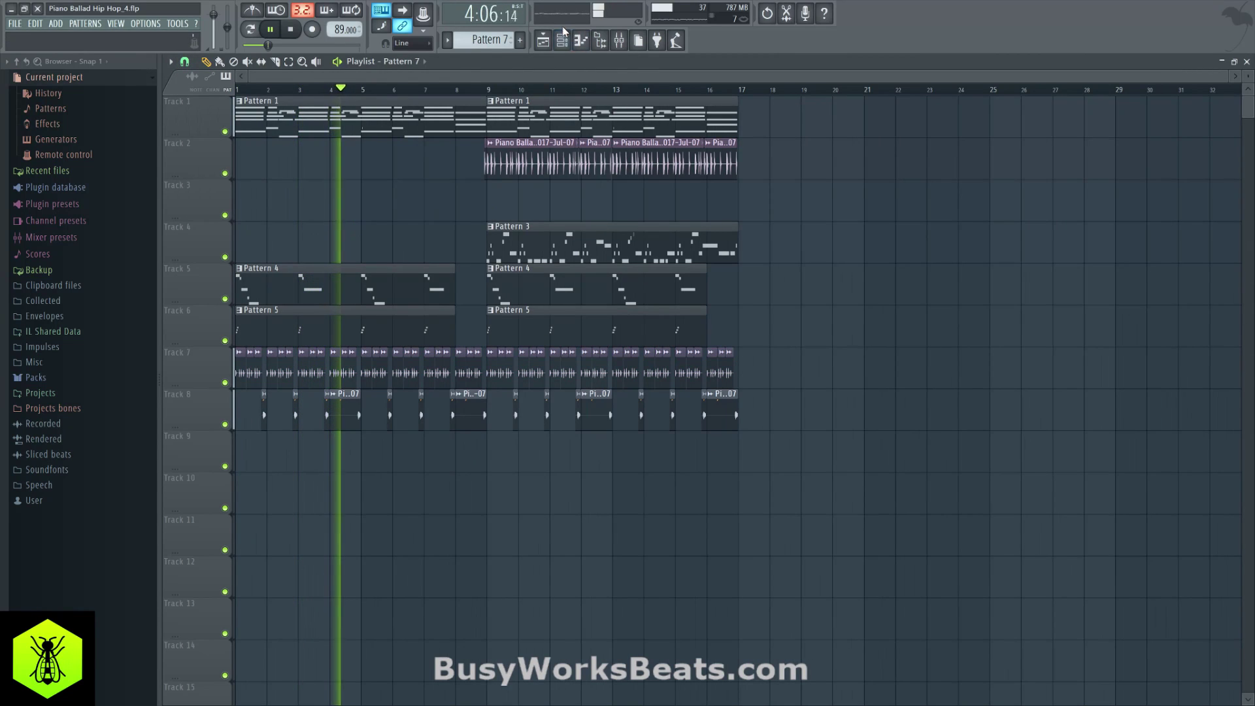
Add a new Omnisphere instrument channel and set the plugin to run bridged in its wrapper settings.
{"action": "key", "text": "F6"}
{"action": "left_click", "coordinate": [261, 282]}
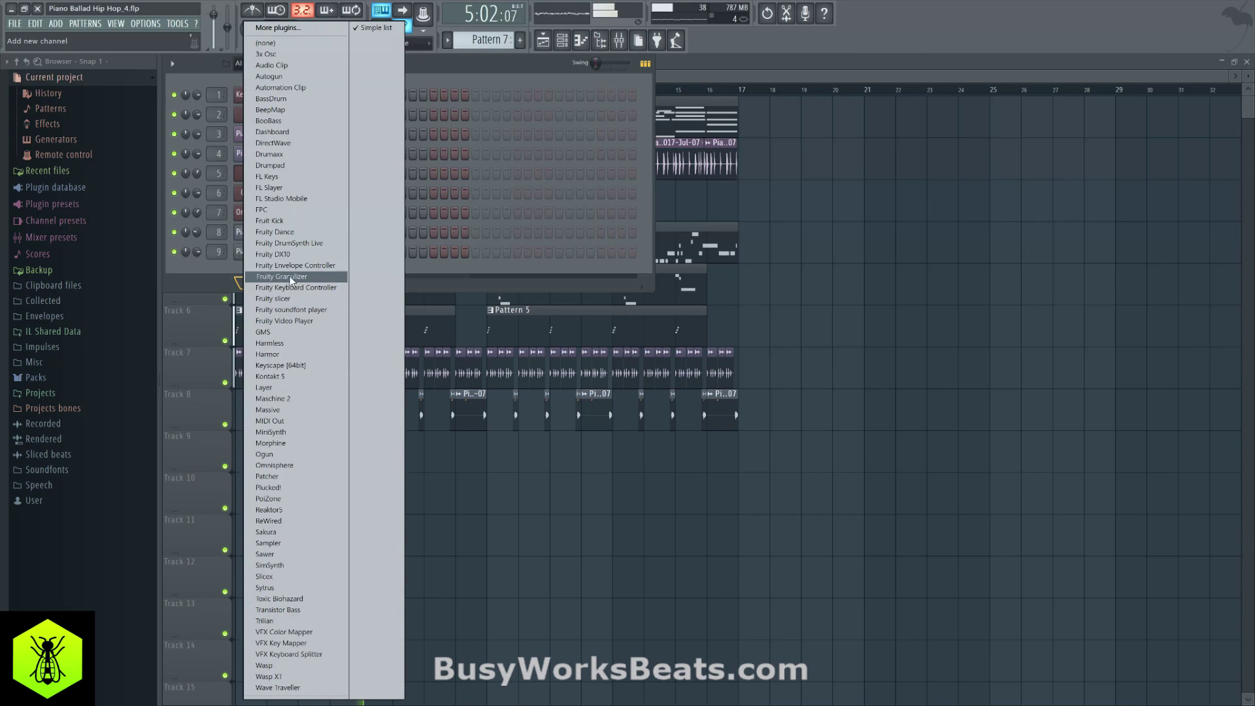
{"action": "left_click", "coordinate": [314, 464]}
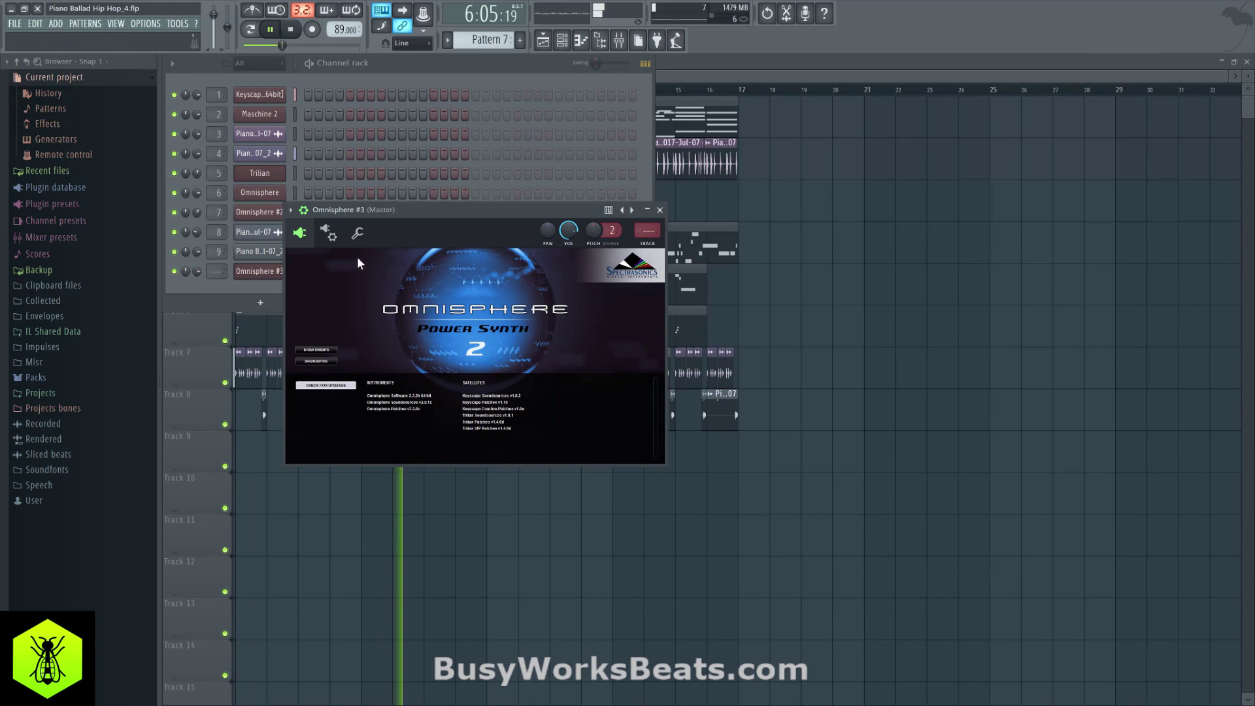
{"action": "left_click", "coordinate": [329, 234]}
{"action": "left_click", "coordinate": [344, 260]}
{"action": "left_click", "coordinate": [307, 307]}
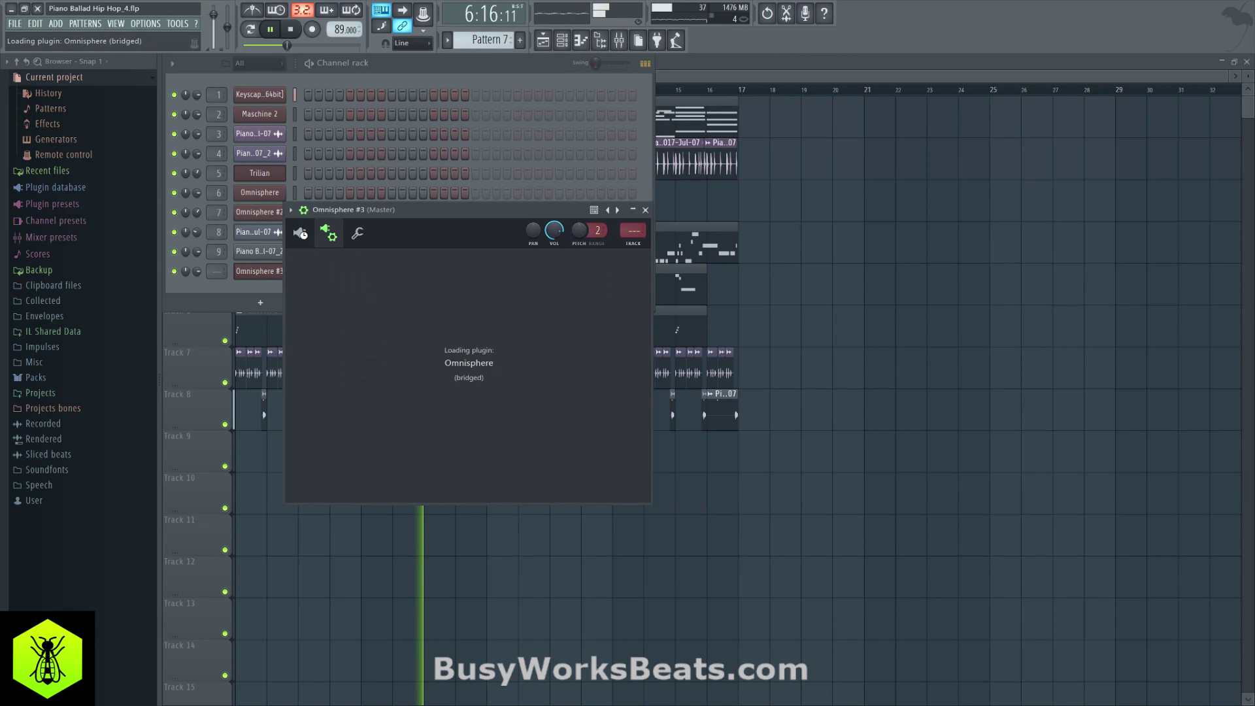
{"action": "left_click", "coordinate": [313, 238]}
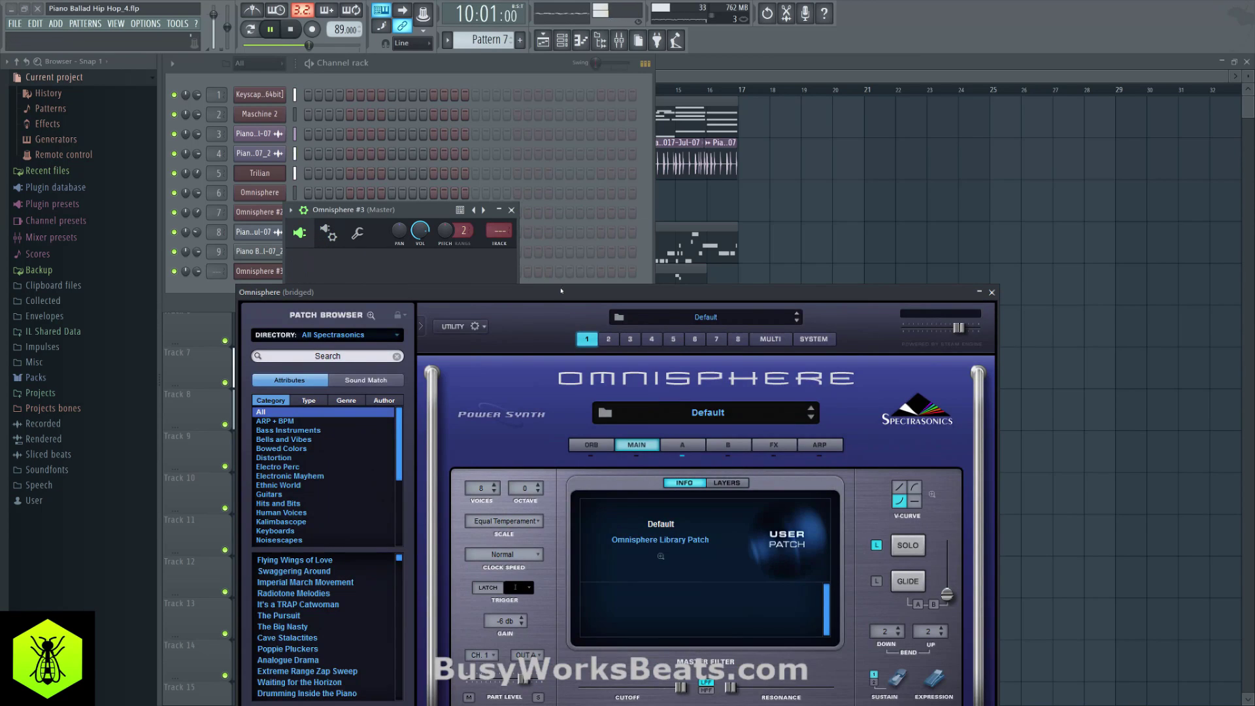
Reposition the Omnisphere editor and filter its patches by category Synth Poly and type Analog Classics.
{"action": "left_click_drag", "start_coordinate": [561, 290], "coordinate": [590, 117]}
{"action": "left_click", "coordinate": [349, 225]}
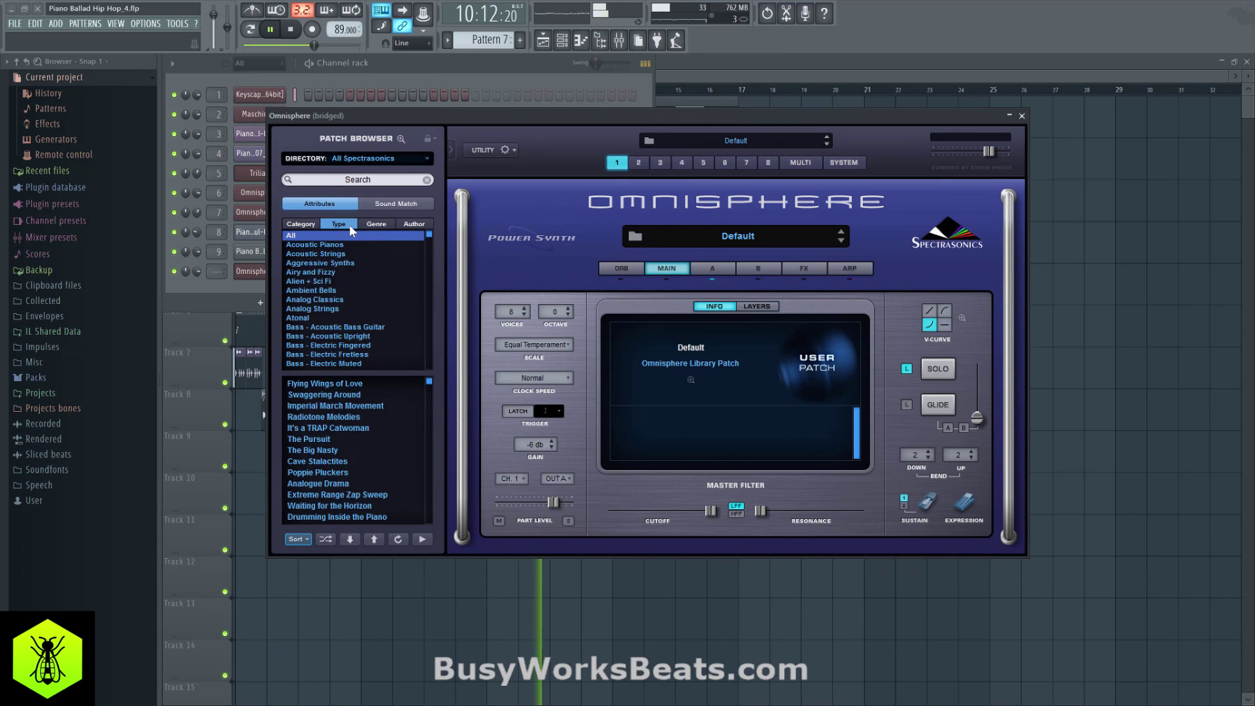
{"action": "left_click", "coordinate": [301, 224]}
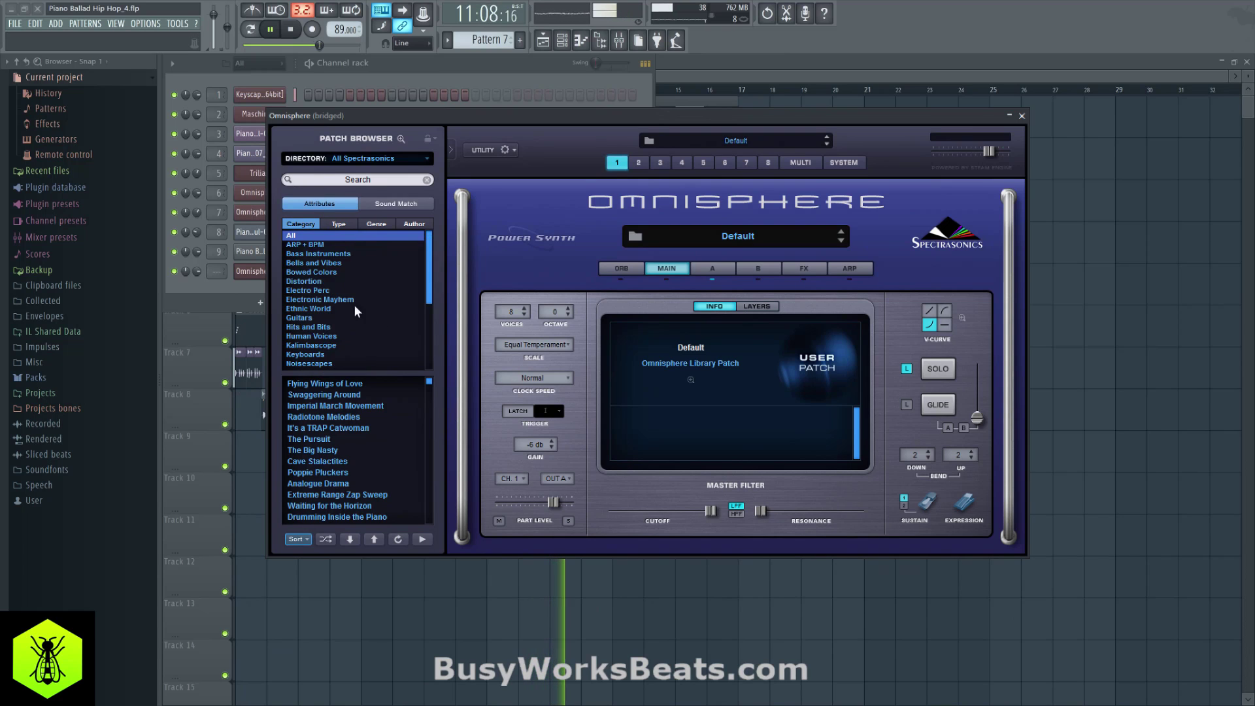
{"action": "scroll", "coordinate": [330, 313], "scroll_direction": "down", "scroll_amount": 5}
{"action": "left_click", "coordinate": [319, 327]}
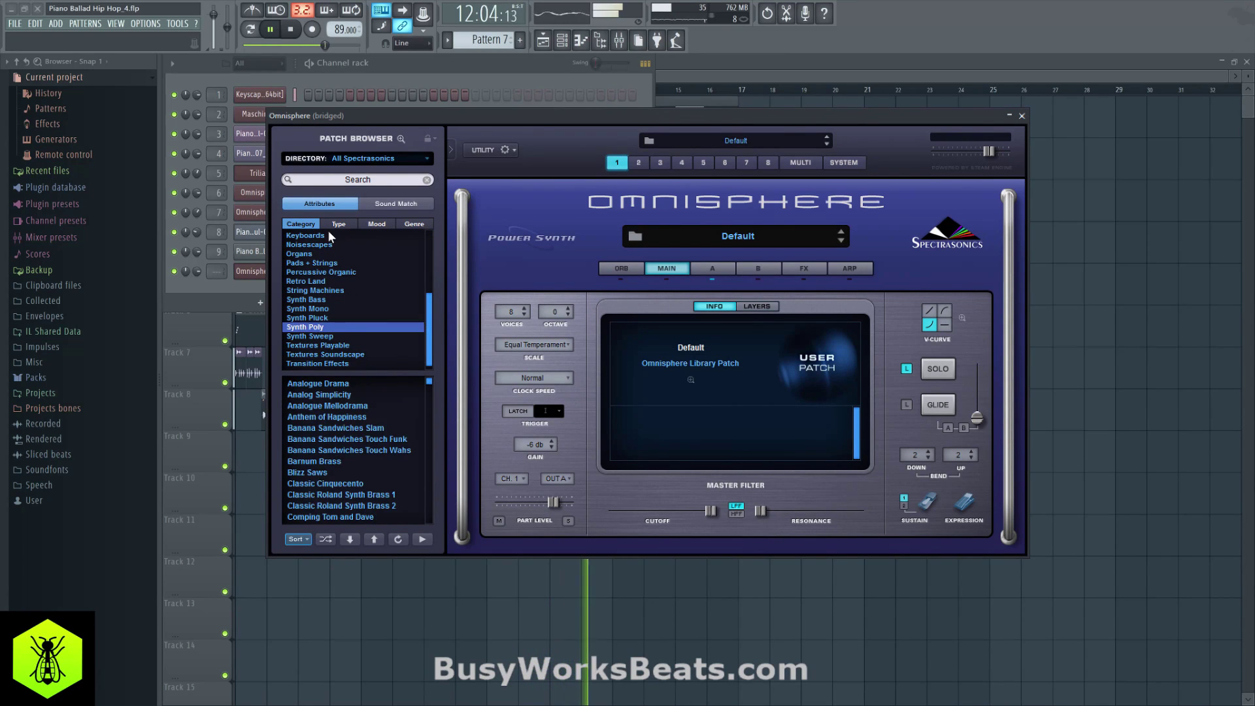
{"action": "left_click", "coordinate": [333, 225]}
{"action": "left_click", "coordinate": [335, 262]}
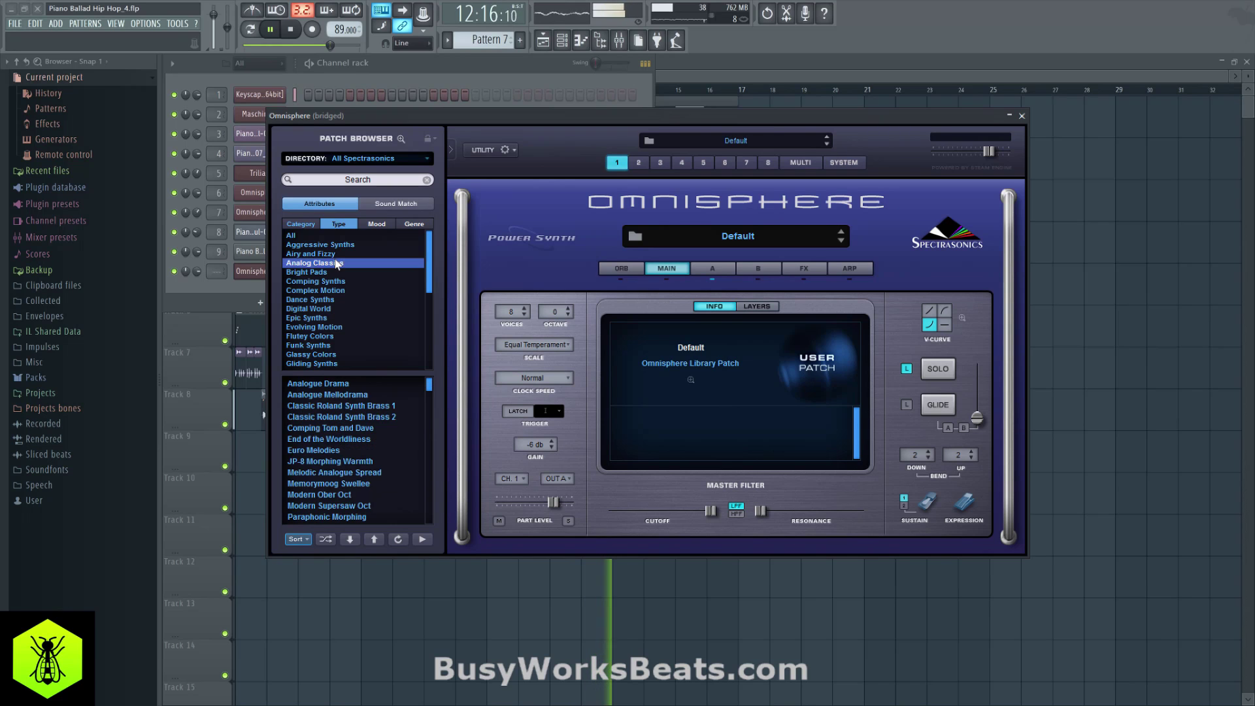
Search the patches for brass, load Classic Roland Synth Brass 1, and route the Omnisphere #3 channel to mixer track 10.
{"action": "left_click", "coordinate": [359, 179]}
{"action": "type", "text": "brass"}
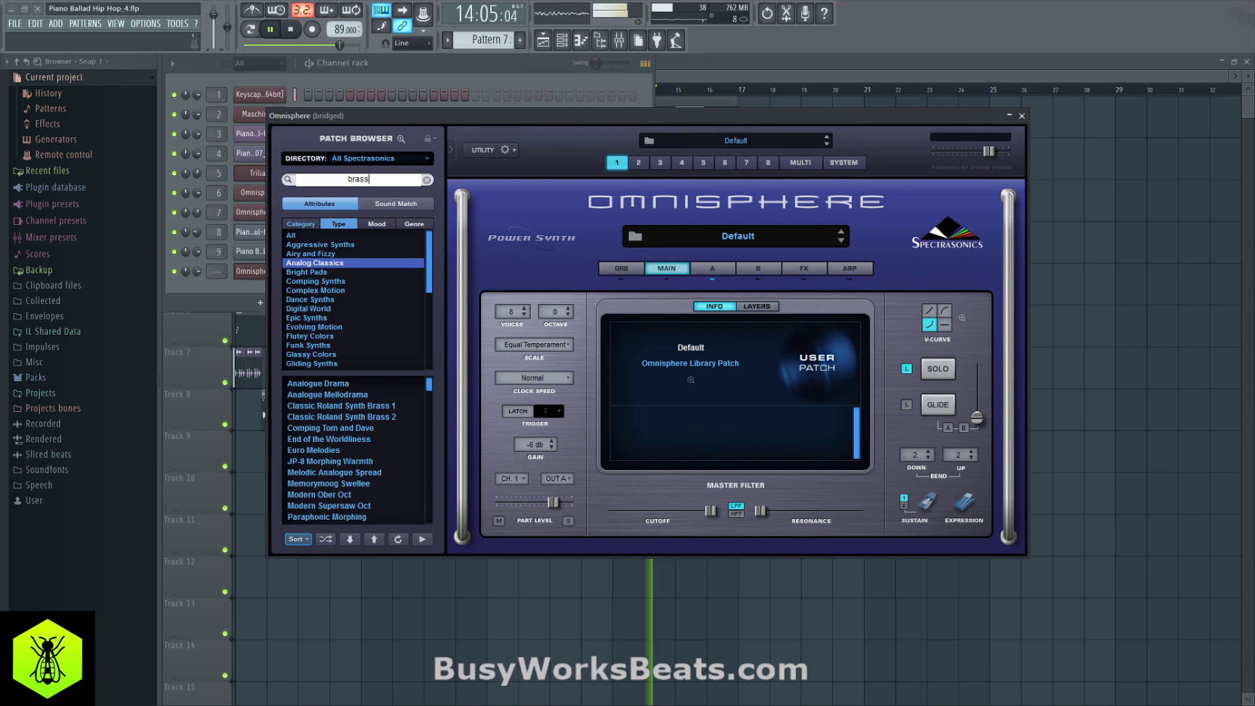
{"action": "key", "text": "Return"}
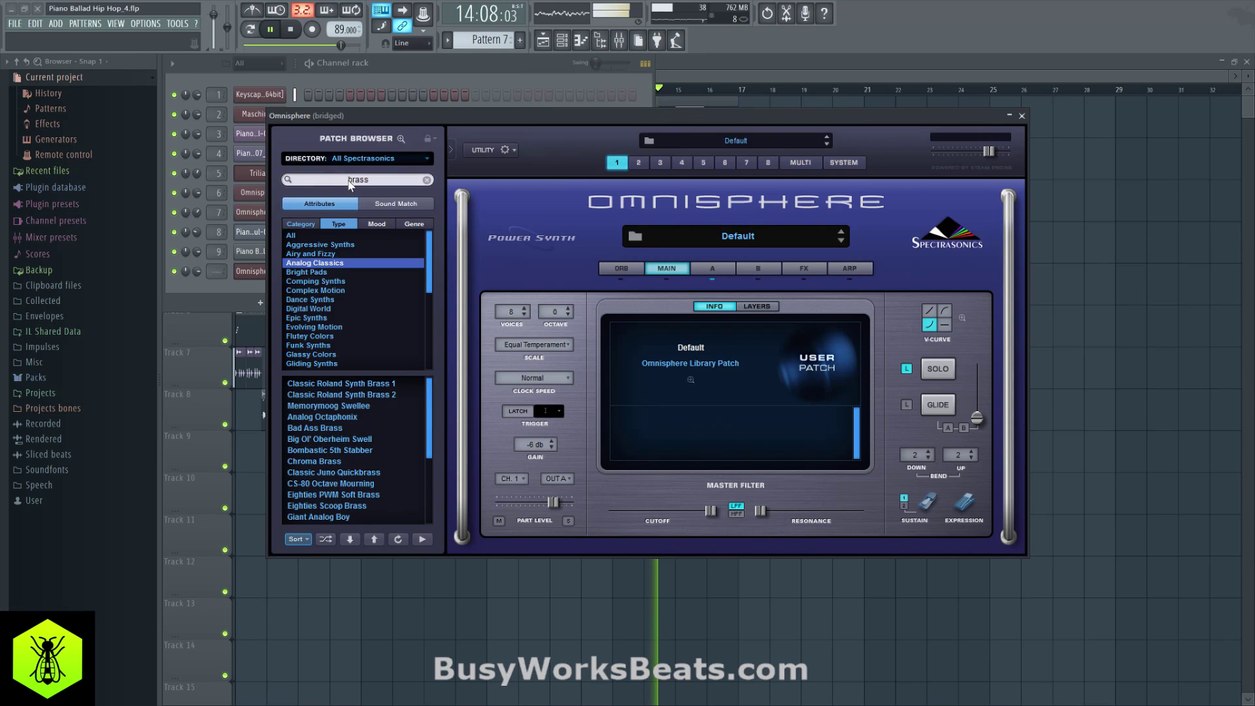
{"action": "left_click", "coordinate": [358, 383]}
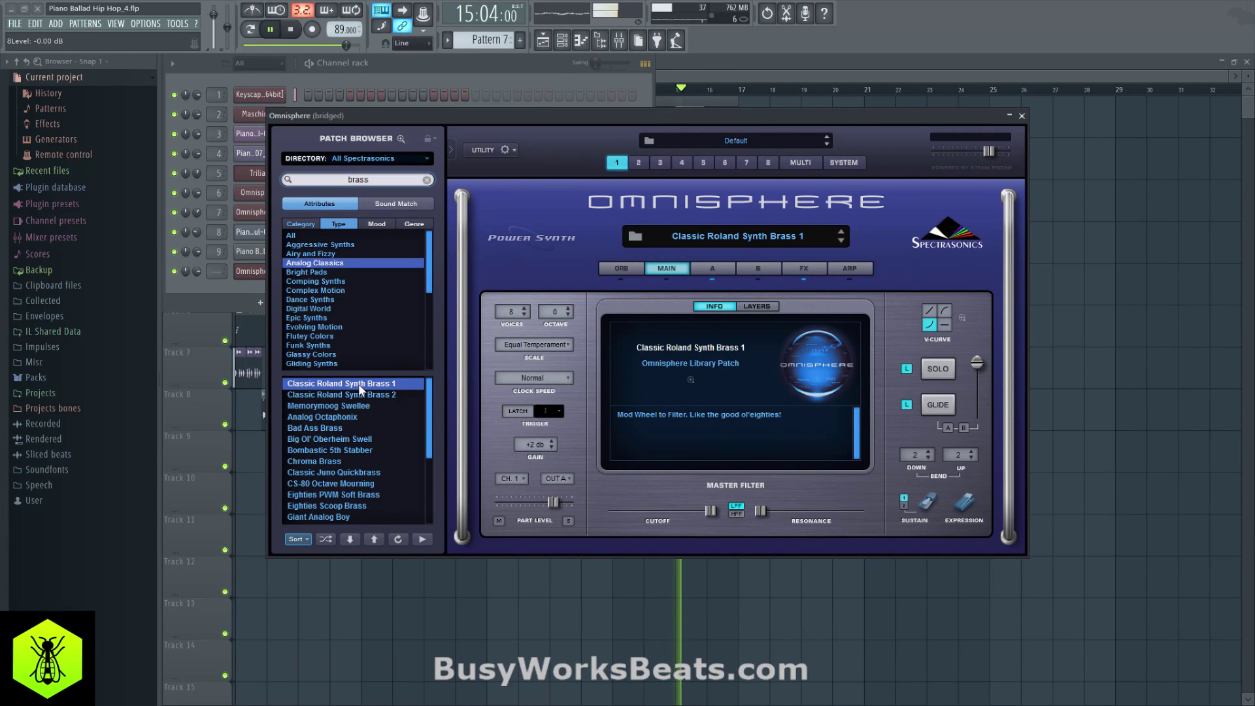
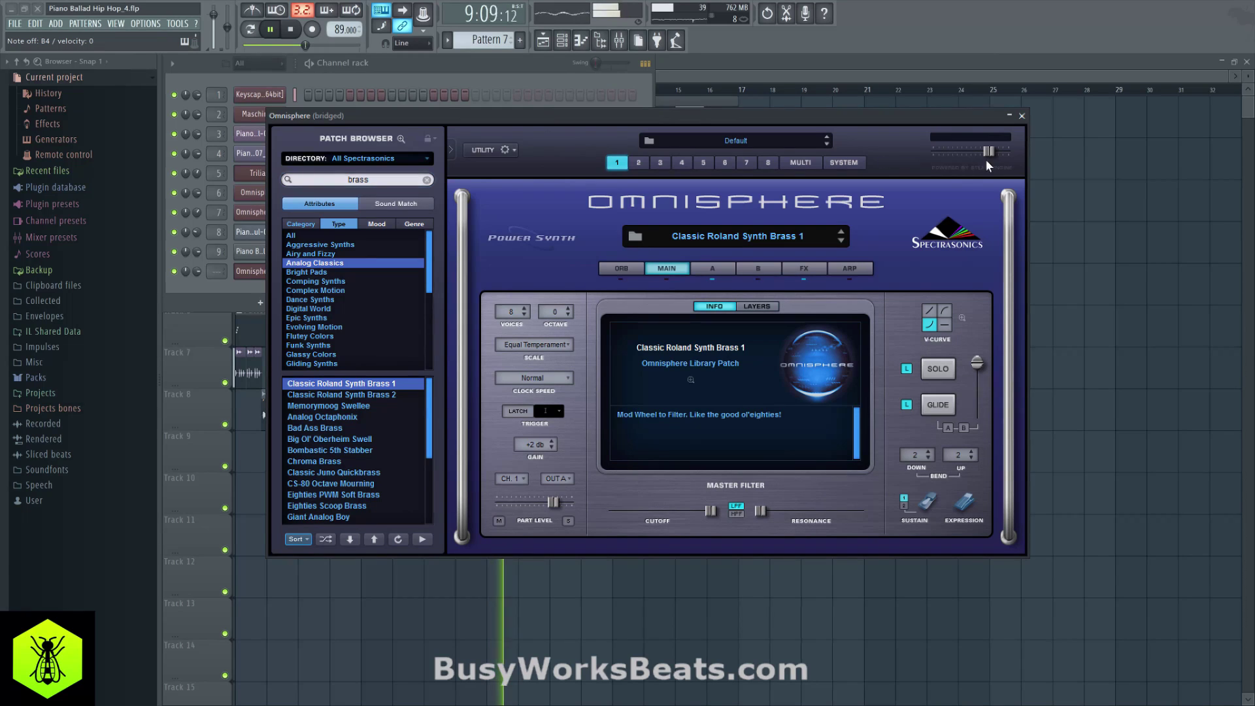
{"action": "left_click", "coordinate": [1022, 116]}
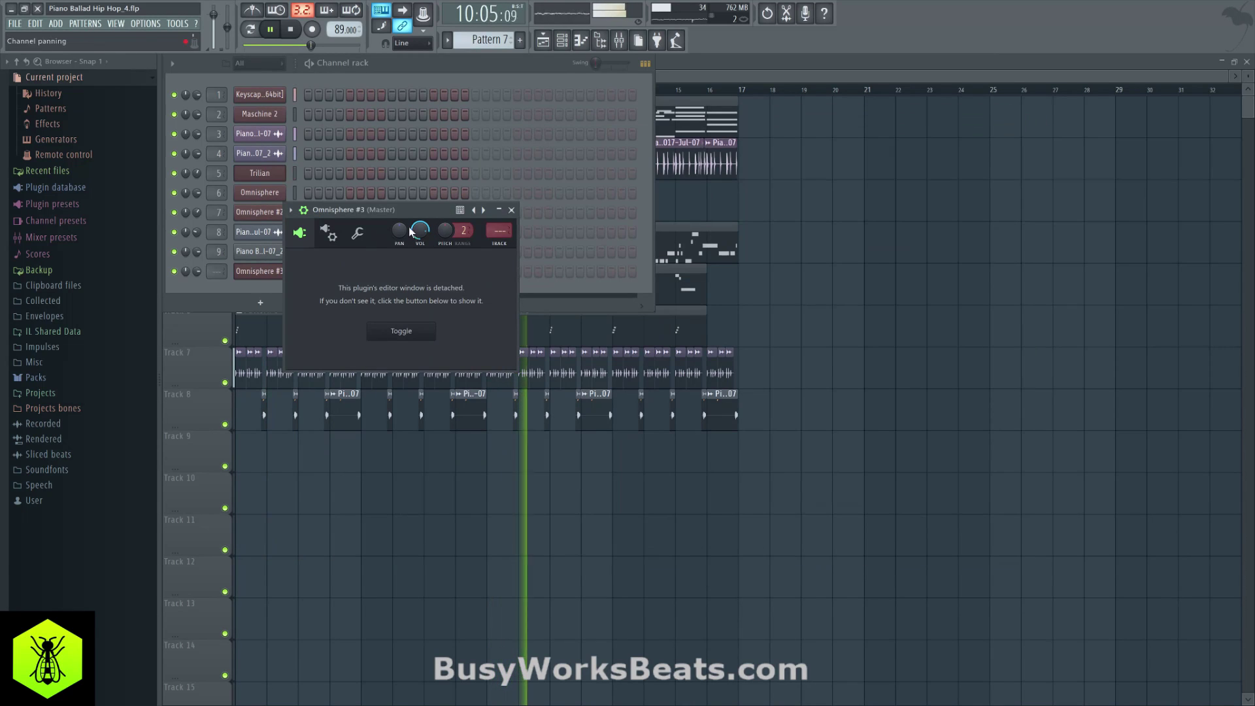
{"action": "left_click_drag", "start_coordinate": [213, 270], "coordinate": [213, 249]}
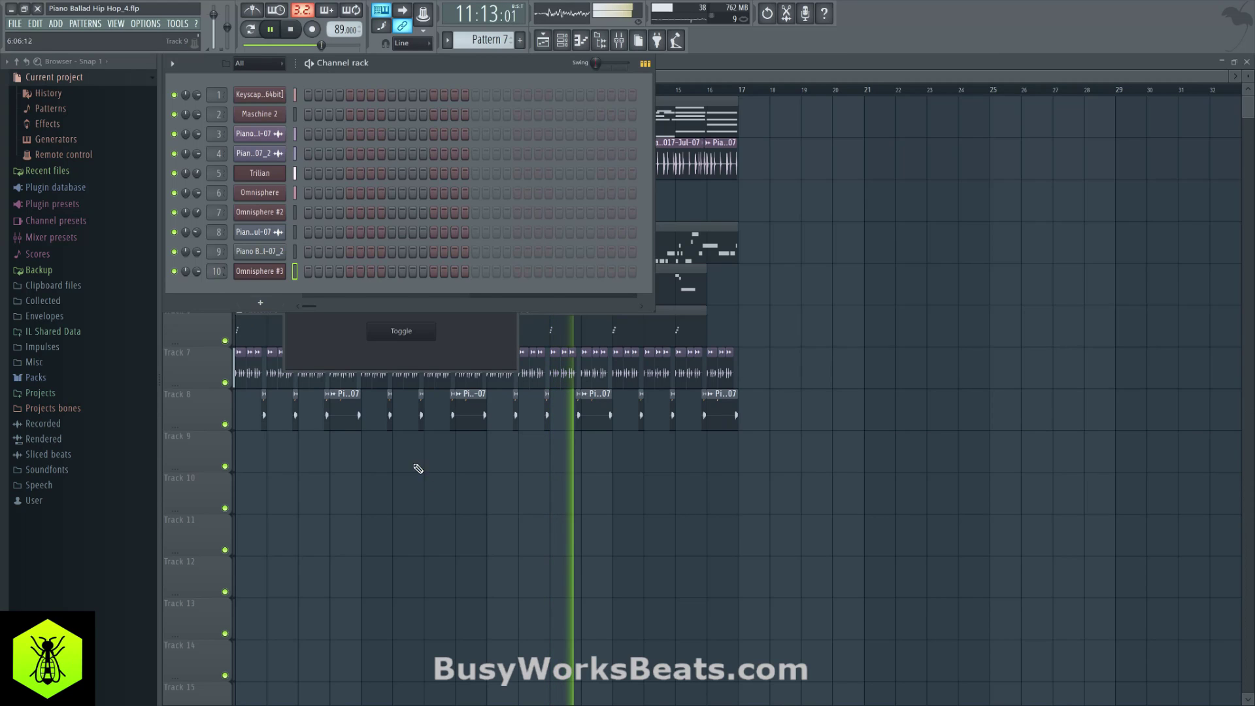
Record notes and automation for Omnisphere #3 into Pattern 7, starting from bar 5, and turn recording off.
{"action": "key", "text": "F5"}
{"action": "left_click", "coordinate": [378, 92]}
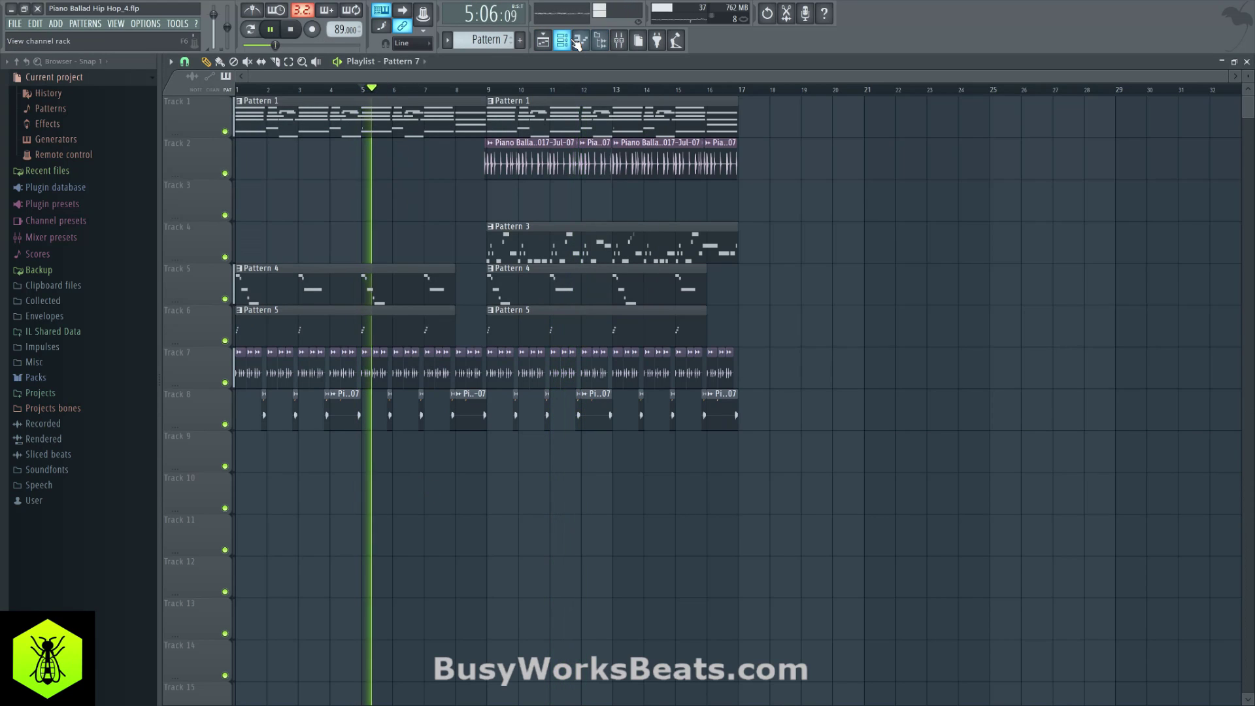
{"action": "key", "text": "F6"}
{"action": "left_click", "coordinate": [311, 29]}
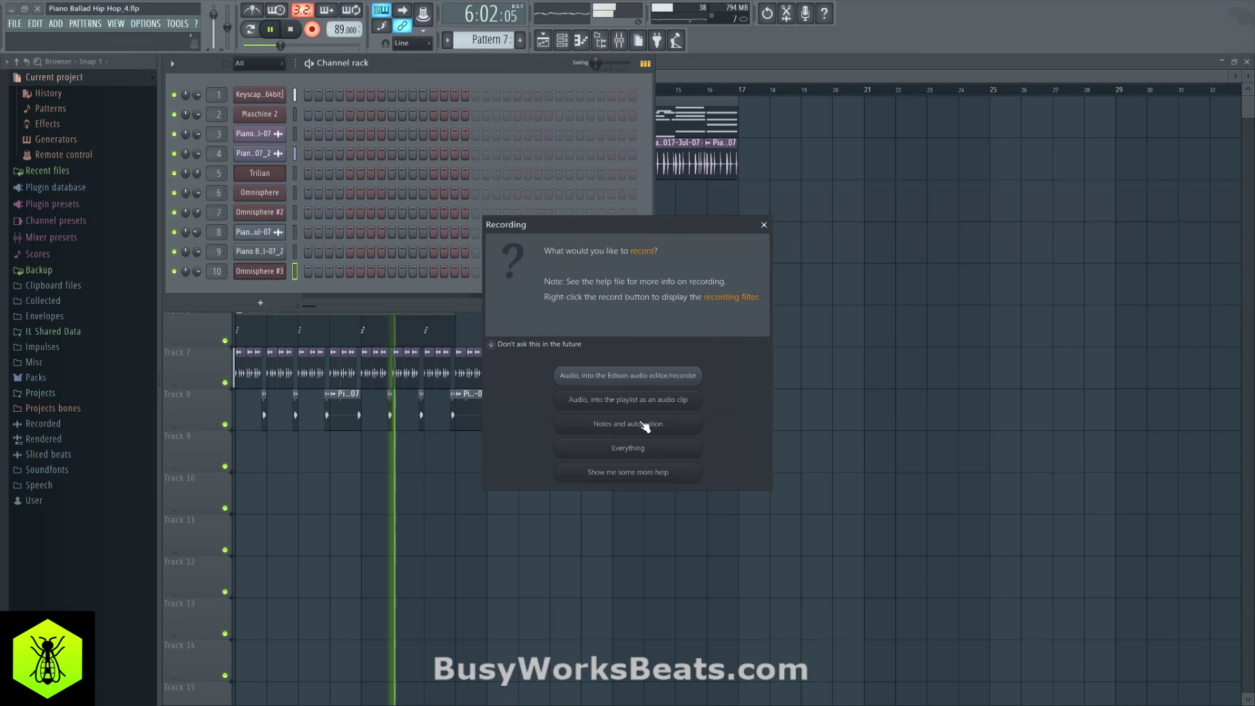
{"action": "left_click", "coordinate": [606, 420]}
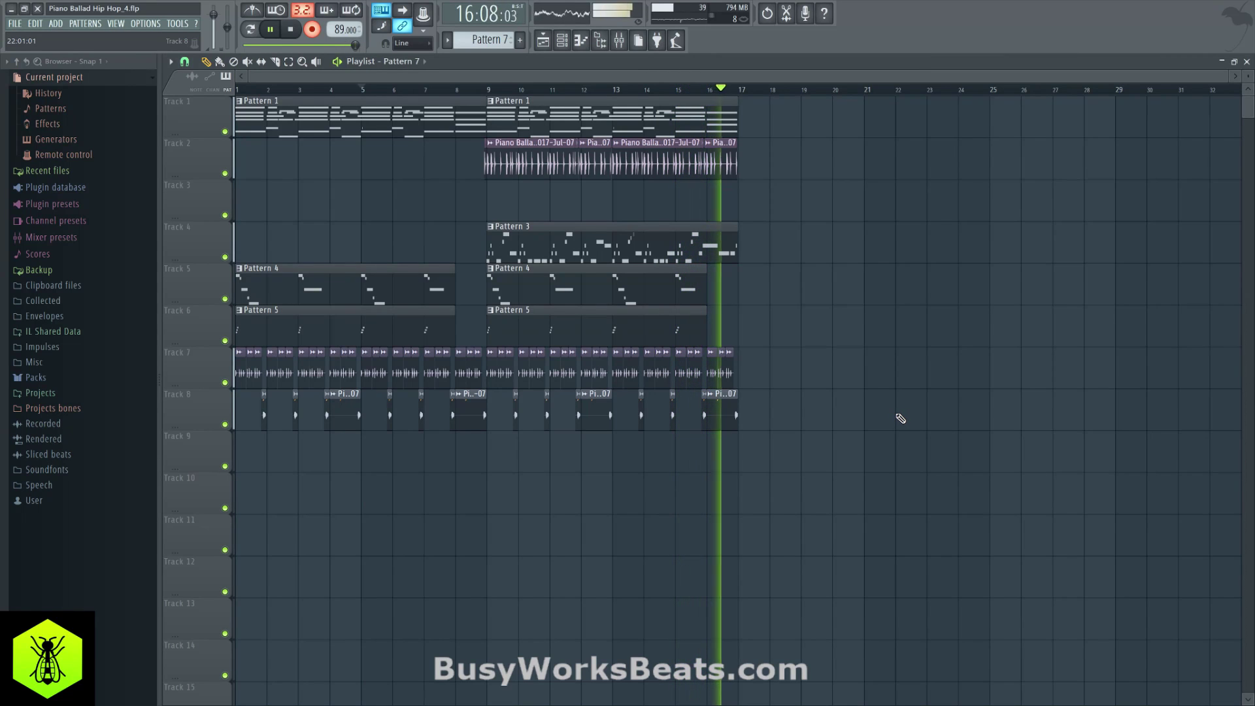
{"action": "key", "text": "space"}
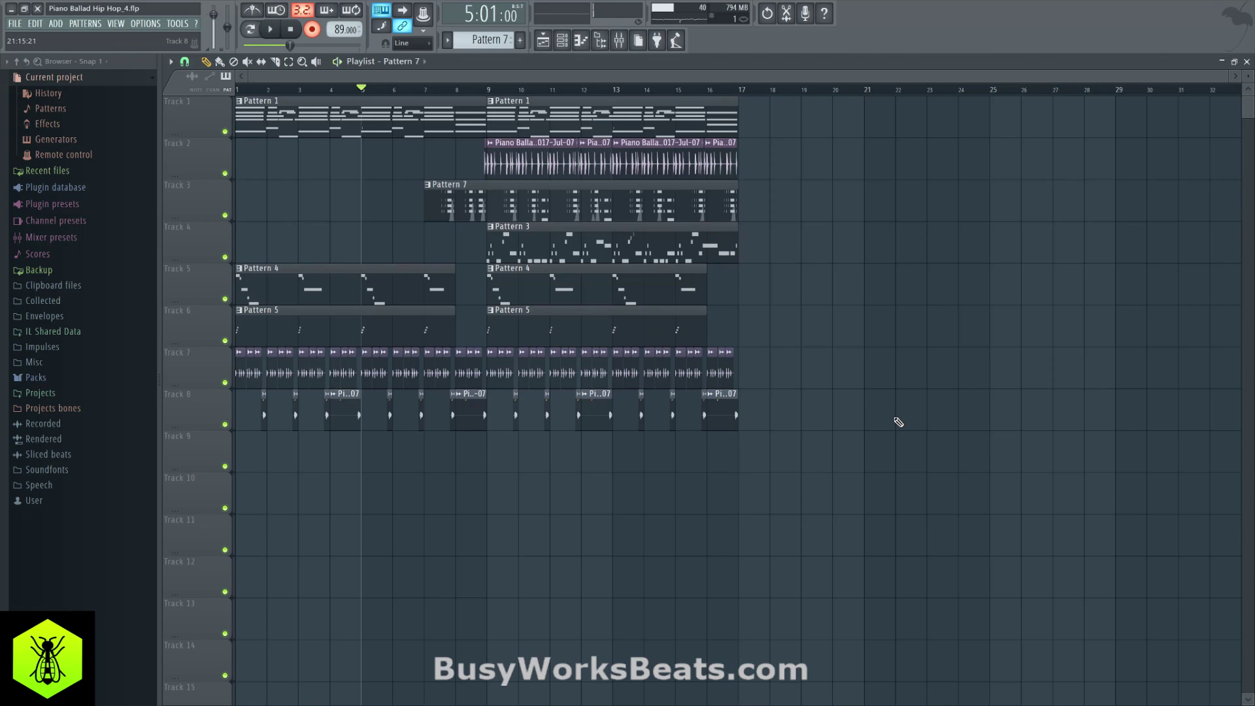
{"action": "left_click", "coordinate": [320, 34]}
Trim the start of the Pattern 7 clip to bar 9 and set the Omnisphere #3 channel's volume to 51%.
{"action": "key", "text": "space"}
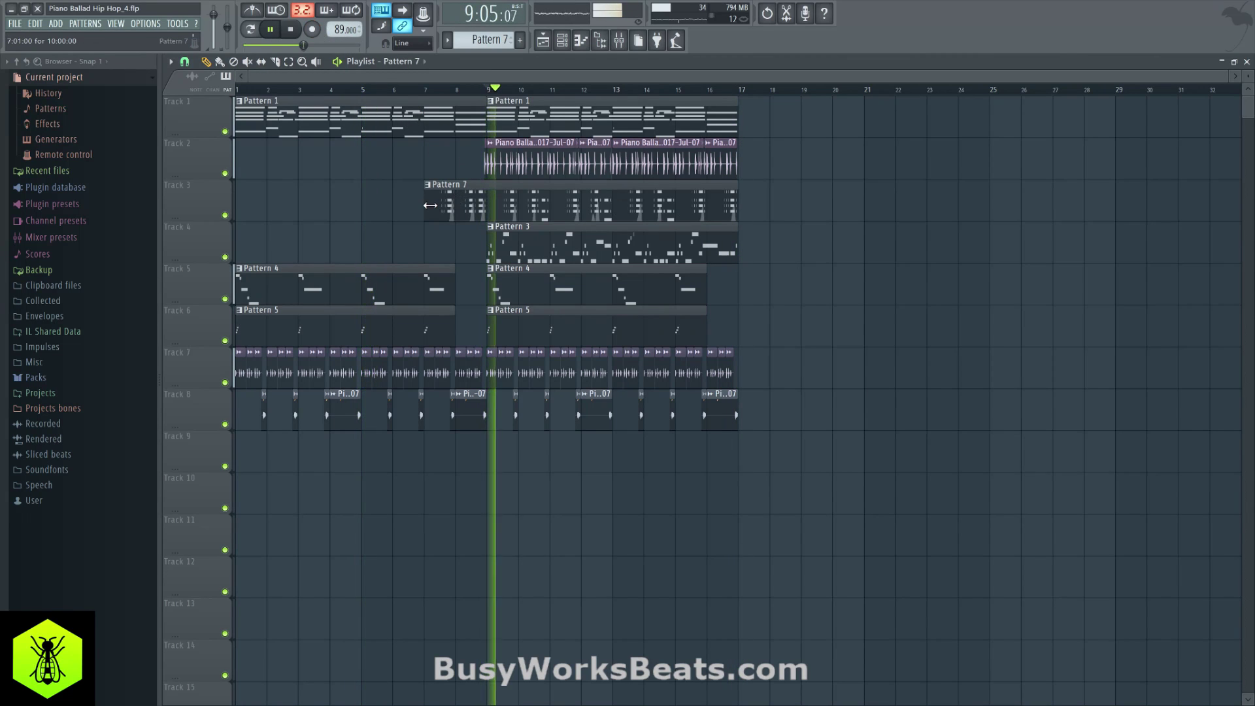
{"action": "left_click_drag", "start_coordinate": [459, 187], "coordinate": [522, 187]}
{"action": "left_click", "coordinate": [563, 42]}
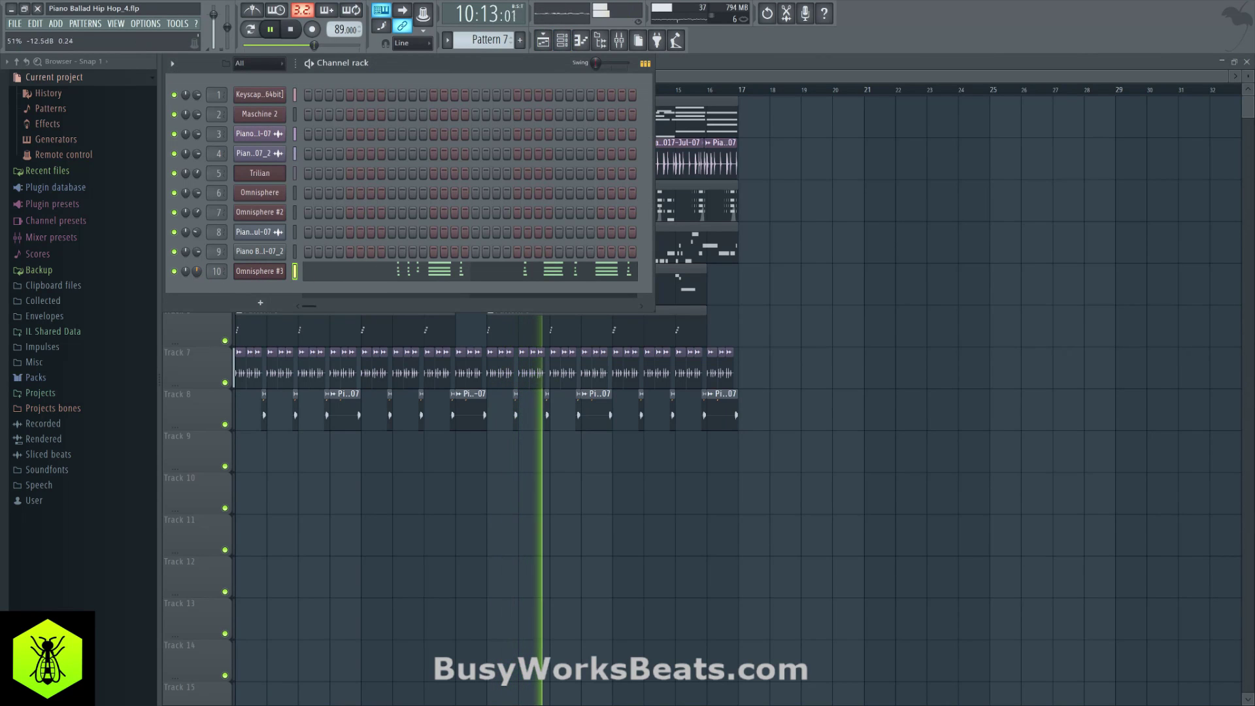
{"action": "key", "text": "F6"}
Select the Pattern 7 clip on playlist Track 3 and move it down to Track 9.
{"action": "left_click", "coordinate": [572, 205]}
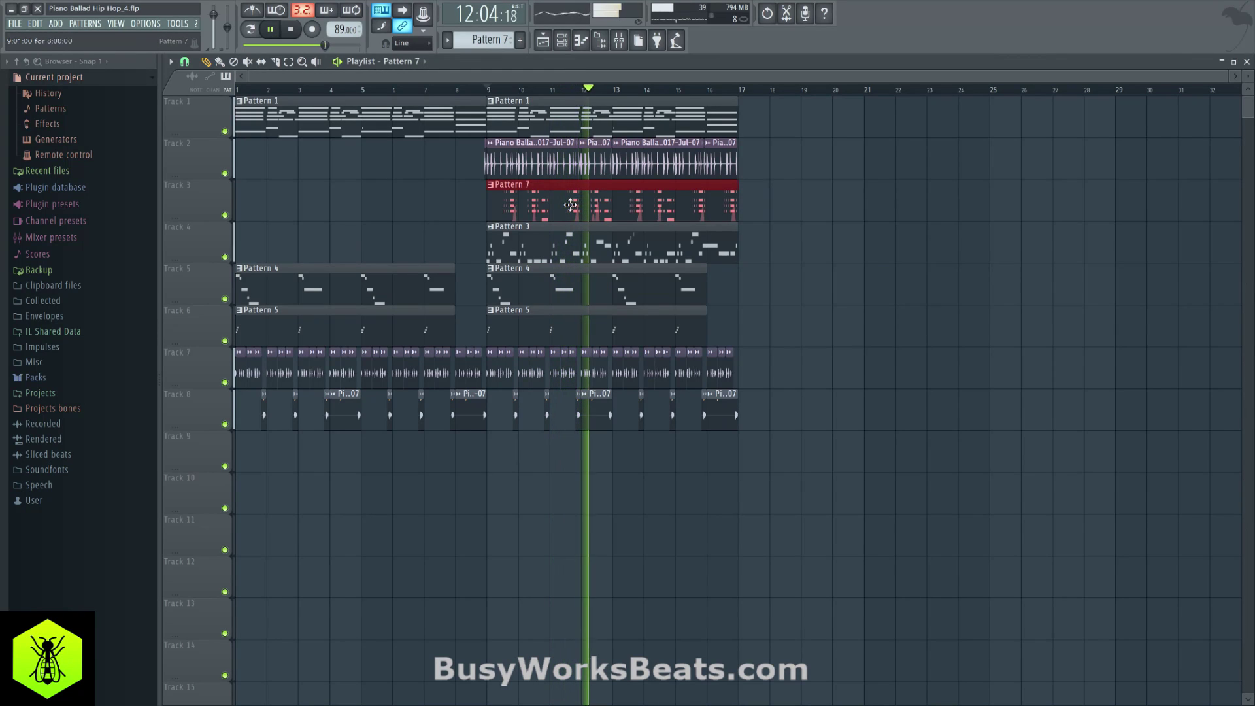
{"action": "key", "text": "Down"}
{"action": "key", "text": "shift+Down"}
{"action": "key", "text": "shift+Down"}
{"action": "key", "text": "shift+Down"}
{"action": "key", "text": "shift+Down"}
{"action": "key", "text": "shift+Down"}
{"action": "key", "text": "shift+Down"}
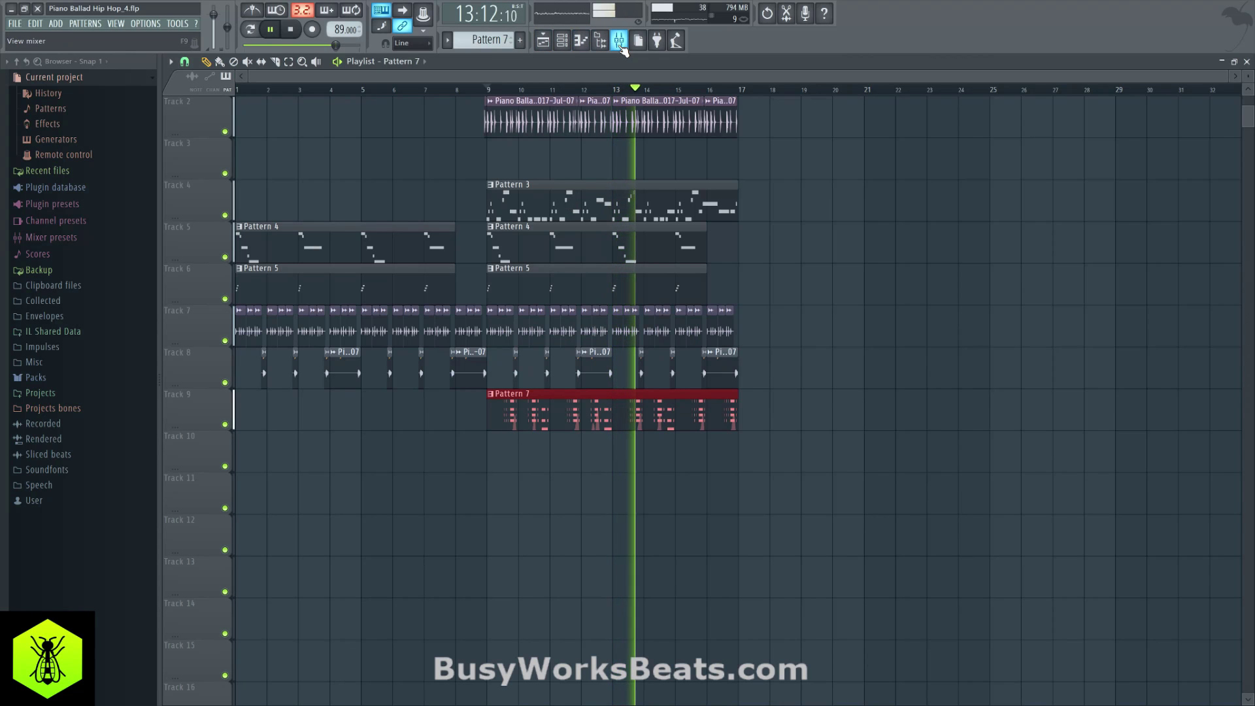
Lower the faders of mixer Inserts 6, 7 and 10, and adjust the panning of Inserts 6 and 7.
{"action": "key", "text": "F9"}
{"action": "left_click_drag", "start_coordinate": [500, 344], "coordinate": [447, 364]}
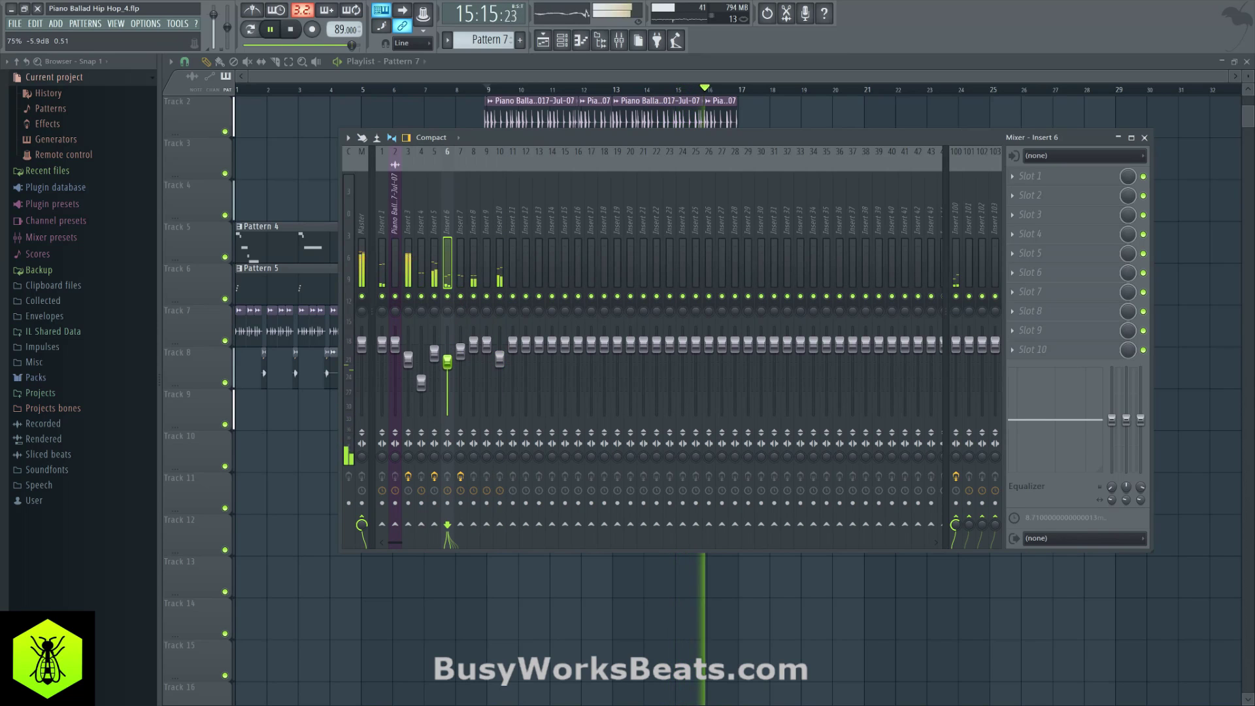
{"action": "left_click_drag", "start_coordinate": [450, 314], "coordinate": [463, 301]}
{"action": "left_click", "coordinate": [471, 309]}
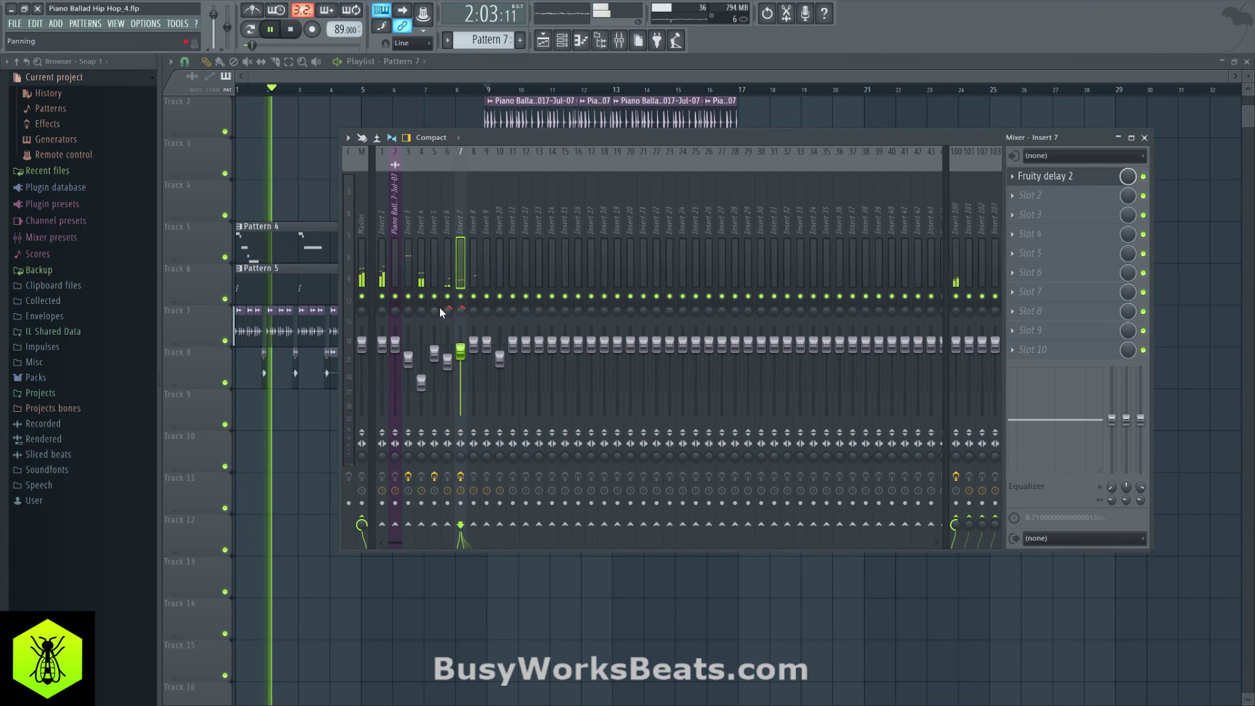
{"action": "left_click_drag", "start_coordinate": [447, 360], "coordinate": [461, 368]}
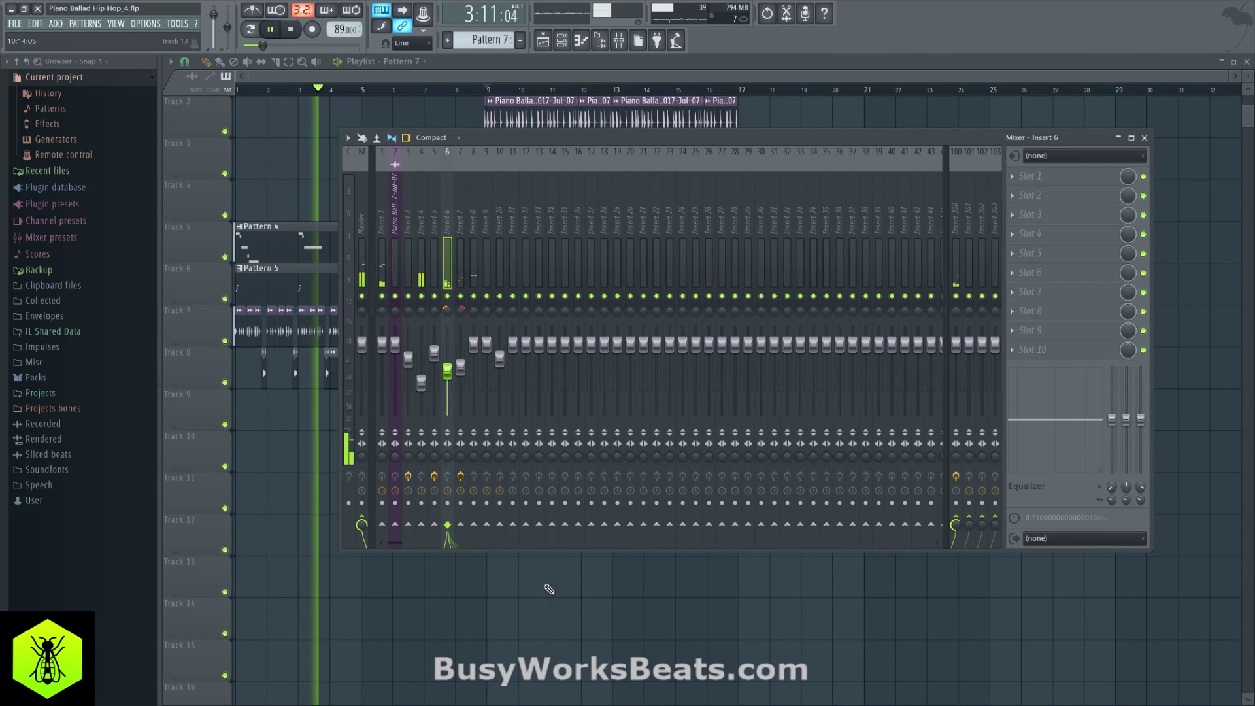
{"action": "key", "text": "F9"}
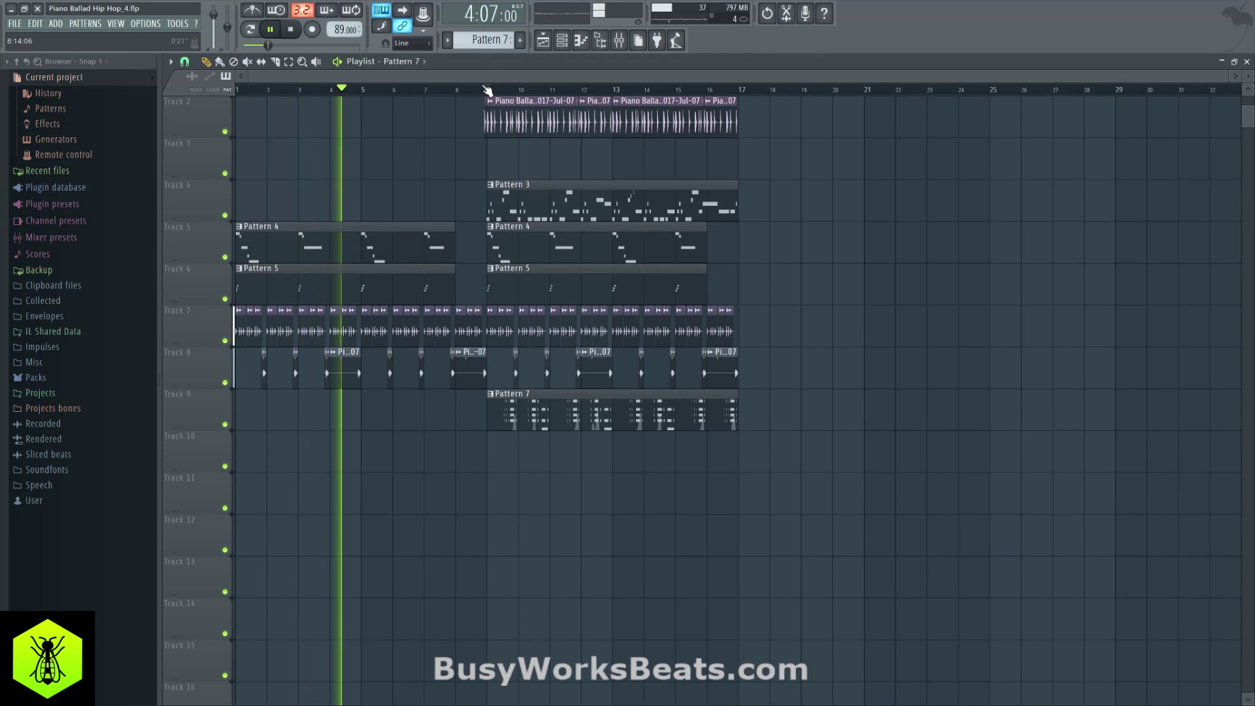
Check the Omnisphere #3 patch in the full patch browser and clone the channel.
{"action": "key", "text": "F6"}
{"action": "left_click", "coordinate": [276, 272]}
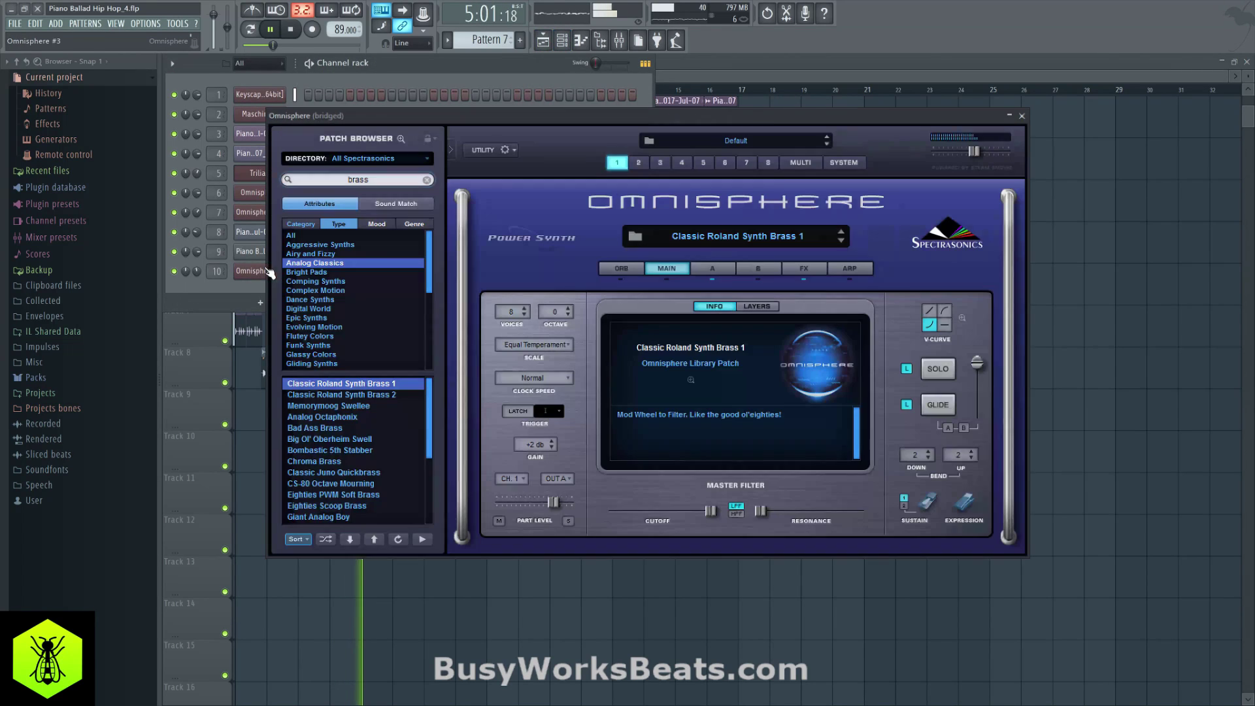
{"action": "left_click", "coordinate": [398, 140]}
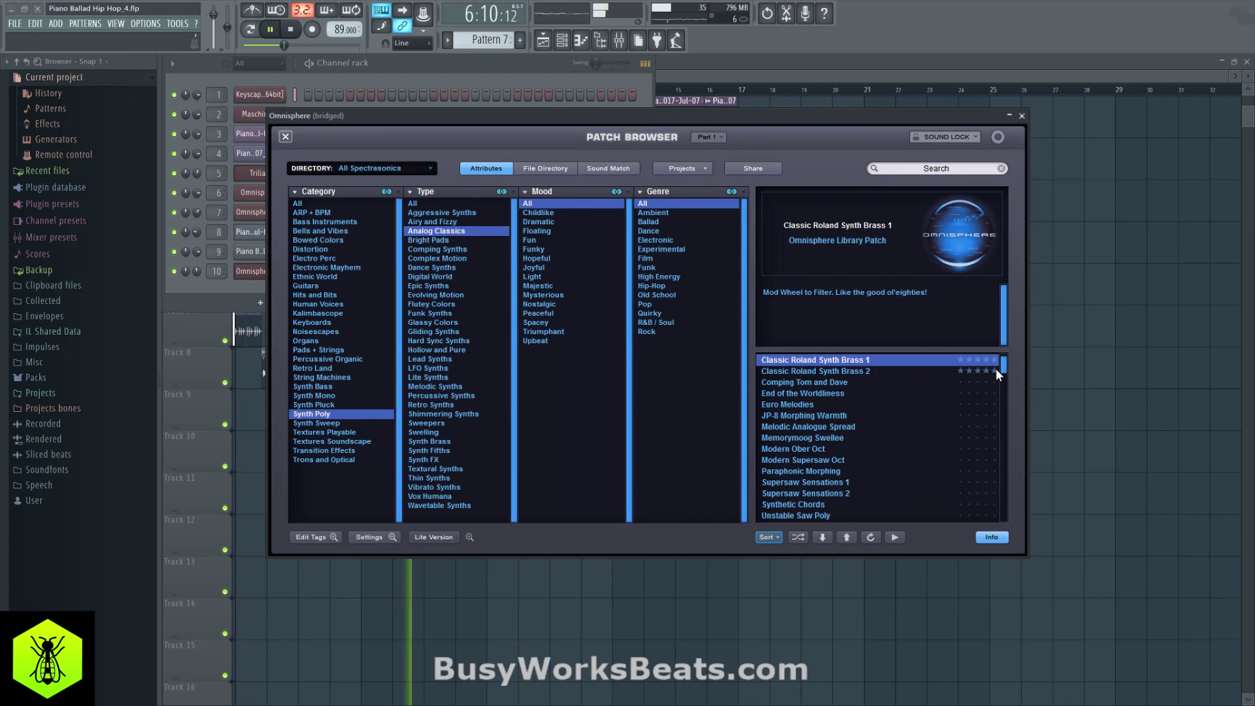
{"action": "left_click", "coordinate": [1022, 115]}
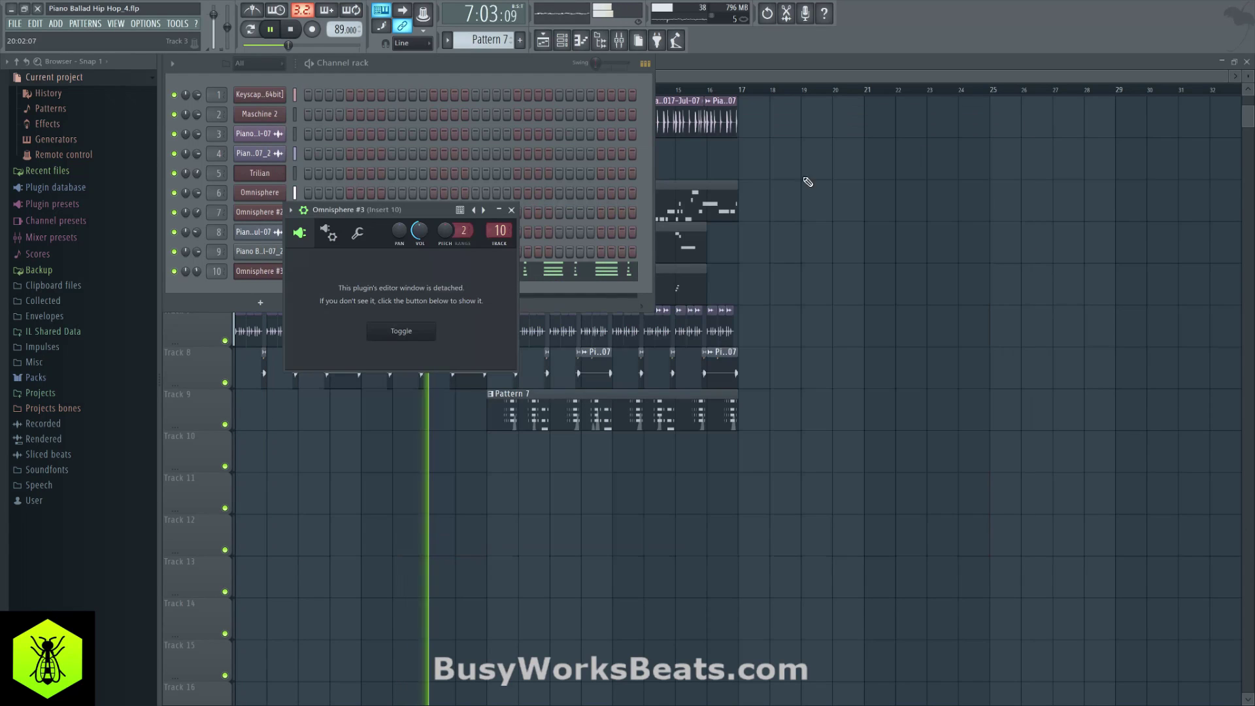
{"action": "right_click", "coordinate": [282, 271]}
{"action": "left_click", "coordinate": [355, 361]}
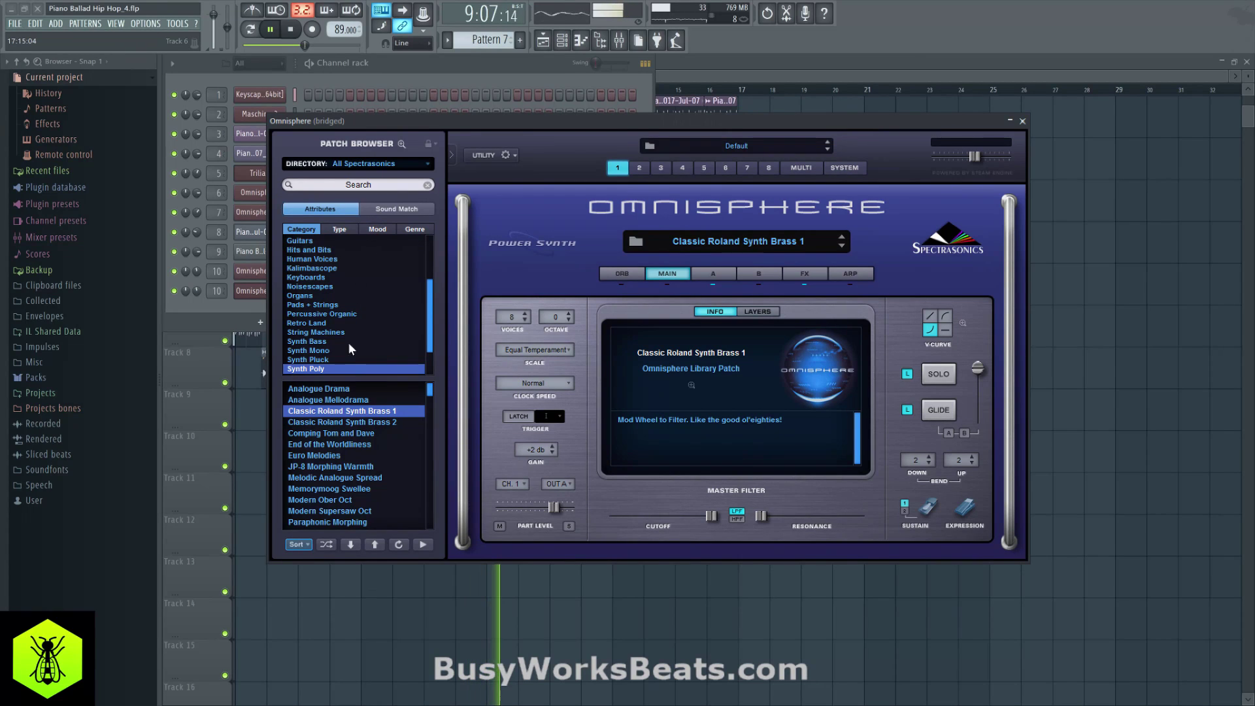
Search the cloned Omnisphere's patches for brass, try Memorymoog Swellee, and load Analog Octaphonix.
{"action": "scroll", "coordinate": [333, 242], "scroll_direction": "down", "scroll_amount": 3}
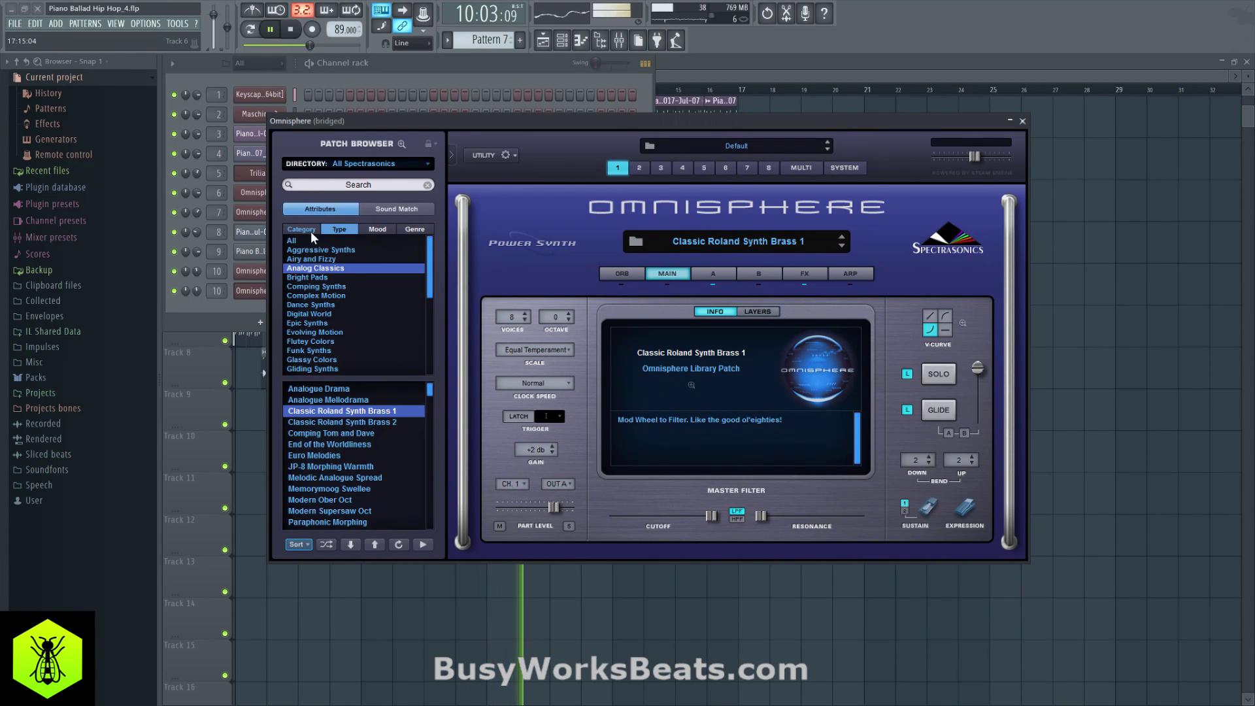
{"action": "scroll", "coordinate": [311, 242], "scroll_direction": "up", "scroll_amount": 3}
{"action": "left_click", "coordinate": [340, 186]}
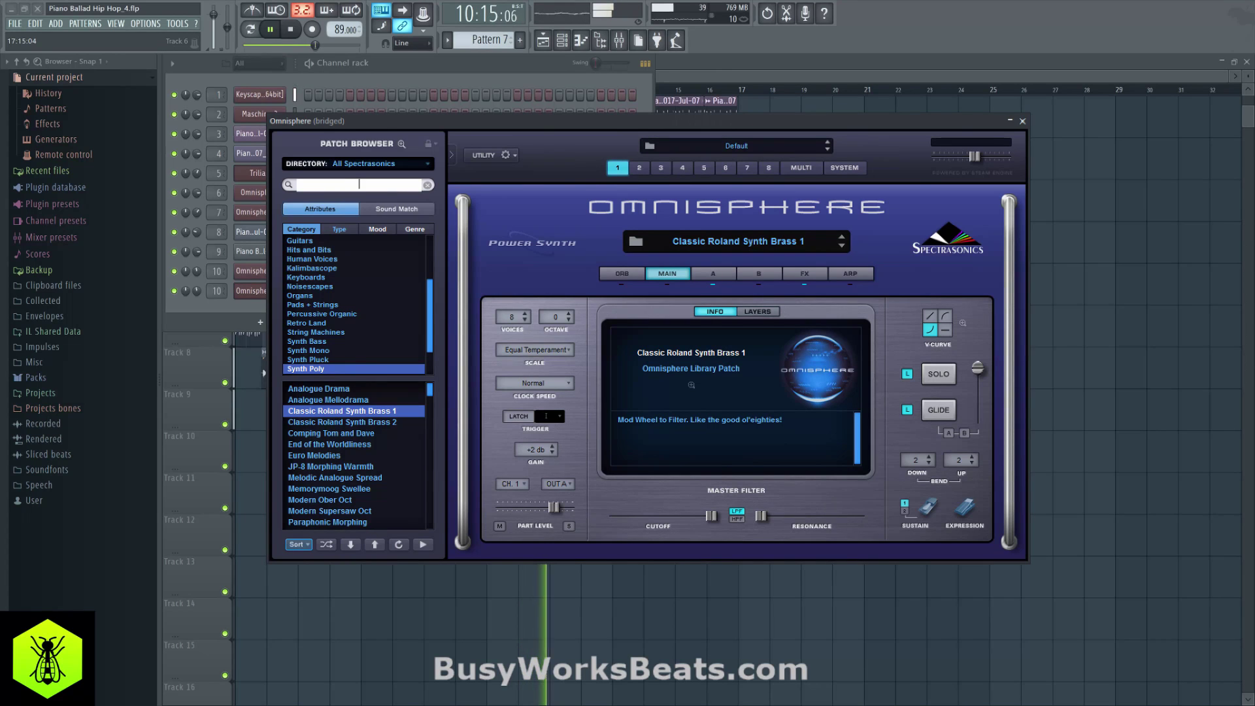
{"action": "key", "text": "Return"}
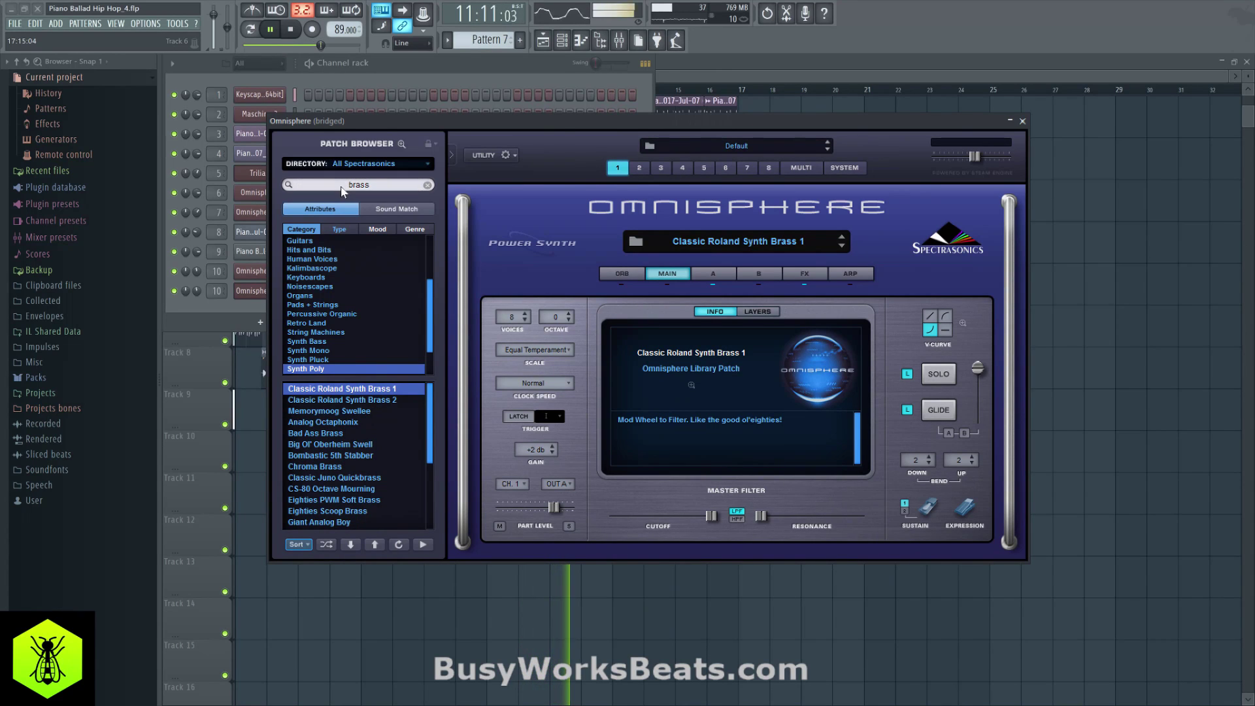
{"action": "left_click", "coordinate": [344, 413]}
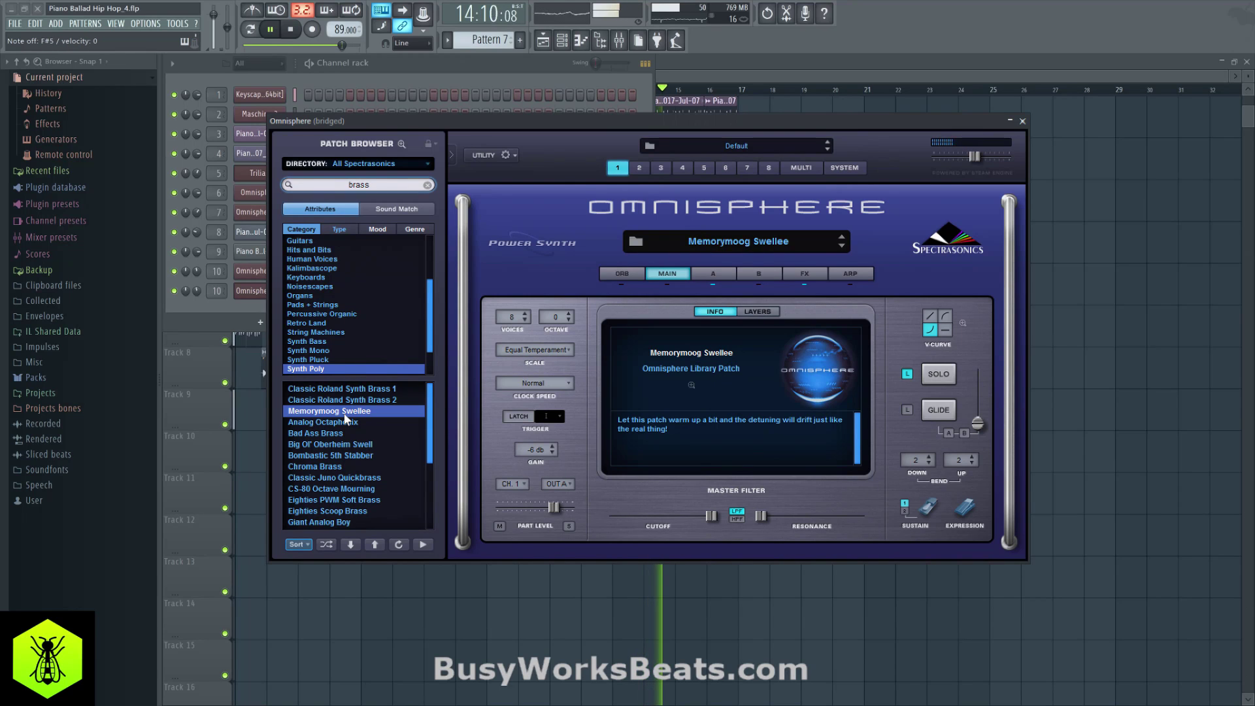
{"action": "left_click", "coordinate": [357, 422]}
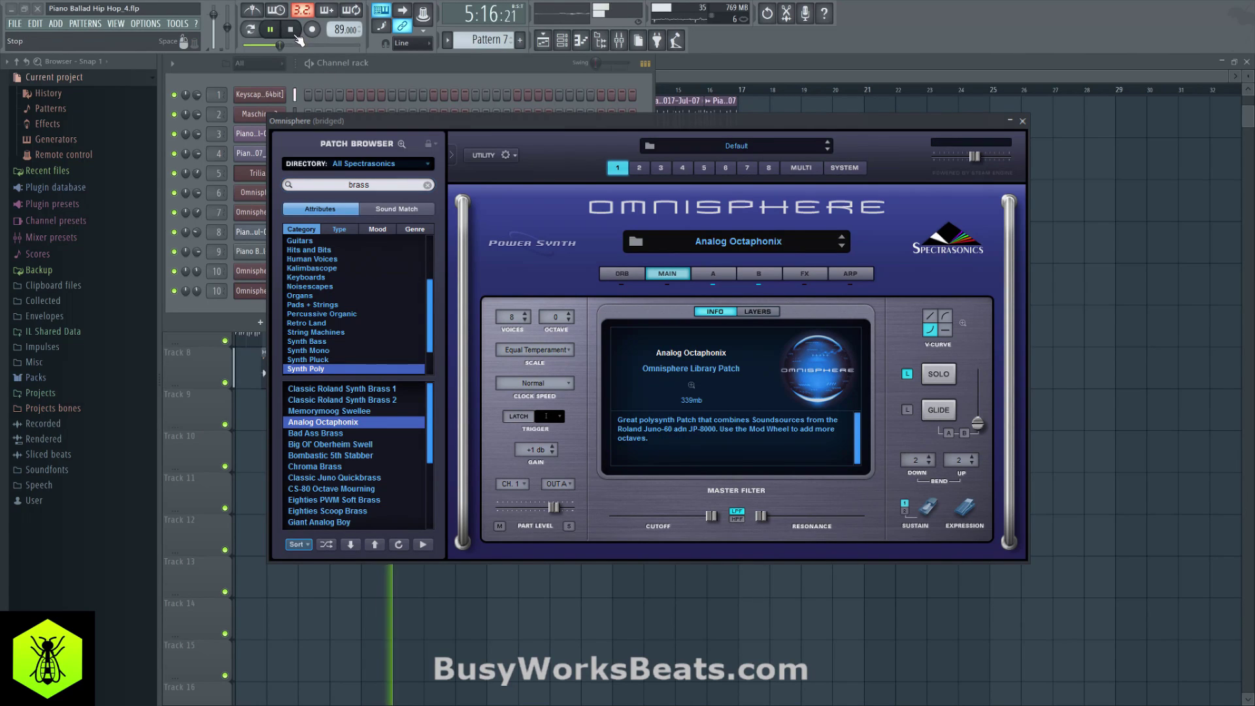
Record an Omnisphere #4 part into Pattern 7 as notes and automation, and play back the take.
{"action": "key", "text": "space"}
{"action": "key", "text": "r"}
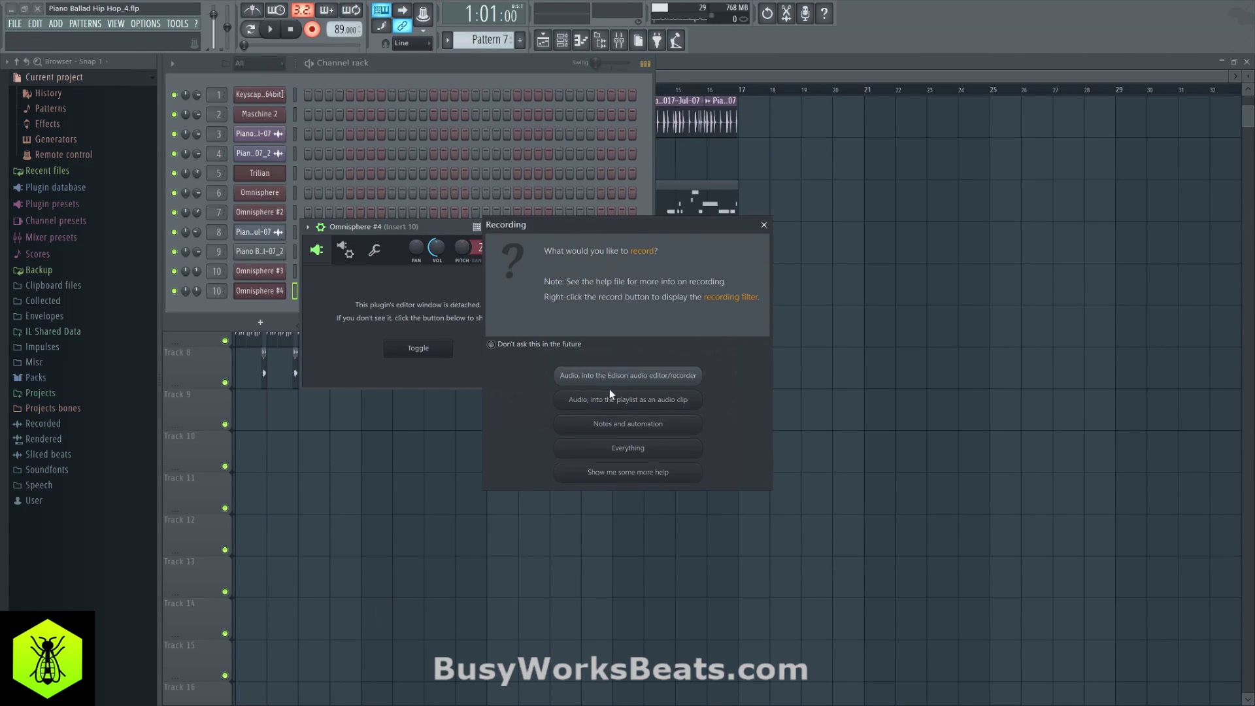
{"action": "left_click", "coordinate": [653, 424]}
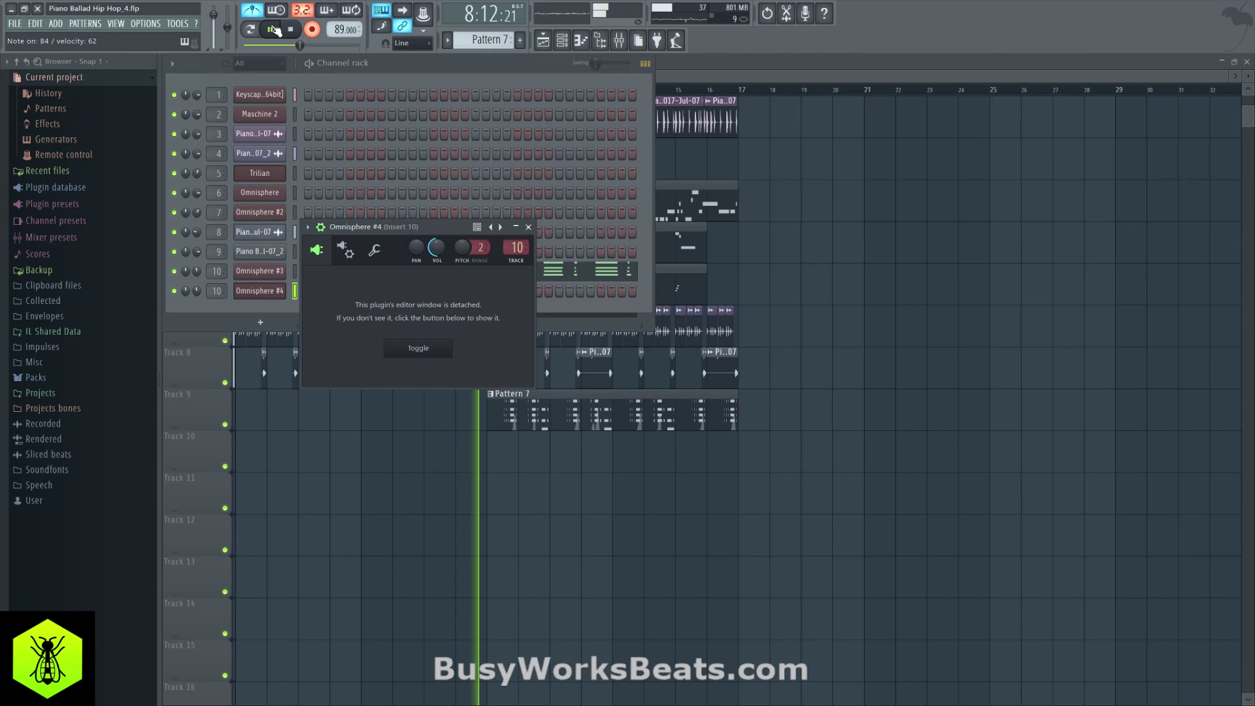
{"action": "left_click", "coordinate": [273, 29]}
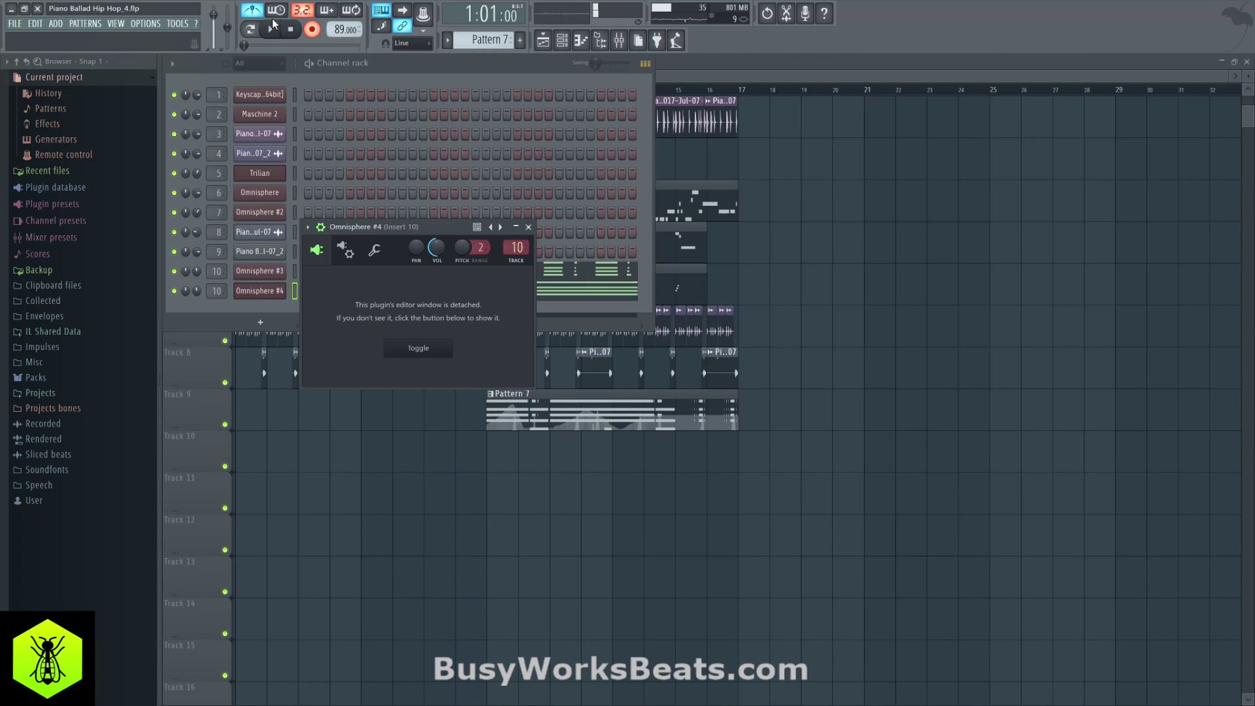
{"action": "key", "text": "F5"}
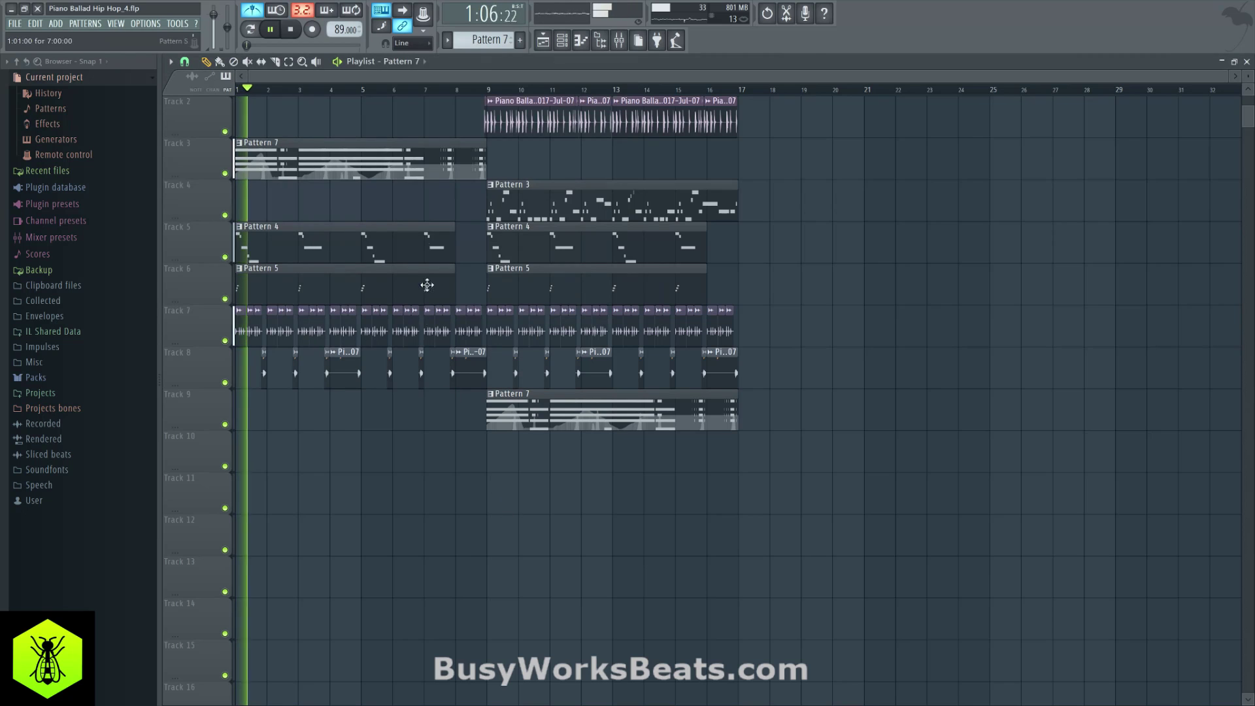
{"action": "key", "text": "F6"}
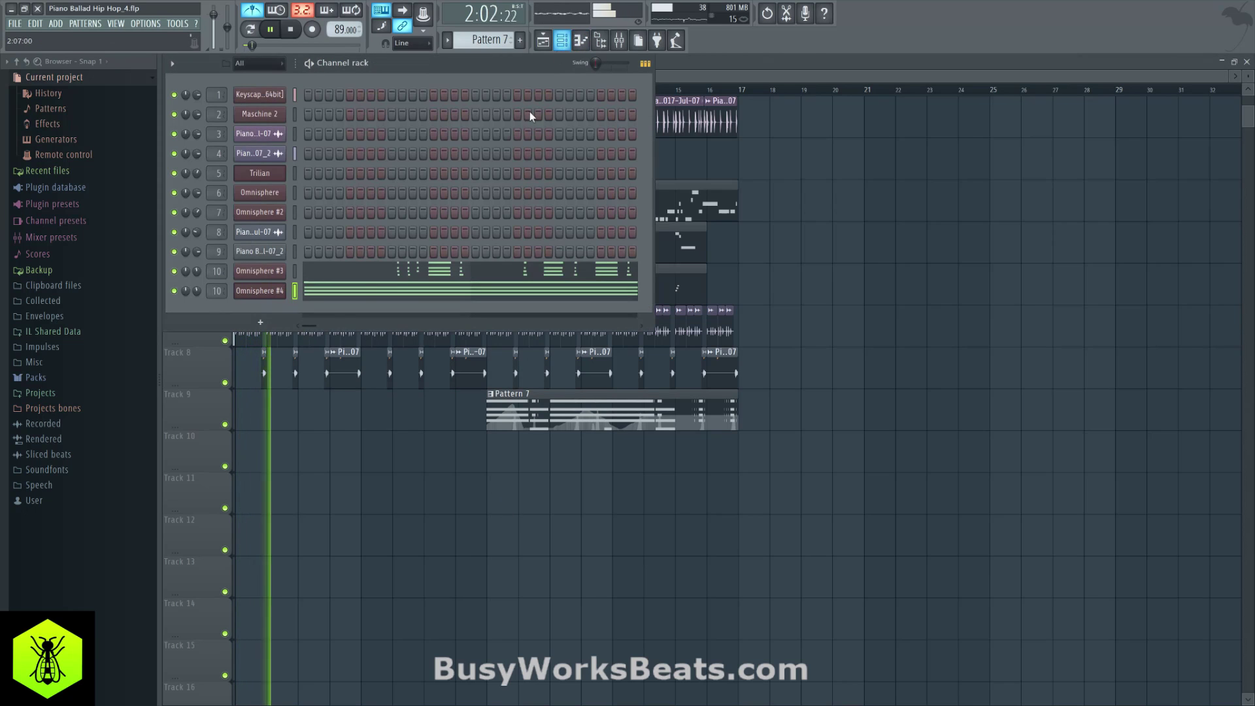
{"action": "key", "text": "space"}
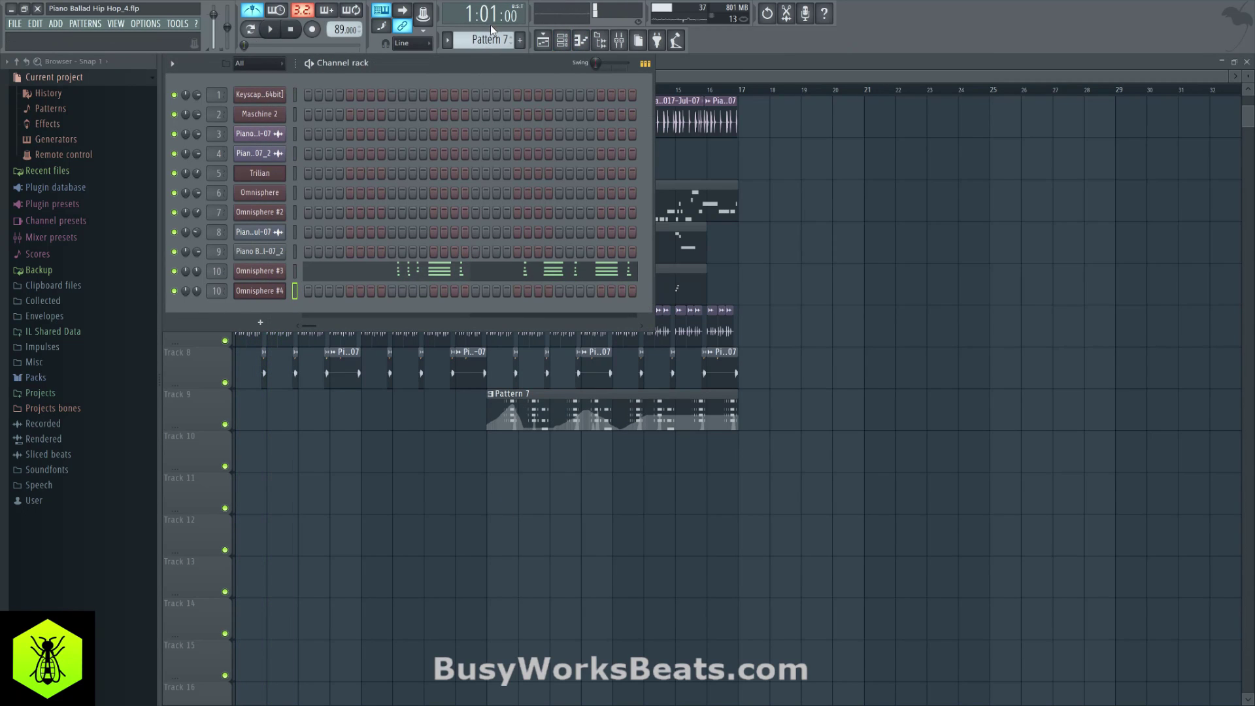
Try to move the recorded Omnisphere #4 notes from Pattern 7 into Pattern 8, and undo the move.
{"action": "scroll", "coordinate": [489, 37], "scroll_direction": "down", "scroll_amount": 1}
{"action": "key", "text": "F5"}
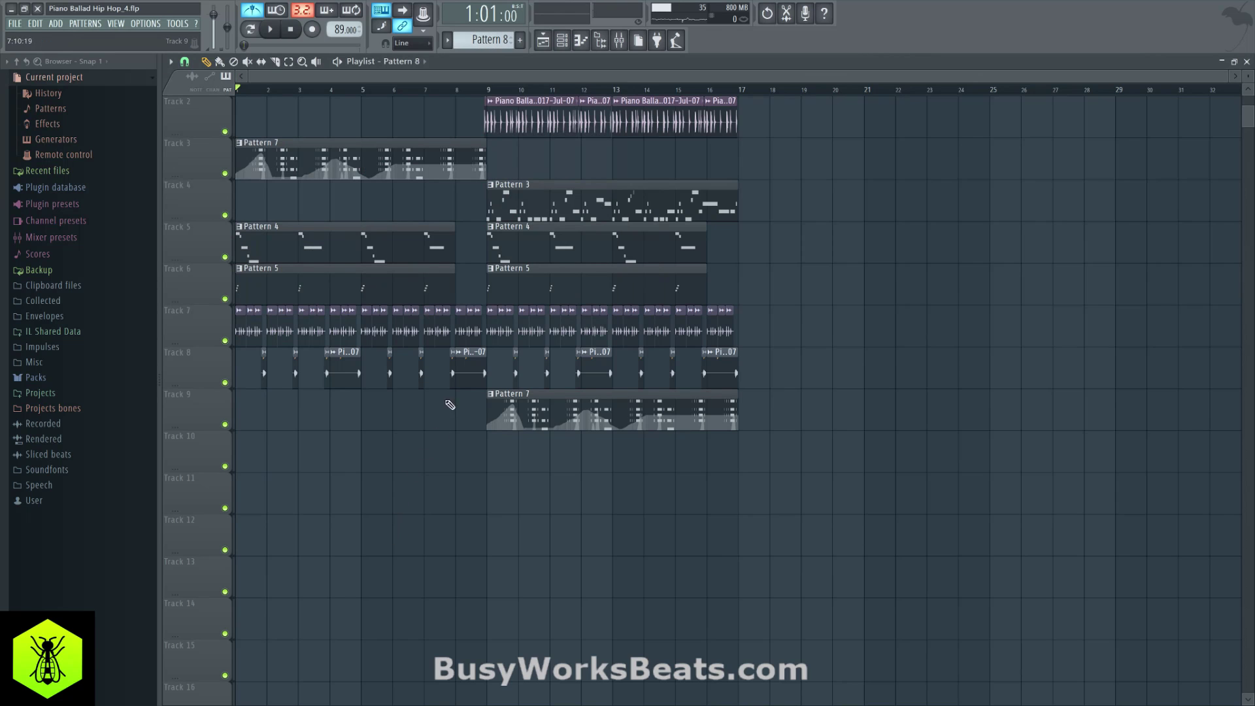
{"action": "left_click", "coordinate": [562, 42]}
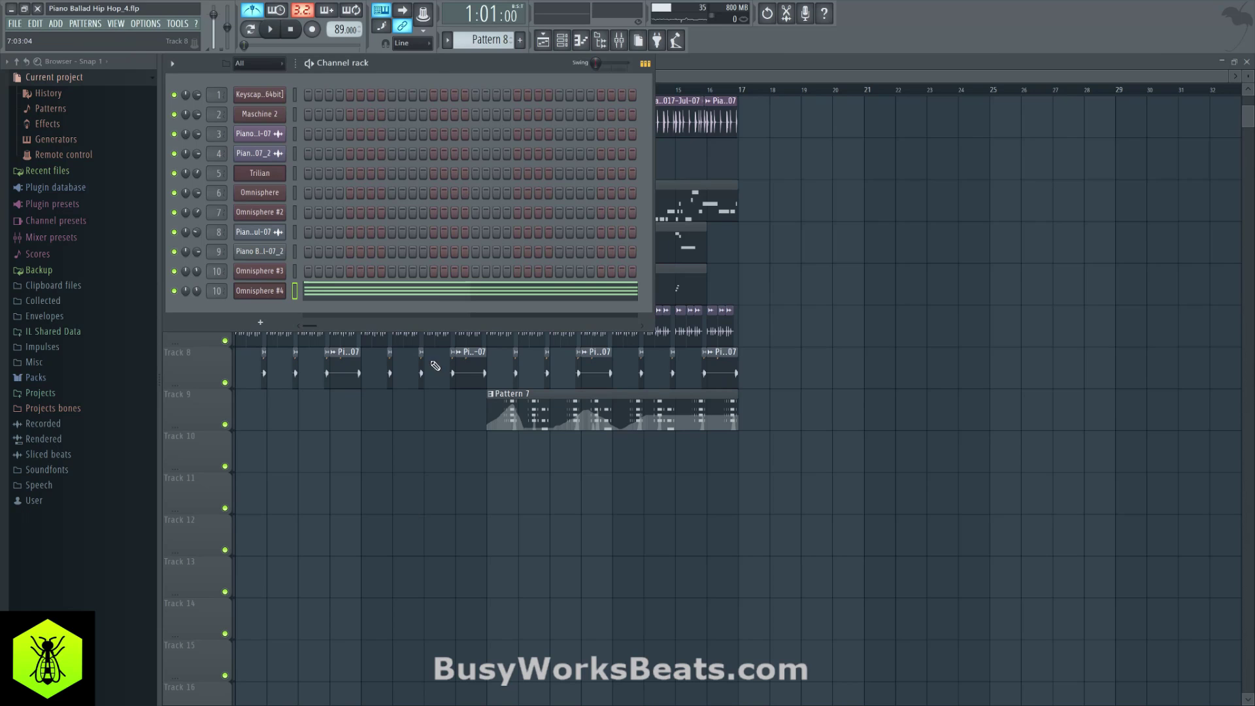
{"action": "key", "text": "ctrl+z"}
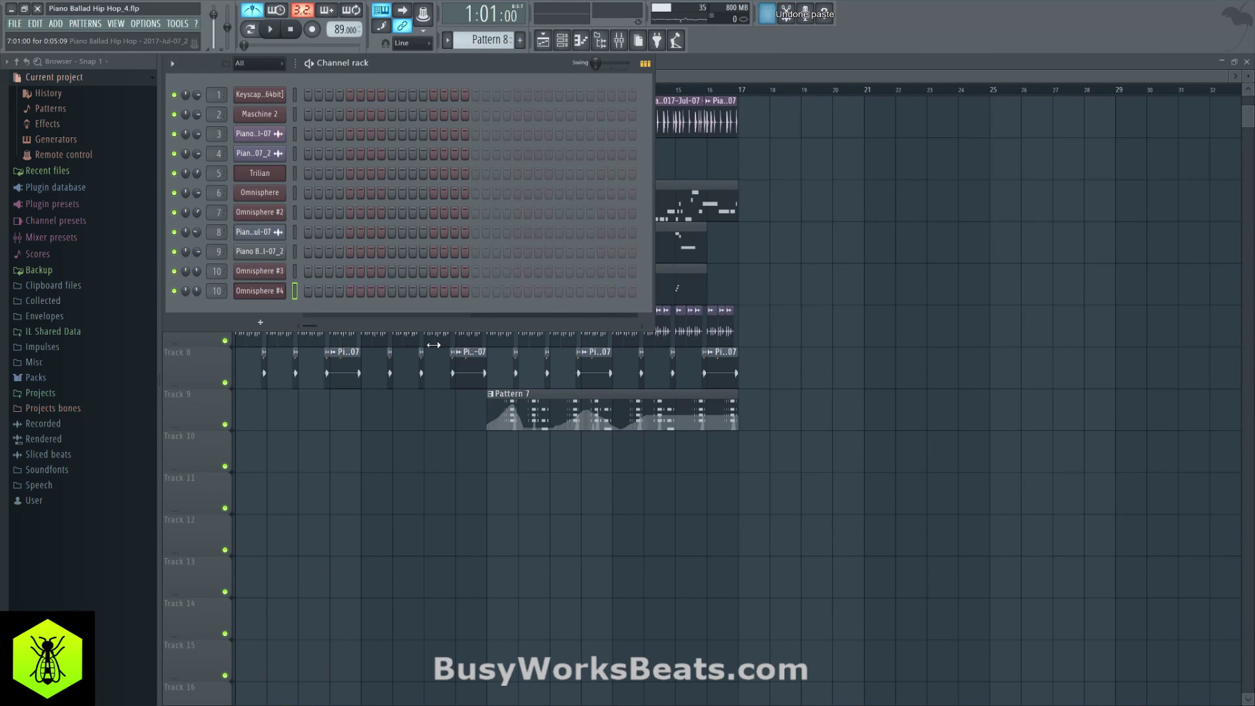
{"action": "key", "text": "KP_Subtract"}
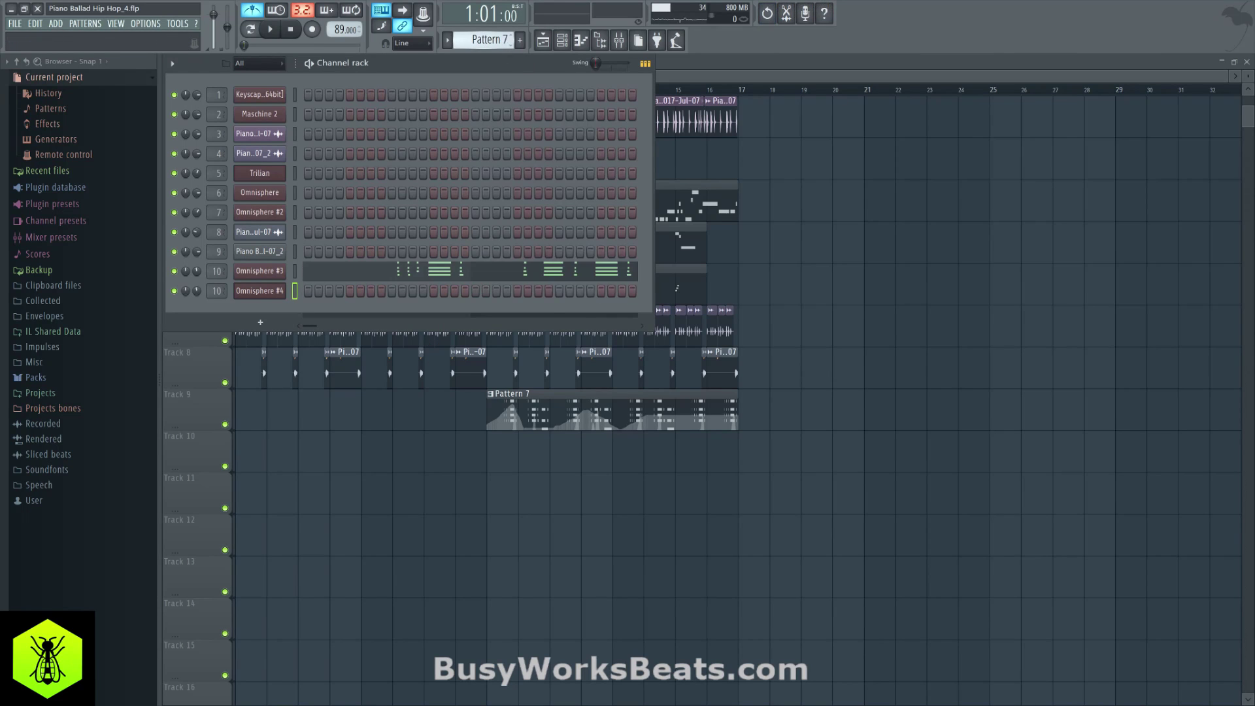
{"action": "key", "text": "ctrl+alt+z"}
Clone Pattern 7 as Pattern 8, keeping only the Omnisphere #4 notes in the clone and only the Omnisphere #3 notes in Pattern 7.
{"action": "left_click", "coordinate": [487, 39]}
{"action": "left_click", "coordinate": [519, 131]}
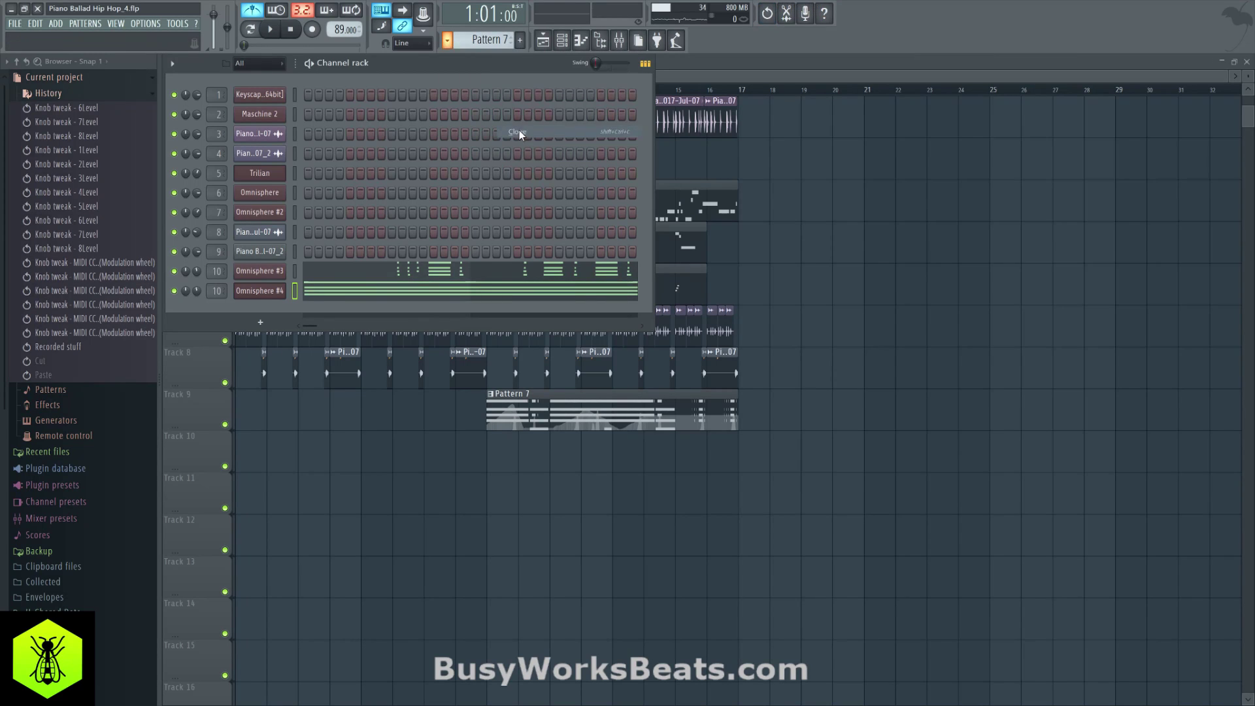
{"action": "left_click", "coordinate": [295, 273]}
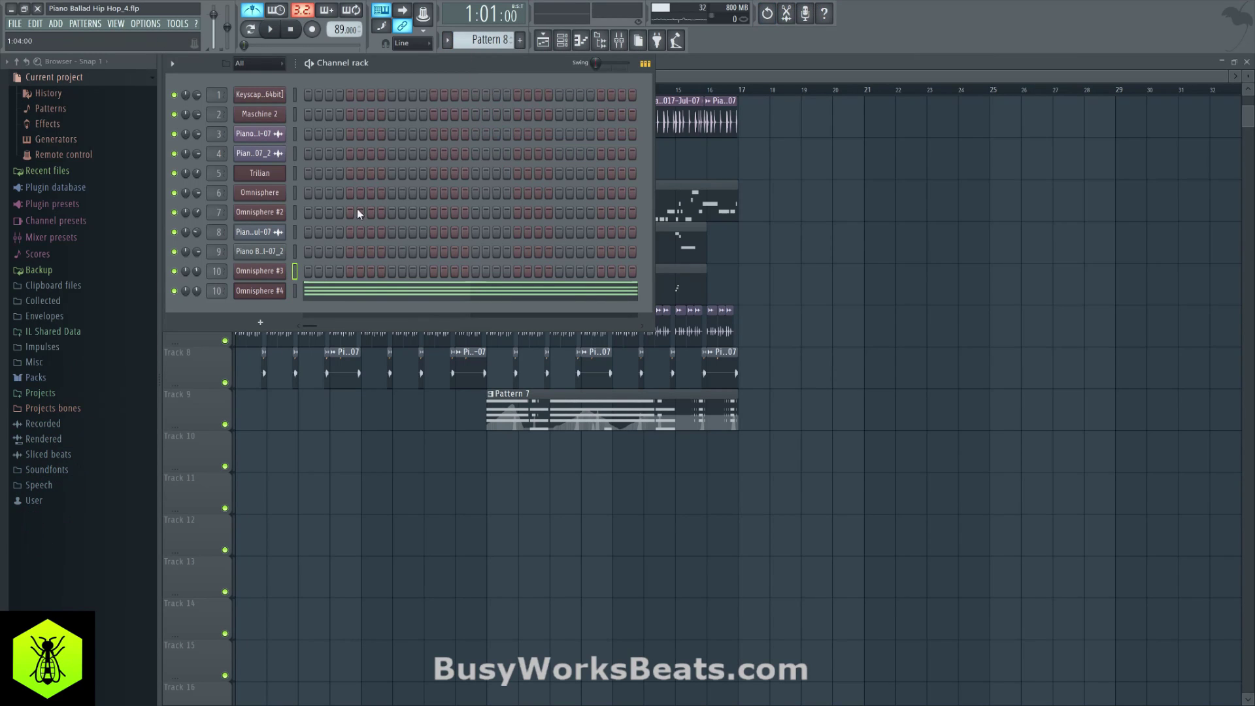
{"action": "scroll", "coordinate": [487, 44], "scroll_direction": "up", "scroll_amount": 1}
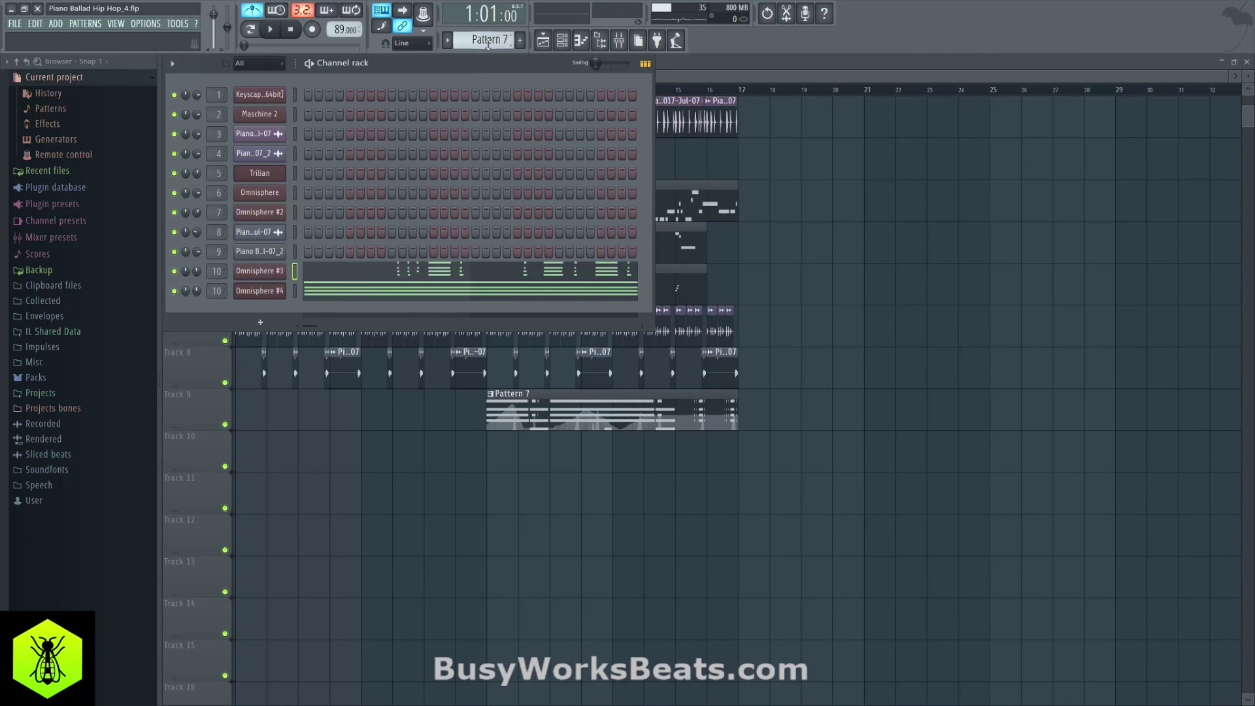
{"action": "left_click", "coordinate": [295, 291]}
{"action": "scroll", "coordinate": [497, 40], "scroll_direction": "down", "scroll_amount": 1}
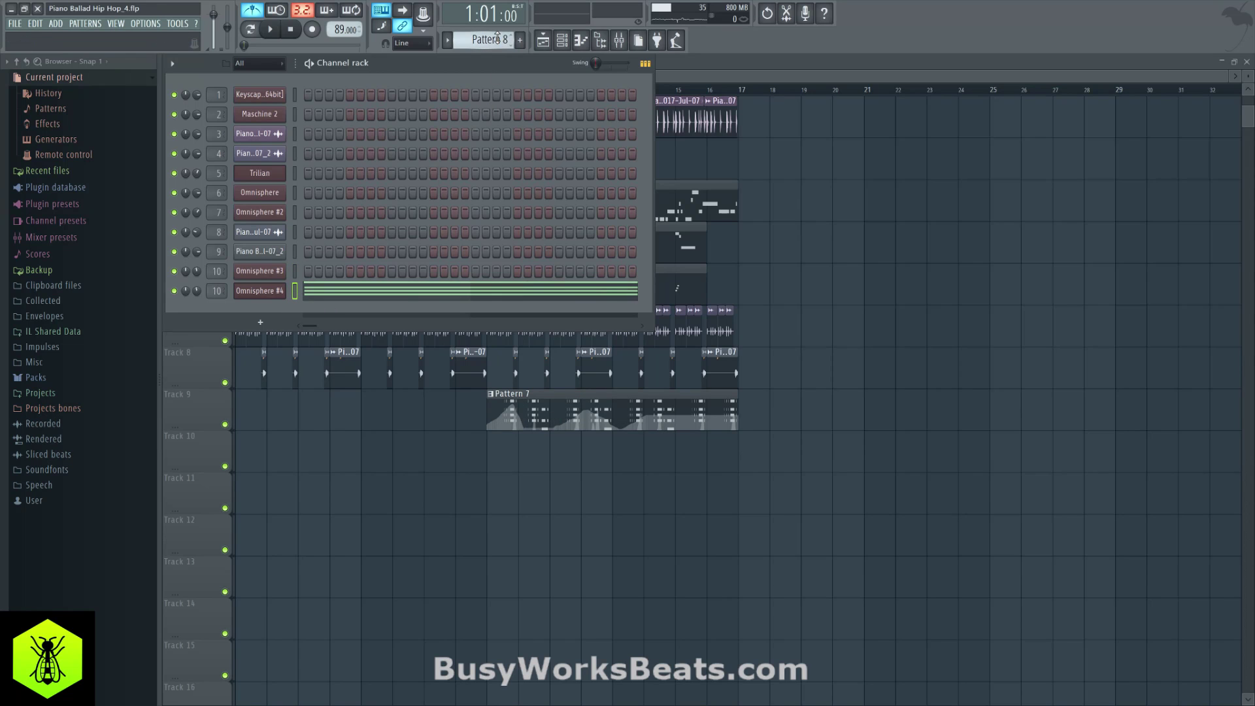
Place Pattern 8 on playlist Track 10 across bars 1 to 8 and delete the Pattern 7 clip from Track 3.
{"action": "key", "text": "F6"}
{"action": "left_click_drag", "start_coordinate": [272, 438], "coordinate": [239, 439]}
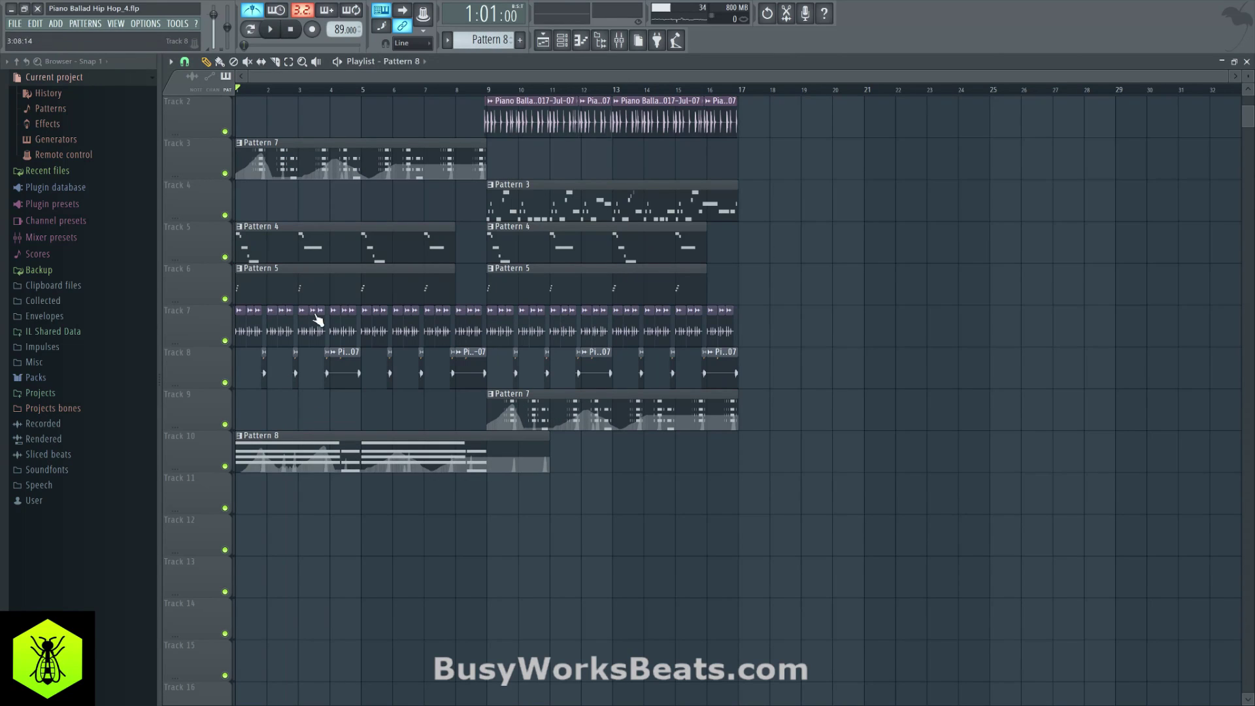
{"action": "right_click", "coordinate": [302, 160]}
Play the song from the start and mute Insert 4 in the mixer.
{"action": "key", "text": "space"}
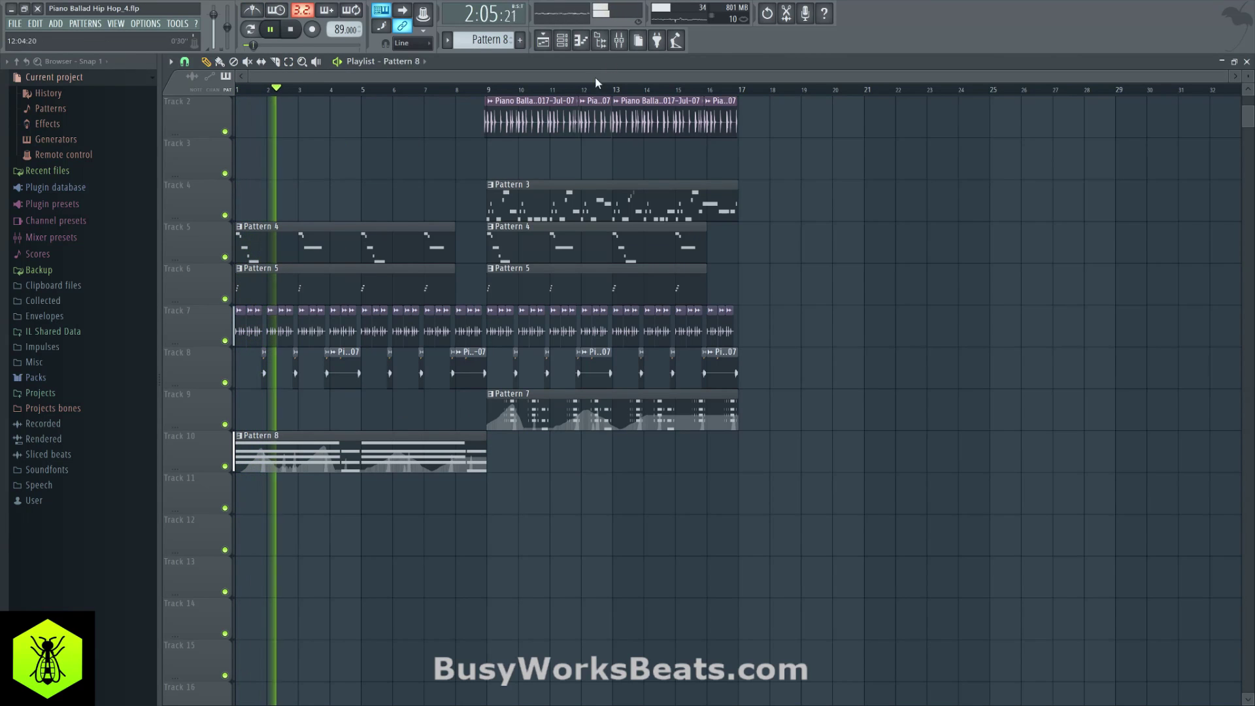
{"action": "key", "text": "F9"}
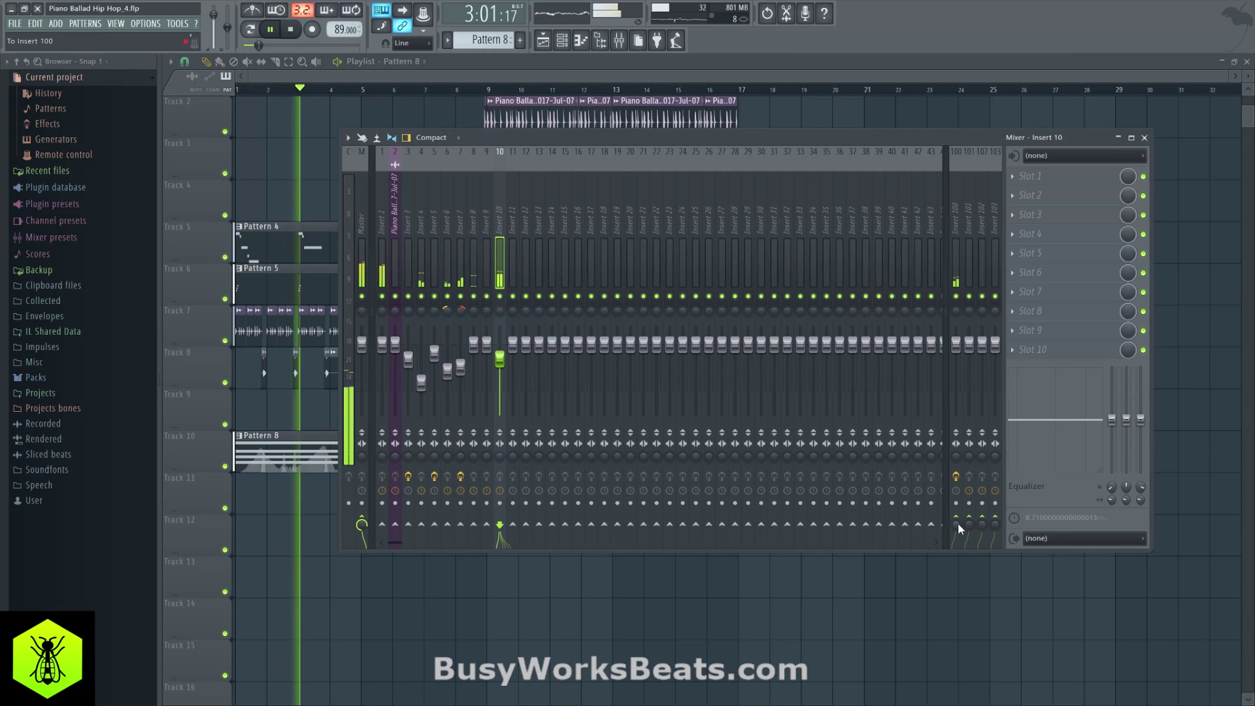
{"action": "left_click", "coordinate": [421, 296]}
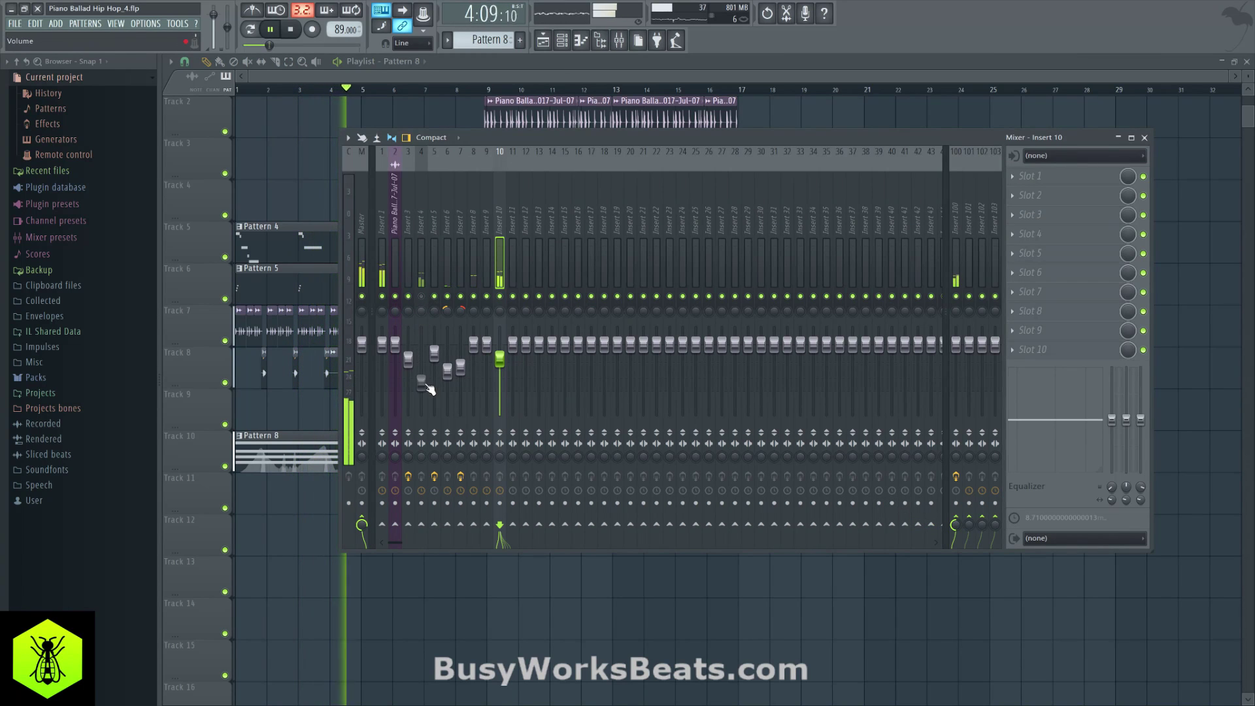
{"action": "key", "text": "F9"}
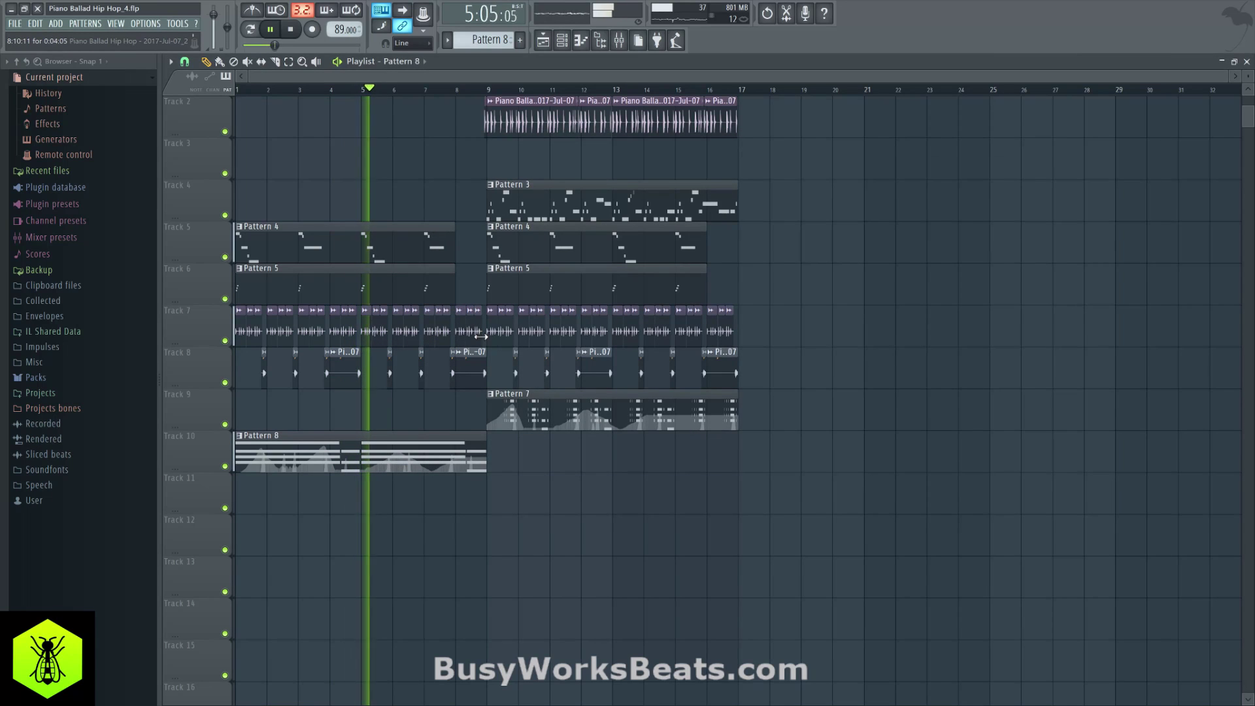
Delete the audio clips on playlist Track 7 from bars 1 to 8.
{"action": "left_click_drag", "start_coordinate": [471, 340], "coordinate": [247, 306]}
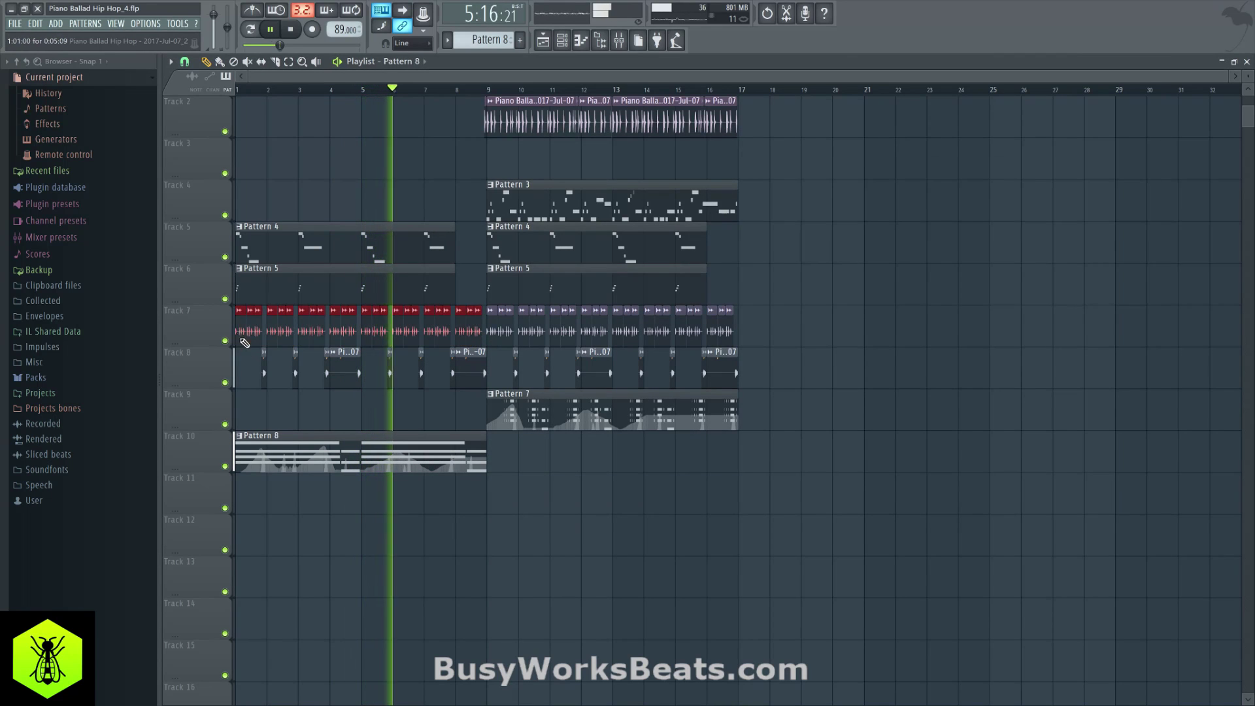
{"action": "key", "text": "Delete"}
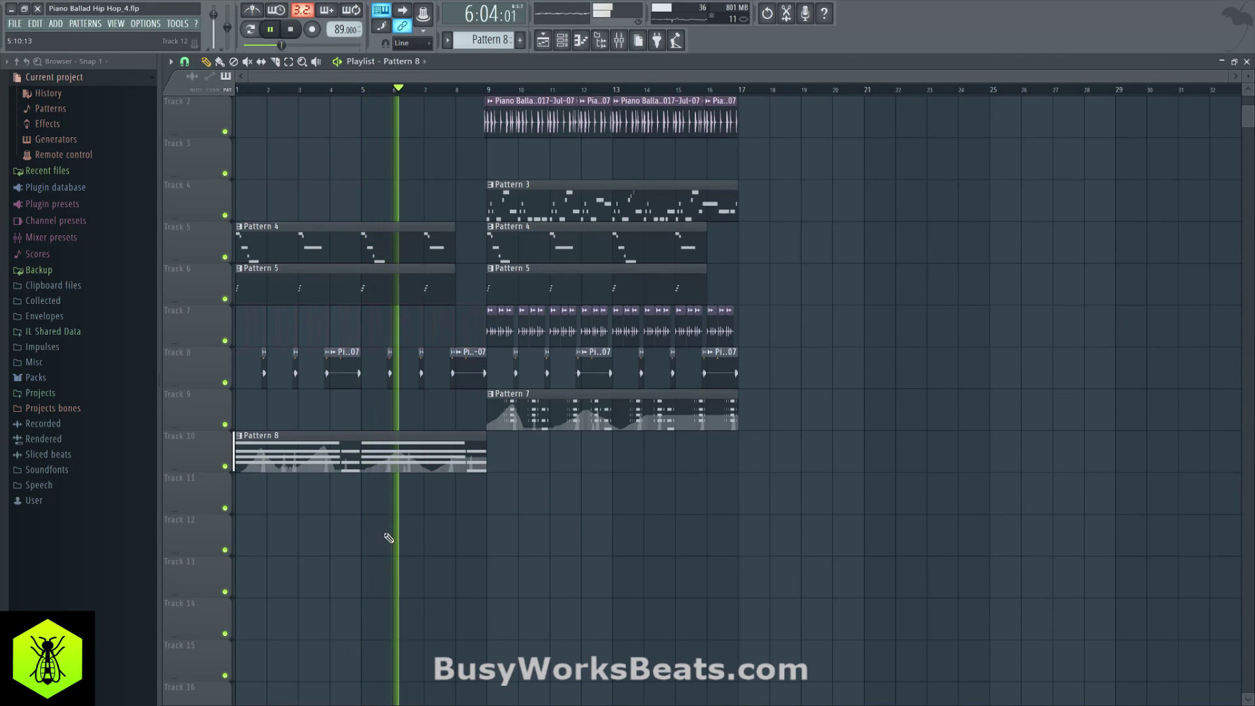
{"action": "left_click", "coordinate": [618, 40]}
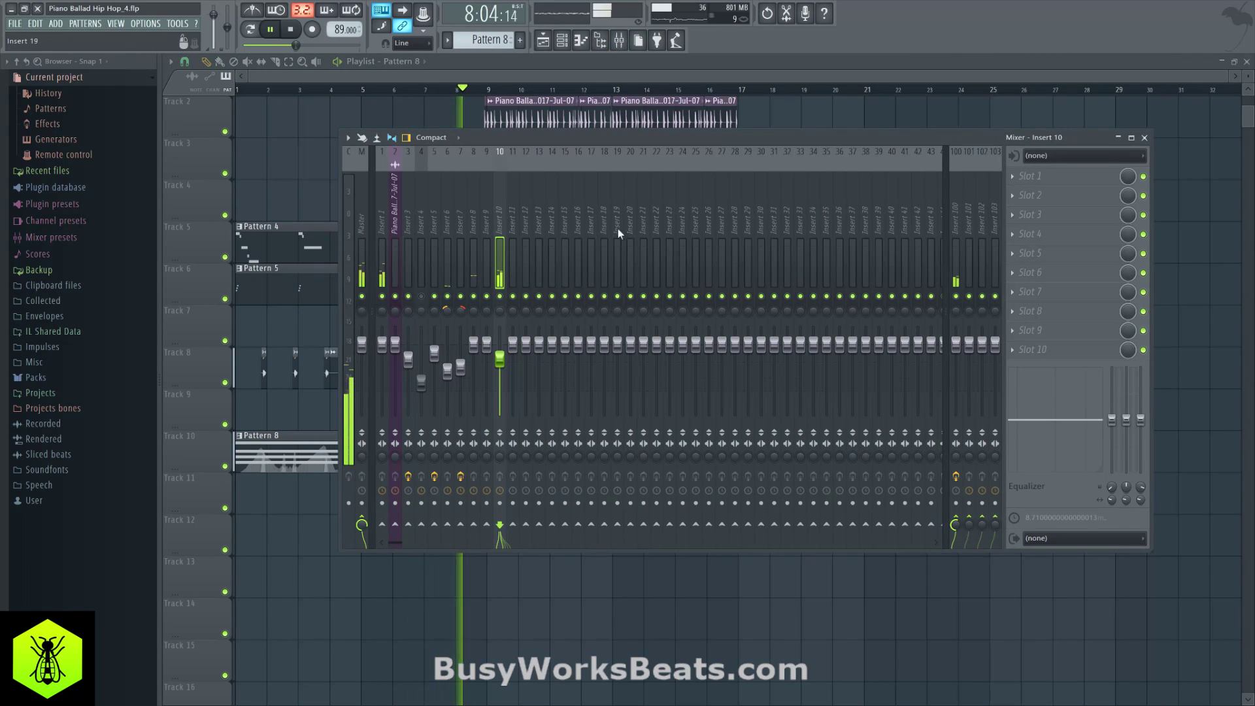
{"action": "key", "text": "F9"}
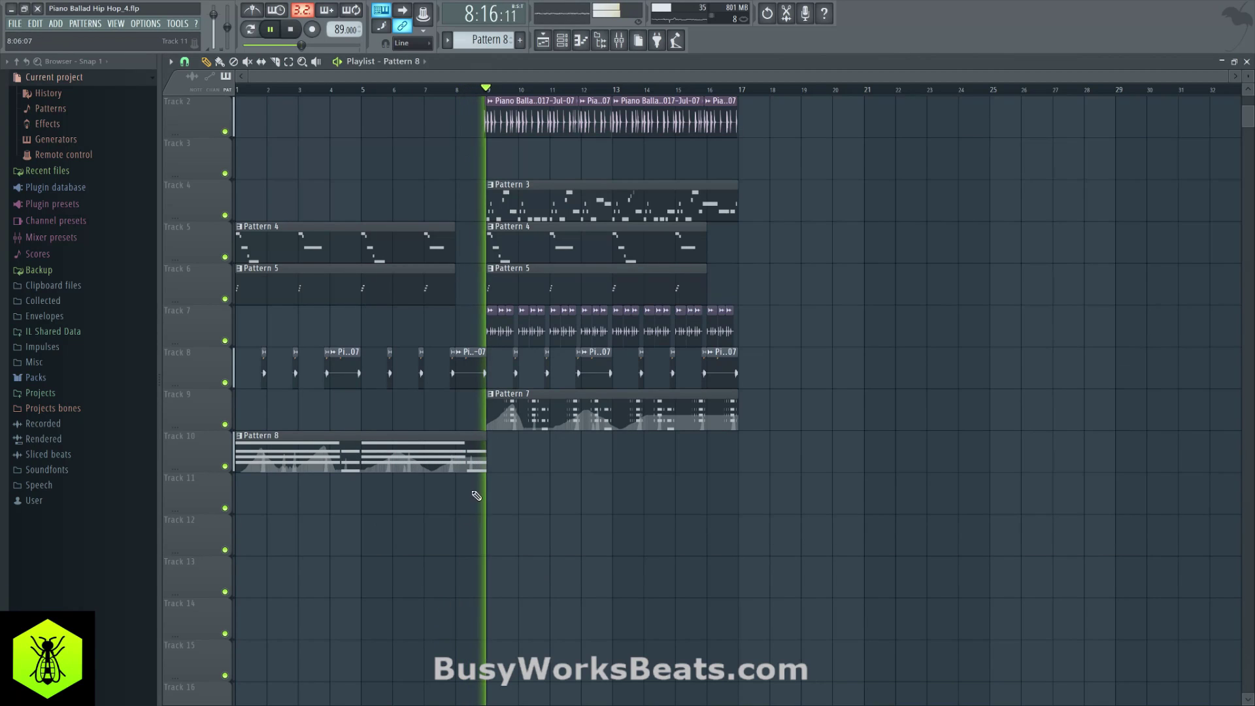
Duplicate the Pattern 8 clip on Track 10 to start at bar 9 and play the song from that bar.
{"action": "left_click_drag", "start_coordinate": [507, 432], "coordinate": [652, 468]}
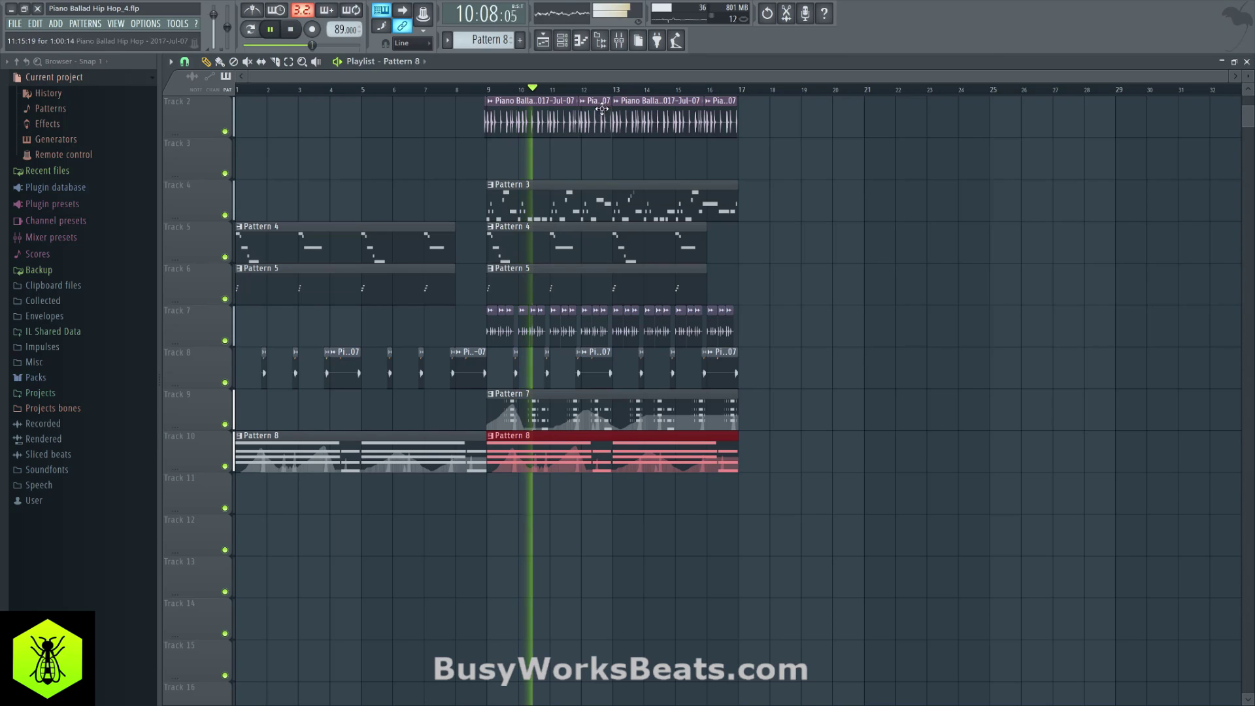
{"action": "key", "text": "F9"}
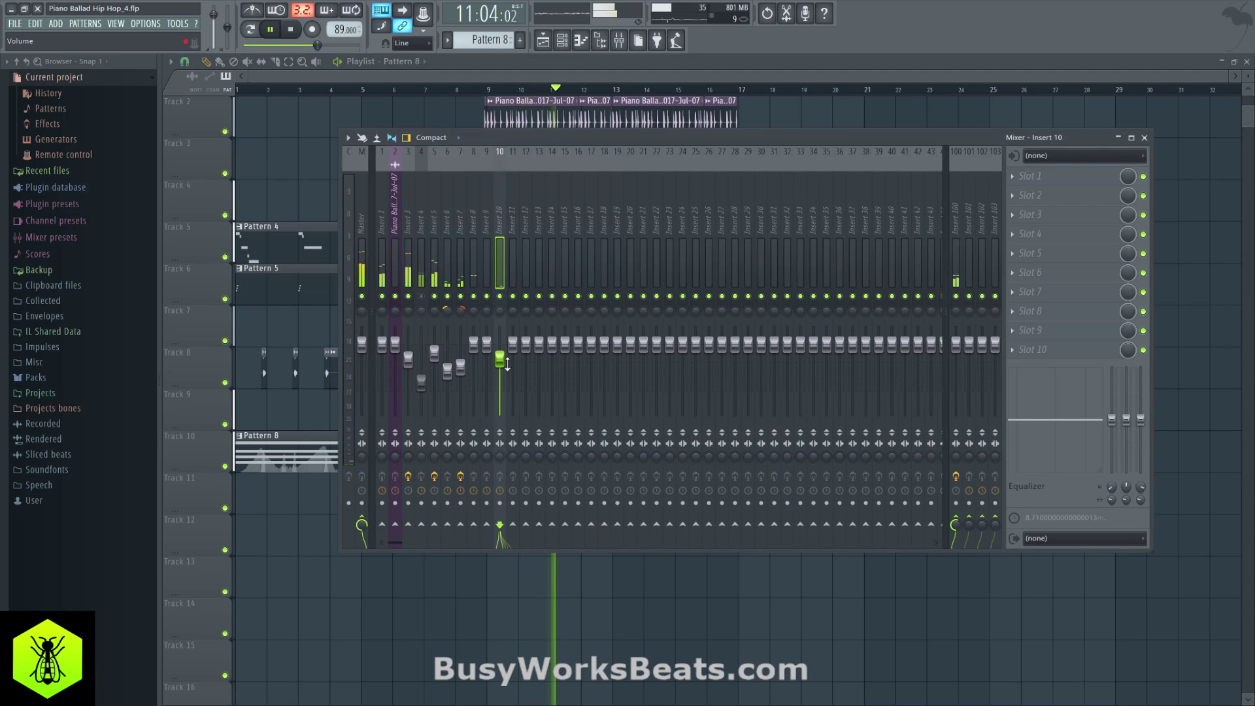
{"action": "key", "text": "F9"}
{"action": "left_click", "coordinate": [492, 91]}
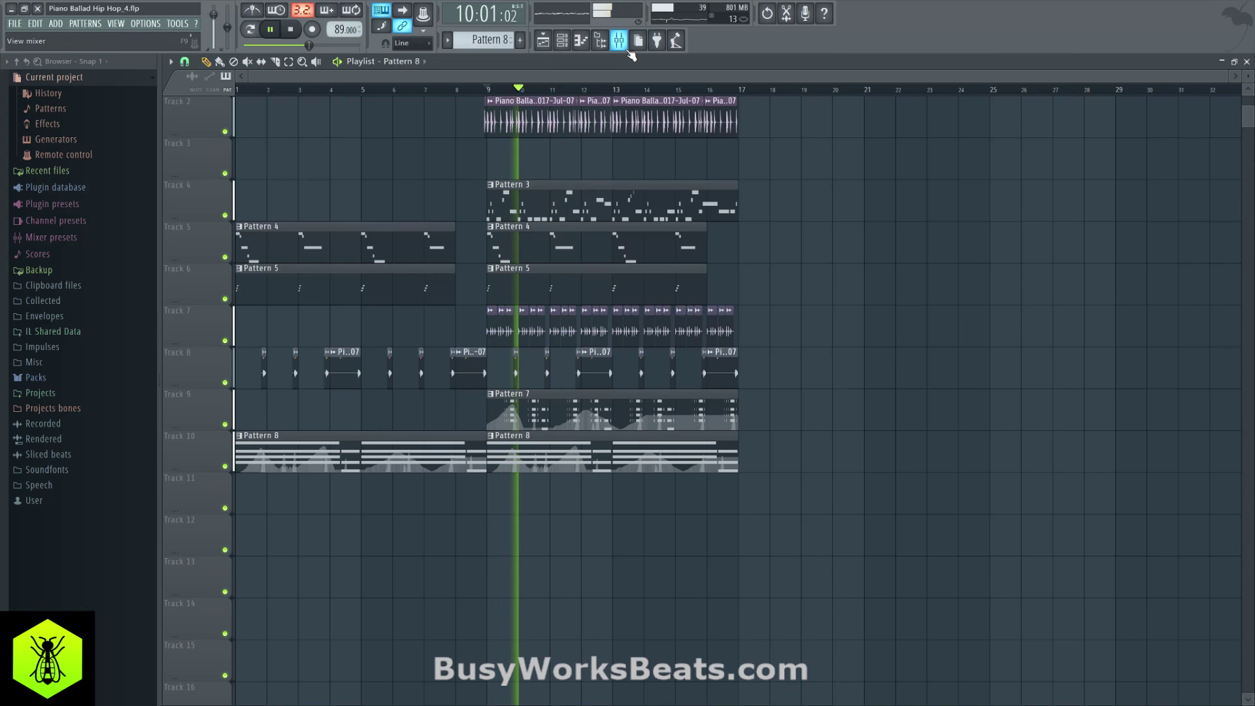
Open Pattern 3's Trilian notes for editing and transpose them all up one octave.
{"action": "scroll", "coordinate": [640, 183], "scroll_direction": "up", "scroll_amount": 1}
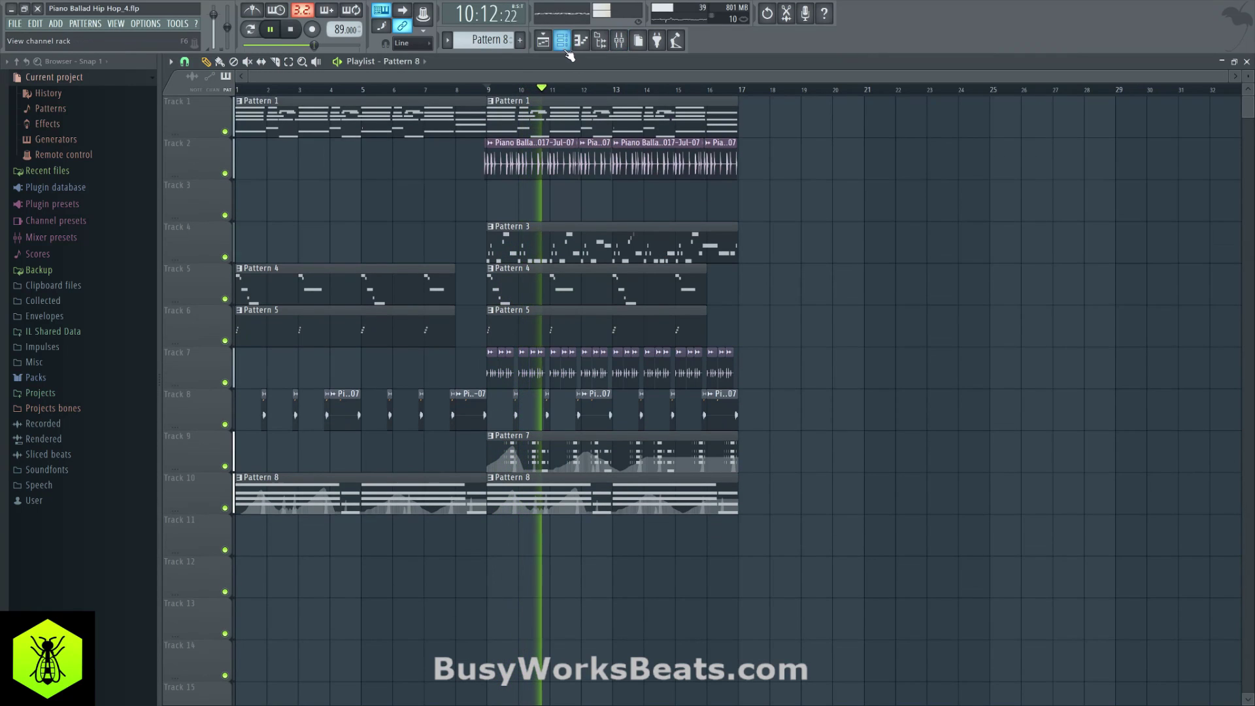
{"action": "left_click", "coordinate": [500, 222]}
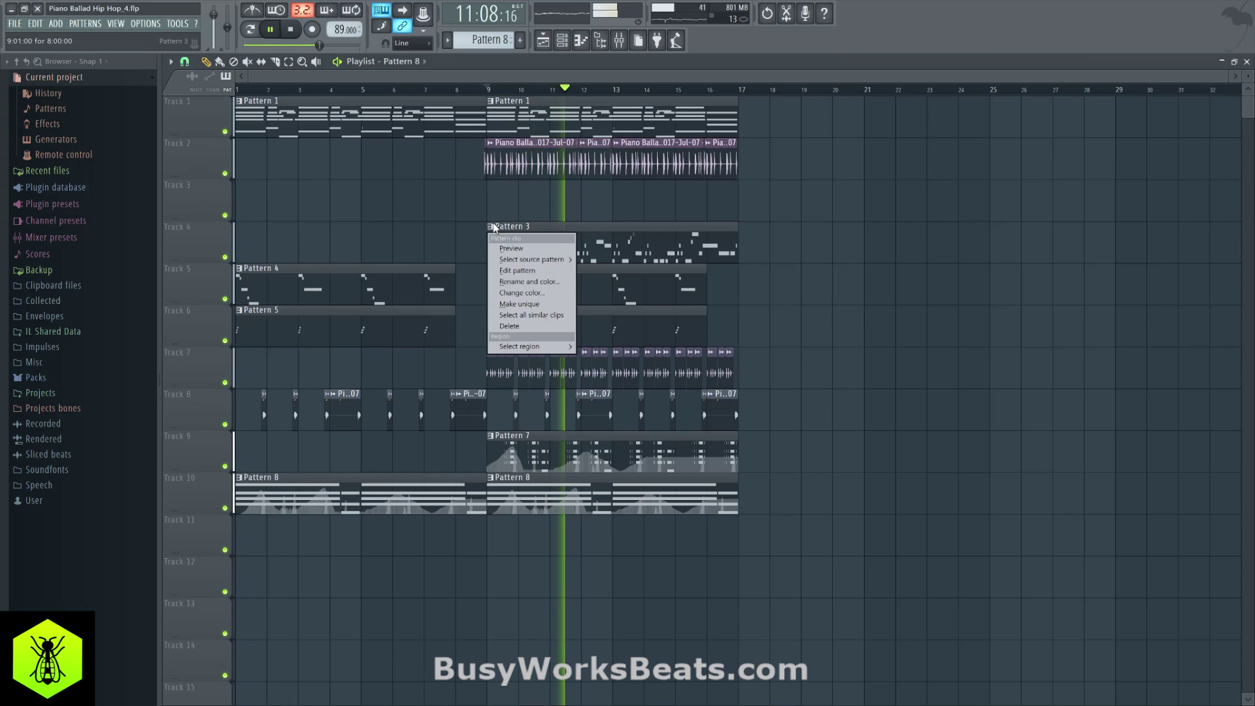
{"action": "left_click", "coordinate": [532, 273]}
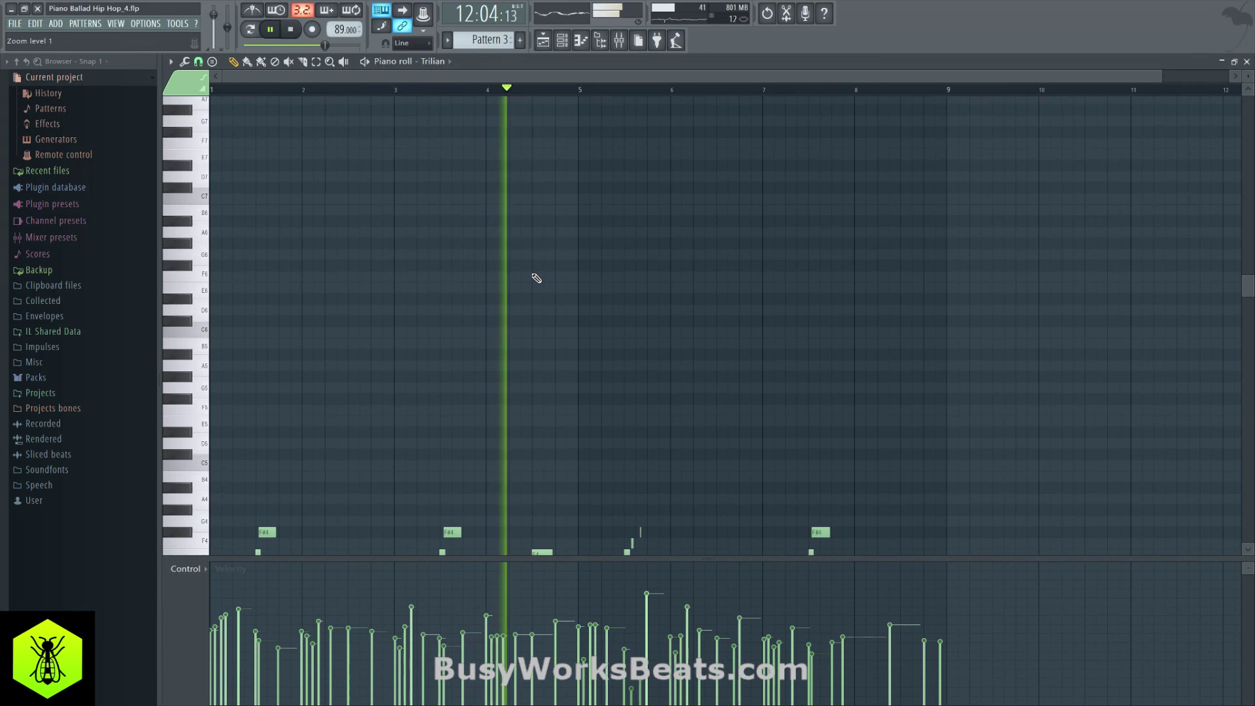
{"action": "key", "text": "ctrl+Up"}
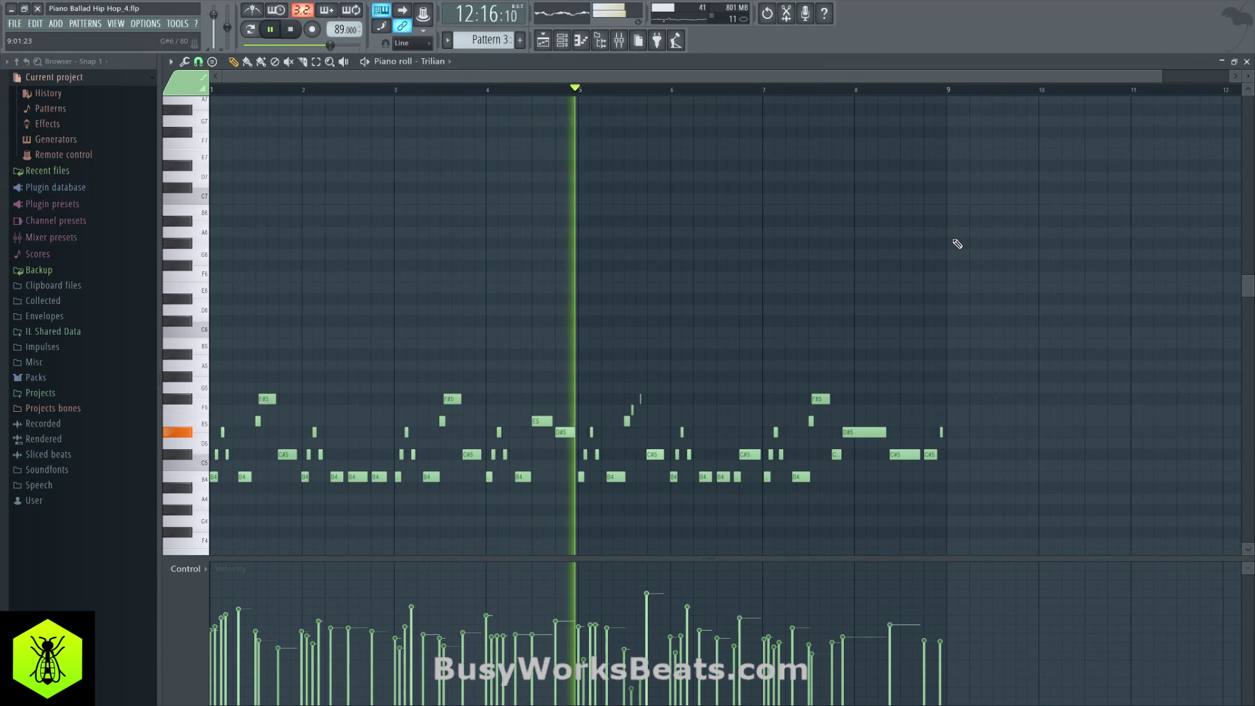
{"action": "key", "text": "Escape"}
Raise the fader of mixer Insert 5 to match Insert 8 and check the Trilian channel's settings.
{"action": "key", "text": "F9"}
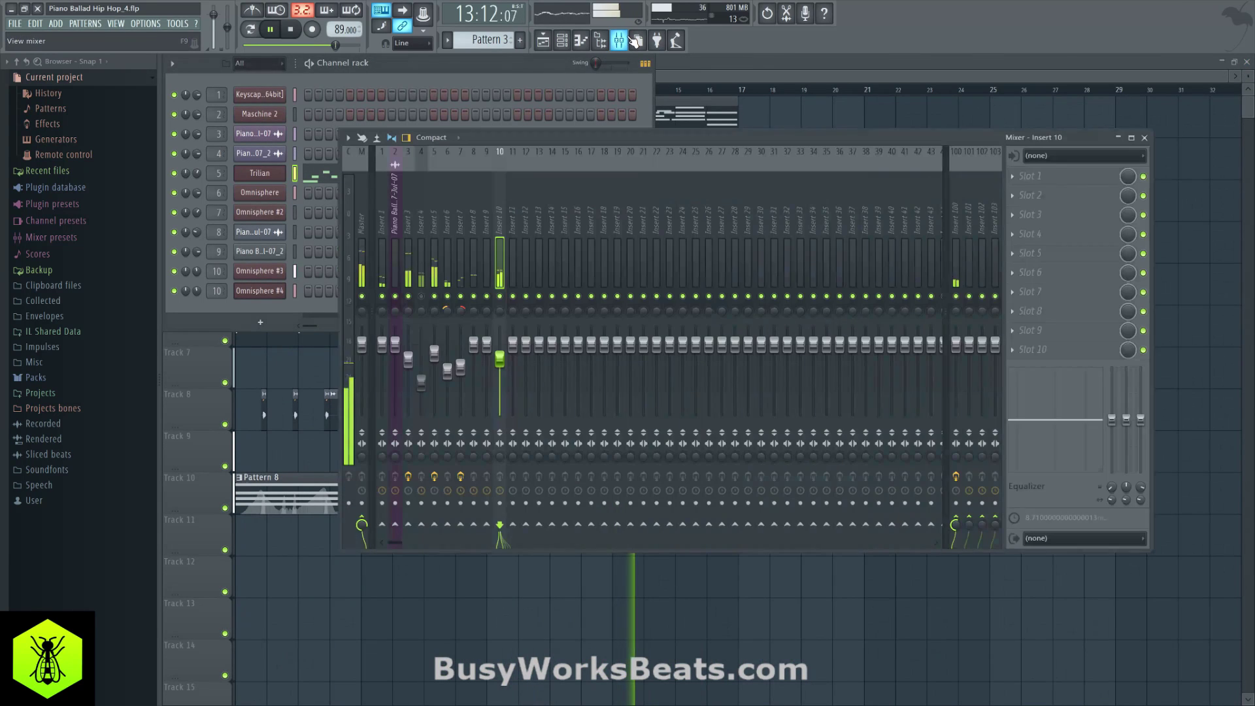
{"action": "left_click_drag", "start_coordinate": [434, 353], "coordinate": [434, 345]}
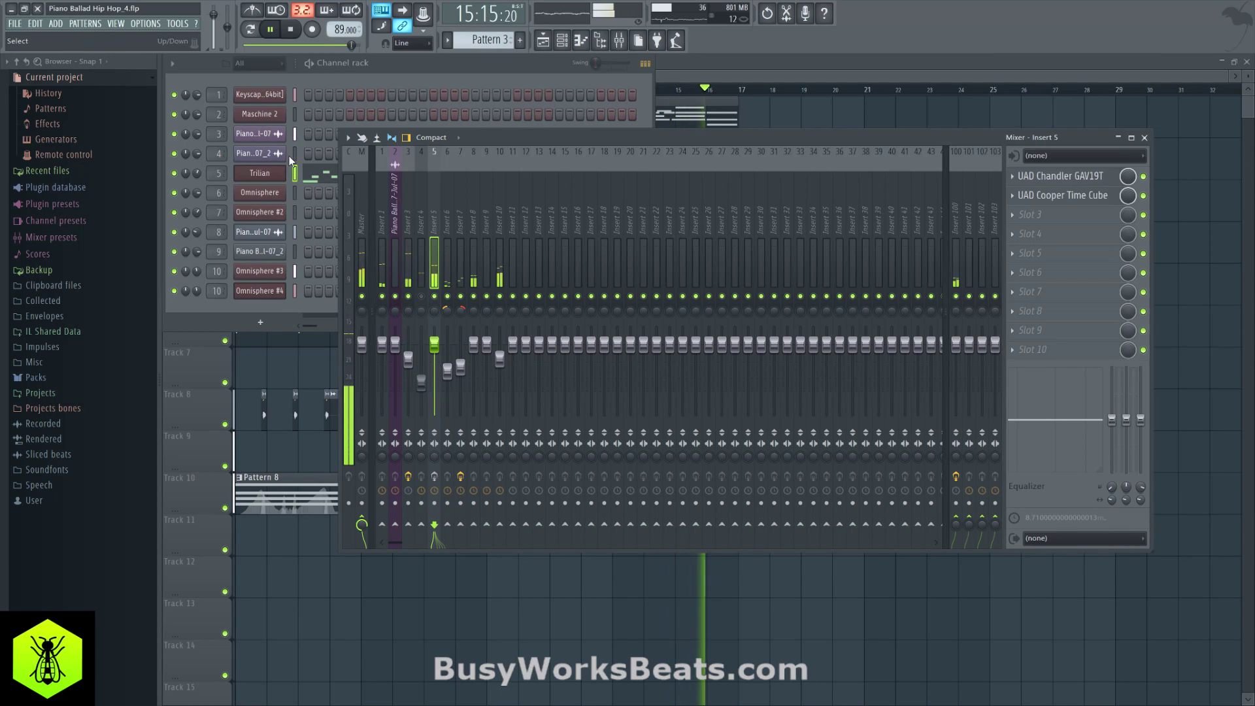
{"action": "left_click", "coordinate": [259, 173]}
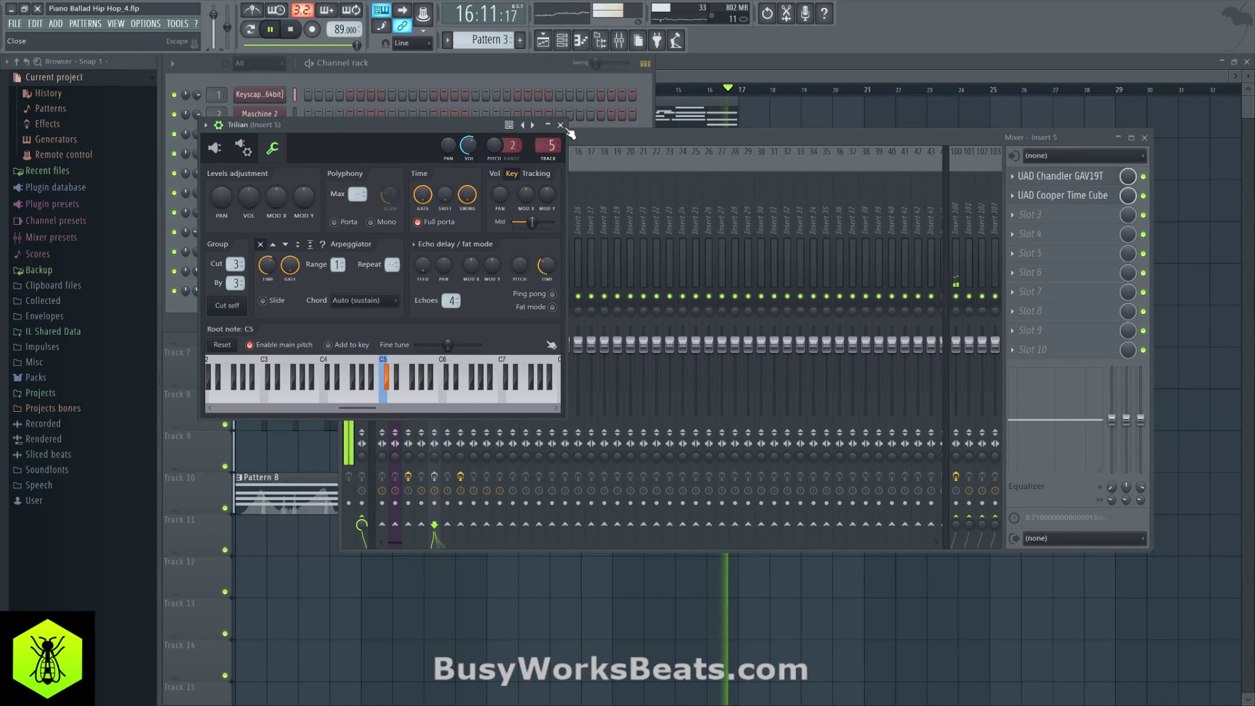
{"action": "left_click", "coordinate": [560, 125]}
Play the song from bar 9 and bypass UAD Chandler GAV19T and UAD Cooper Time Cube on mixer Insert 5.
{"action": "key", "text": "F5"}
{"action": "left_click", "coordinate": [488, 81]}
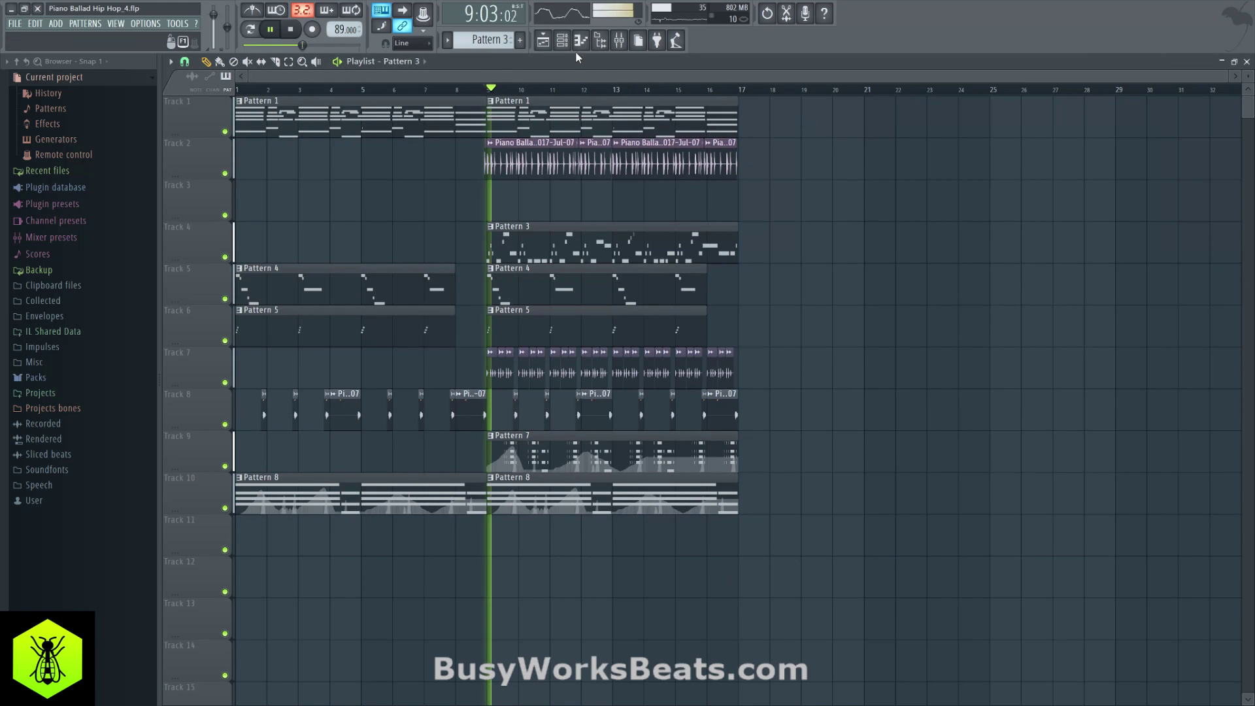
{"action": "left_click", "coordinate": [619, 41]}
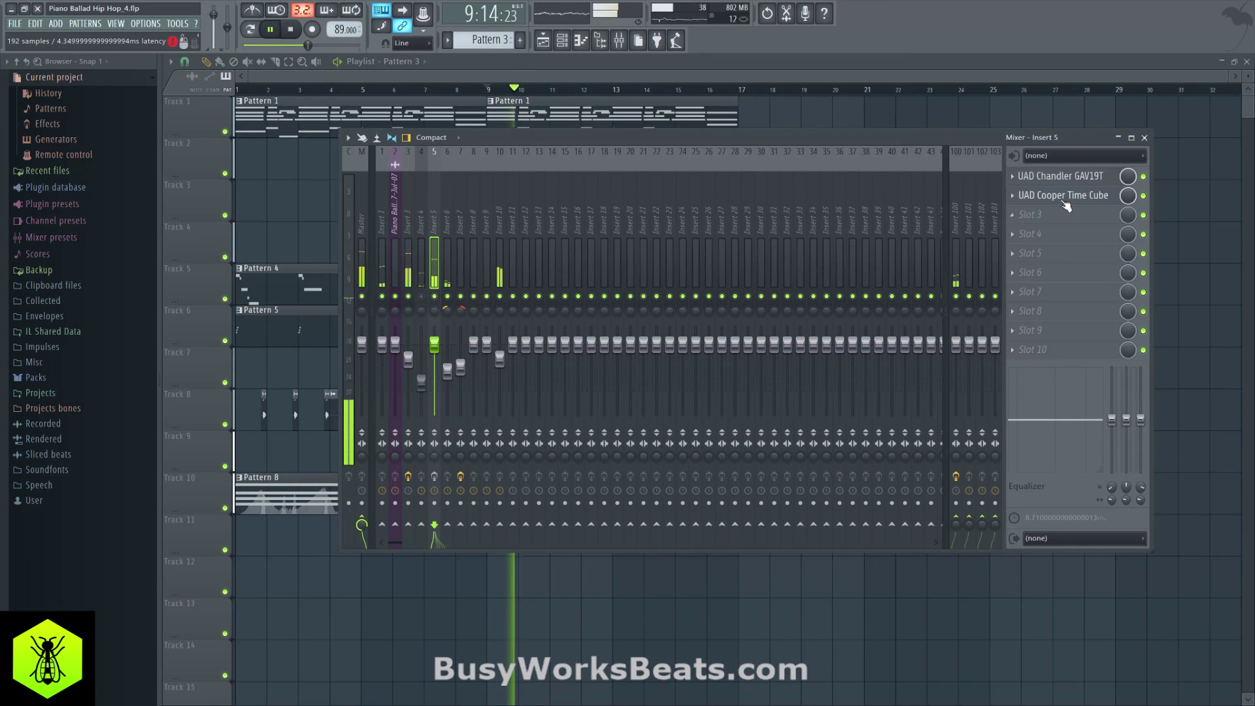
{"action": "left_click", "coordinate": [1143, 176]}
{"action": "left_click", "coordinate": [1143, 195]}
Remove the UAD Chandler GAV19T and UAD Cooper Time Cube effects from the first two slots of mixer Insert 5.
{"action": "left_click", "coordinate": [1012, 177]}
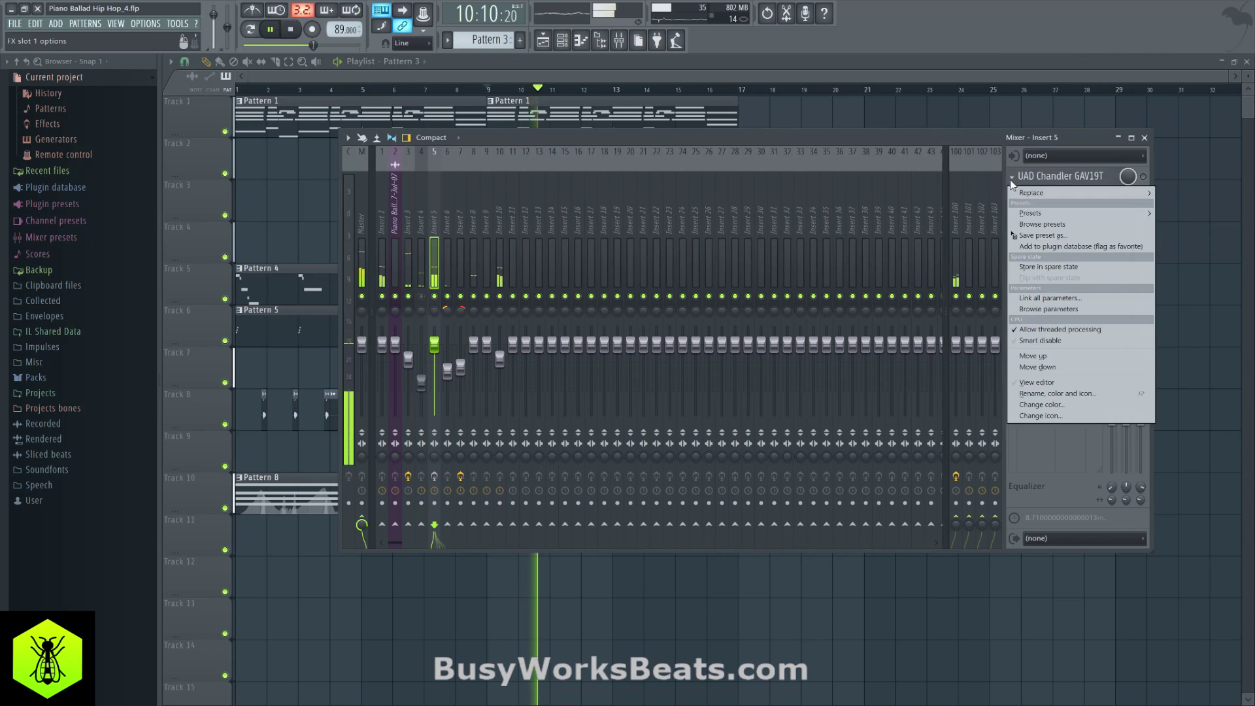
{"action": "mouse_move", "coordinate": [1027, 190]}
{"action": "left_click", "coordinate": [907, 39]}
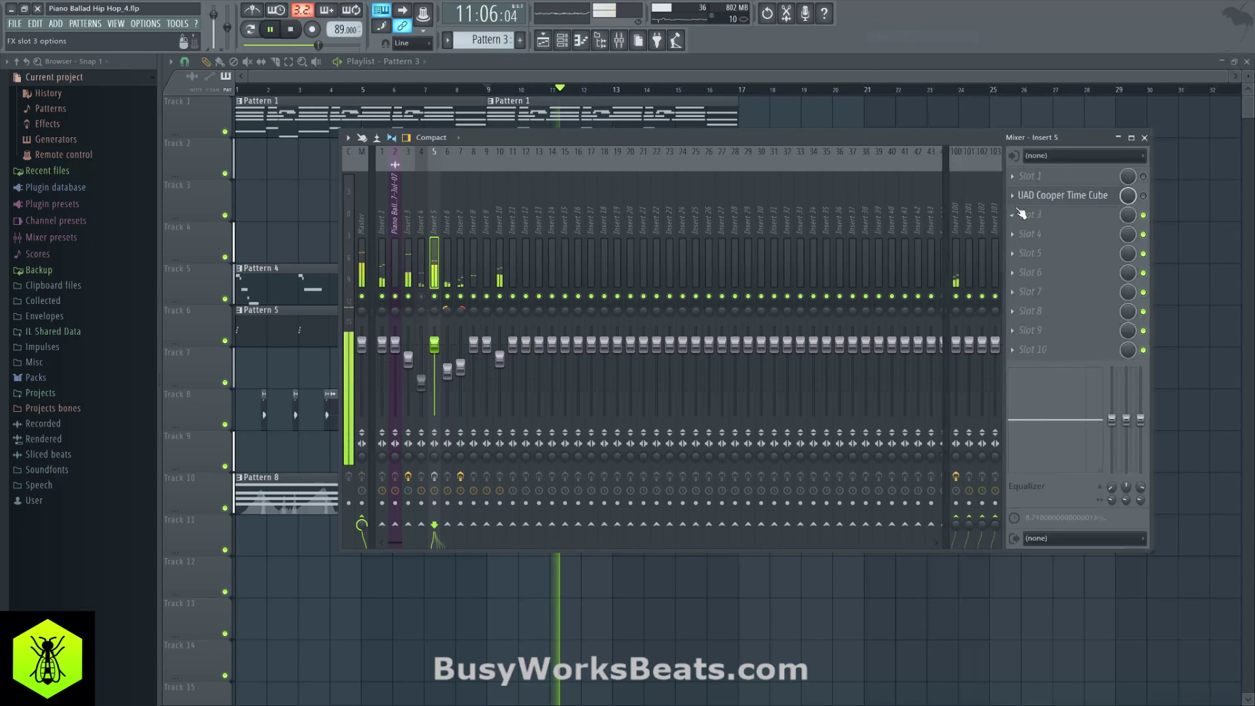
{"action": "left_click", "coordinate": [1010, 196]}
{"action": "mouse_move", "coordinate": [1026, 208]}
{"action": "left_click", "coordinate": [896, 36]}
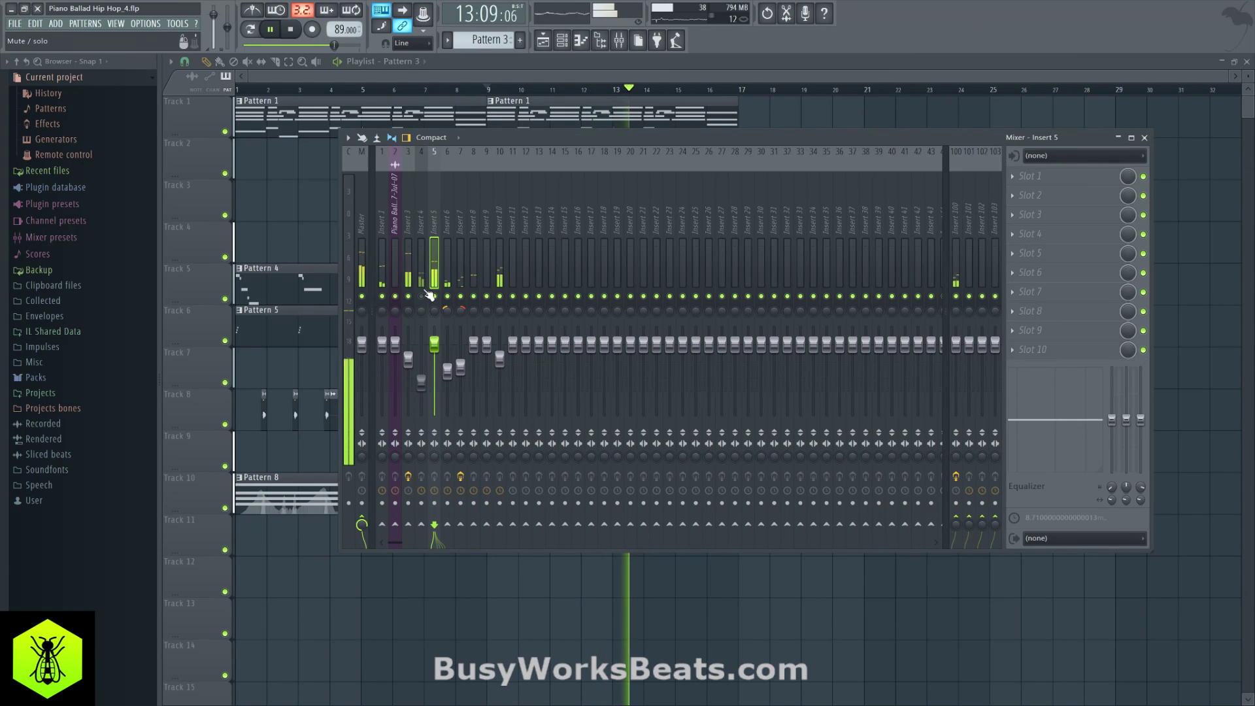
{"action": "key", "text": "F9"}
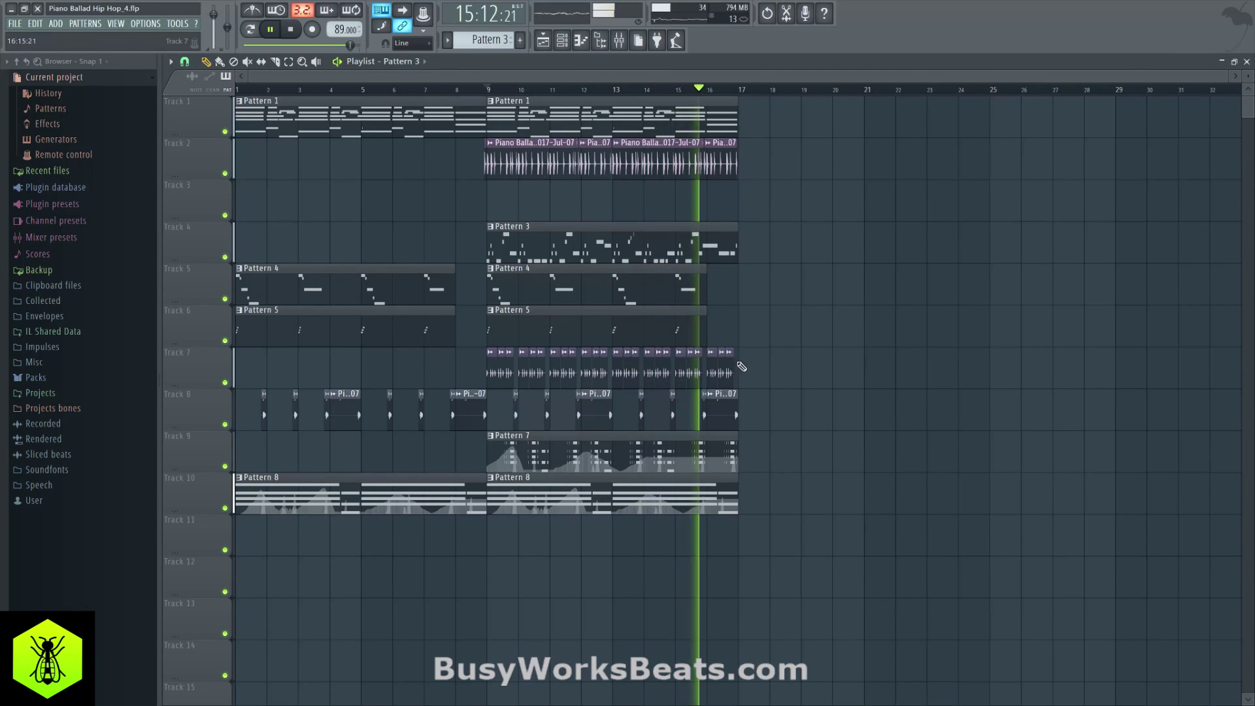
Select mixer Insert 10 to check its level, and delete the Pattern 8 clip starting at bar 9 on playlist Track 10.
{"action": "left_click", "coordinate": [619, 43]}
{"action": "left_click", "coordinate": [503, 229]}
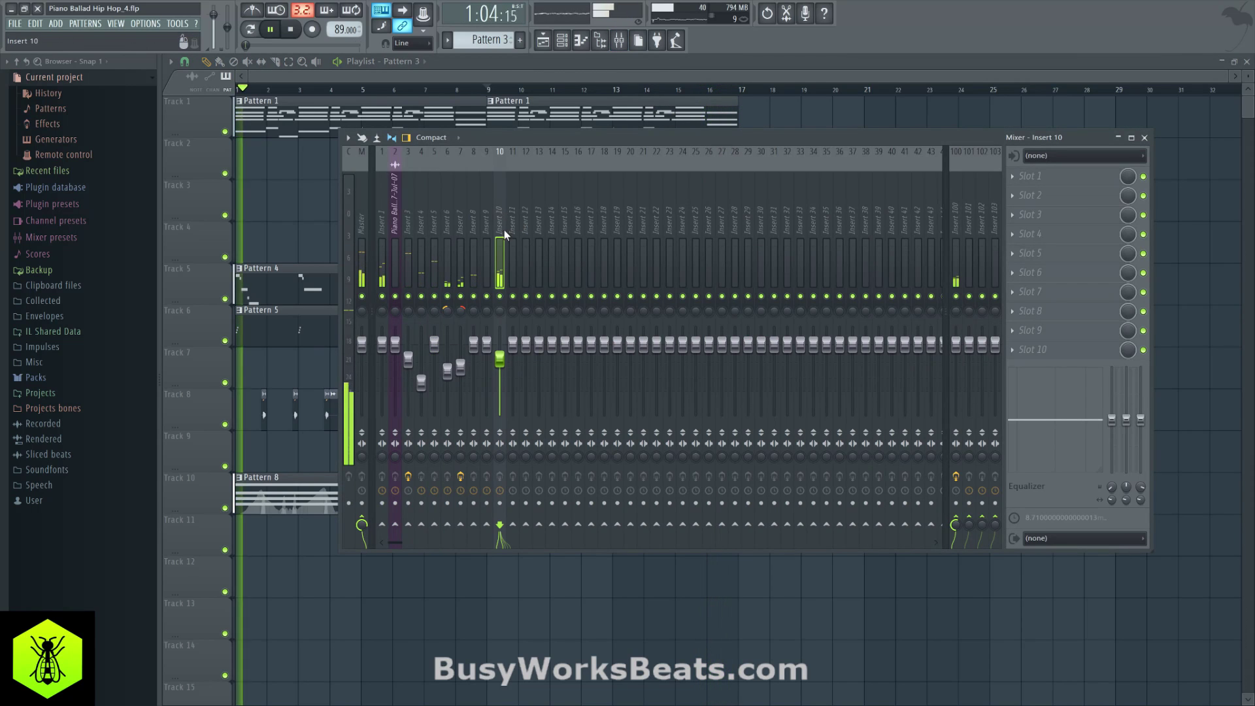
{"action": "key", "text": "F9"}
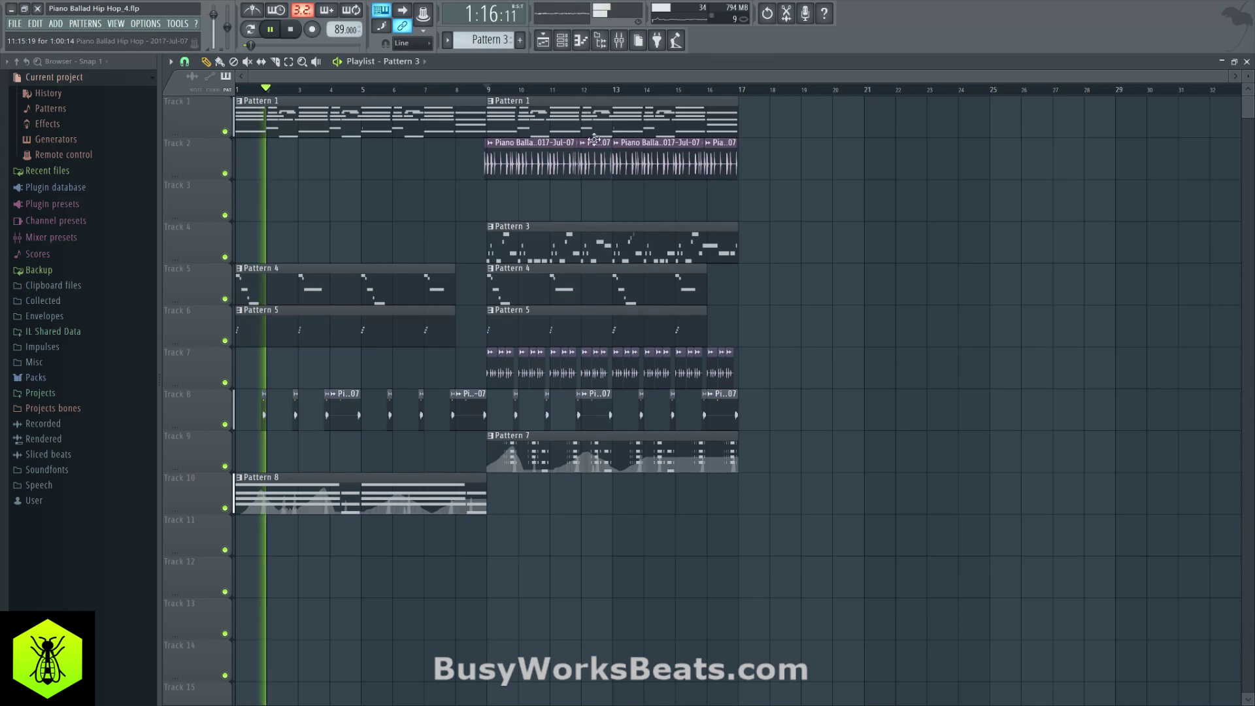
Add a new Omnisphere channel, set the plugin to run bridged, and show its editor.
{"action": "left_click", "coordinate": [563, 42]}
{"action": "left_click", "coordinate": [244, 321]}
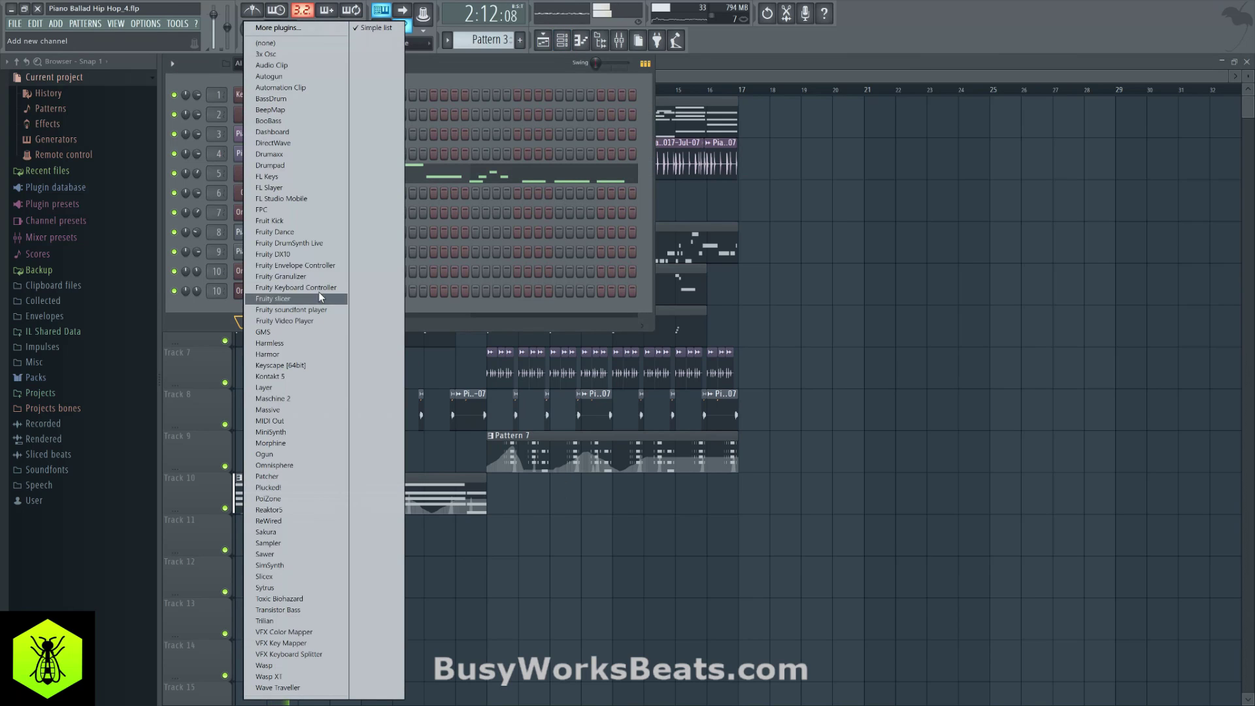
{"action": "left_click", "coordinate": [319, 465]}
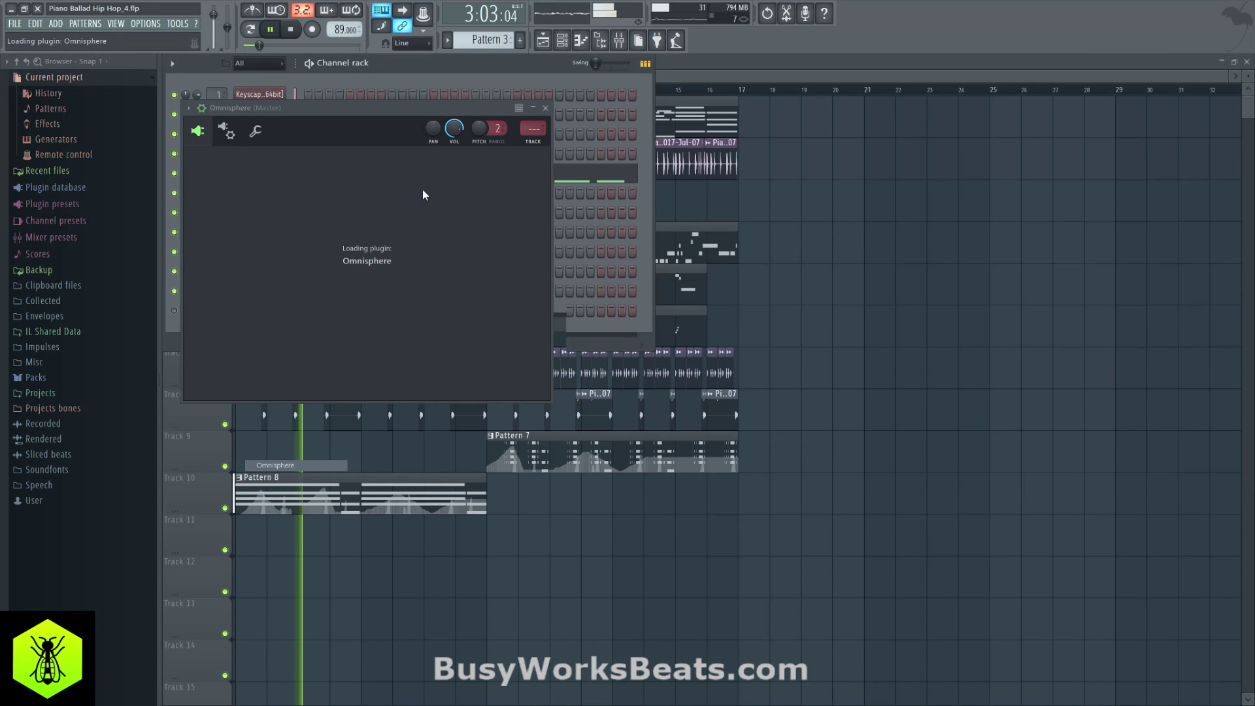
{"action": "left_click", "coordinate": [226, 131]}
{"action": "left_click", "coordinate": [243, 158]}
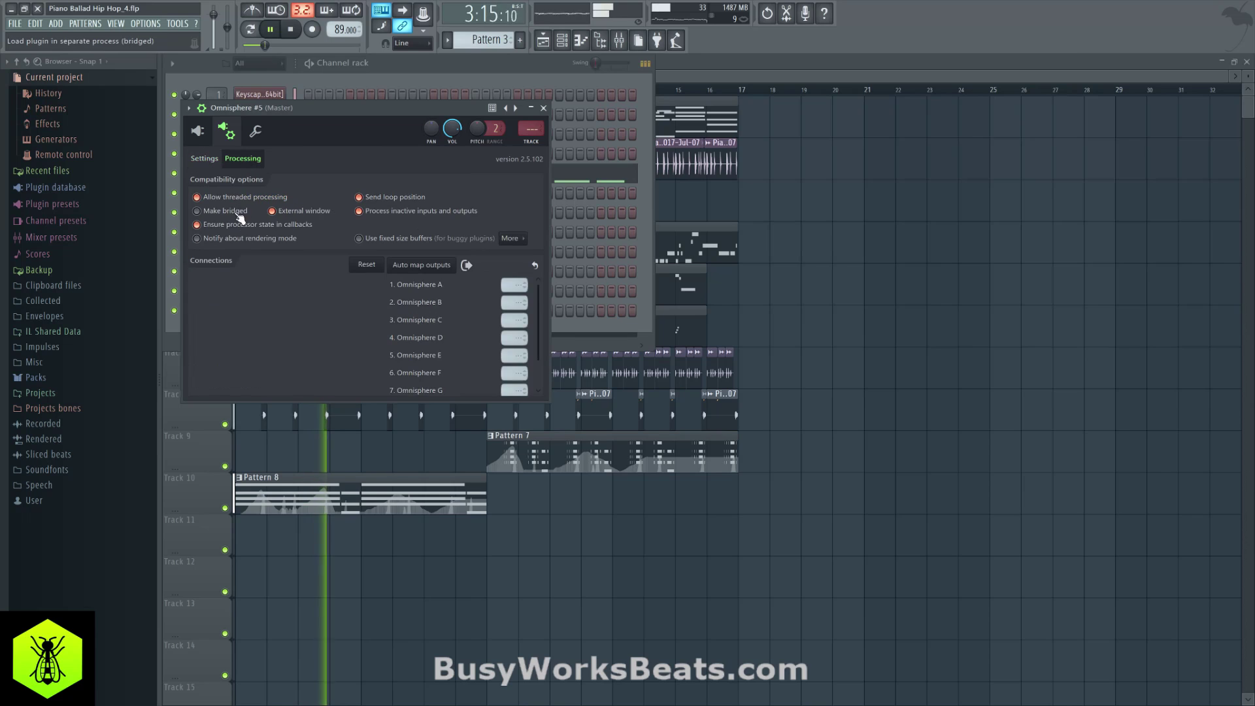
{"action": "left_click", "coordinate": [202, 219]}
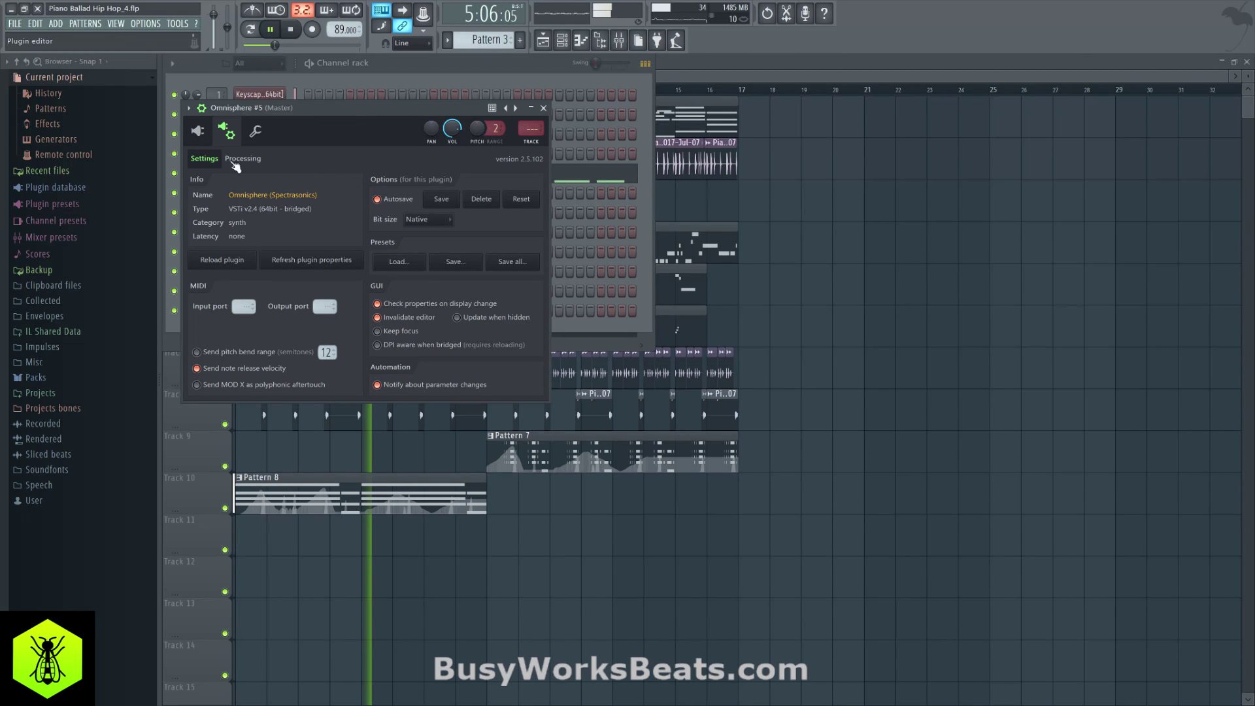
{"action": "left_click", "coordinate": [207, 142]}
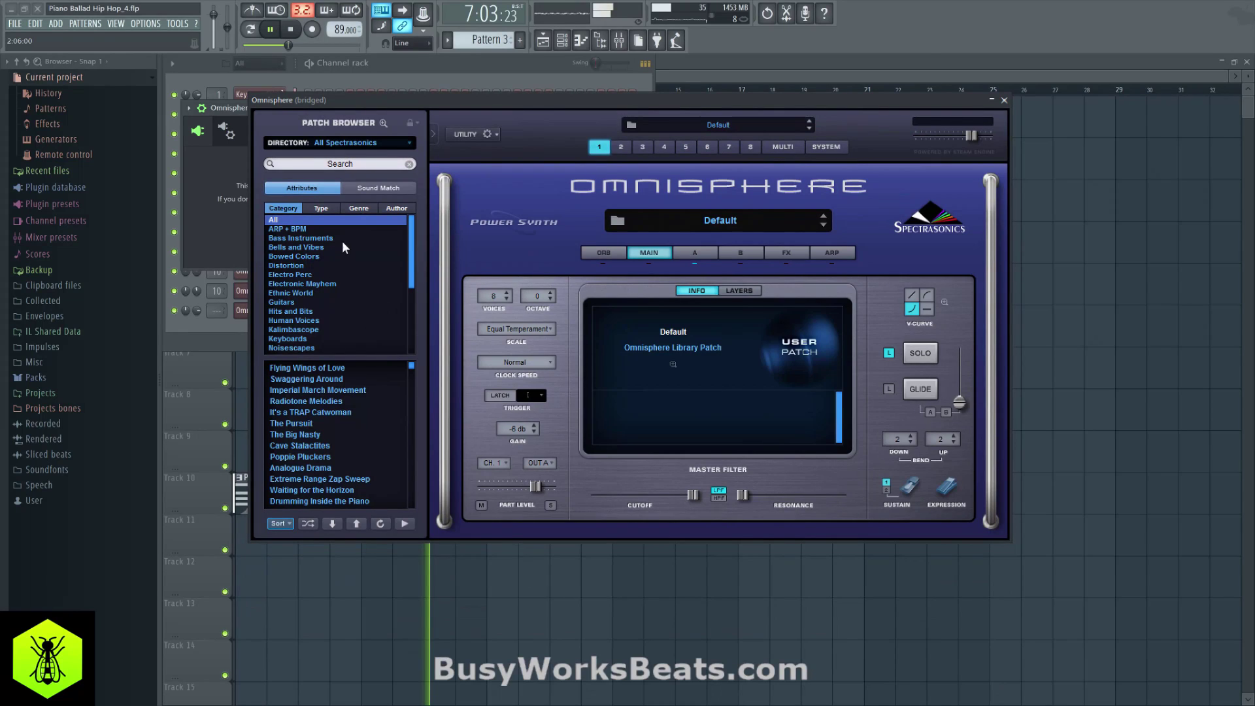
Filter the Omnisphere patches to the Synth Poly category and Analog Classics type, and shuffle the patch list.
{"action": "left_click", "coordinate": [323, 208]}
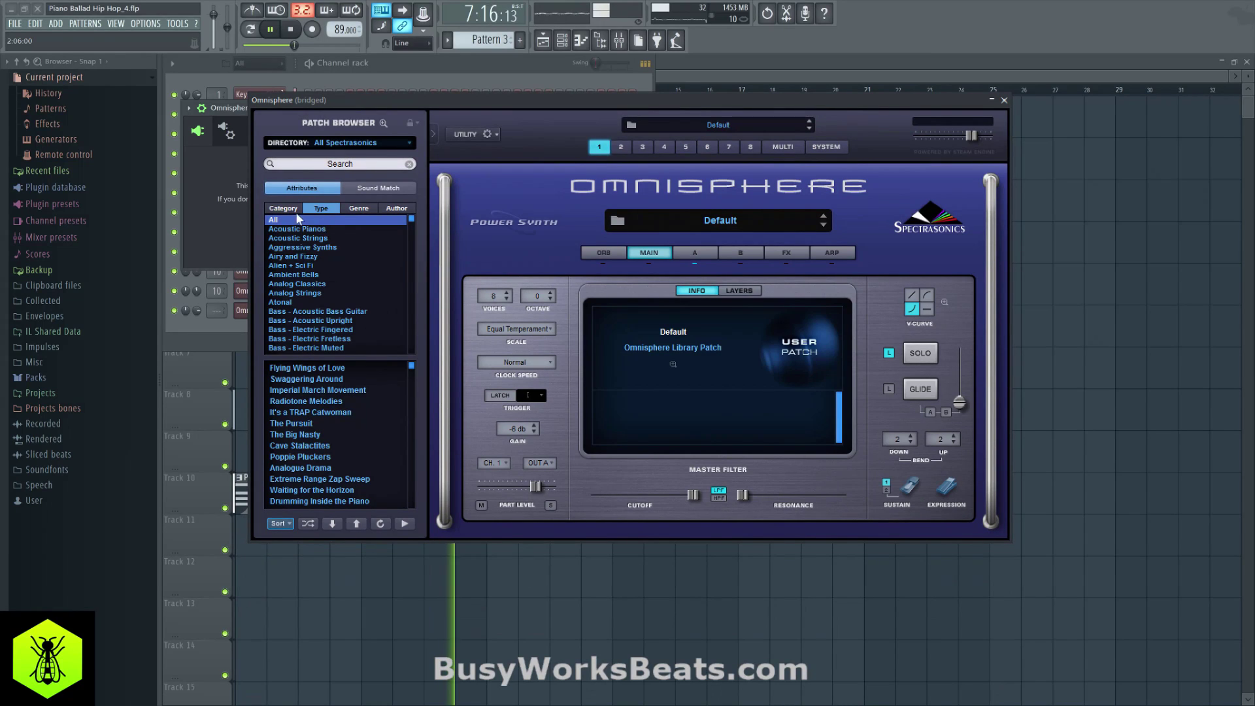
{"action": "left_click", "coordinate": [293, 209]}
{"action": "scroll", "coordinate": [315, 281], "scroll_direction": "down", "scroll_amount": 10}
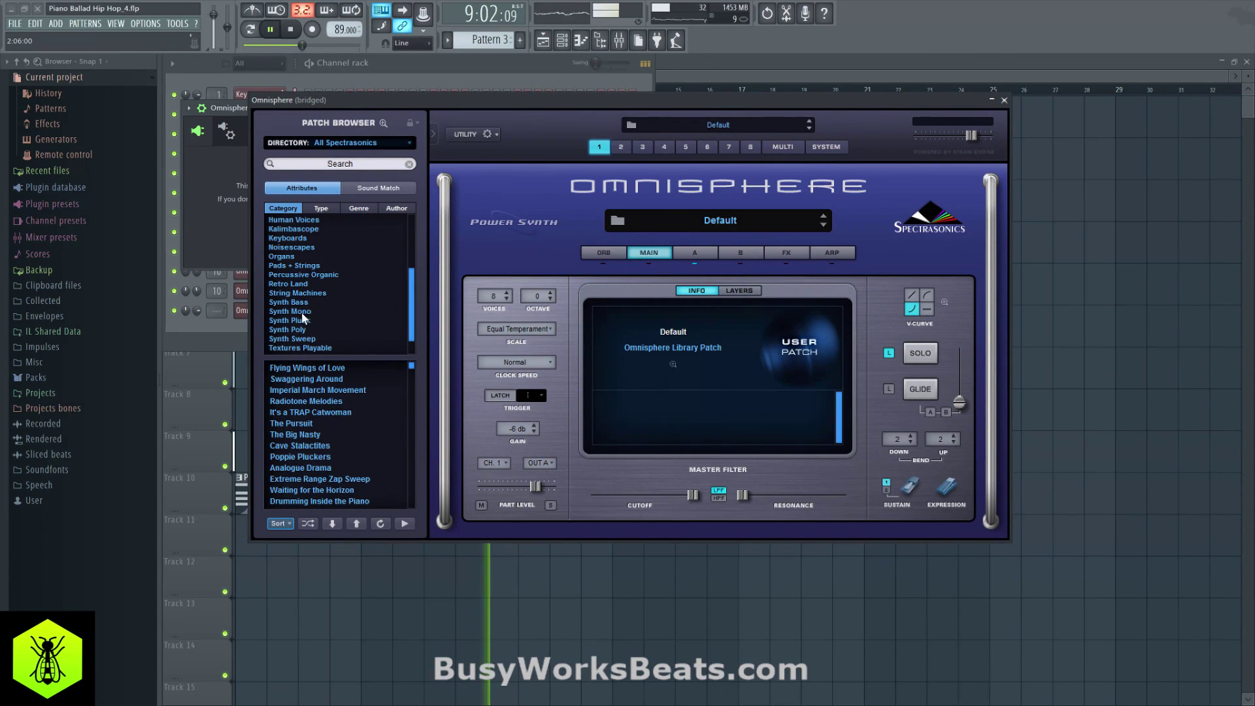
{"action": "left_click", "coordinate": [302, 329]}
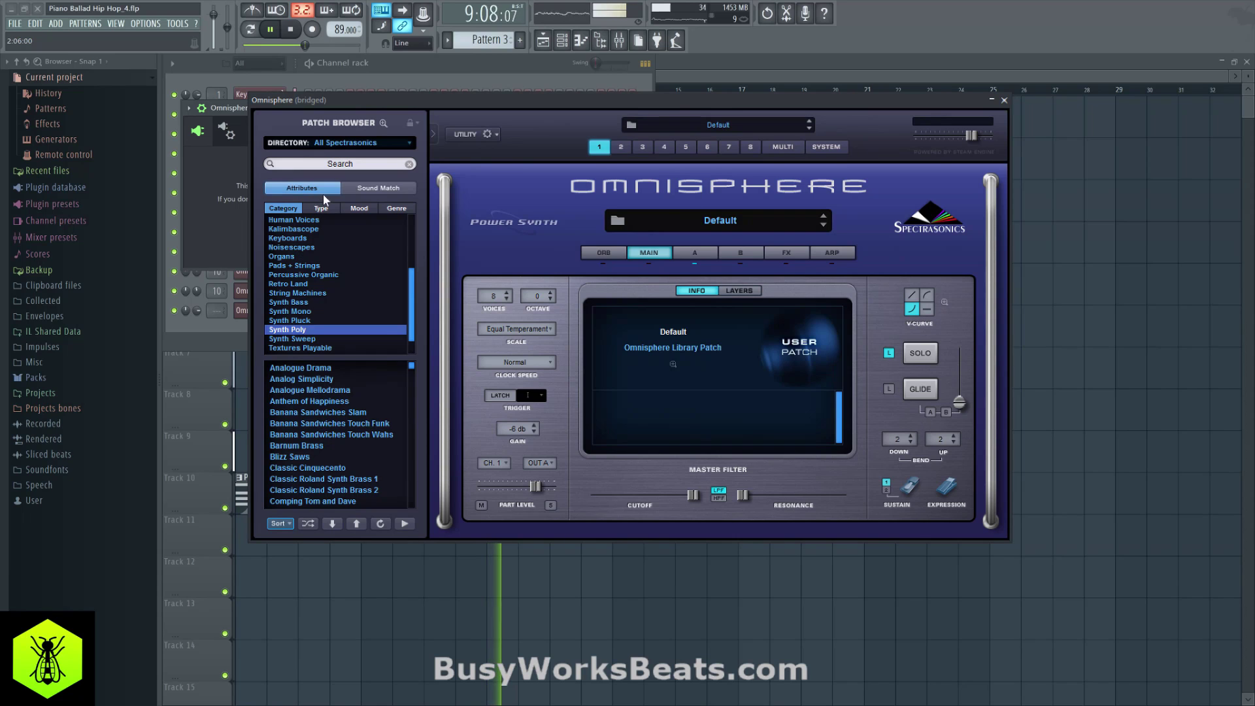
{"action": "left_click", "coordinate": [330, 209]}
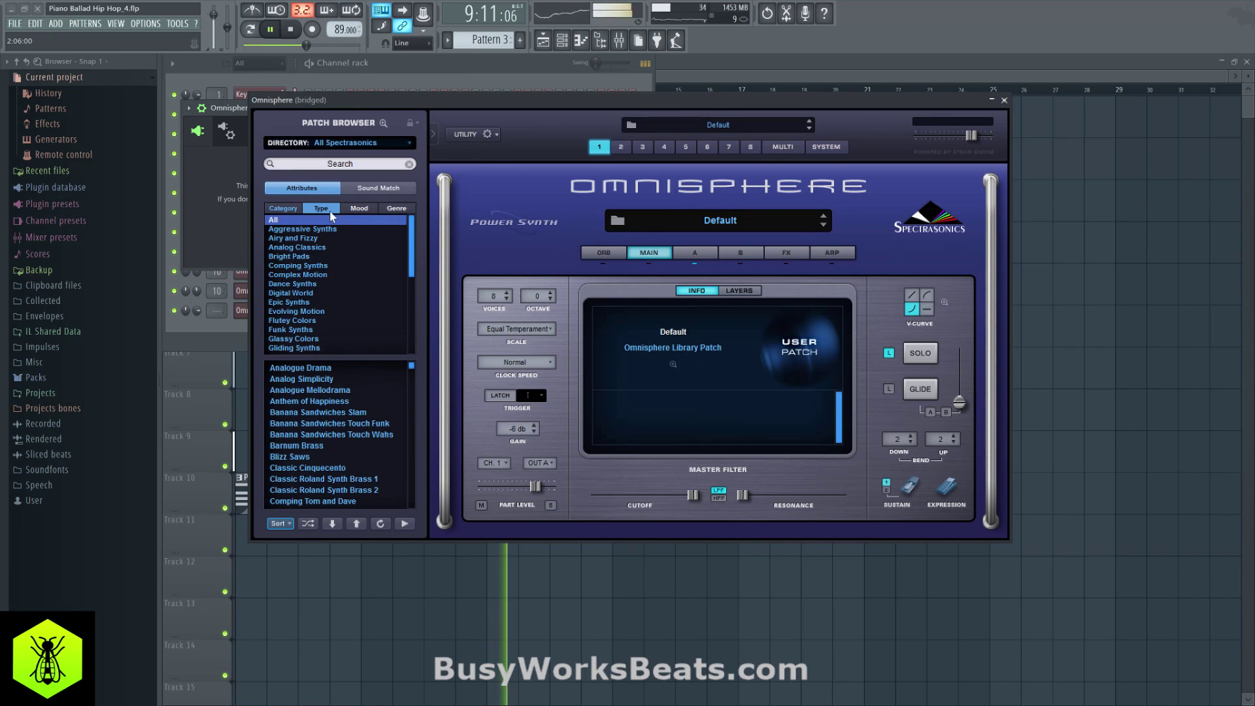
{"action": "left_click", "coordinate": [316, 248]}
{"action": "left_click", "coordinate": [309, 524]}
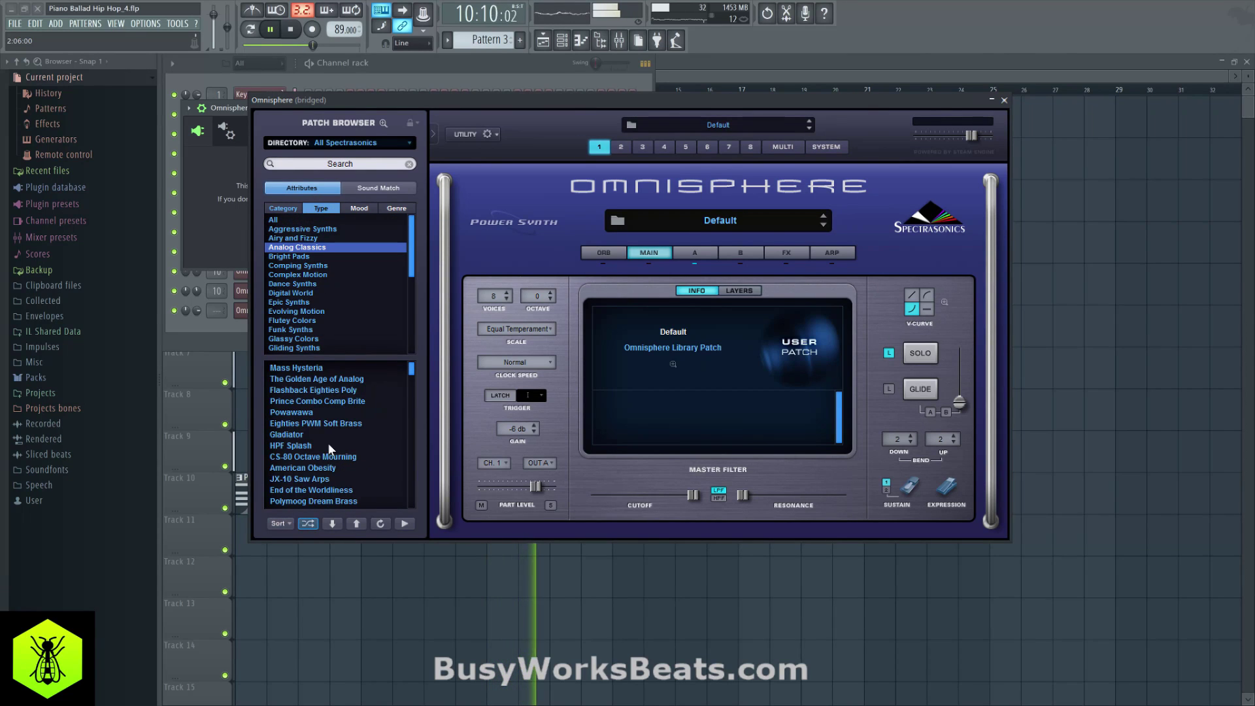
Audition the patches CS-80 Octave Mourning, HPF Splash, Eighties PWM Soft Brass, Prince Combo Comp Brite and Flashback Eighties Poly.
{"action": "left_click", "coordinate": [318, 459]}
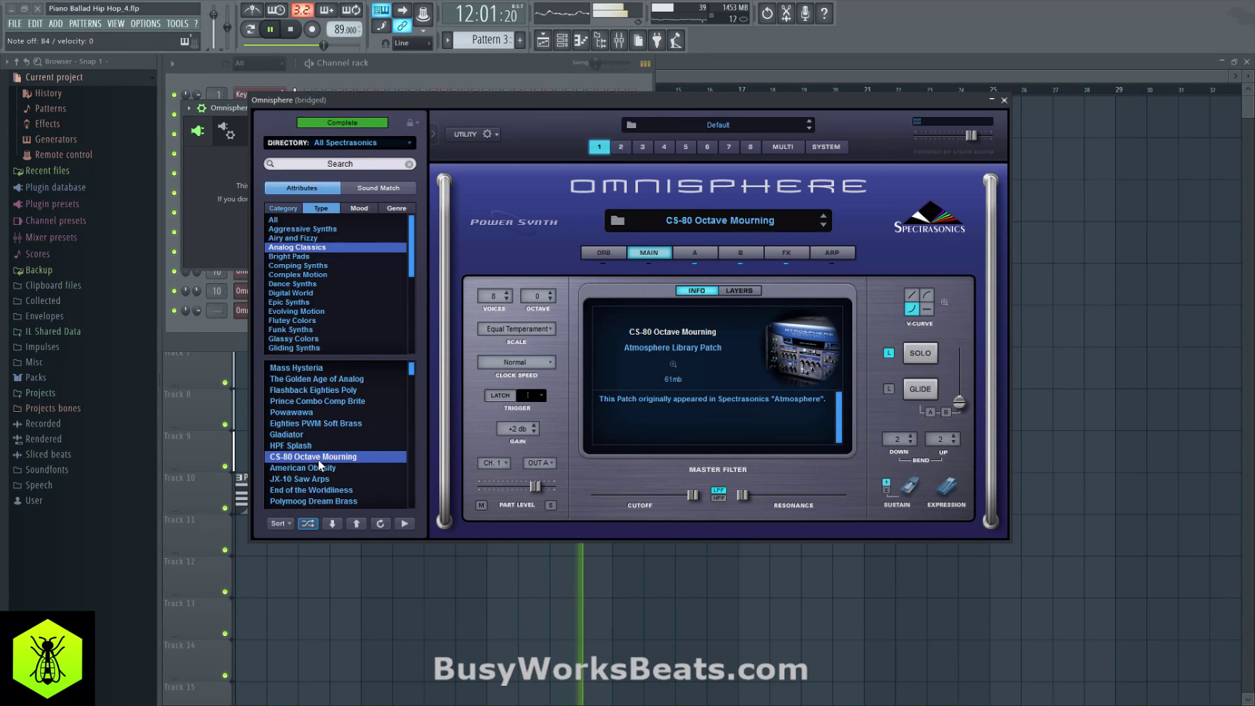
{"action": "left_click", "coordinate": [316, 446]}
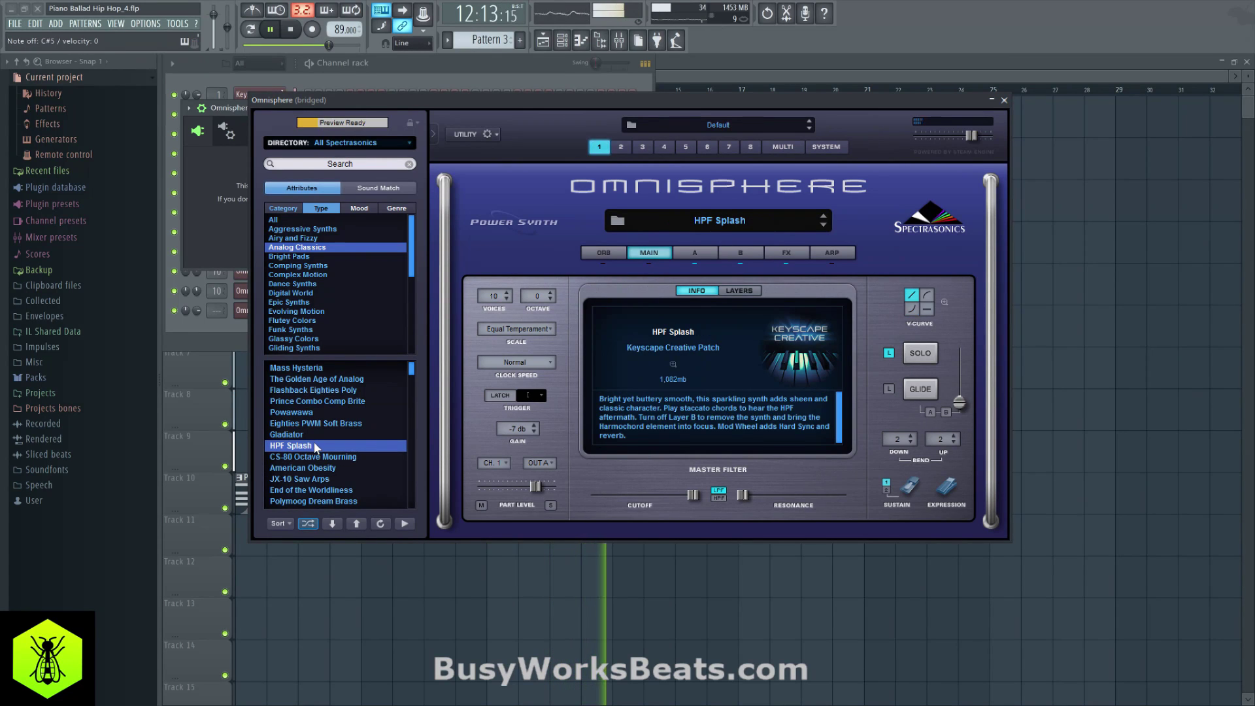
{"action": "left_click", "coordinate": [325, 425]}
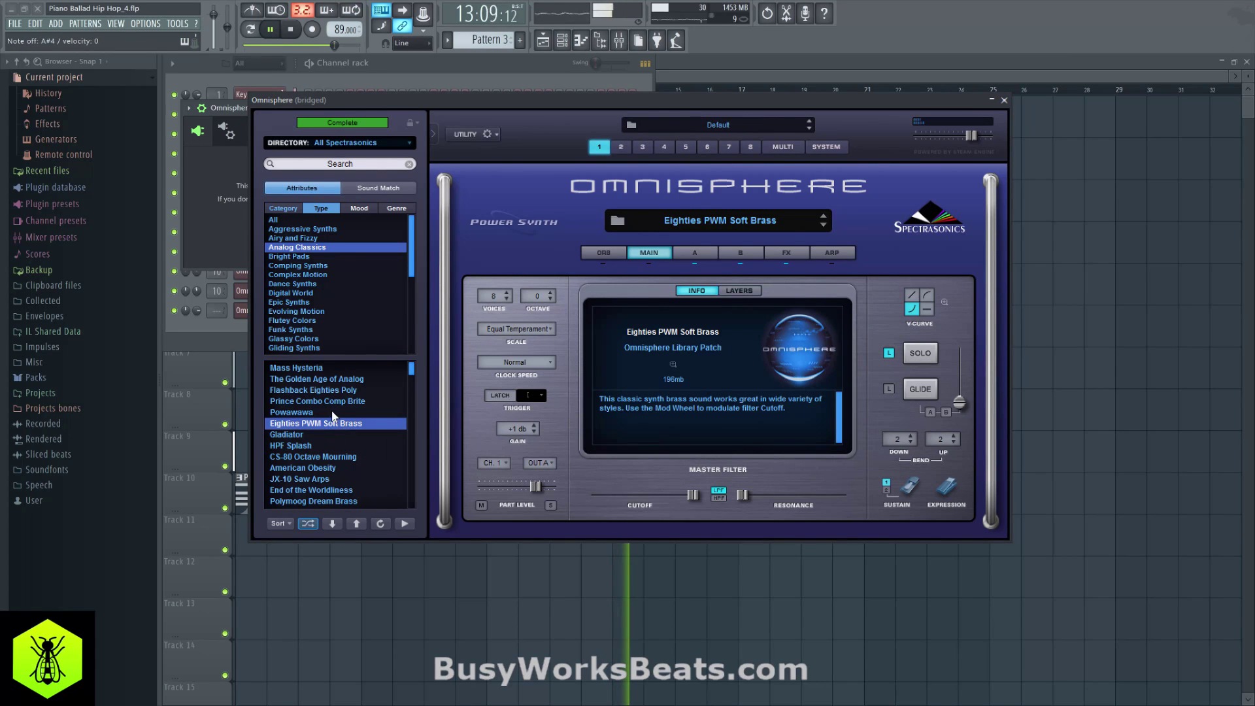
{"action": "left_click", "coordinate": [331, 400]}
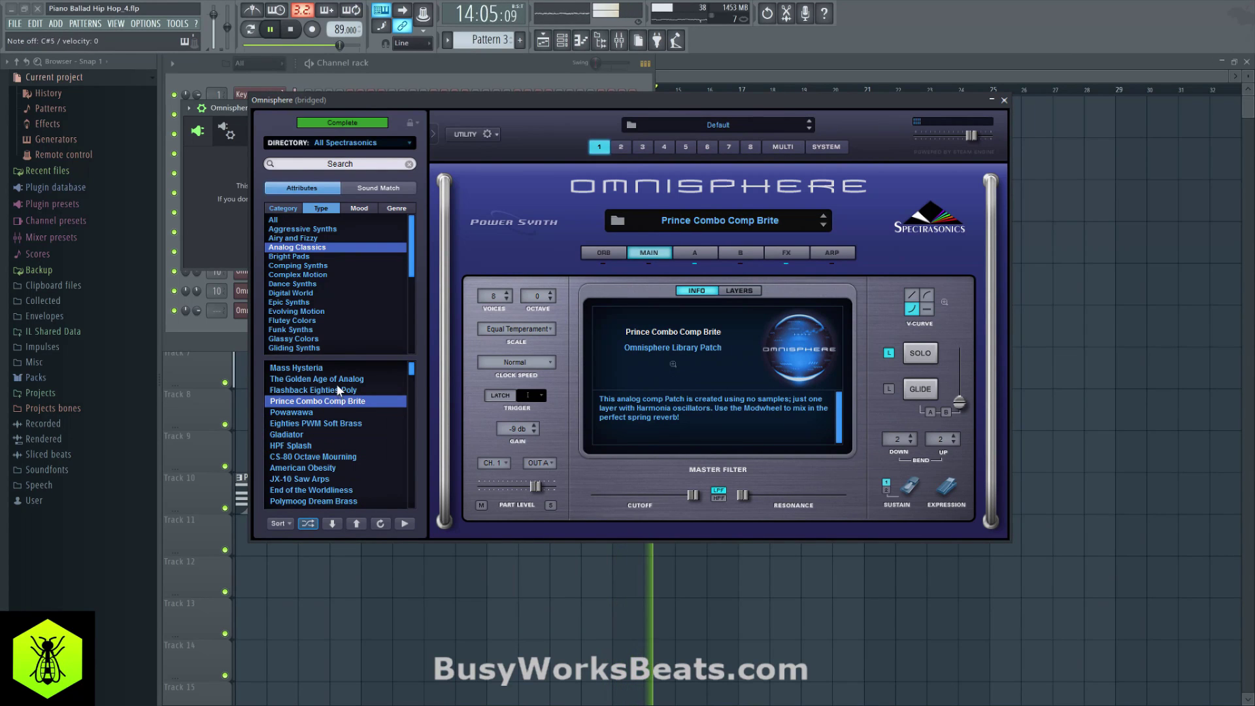
{"action": "left_click", "coordinate": [337, 388]}
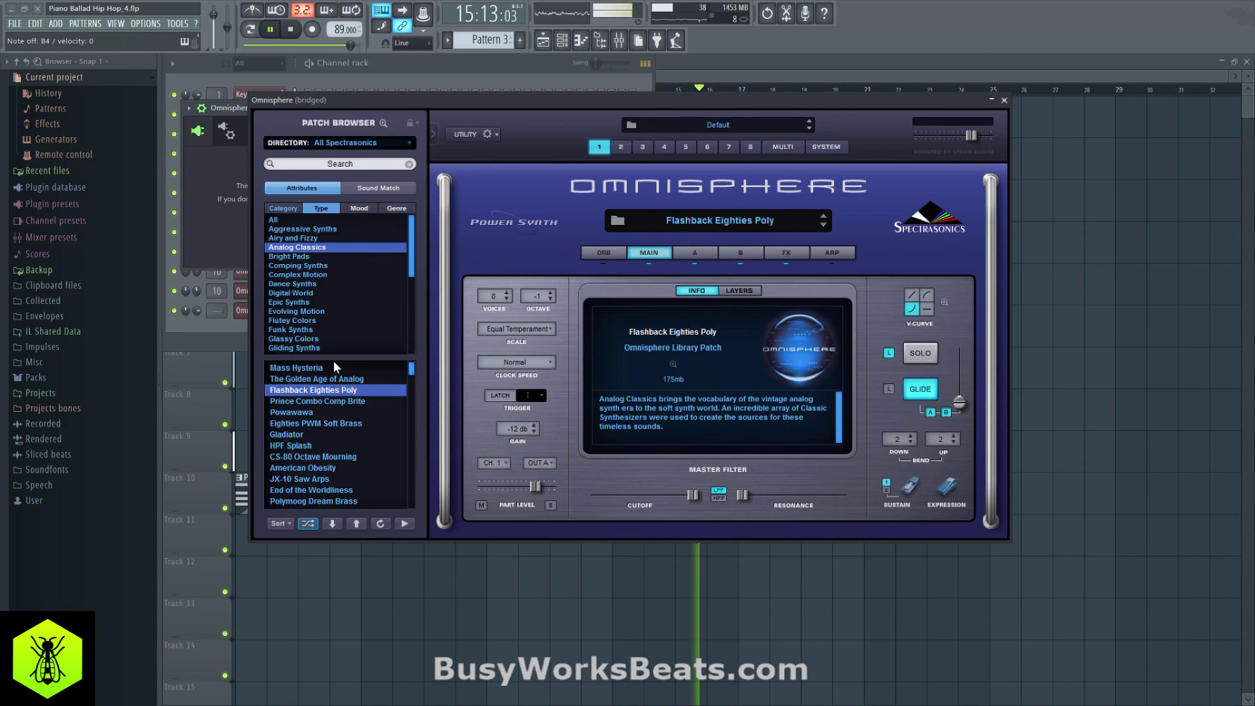
Audition the Omnisphere patches Paraphonic Morphing, Bombastic 5th Stabber and Super 5ths.
{"action": "scroll", "coordinate": [332, 405], "scroll_direction": "down", "scroll_amount": 3}
{"action": "left_click", "coordinate": [334, 457]}
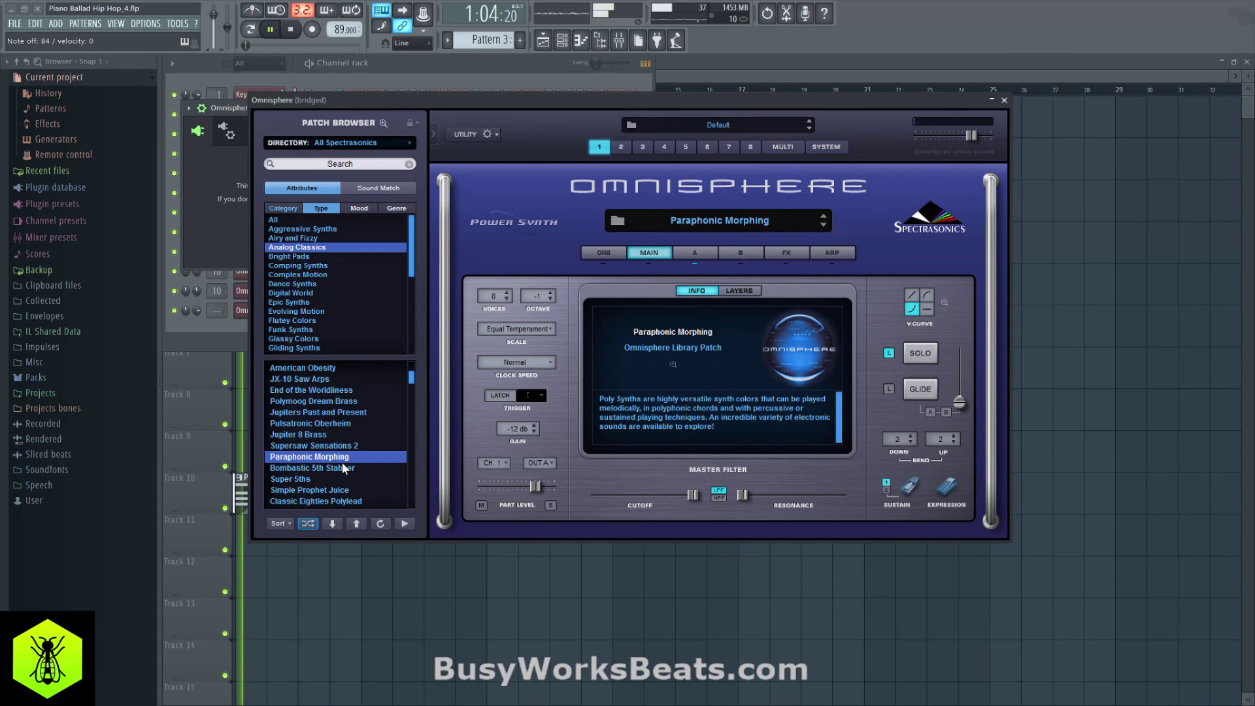
{"action": "left_click", "coordinate": [340, 465]}
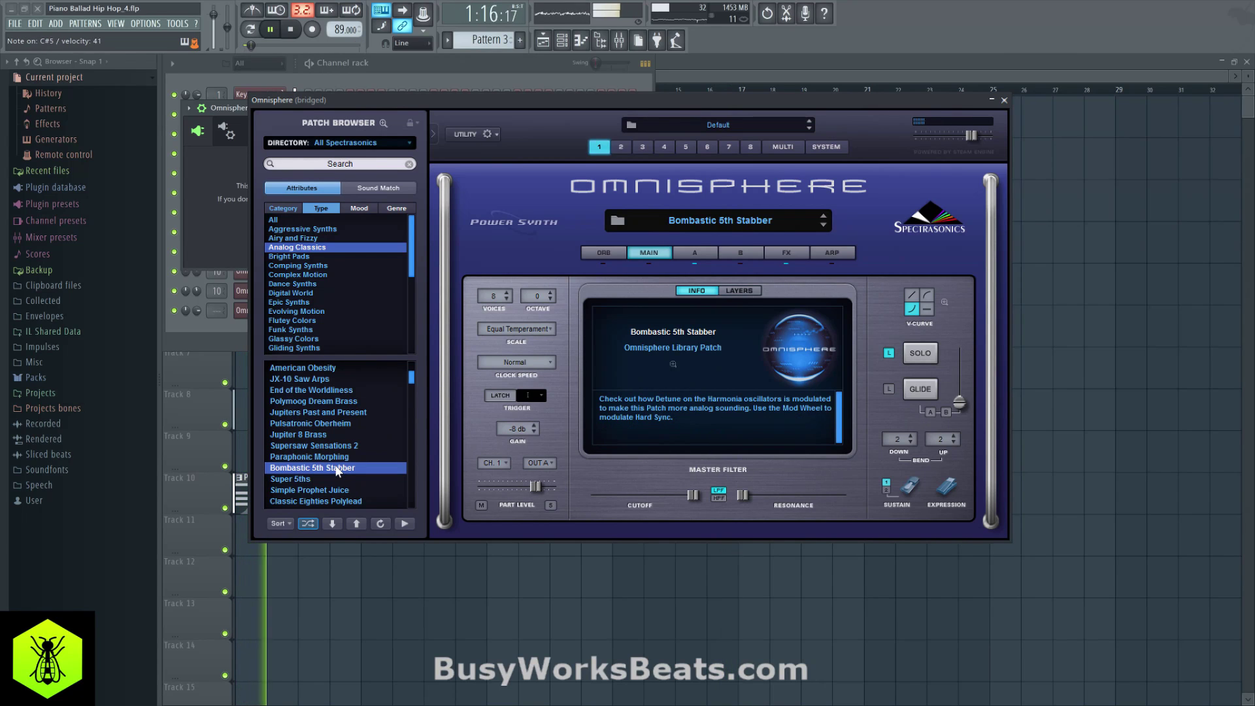
{"action": "scroll", "coordinate": [328, 462], "scroll_direction": "down", "scroll_amount": 1}
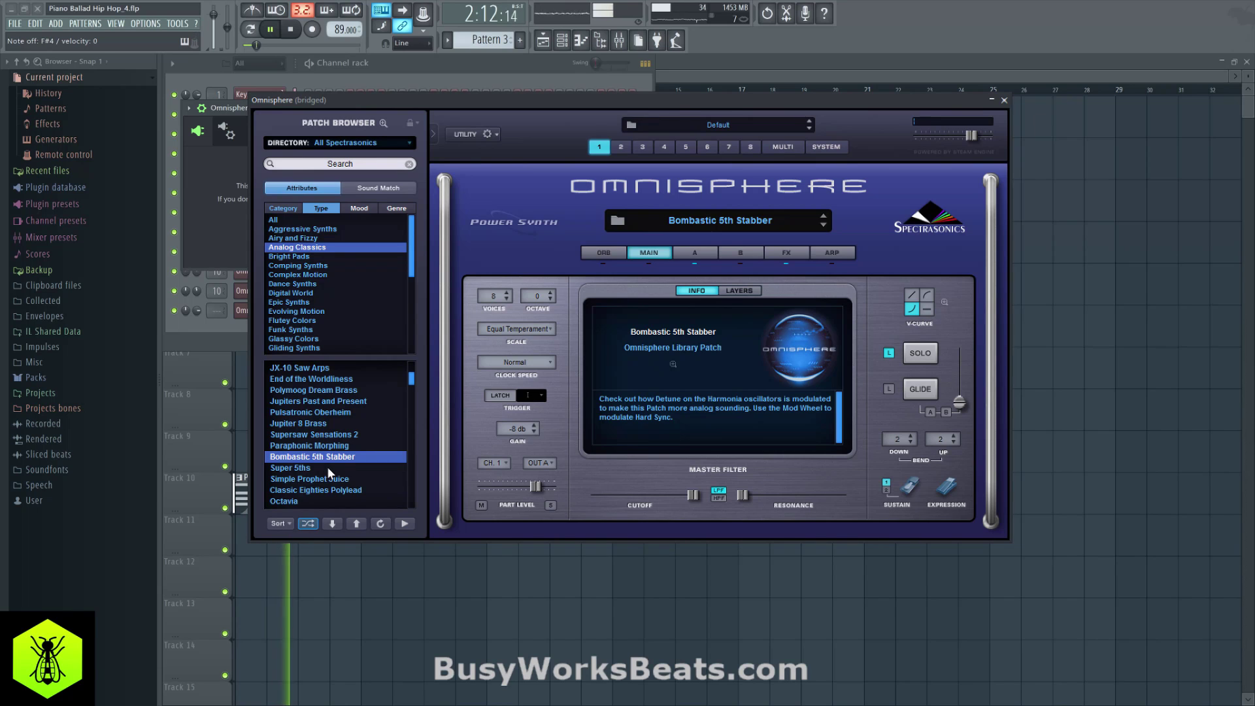
{"action": "left_click", "coordinate": [327, 467]}
{"action": "scroll", "coordinate": [327, 490], "scroll_direction": "down", "scroll_amount": 3}
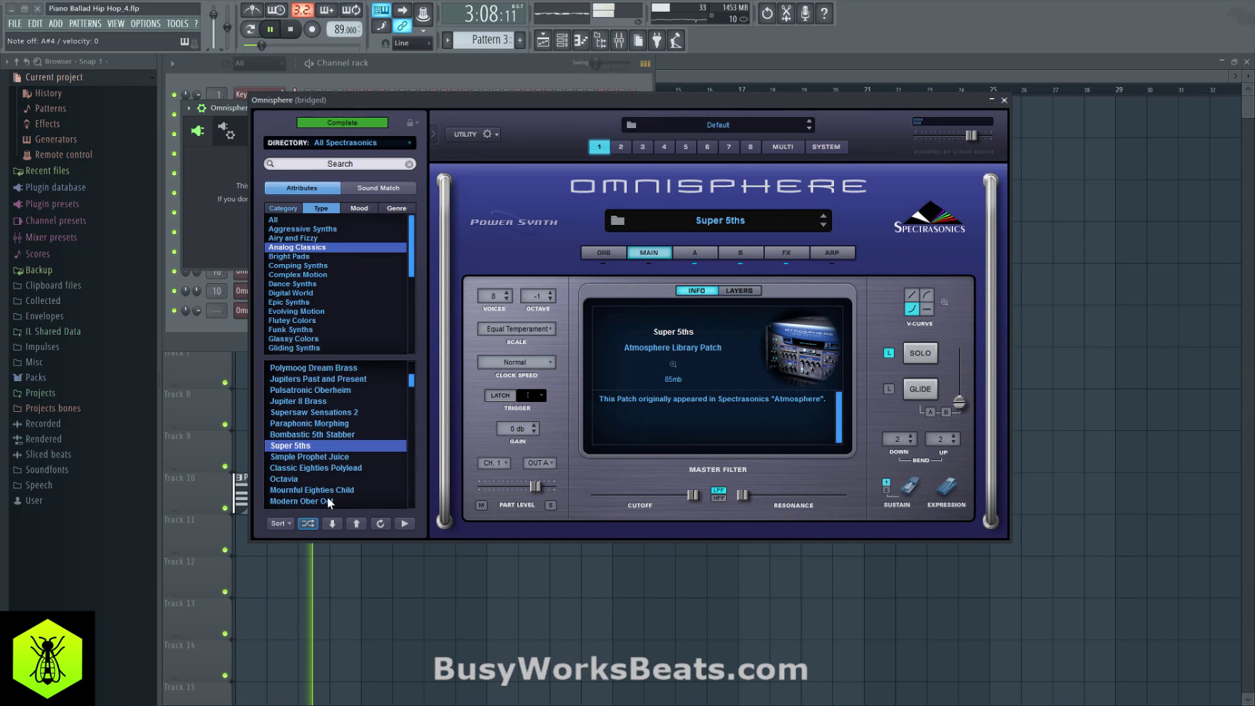
Try the patches from Modern Ober Oct through Wet Diapers, load Shimmering Koto Synth, and close the Omnisphere editor.
{"action": "left_click", "coordinate": [328, 498]}
{"action": "scroll", "coordinate": [329, 483], "scroll_direction": "down", "scroll_amount": 3}
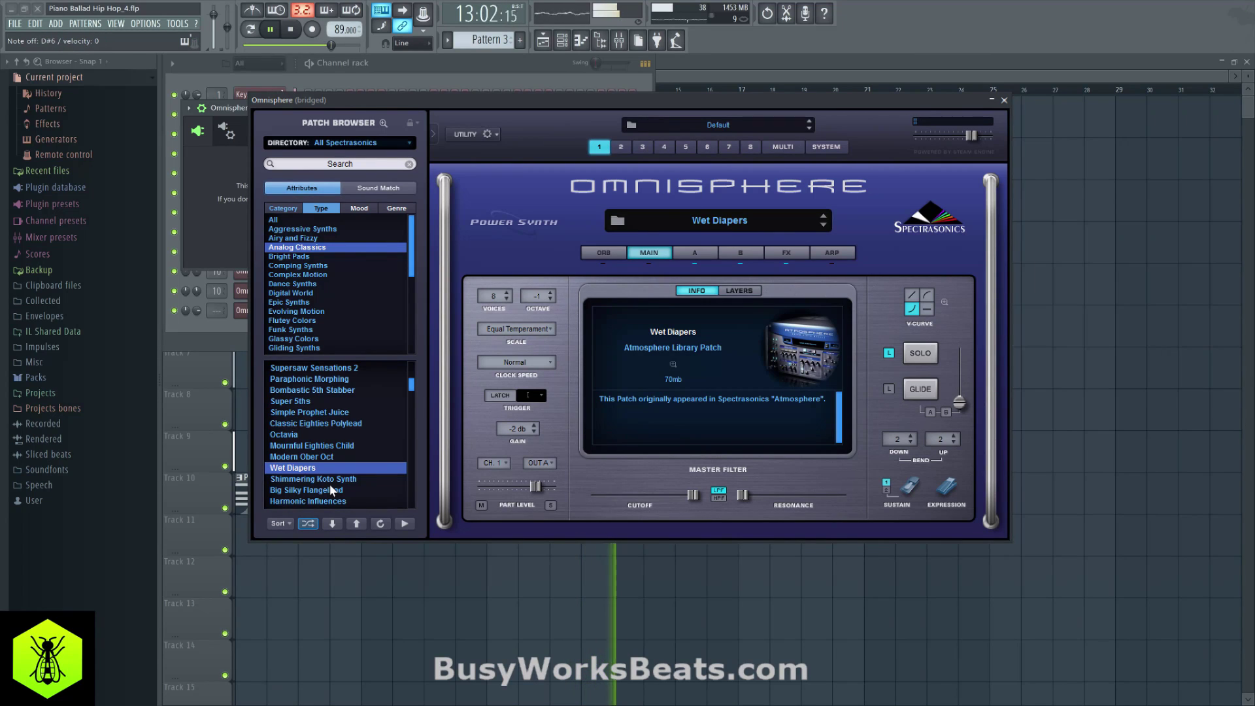
{"action": "key", "text": "Down"}
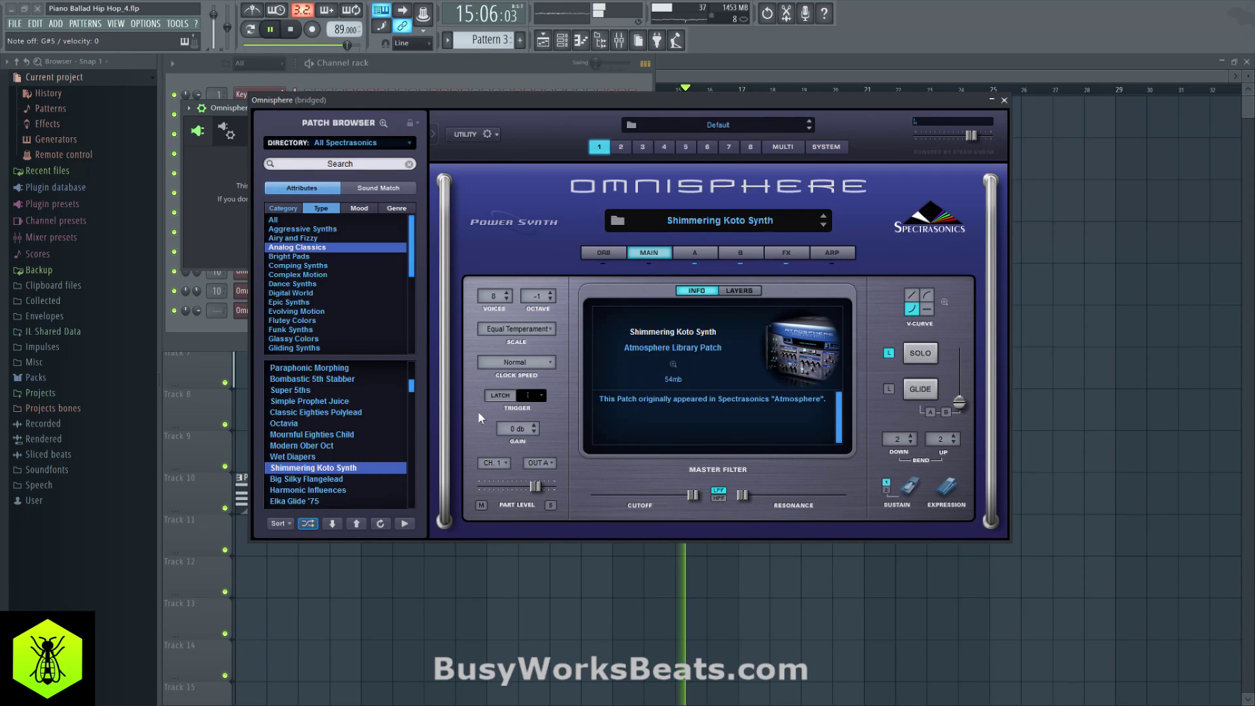
{"action": "left_click", "coordinate": [1004, 100]}
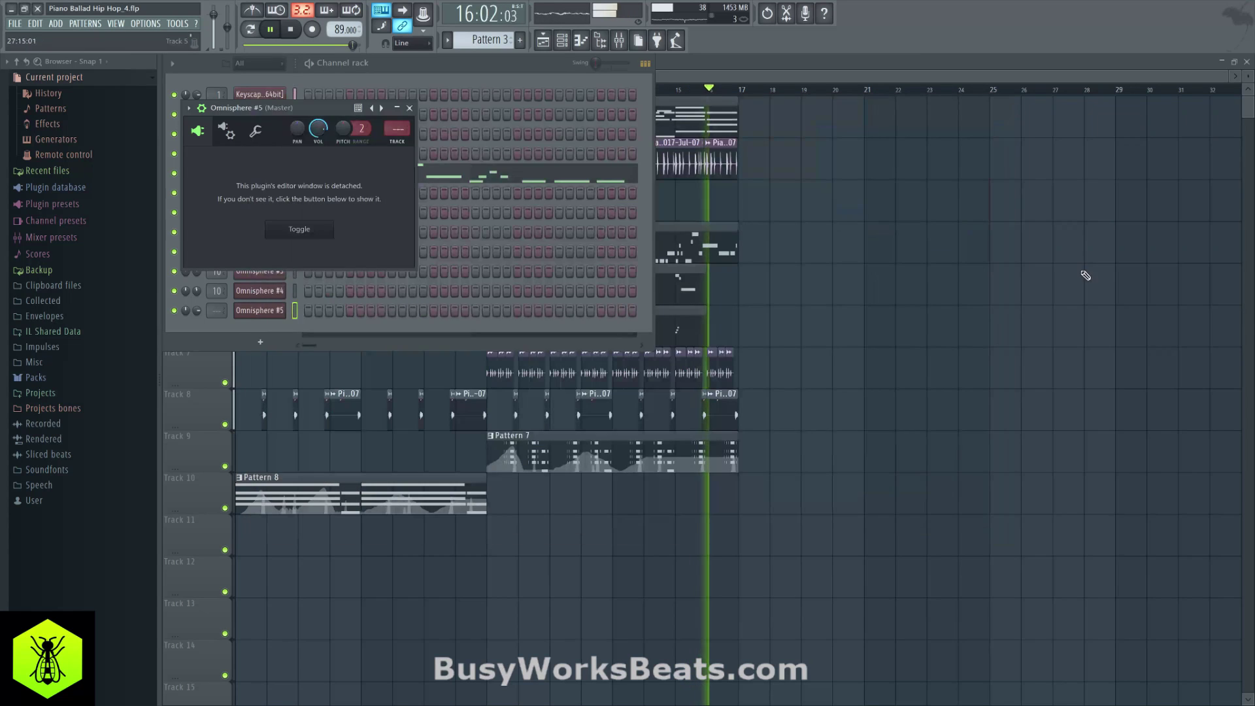
Mute playlist Track 7 and save the project as a new version, Piano Ballad Hip Hop_5.flp.
{"action": "key", "text": "F6"}
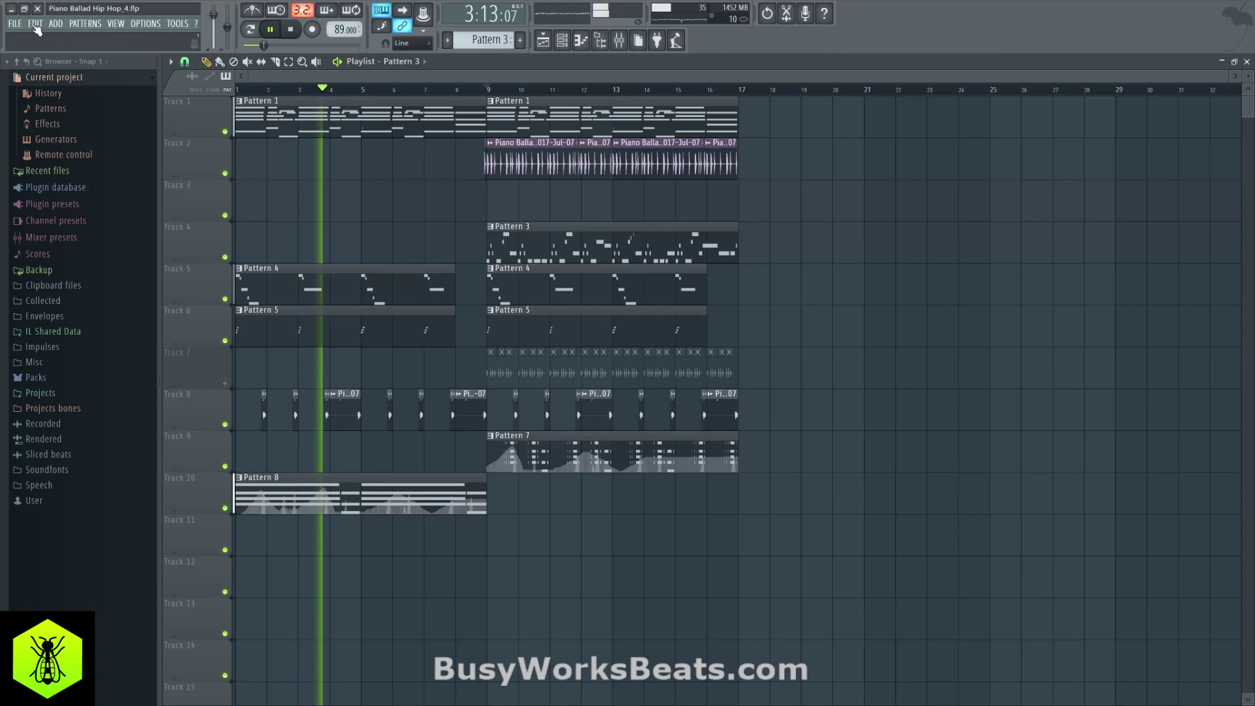
{"action": "left_click", "coordinate": [15, 23]}
{"action": "left_click", "coordinate": [54, 98]}
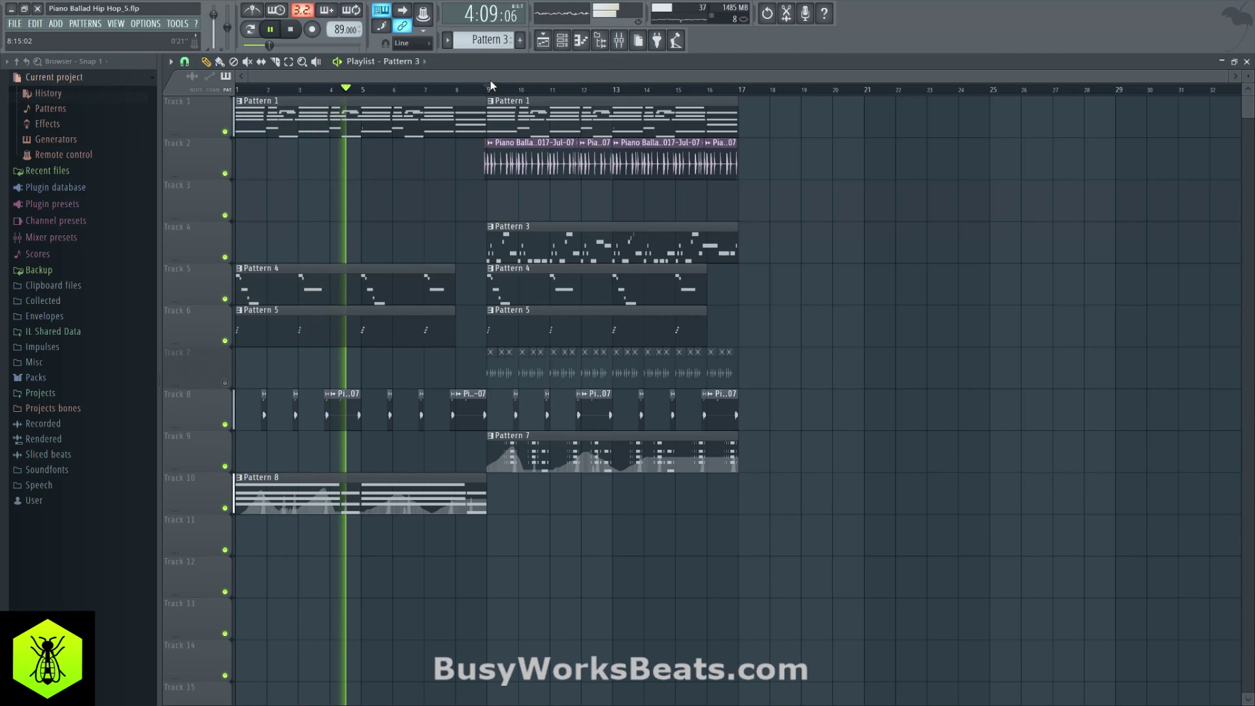
Switch to Pattern 4, route the Omnisphere #5 channel to mixer Insert 11, and return to the playlist.
{"action": "key", "text": "F6"}
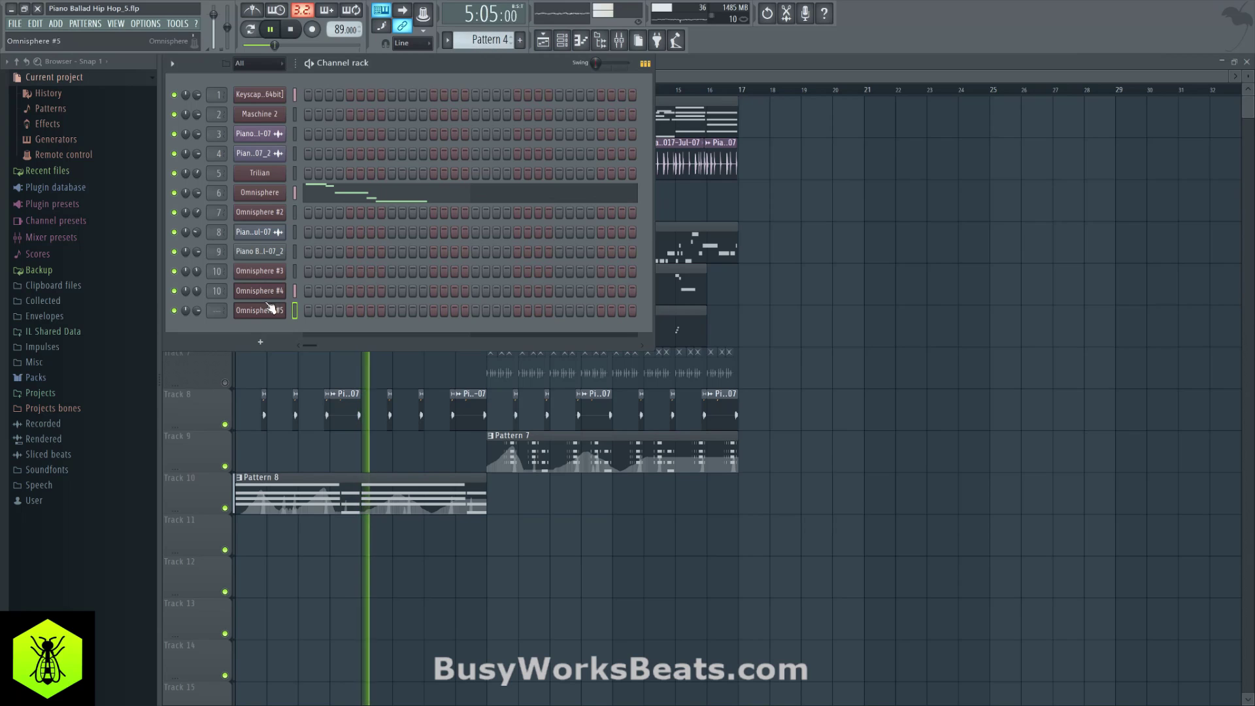
{"action": "left_click_drag", "start_coordinate": [216, 311], "coordinate": [216, 284]}
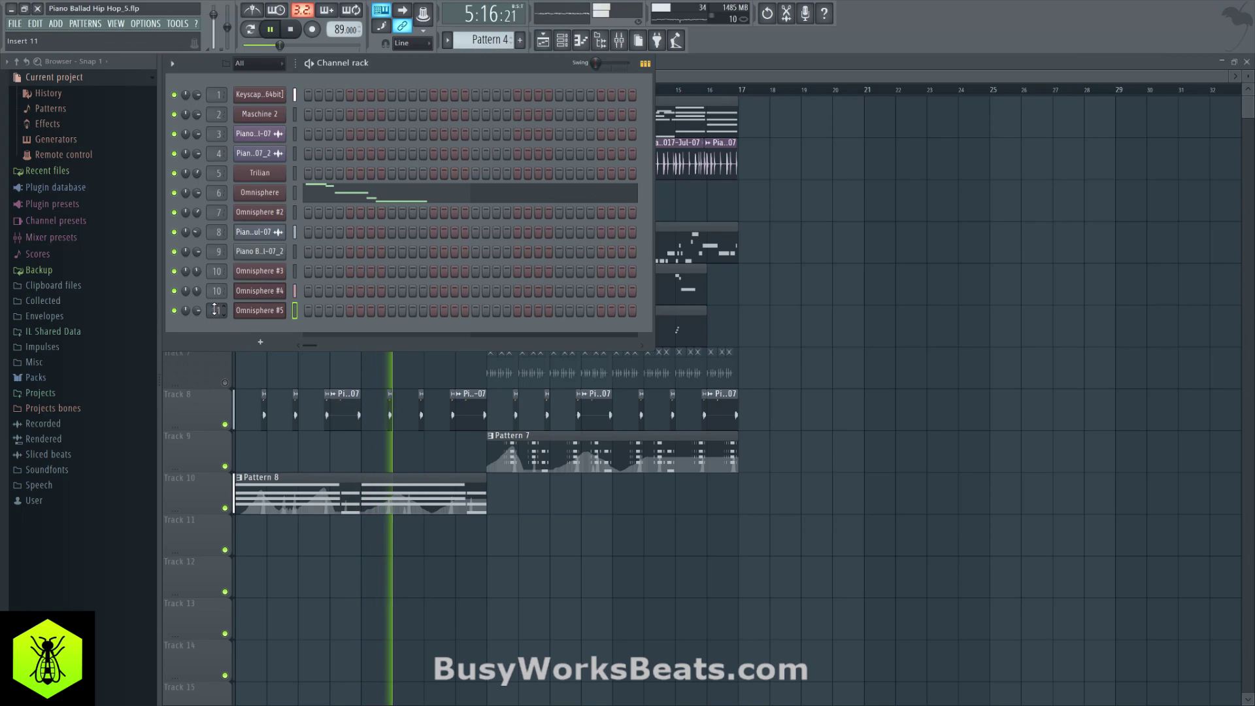
{"action": "key", "text": "F6"}
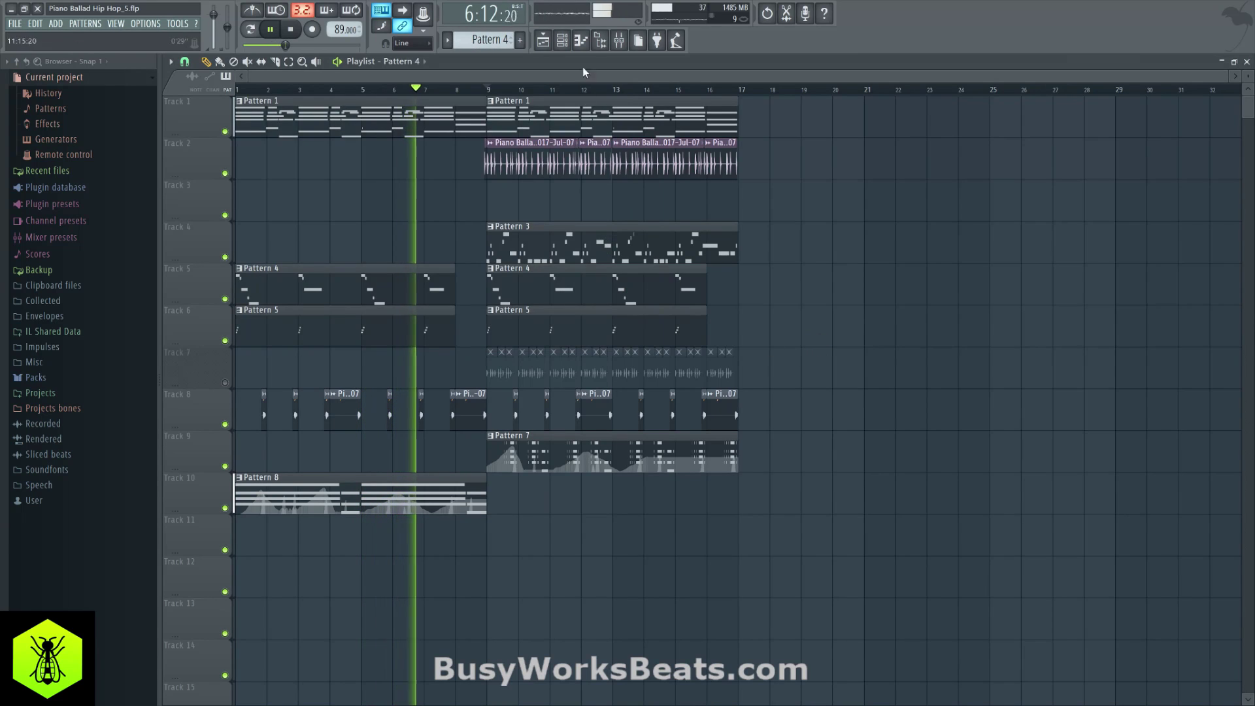
Open the Omnisphere #5 editor and filter its patches by the Human Voices category and the Jazz Voices type.
{"action": "key", "text": "F6"}
{"action": "left_click", "coordinate": [270, 312]}
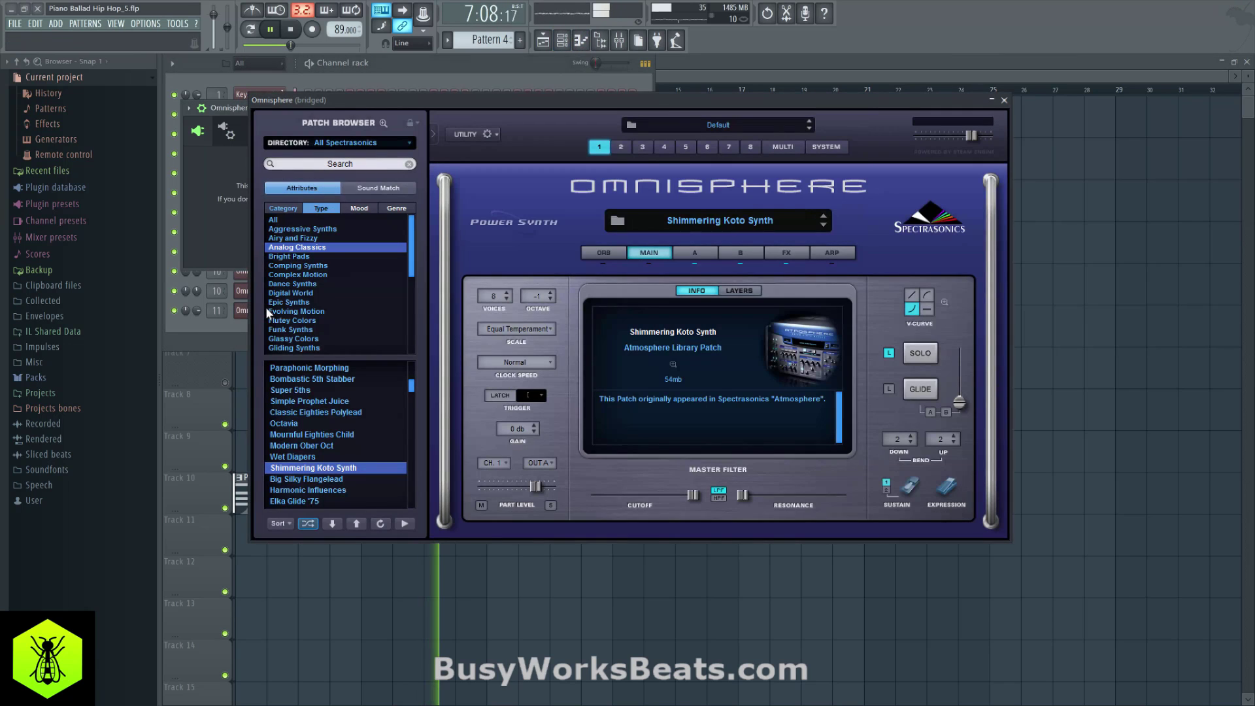
{"action": "scroll", "coordinate": [320, 269], "scroll_direction": "down", "scroll_amount": 5}
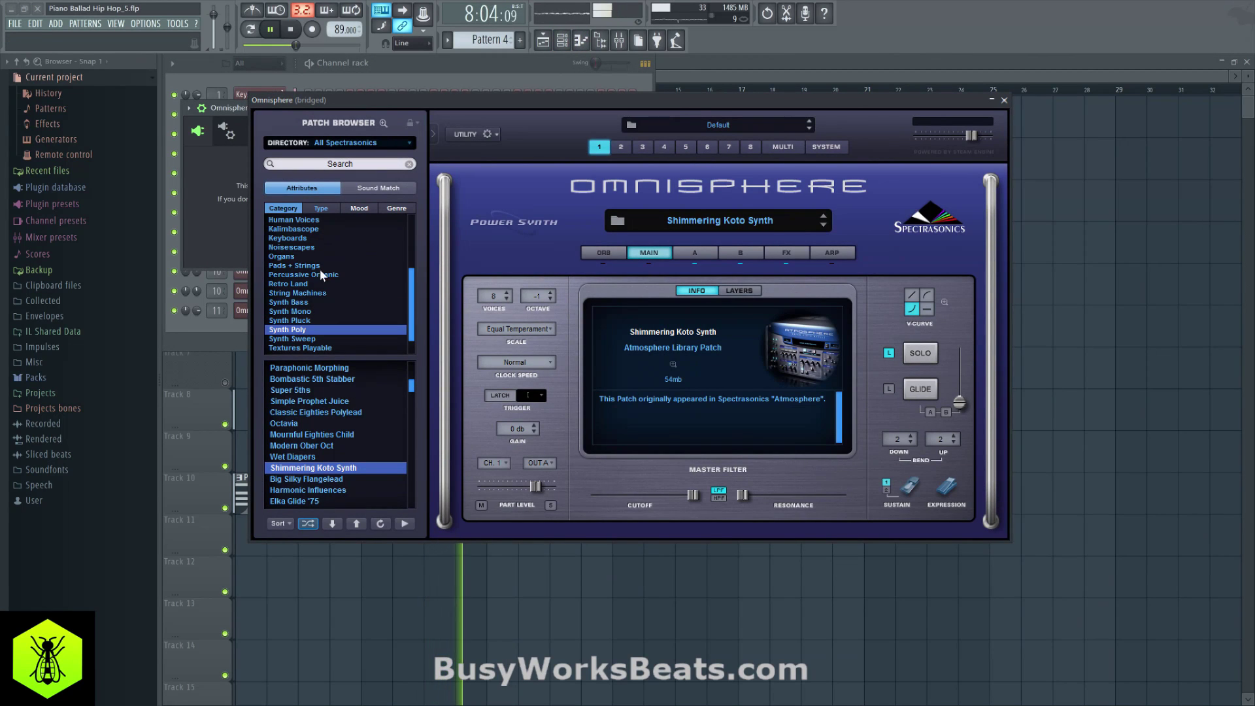
{"action": "scroll", "coordinate": [307, 308], "scroll_direction": "up", "scroll_amount": 1}
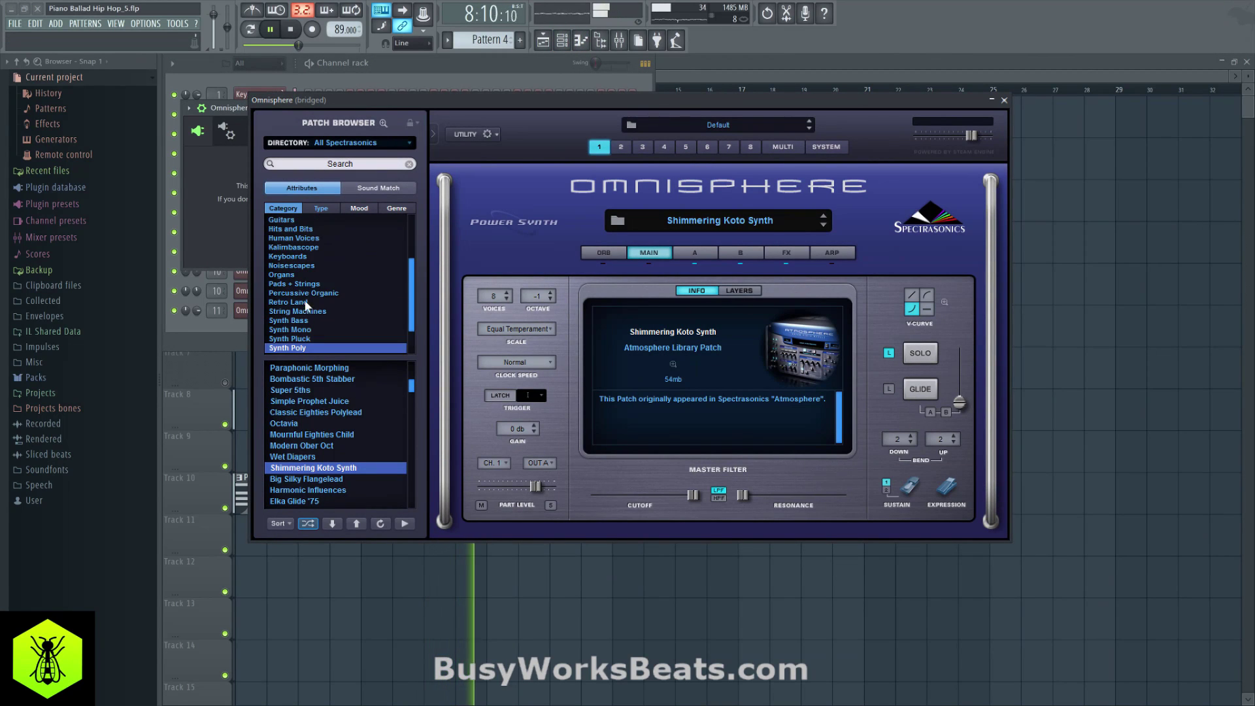
{"action": "left_click", "coordinate": [295, 238]}
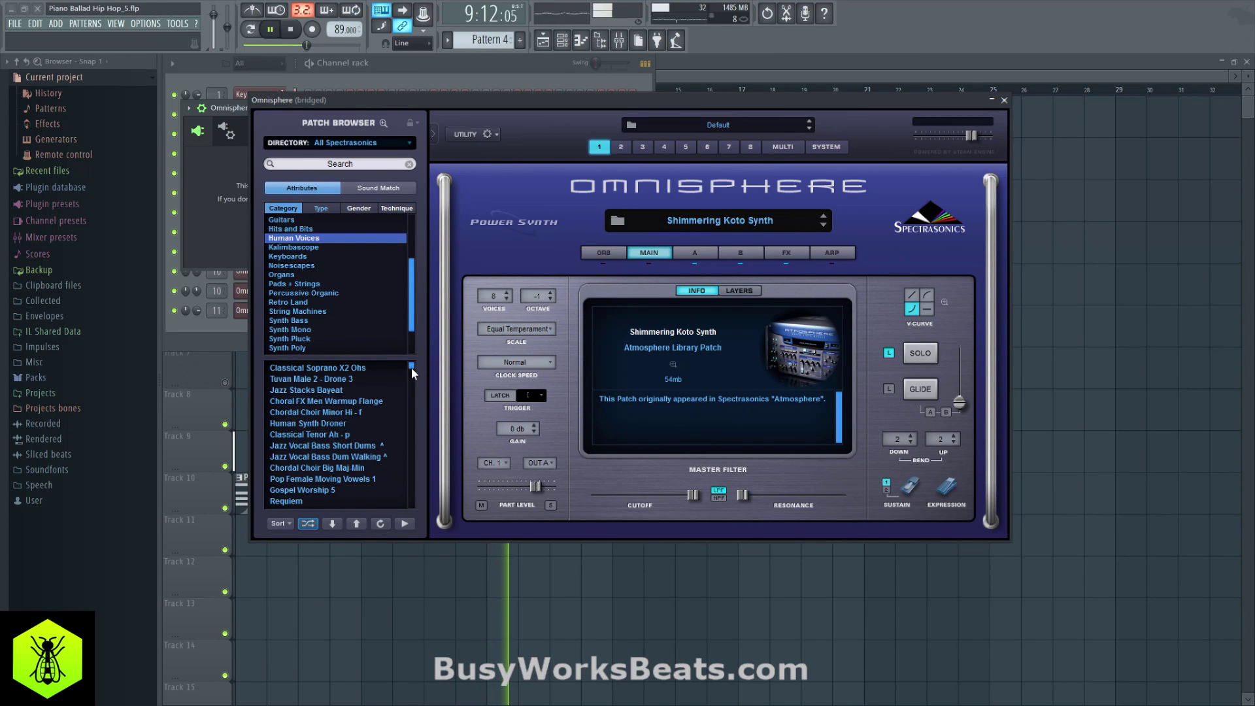
{"action": "left_click", "coordinate": [327, 208]}
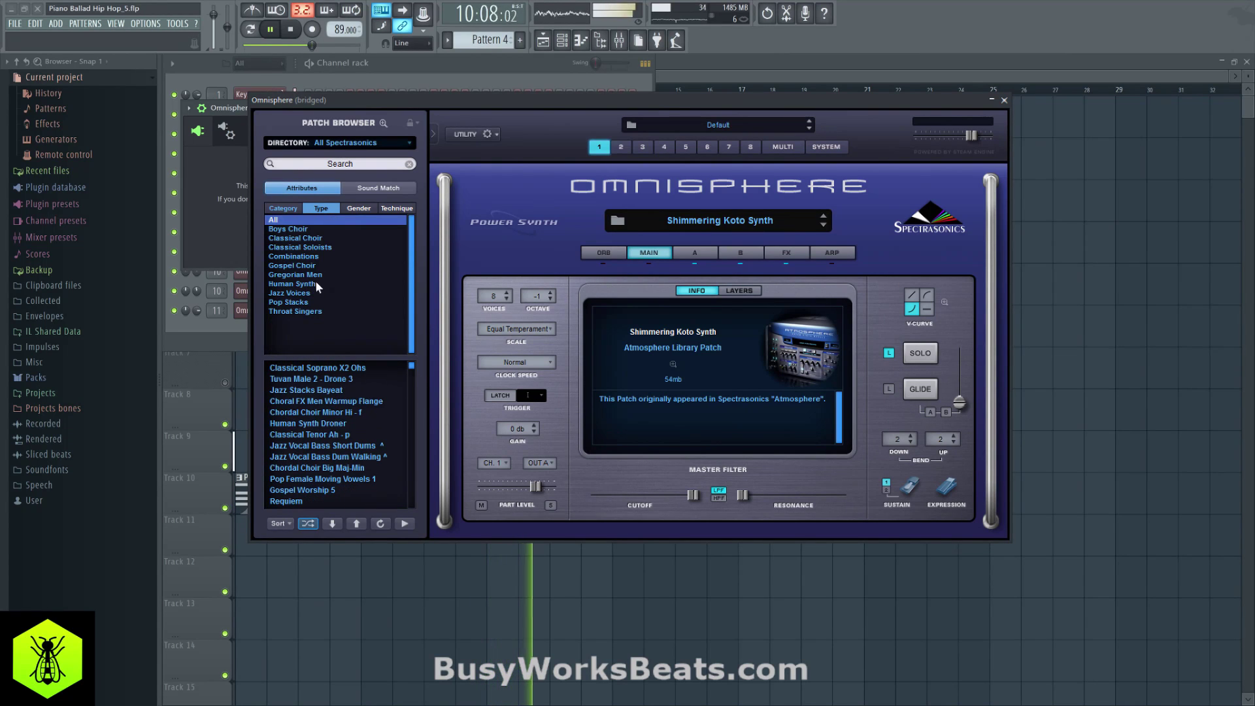
{"action": "left_click", "coordinate": [300, 292]}
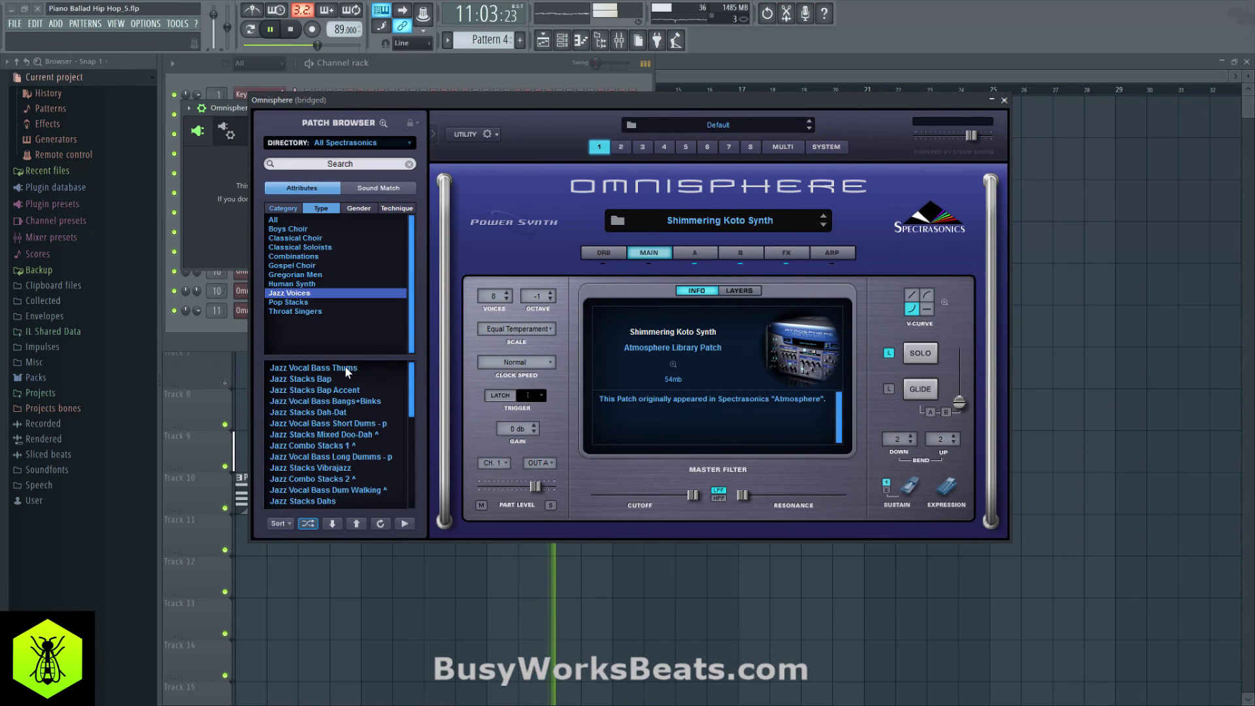
Audition Jazz Voices patches from Jazz Vocal Bass Thums through Jazz Stacks Dah-Dat, then load the first patch of the Pop Stacks type.
{"action": "left_click", "coordinate": [347, 368]}
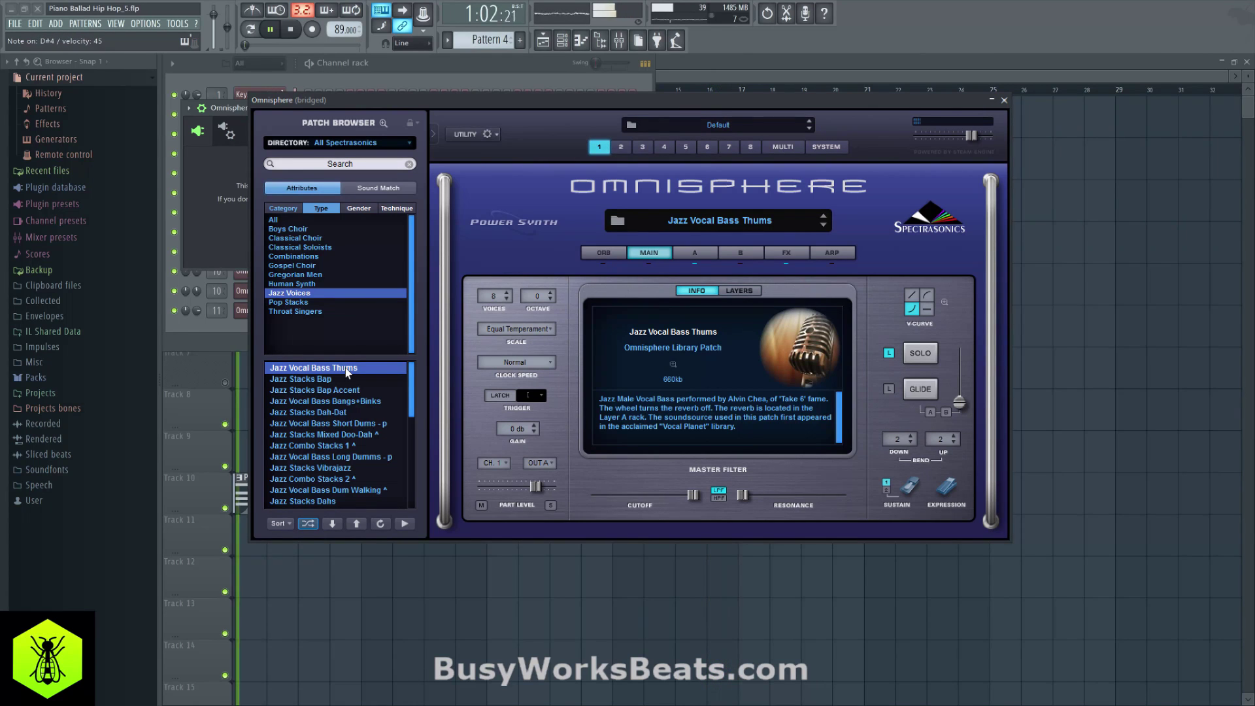
{"action": "left_click", "coordinate": [338, 380]}
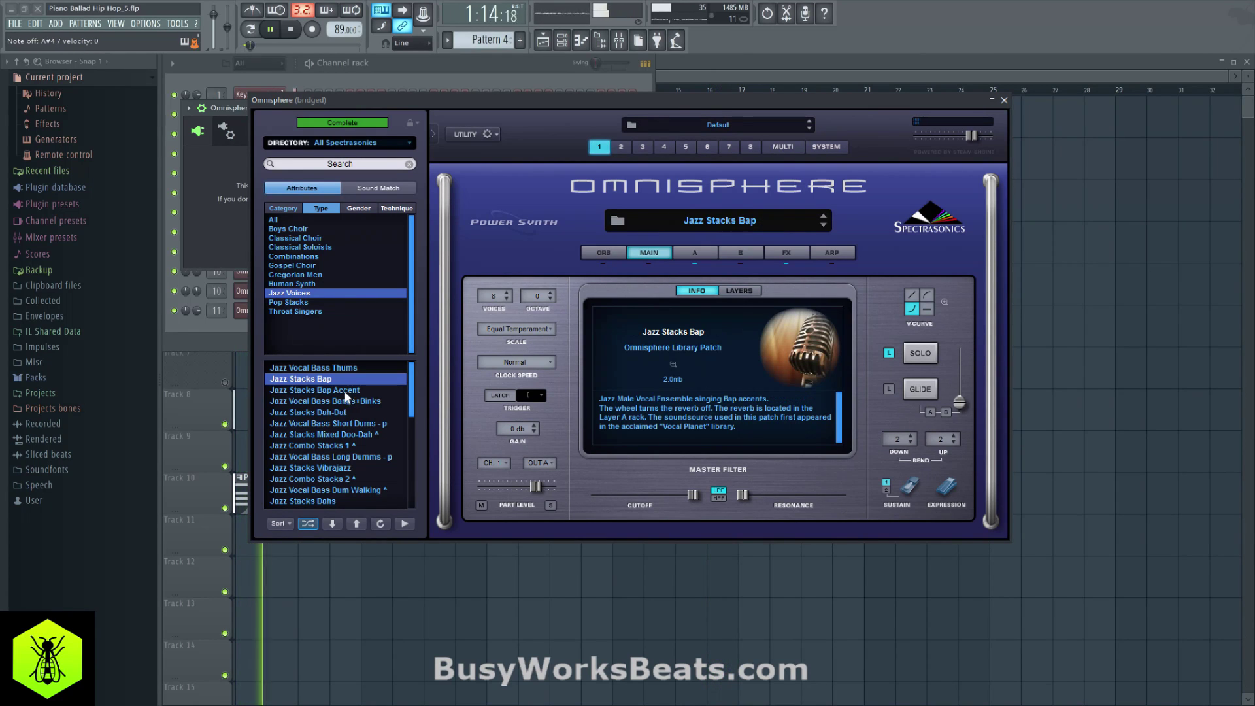
{"action": "left_click", "coordinate": [351, 401]}
{"action": "left_click", "coordinate": [353, 412]}
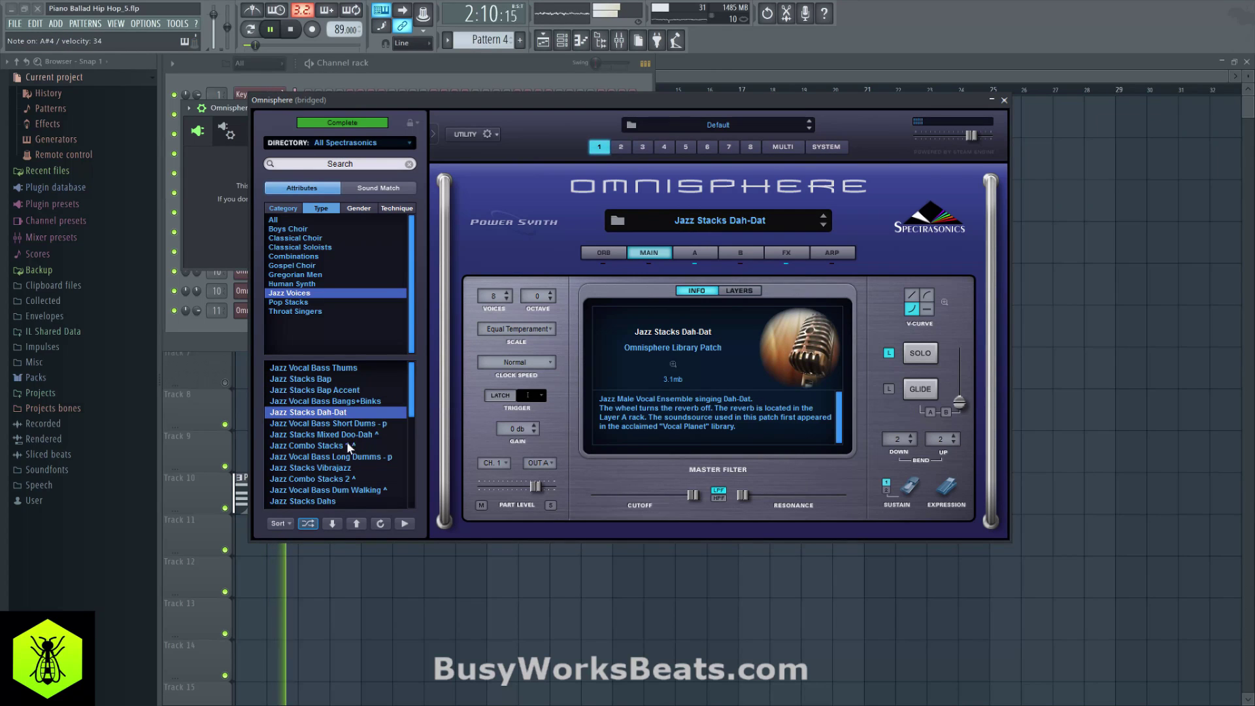
{"action": "left_click", "coordinate": [298, 302]}
{"action": "left_click", "coordinate": [337, 369]}
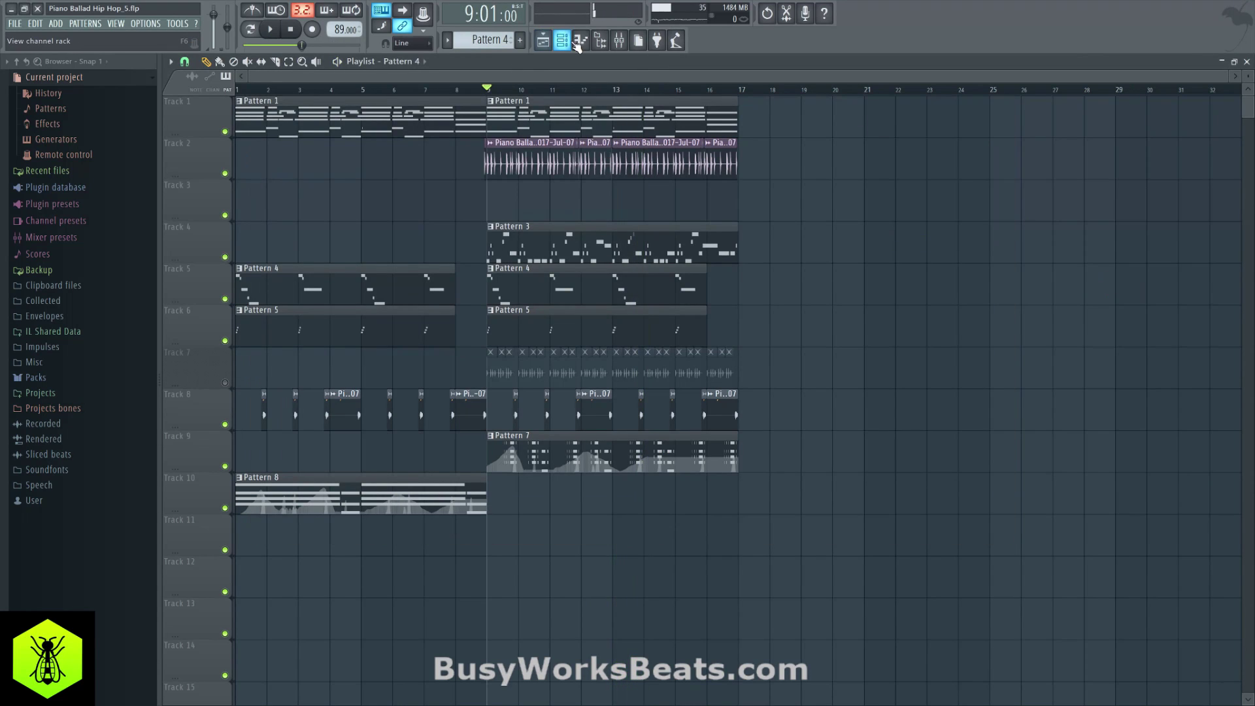
Switch to the empty Pattern 9 and record notes and automation for Omnisphere #5 over bars 9 to 16.
{"action": "left_click", "coordinate": [577, 41]}
{"action": "scroll", "coordinate": [490, 39], "scroll_direction": "down", "scroll_amount": 4}
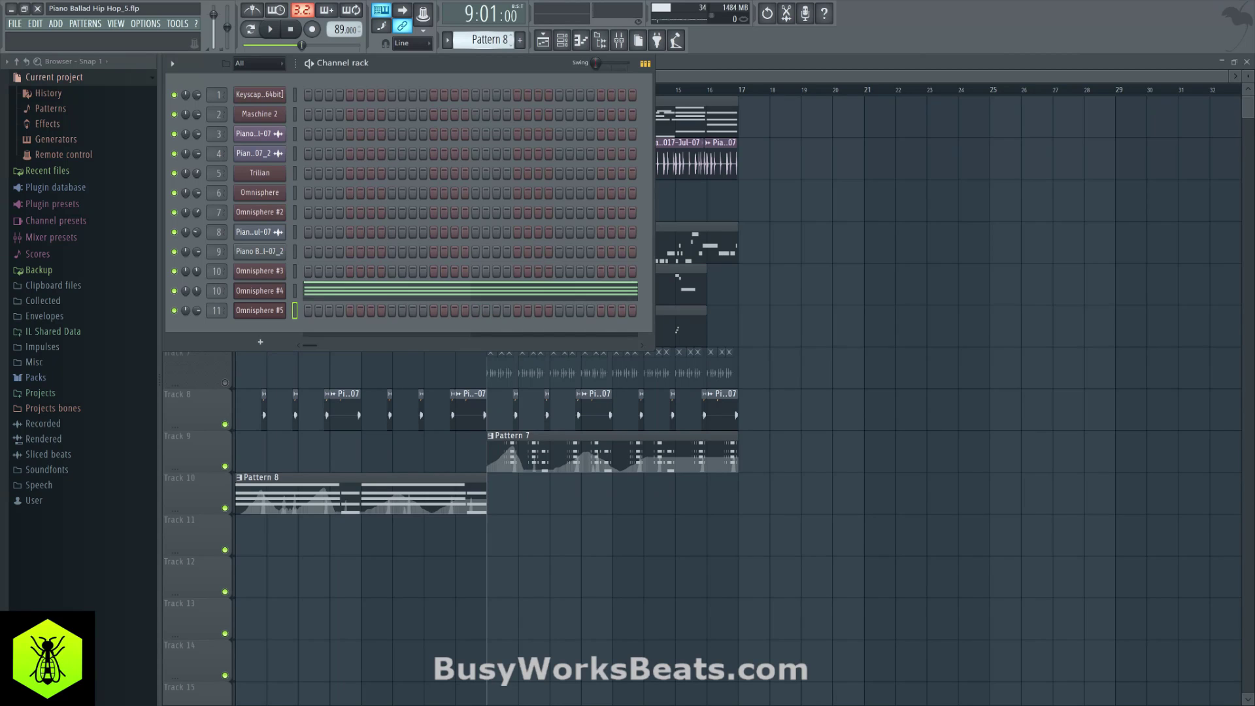
{"action": "scroll", "coordinate": [484, 40], "scroll_direction": "down", "scroll_amount": 1}
{"action": "left_click", "coordinate": [315, 30]}
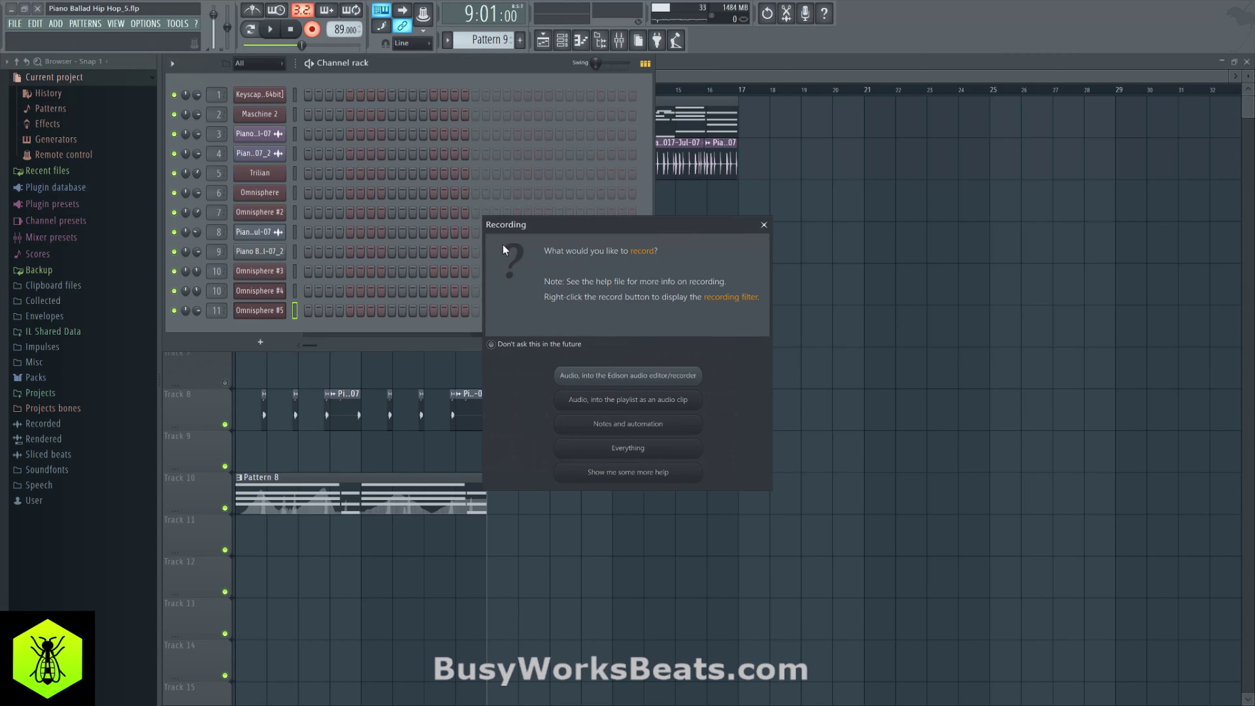
{"action": "left_click", "coordinate": [619, 424]}
{"action": "key", "text": "space"}
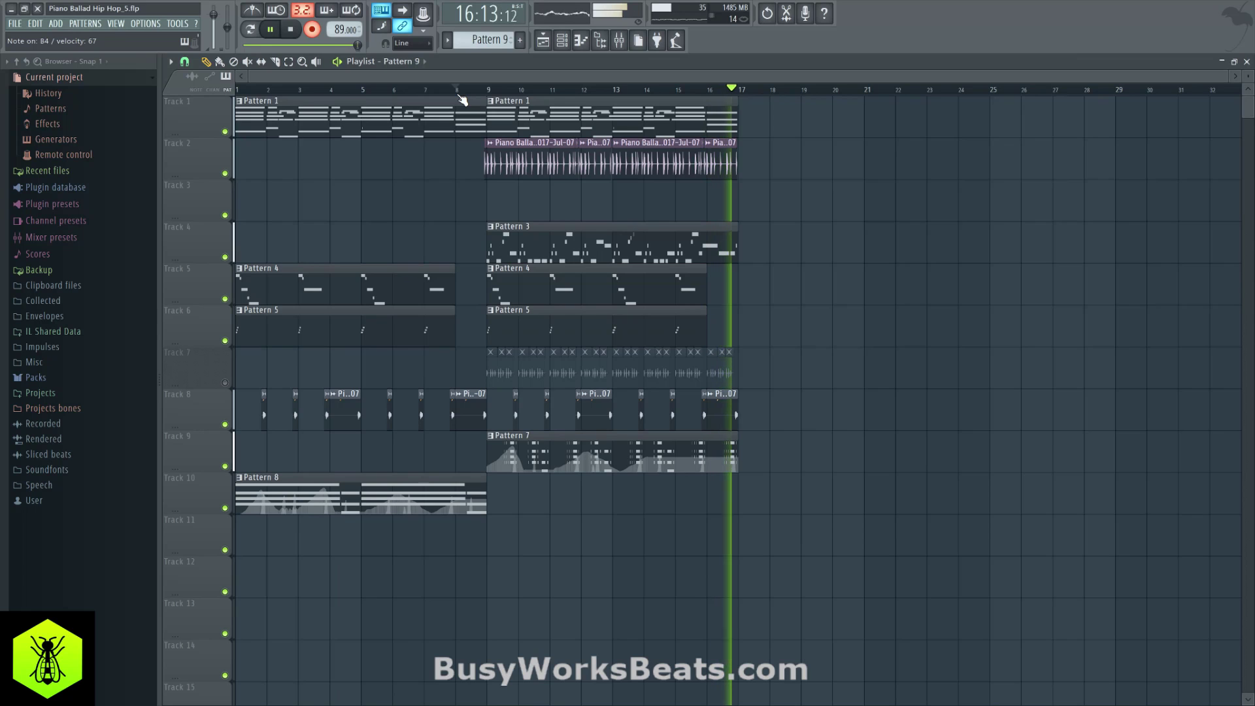
{"action": "key", "text": "space"}
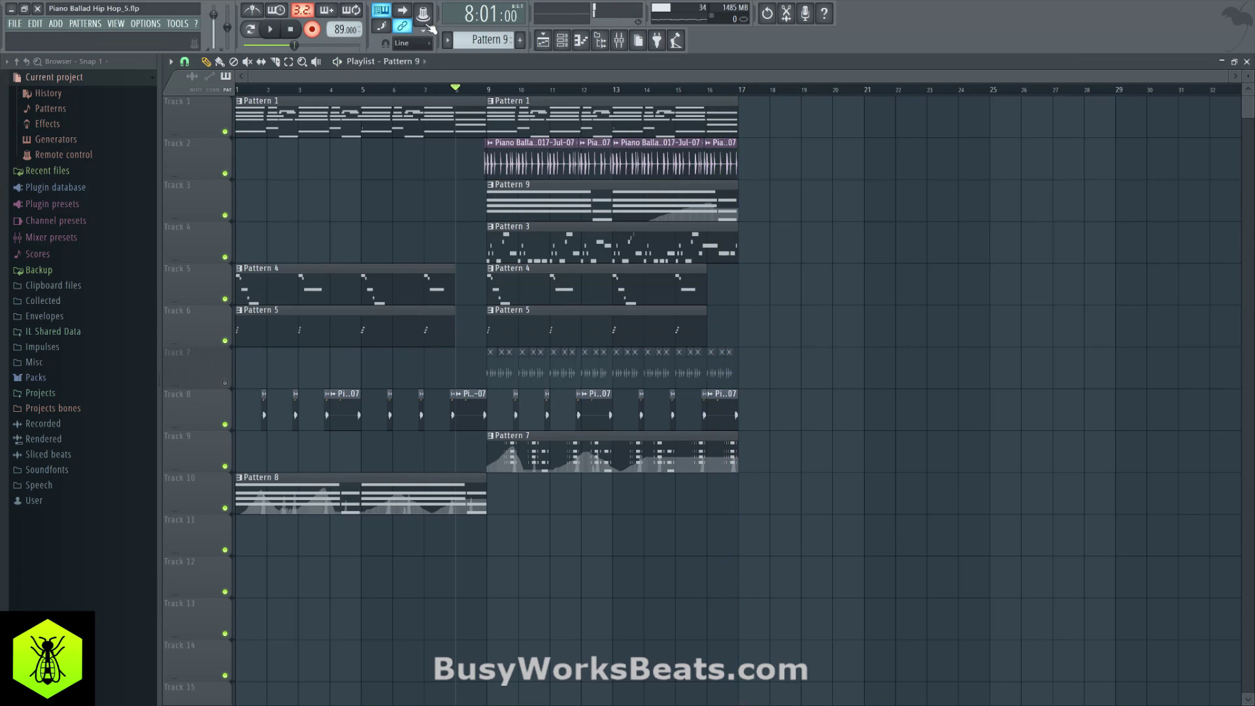
Copy the Pattern 8 clip on Track 10 to bar 9 and replay the section.
{"action": "key", "text": "space"}
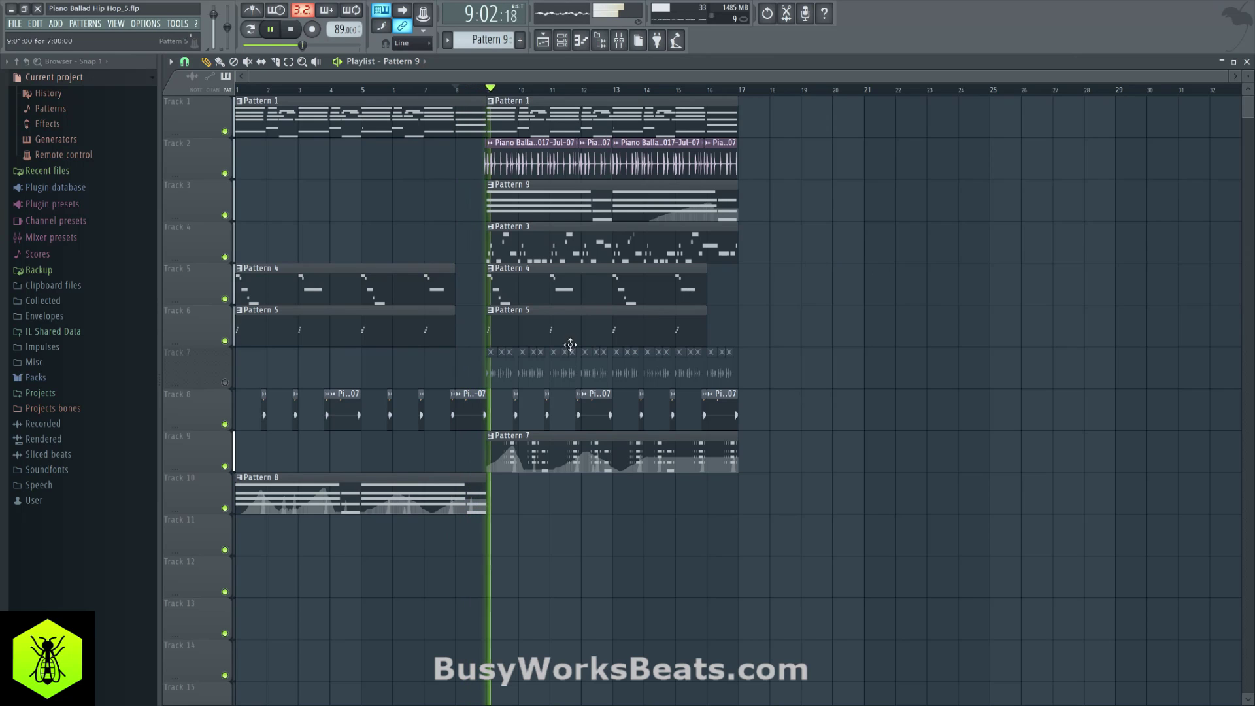
{"action": "left_click", "coordinate": [387, 505]}
{"action": "left_click_drag", "start_coordinate": [388, 504], "coordinate": [640, 505]}
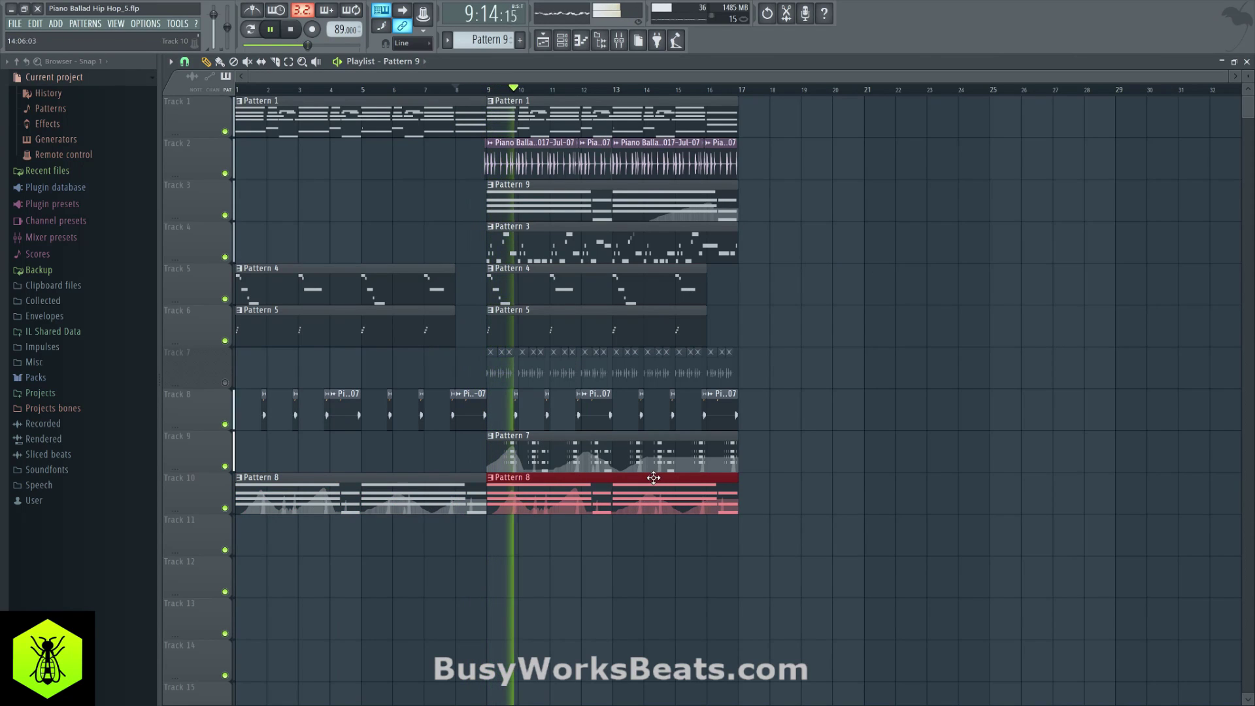
{"action": "key", "text": "space"}
{"action": "key", "text": "space"}
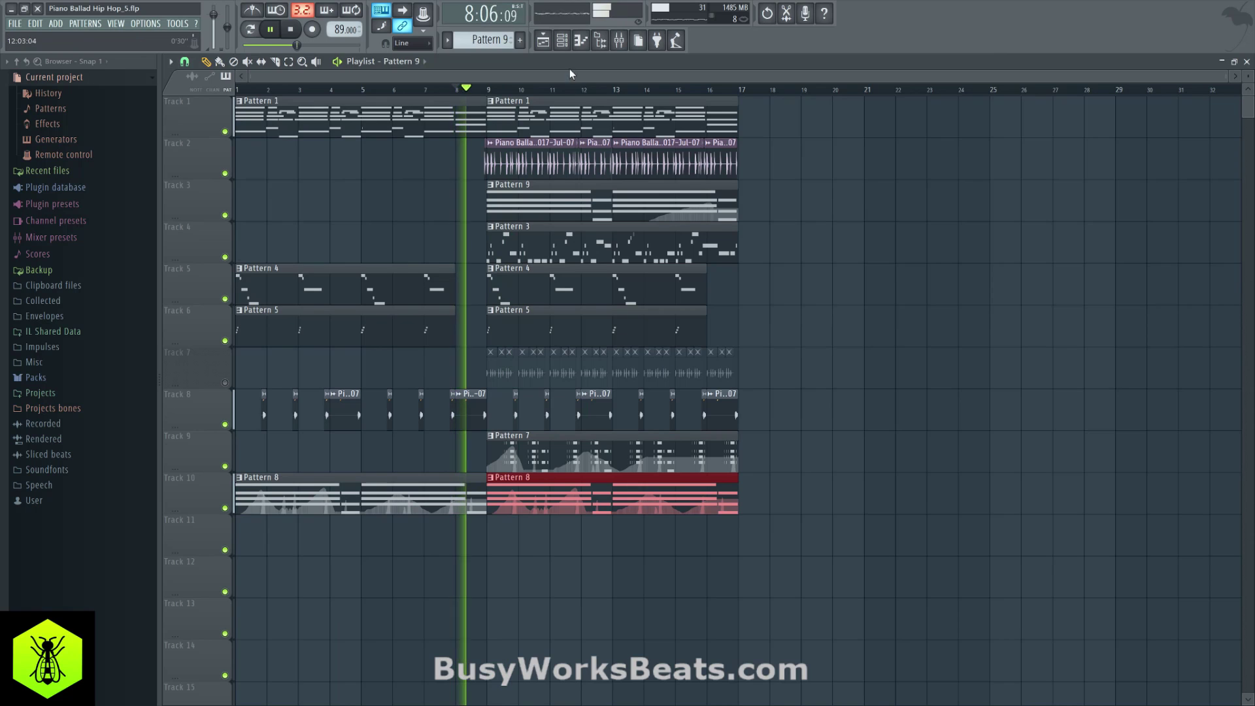
Lower the Omnisphere #5 channel volume slightly, solo and unsolo Omnisphere #4 for comparison, and replay the section.
{"action": "left_click", "coordinate": [562, 40]}
{"action": "mouse_move", "coordinate": [196, 311]}
{"action": "left_mouse_down"}
{"action": "mouse_move", "coordinate": [196, 298]}
{"action": "mouse_move", "coordinate": [196, 315]}
{"action": "left_mouse_up"}
{"action": "right_click", "coordinate": [174, 291]}
{"action": "right_click", "coordinate": [174, 291]}
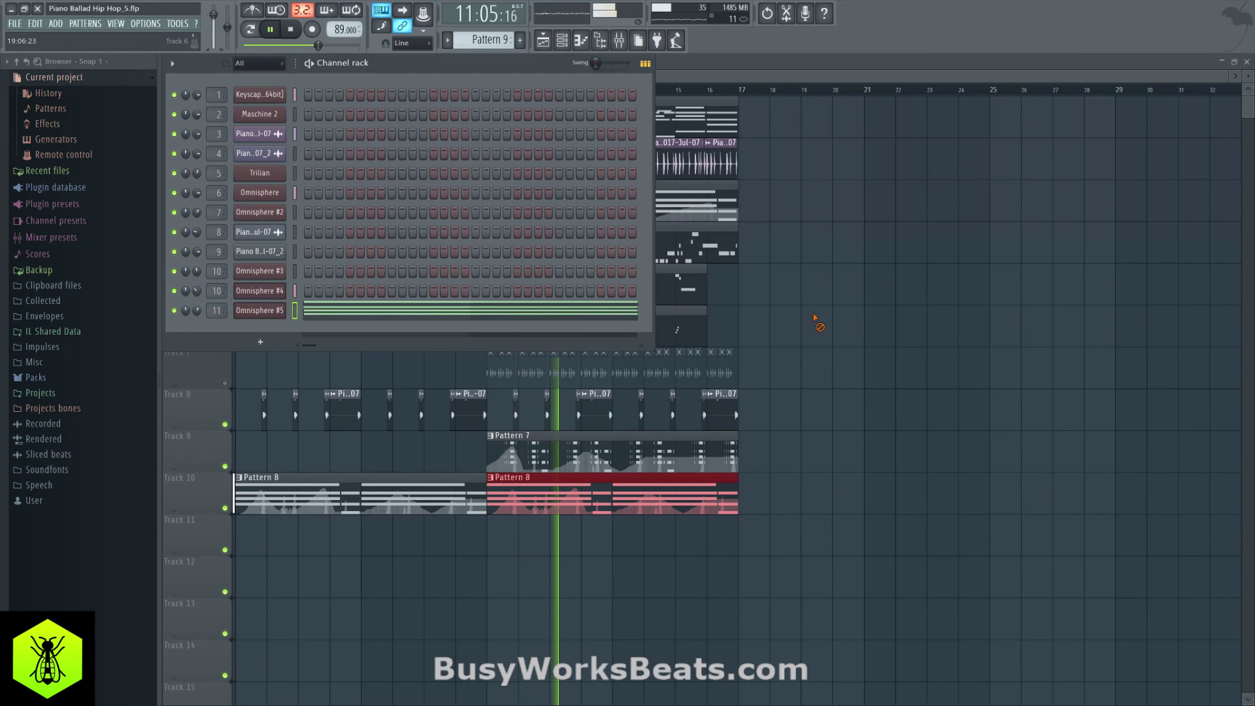
{"action": "key", "text": "F6"}
{"action": "key", "text": "space"}
{"action": "key", "text": "space"}
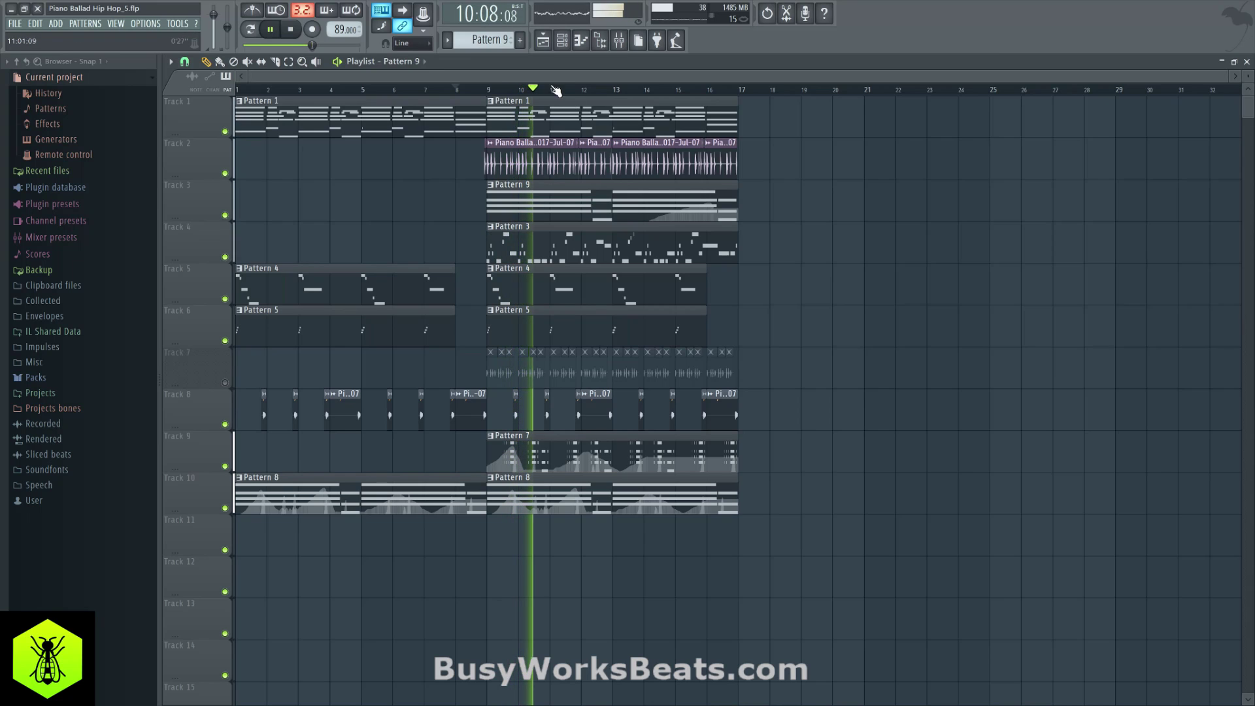
Check the Omnisphere #5 channel and its Insert 11 level in the mixer during playback.
{"action": "left_click", "coordinate": [561, 40]}
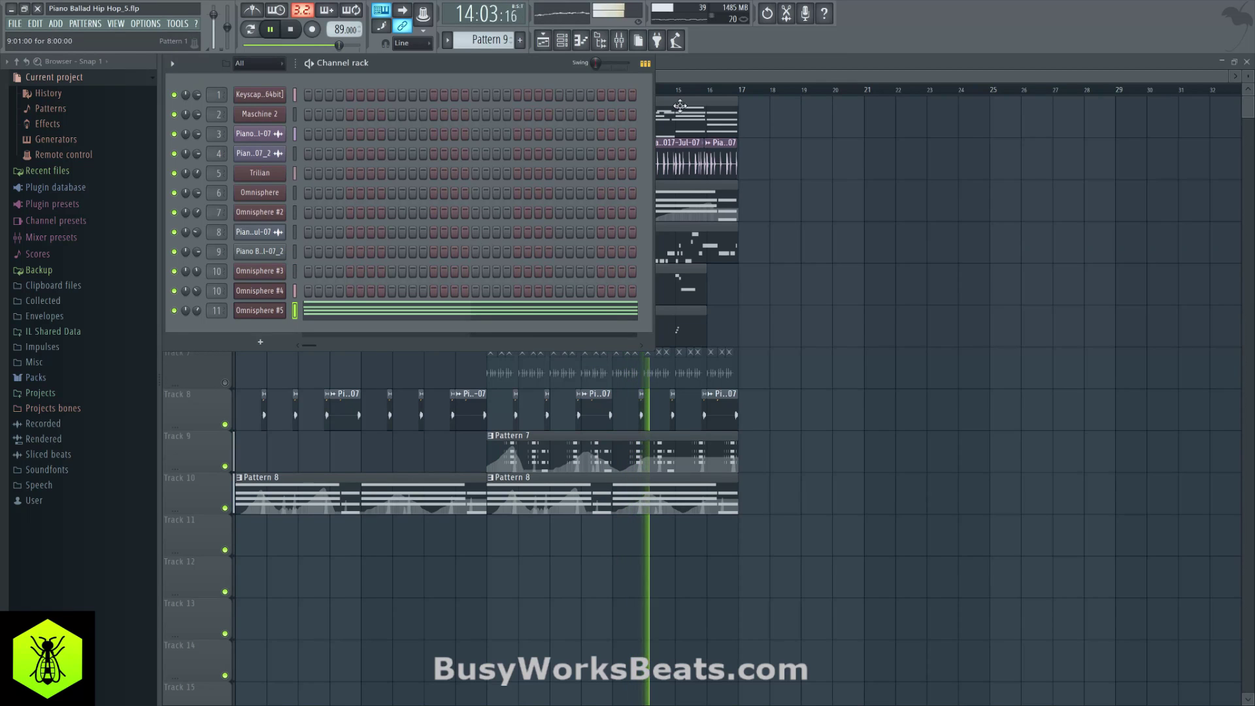
{"action": "key", "text": "F6"}
{"action": "key", "text": "F9"}
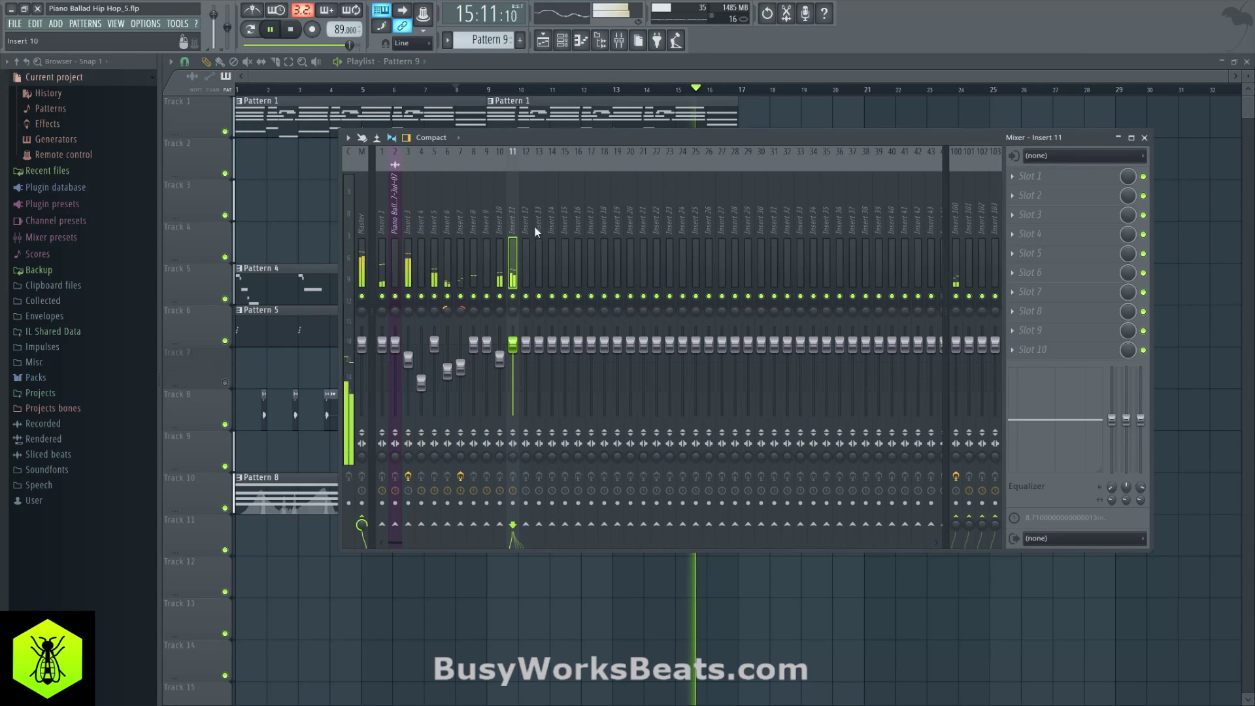
{"action": "key", "text": "F9"}
Duplicate all playlist clips from bars 9 to 16 so the copies start at bar 17, removing the misplaced Pattern 9 clip on Track 7.
{"action": "left_click_drag", "start_coordinate": [863, 496], "coordinate": [680, 335]}
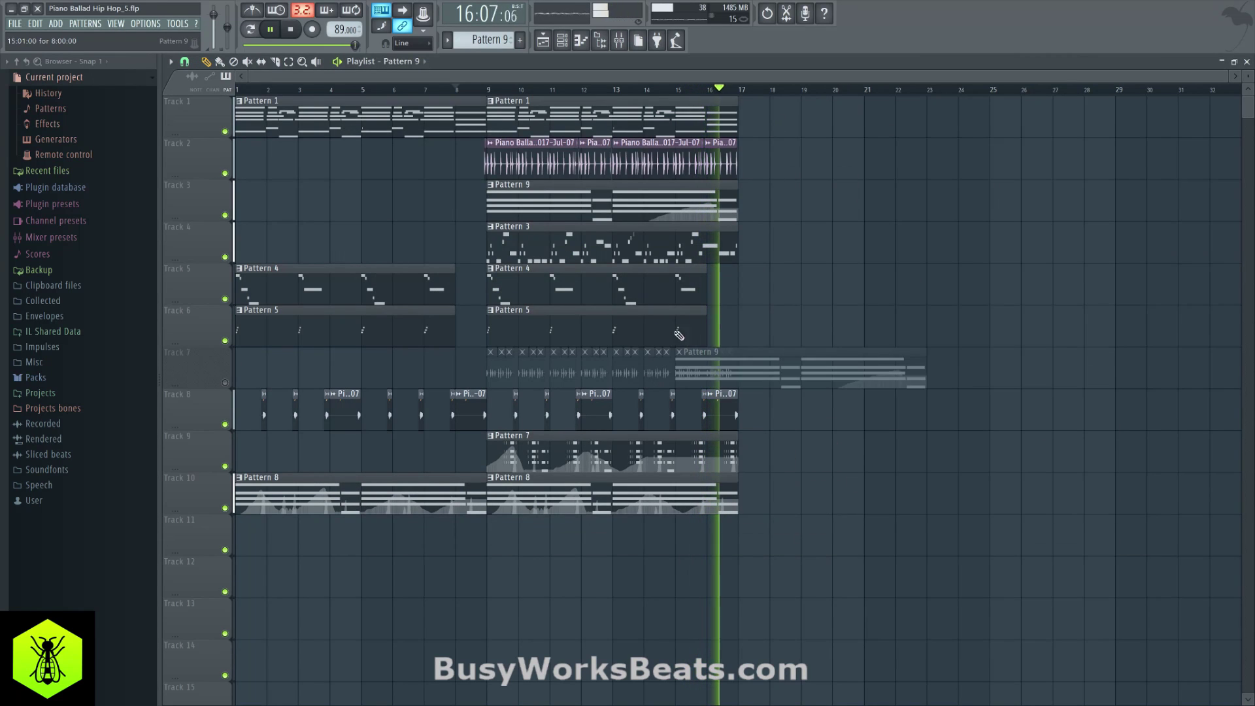
{"action": "right_click", "coordinate": [885, 376]}
{"action": "left_click_drag", "start_coordinate": [830, 521], "coordinate": [757, 101]}
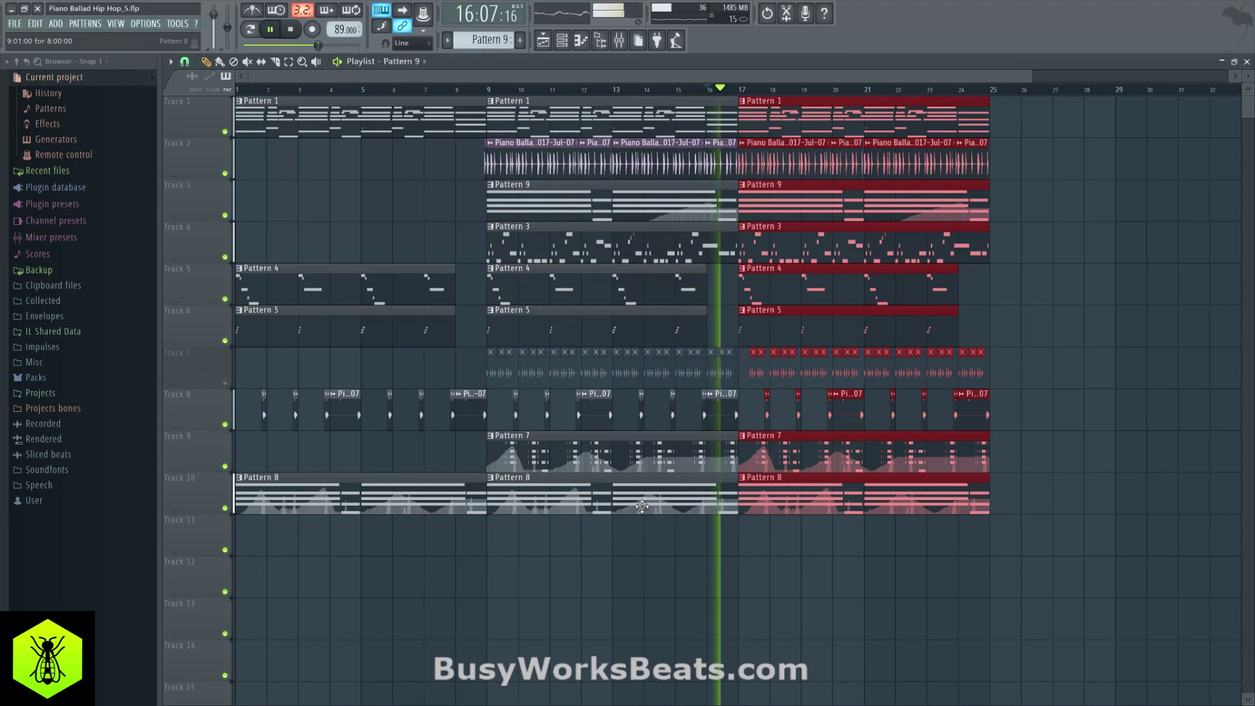
Delete the Pattern 8 clip at bar 9 on Track 10, comparing playback with and without it.
{"action": "right_click", "coordinate": [642, 506]}
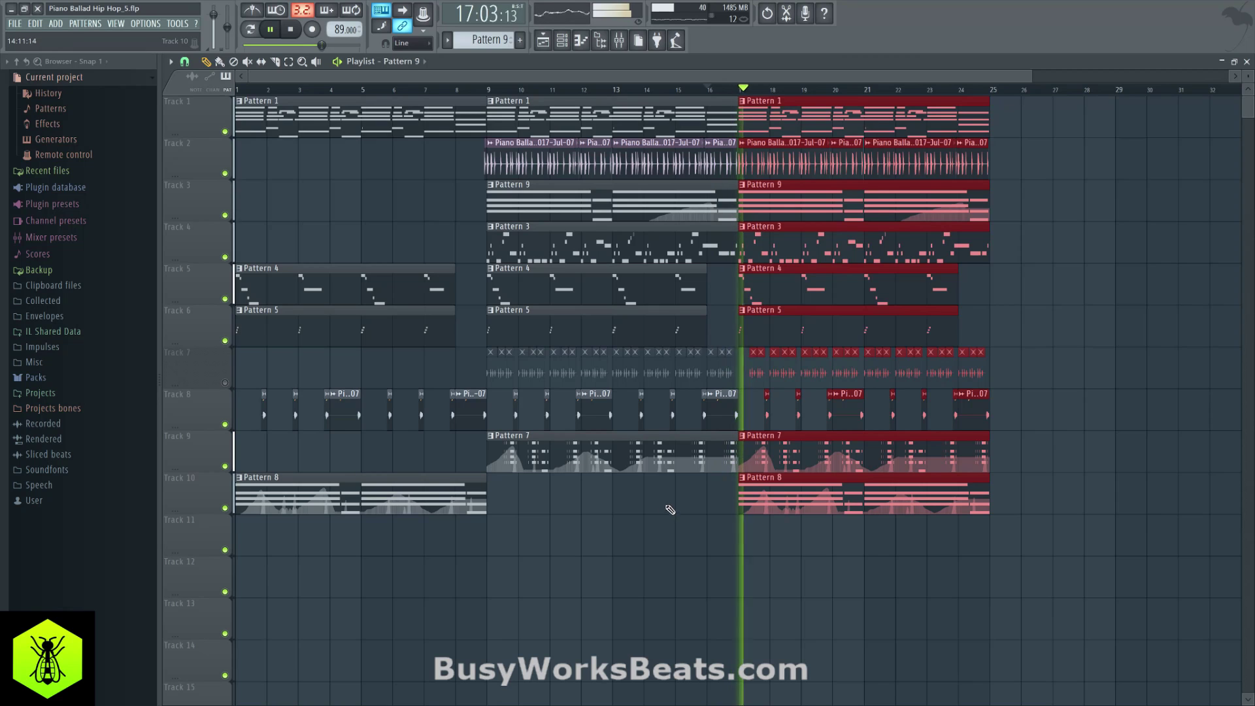
{"action": "key", "text": "ctrl+z"}
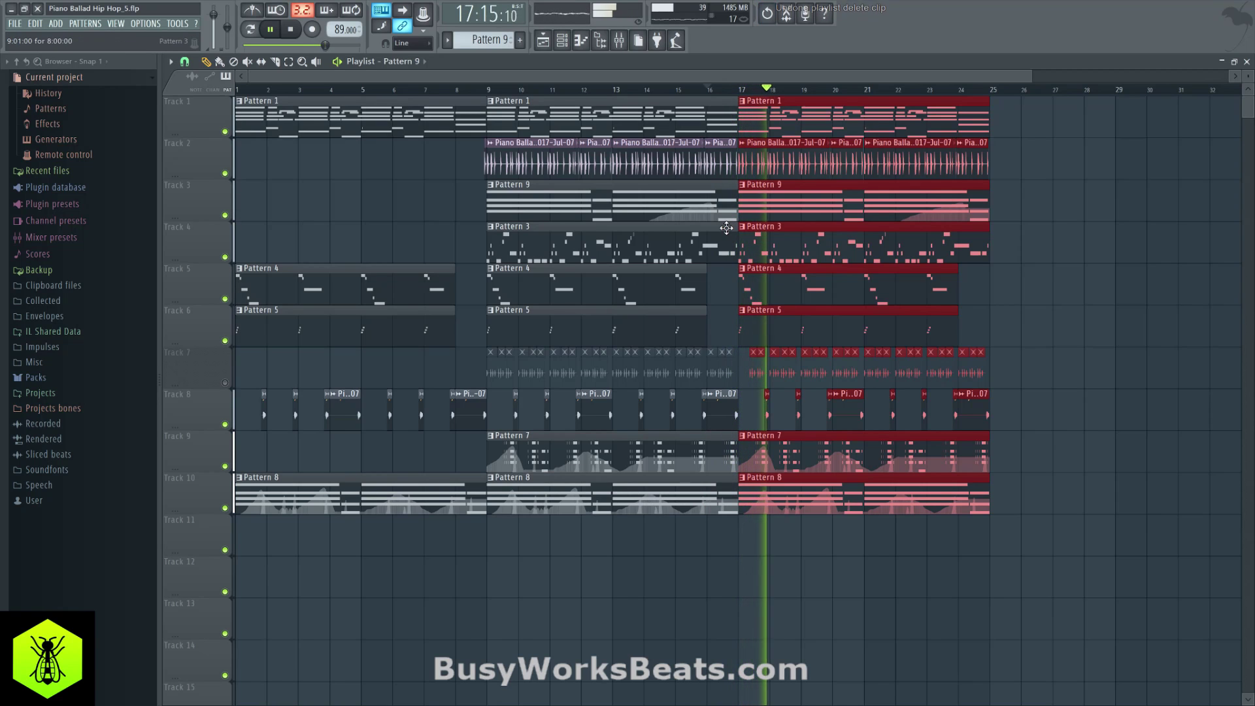
{"action": "key", "text": "space"}
{"action": "key", "text": "space"}
{"action": "key", "text": "ctrl+z"}
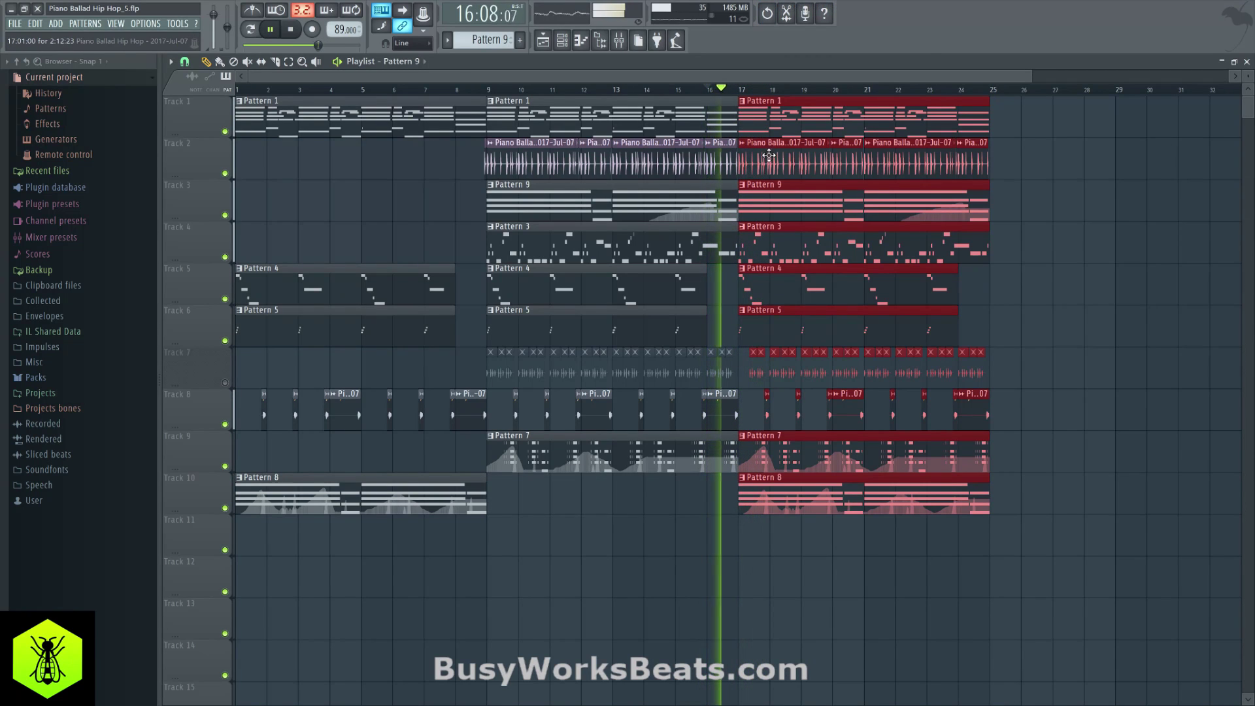
Delete the copied Pattern 3 clip on Track 4 and the copied audio clips on Track 2 from bar 17 onward.
{"action": "right_click", "coordinate": [781, 246]}
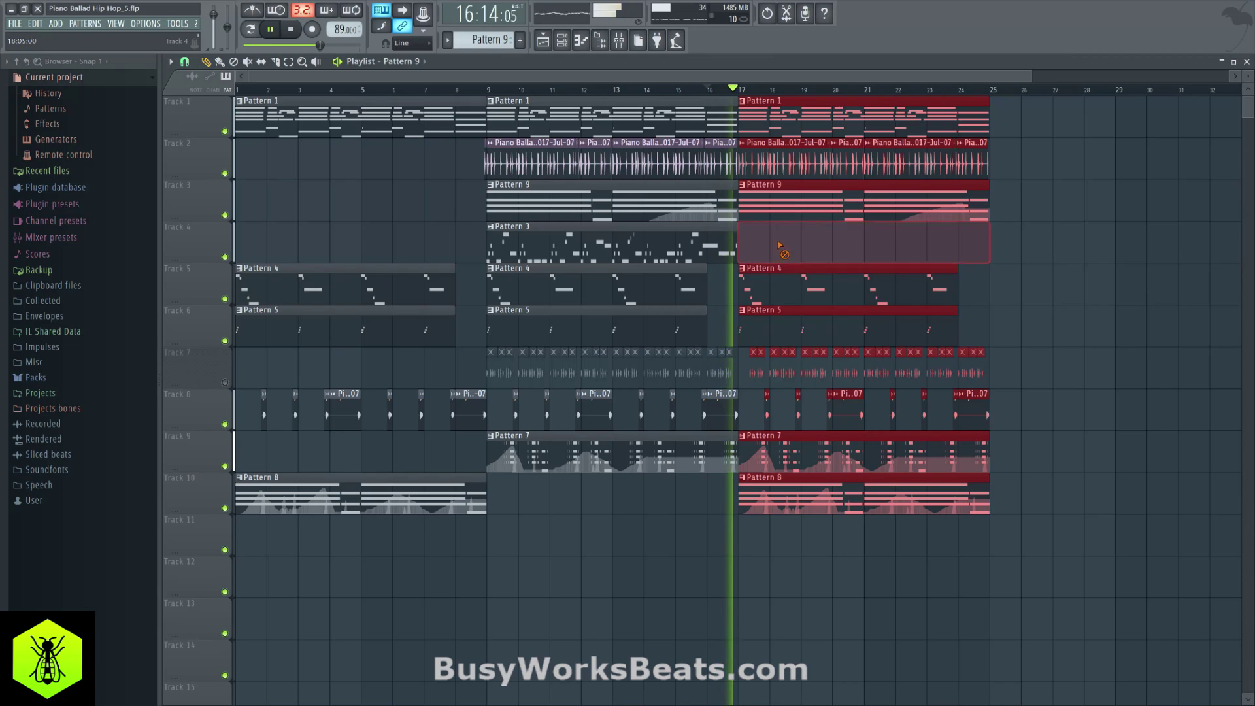
{"action": "right_click", "coordinate": [795, 172]}
{"action": "right_click", "coordinate": [847, 167]}
{"action": "right_click", "coordinate": [885, 168]}
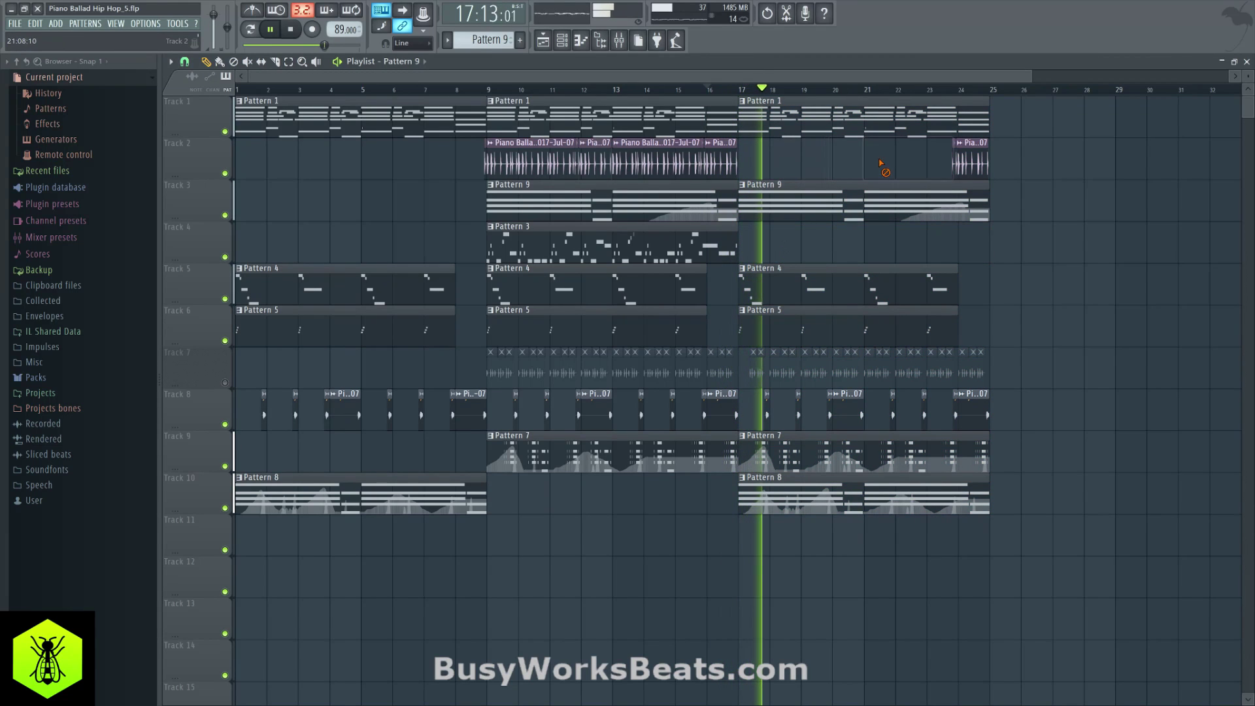
{"action": "right_click", "coordinate": [961, 154]}
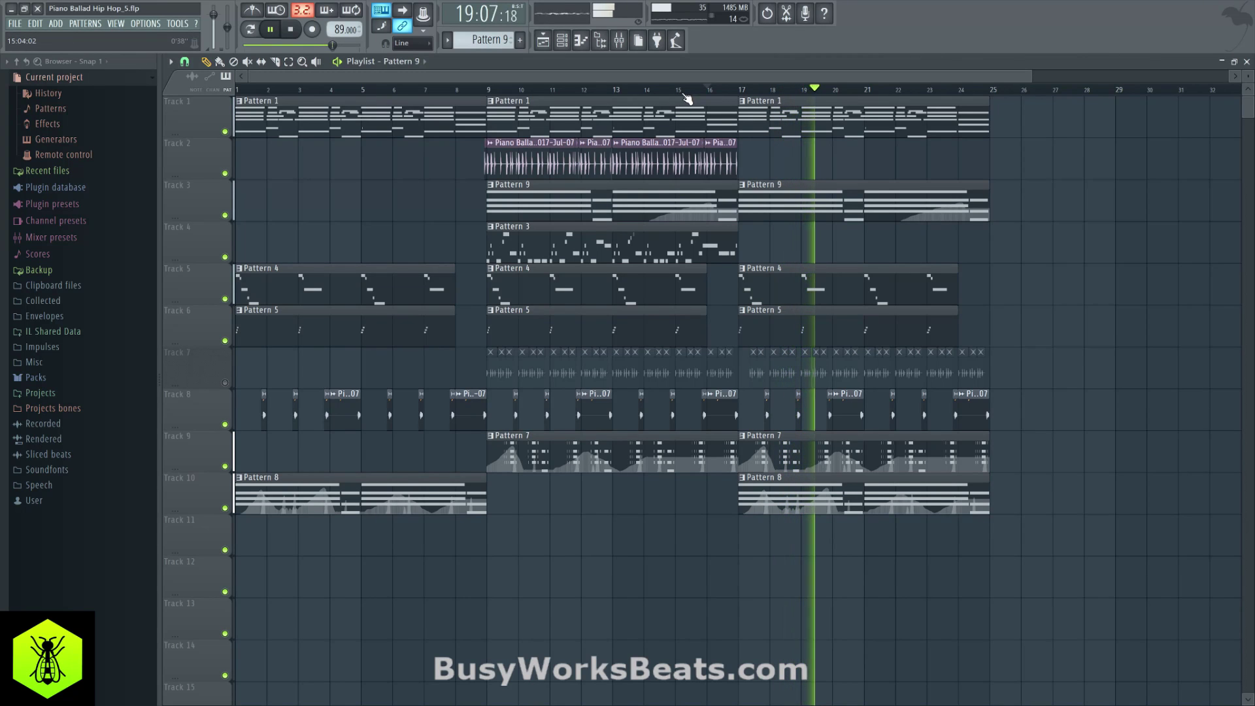
Lower the Omnisphere #5 channel volume to 41% and return to the playlist.
{"action": "scroll", "coordinate": [687, 98], "scroll_direction": "down", "scroll_amount": 1}
{"action": "scroll", "coordinate": [686, 98], "scroll_direction": "up", "scroll_amount": 3}
{"action": "left_click", "coordinate": [562, 41]}
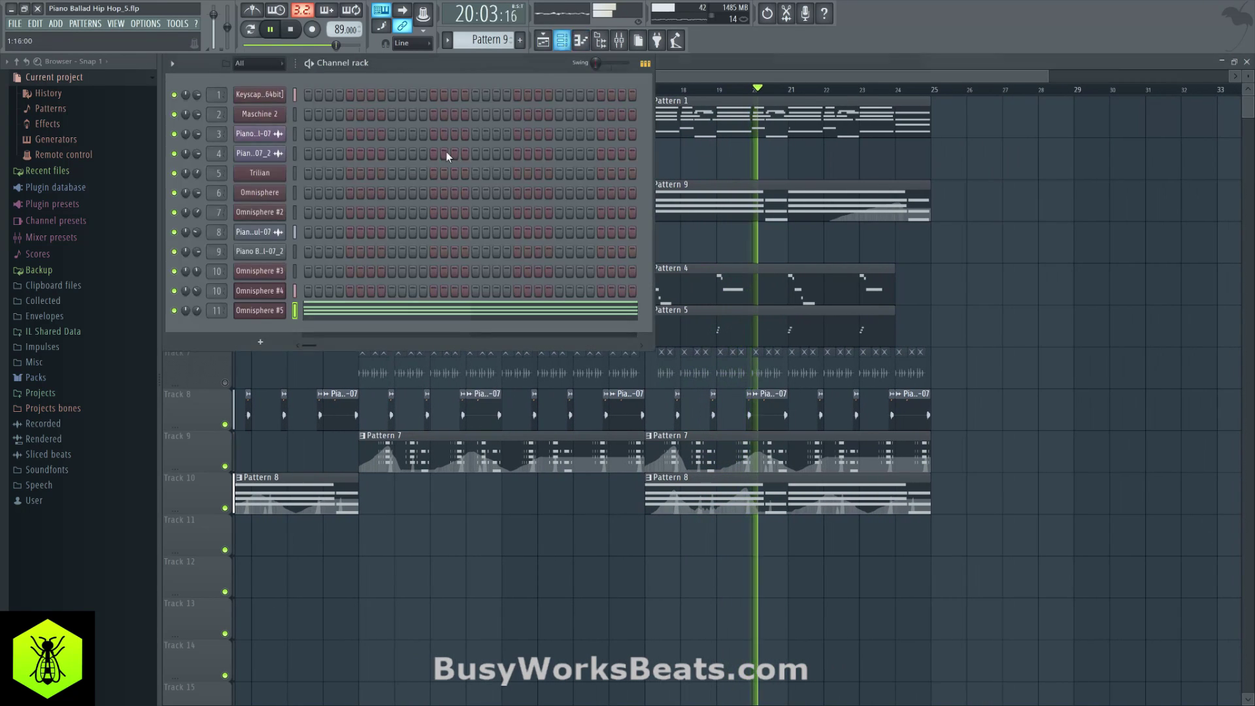
{"action": "left_click_drag", "start_coordinate": [197, 311], "coordinate": [197, 337]}
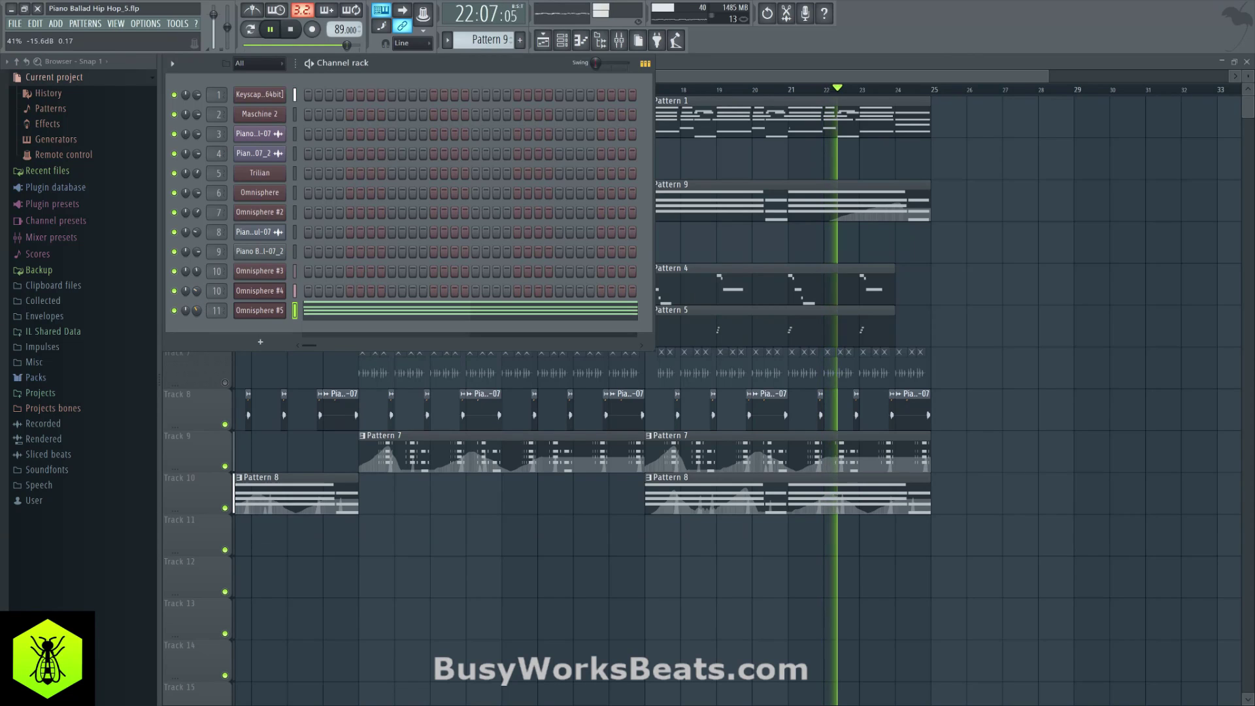
{"action": "key", "text": "F6"}
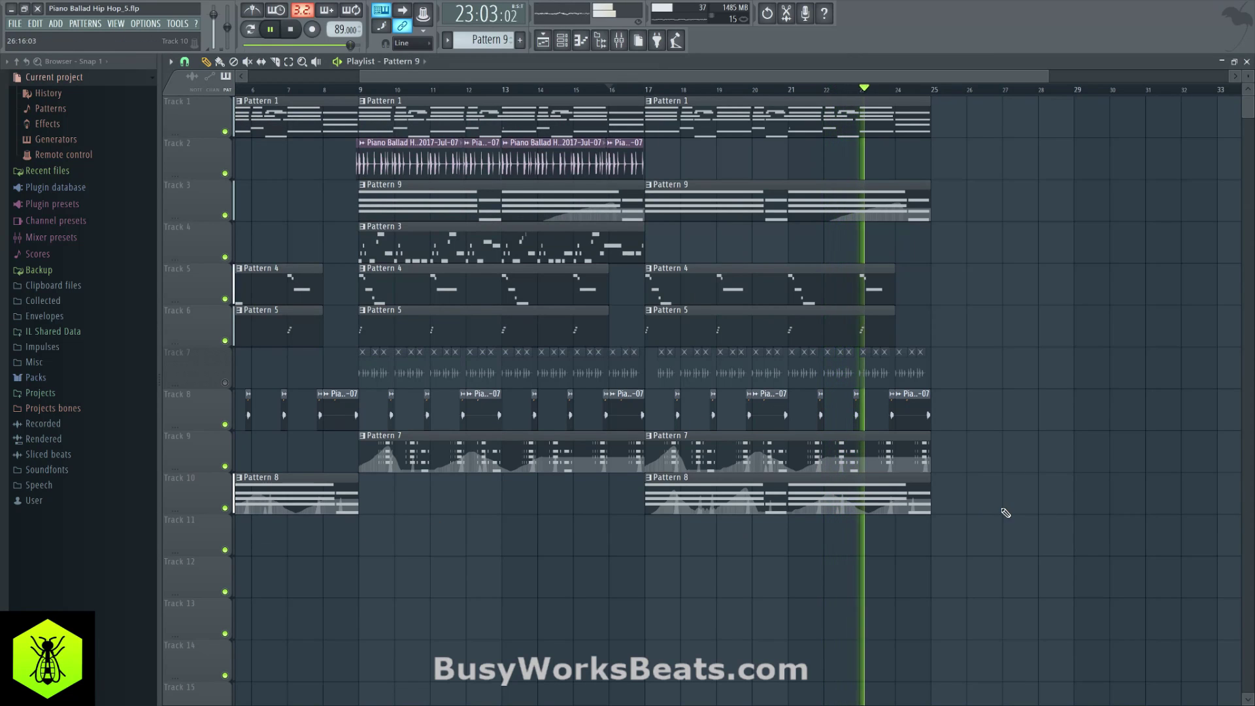
Play the arrangement from bar 9 and mute playlist Track 4.
{"action": "left_click_drag", "start_coordinate": [1000, 514], "coordinate": [655, 84]}
{"action": "left_click", "coordinate": [981, 274]}
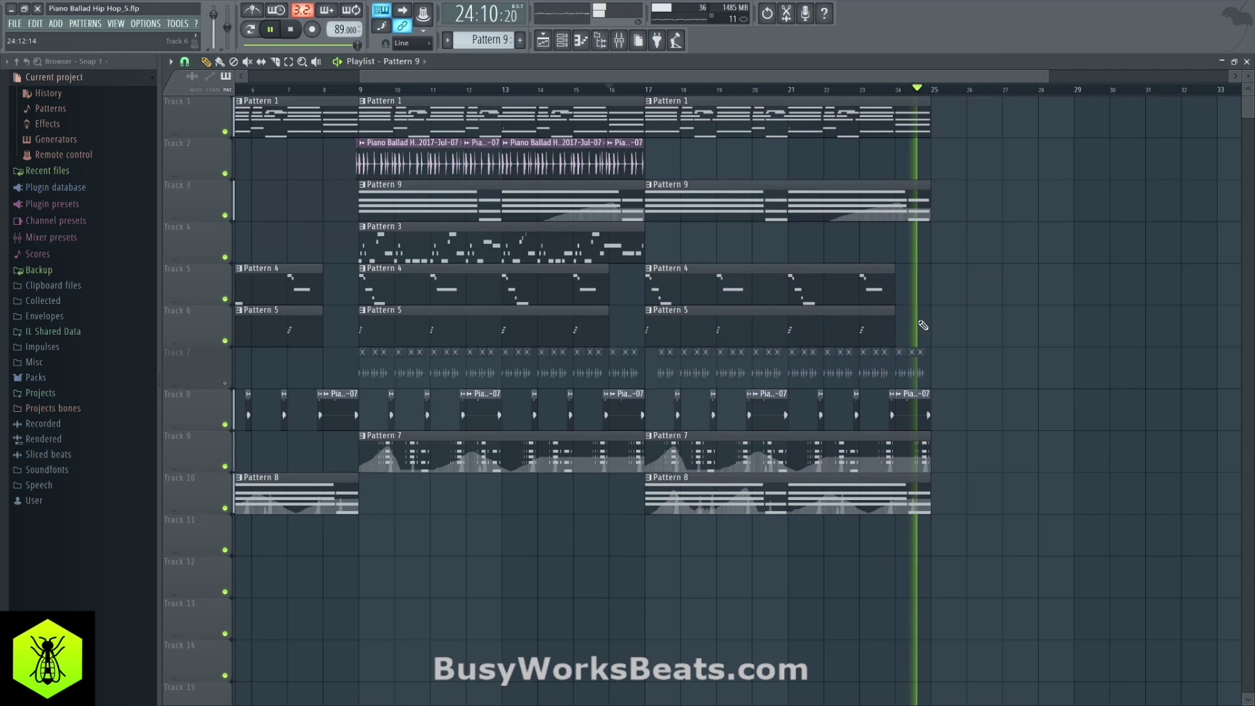
{"action": "left_click", "coordinate": [366, 89]}
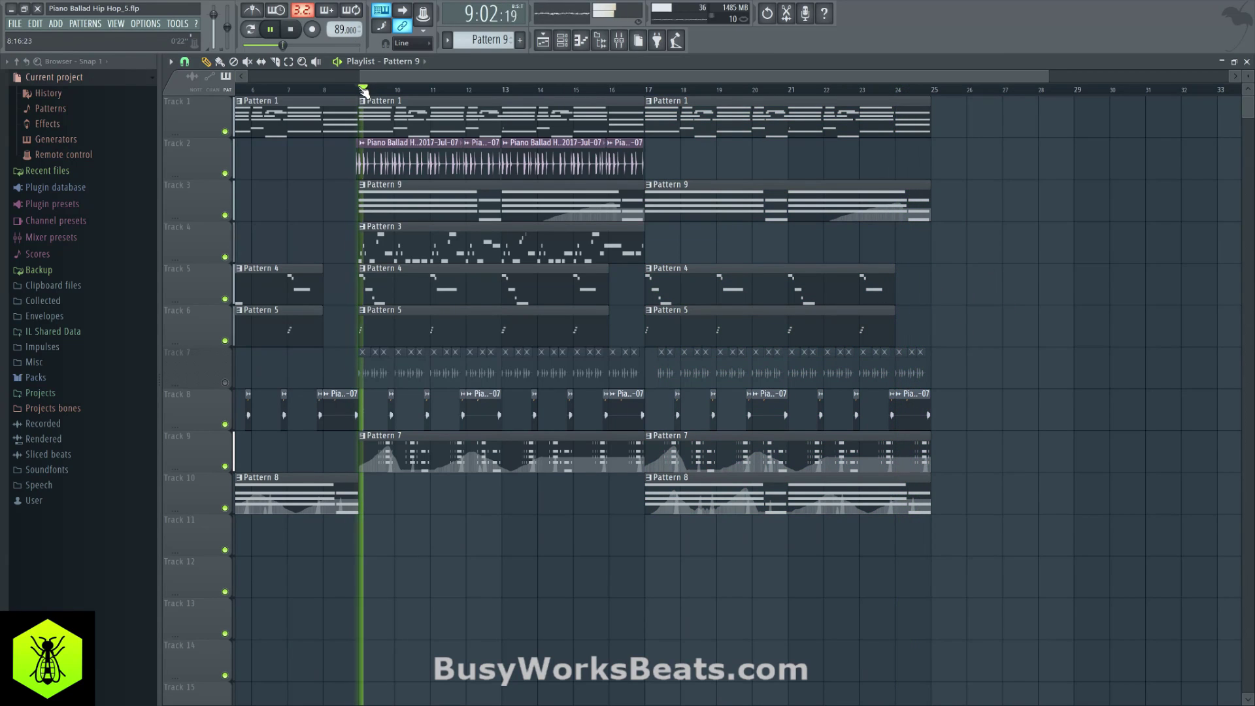
{"action": "left_click", "coordinate": [226, 257]}
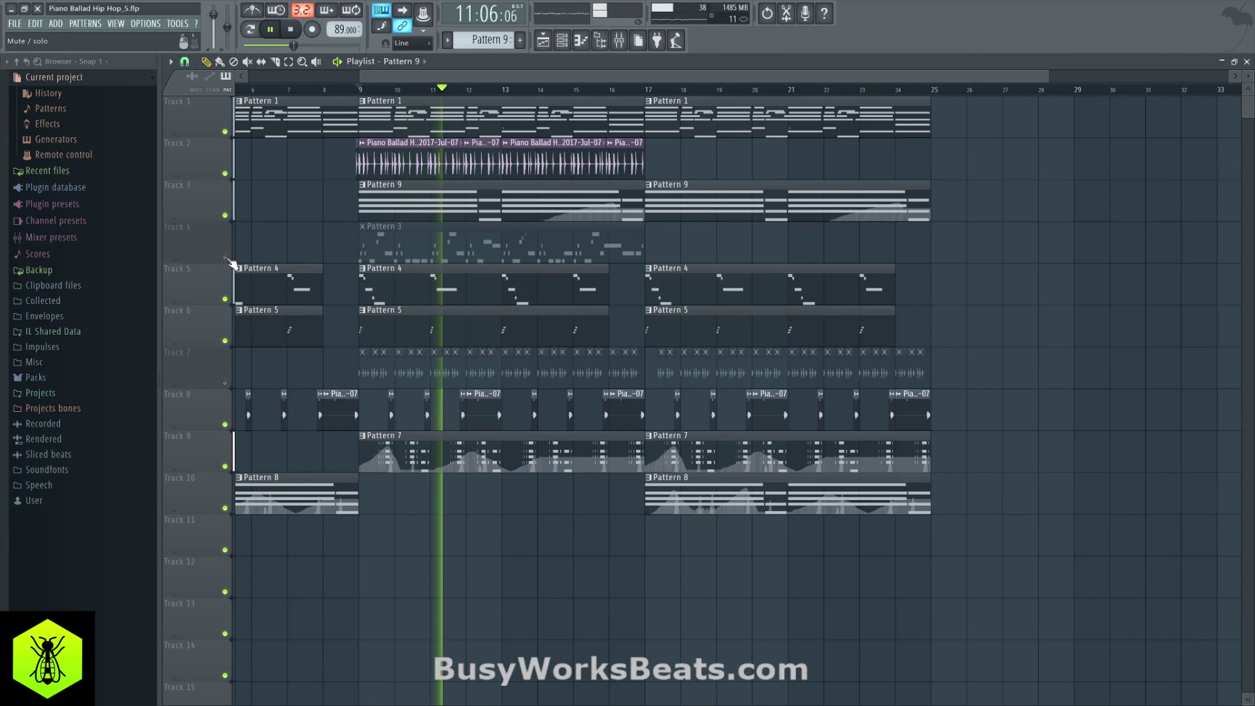
Duplicate the Track 2 audio clips to bar 17, and copy the whole bar 17 section across all tracks to bar 25.
{"action": "left_click_drag", "start_coordinate": [671, 139], "coordinate": [364, 177]}
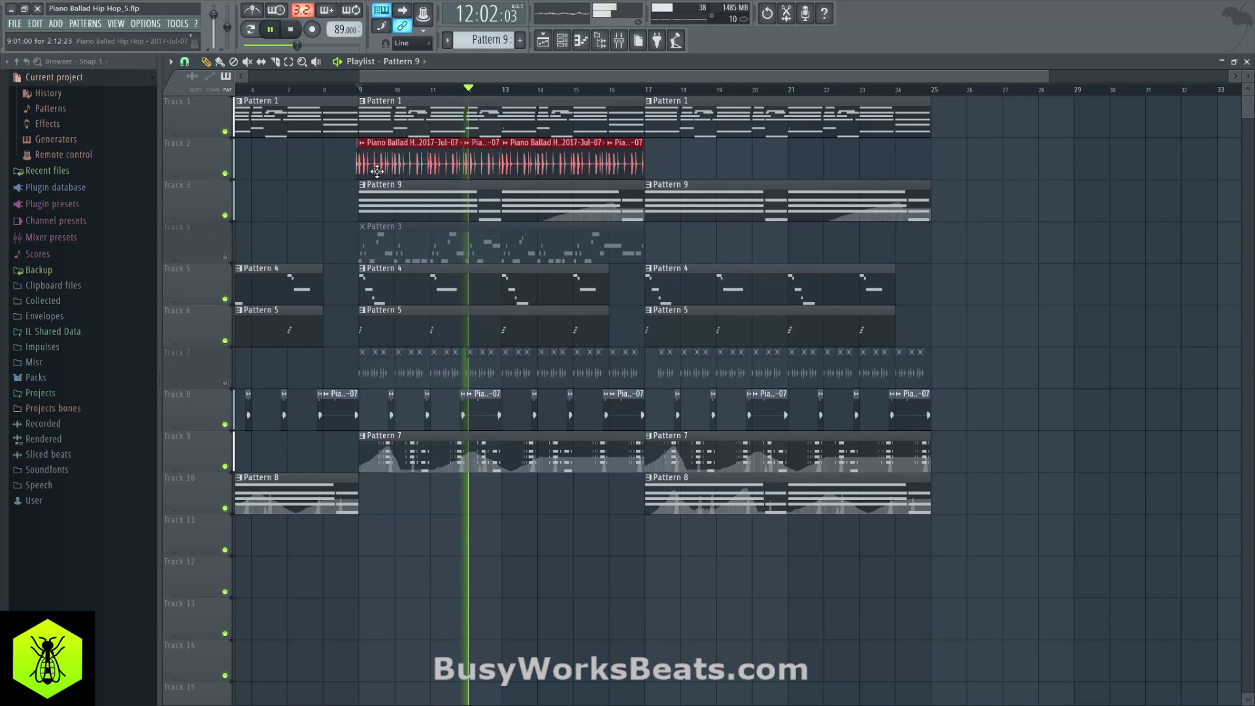
{"action": "key", "text": "ctrl+b"}
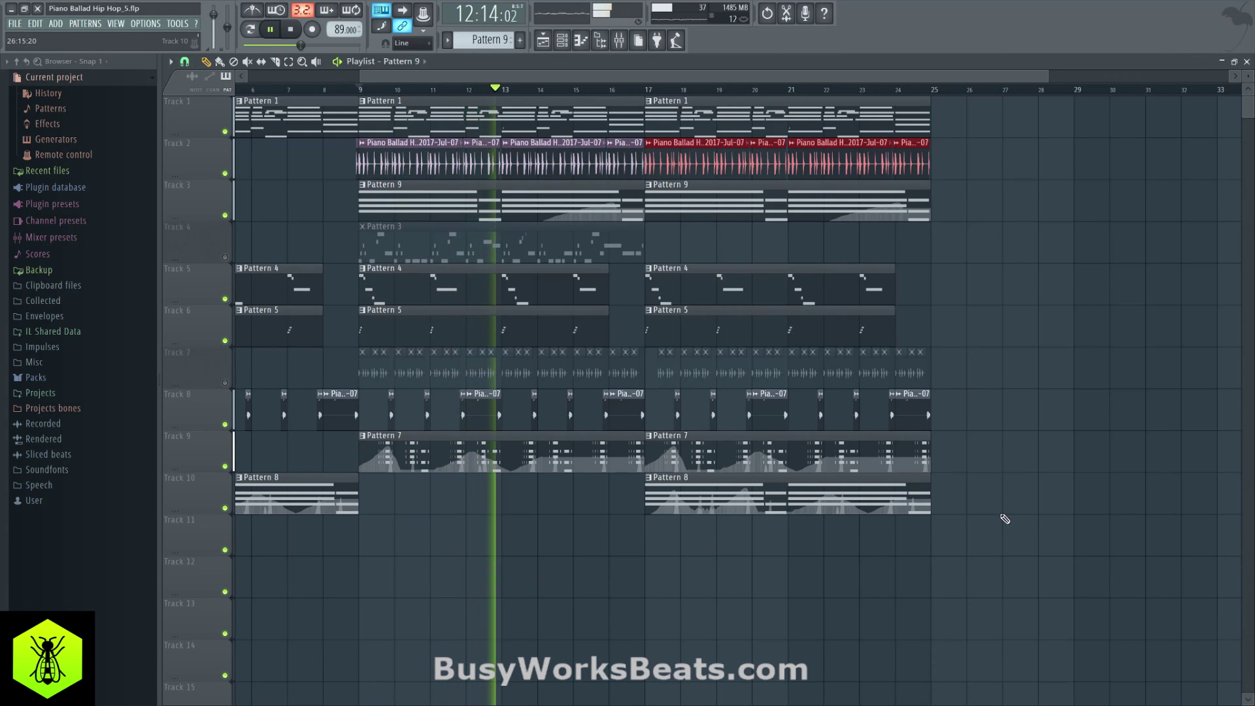
{"action": "left_click_drag", "start_coordinate": [998, 551], "coordinate": [676, 108]}
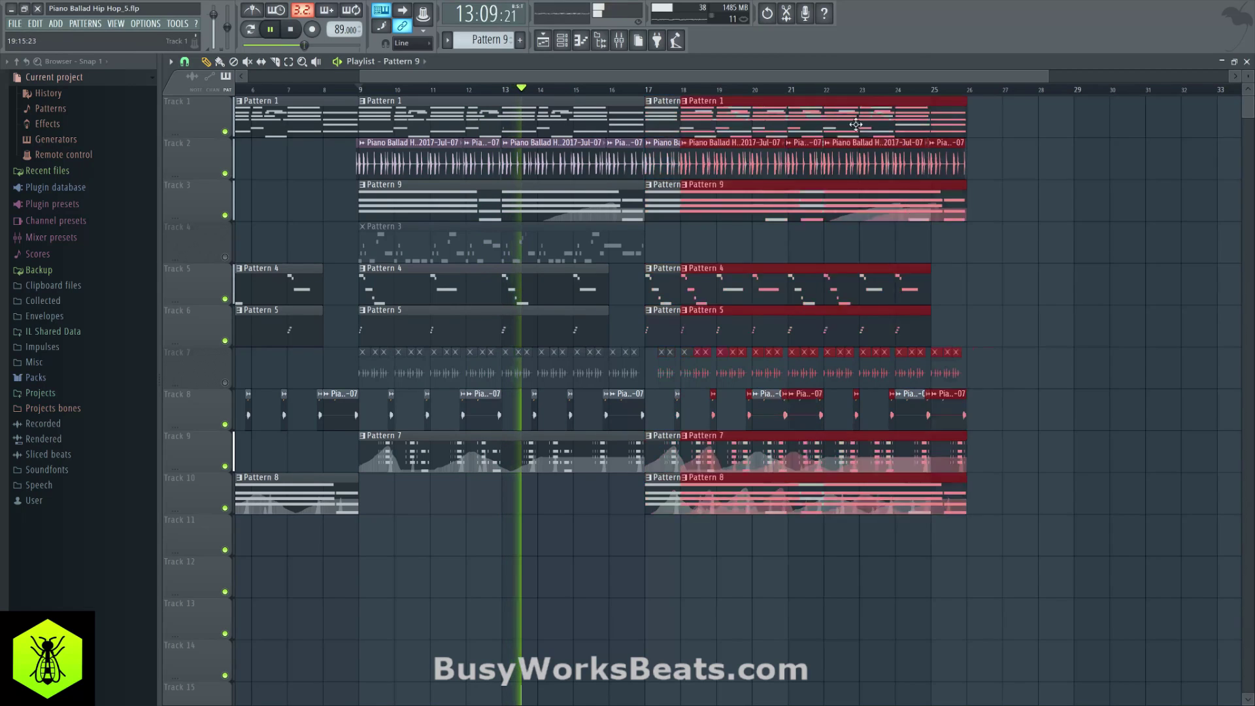
{"action": "key", "text": "ctrl+b"}
Delete the Pattern 7 clip at bar 17 on Track 9 and copy Track 4's Pattern 3 clip to bar 25.
{"action": "right_click", "coordinate": [870, 458]}
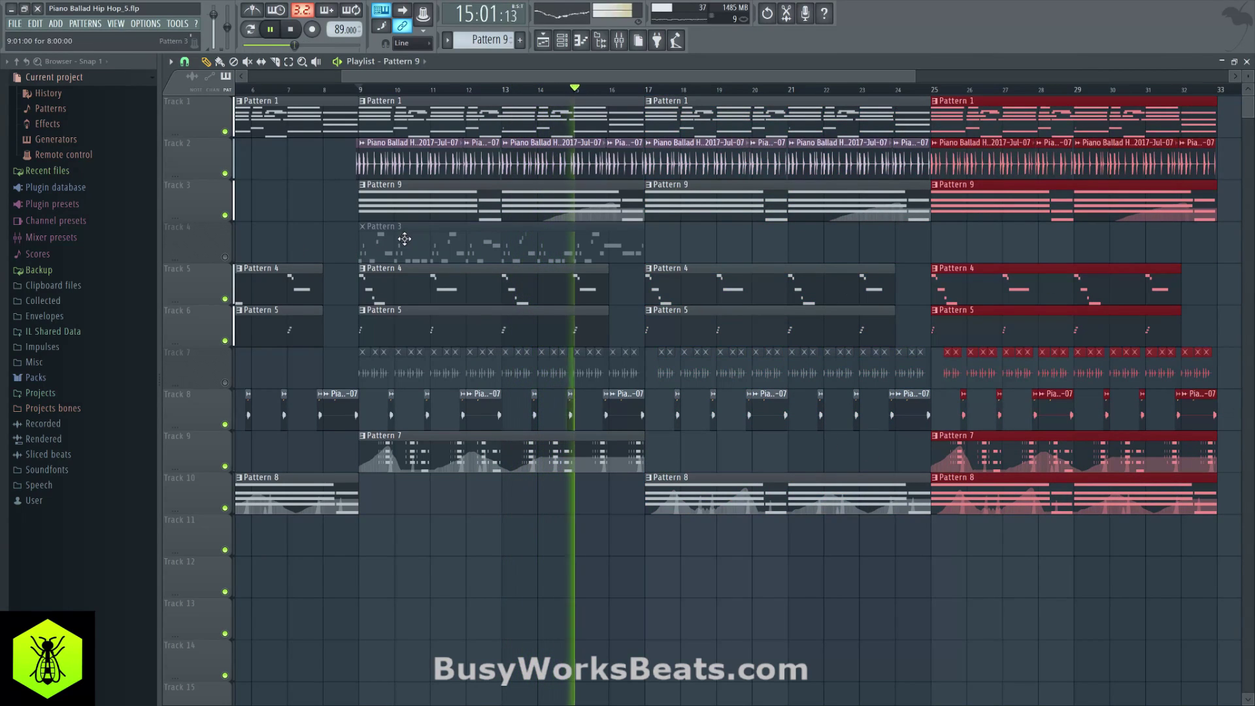
{"action": "left_click", "coordinate": [445, 238]}
{"action": "left_click_drag", "start_coordinate": [536, 237], "coordinate": [1036, 239]}
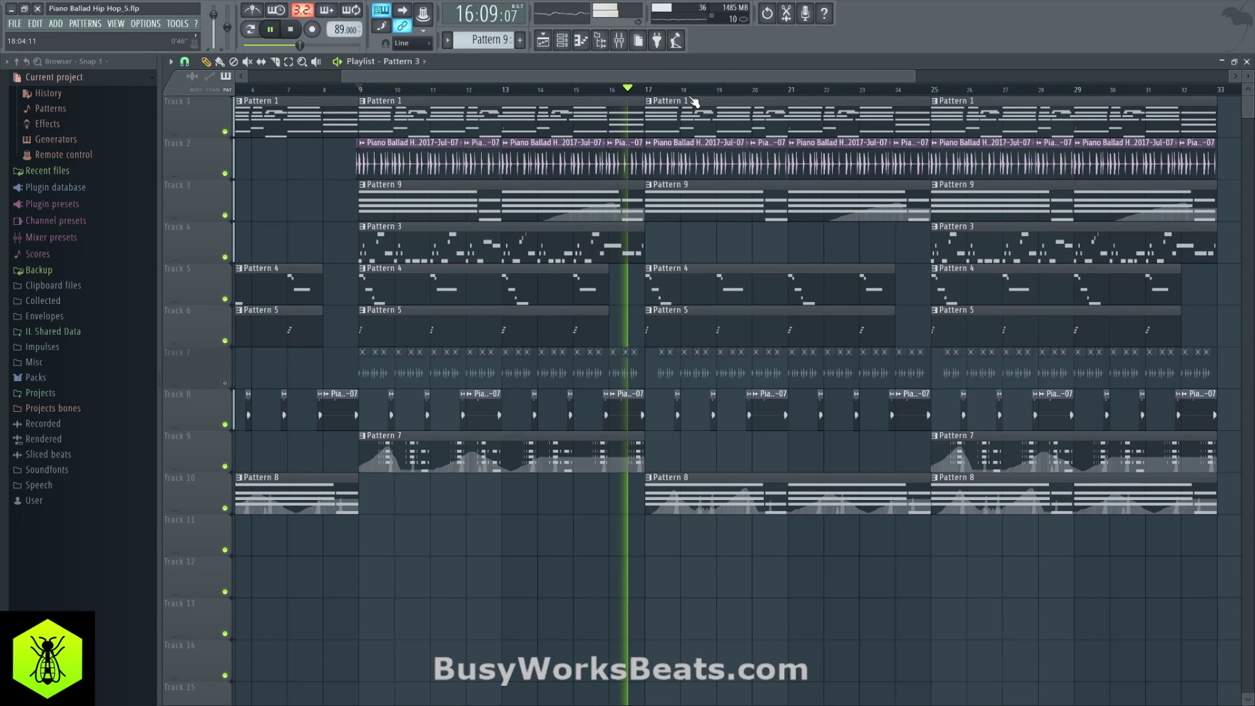
Unmute Track 7 and play the arrangement from bar 17, comparing it with Track 4 muted and unmuted.
{"action": "scroll", "coordinate": [689, 99], "scroll_direction": "down", "scroll_amount": 3}
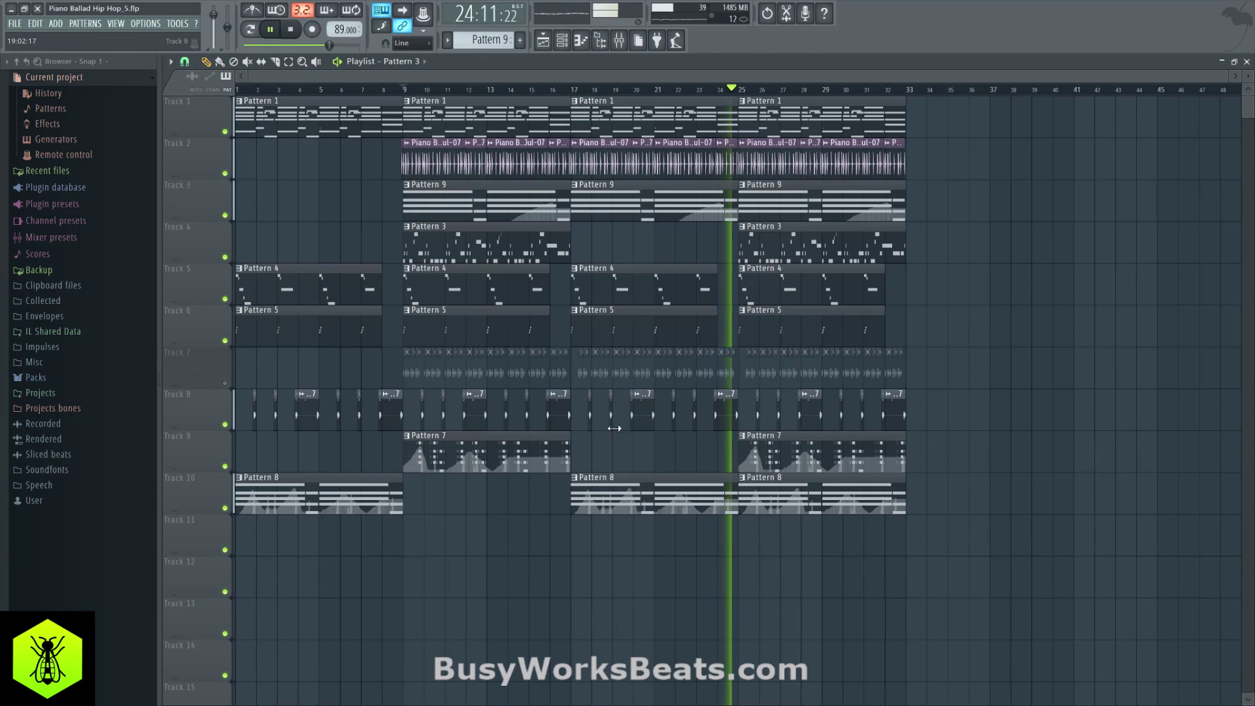
{"action": "left_click", "coordinate": [225, 383]}
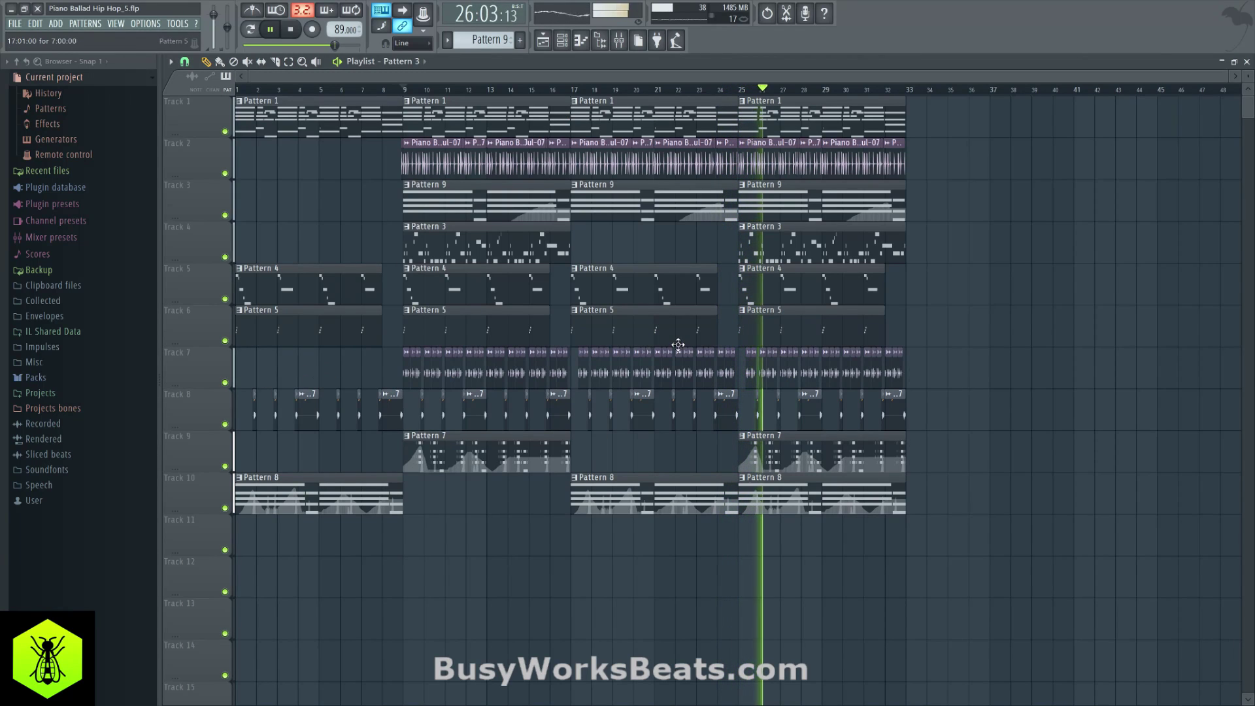
{"action": "left_click", "coordinate": [225, 257]}
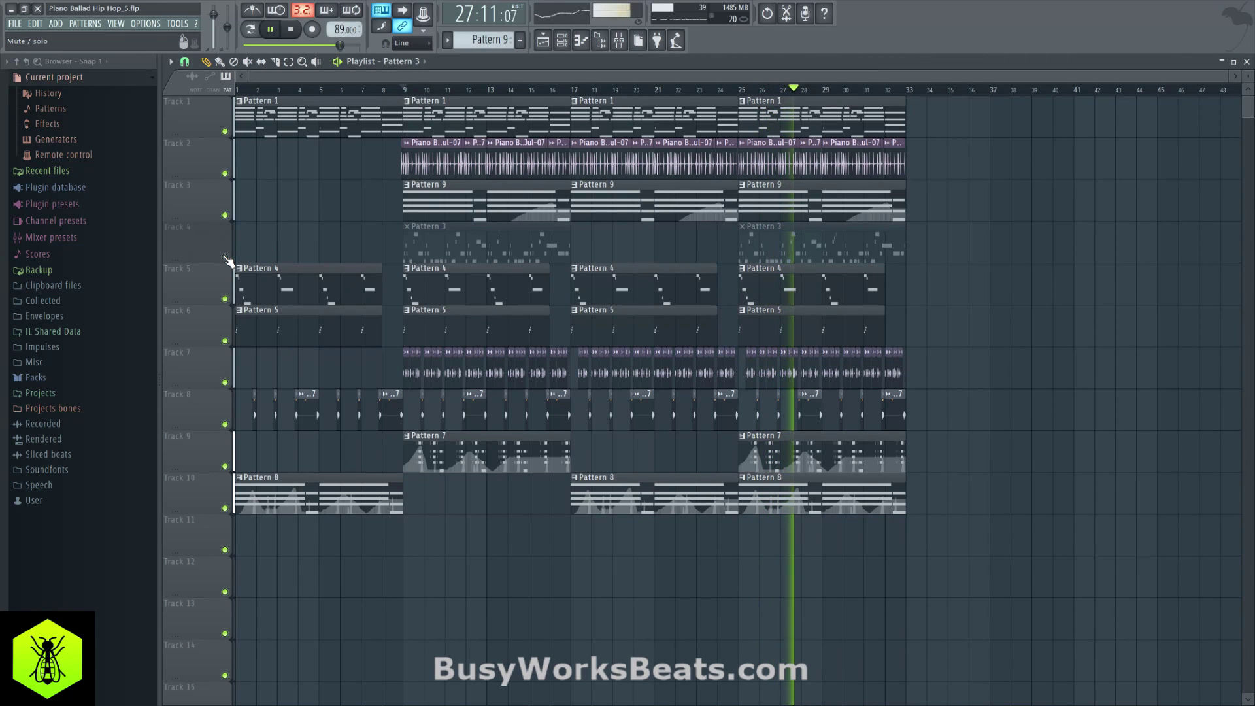
{"action": "left_click", "coordinate": [225, 257]}
{"action": "left_click", "coordinate": [569, 108]}
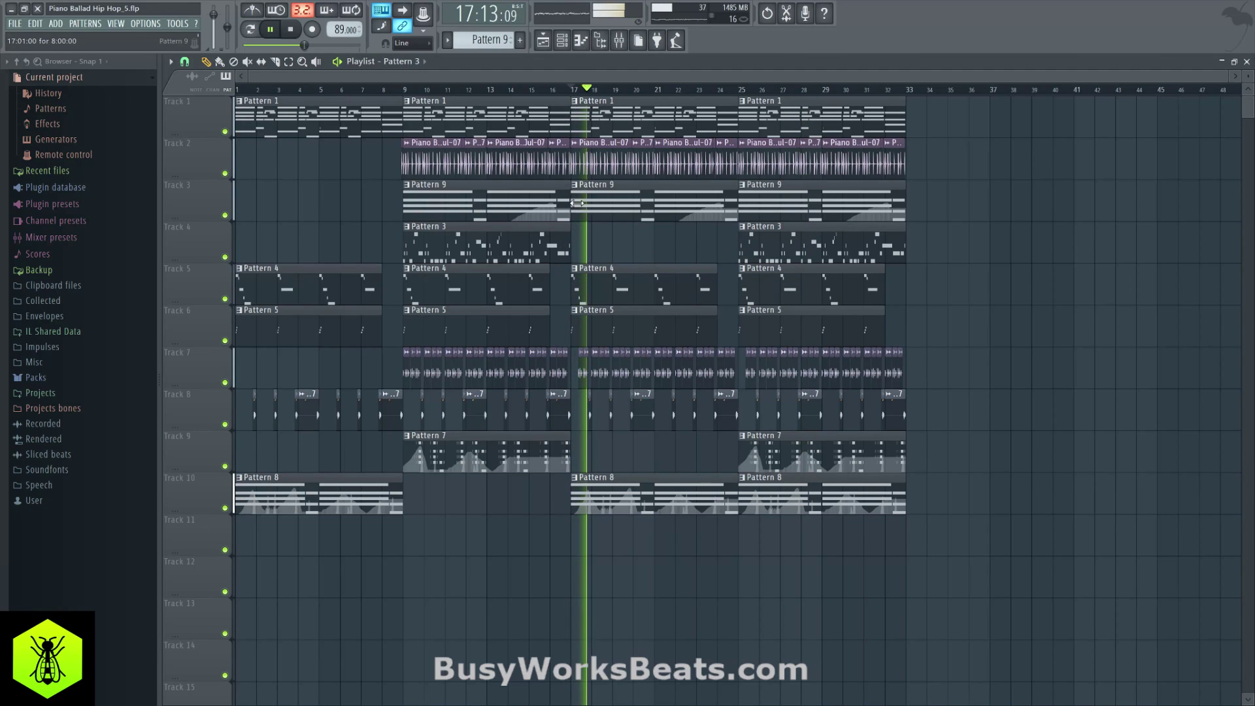
Set the playlist's grid snap to Bar.
{"action": "scroll", "coordinate": [552, 95], "scroll_direction": "up", "scroll_amount": 5}
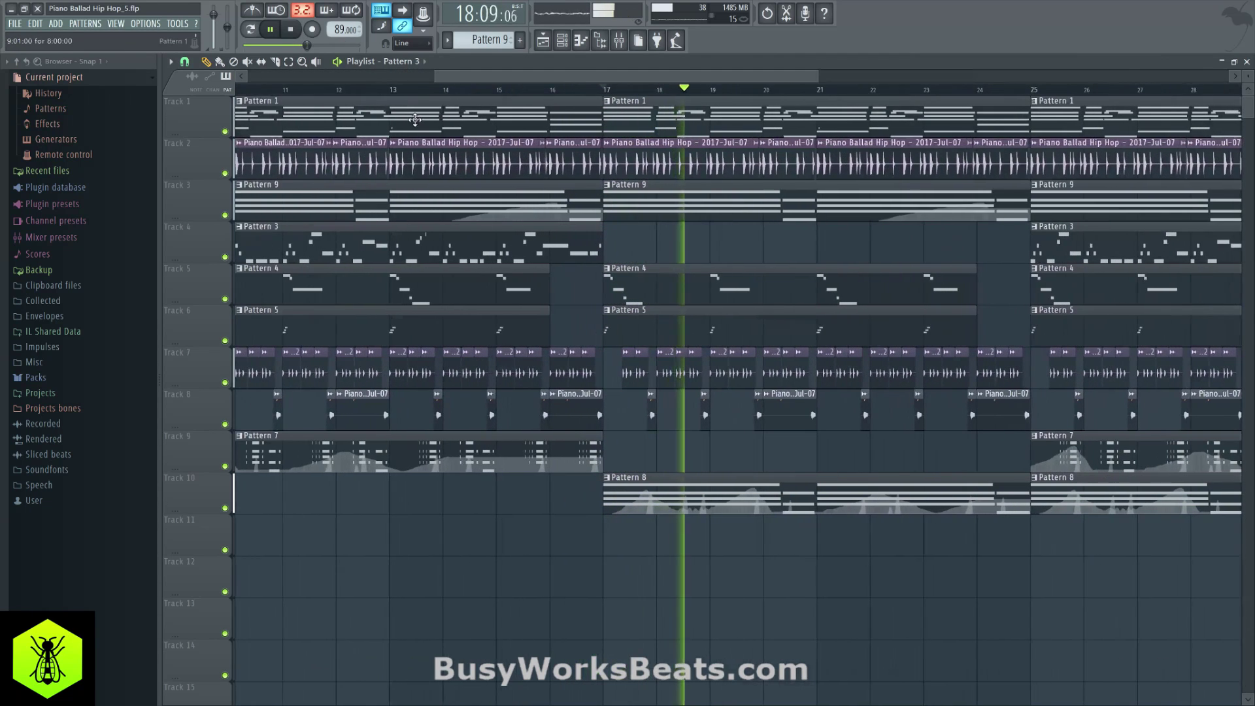
{"action": "scroll", "coordinate": [401, 95], "scroll_direction": "down", "scroll_amount": 3}
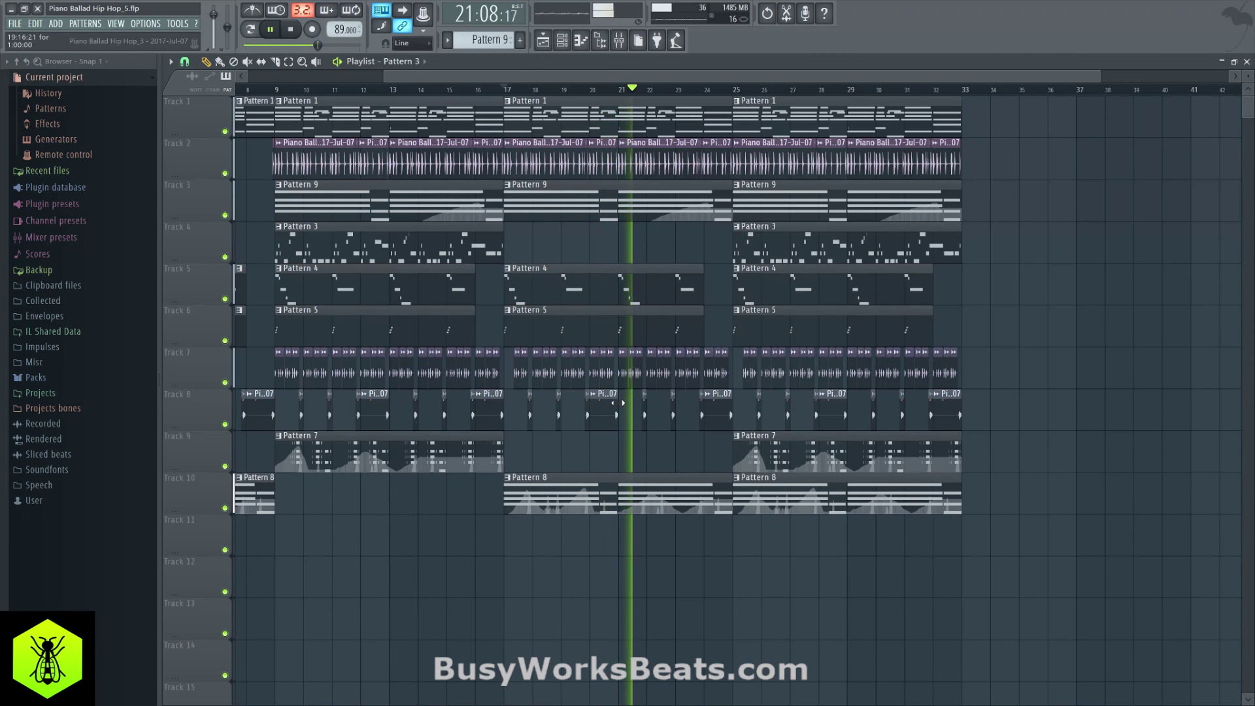
{"action": "scroll", "coordinate": [580, 94], "scroll_direction": "up", "scroll_amount": 1}
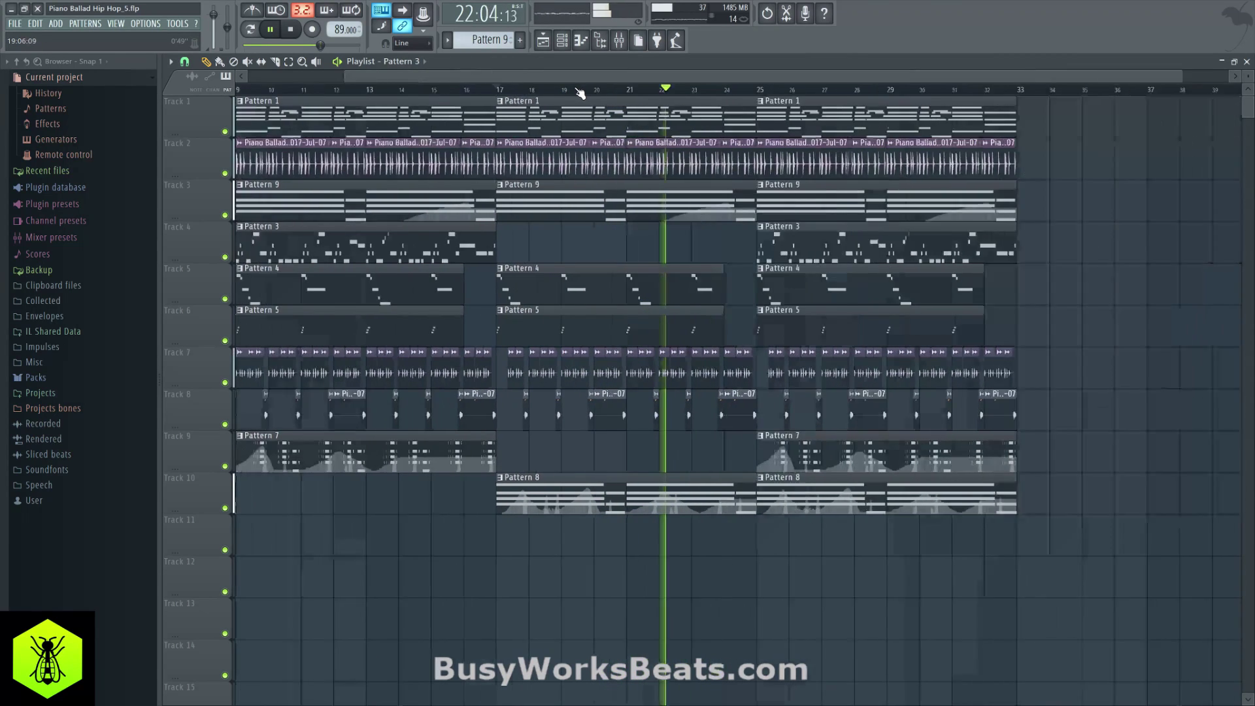
{"action": "scroll", "coordinate": [580, 93], "scroll_direction": "down", "scroll_amount": 2}
{"action": "left_click", "coordinate": [185, 61]}
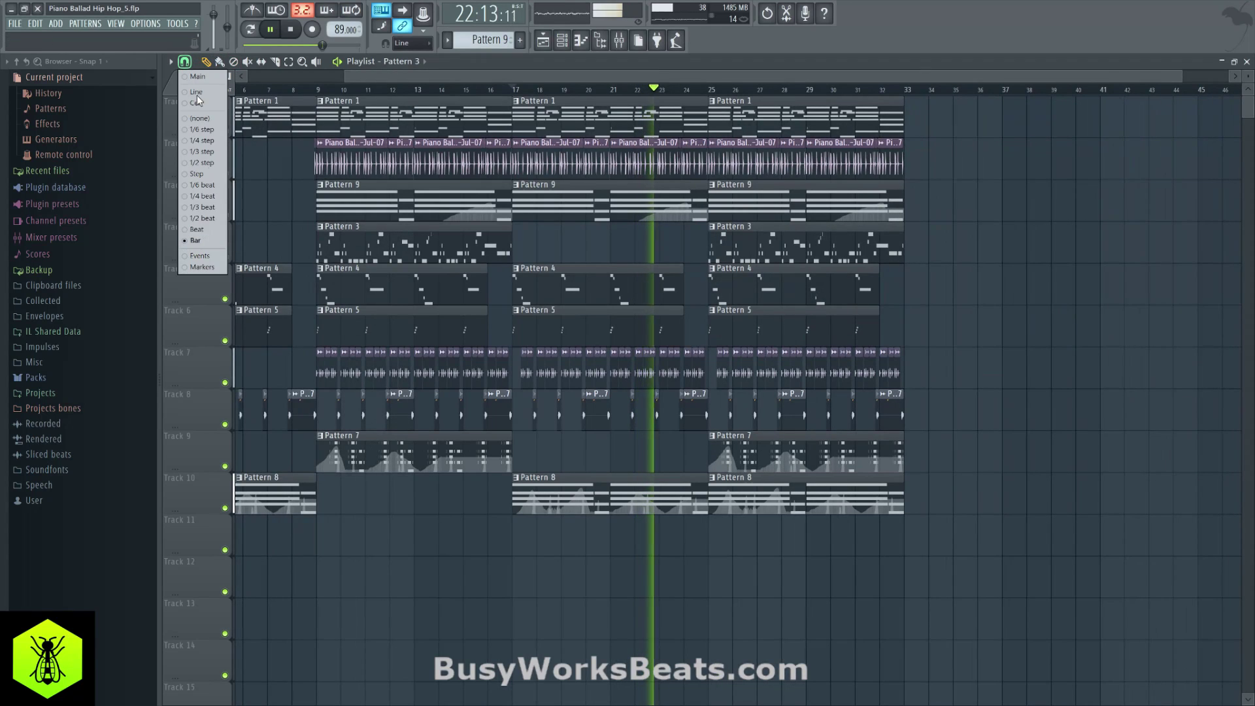
{"action": "left_click", "coordinate": [207, 244]}
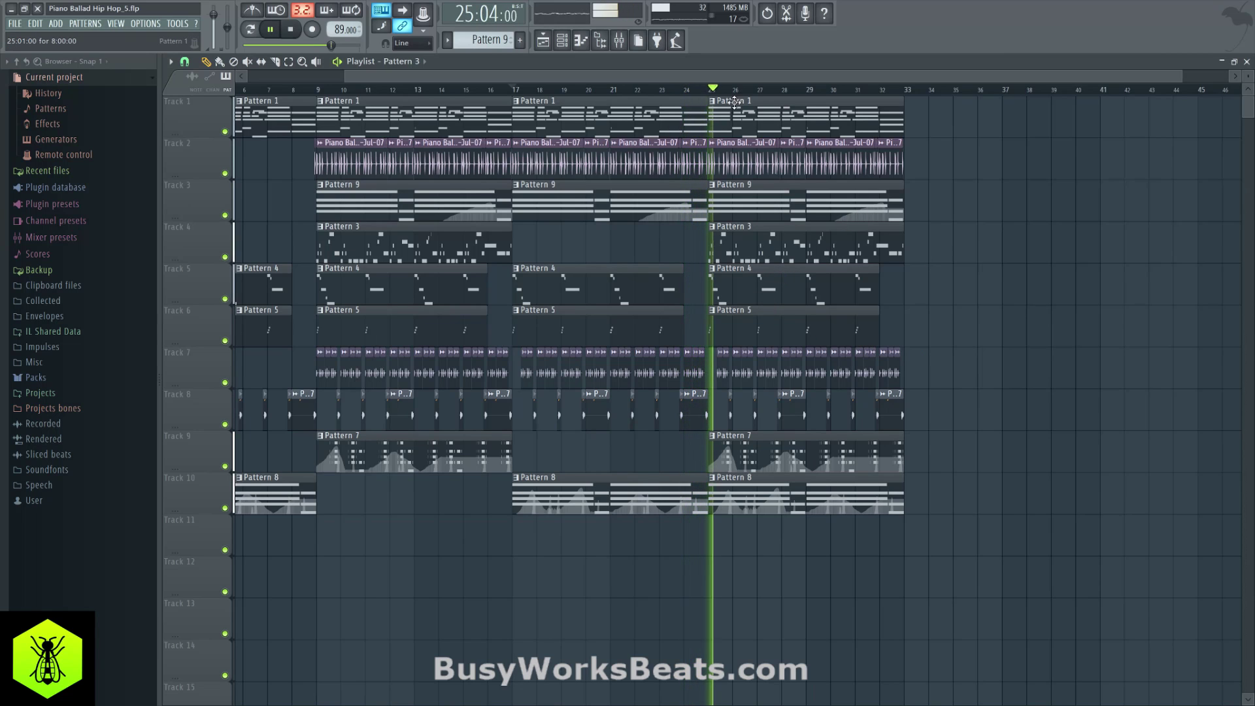
Delete the Pattern 8 clip on Track 10 and the Pattern 9 clip on Track 3 at bar 25, and play from there.
{"action": "scroll", "coordinate": [711, 97], "scroll_direction": "down", "scroll_amount": 2}
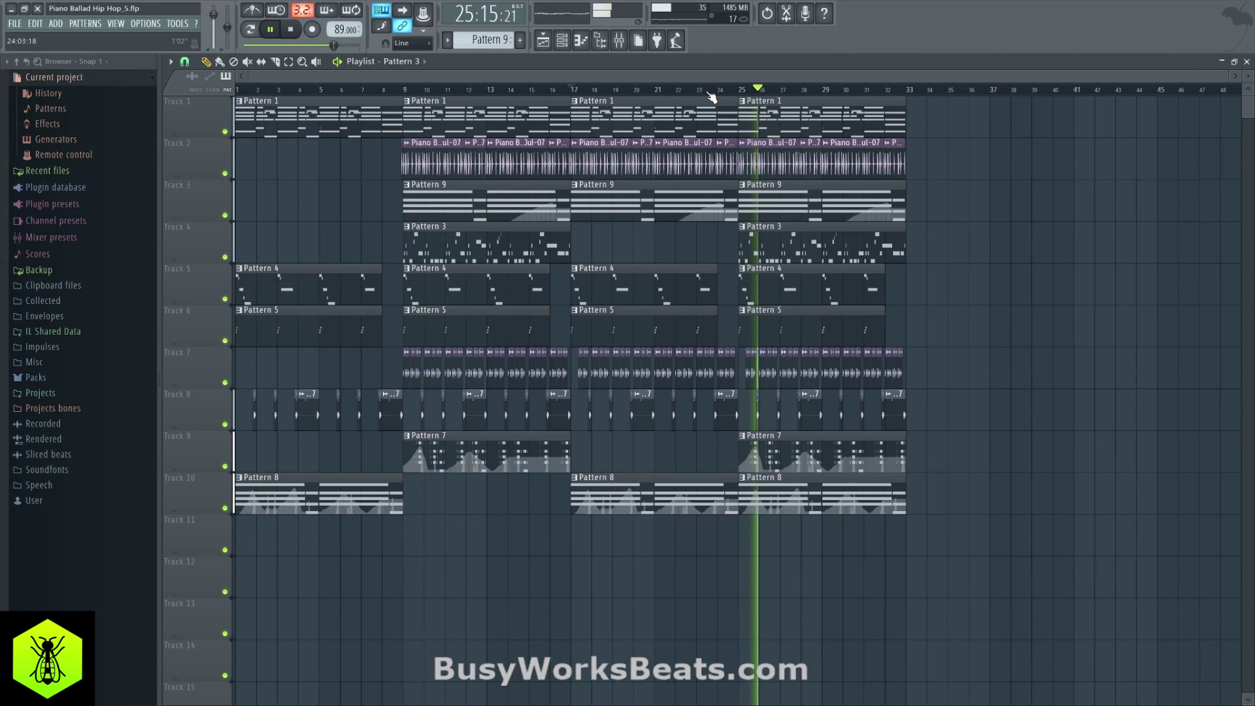
{"action": "right_click", "coordinate": [829, 495]}
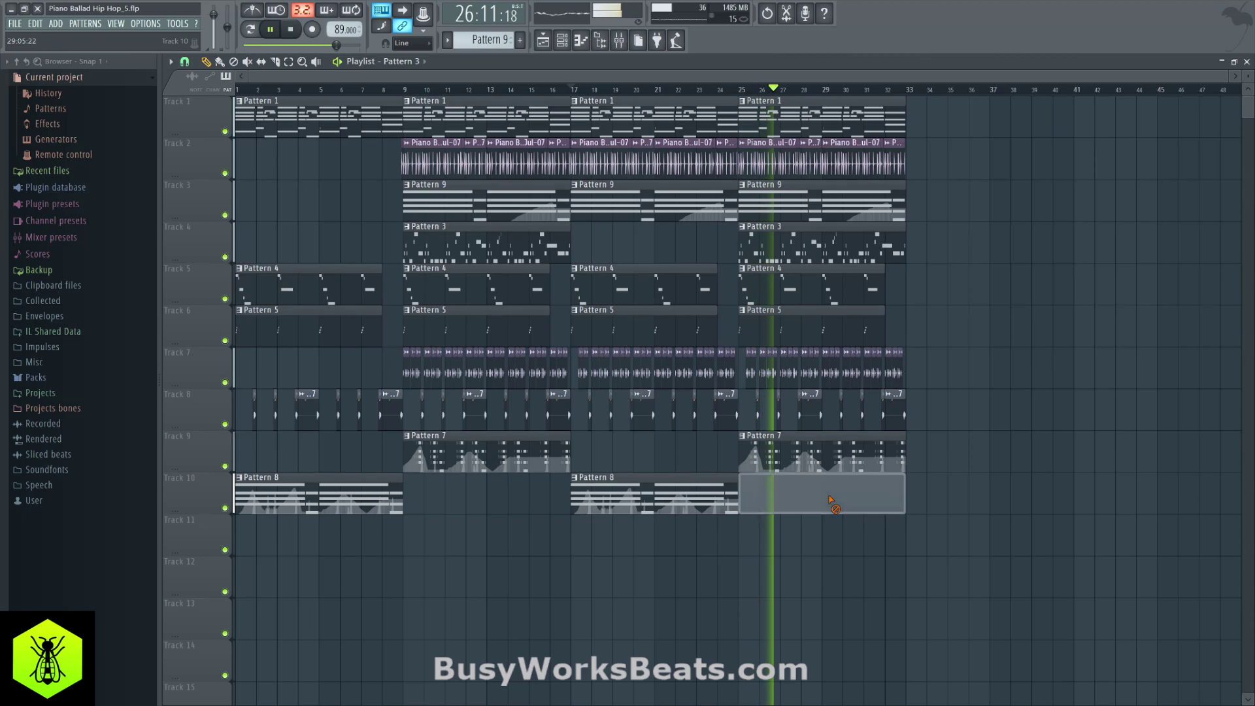
{"action": "right_click", "coordinate": [795, 201]}
{"action": "left_click", "coordinate": [733, 93]}
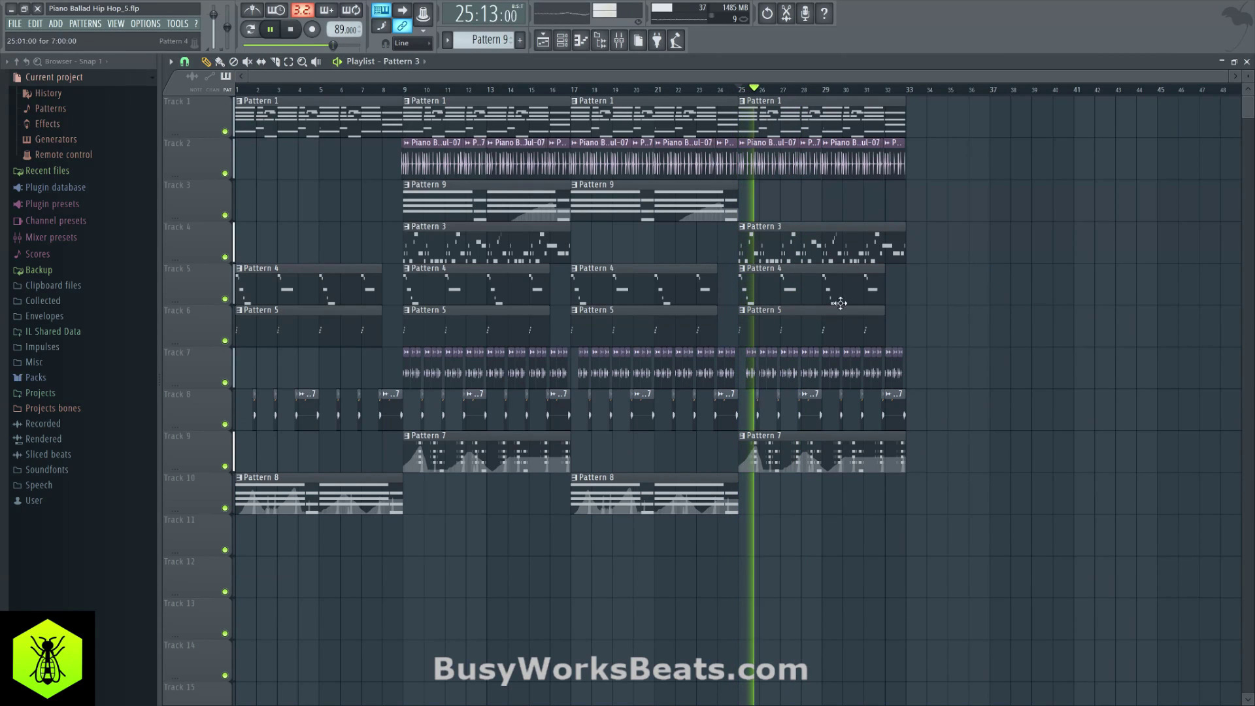
{"action": "left_click_drag", "start_coordinate": [747, 369], "coordinate": [814, 372]}
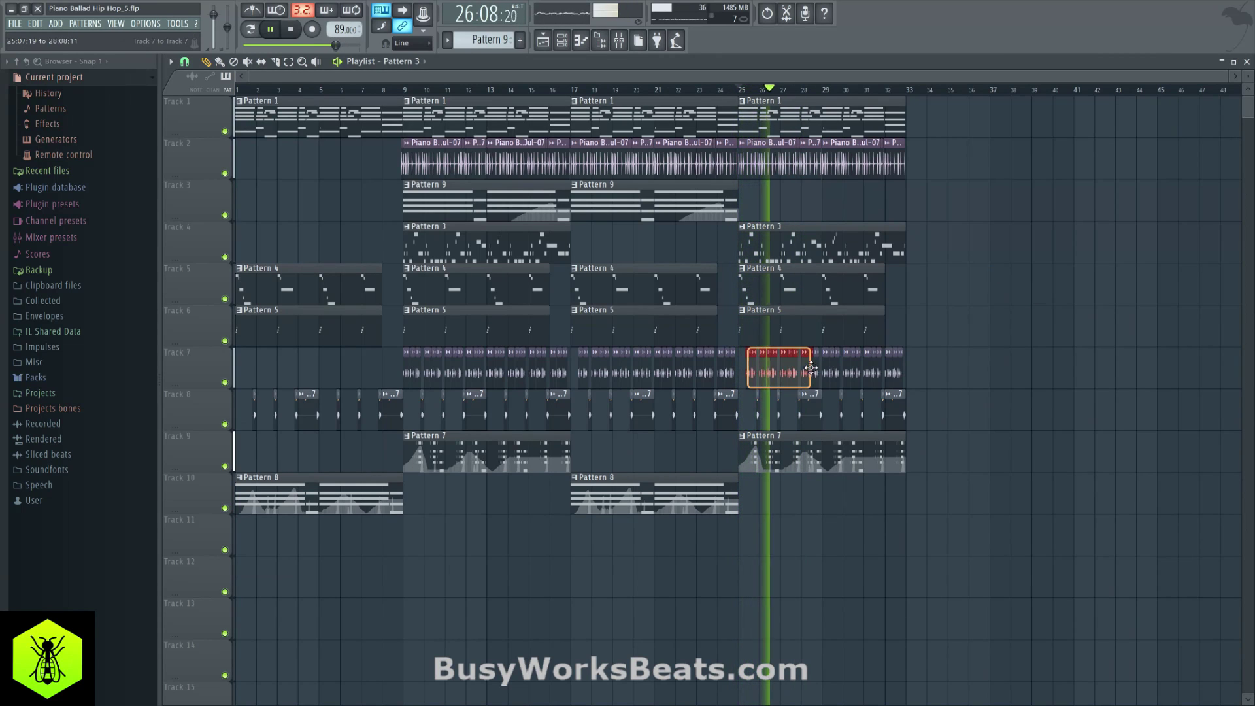
{"action": "left_click", "coordinate": [1002, 316]}
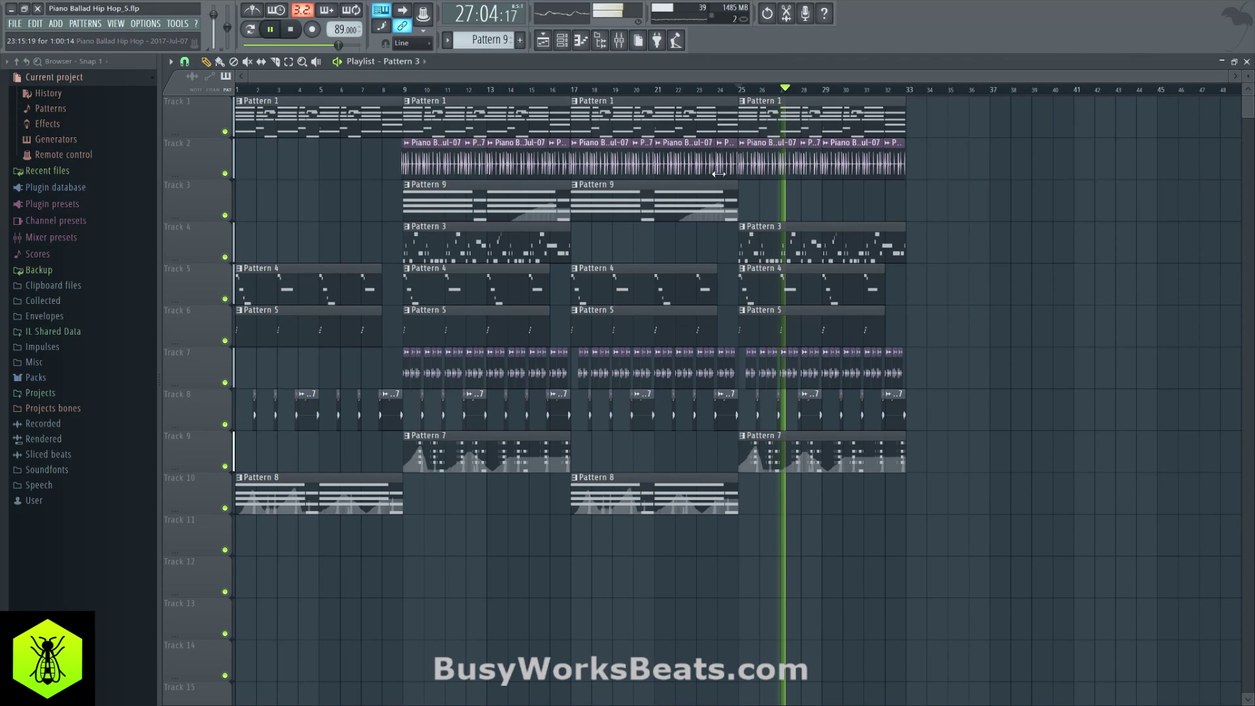
{"action": "left_click", "coordinate": [621, 46]}
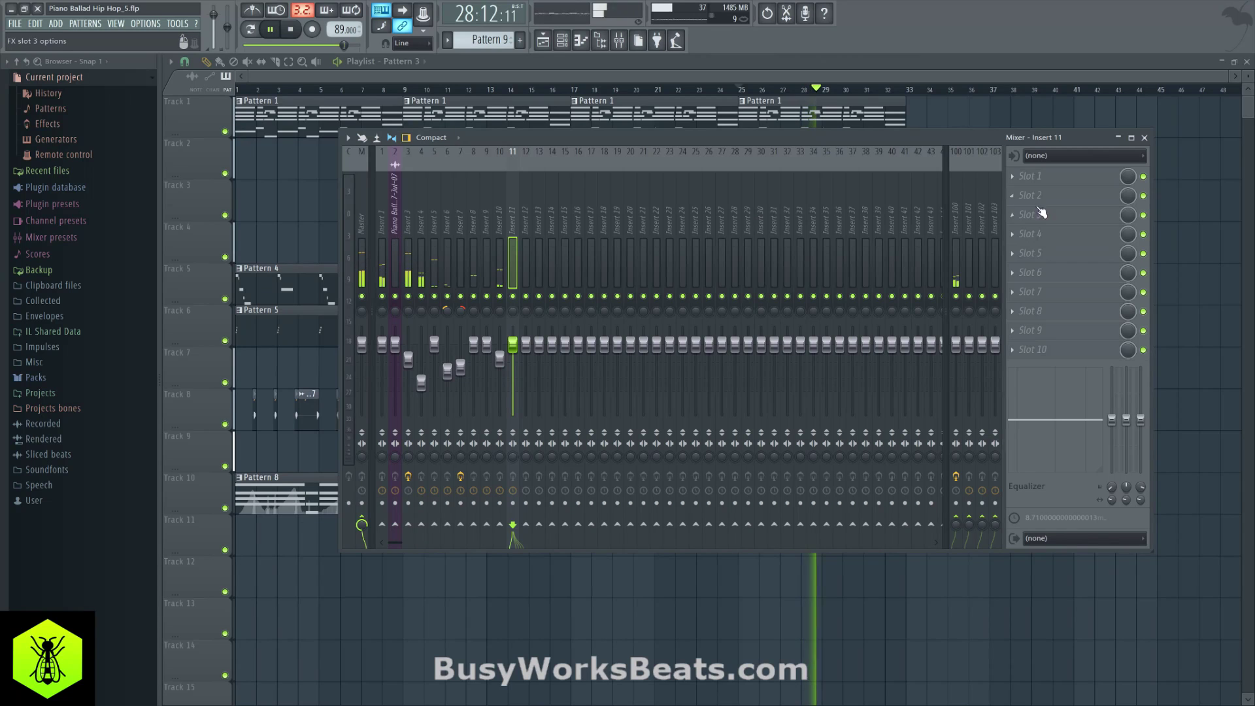
{"action": "left_click", "coordinate": [1144, 137]}
Restart playback from the beginning of the song and create a new empty pattern with the Keyscape channel selected.
{"action": "left_click", "coordinate": [614, 90]}
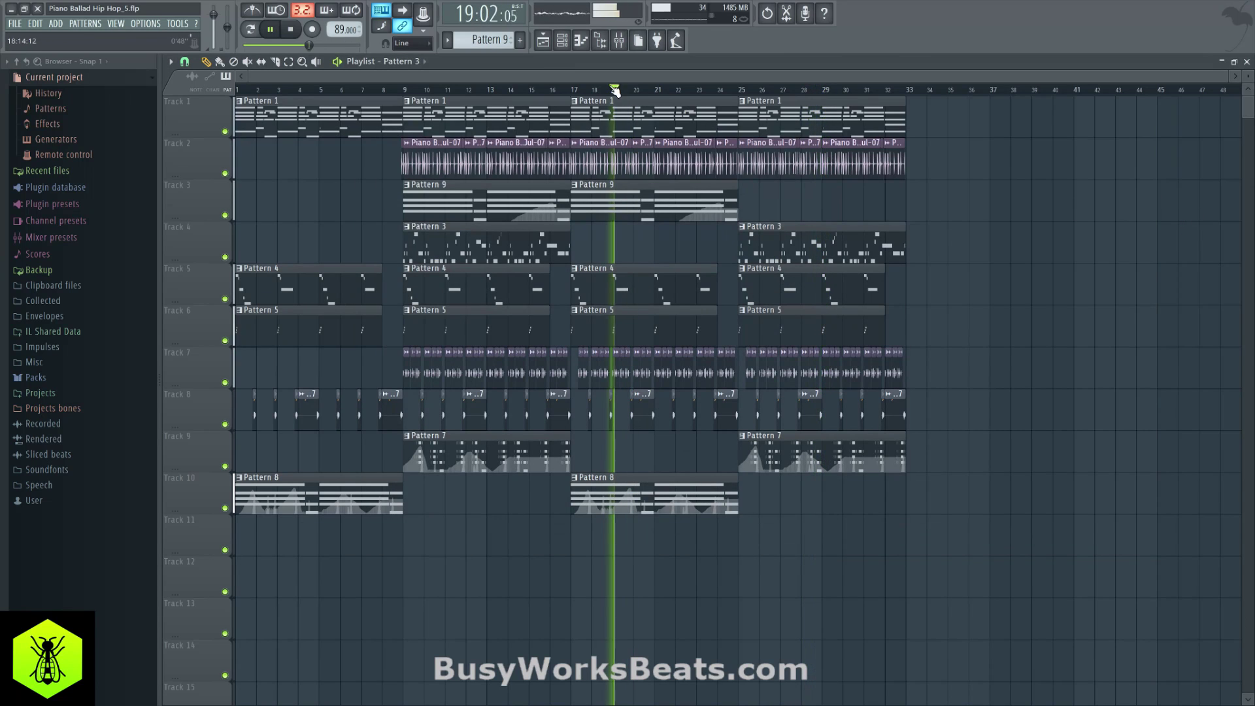
{"action": "left_click", "coordinate": [268, 31]}
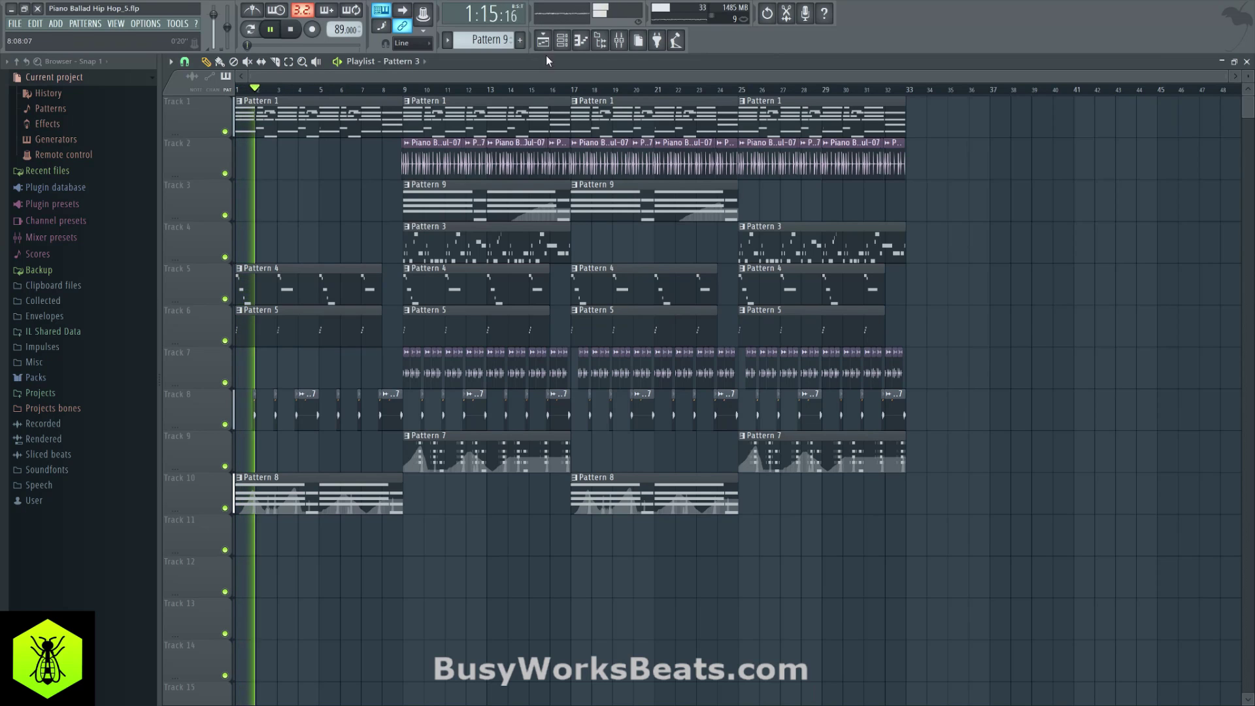
{"action": "key", "text": "F6"}
{"action": "left_click", "coordinate": [520, 40]}
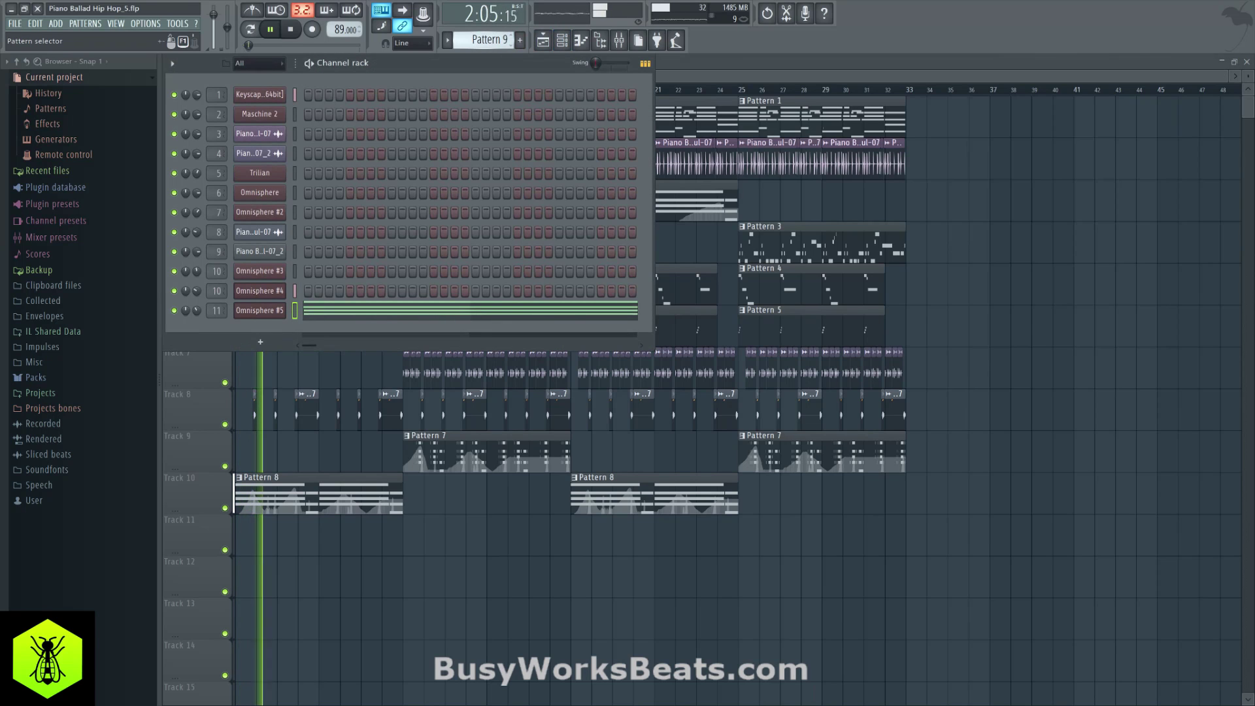
{"action": "left_click", "coordinate": [293, 96]}
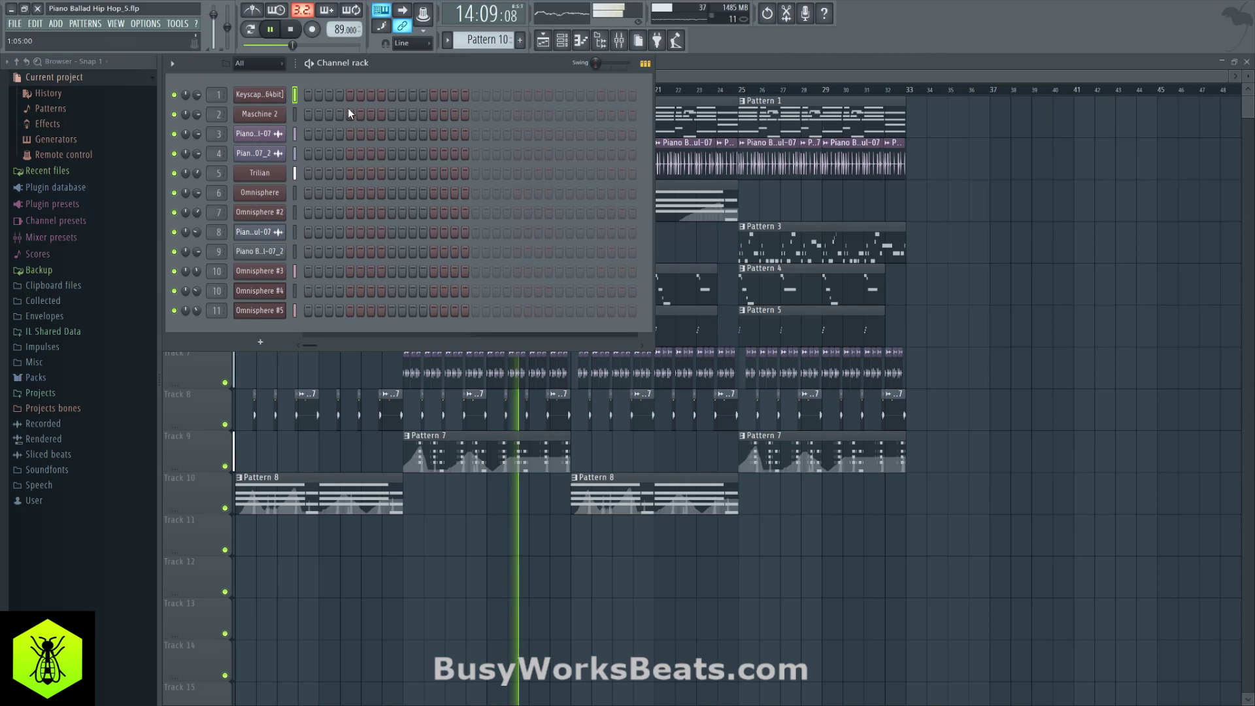
Save the project as a new version, Piano Ballad Hip Hop_6.flp, and return to the playlist.
{"action": "left_click", "coordinate": [19, 24]}
{"action": "left_click", "coordinate": [16, 24]}
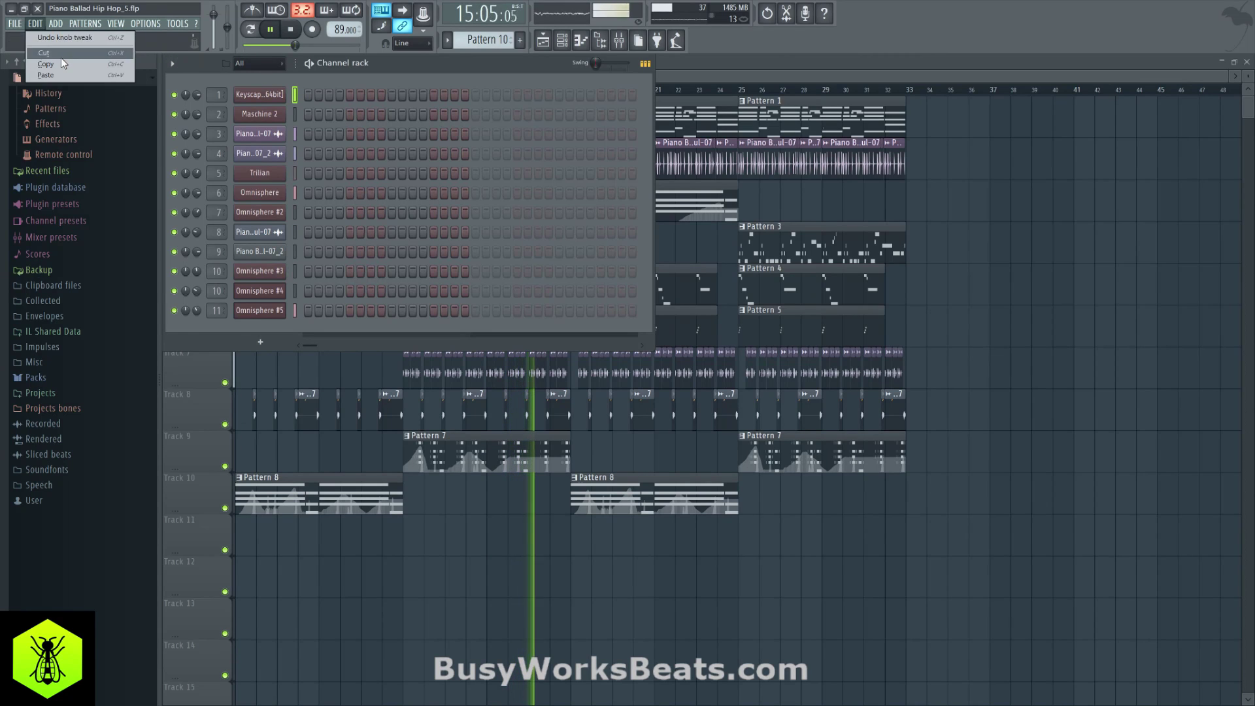
{"action": "left_click", "coordinate": [15, 23]}
{"action": "left_click", "coordinate": [43, 98]}
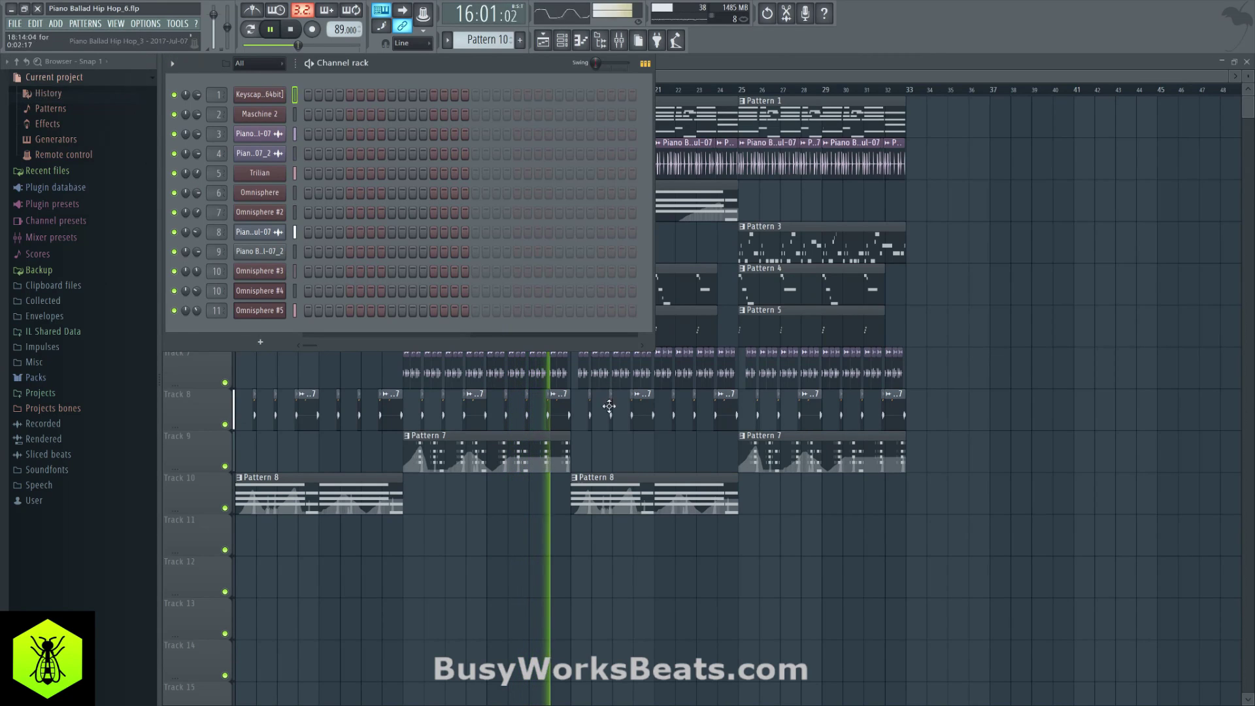
{"action": "key", "text": "F6"}
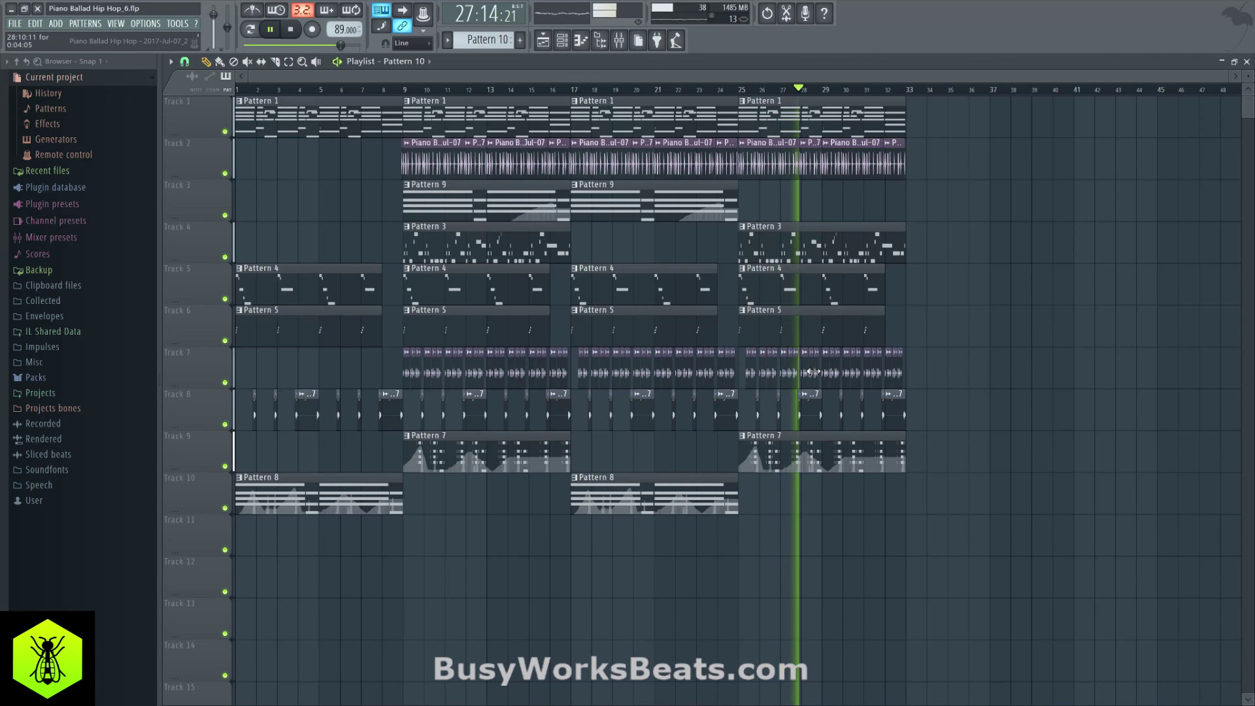
Delete all the audio clips on Track 7 from bar 25 onward.
{"action": "right_click", "coordinate": [778, 372]}
{"action": "right_click", "coordinate": [827, 373]}
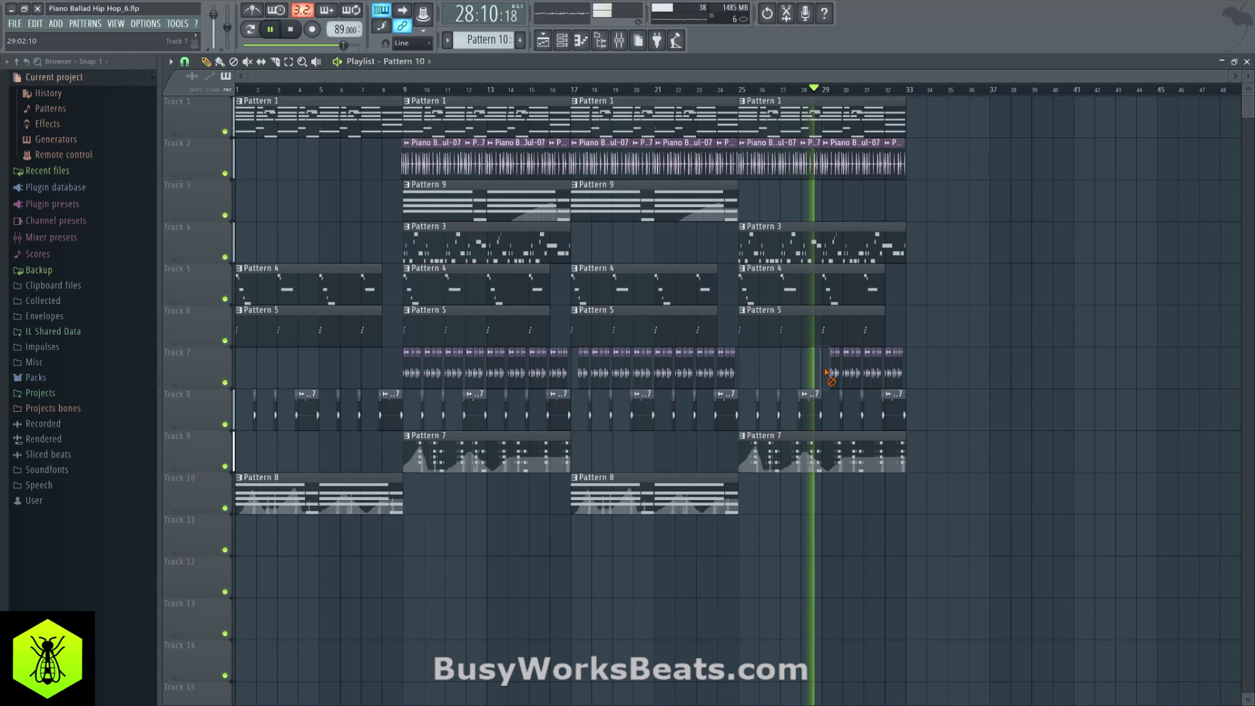
{"action": "right_click", "coordinate": [863, 373]}
{"action": "right_click", "coordinate": [896, 373]}
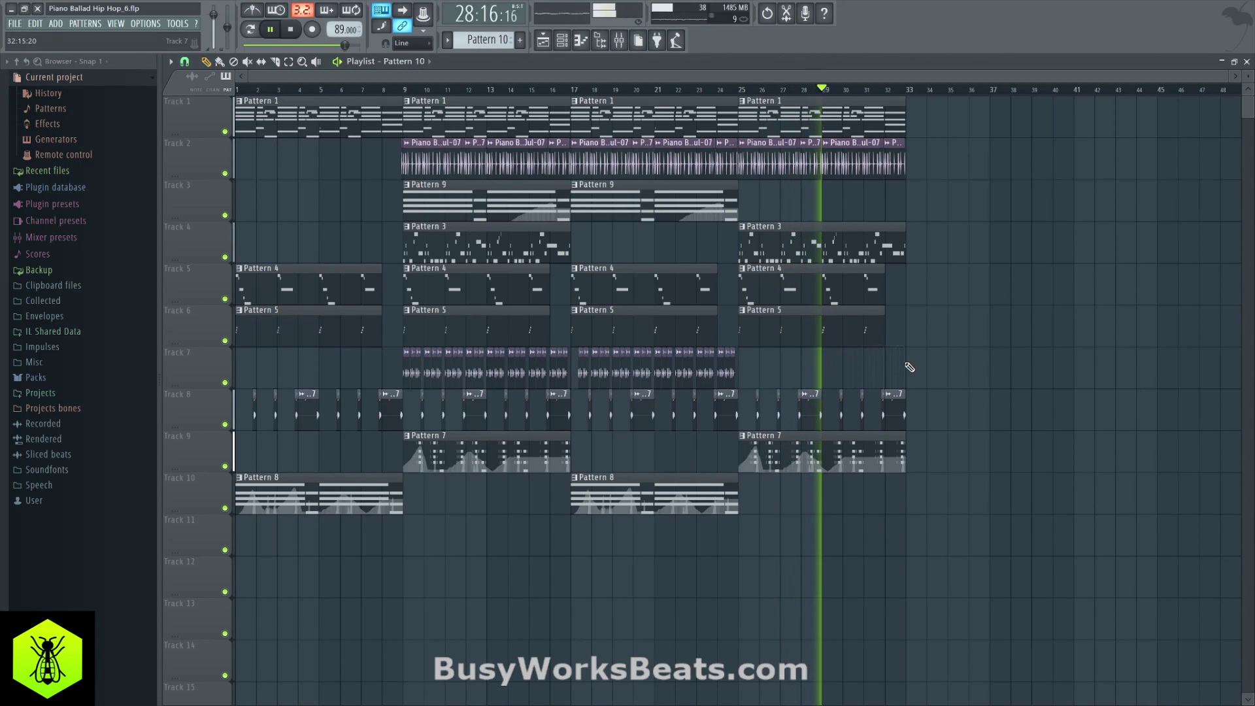
Delete the two longer audio clips on Track 8 near bars 28 and 32.
{"action": "right_click", "coordinate": [904, 409]}
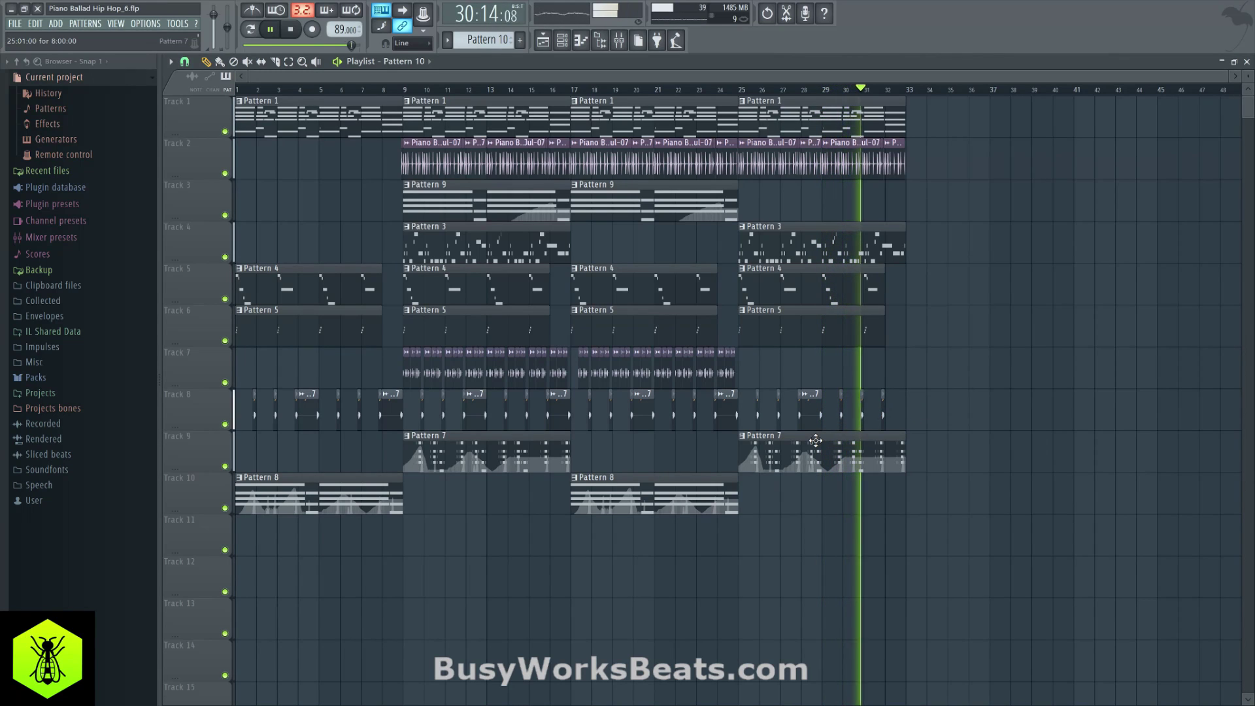
{"action": "left_click", "coordinate": [817, 415], "text": "ctrl"}
{"action": "left_click", "coordinate": [898, 415], "text": "ctrl"}
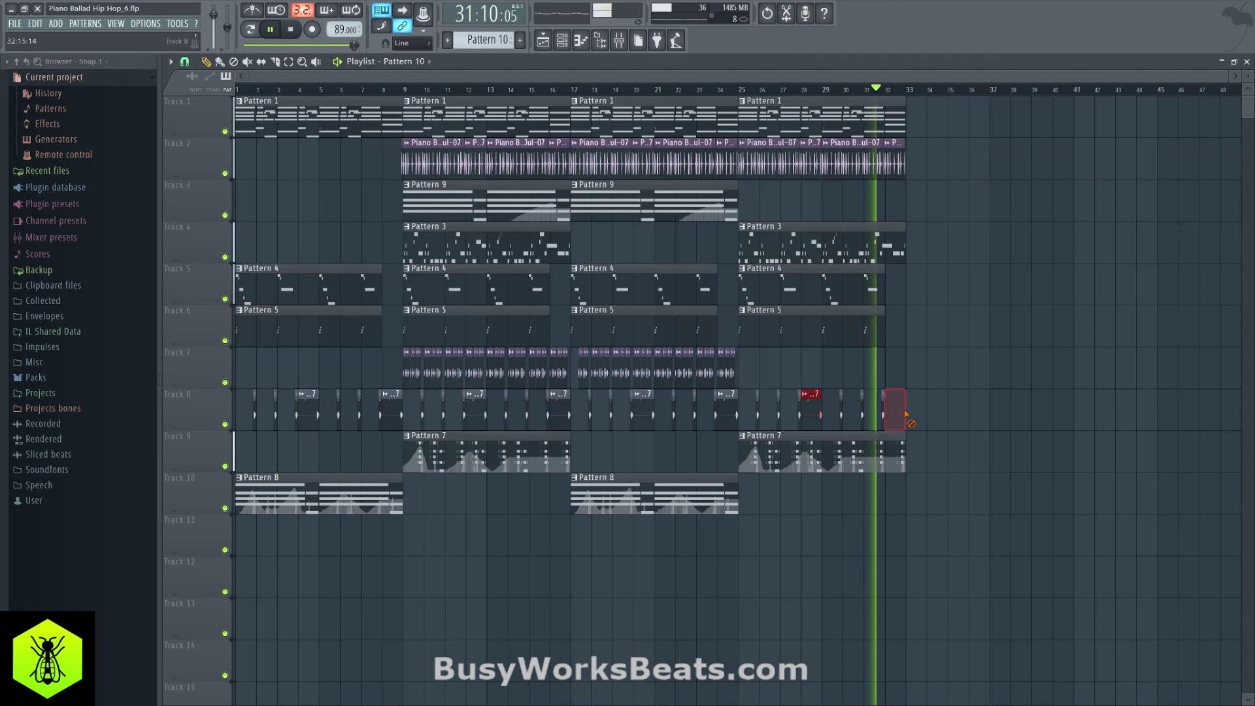
{"action": "right_click", "coordinate": [899, 415]}
{"action": "right_click", "coordinate": [814, 417]}
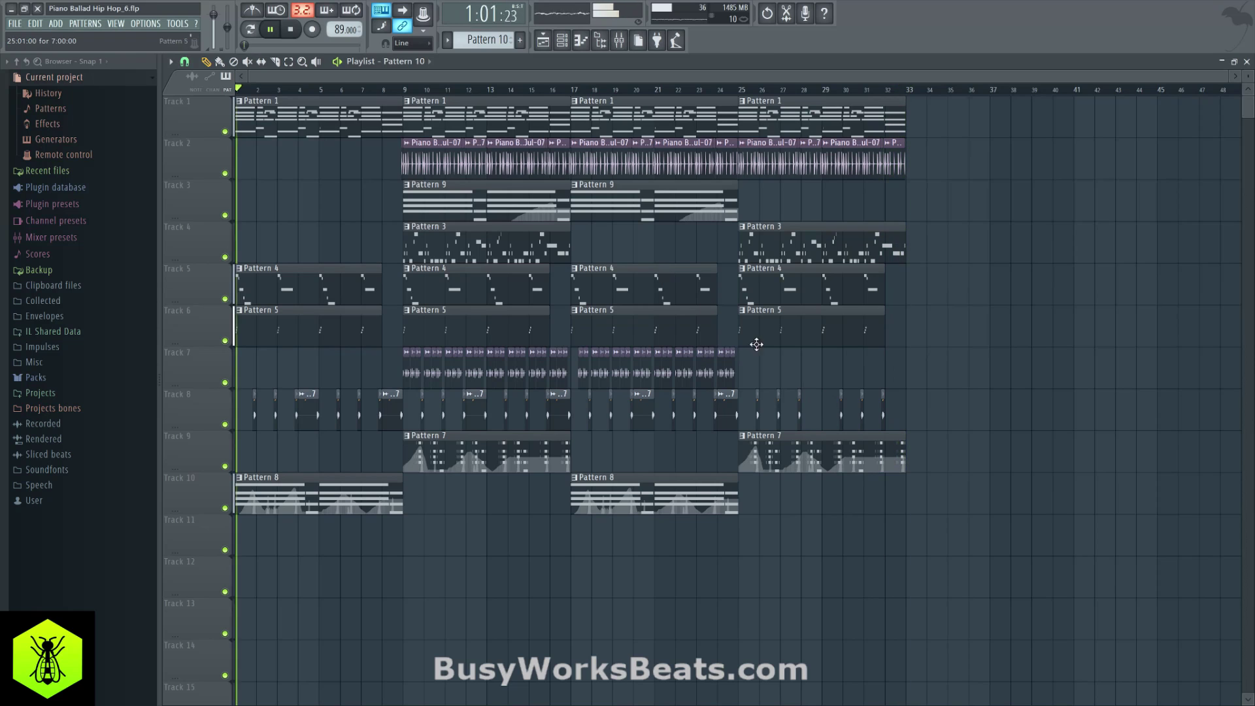
Copy the bar 25 section and Track 10's Pattern 8 clip from bar 17 to bar 33, and play from bar 25.
{"action": "left_click_drag", "start_coordinate": [1048, 513], "coordinate": [744, 103]}
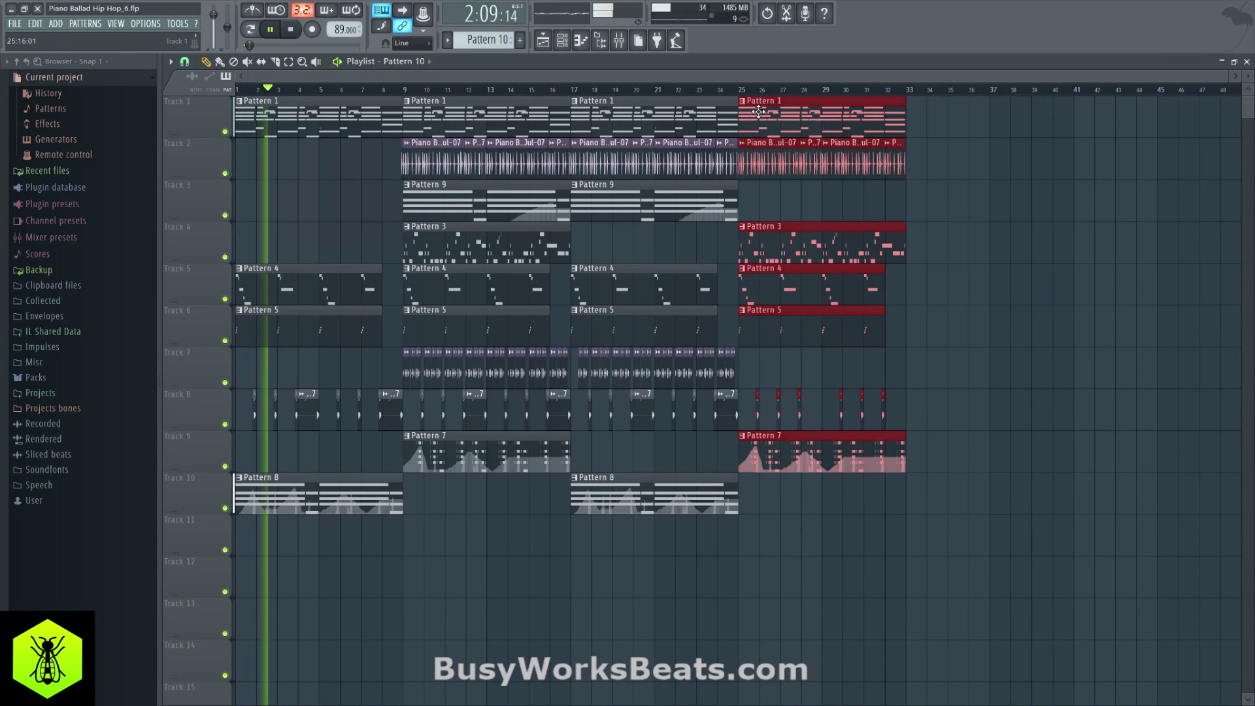
{"action": "left_click_drag", "start_coordinate": [770, 334], "coordinate": [935, 333]}
{"action": "left_click_drag", "start_coordinate": [653, 495], "coordinate": [1009, 531]}
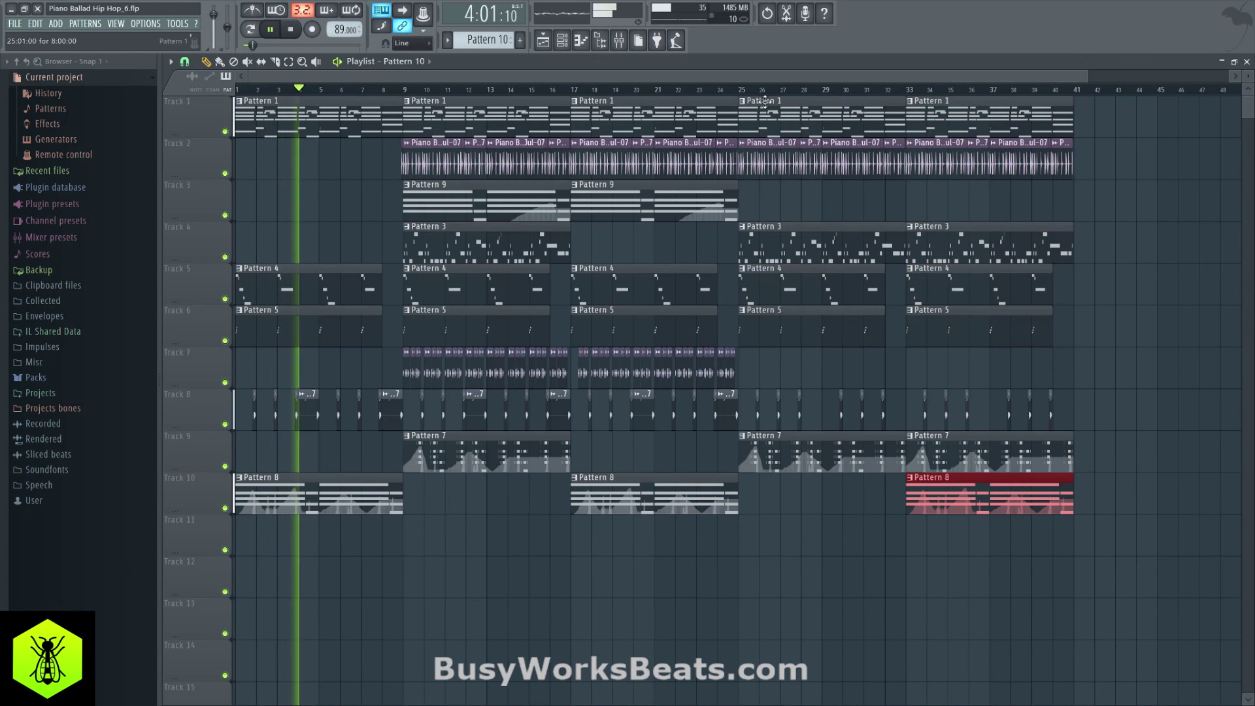
{"action": "left_click", "coordinate": [739, 90]}
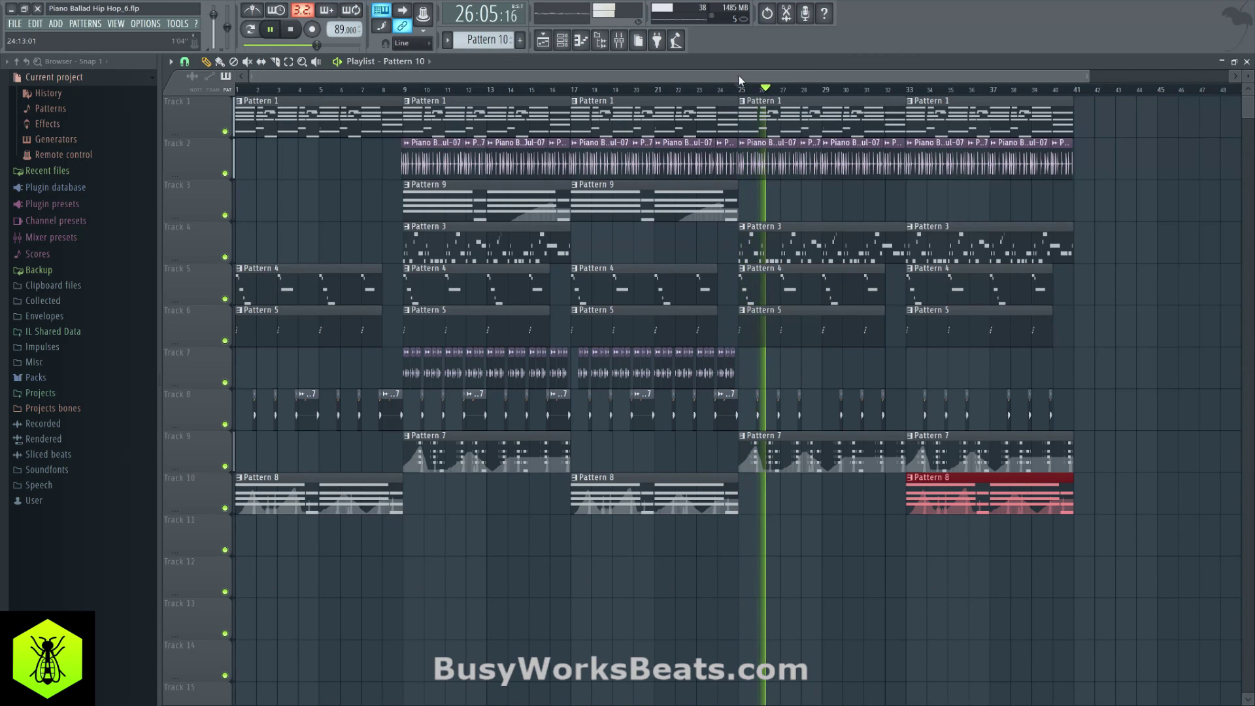
Place Pattern 9's second half on Track 3 from bar 37 to 41, and delete Track 9's Pattern 7 clip at bar 33.
{"action": "left_click_drag", "start_coordinate": [739, 76], "coordinate": [885, 74]}
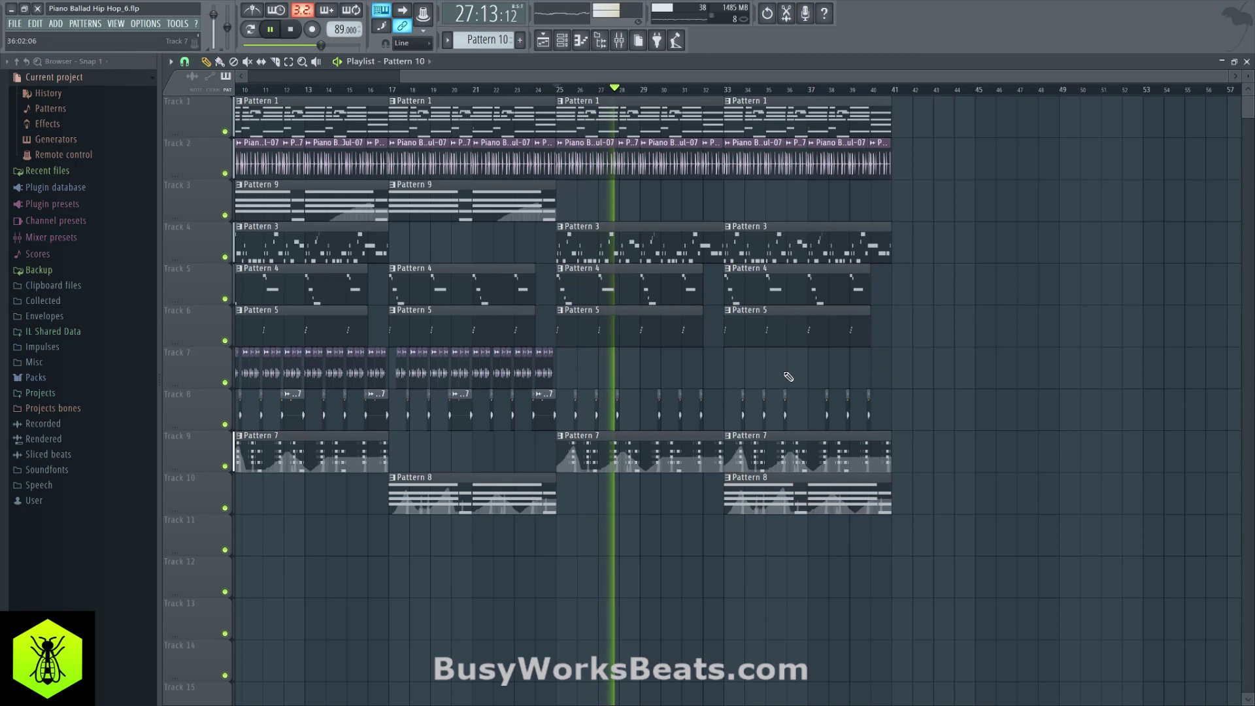
{"action": "left_click_drag", "start_coordinate": [503, 219], "coordinate": [797, 165]}
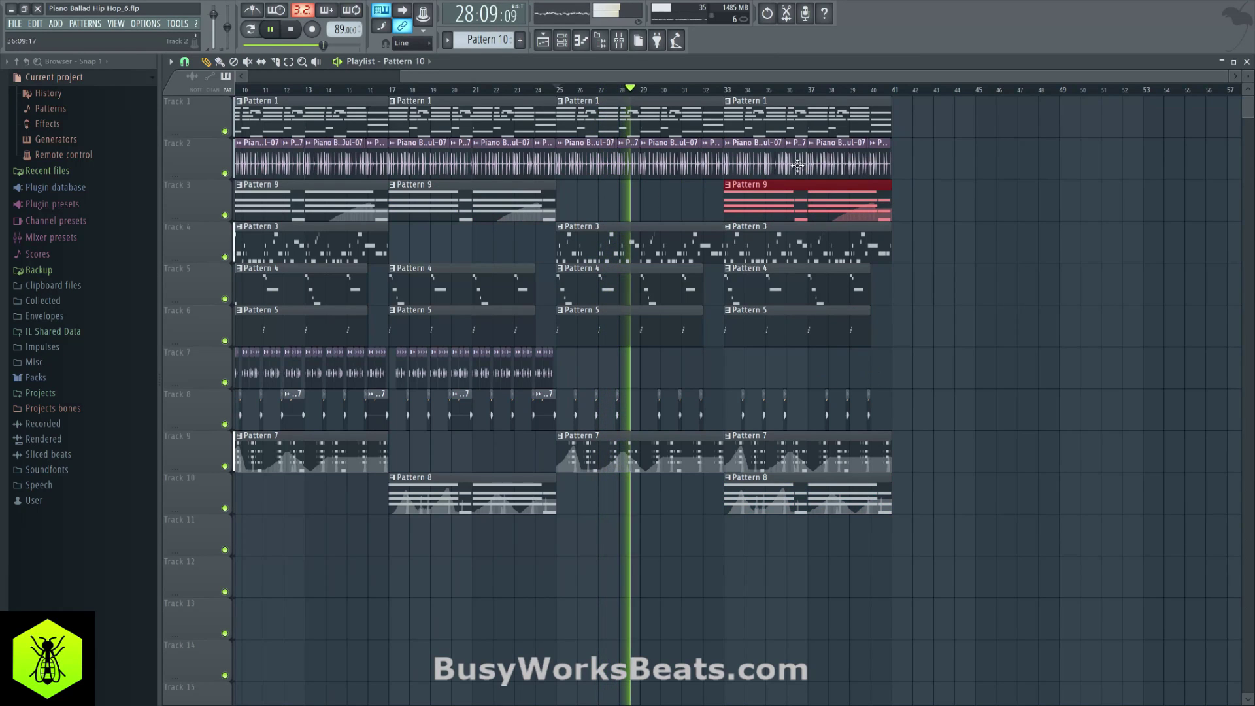
{"action": "left_click_drag", "start_coordinate": [724, 214], "coordinate": [829, 208]}
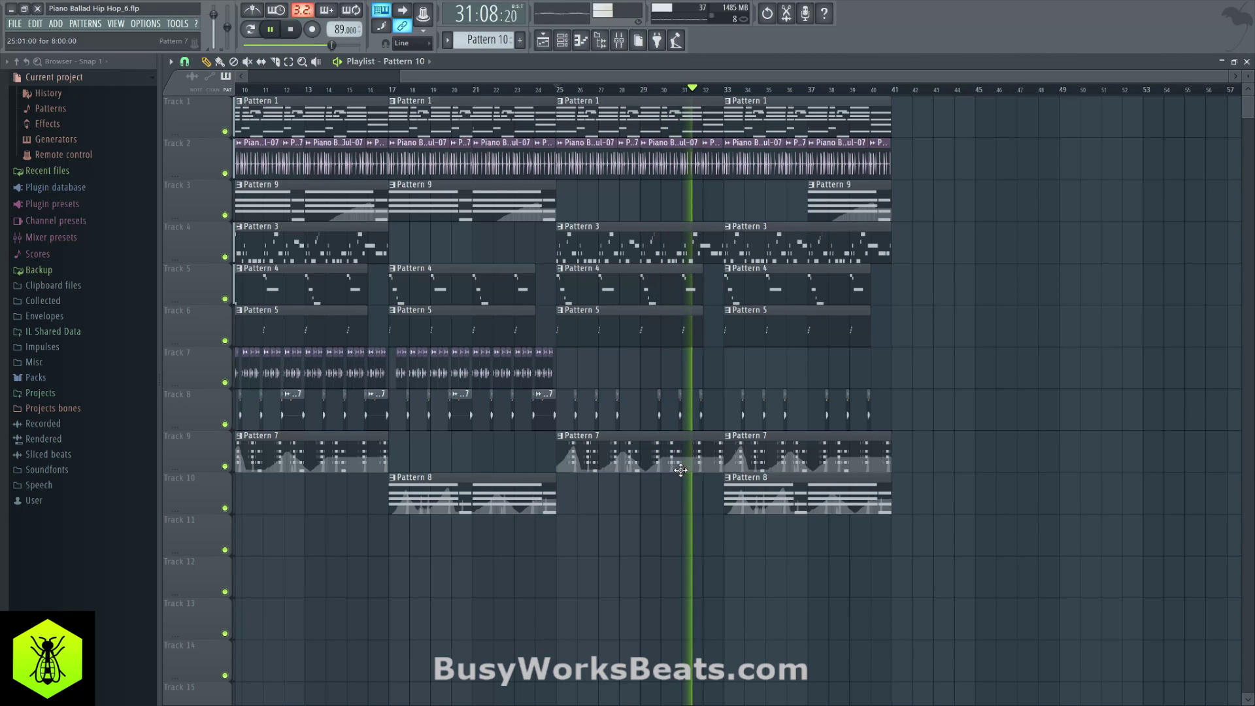
{"action": "right_click", "coordinate": [737, 456]}
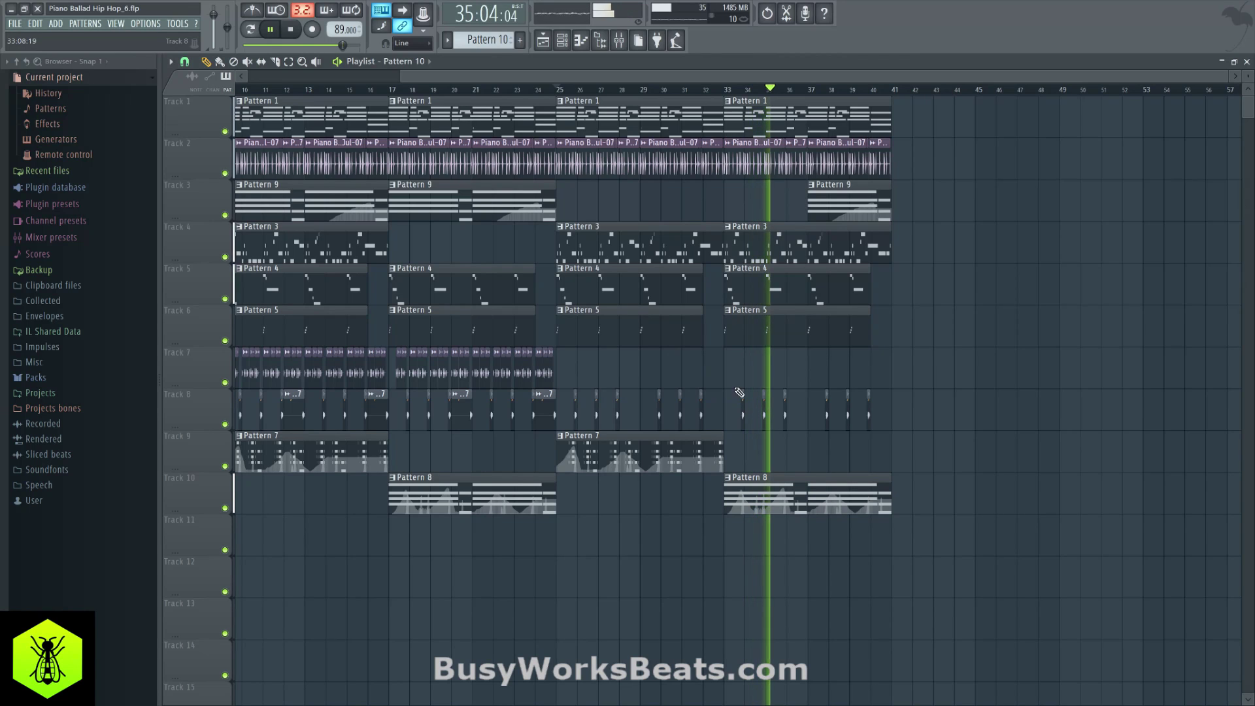
Select all Track 2 audio clips, nudge them slightly with snap set to none, and turn snapping back on.
{"action": "left_click_drag", "start_coordinate": [439, 73], "coordinate": [317, 105]}
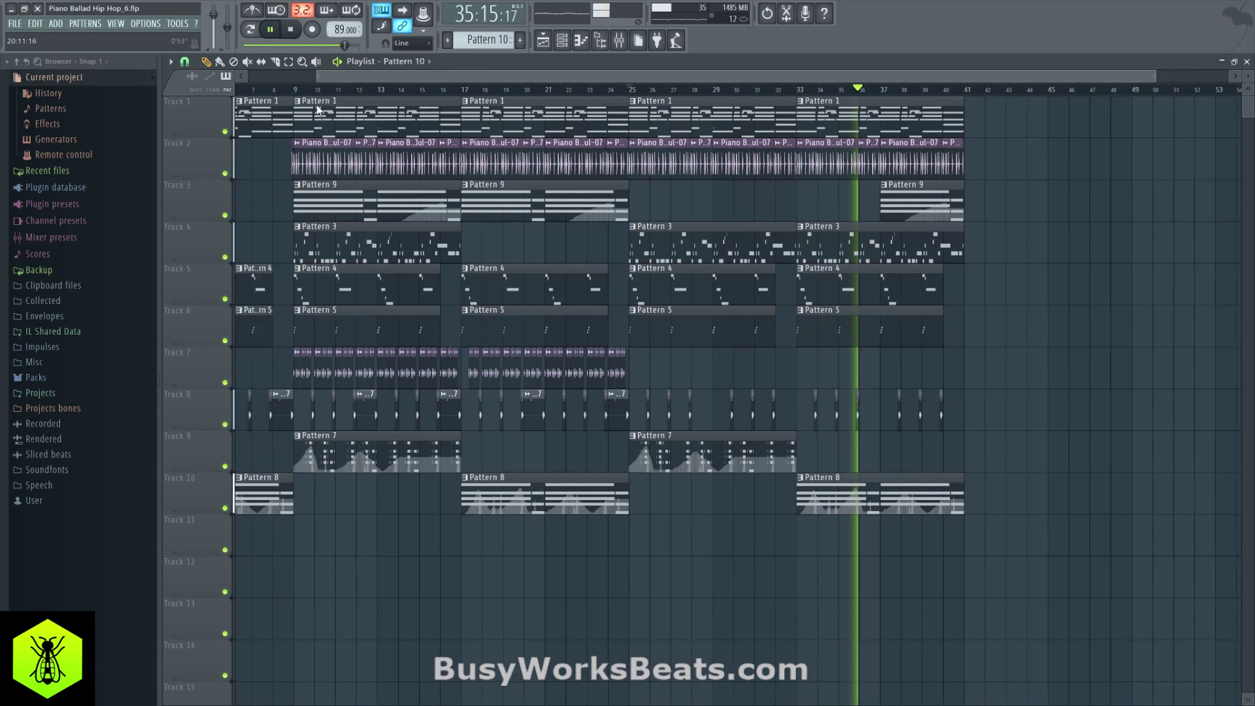
{"action": "left_click", "coordinate": [204, 155]}
{"action": "left_click", "coordinate": [186, 57]}
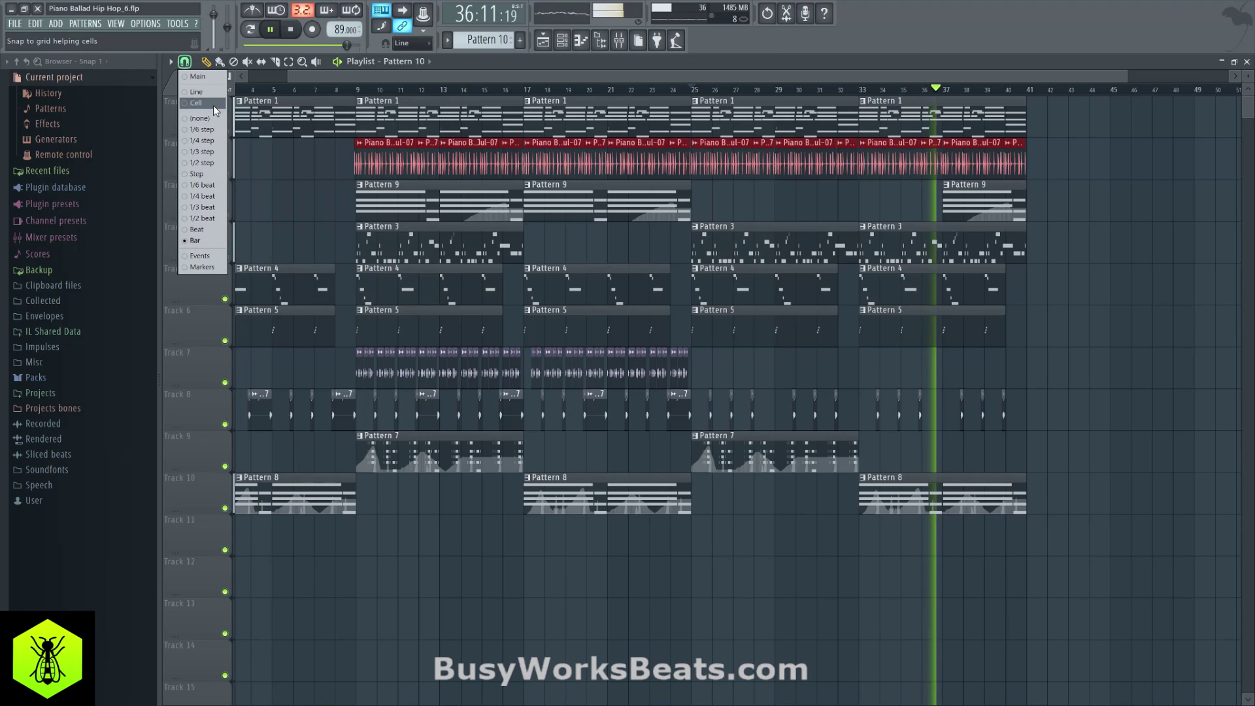
{"action": "left_click", "coordinate": [215, 121]}
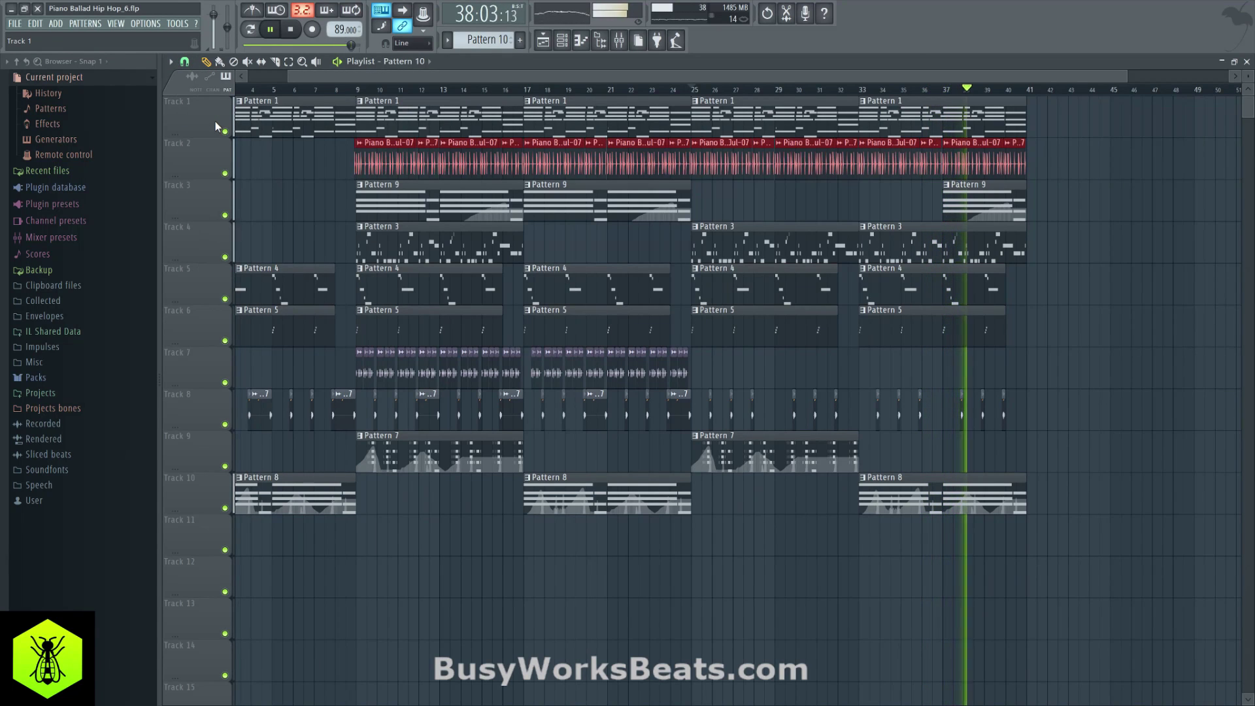
{"action": "left_click", "coordinate": [184, 63]}
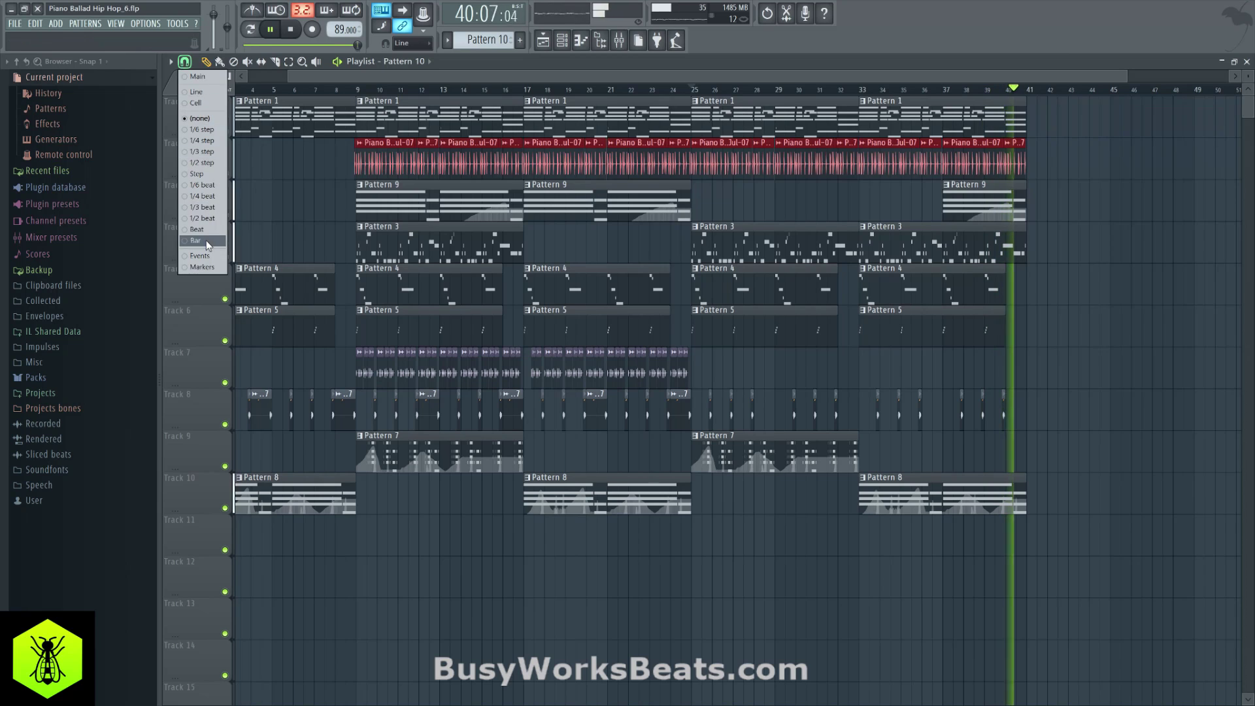
{"action": "left_click", "coordinate": [214, 230]}
{"action": "left_click", "coordinate": [310, 179]}
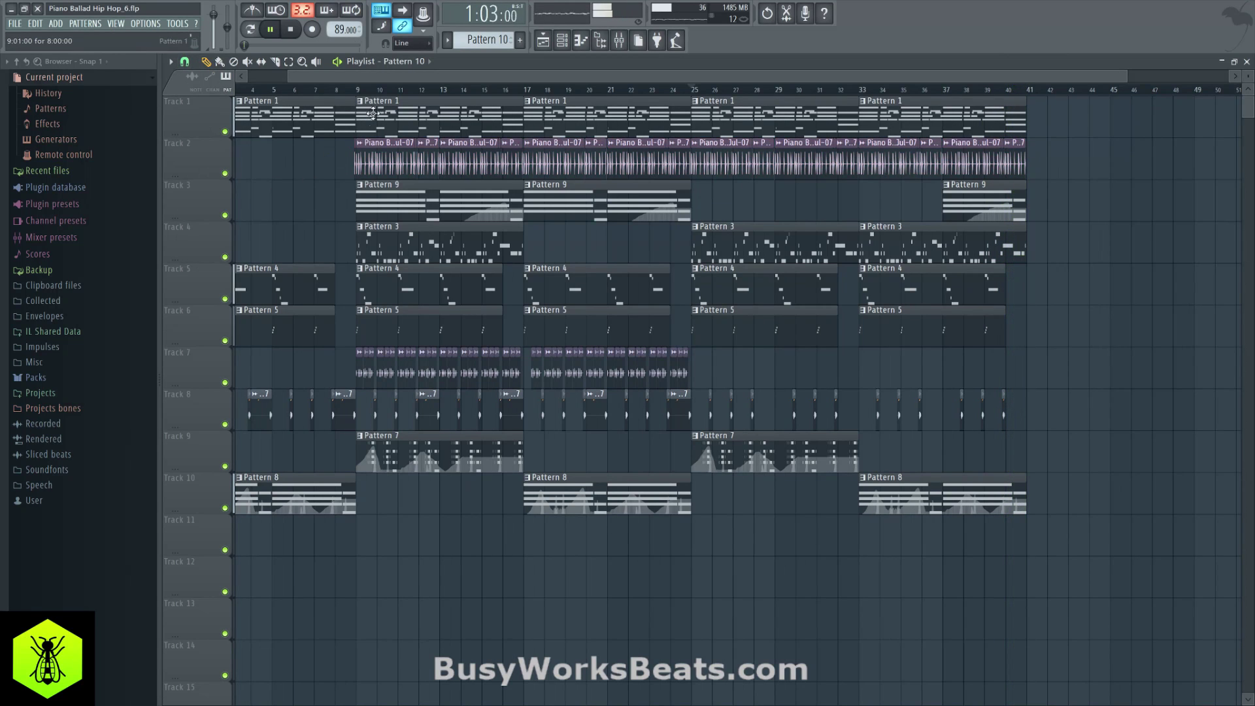
Play the arrangement from bar 9 and save the project as a new version, Piano Ballad Hip Hop_7.flp.
{"action": "left_click", "coordinate": [357, 91]}
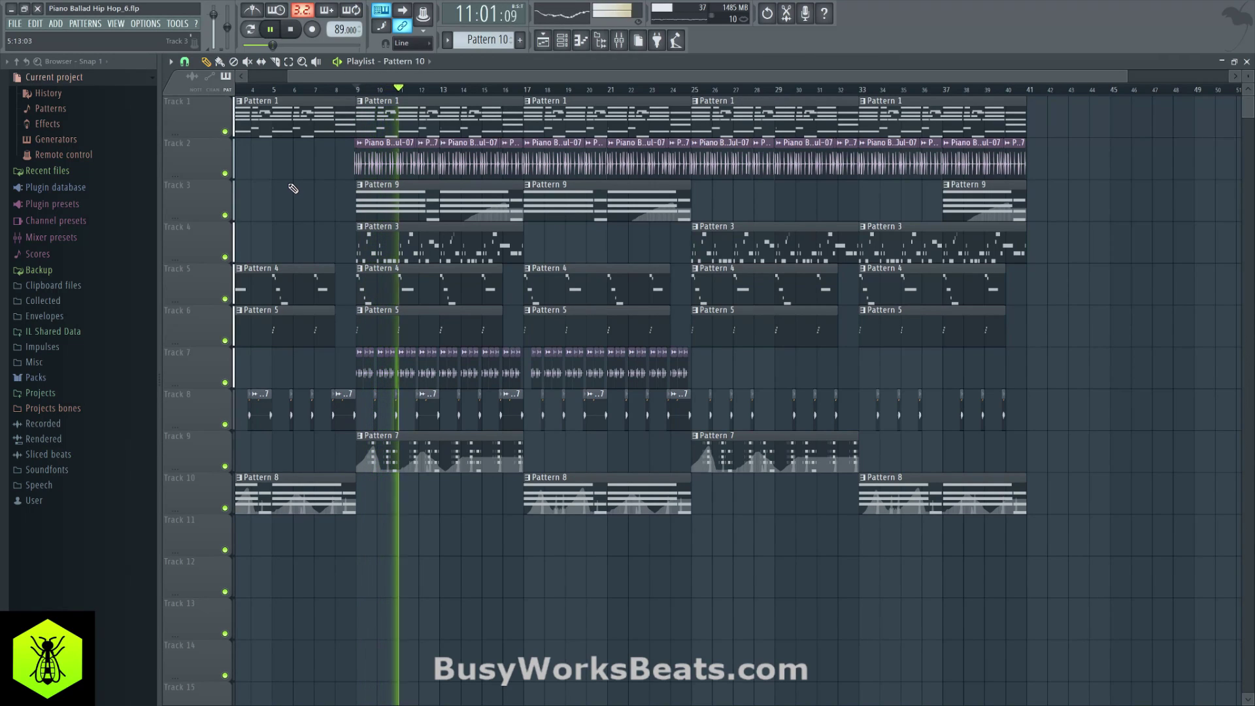
{"action": "left_click", "coordinate": [14, 23]}
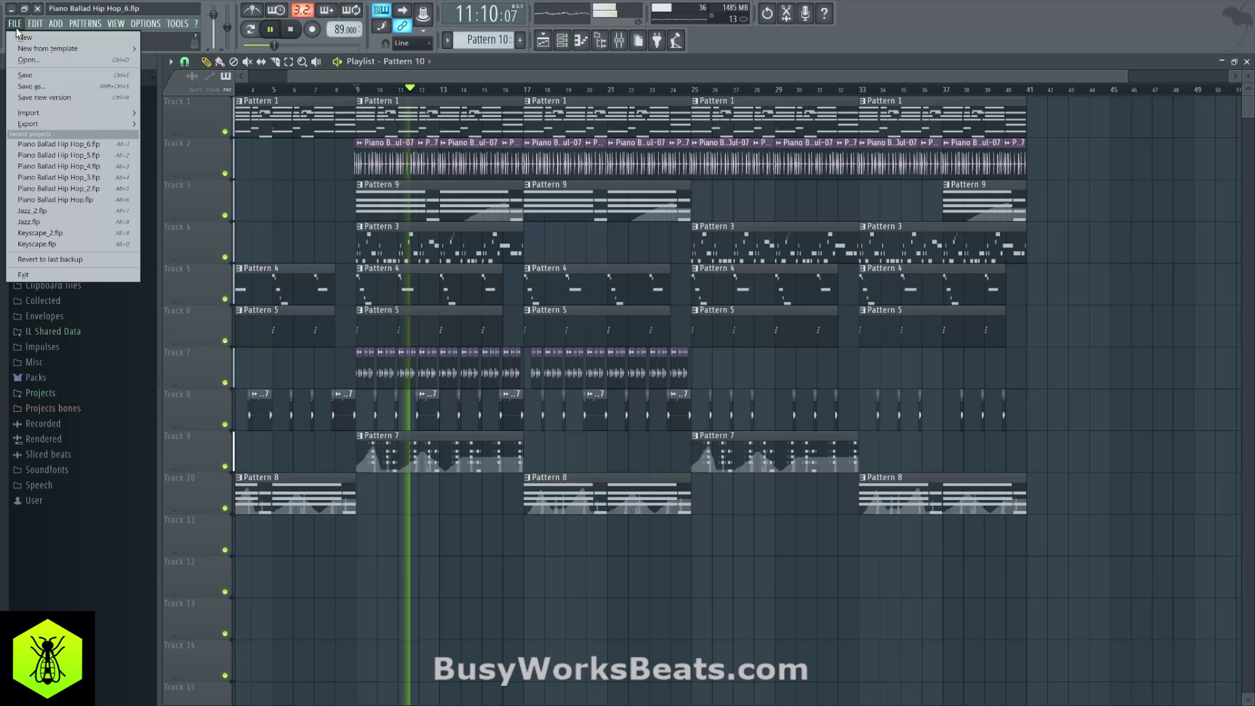
{"action": "left_click", "coordinate": [69, 96]}
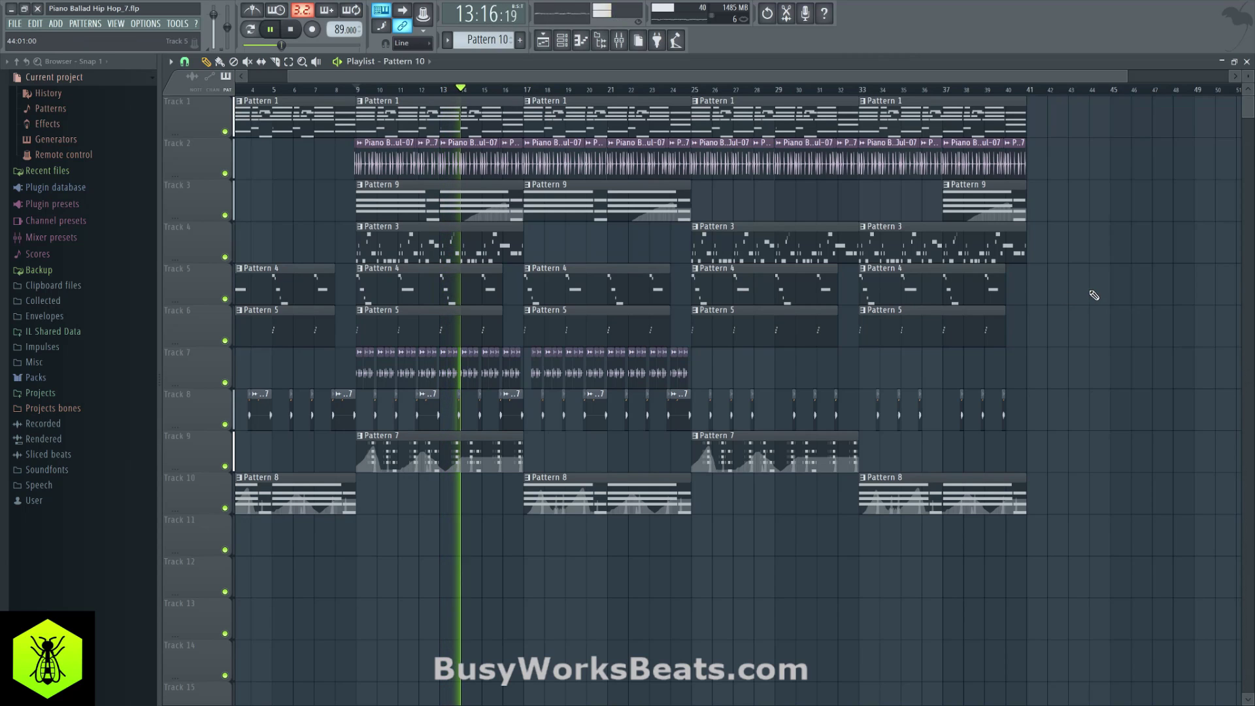
Lower the volume fader of Insert 10 in the mixer.
{"action": "left_click", "coordinate": [623, 47]}
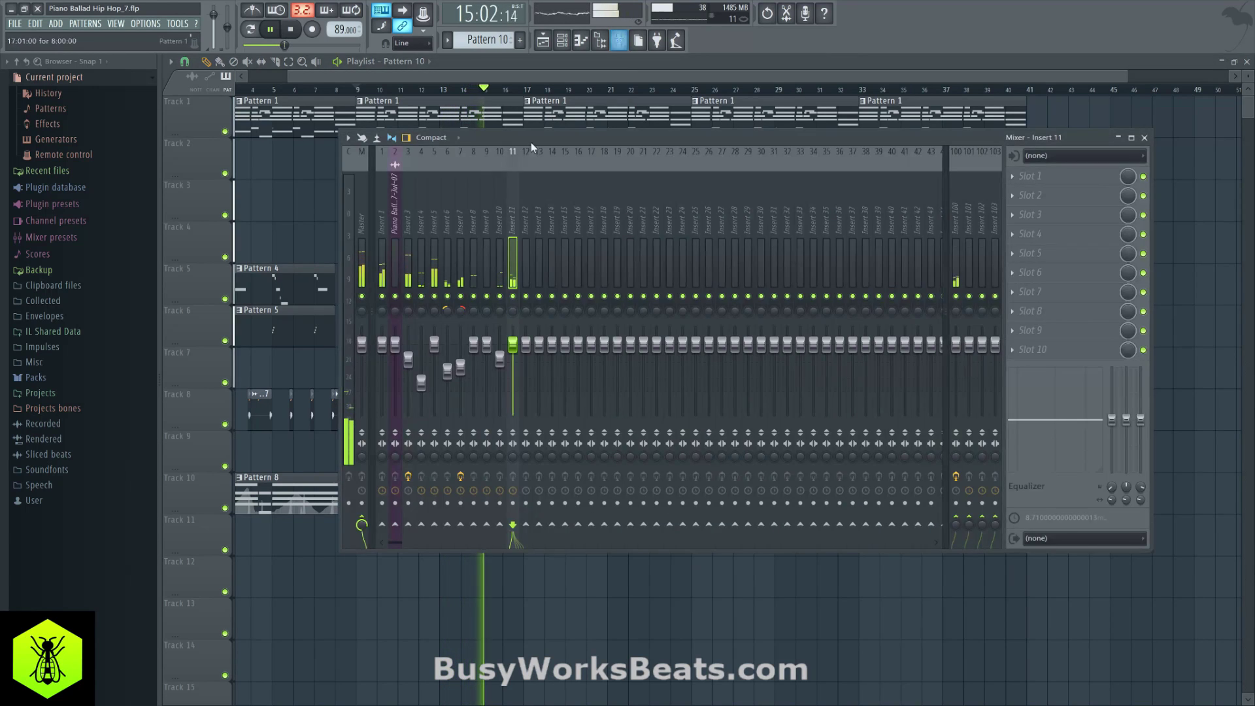
{"action": "left_click", "coordinate": [499, 359]}
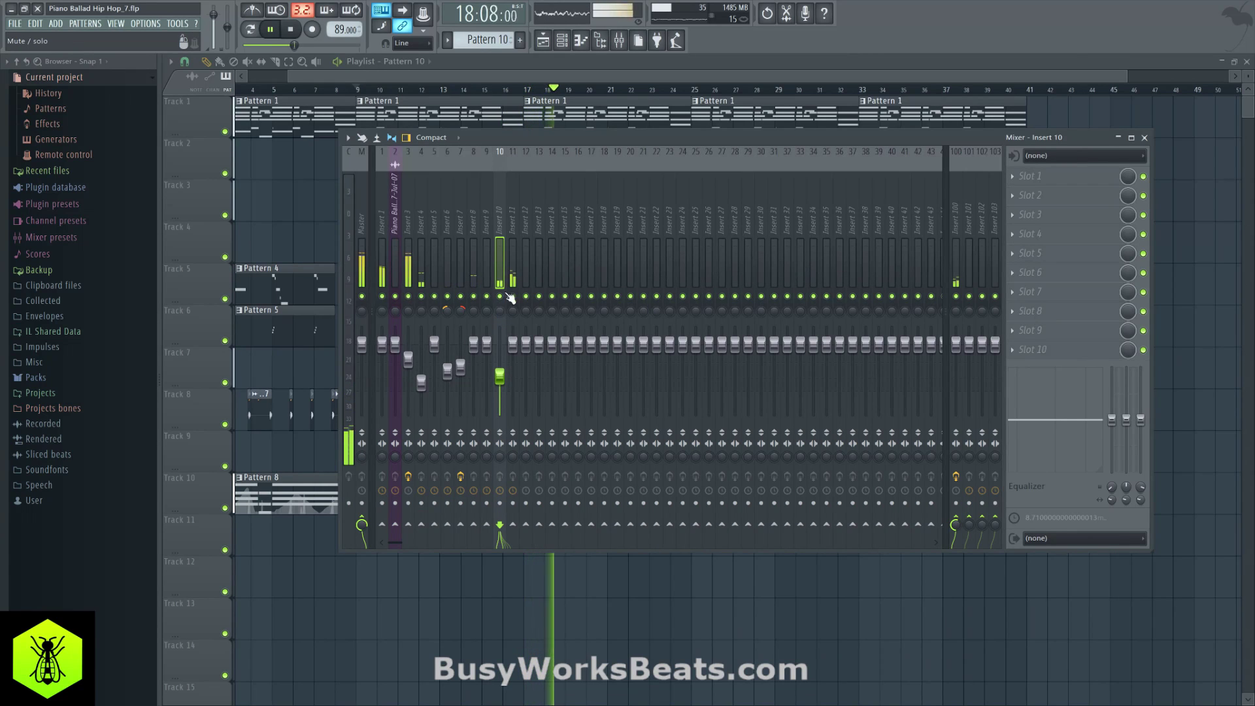
Route the Omnisphere #4 channel to mixer Insert 12, lower that insert's fader to about -7.5 dB, and return to the playlist.
{"action": "left_click", "coordinate": [562, 41]}
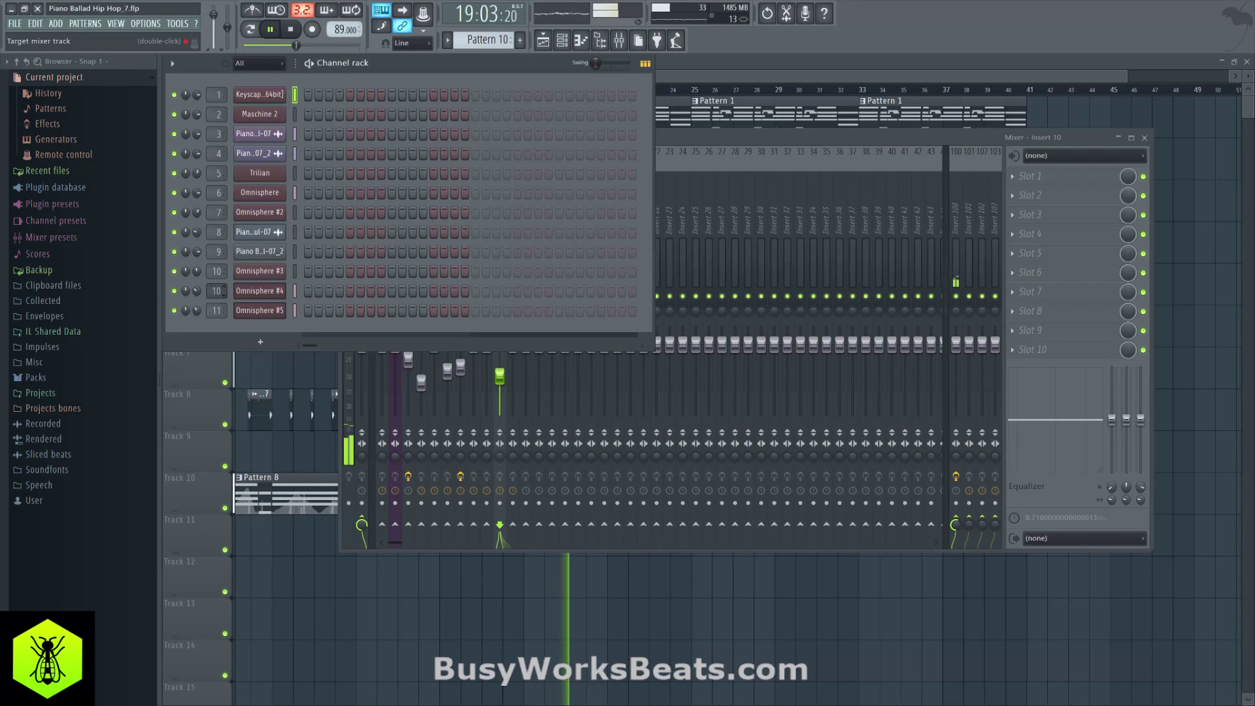
{"action": "left_click", "coordinate": [681, 139]}
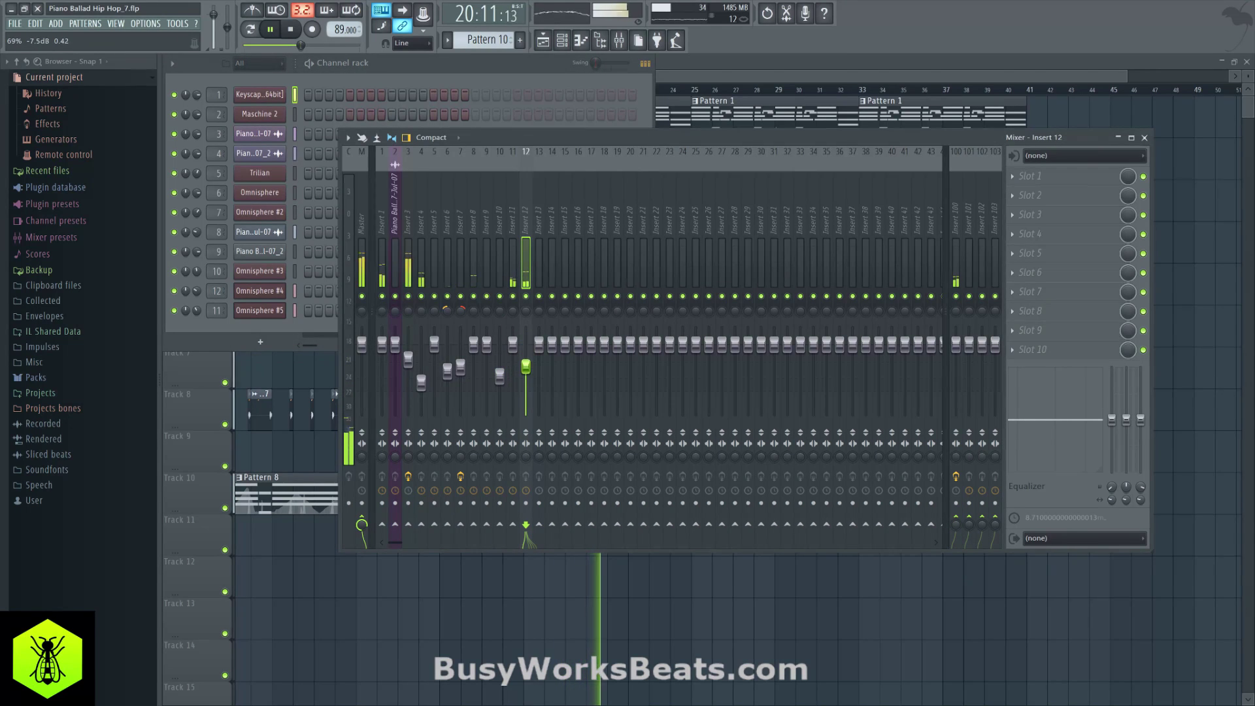
{"action": "left_click", "coordinate": [448, 83]}
{"action": "left_click", "coordinate": [412, 615]}
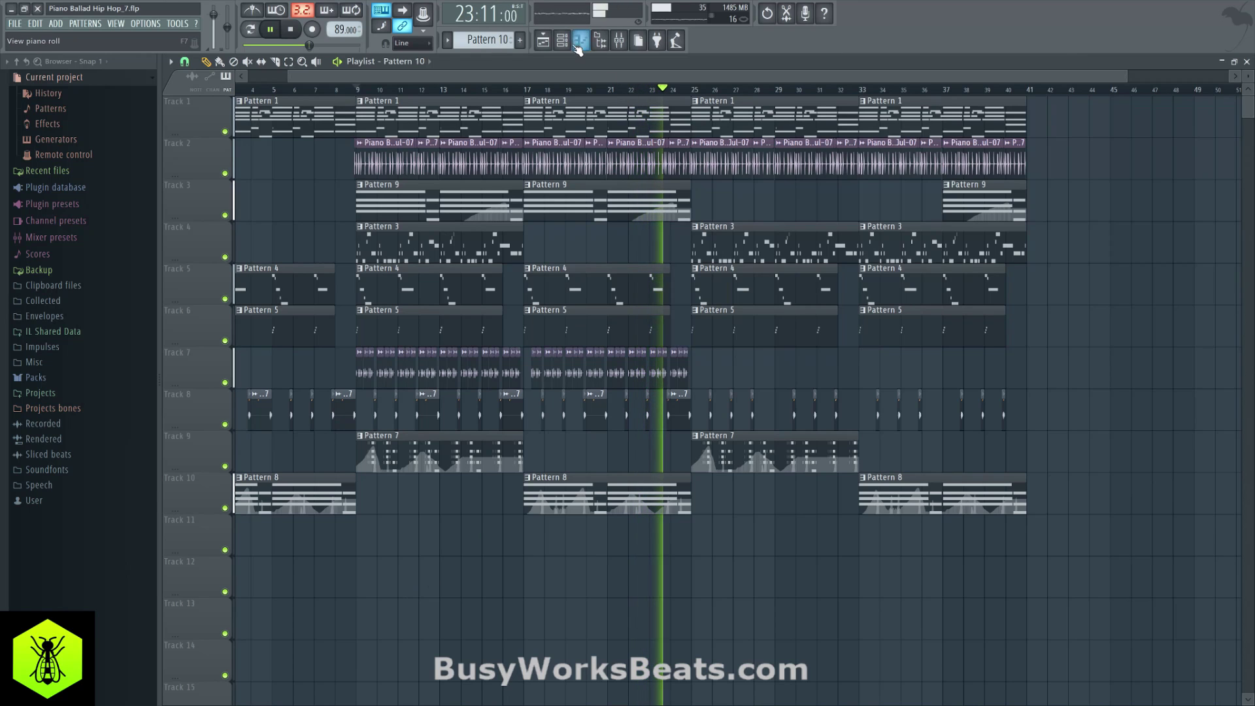
Edit the Pattern 3 clip at bar 25, transpose its Trilian notes down one octave, and return to the playlist.
{"action": "left_click", "coordinate": [696, 227]}
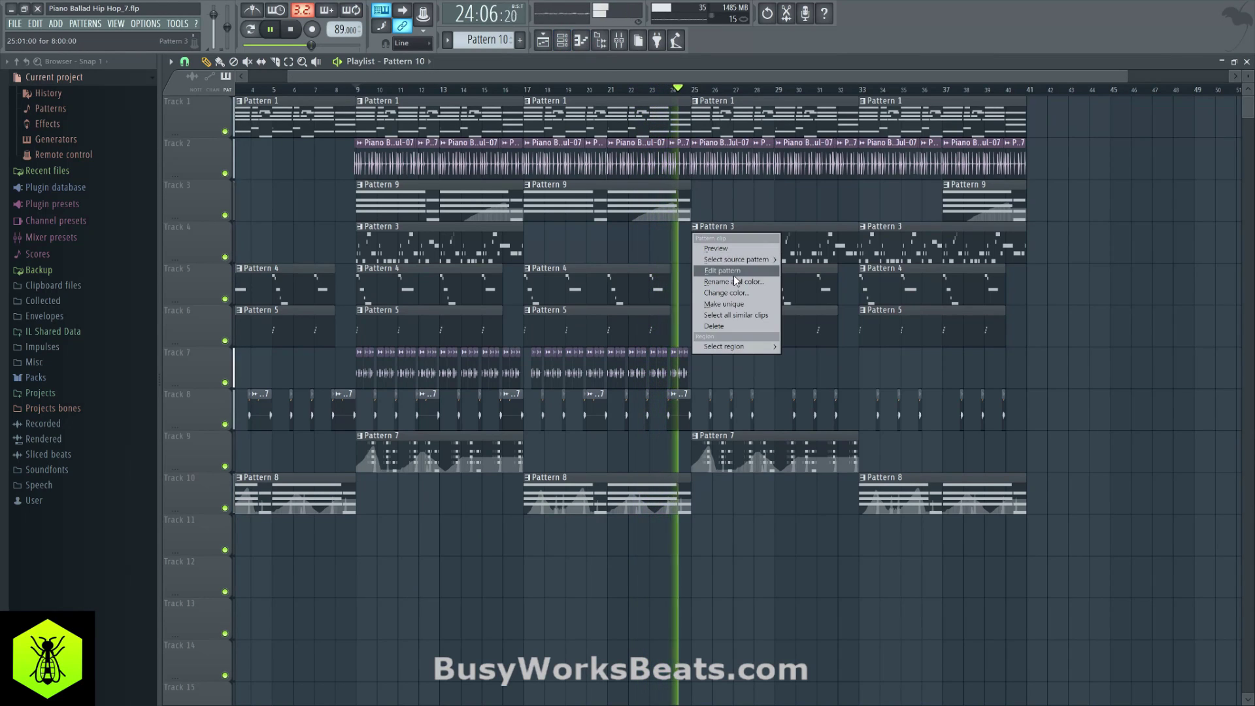
{"action": "left_click", "coordinate": [733, 276]}
{"action": "key", "text": "ctrl+Down"}
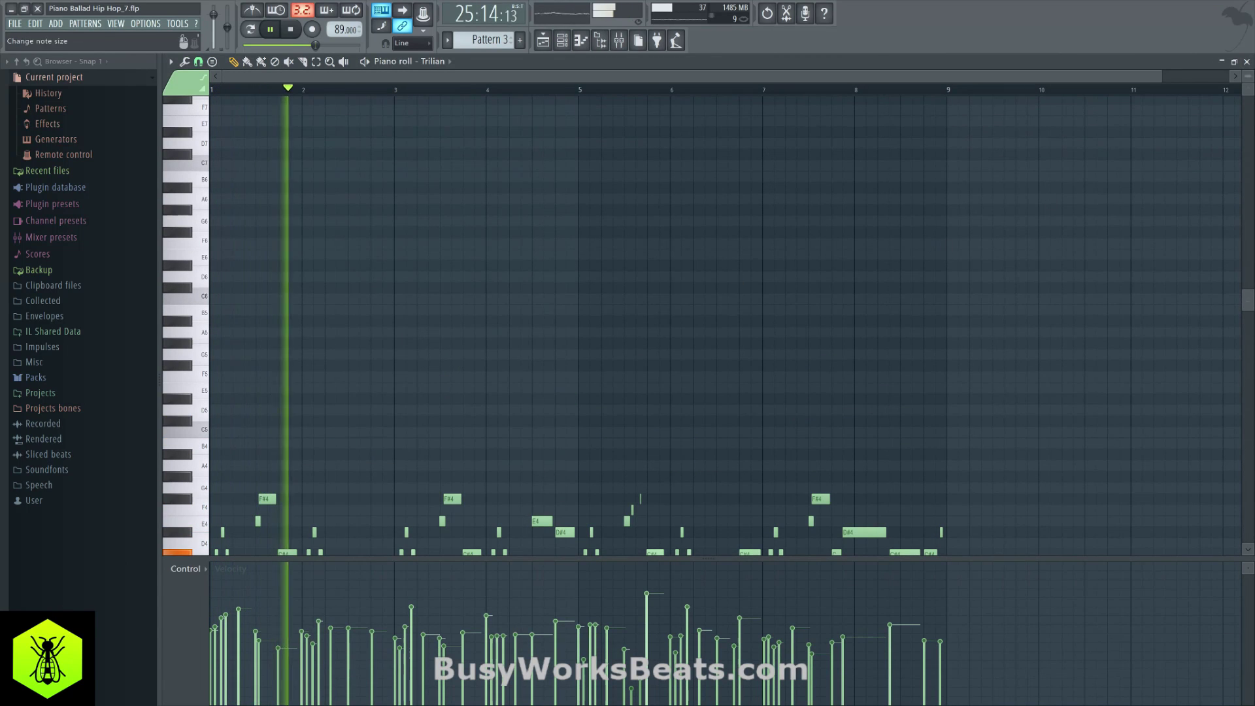
{"action": "left_click", "coordinate": [1247, 62]}
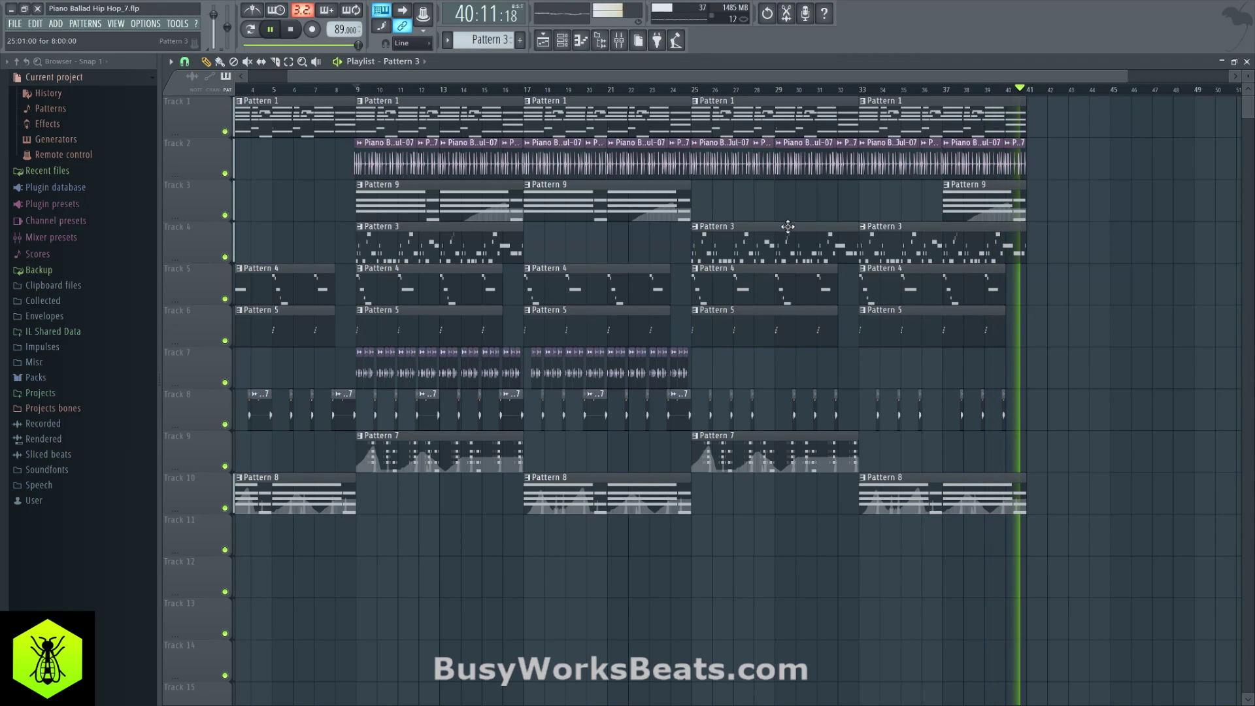
{"action": "key", "text": "space"}
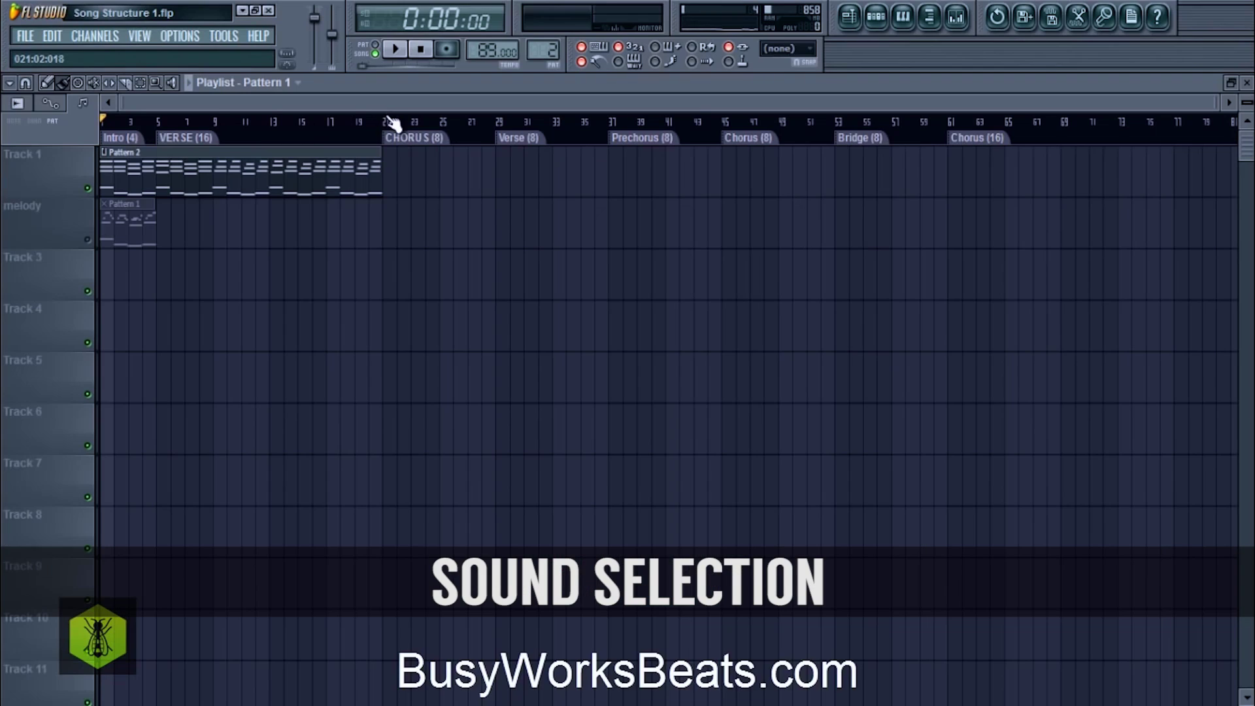
{"action": "left_click_drag", "start_coordinate": [390, 123], "coordinate": [476, 132]}
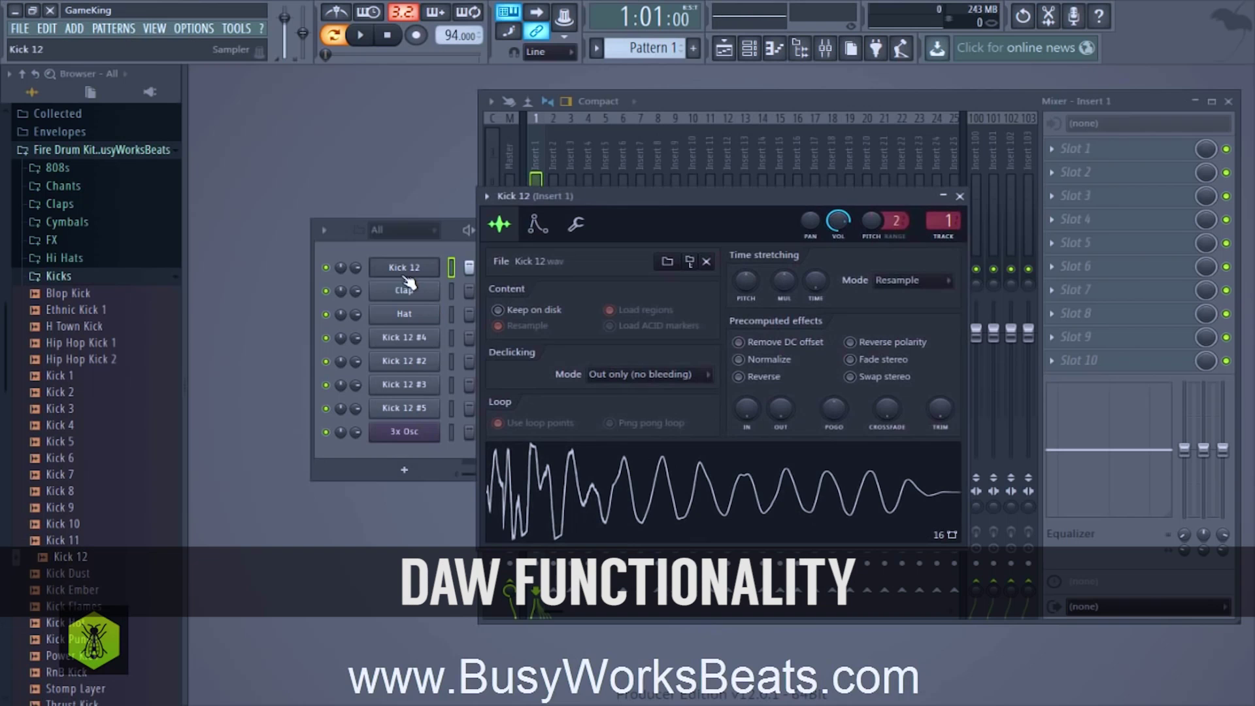
{"action": "left_click", "coordinate": [400, 275]}
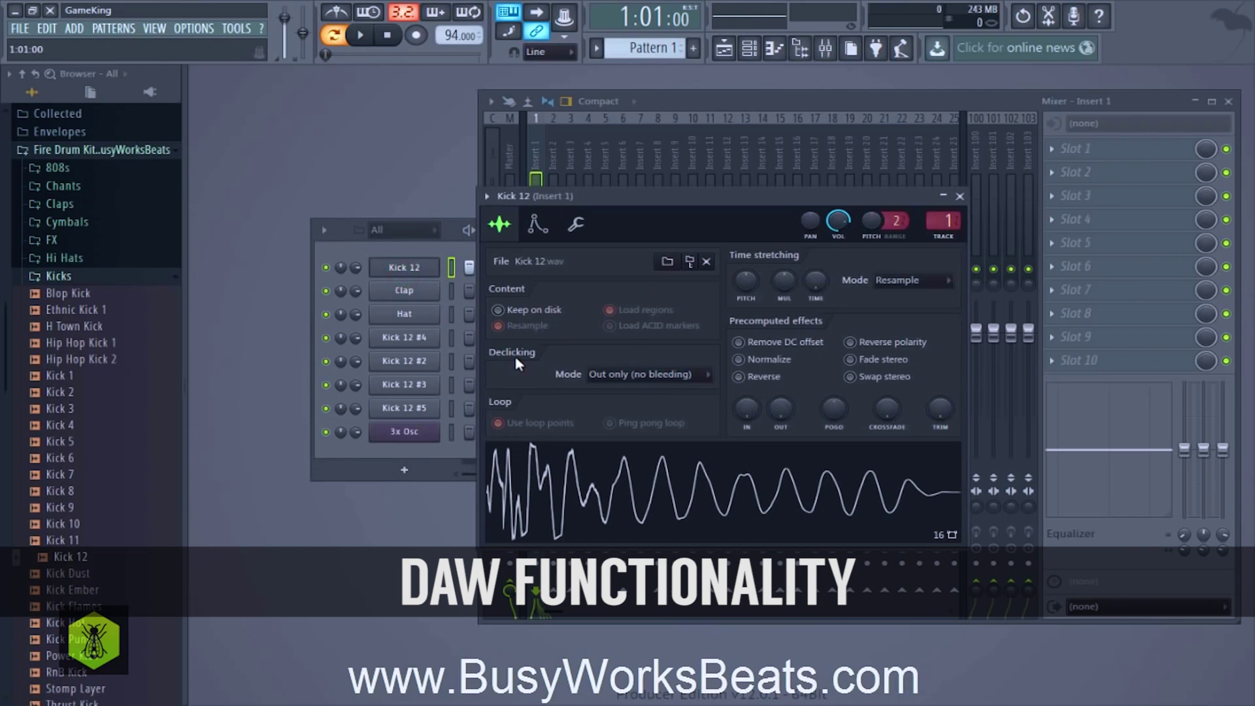